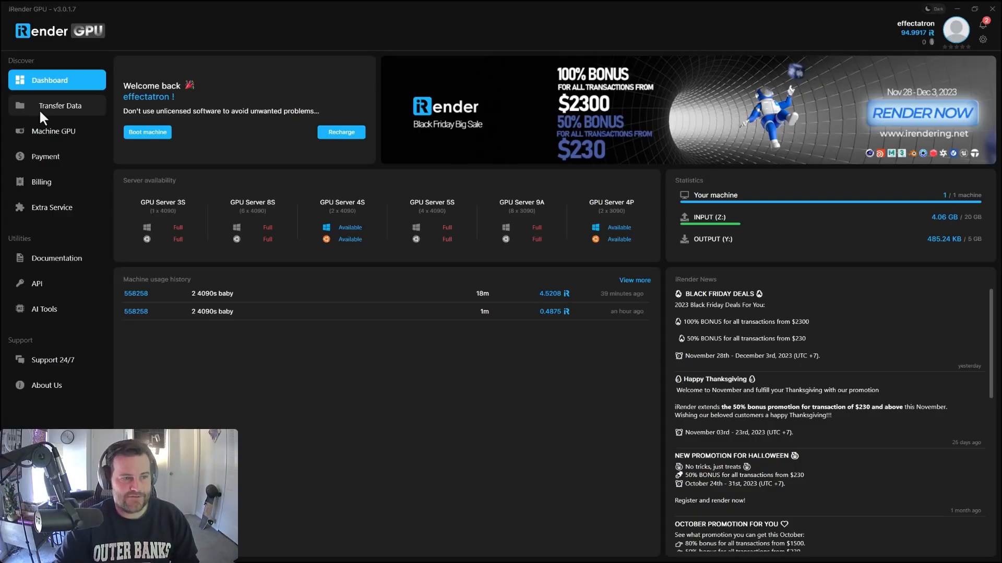
# Examine the iRender storage files, the machine page and the GPU server availability on the dashboard
pyautogui.click(76, 106)
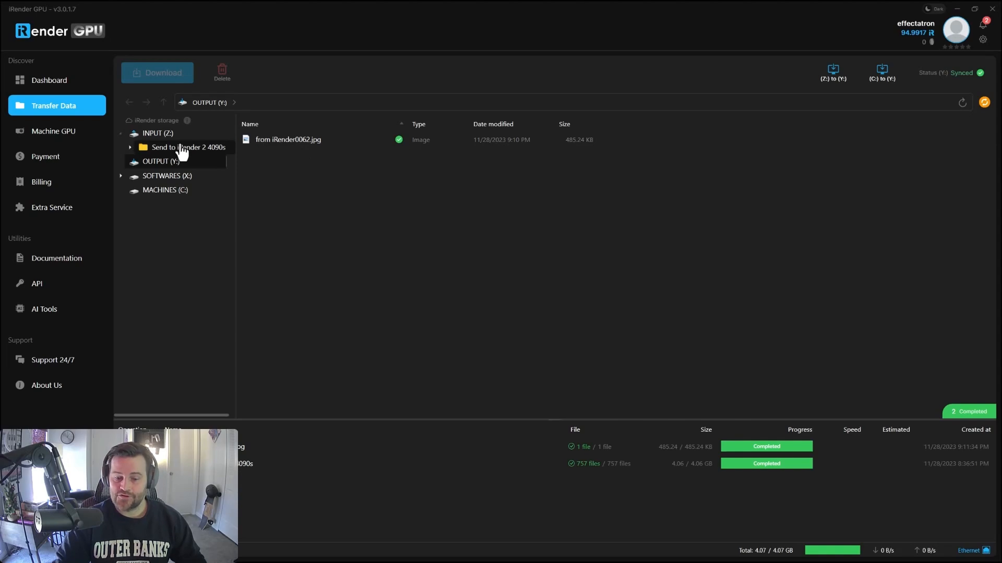
pyautogui.click(52, 133)
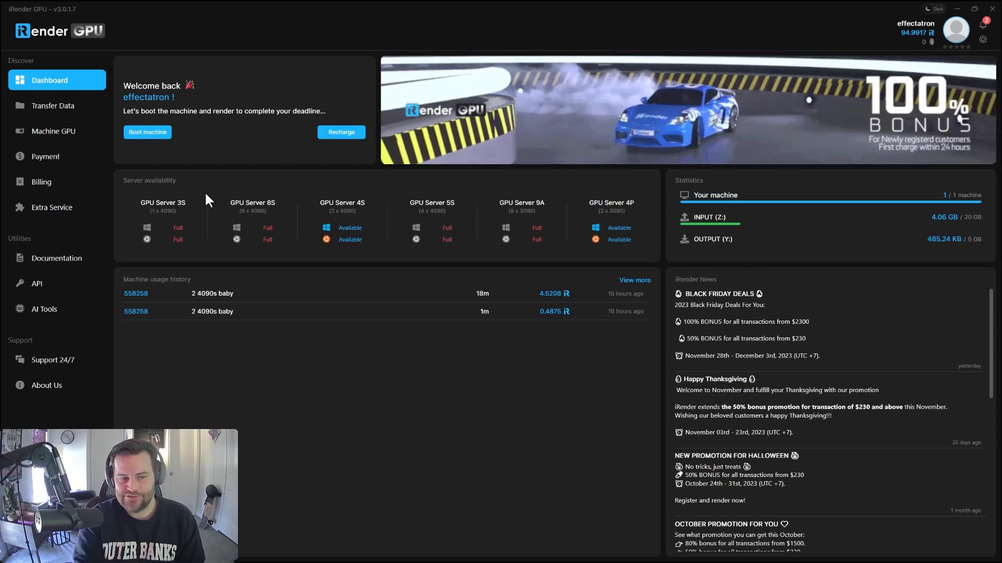
pyautogui.click(253, 219)
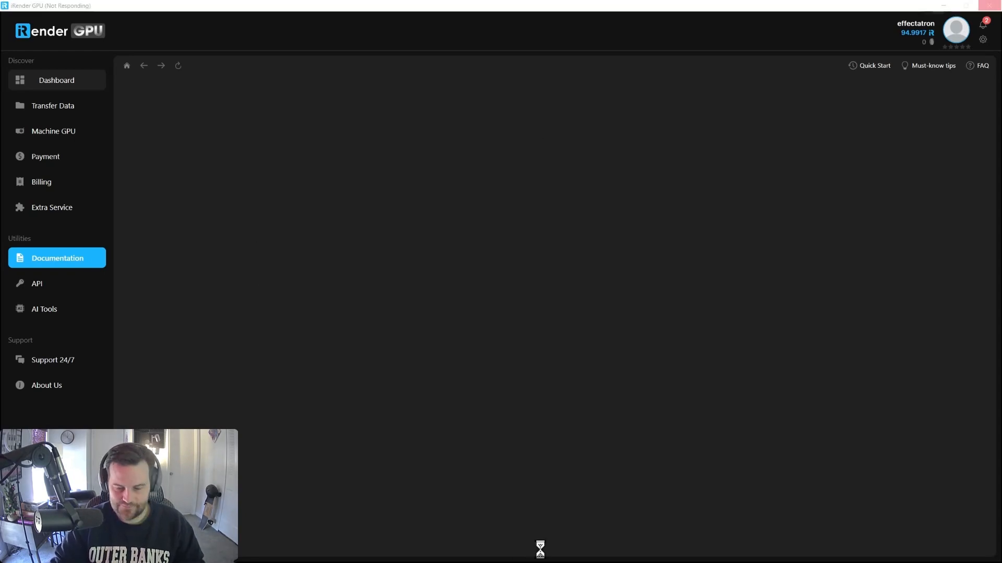
# Switch to Discord and review the iRender render-time test posts and their screenshots in the just-chatting channel
pyautogui.press('super')
pyautogui.click(432, 557)
pyautogui.scroll(10, 454, 352)
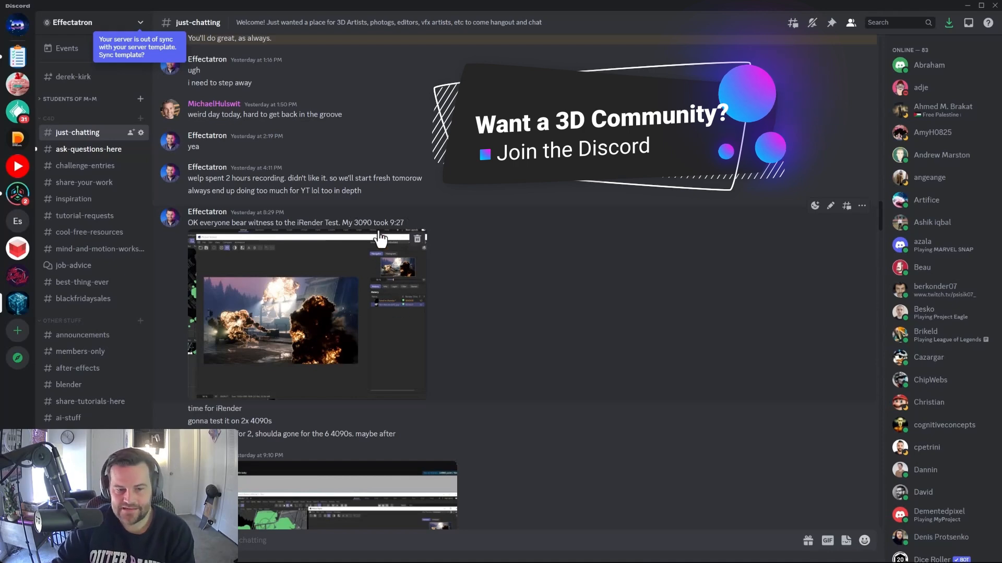
pyautogui.moveTo(390, 223); pyautogui.dragTo(409, 232)
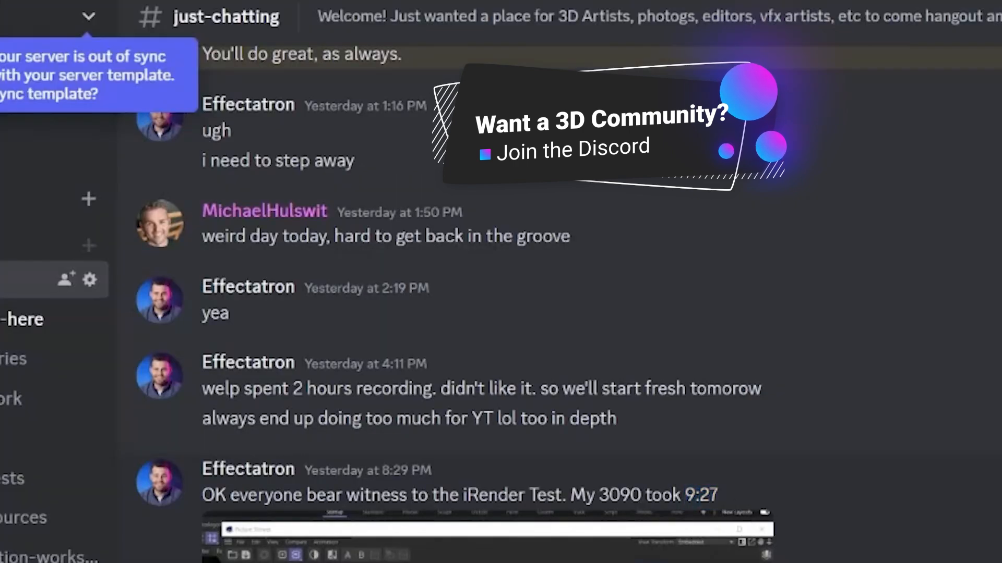
pyautogui.scroll(-6, 605, 129)
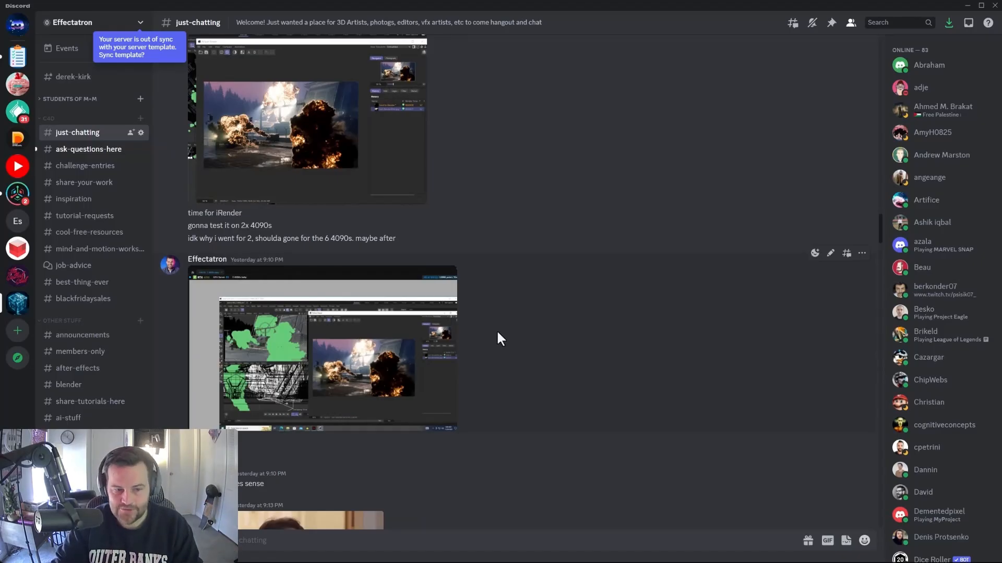
pyautogui.scroll(1, 496, 334)
pyautogui.scroll(-1, 487, 355)
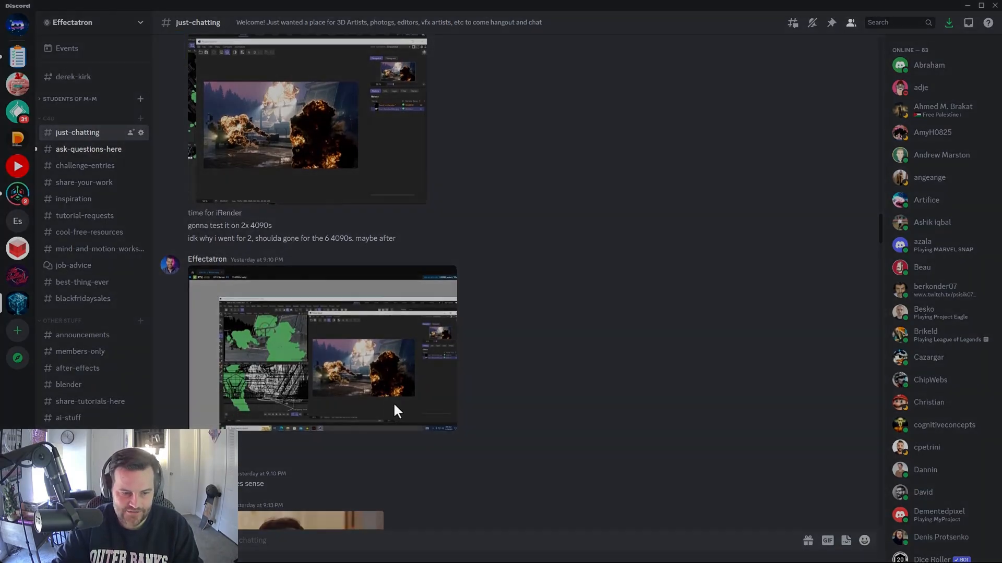
pyautogui.click(392, 408)
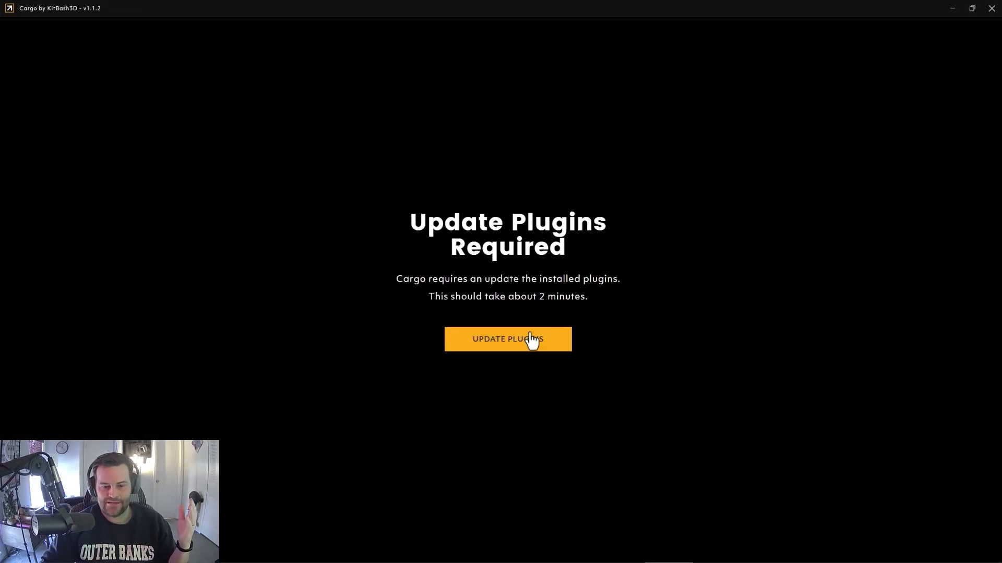
# Update the required Cargo plugins, and open the Diesel Punk kit from the kits library
pyautogui.click(531, 340)
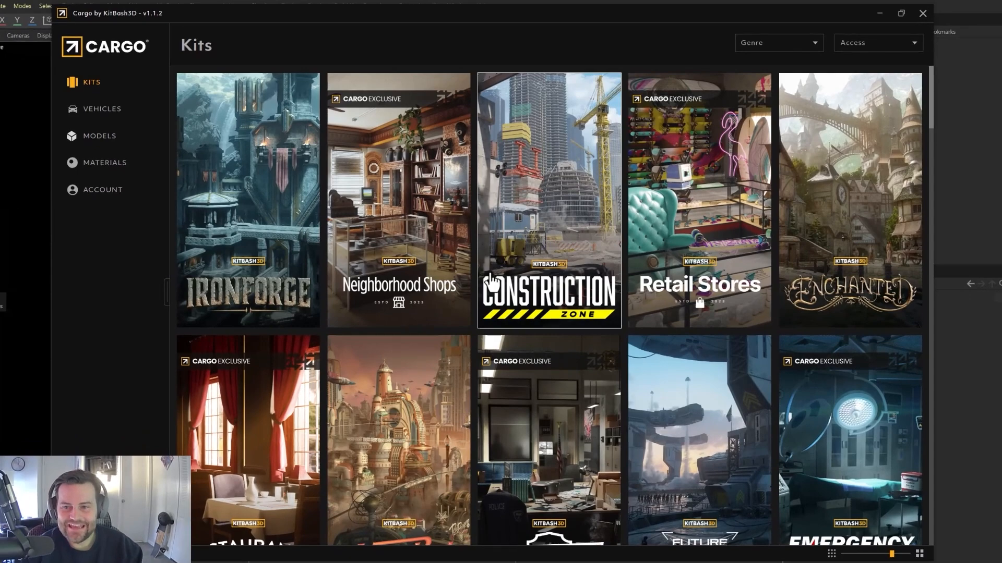
pyautogui.scroll(-10, 491, 285)
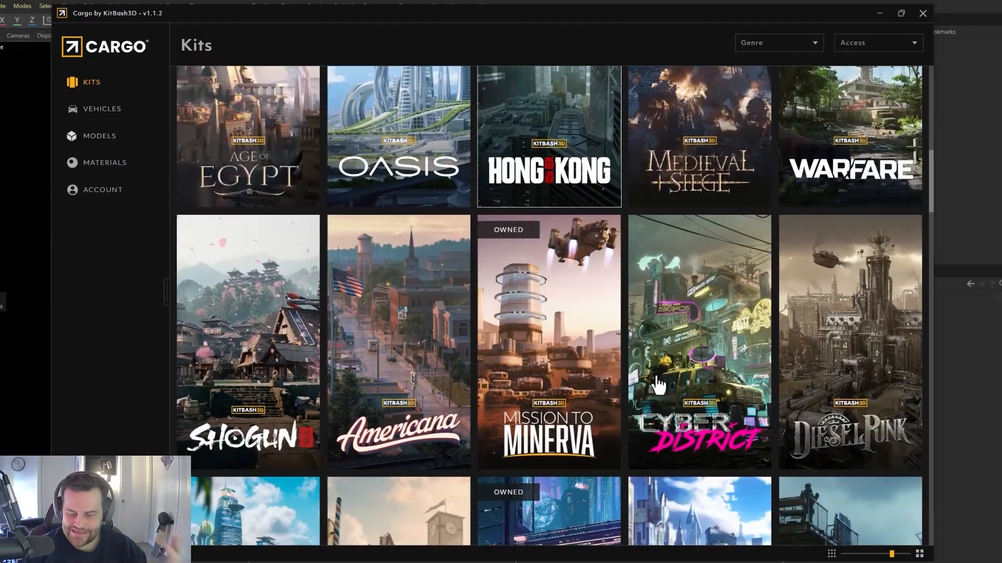
pyautogui.scroll(-4, 661, 385)
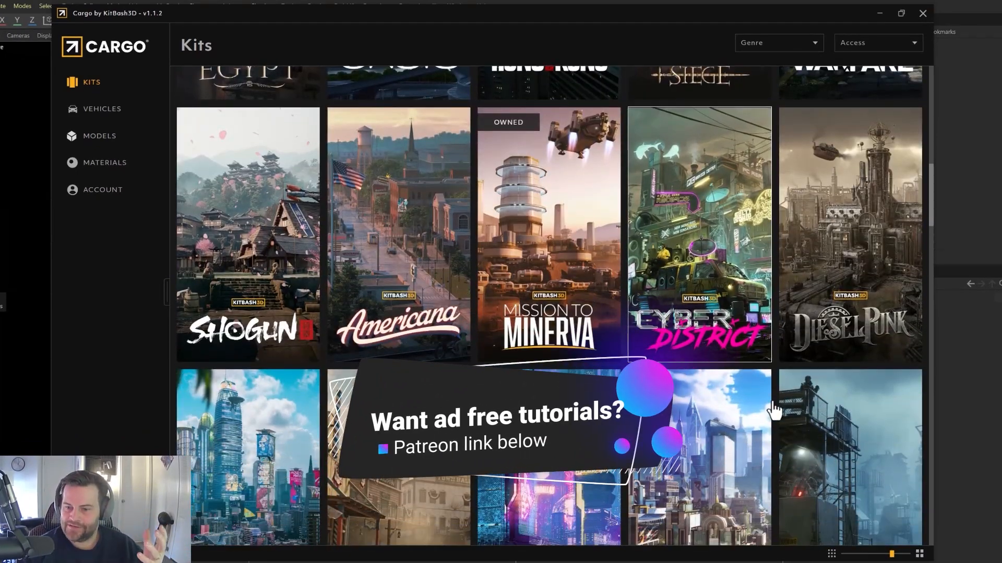
pyautogui.click(840, 310)
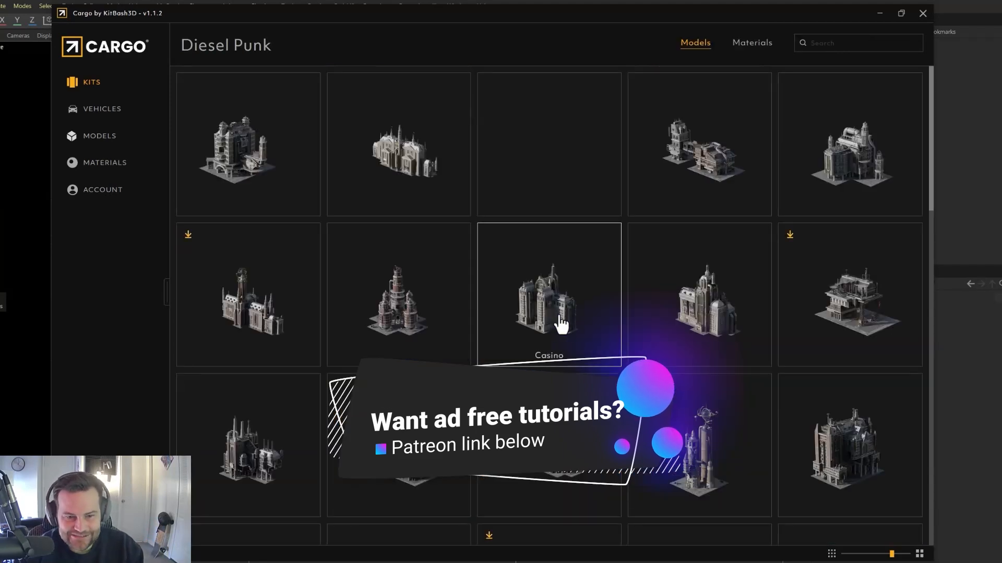
# Enlarge the Diesel Punk model thumbnails and open the details of the Riveter Church model
pyautogui.moveTo(892, 554); pyautogui.dragTo(908, 554)
pyautogui.scroll(-8, 492, 329)
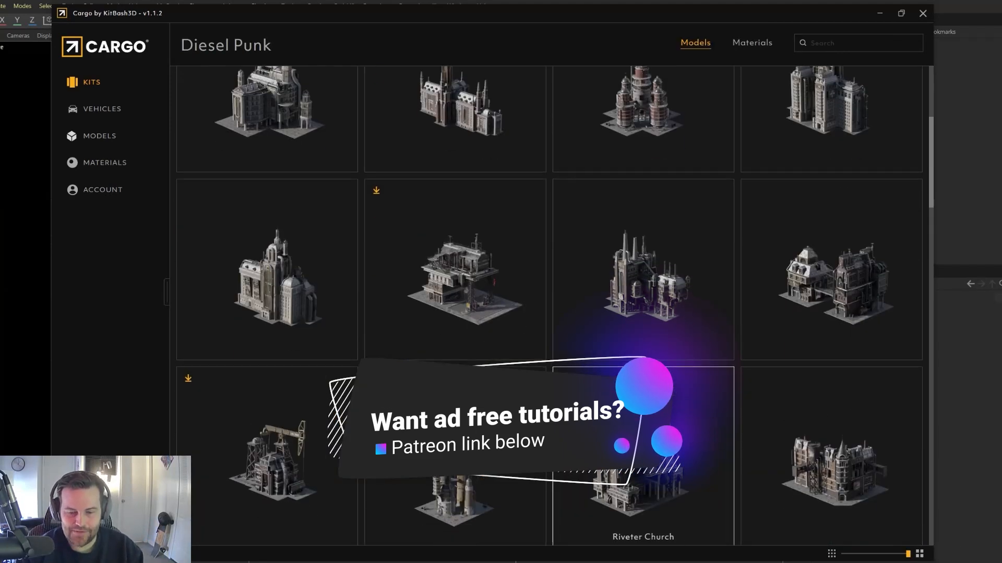
pyautogui.click(644, 326)
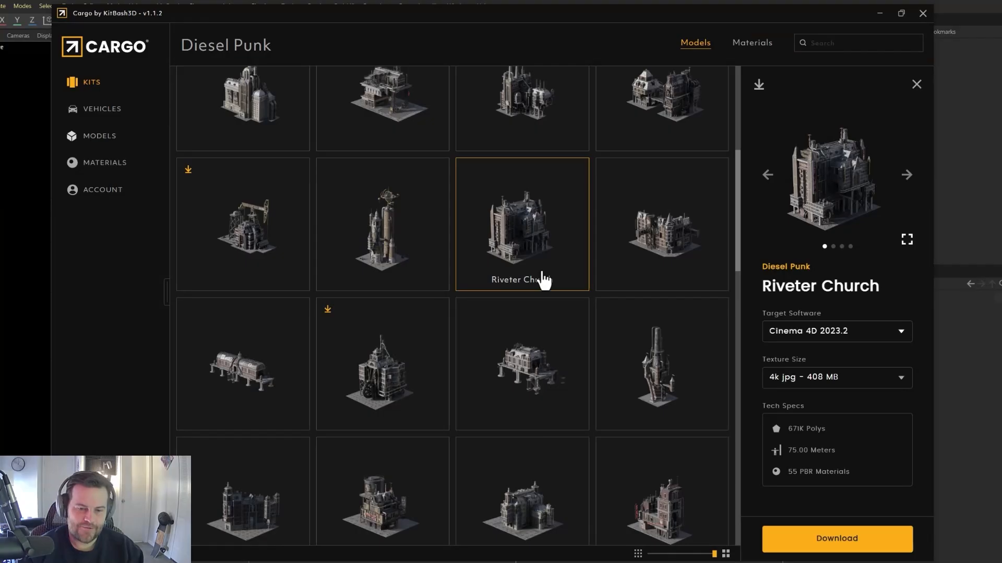
# Look through the other building models in the Diesel Punk kit
pyautogui.scroll(-5, 548, 292)
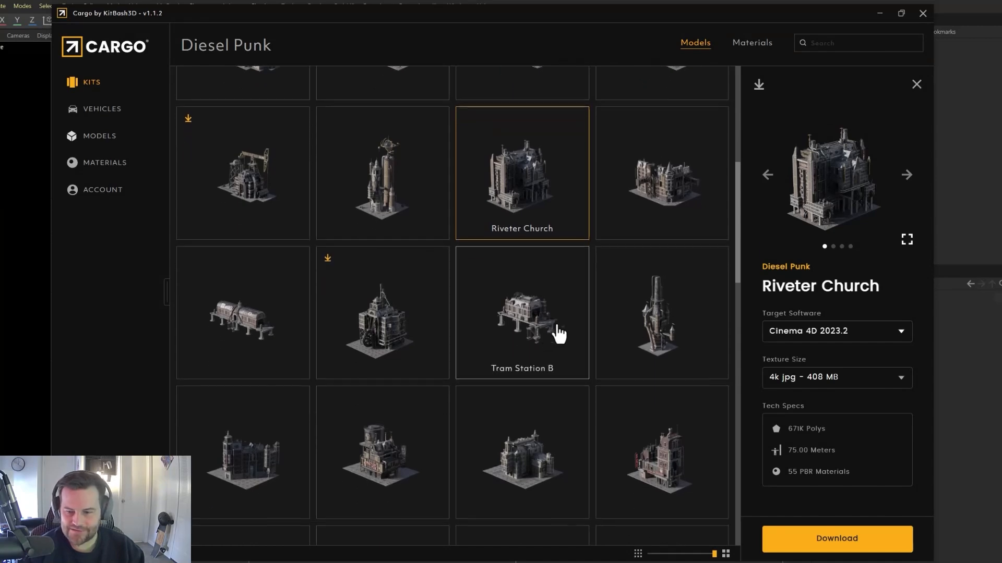
pyautogui.scroll(-2, 543, 355)
pyautogui.scroll(4, 520, 369)
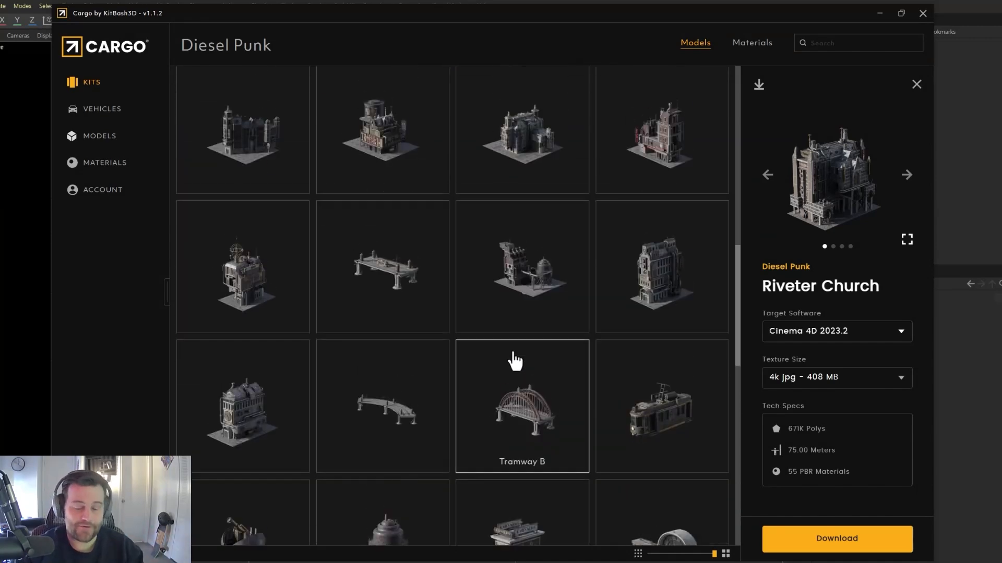
pyautogui.scroll(4, 535, 326)
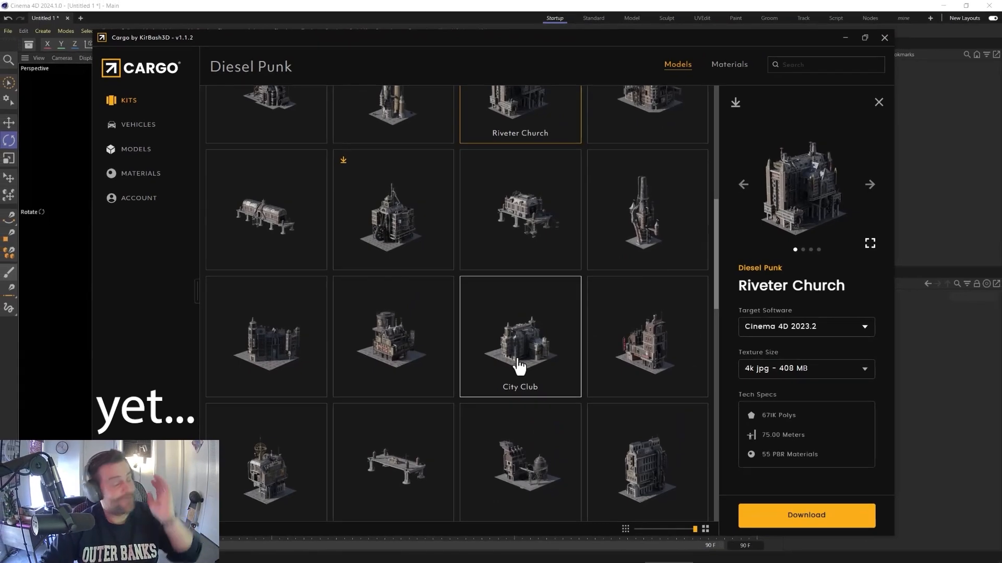
pyautogui.scroll(3, 519, 367)
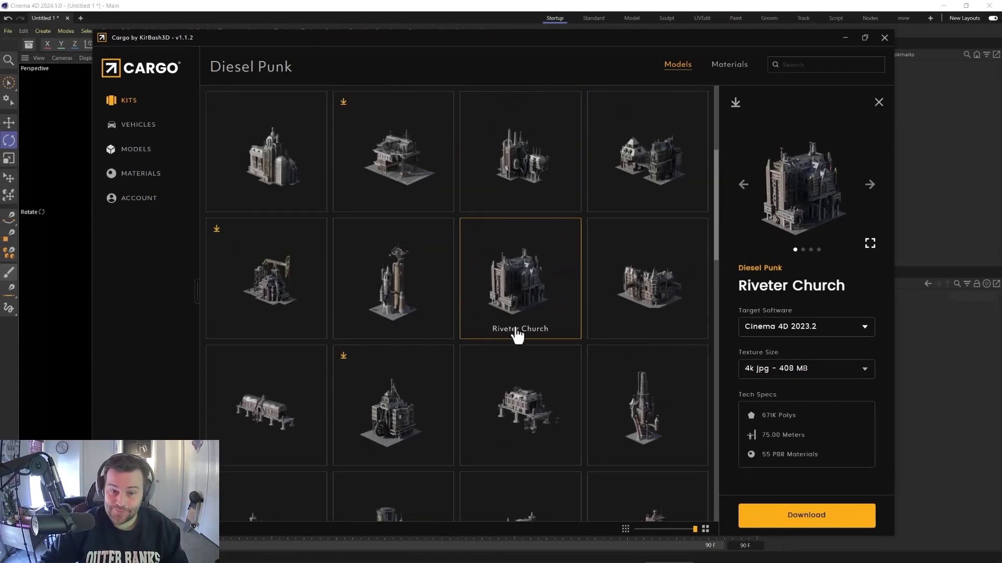
pyautogui.scroll(1, 512, 313)
pyautogui.scroll(2, 252, 254)
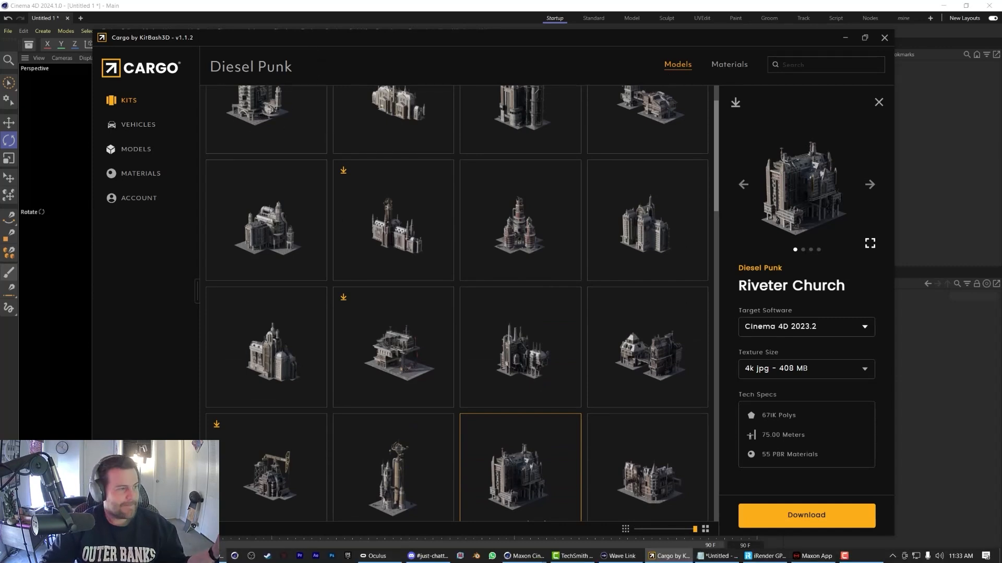
# Switch to the browser, view the Cargo page on the KitBash3D website, and return to Cargo
pyautogui.moveTo(0, 148); pyautogui.dragTo(219, 0)
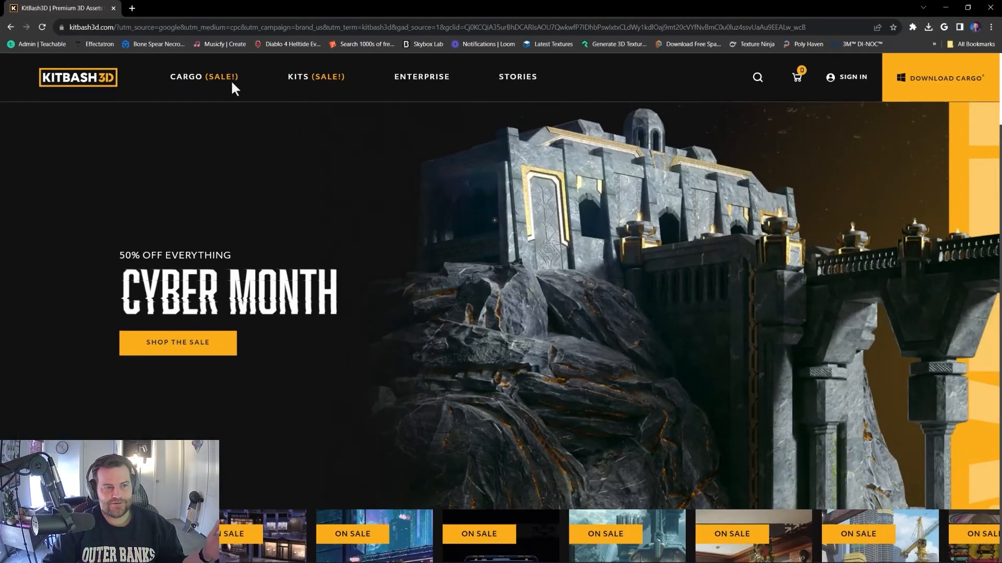
pyautogui.click(197, 79)
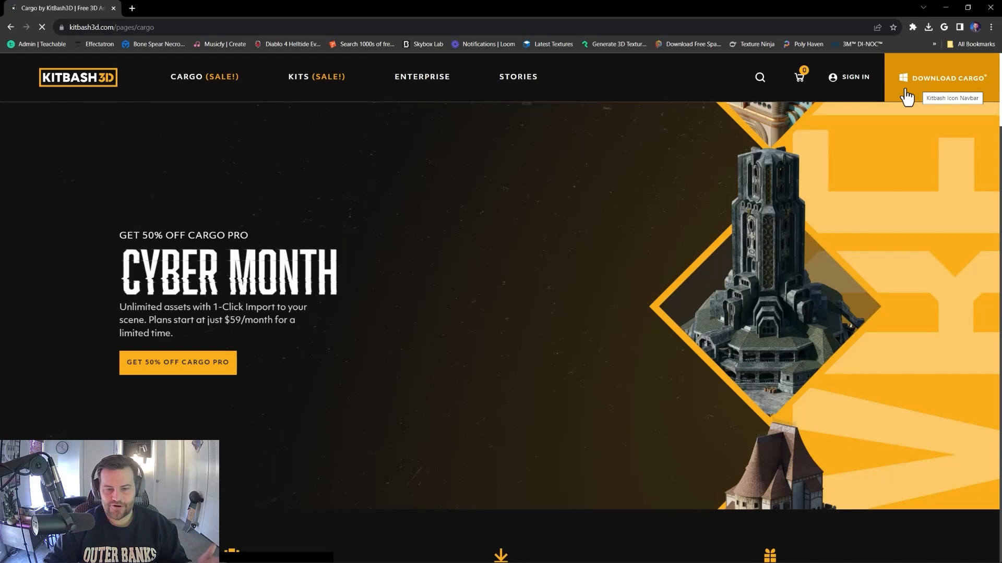
pyautogui.click(945, 8)
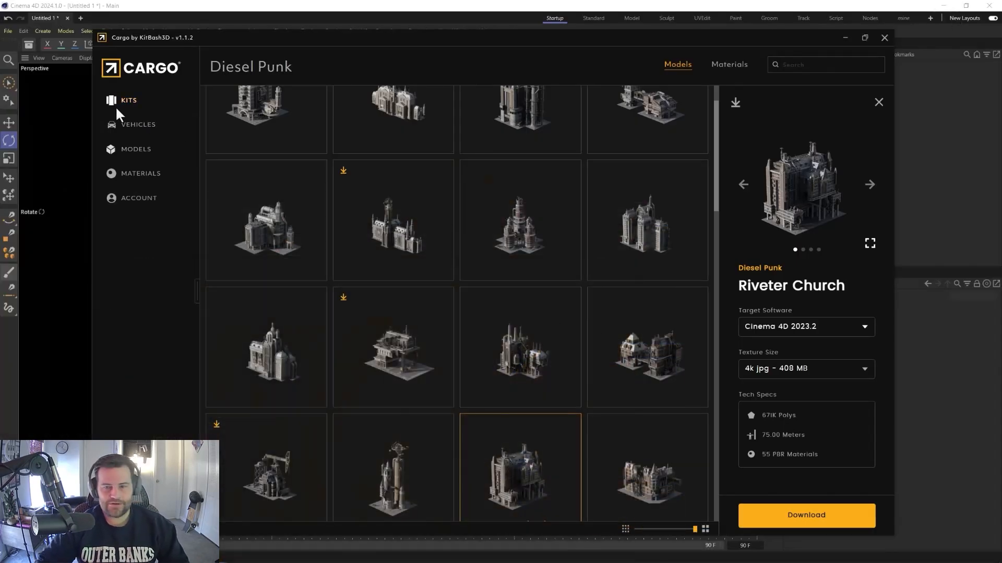
# Show all models in Cargo, filter them by Free access, and look through the free models
pyautogui.click(136, 152)
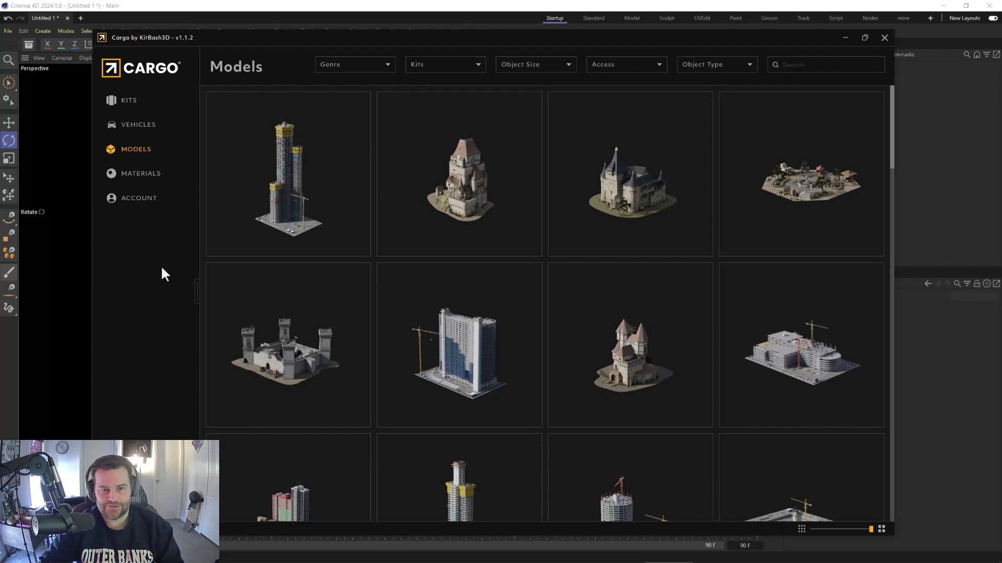
pyautogui.click(139, 154)
pyautogui.click(658, 66)
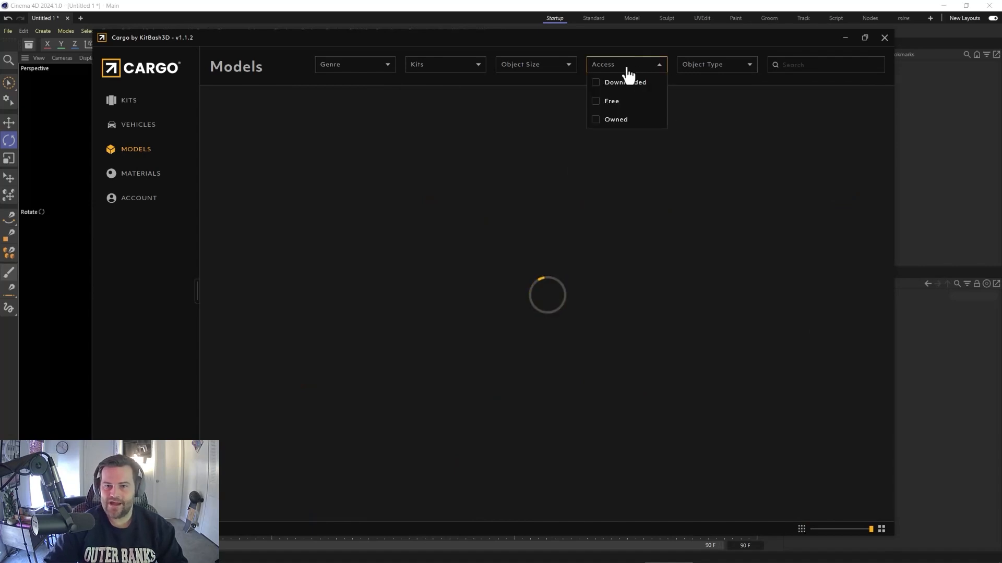
pyautogui.click(600, 107)
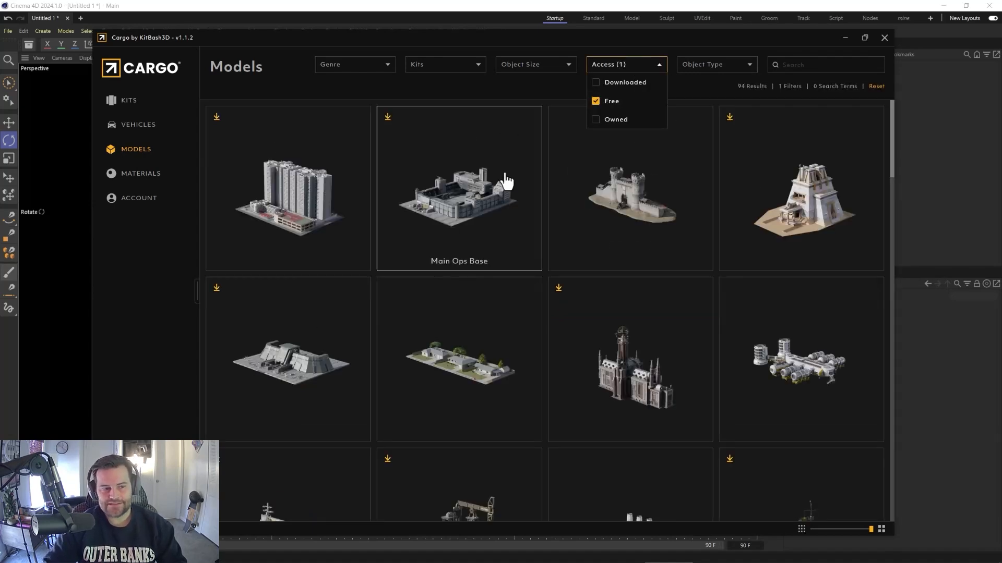
pyautogui.scroll(-2, 496, 212)
pyautogui.scroll(-15, 496, 211)
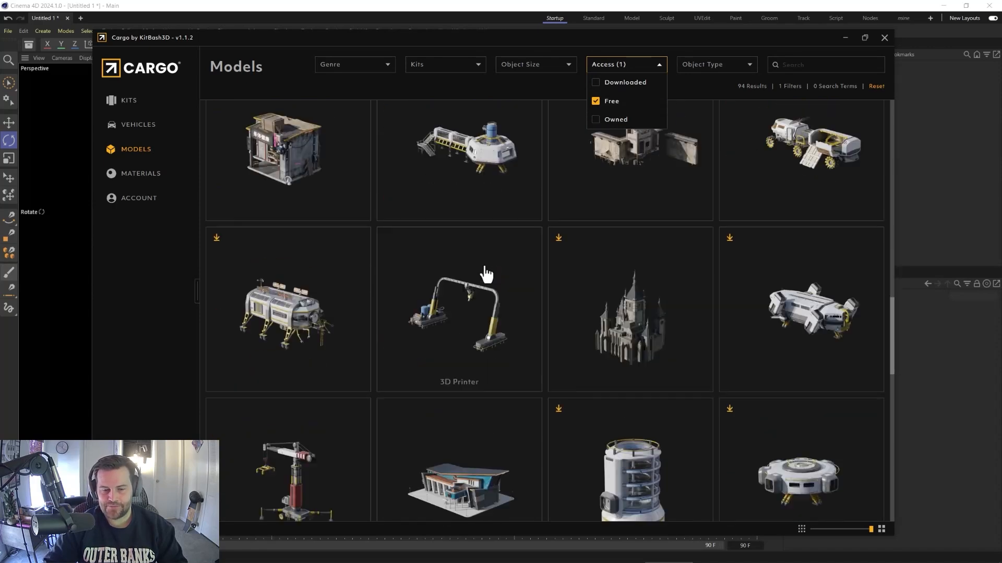
pyautogui.scroll(-3, 487, 288)
pyautogui.scroll(5, 512, 295)
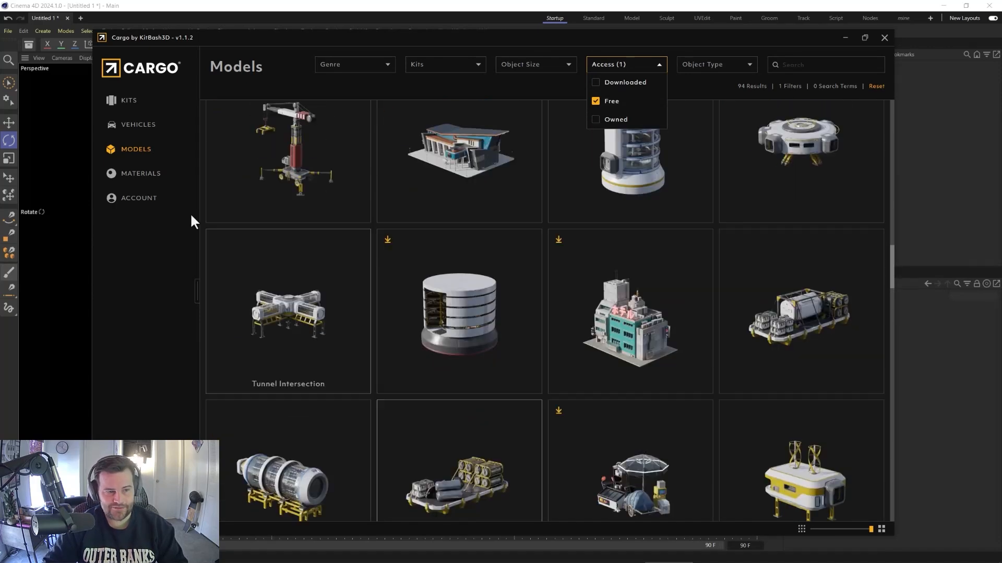
# Open the Cargo materials library and look through the available materials
pyautogui.click(155, 188)
pyautogui.scroll(-5, 574, 241)
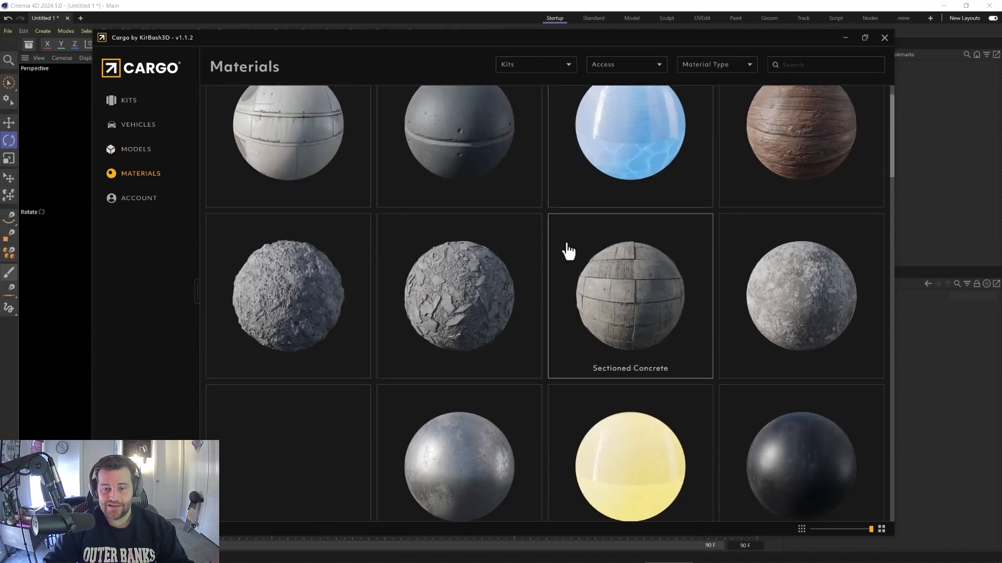
pyautogui.scroll(-5, 550, 273)
pyautogui.scroll(-4, 516, 287)
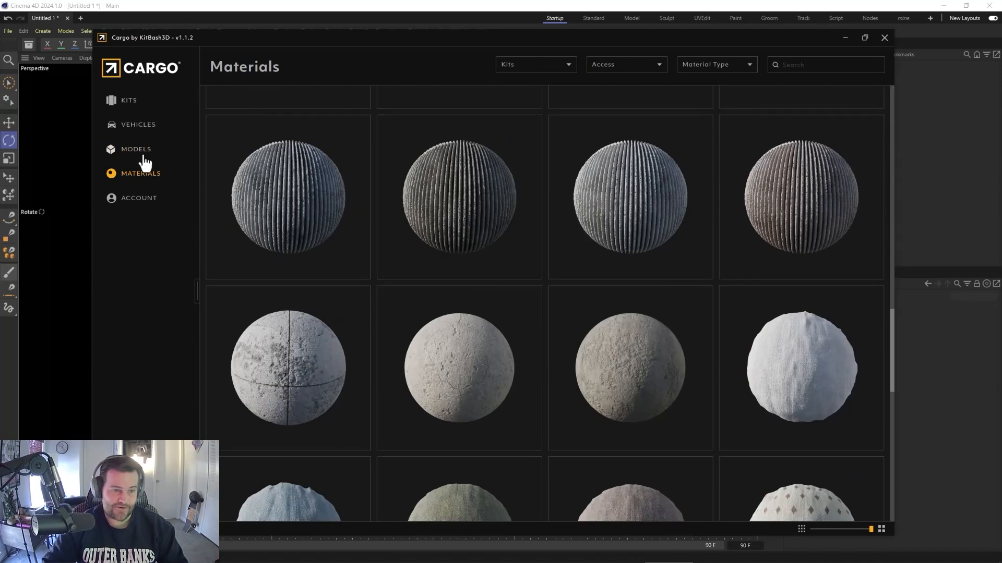
# Return to the models library, filter it by Free access, and browse down to the small props and street pieces
pyautogui.click(137, 149)
pyautogui.click(610, 66)
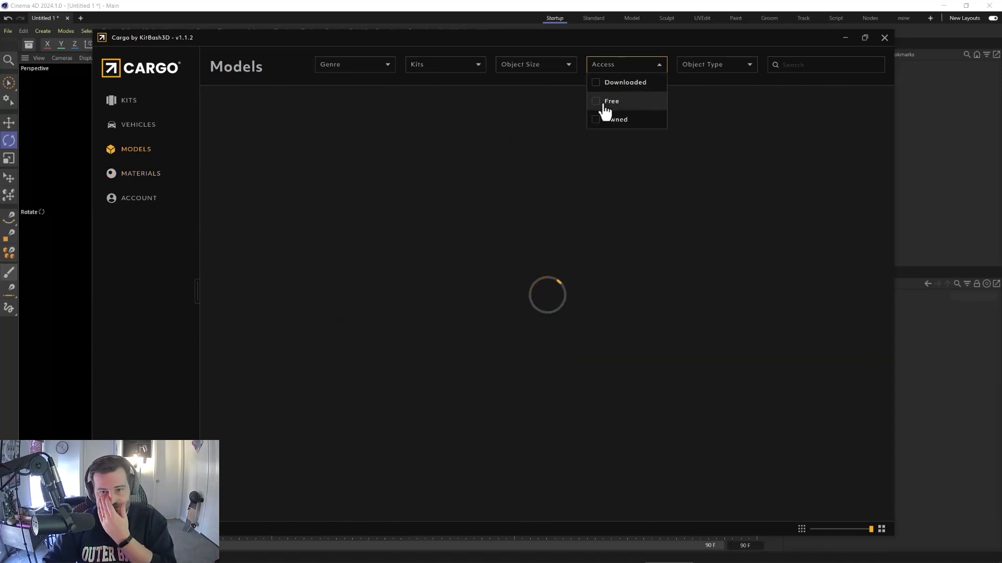
pyautogui.click(605, 102)
pyautogui.scroll(-3, 560, 213)
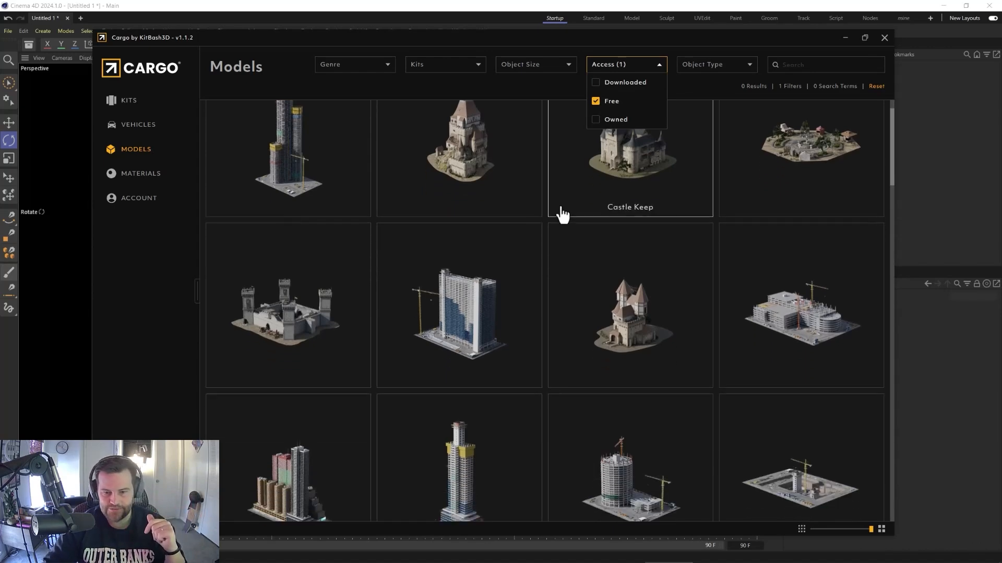
pyautogui.scroll(-15, 562, 218)
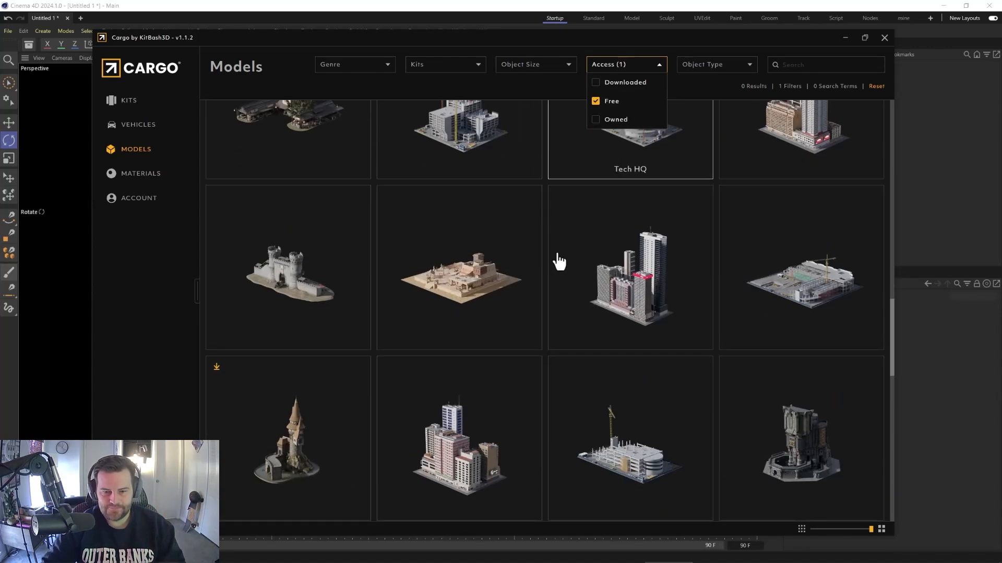
pyautogui.scroll(-15, 559, 260)
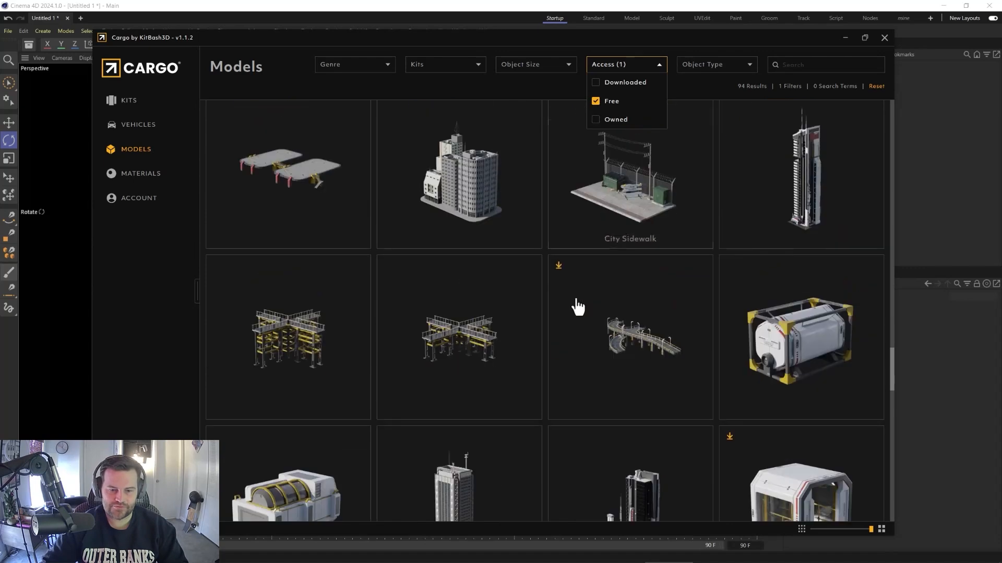
pyautogui.scroll(-15, 578, 308)
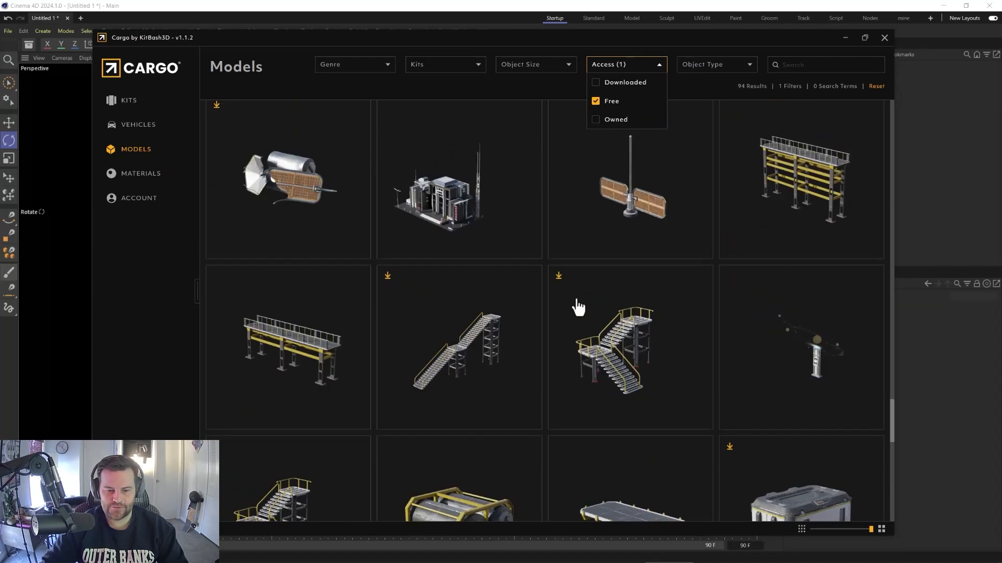
pyautogui.scroll(-8, 579, 309)
pyautogui.scroll(4, 365, 355)
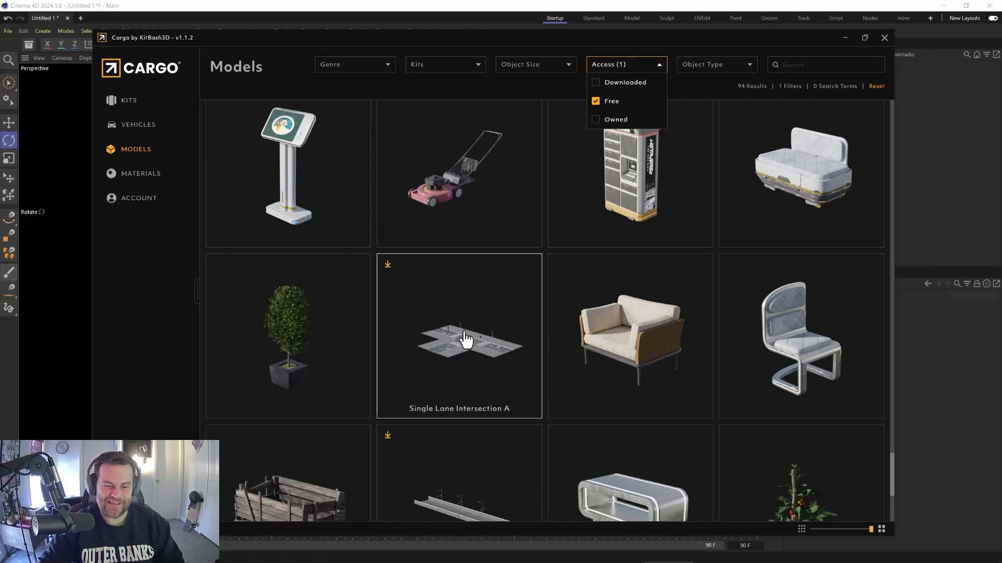
# Move the Cargo window out of the way and set the render output height to 1080 pixels
pyautogui.moveTo(423, 36); pyautogui.dragTo(0, 156)
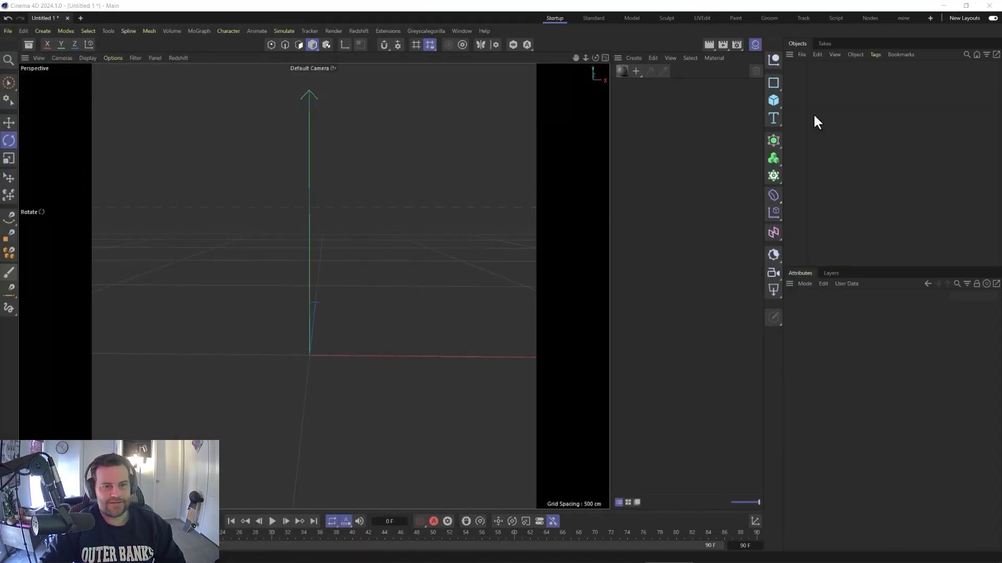
pyautogui.click(736, 45)
pyautogui.click(853, 96)
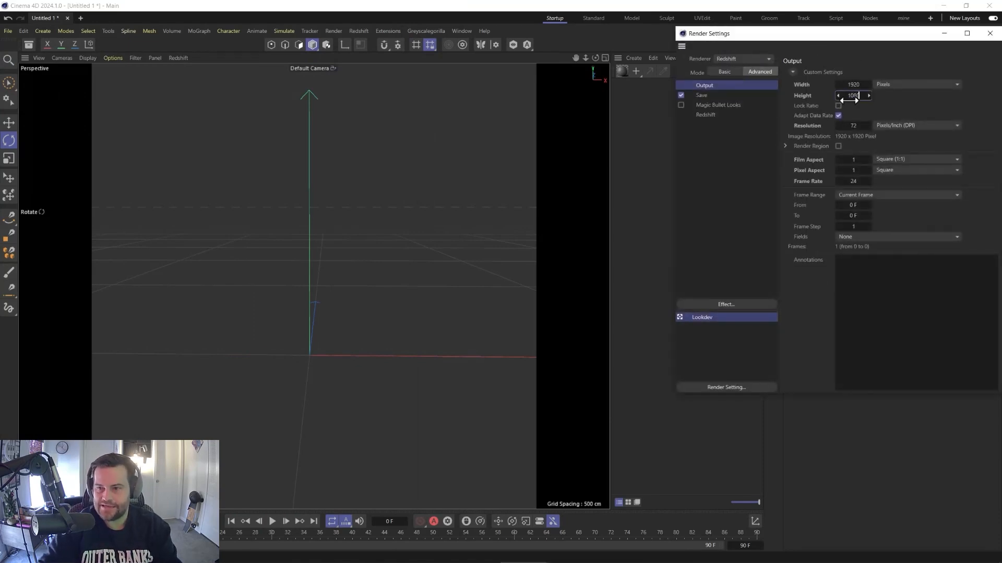
pyautogui.press('Return')
pyautogui.click(990, 33)
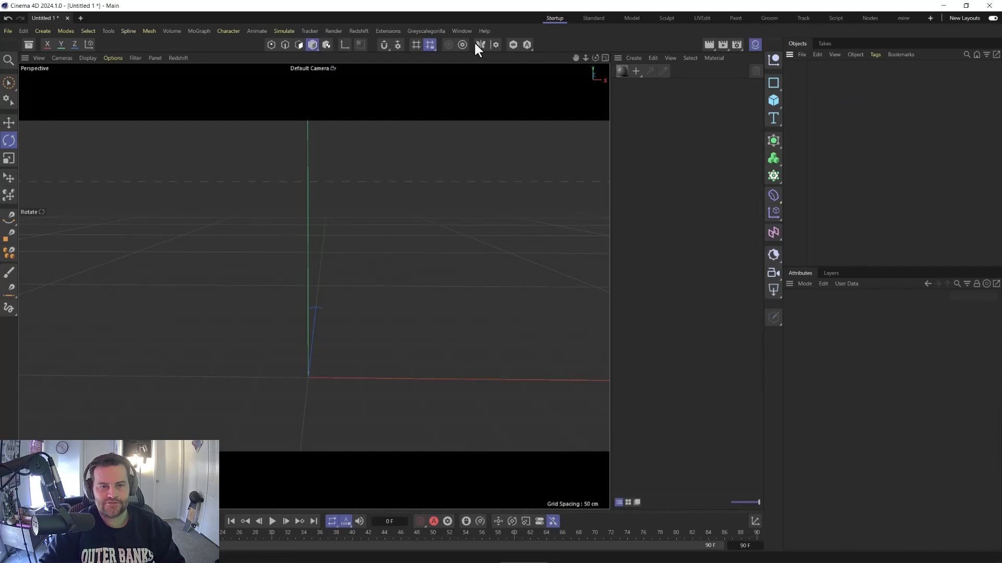
# Open the Cargo extension, set its renderer to Redshift Standard Material, connect it to Cargo, and minimize its window
pyautogui.click(387, 33)
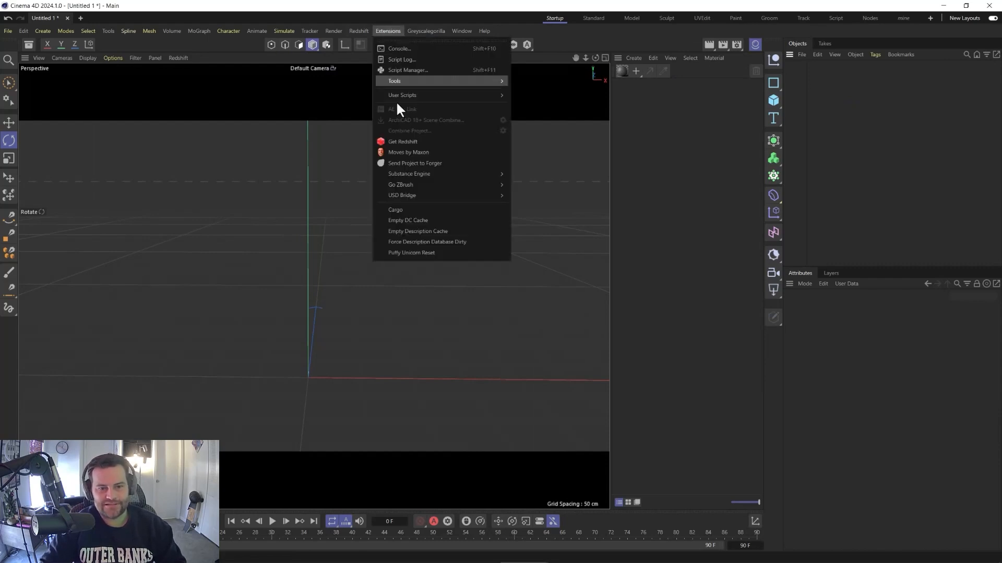
pyautogui.click(412, 209)
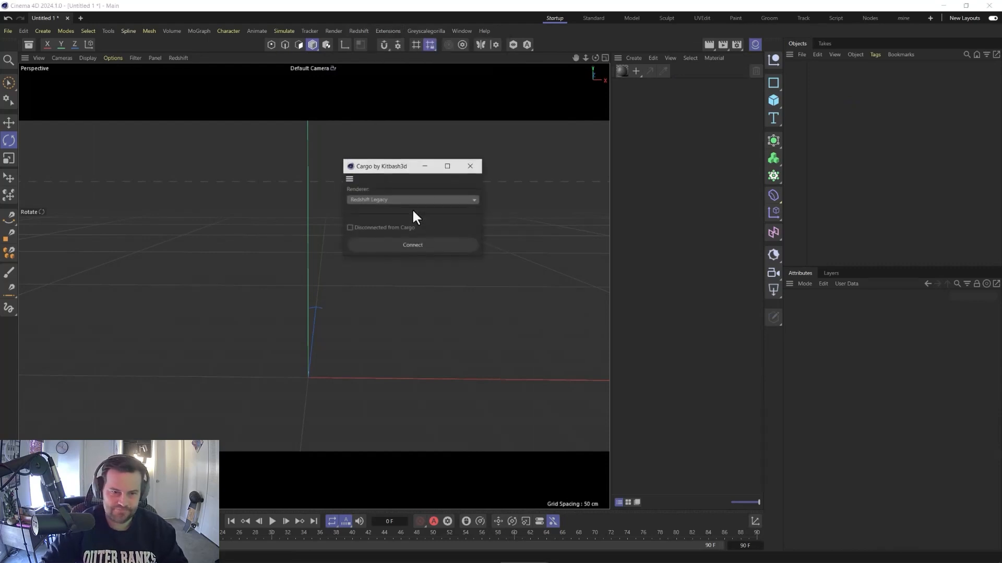
pyautogui.click(387, 200)
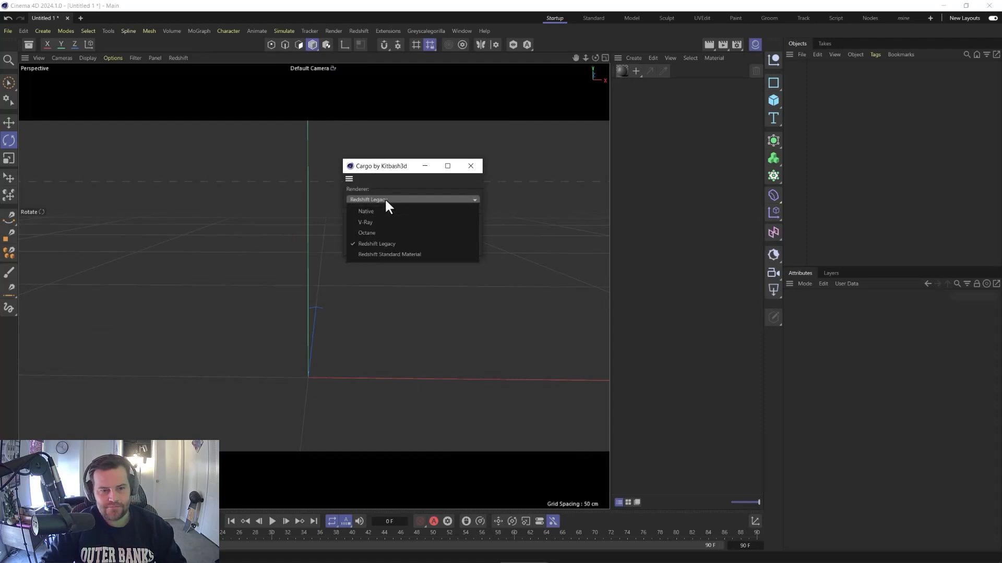
pyautogui.click(382, 256)
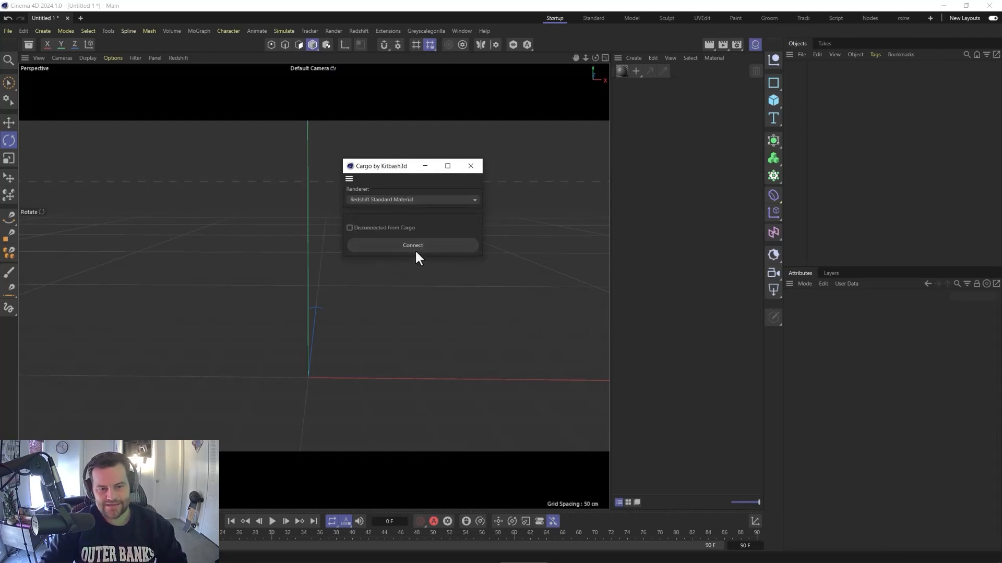
pyautogui.click(464, 244)
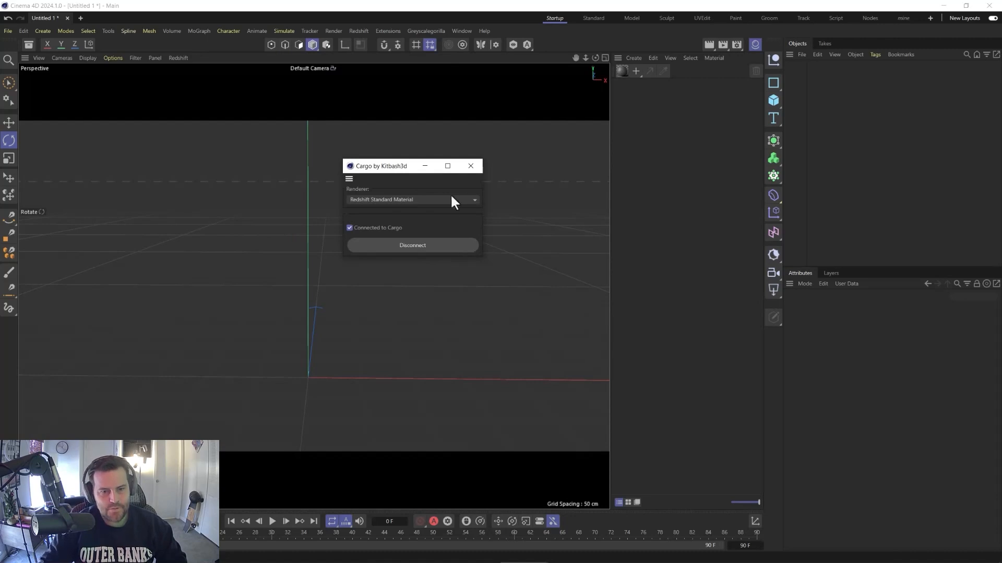
pyautogui.click(426, 166)
# Bring Cargo back and import Single Lane Intersection A with Cinema 4D as target software and 4k jpg textures
pyautogui.moveTo(1, 200); pyautogui.dragTo(251, 46)
pyautogui.click(388, 313)
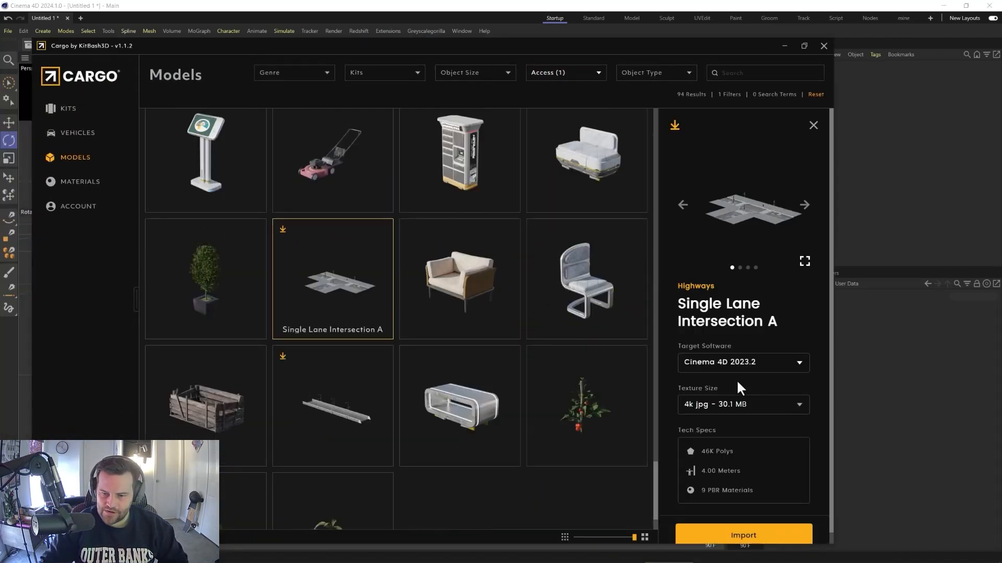
pyautogui.click(745, 365)
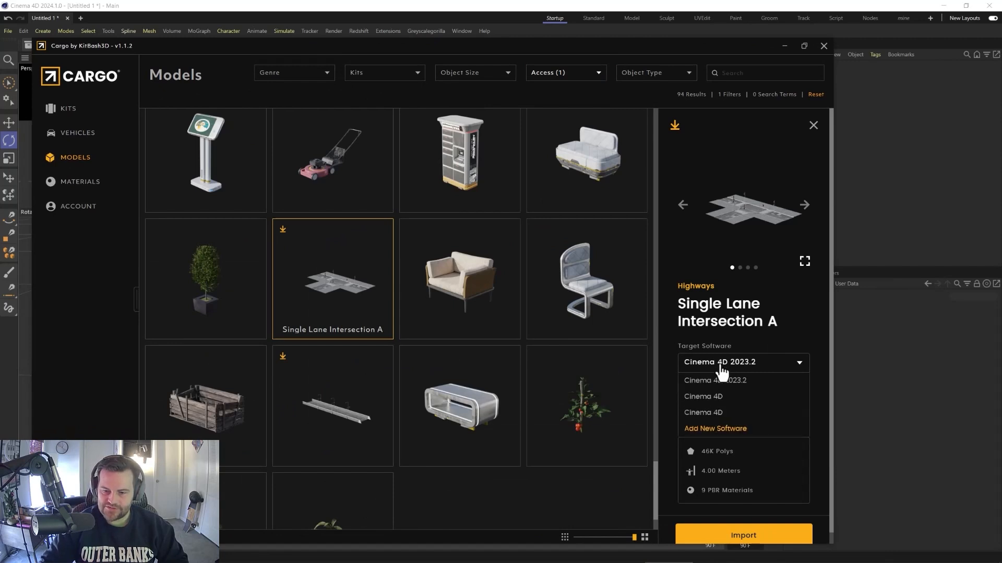
pyautogui.click(709, 411)
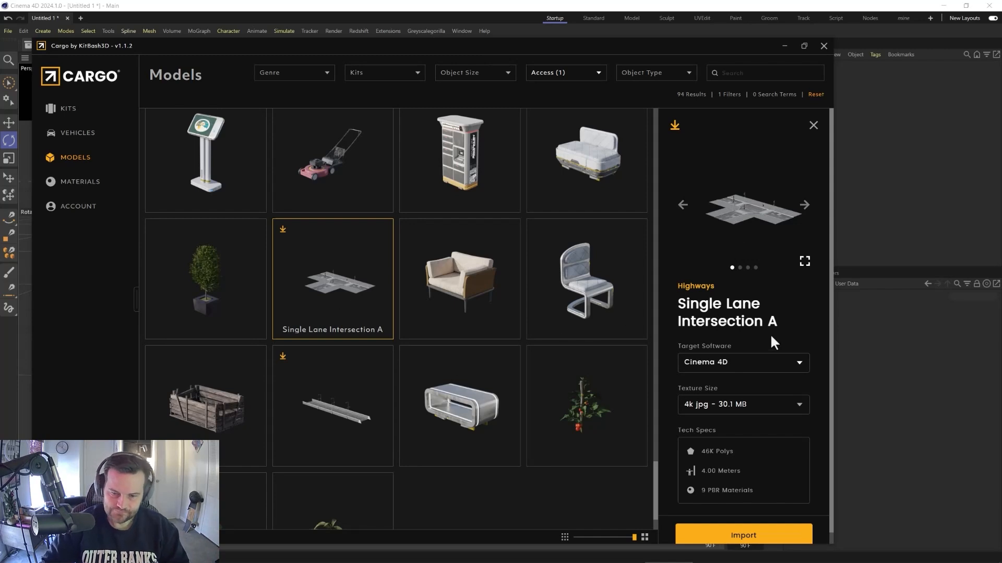
pyautogui.click(712, 406)
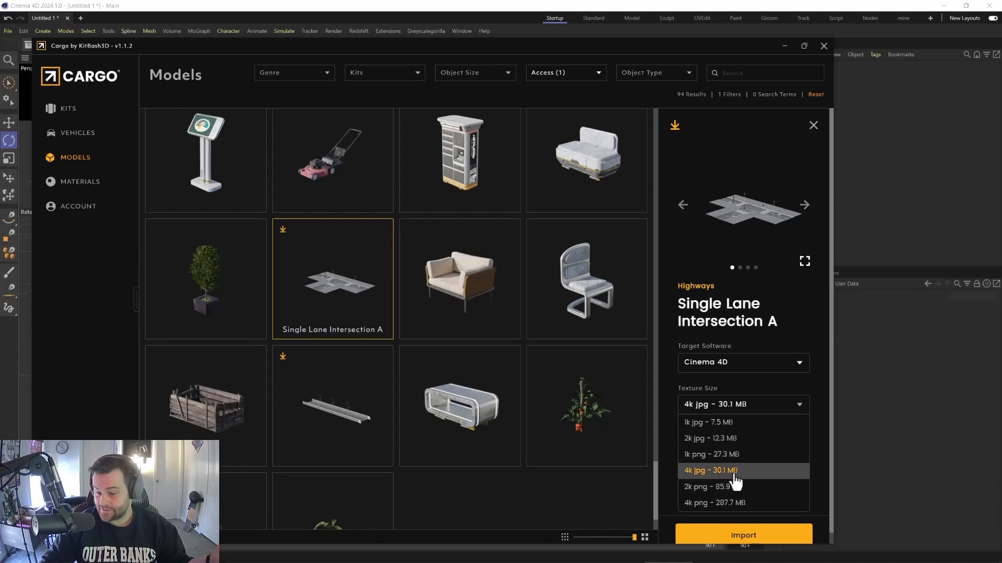
pyautogui.click(726, 471)
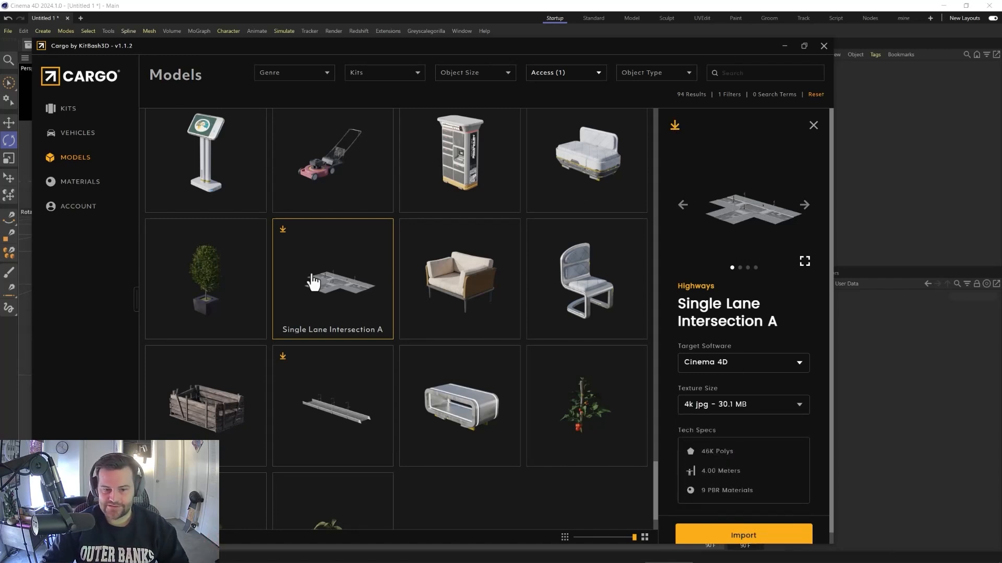
pyautogui.click(727, 540)
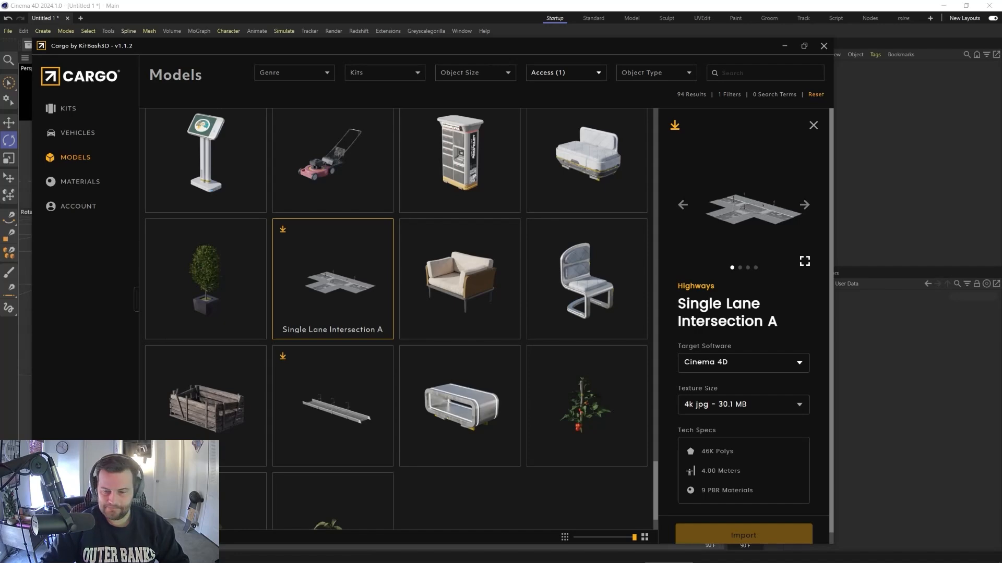
# Retry the import of Single Lane Intersection A
pyautogui.scroll(5, 551, 394)
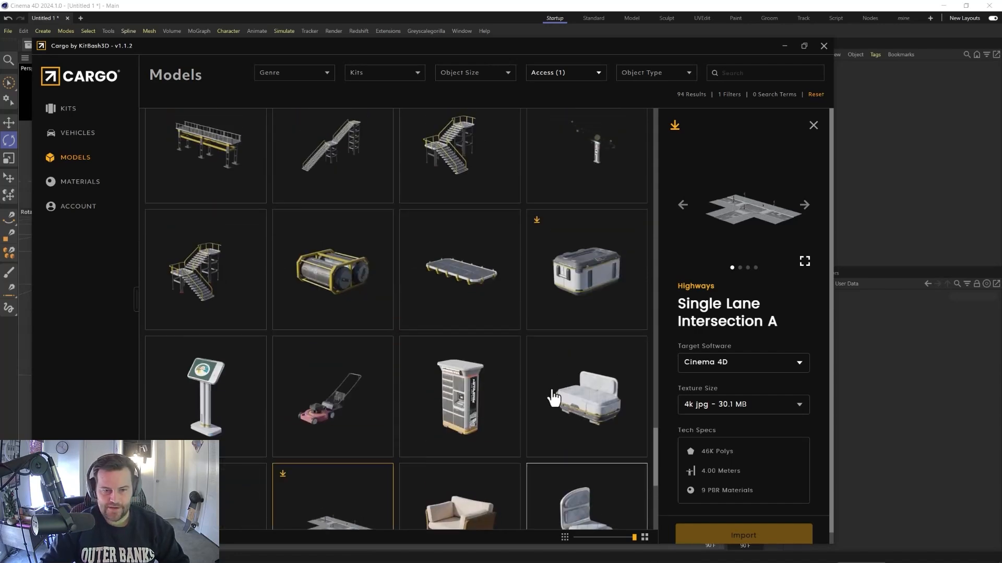
pyautogui.scroll(5, 553, 396)
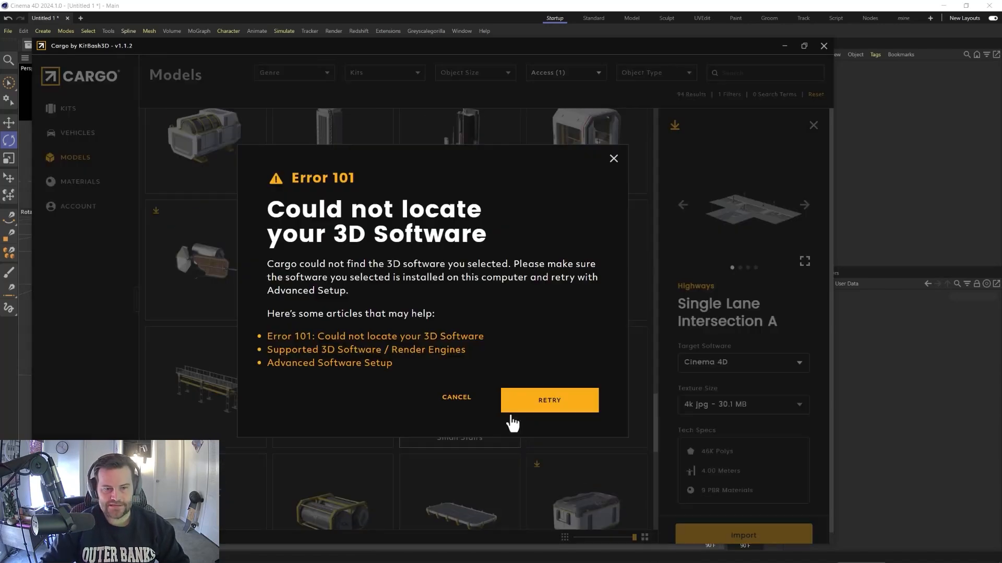
pyautogui.click(542, 413)
# Find the City Sidewalk model among the free models and import it with 4k jpg textures
pyautogui.scroll(3, 569, 417)
pyautogui.scroll(6, 557, 428)
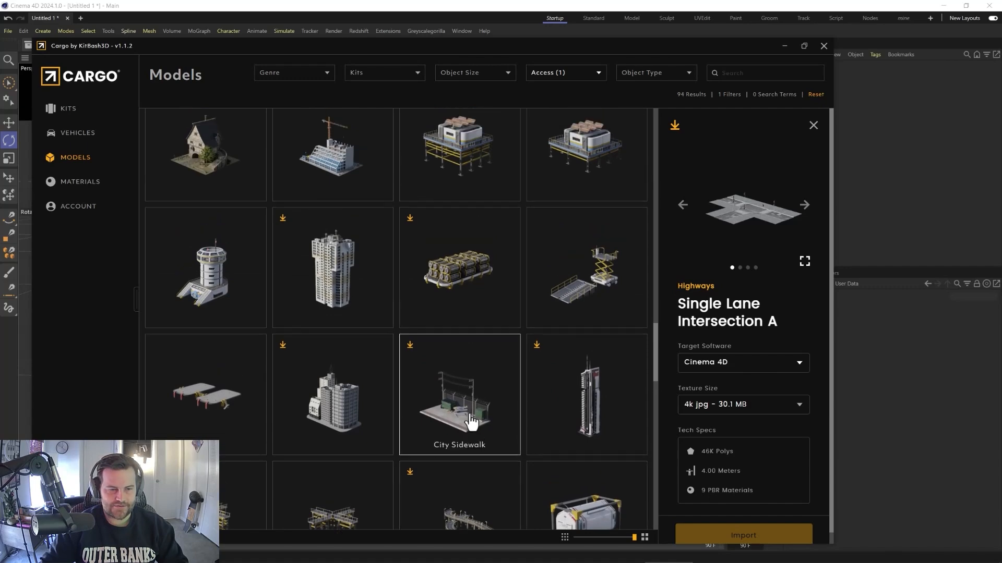
pyautogui.scroll(2, 480, 421)
pyautogui.scroll(3, 480, 428)
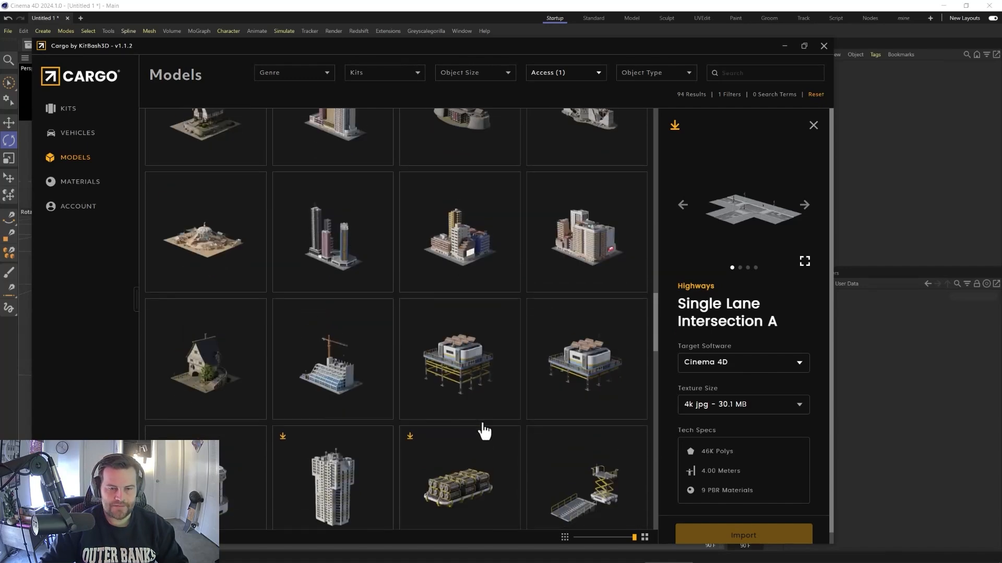
pyautogui.scroll(-5, 470, 427)
pyautogui.click(459, 403)
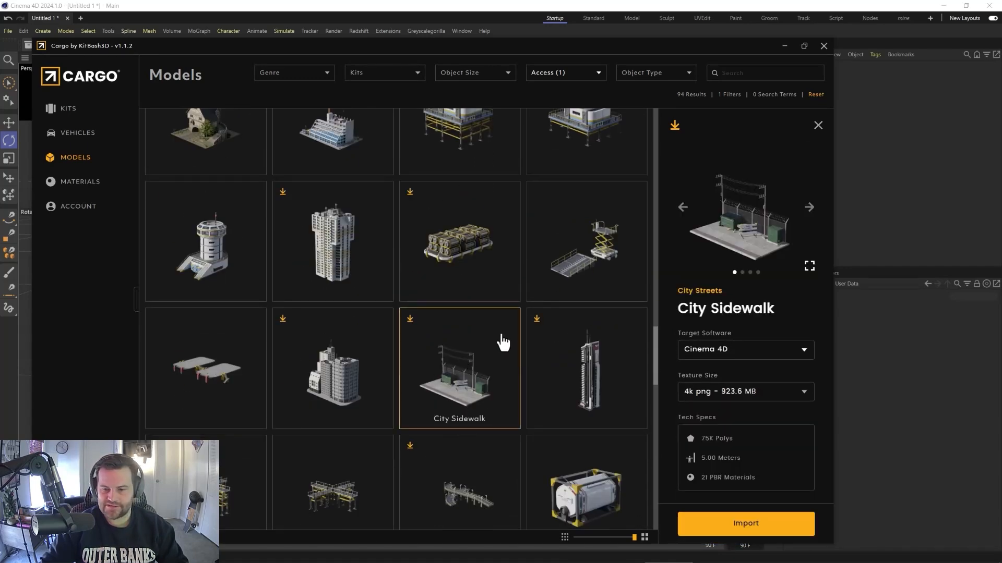
pyautogui.click(730, 400)
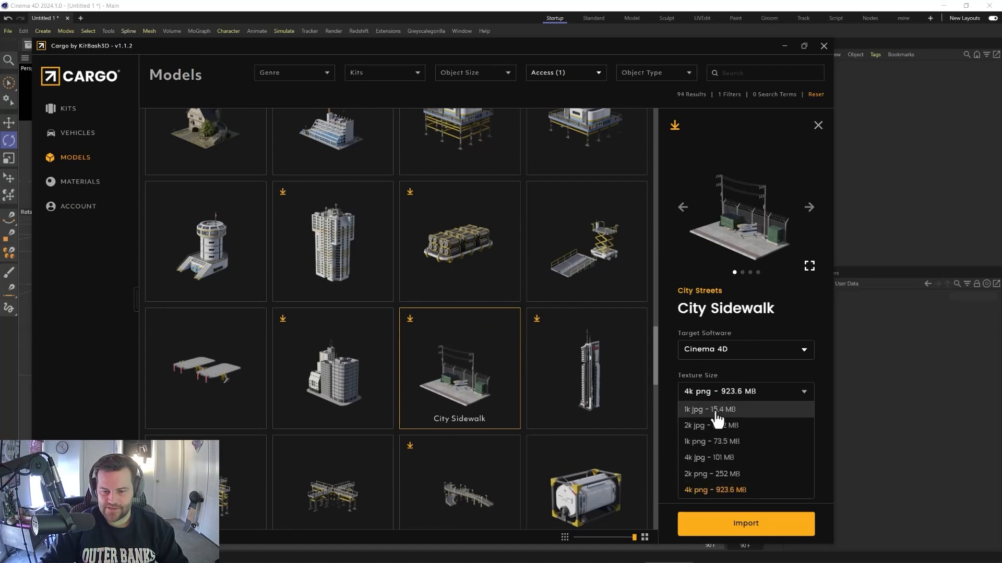
pyautogui.click(701, 445)
pyautogui.click(734, 528)
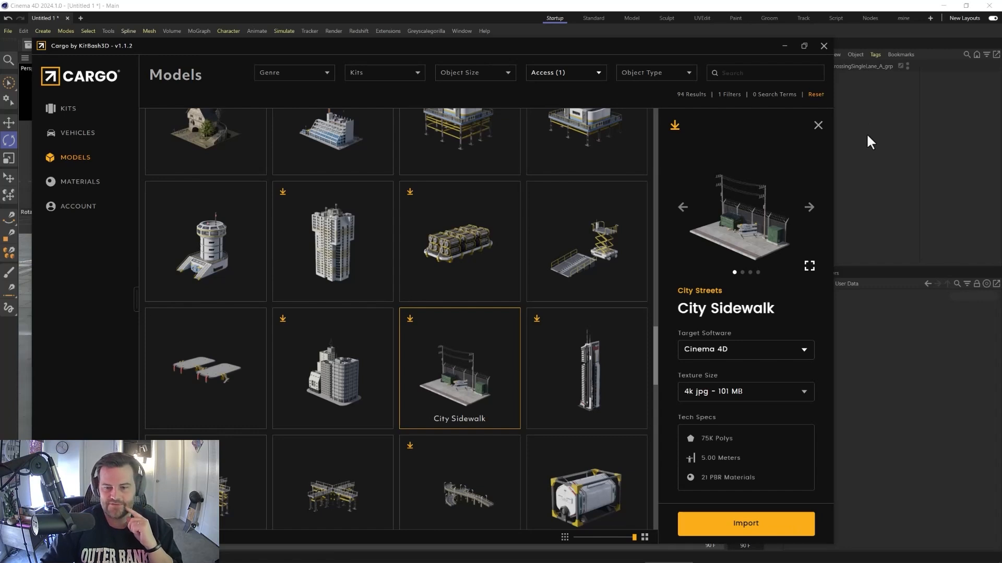
pyautogui.click(732, 535)
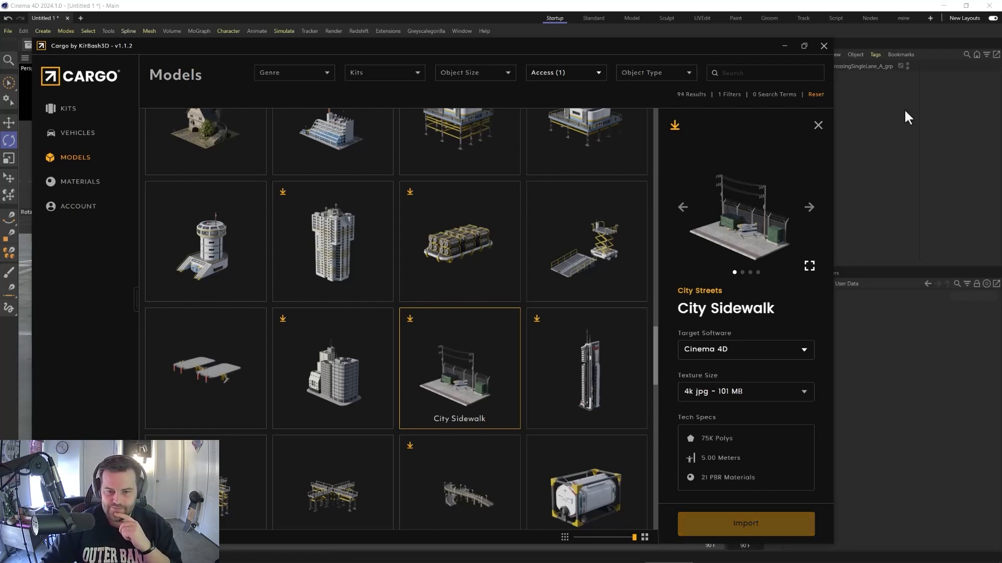
# Look through the larger free building models and view the details of Main Ops Base
pyautogui.scroll(8, 467, 325)
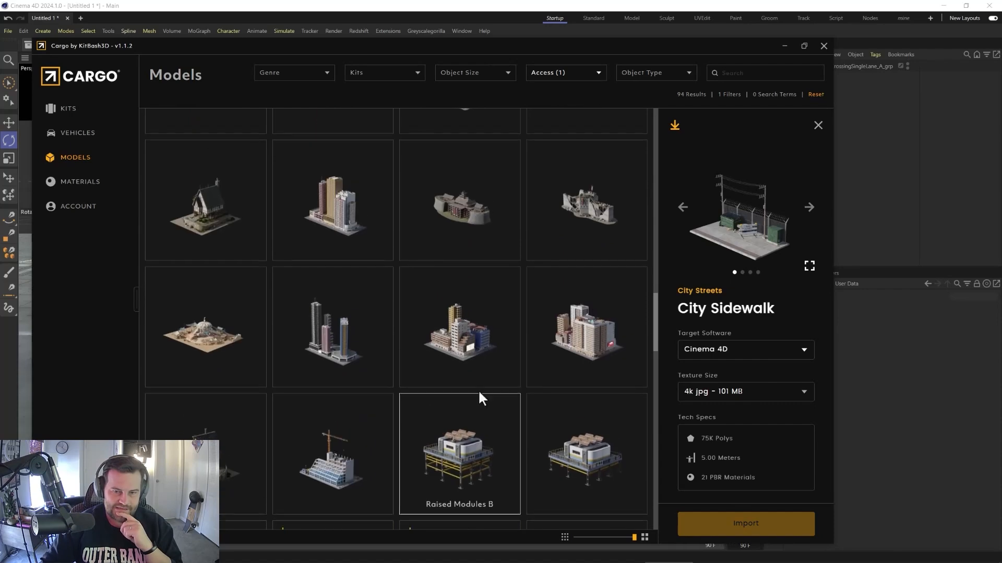
pyautogui.scroll(10, 485, 400)
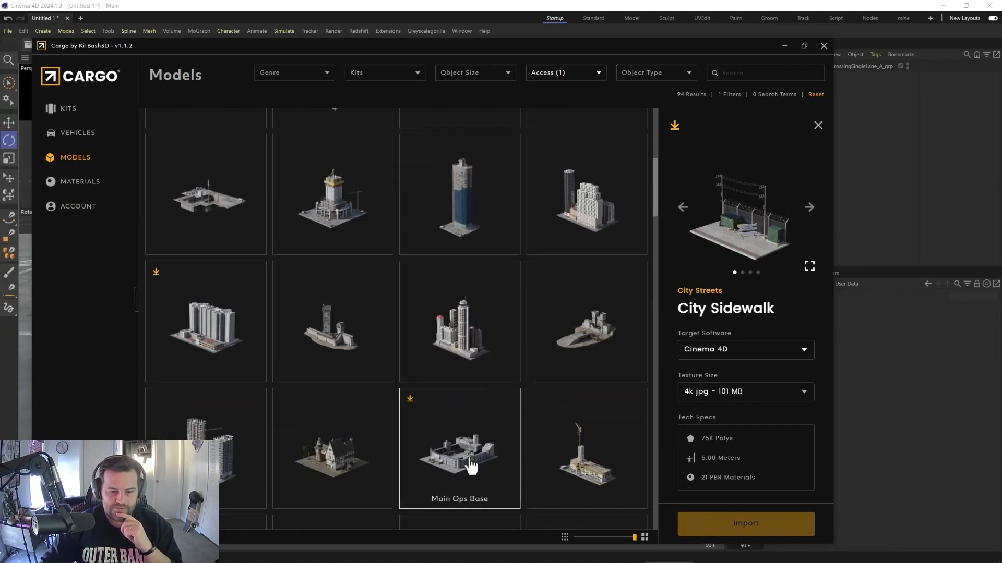
pyautogui.scroll(8, 472, 459)
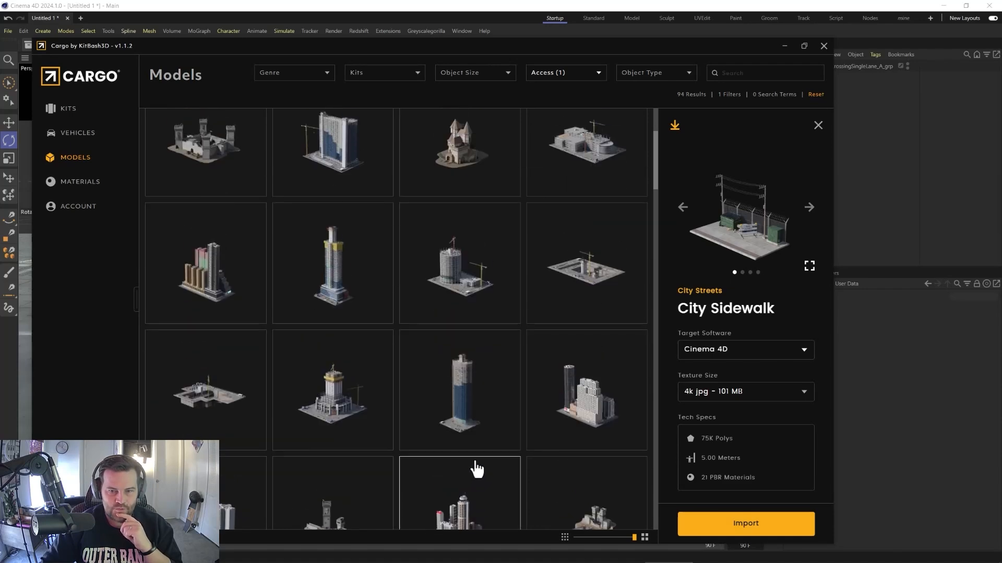
pyautogui.scroll(-3, 465, 418)
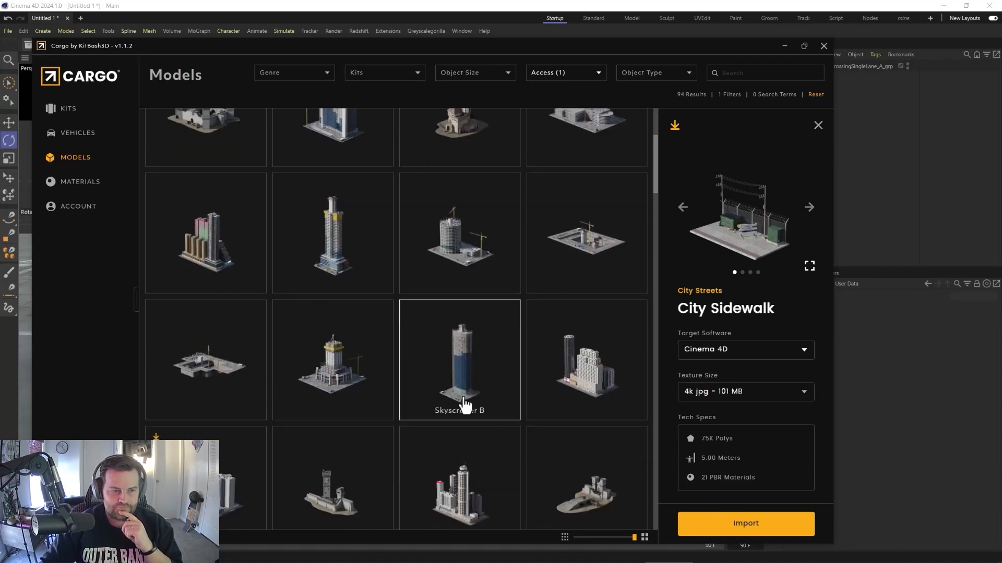
pyautogui.scroll(2, 461, 396)
pyautogui.scroll(-3, 448, 332)
pyautogui.scroll(-5, 447, 334)
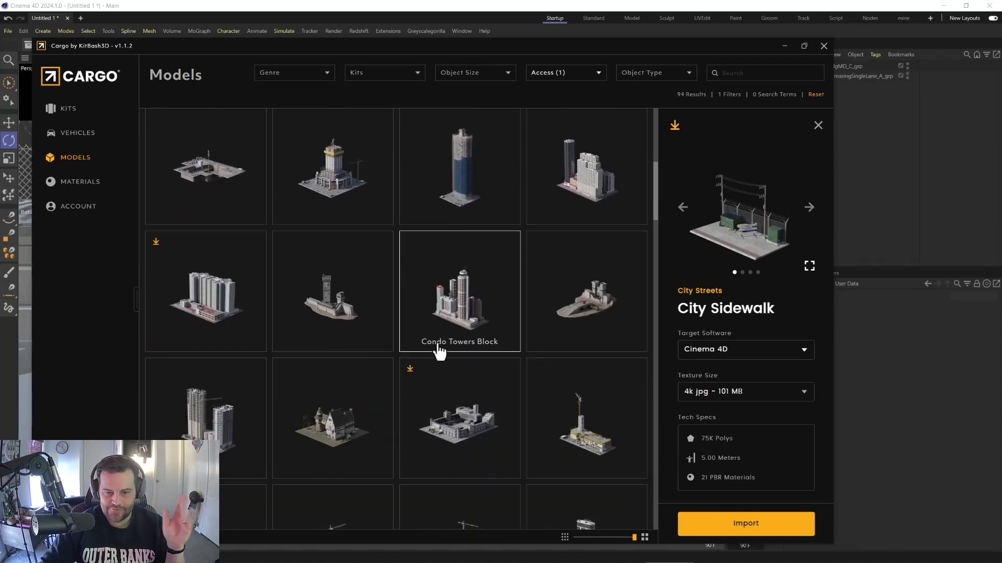
pyautogui.scroll(-1, 555, 313)
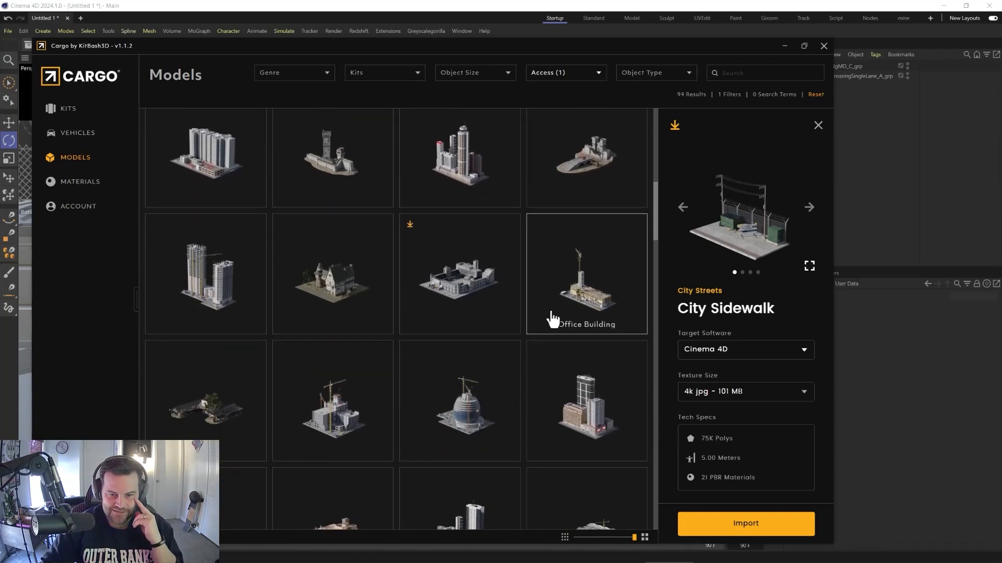
pyautogui.click(466, 300)
pyautogui.scroll(-2, 471, 311)
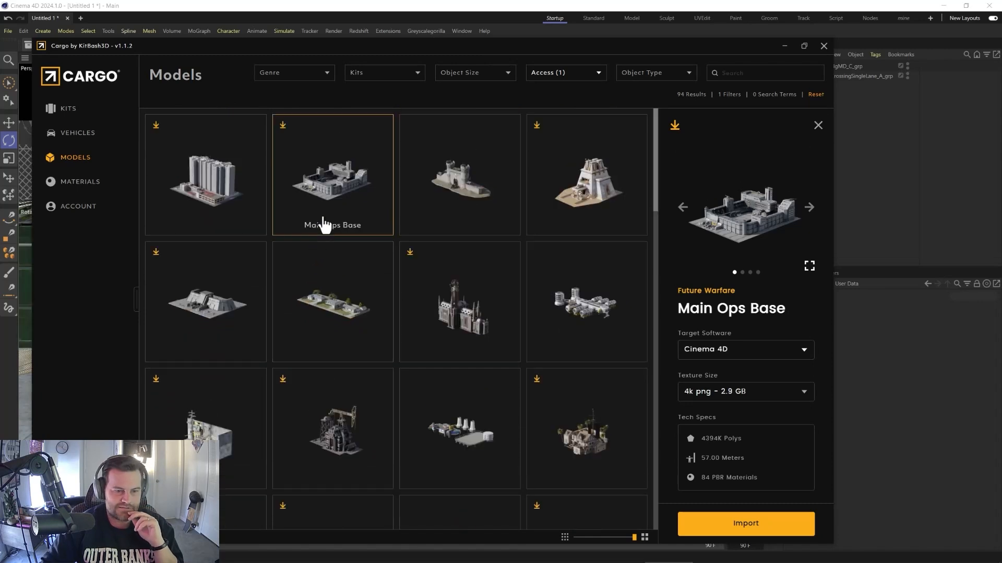
# Import the Checkpoint A model from the Future Warfare kit with 4k jpg textures
pyautogui.click(212, 306)
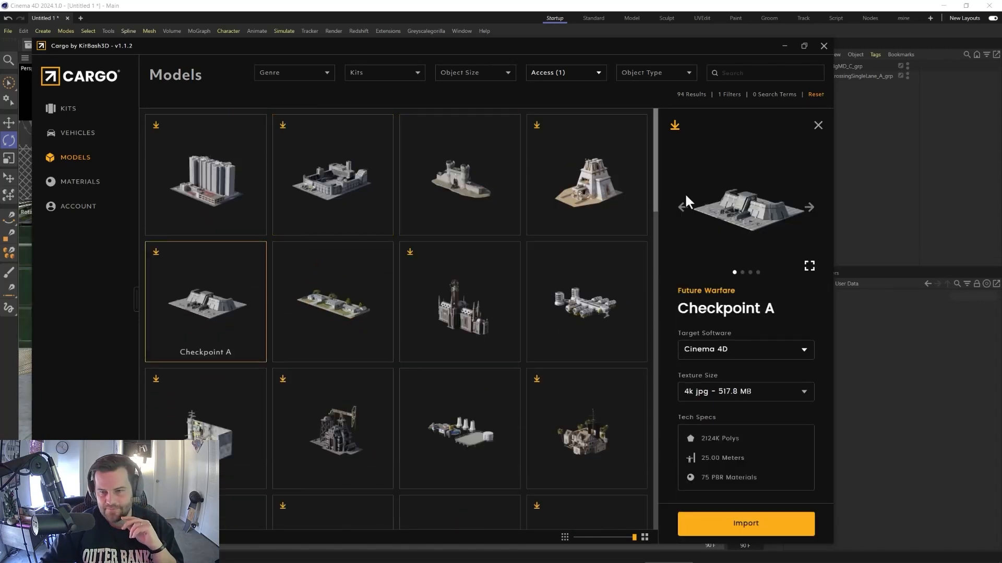
pyautogui.click(725, 395)
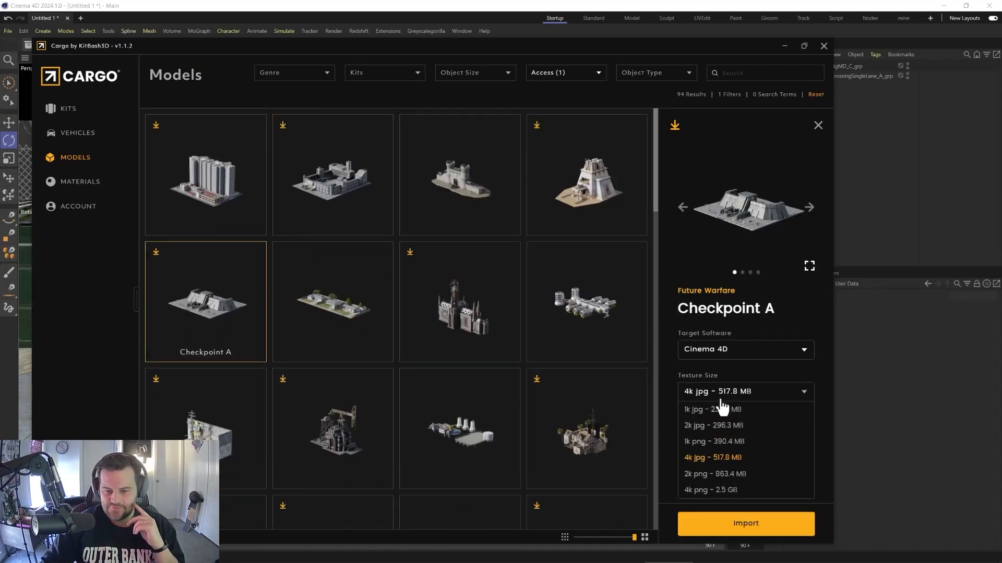
pyautogui.click(720, 458)
pyautogui.click(772, 523)
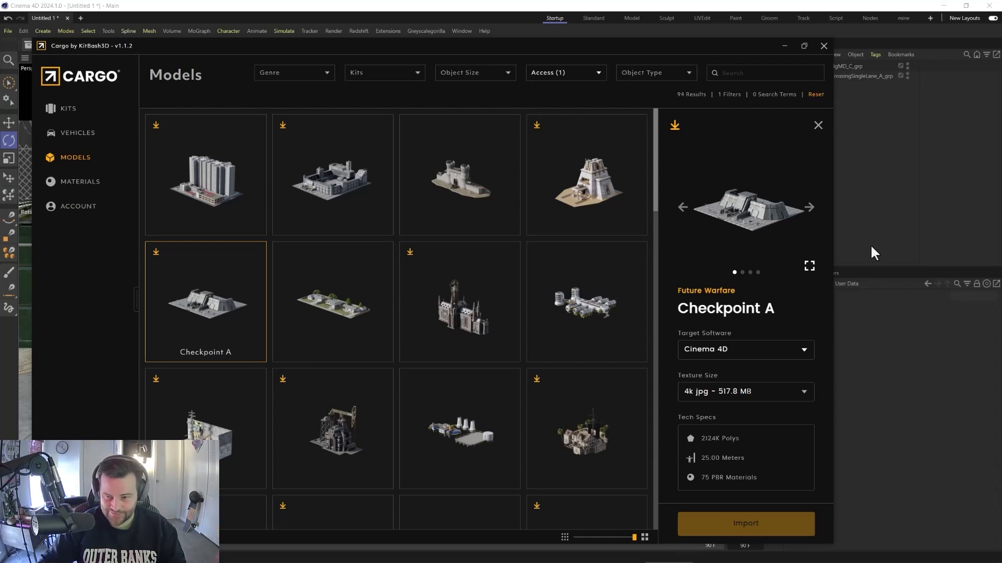
# Minimize Cargo and look through the materials imported into the Cinema 4D scene
pyautogui.click(785, 46)
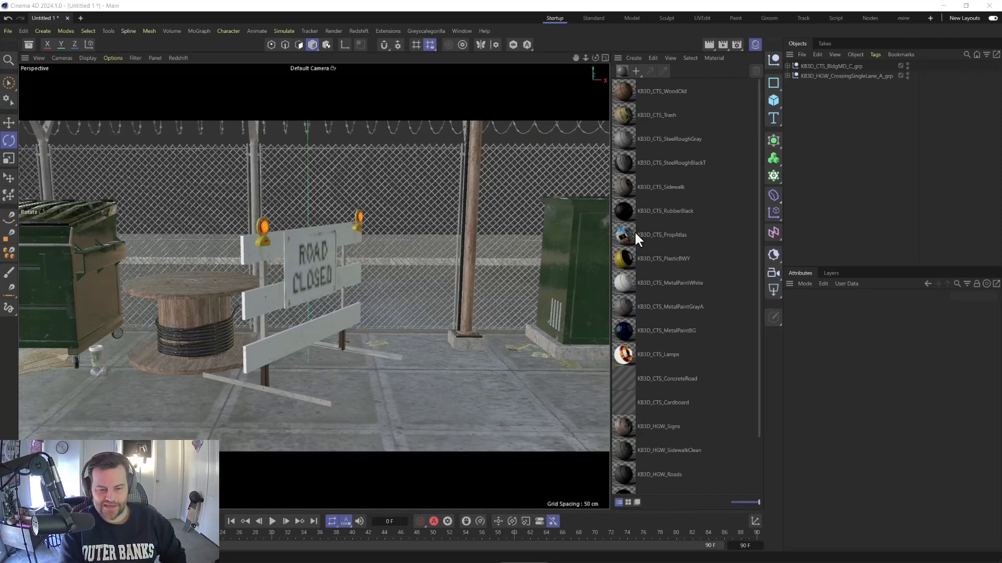
pyautogui.scroll(-3, 653, 254)
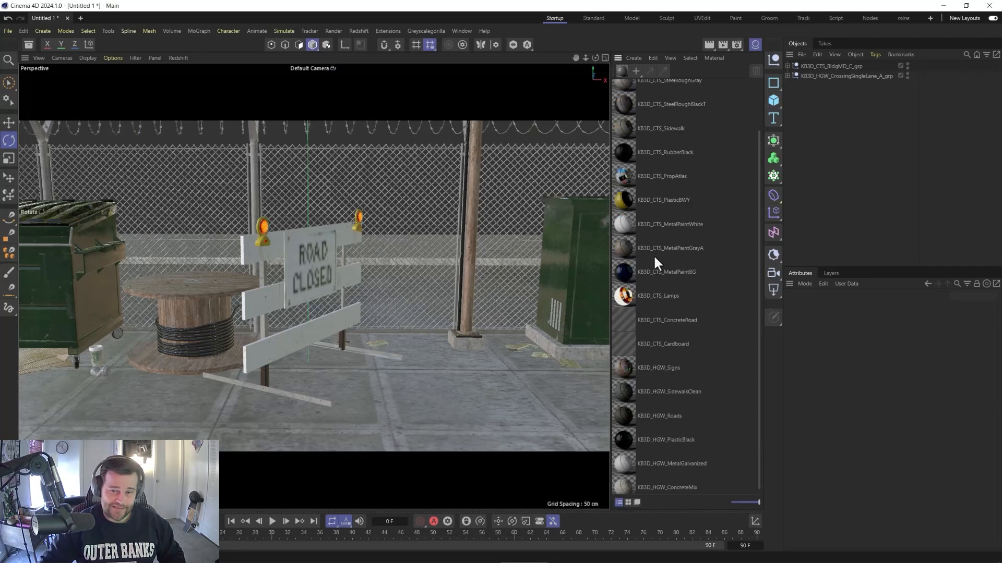
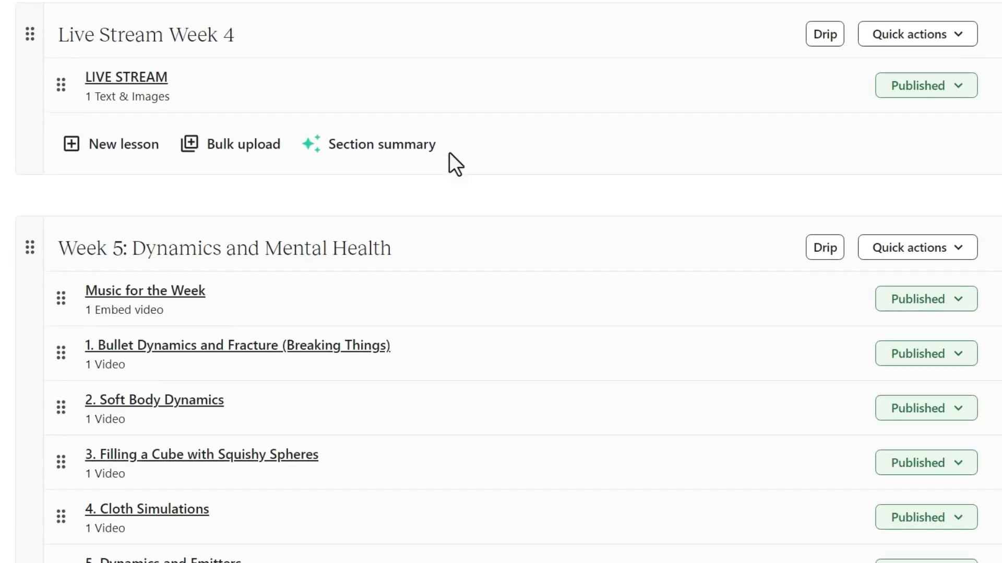
pyautogui.scroll(-20, 450, 155)
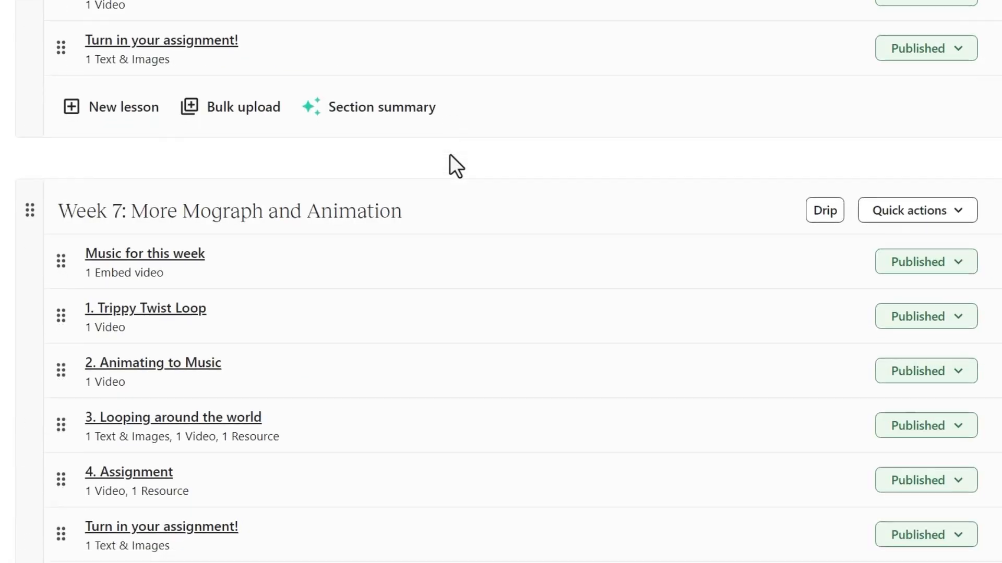
pyautogui.scroll(-20, 449, 154)
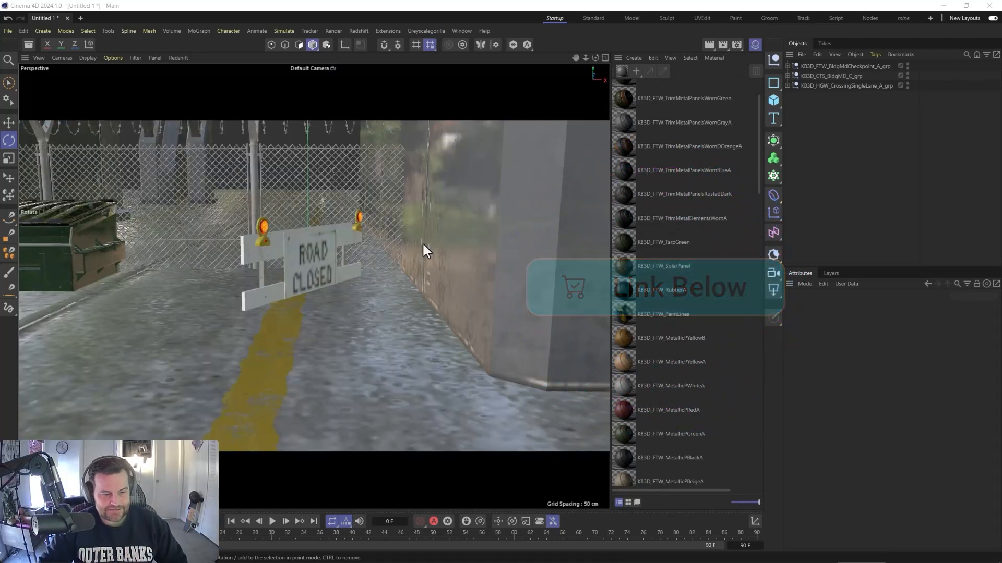
# Select the consecutive metal materials from KB3D_FTW_MetallicPYellowB through KB3D_FTW_MetalGridA in the material list
pyautogui.scroll(3, 685, 262)
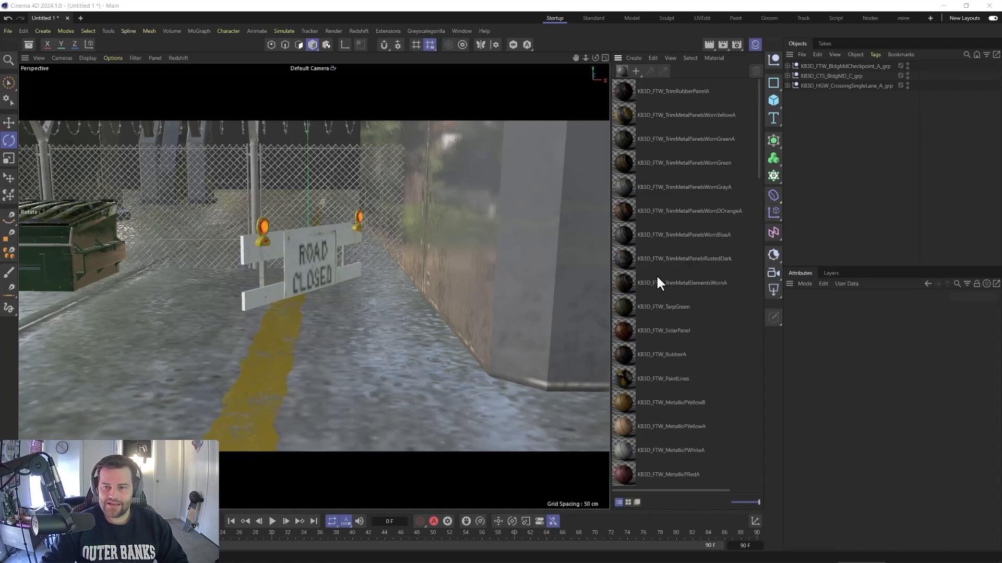
pyautogui.scroll(-15, 656, 251)
pyautogui.scroll(-3, 662, 295)
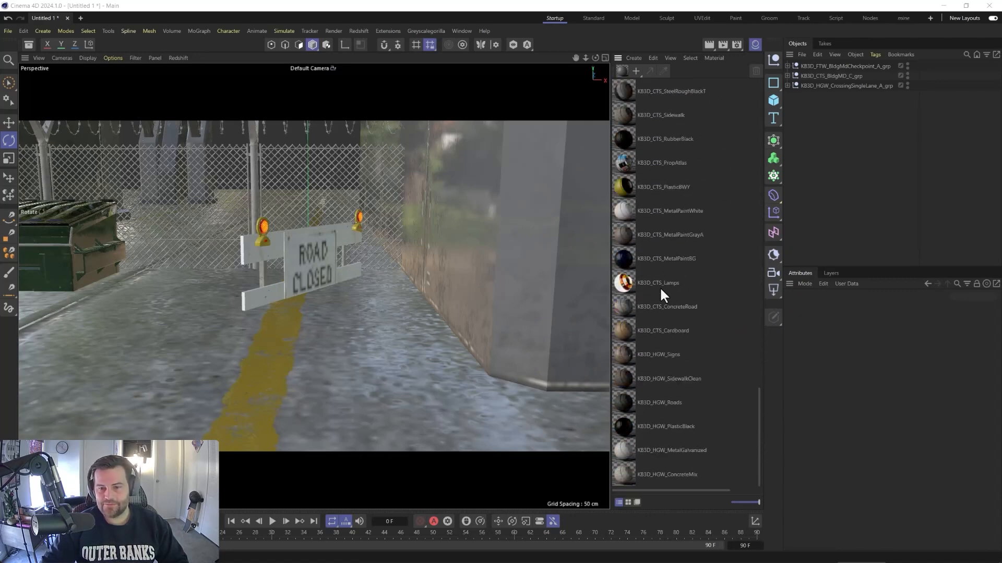
pyautogui.scroll(7, 660, 295)
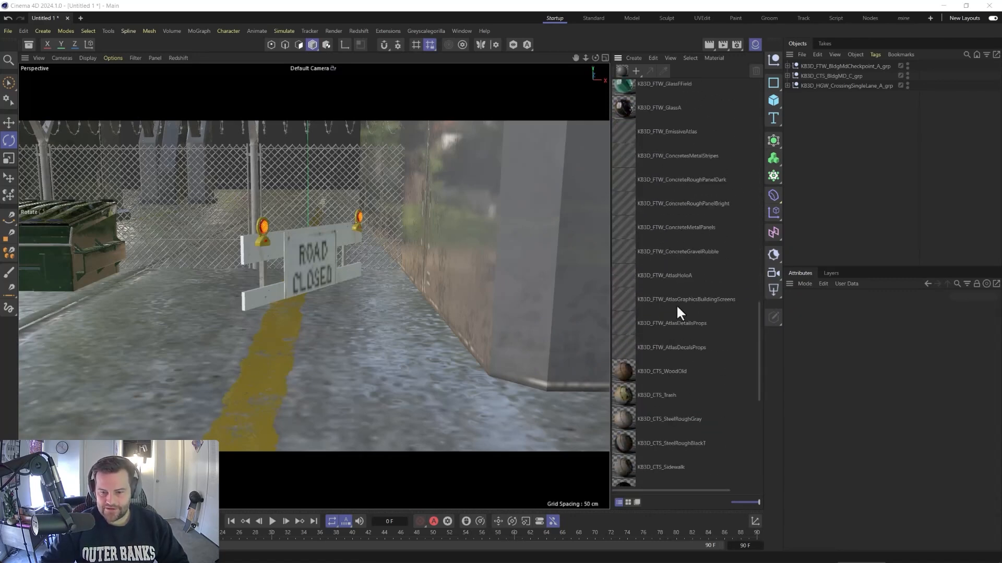
pyautogui.scroll(-7, 703, 363)
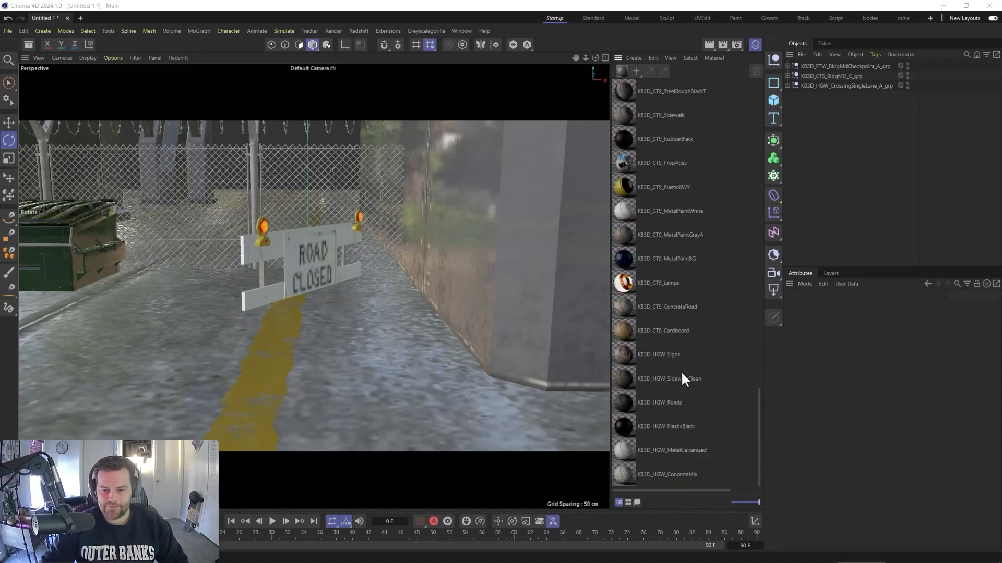
pyautogui.scroll(10, 673, 380)
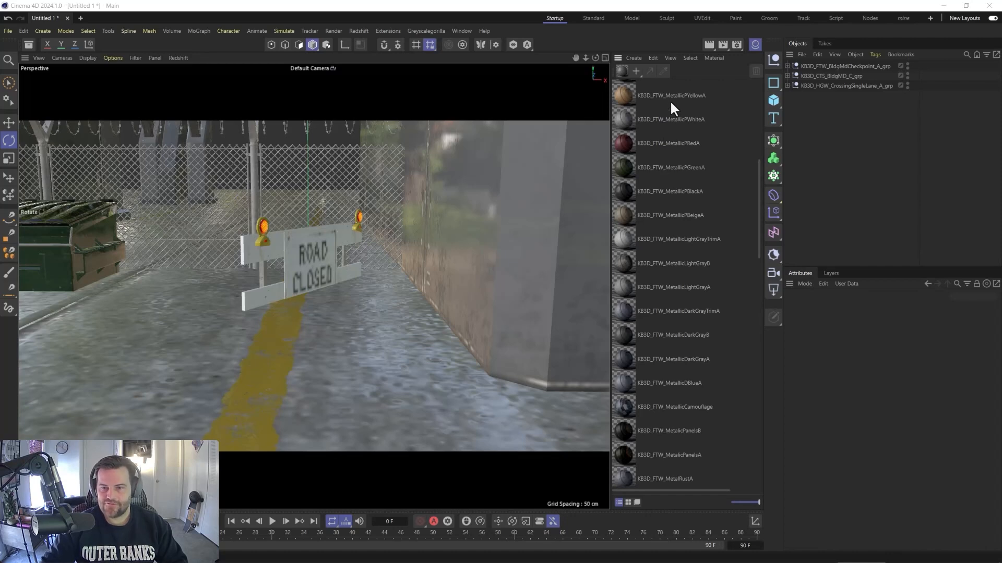
pyautogui.scroll(1, 672, 111)
pyautogui.click(660, 135)
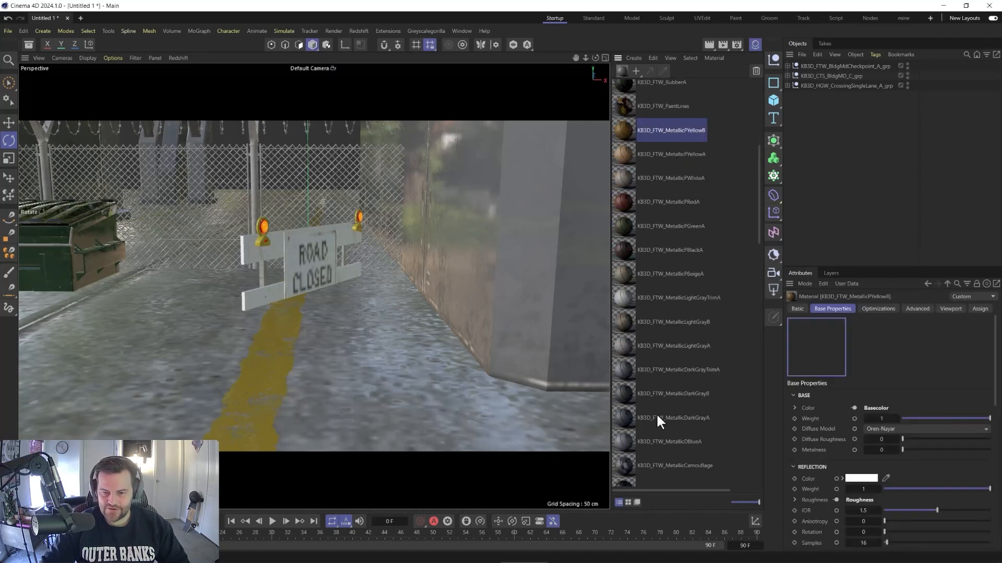
pyautogui.keyDown('shift'); pyautogui.click(659, 441); pyautogui.keyUp('shift')
pyautogui.scroll(-3, 657, 432)
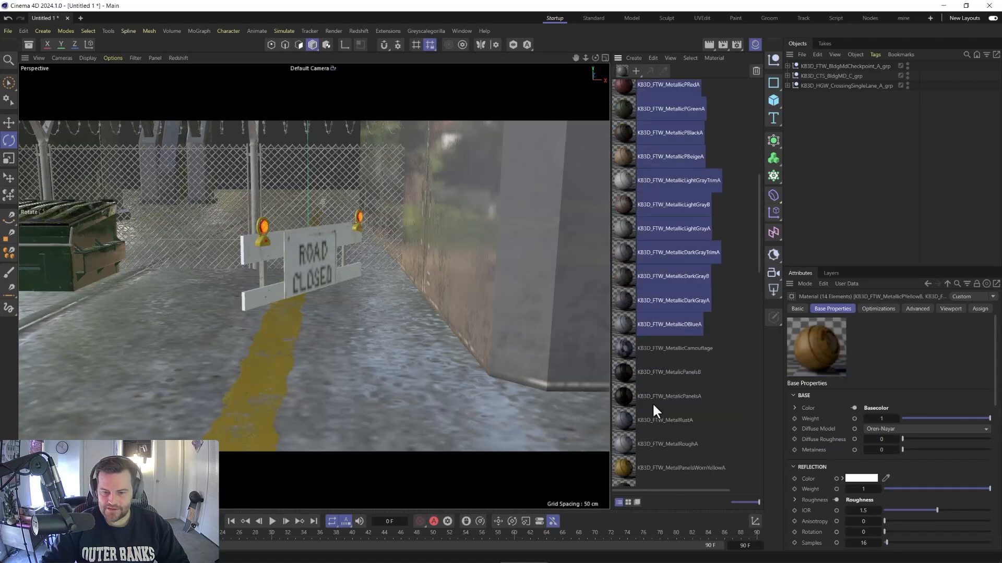
pyautogui.keyDown('shift'); pyautogui.click(662, 459); pyautogui.keyUp('shift')
pyautogui.scroll(-3, 665, 438)
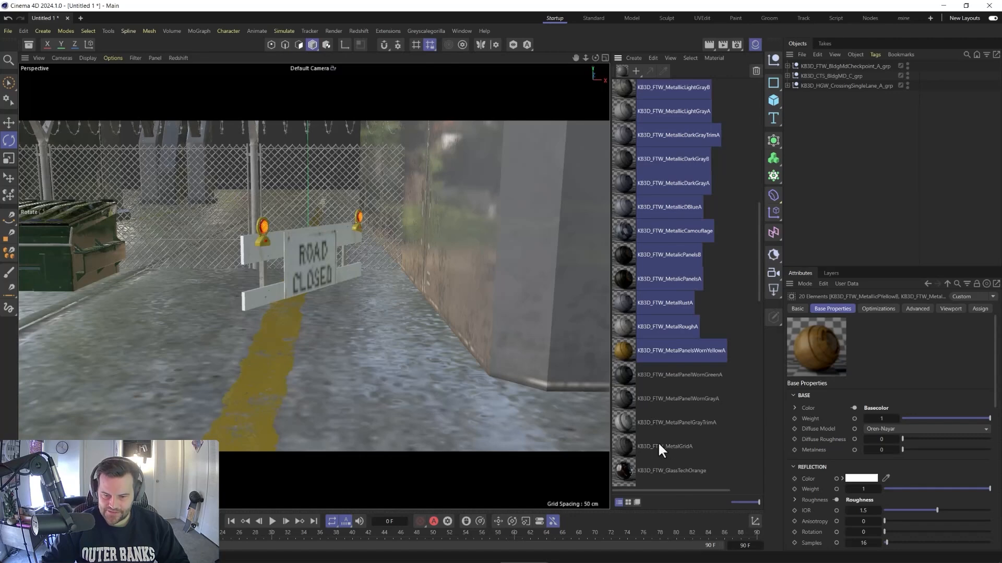
pyautogui.scroll(-1, 660, 441)
pyautogui.keyDown('shift'); pyautogui.click(663, 389); pyautogui.keyUp('shift')
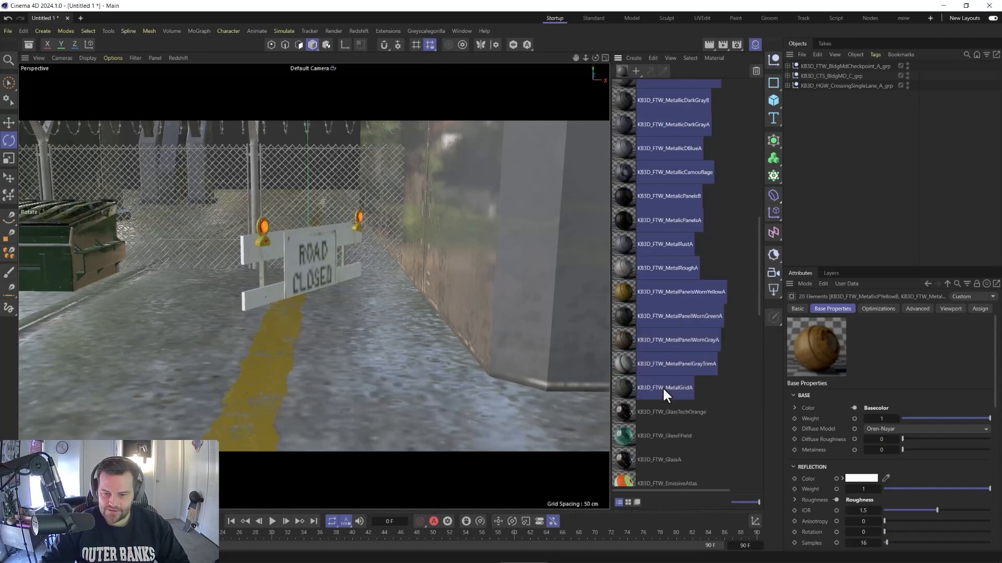
# Add KB3D_CTS_MetalPaintWhite, KB3D_CTS_MetalPaintGrayA and KB3D_HGW_MetalGalvanised to the material selection
pyautogui.scroll(-3, 664, 400)
pyautogui.scroll(-5, 665, 406)
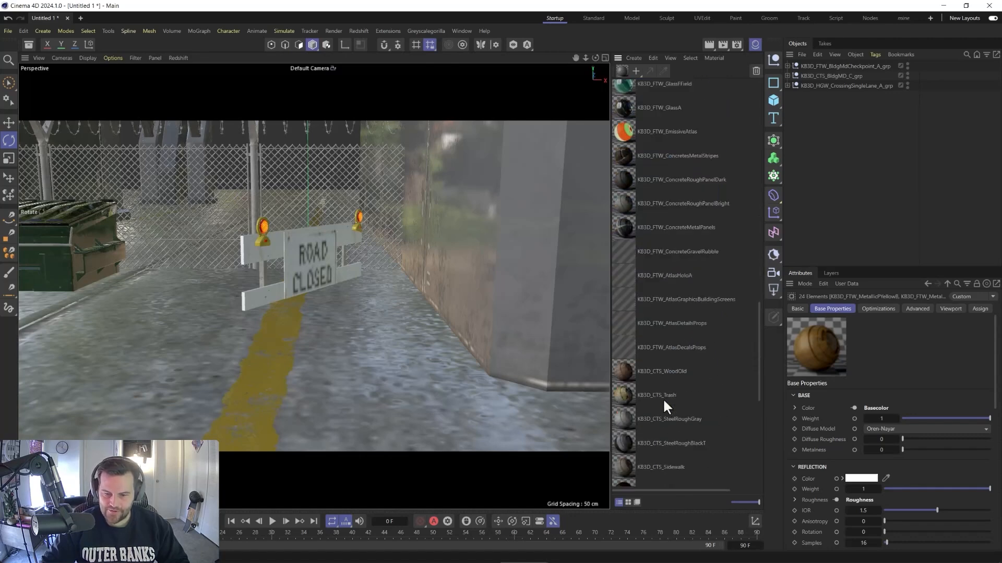
pyautogui.scroll(-5, 668, 390)
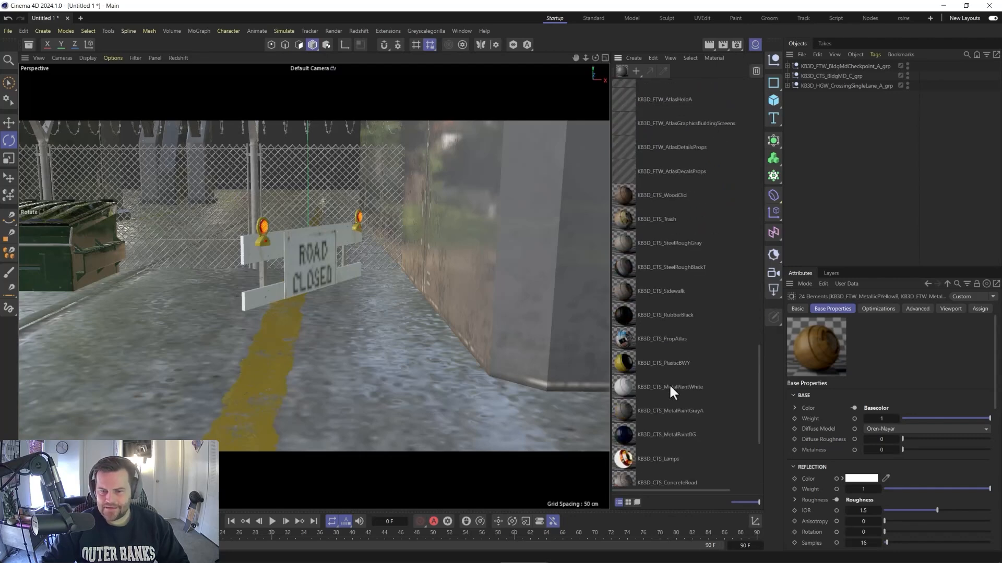
pyautogui.keyDown('ctrl'); pyautogui.click(671, 327); pyautogui.keyUp('ctrl')
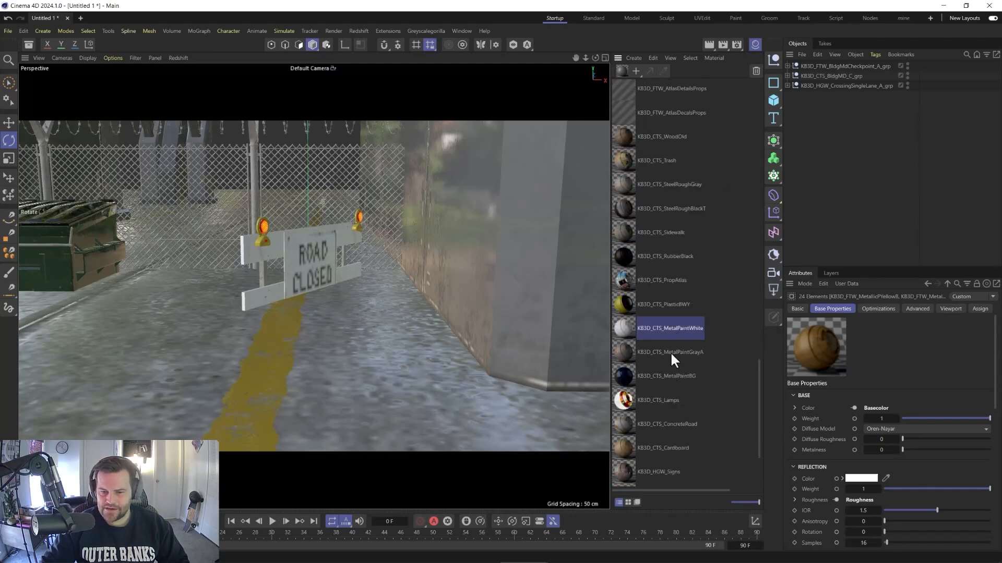
pyautogui.keyDown('ctrl'); pyautogui.click(671, 353); pyautogui.keyUp('ctrl')
pyautogui.scroll(10, 681, 366)
pyautogui.scroll(-12, 683, 361)
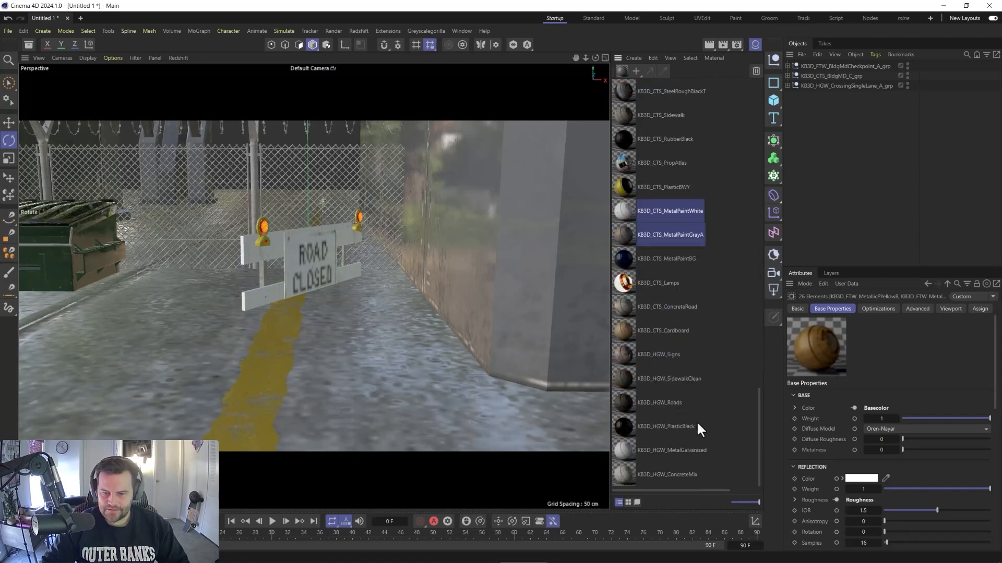
pyautogui.keyDown('ctrl'); pyautogui.click(678, 448); pyautogui.keyUp('ctrl')
# Add the eight KB3D_FTW TrimMetal materials from TrimMetalPanelsWornYellowA through TrimMetalElementsWornA to the selection and set all selected materials' metalness to 0.6
pyautogui.scroll(10, 681, 437)
pyautogui.scroll(8, 681, 313)
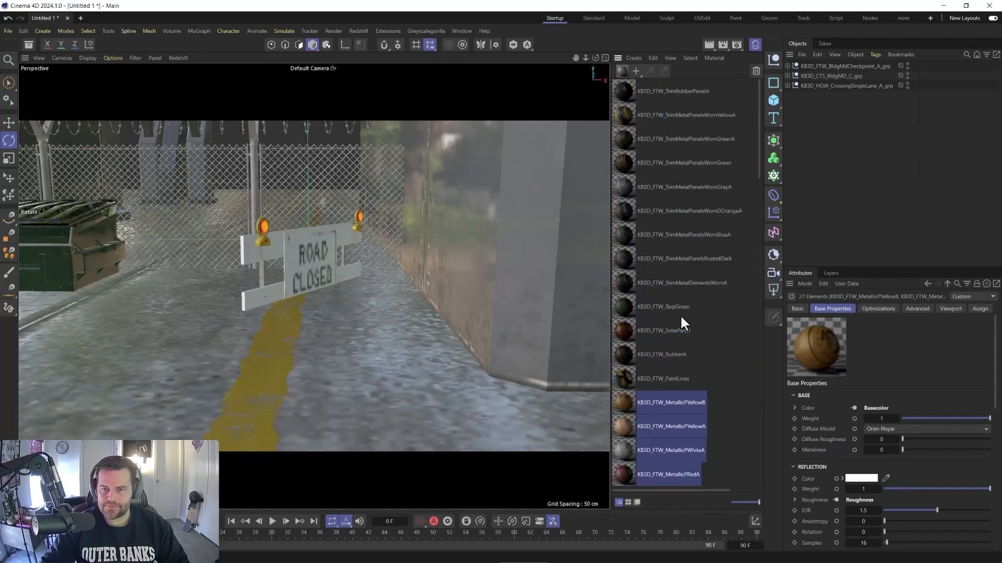
pyautogui.keyDown('ctrl'); pyautogui.click(676, 143); pyautogui.keyUp('ctrl')
pyautogui.keyDown('ctrl'); pyautogui.click(674, 165); pyautogui.keyUp('ctrl')
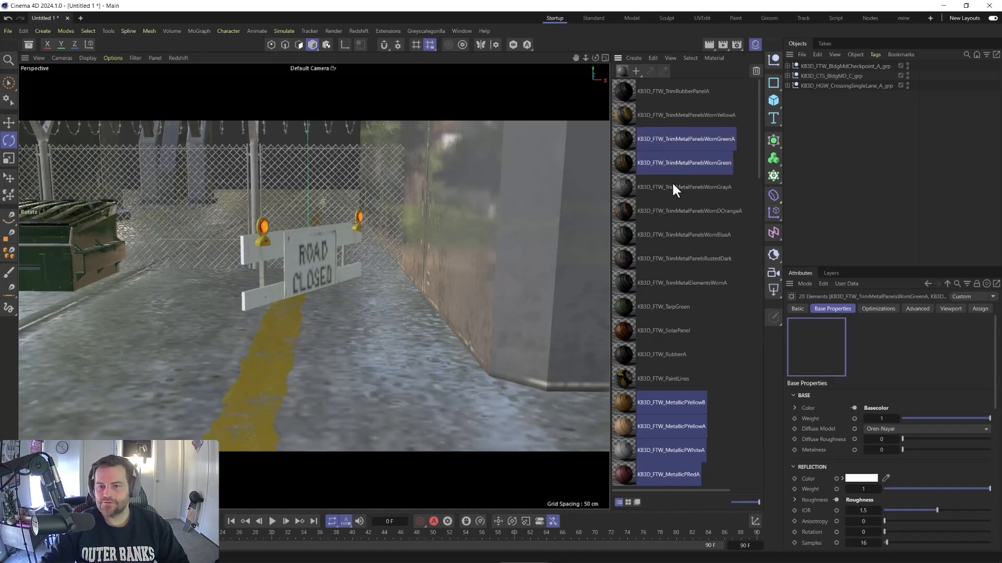
pyautogui.keyDown('ctrl'); pyautogui.click(669, 188); pyautogui.keyUp('ctrl')
pyautogui.keyDown('ctrl'); pyautogui.click(664, 212); pyautogui.keyUp('ctrl')
pyautogui.keyDown('ctrl'); pyautogui.click(666, 263); pyautogui.keyUp('ctrl')
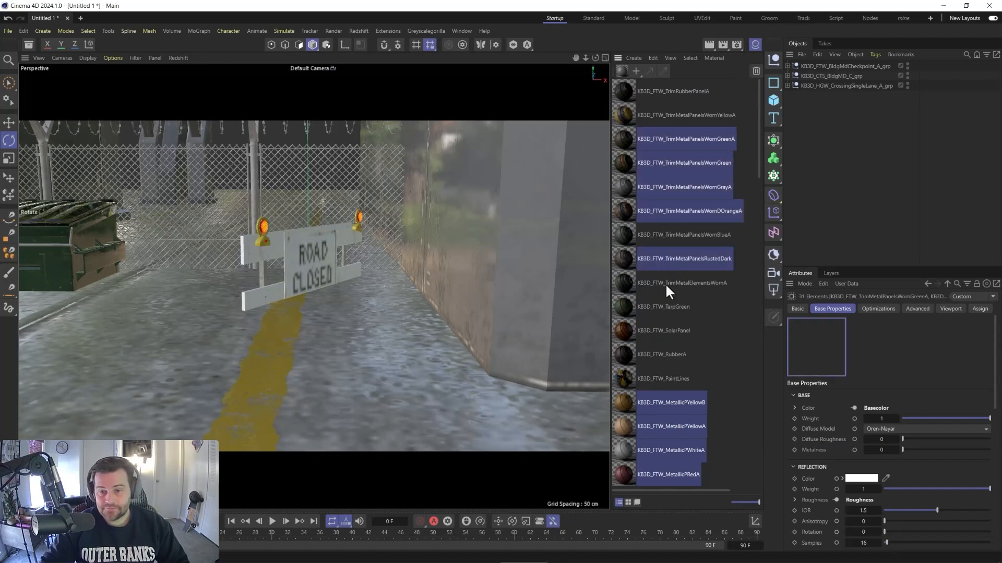
pyautogui.keyDown('ctrl'); pyautogui.click(665, 283); pyautogui.keyUp('ctrl')
pyautogui.keyDown('ctrl'); pyautogui.click(663, 116); pyautogui.keyUp('ctrl')
pyautogui.keyDown('ctrl'); pyautogui.click(672, 235); pyautogui.keyUp('ctrl')
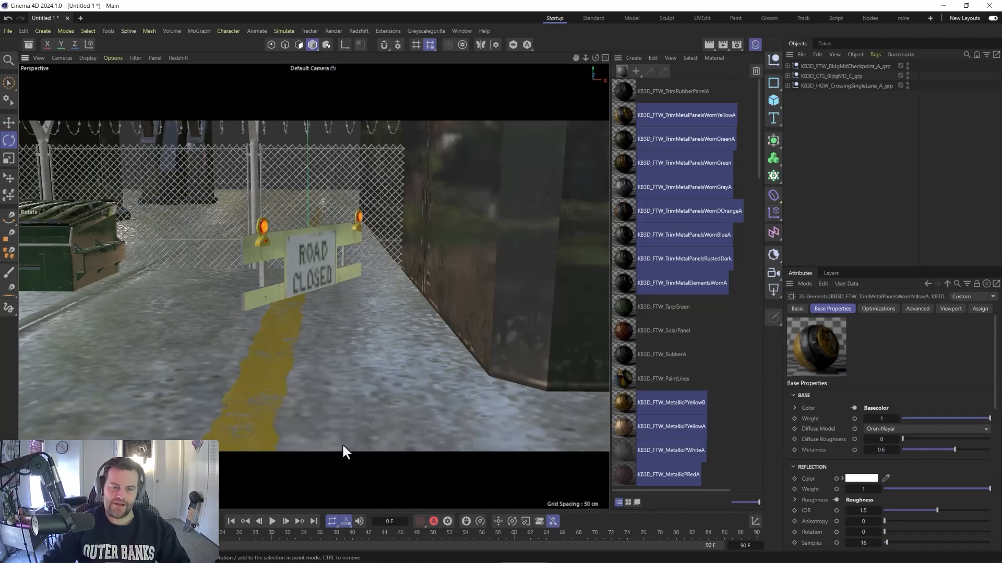
# Move the KB3D_CTS_BldgMD_C_grp sidewalk model out of the checkpoint building to just beyond the far corner of its platform
pyautogui.hotkey('ctrl', 'shift', 'z')
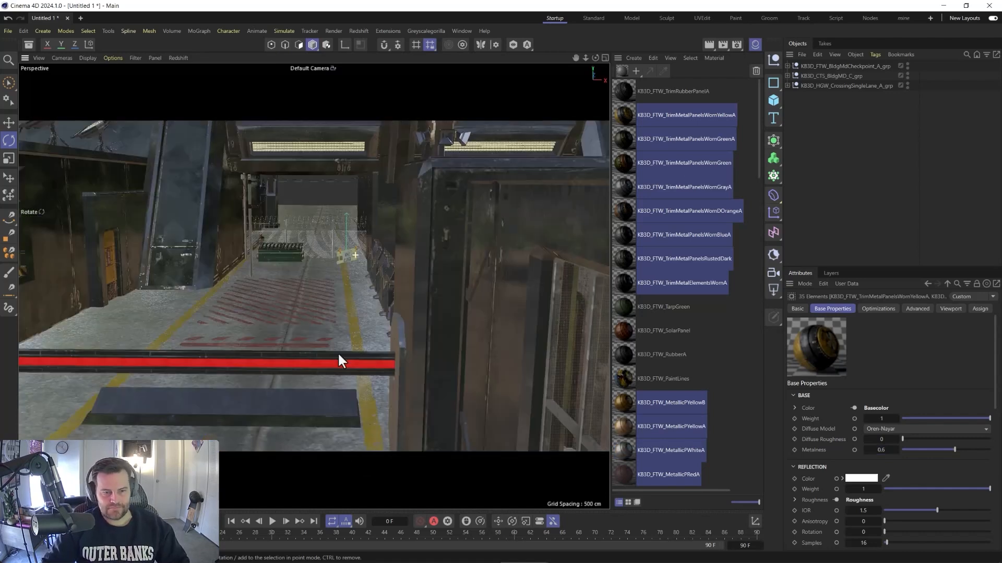
pyautogui.scroll(-3, 350, 469)
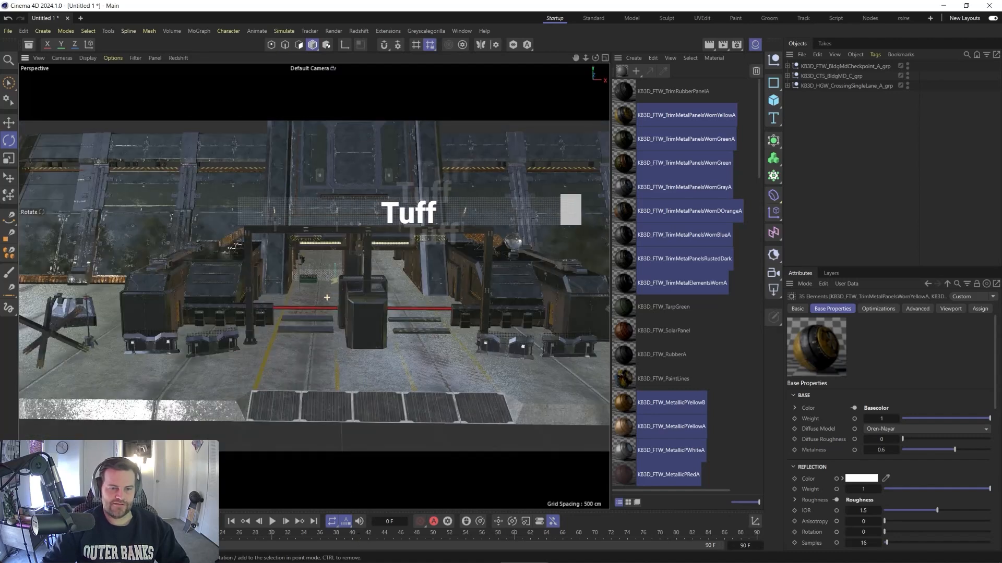
pyautogui.scroll(-3, 338, 293)
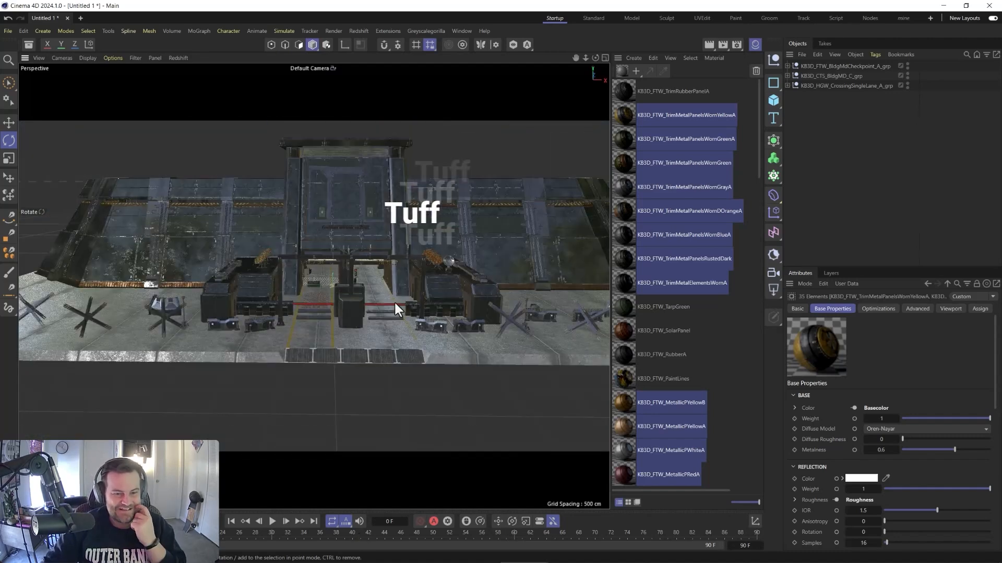
pyautogui.click(824, 68)
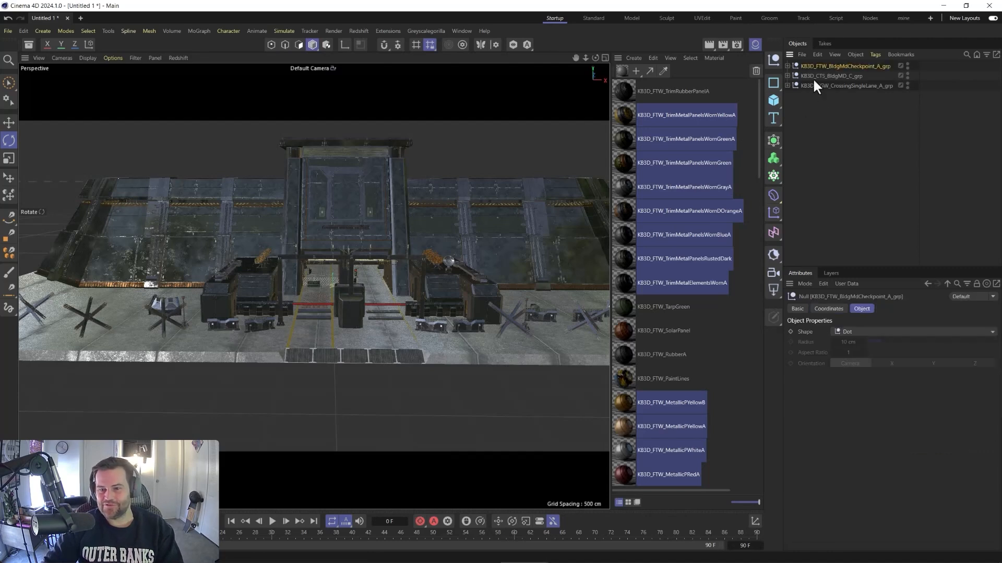
pyautogui.press('e')
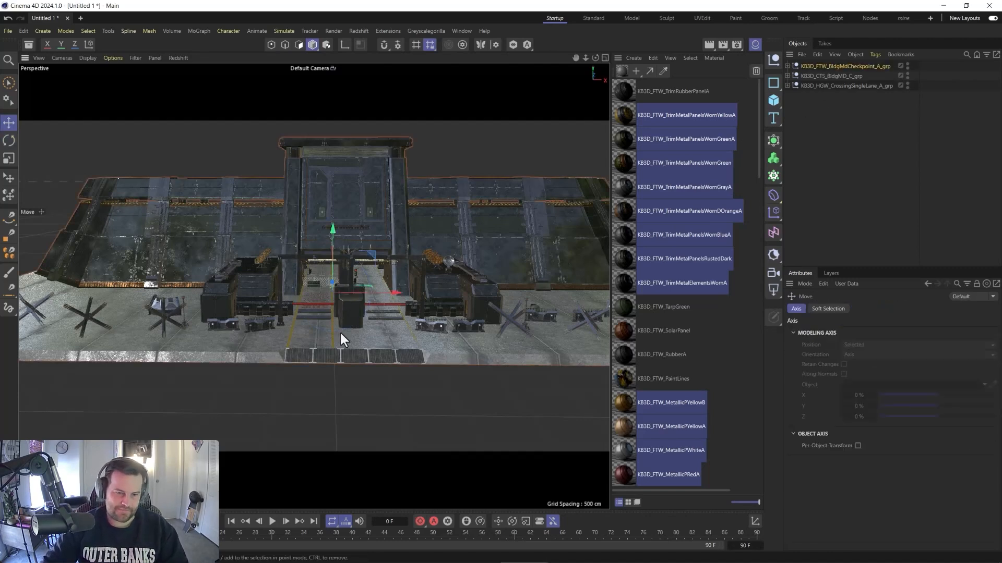
pyautogui.keyDown('alt'); pyautogui.moveTo(340, 331); pyautogui.dragTo(478, 299); pyautogui.keyUp('alt')
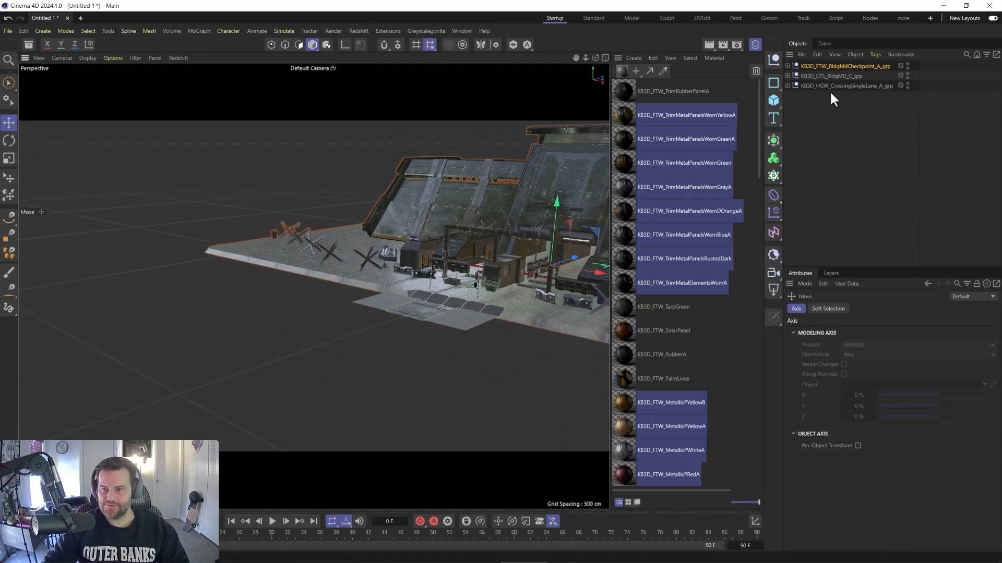
pyautogui.click(829, 76)
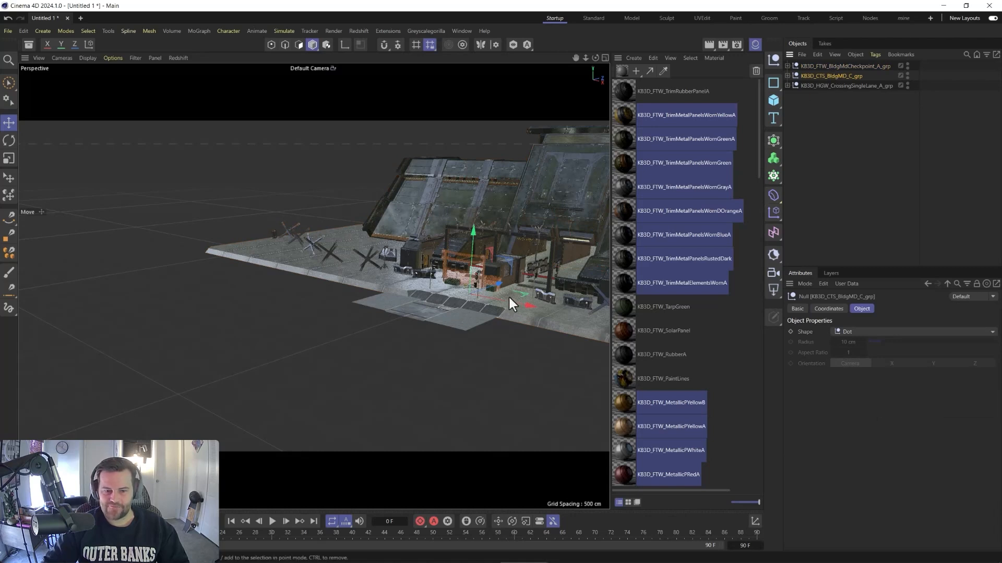
pyautogui.moveTo(508, 295); pyautogui.dragTo(229, 254)
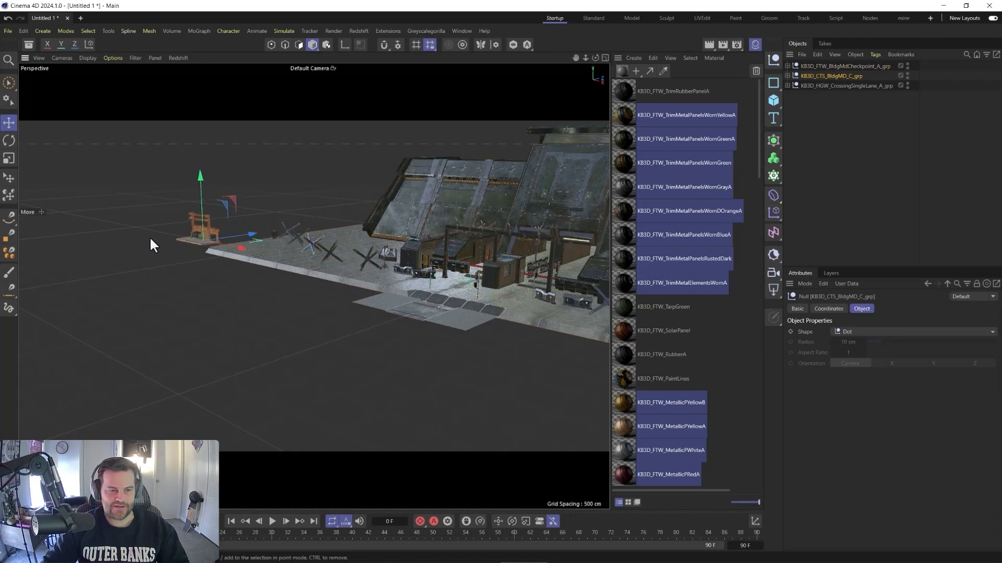
# Move the KB3D_HGW_CrossingSingleLane_A_grp road crossing in front of the checkpoint and place a duplicate of it farther along the platform's front edge
pyautogui.click(839, 82)
pyautogui.moveTo(486, 287); pyautogui.dragTo(411, 296)
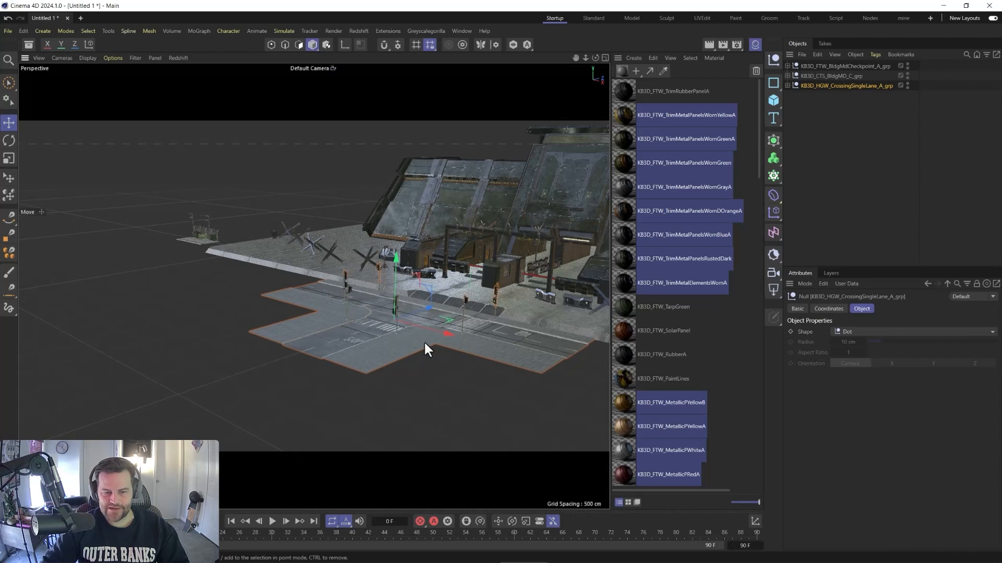
pyautogui.moveTo(430, 332); pyautogui.dragTo(296, 284)
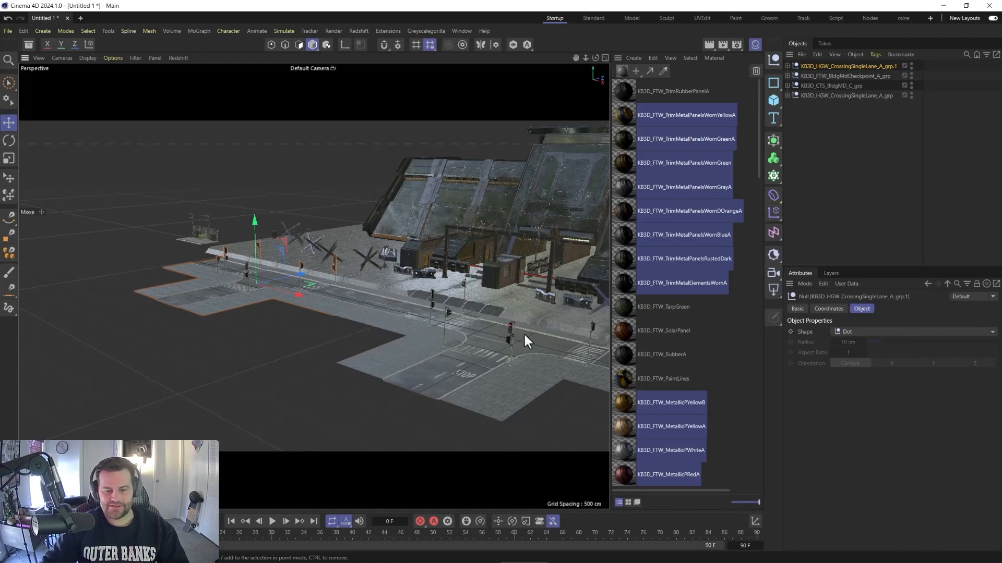
# Add a Redshift dome light to the checkpoint scene with no other object selected
pyautogui.keyDown('alt'); pyautogui.moveTo(523, 333); pyautogui.dragTo(333, 364, button='middle'); pyautogui.keyUp('alt')
pyautogui.keyDown('alt'); pyautogui.moveTo(395, 406); pyautogui.dragTo(312, 365); pyautogui.keyUp('alt')
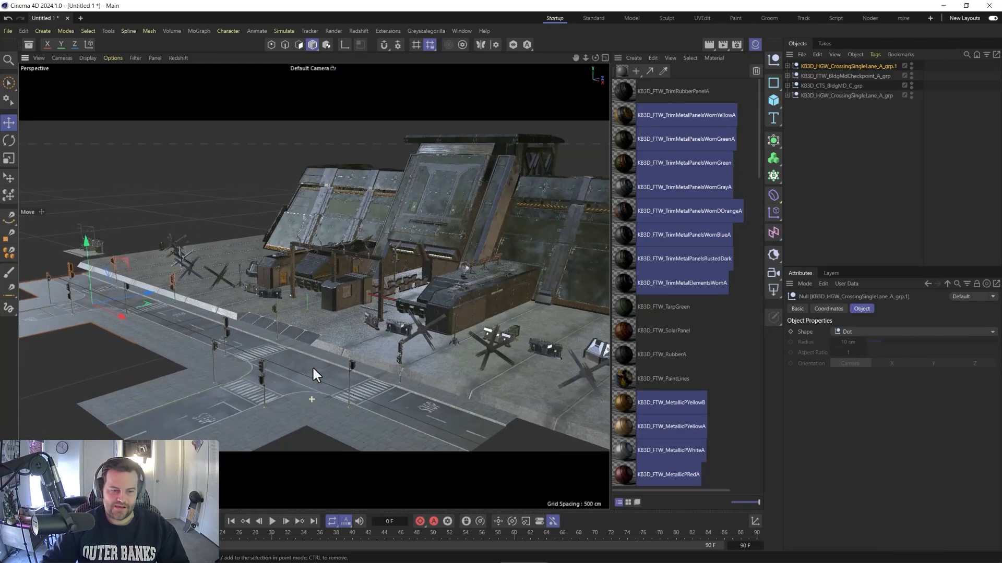
pyautogui.keyDown('alt'); pyautogui.moveTo(312, 365); pyautogui.dragTo(330, 181, button='right'); pyautogui.keyUp('alt')
pyautogui.keyDown('alt'); pyautogui.moveTo(330, 180); pyautogui.dragTo(308, 218); pyautogui.keyUp('alt')
pyautogui.keyDown('alt'); pyautogui.moveTo(295, 305); pyautogui.dragTo(311, 367); pyautogui.keyUp('alt')
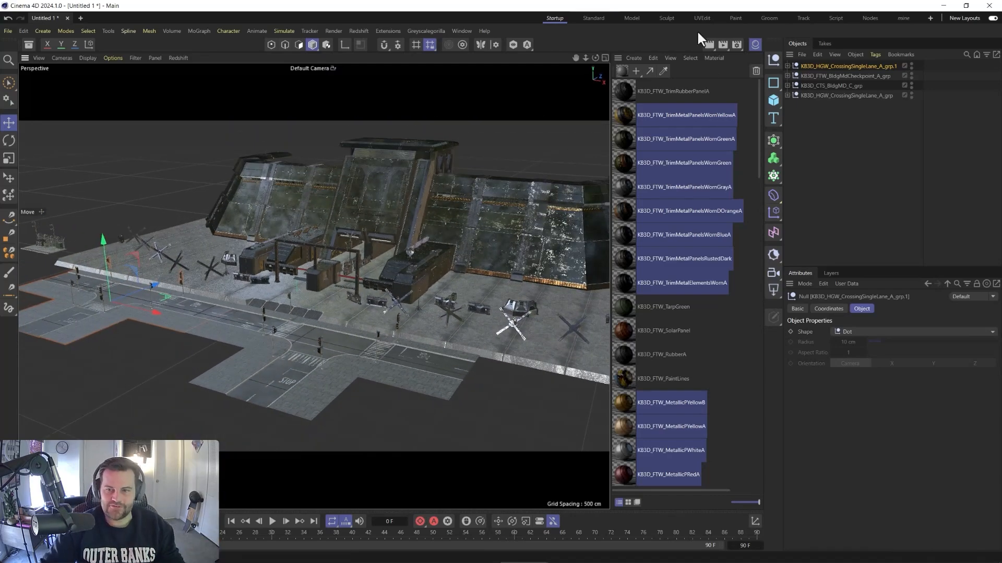
pyautogui.click(825, 186)
pyautogui.click(772, 291)
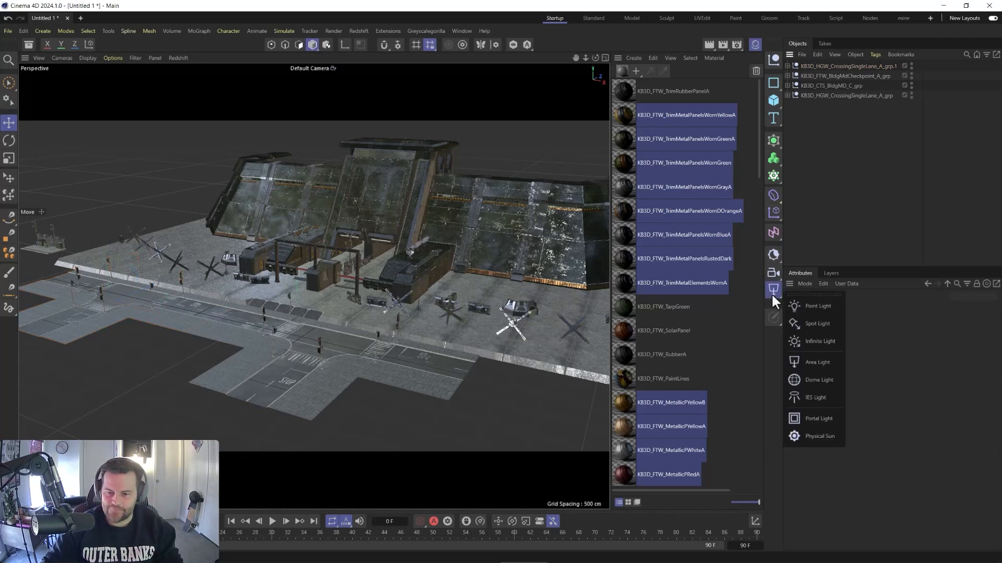
pyautogui.click(796, 382)
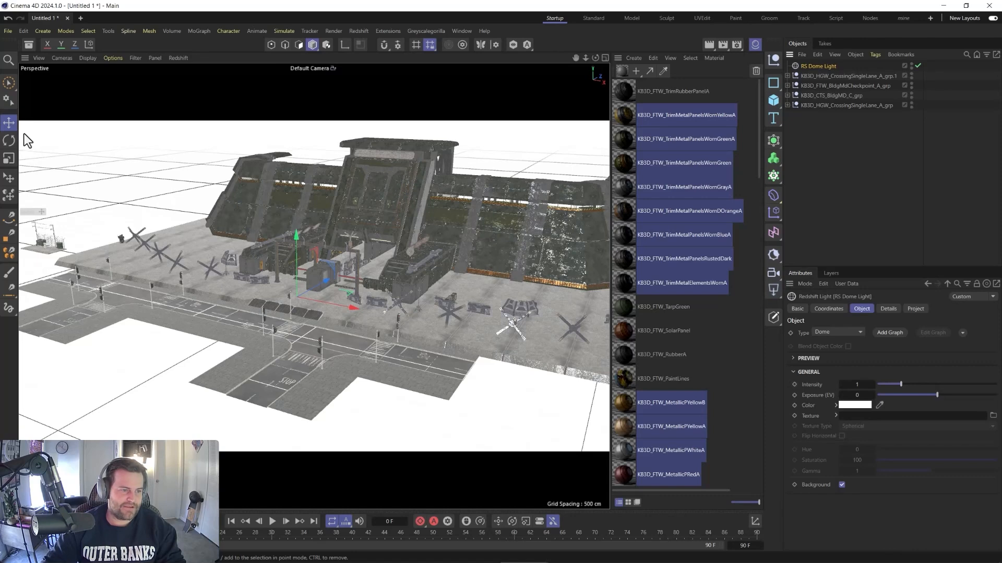
# Search the asset library for "studio" and examine the studio HDR images at a larger thumbnail size
pyautogui.click(29, 44)
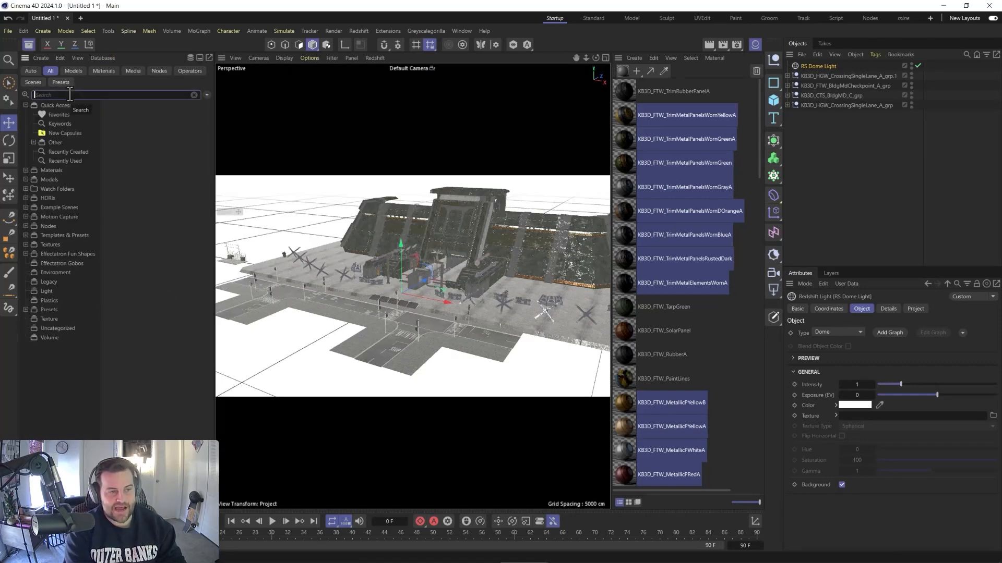
pyautogui.write('stud')
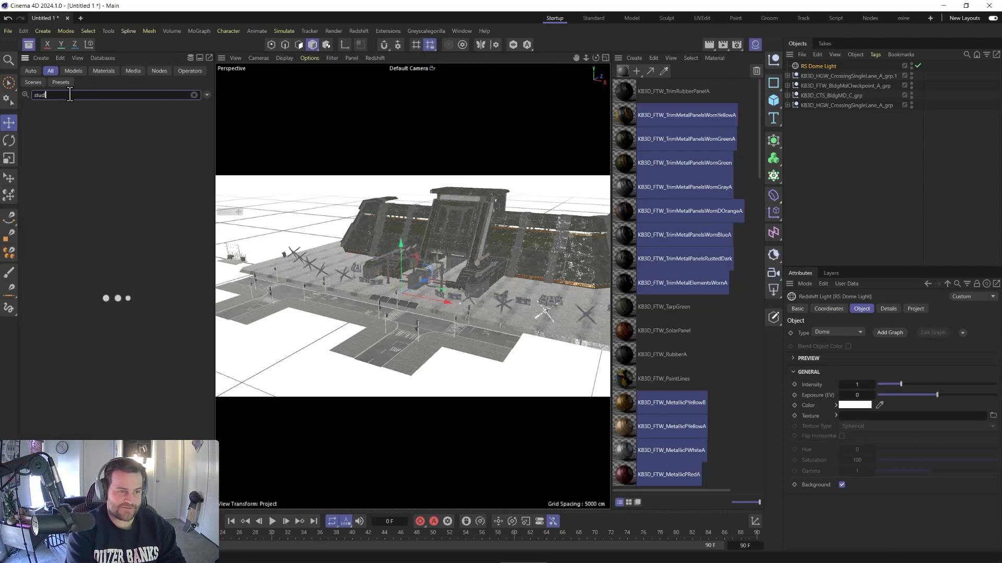
pyautogui.write('io')
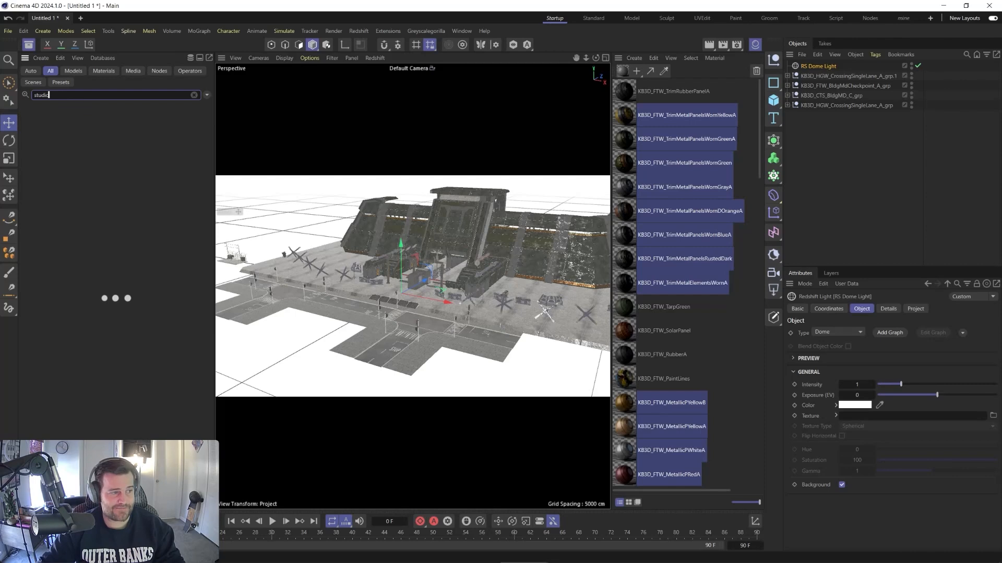
pyautogui.scroll(-3, 149, 271)
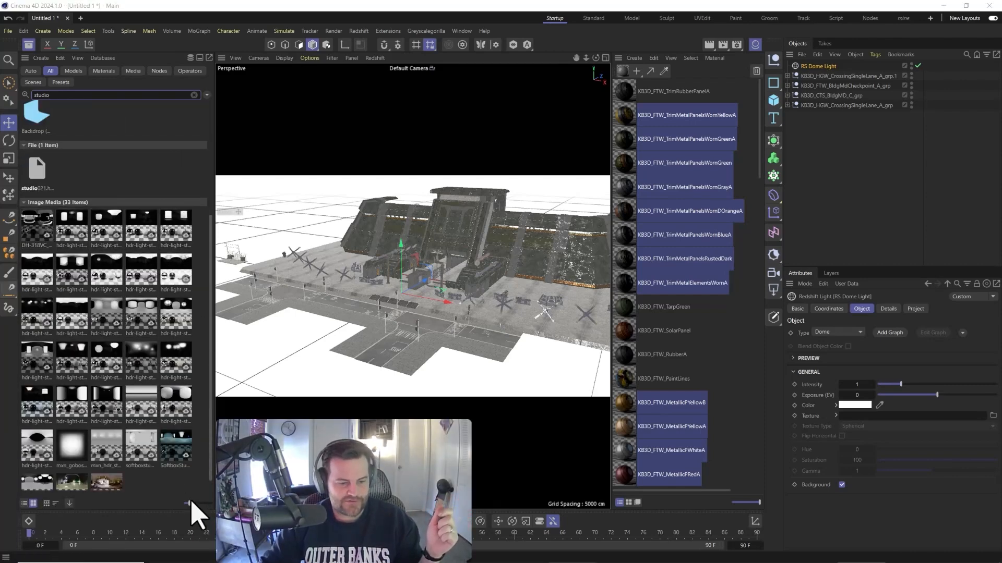
pyautogui.moveTo(189, 503); pyautogui.dragTo(211, 504)
pyautogui.scroll(-10, 163, 448)
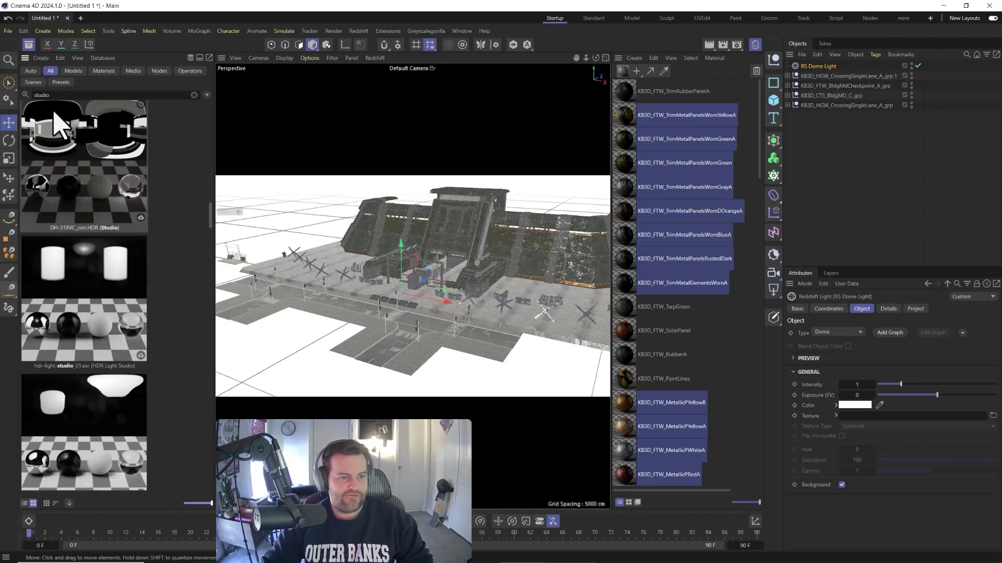
pyautogui.scroll(3, 78, 178)
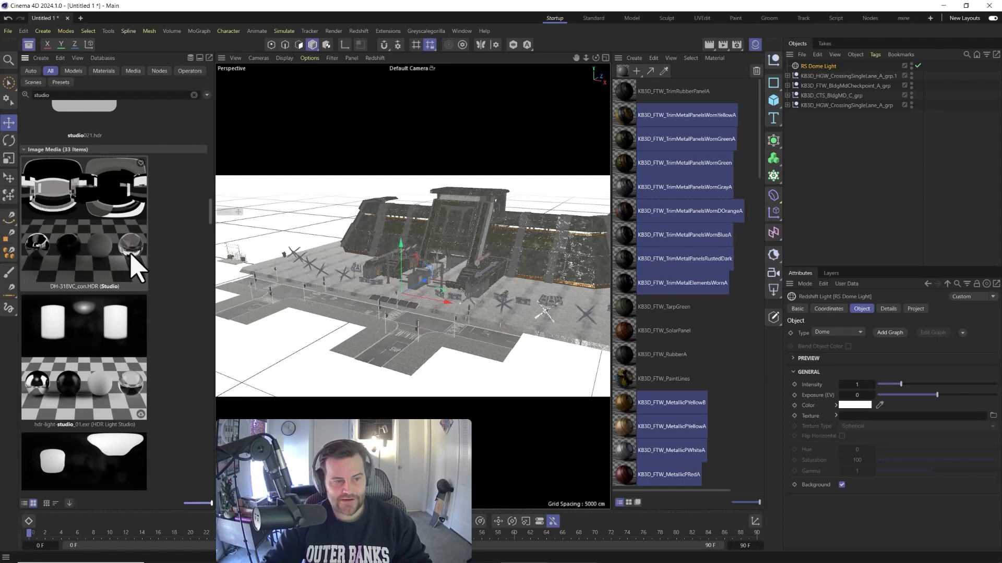
pyautogui.scroll(-5, 89, 365)
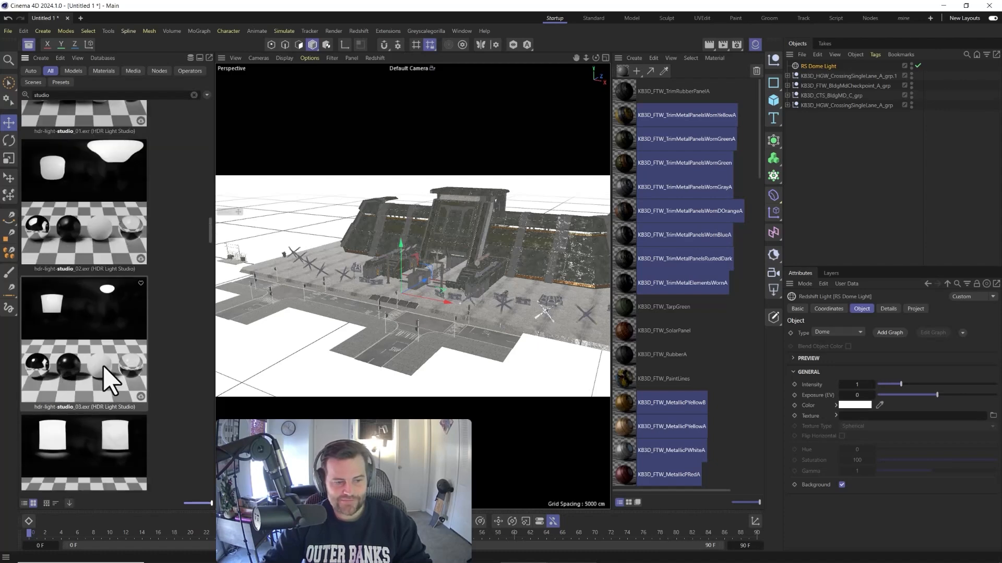
pyautogui.scroll(-8, 83, 396)
pyautogui.scroll(-15, 94, 417)
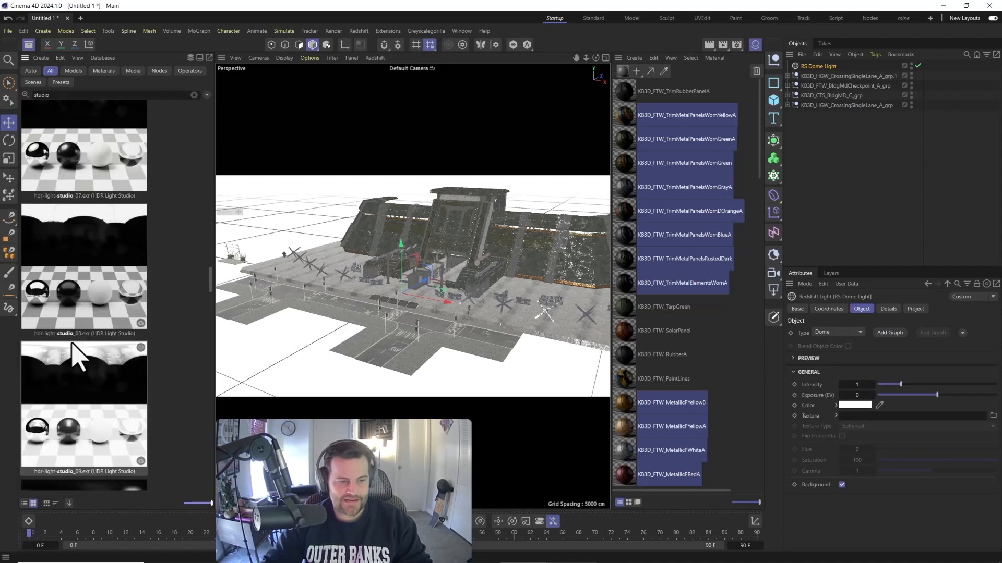
pyautogui.scroll(-10, 105, 407)
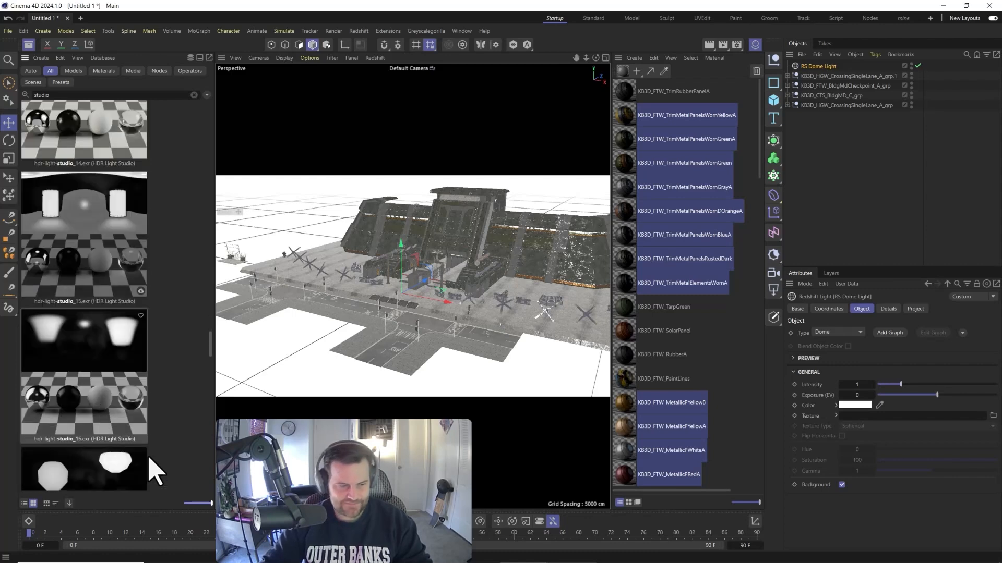
pyautogui.moveTo(211, 503); pyautogui.dragTo(198, 504)
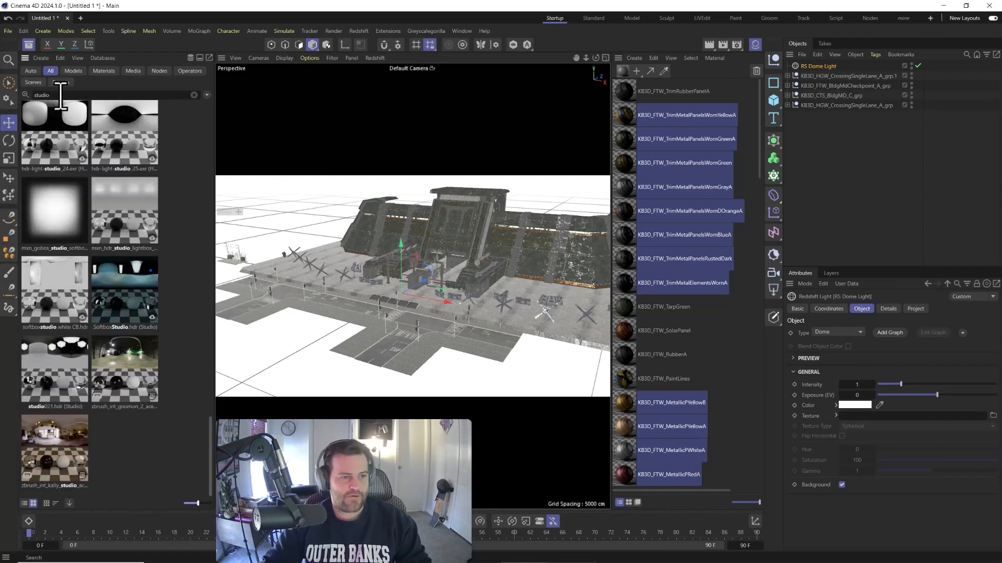
# Search the asset library for "sky" and "hdri" and look through the HDRI images
pyautogui.moveTo(61, 96); pyautogui.dragTo(2, 90)
pyautogui.write('sky')
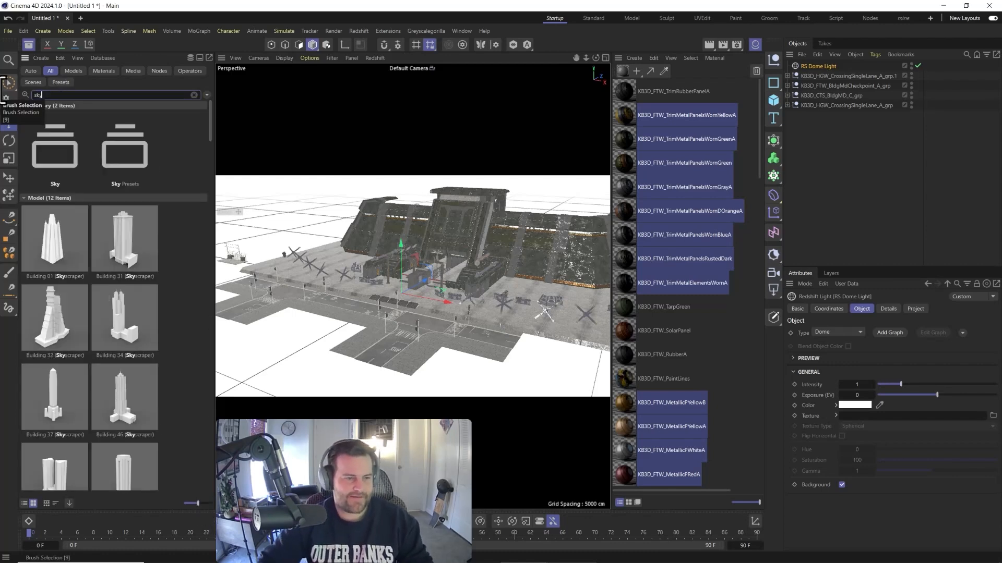
pyautogui.write('hdri')
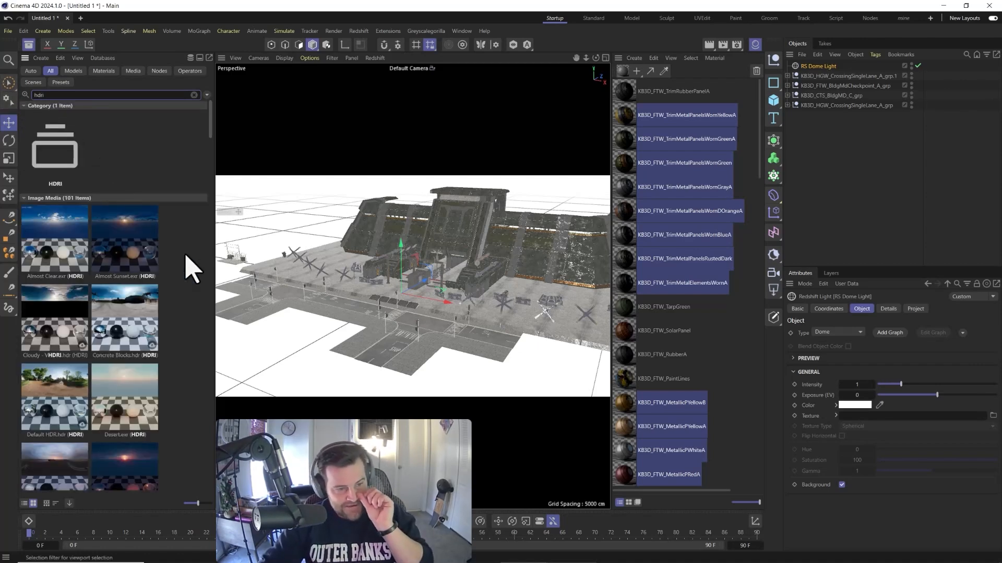
pyautogui.scroll(-1, 186, 256)
pyautogui.scroll(-1, 193, 269)
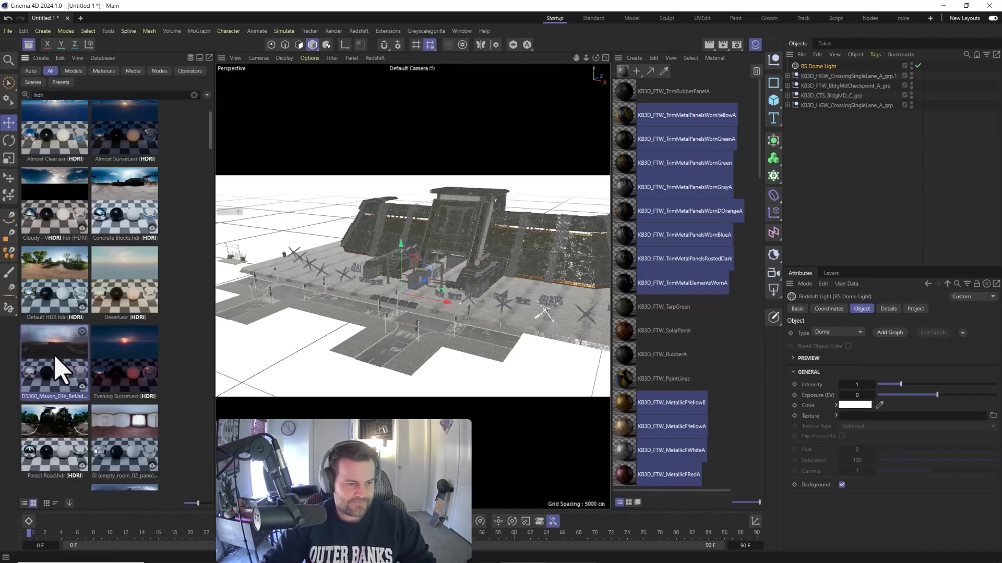
# Download the DS360_Maxon_01e_Ref.hdr image and assign it as the dome light's texture
pyautogui.click(82, 387)
pyautogui.scroll(-2, 105, 379)
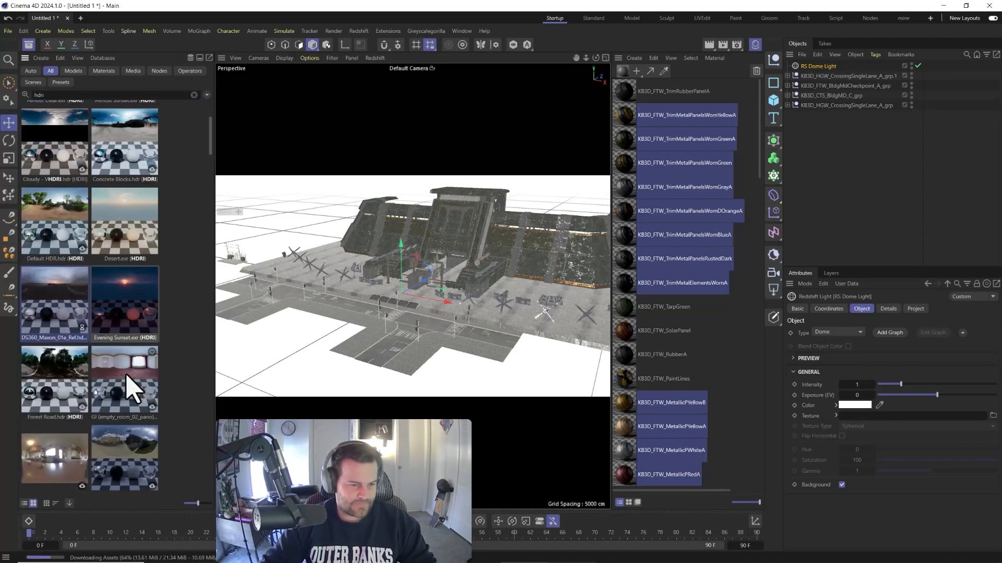
pyautogui.scroll(3, 133, 389)
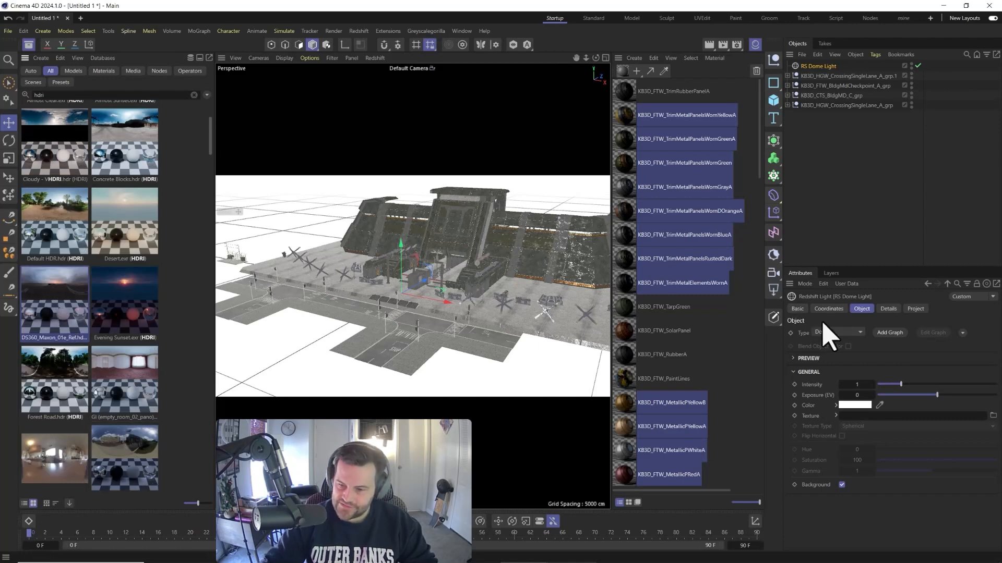
pyautogui.moveTo(55, 312); pyautogui.dragTo(893, 419)
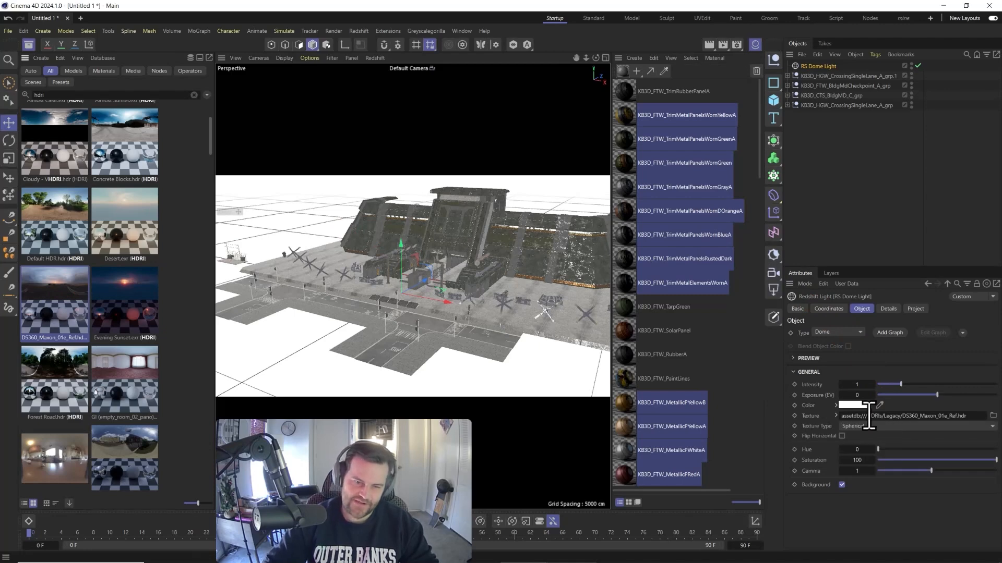
pyautogui.click(29, 44)
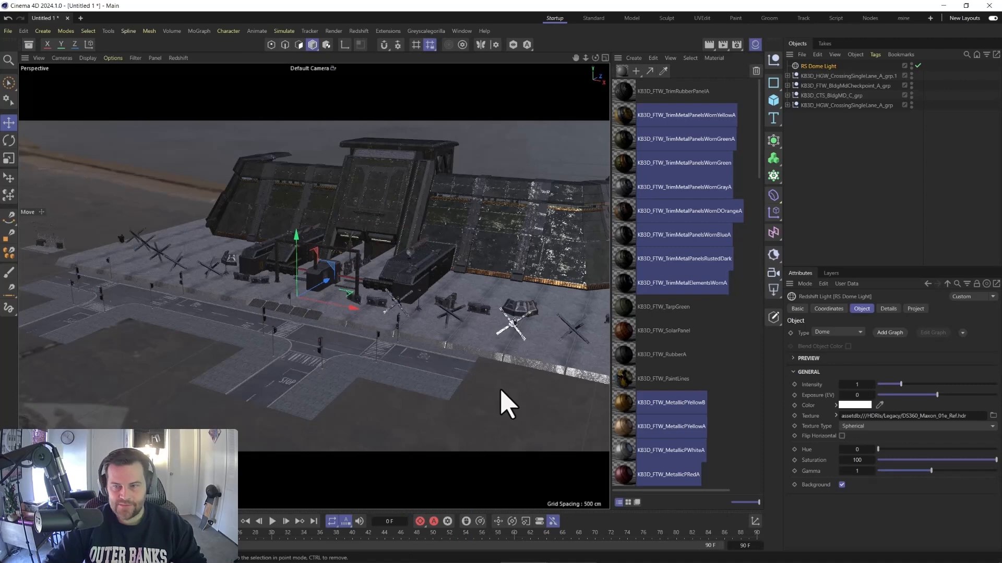
pyautogui.keyDown('alt'); pyautogui.moveTo(428, 329); pyautogui.dragTo(296, 292); pyautogui.keyUp('alt')
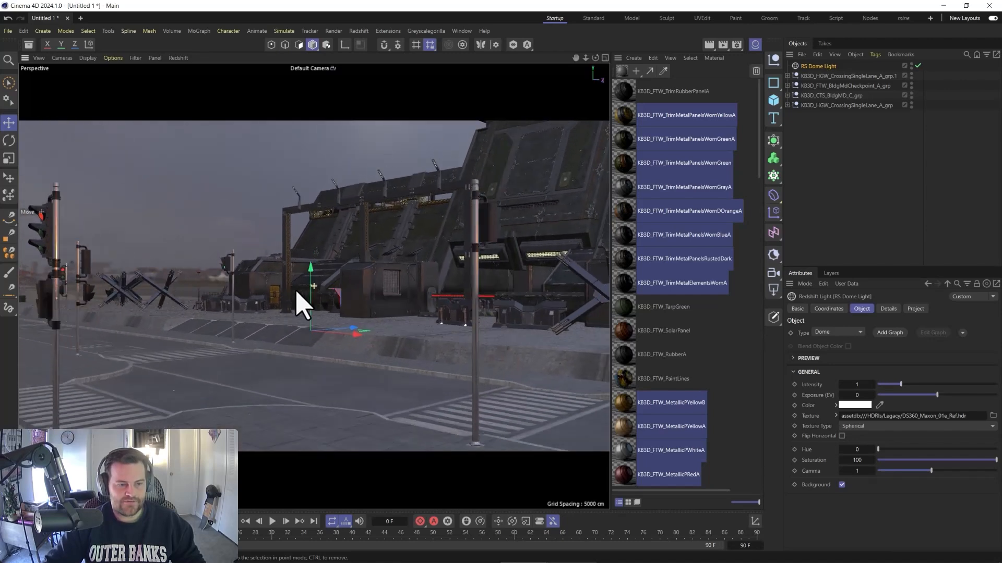
pyautogui.keyDown('alt'); pyautogui.moveTo(374, 280); pyautogui.dragTo(95, 132); pyautogui.keyUp('alt')
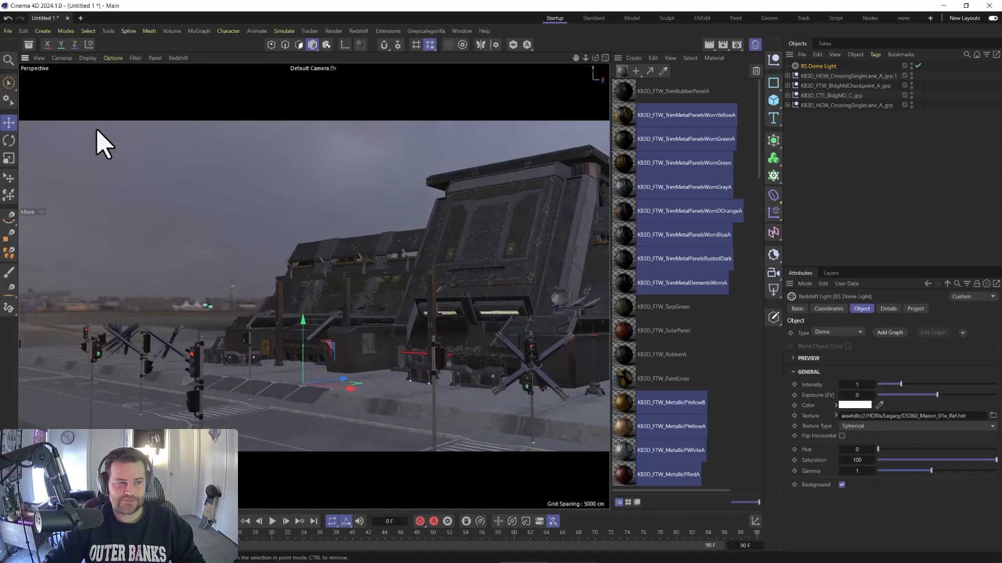
# Find the Overcast.exr image among the HDRI assets and assign it as the dome light's texture
pyautogui.click(28, 46)
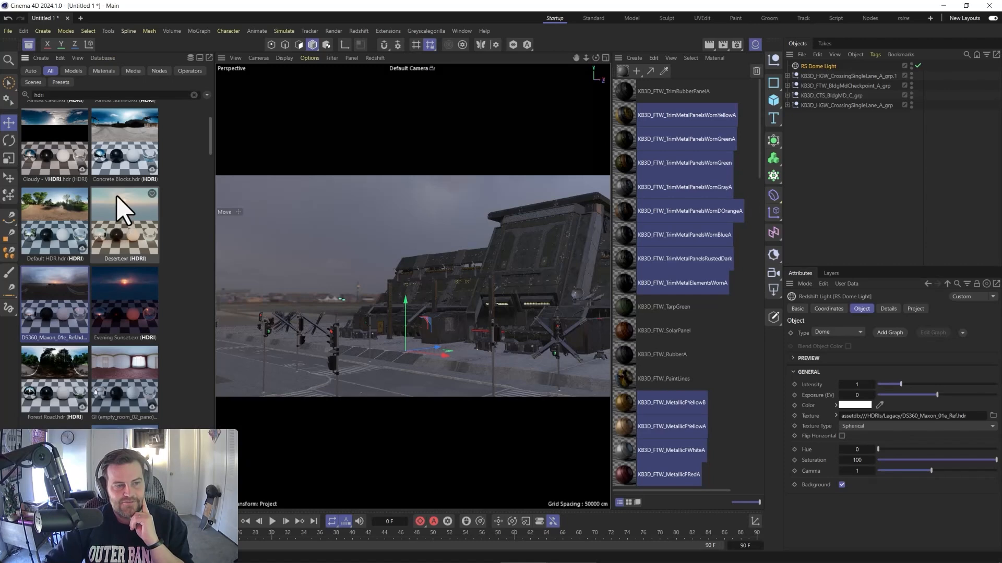
pyautogui.scroll(2, 131, 264)
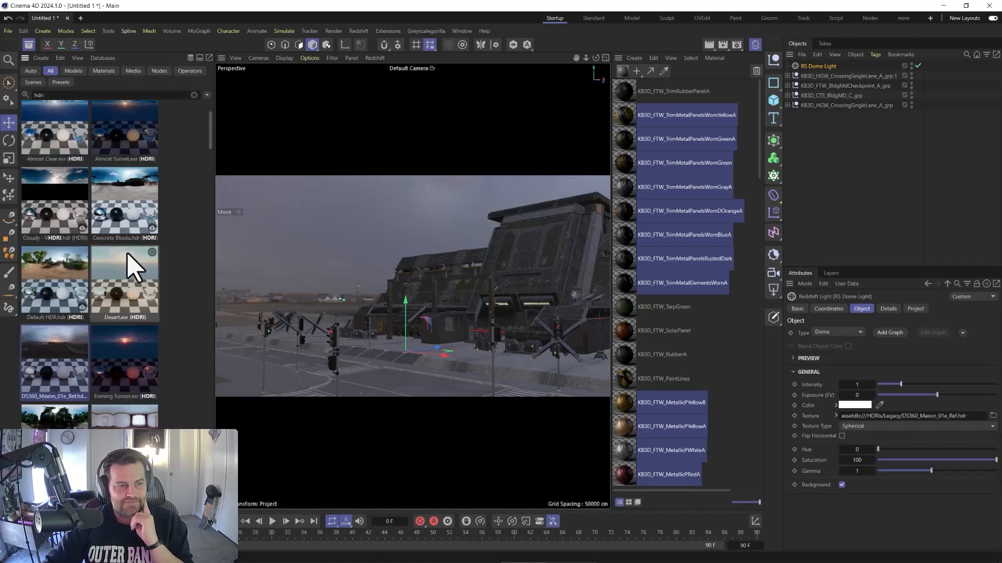
pyautogui.scroll(-3, 131, 264)
pyautogui.scroll(-3, 116, 307)
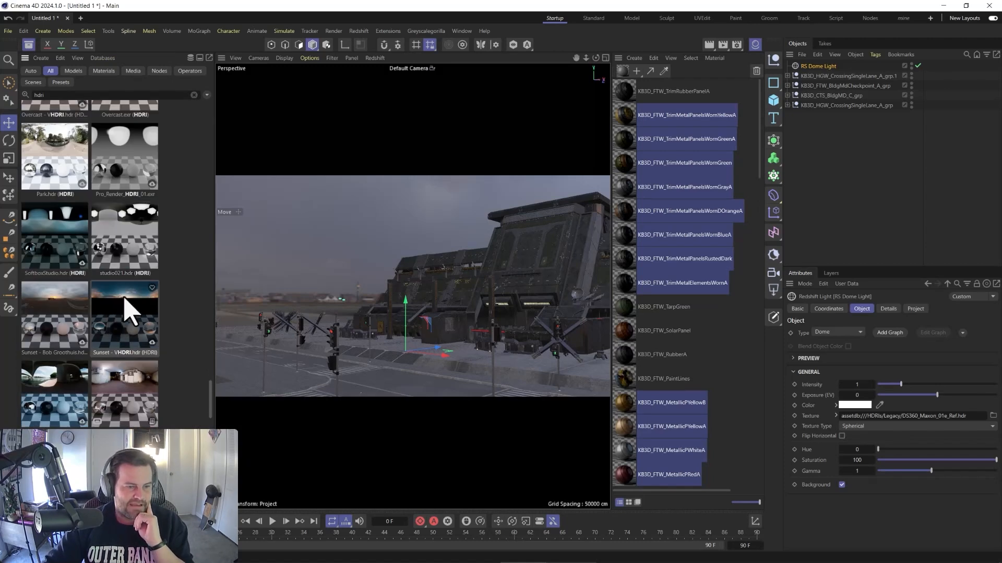
pyautogui.scroll(-10, 130, 345)
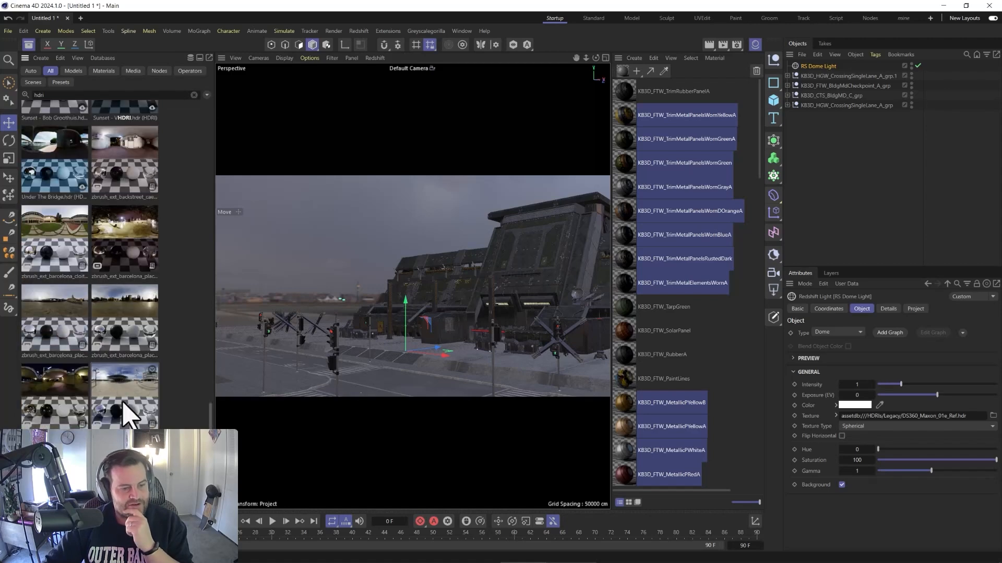
pyautogui.scroll(-5, 131, 409)
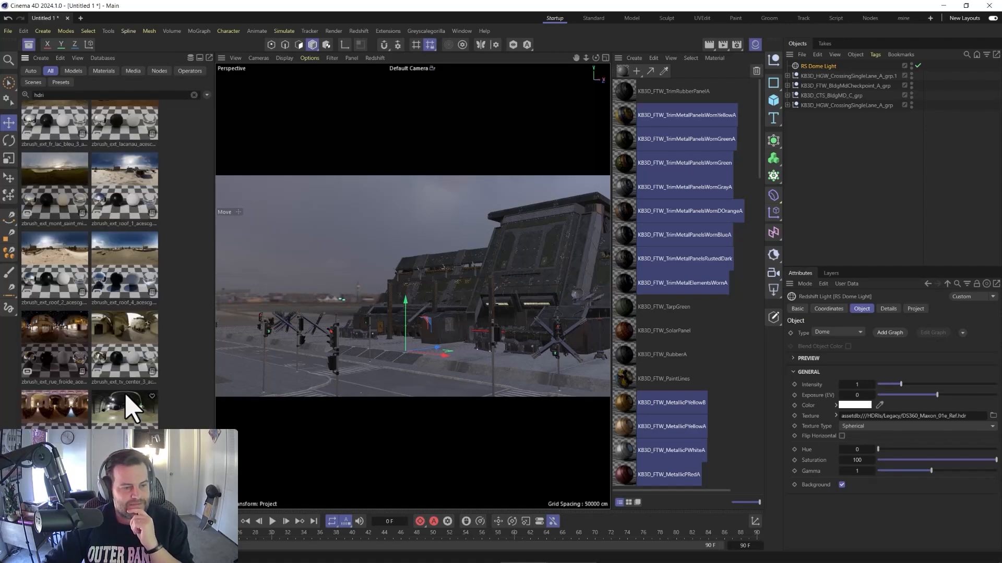
pyautogui.scroll(3, 130, 410)
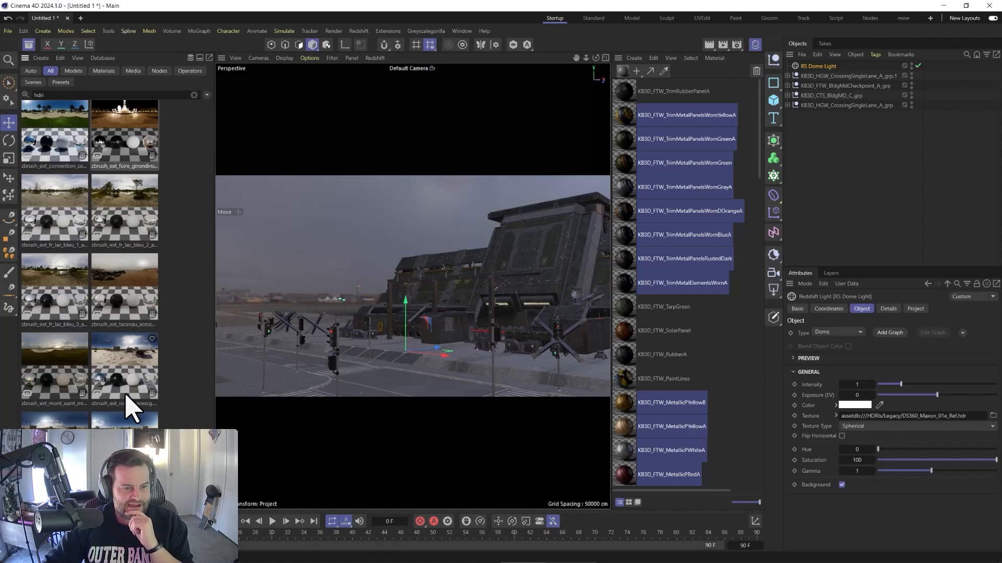
pyautogui.scroll(10, 126, 396)
pyautogui.moveTo(52, 94); pyautogui.dragTo(7, 94)
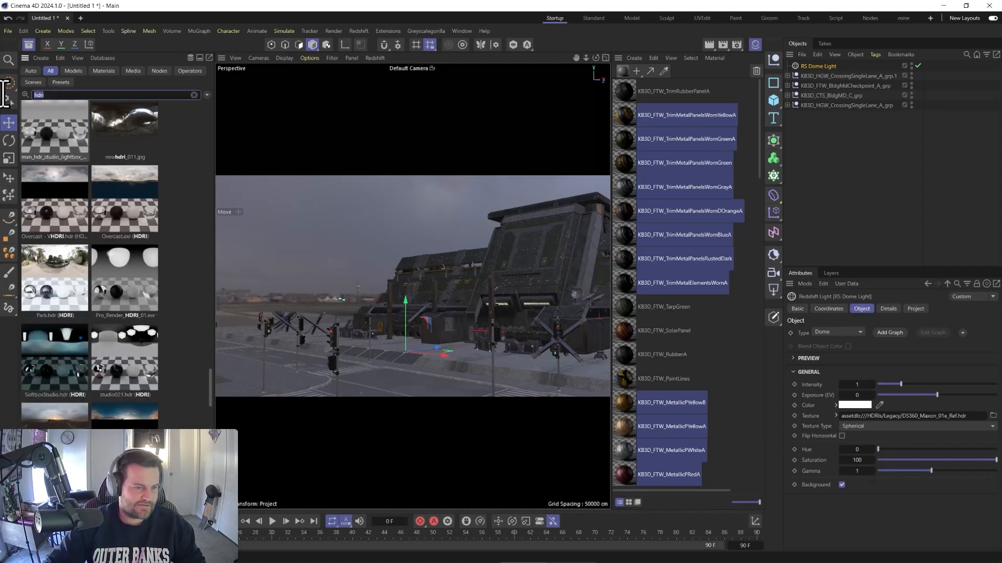
pyautogui.click(128, 208)
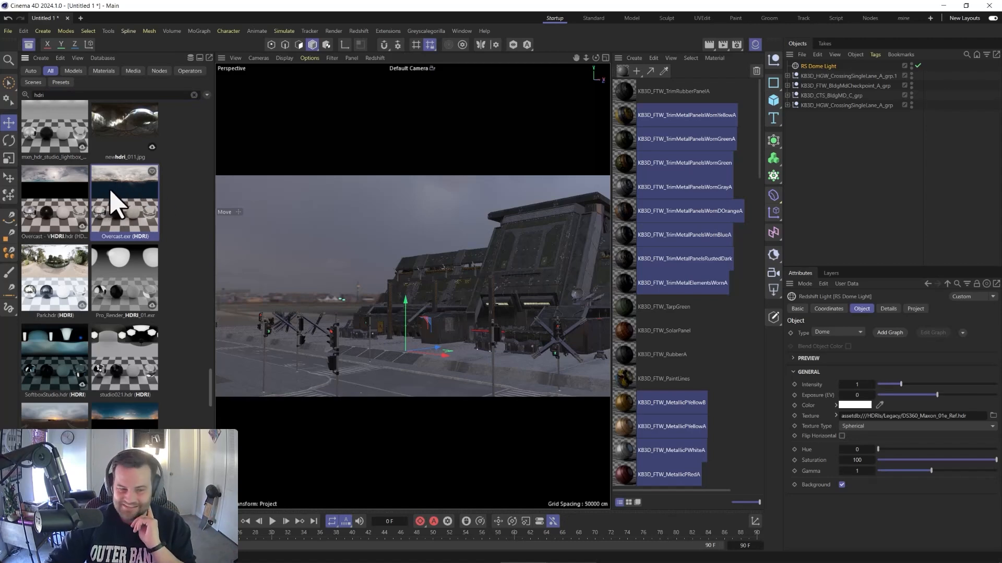
pyautogui.moveTo(117, 203); pyautogui.dragTo(933, 422)
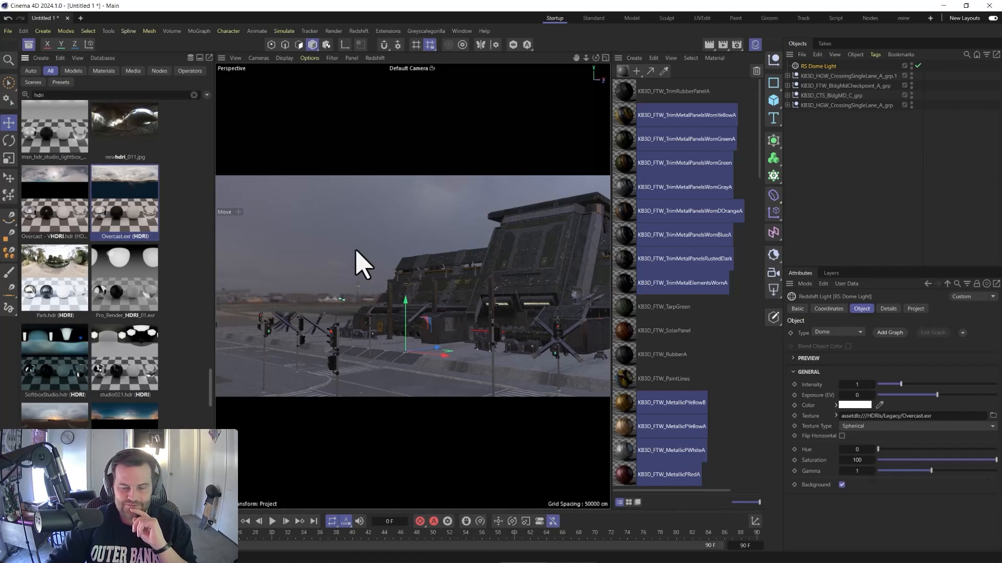
pyautogui.click(29, 45)
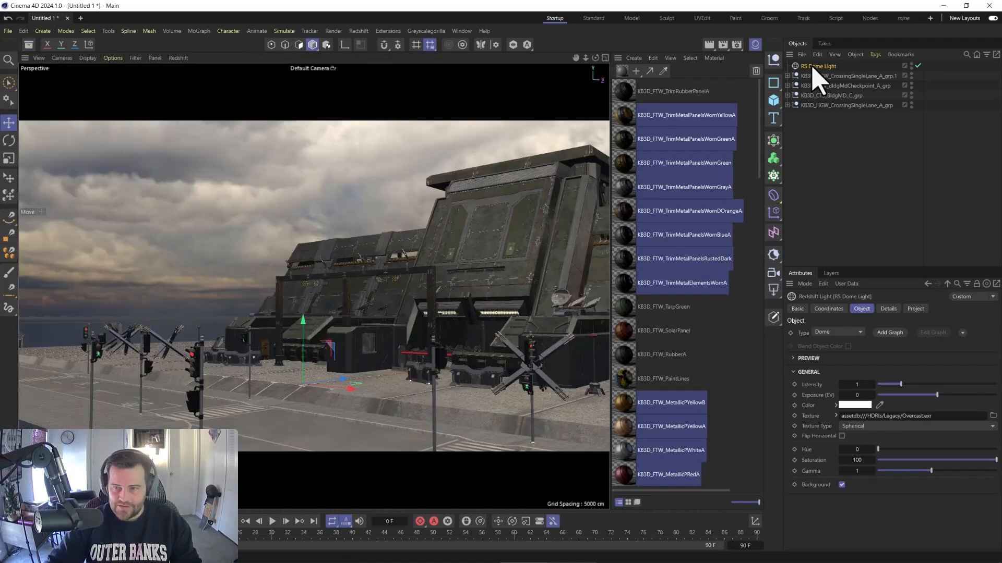
# Rotate the dome light around its vertical axis until the bright part of the cloudy sky sits behind the checkpoint
pyautogui.press('r')
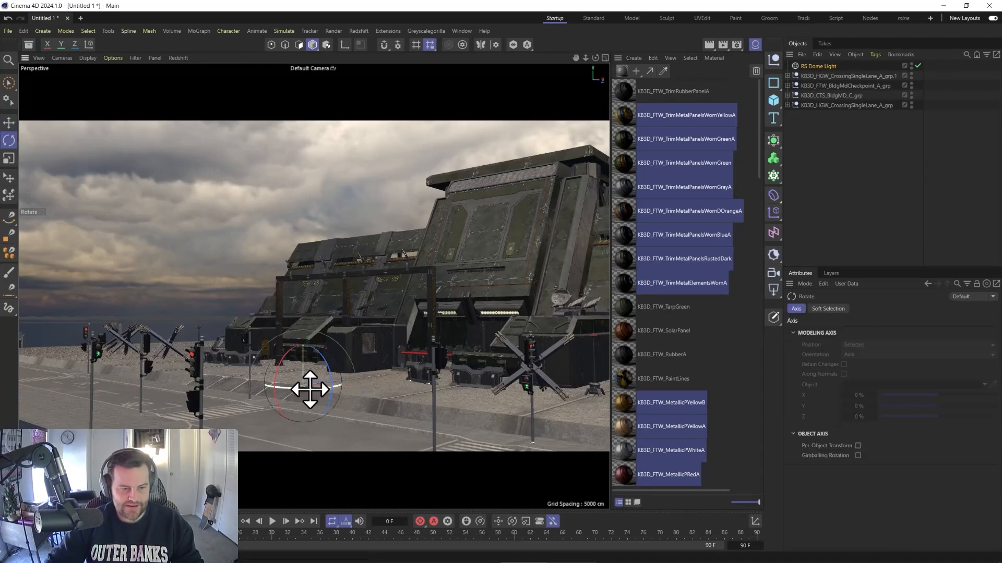
pyautogui.moveTo(308, 389); pyautogui.dragTo(16, 287)
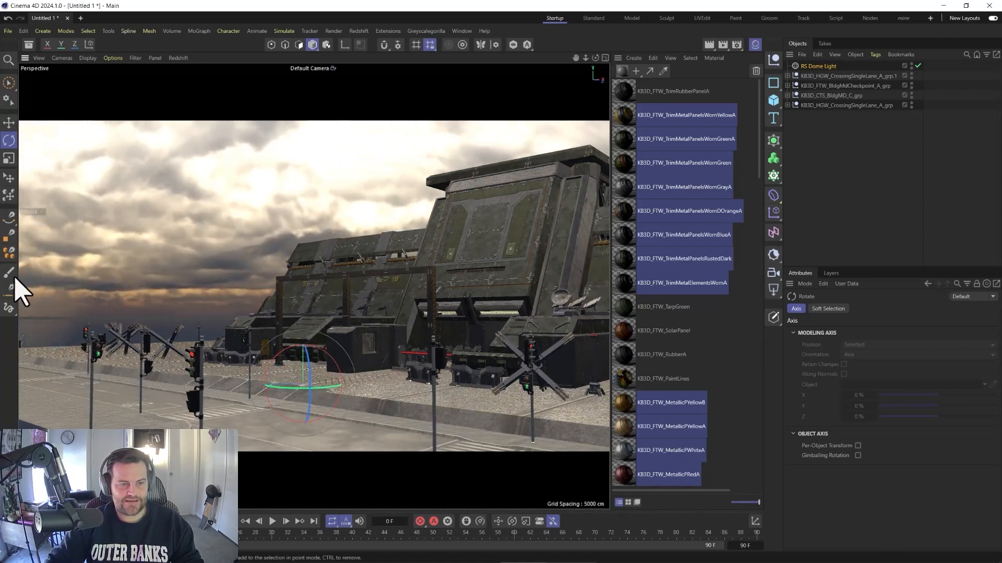
pyautogui.moveTo(293, 373); pyautogui.dragTo(334, 368)
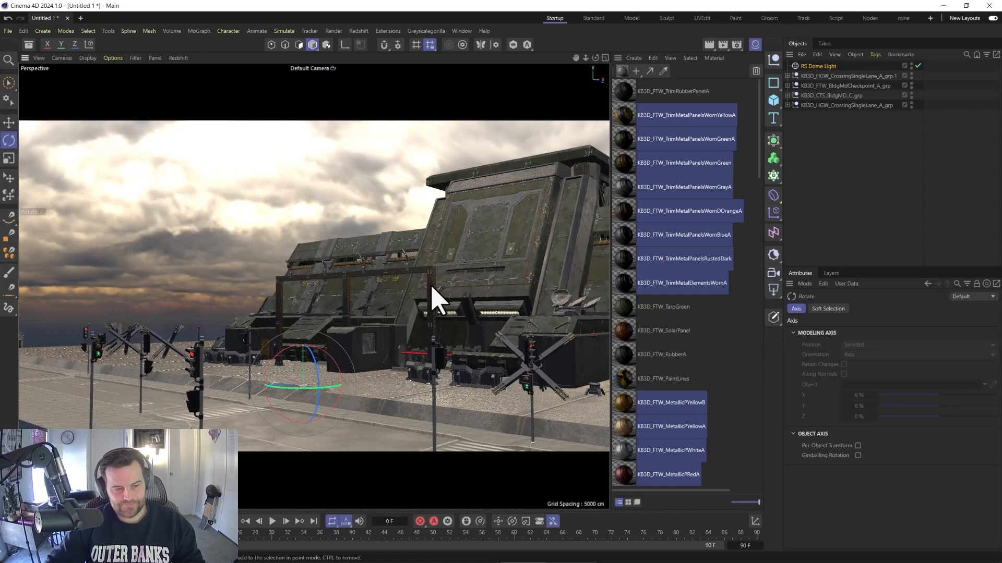
# Open the Redshift RenderView and configure the render settings with 64 progressive passes and OptiX denoising enabled
pyautogui.click(360, 30)
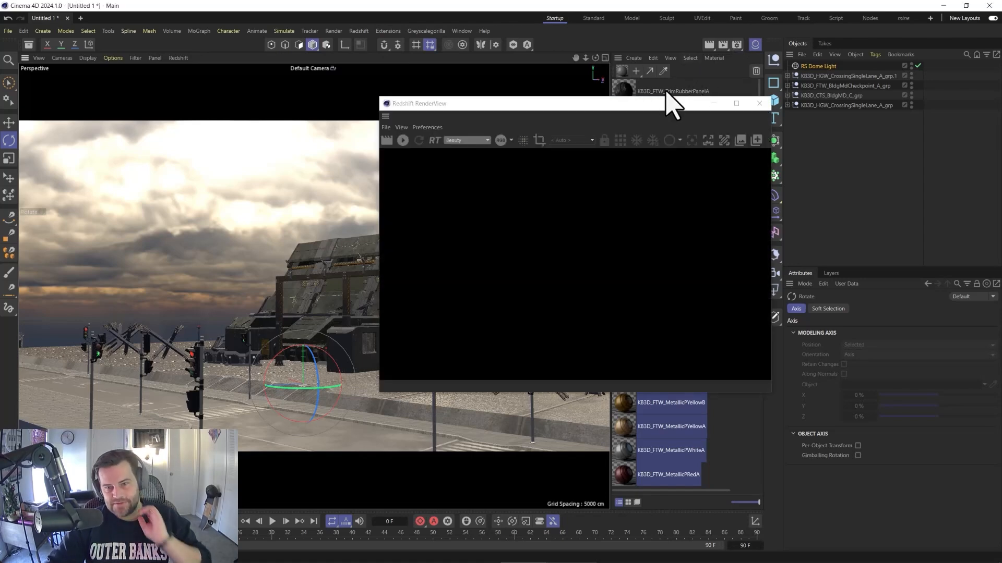
pyautogui.moveTo(653, 104); pyautogui.dragTo(431, 103)
pyautogui.click(736, 44)
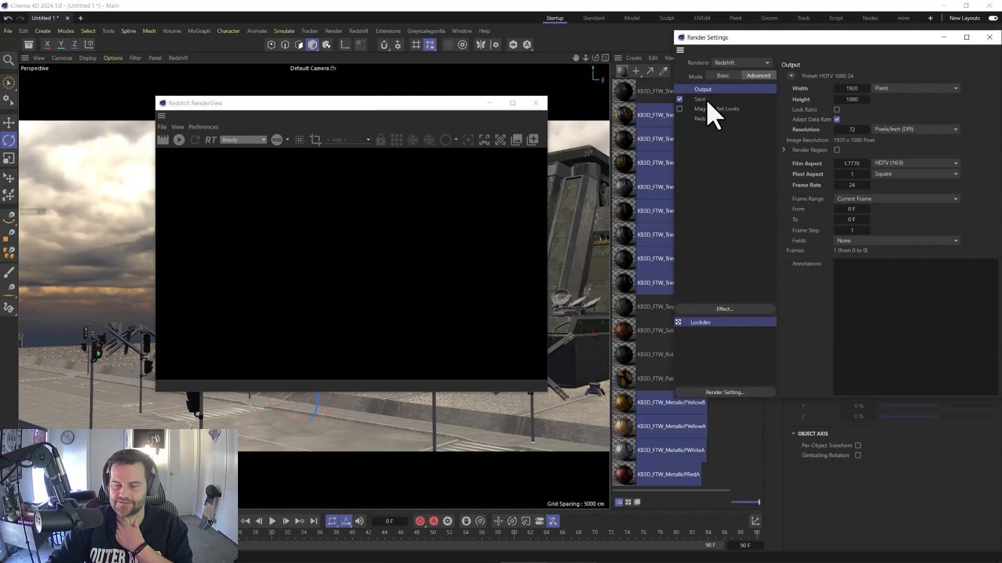
pyautogui.click(703, 118)
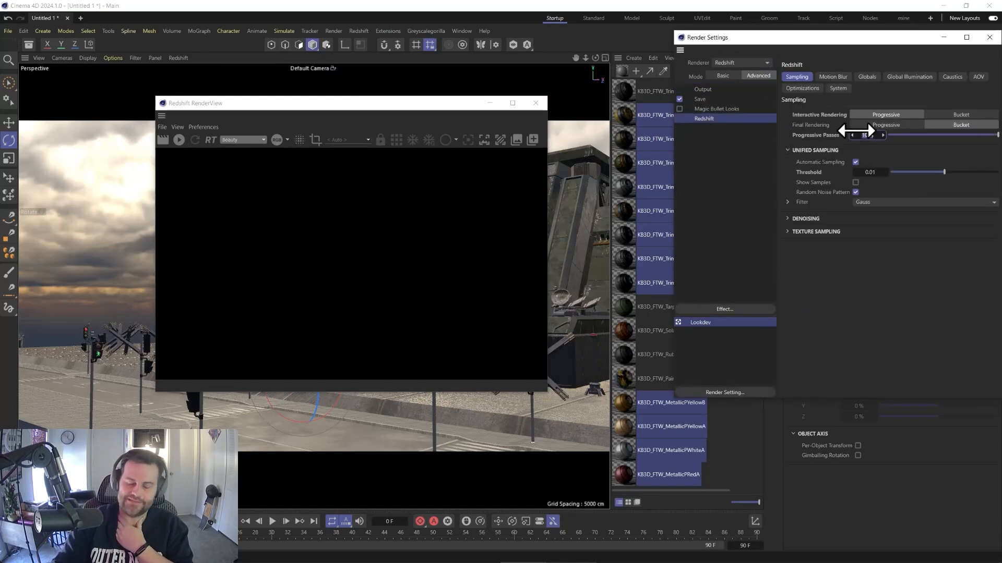
pyautogui.moveTo(874, 138); pyautogui.dragTo(856, 142)
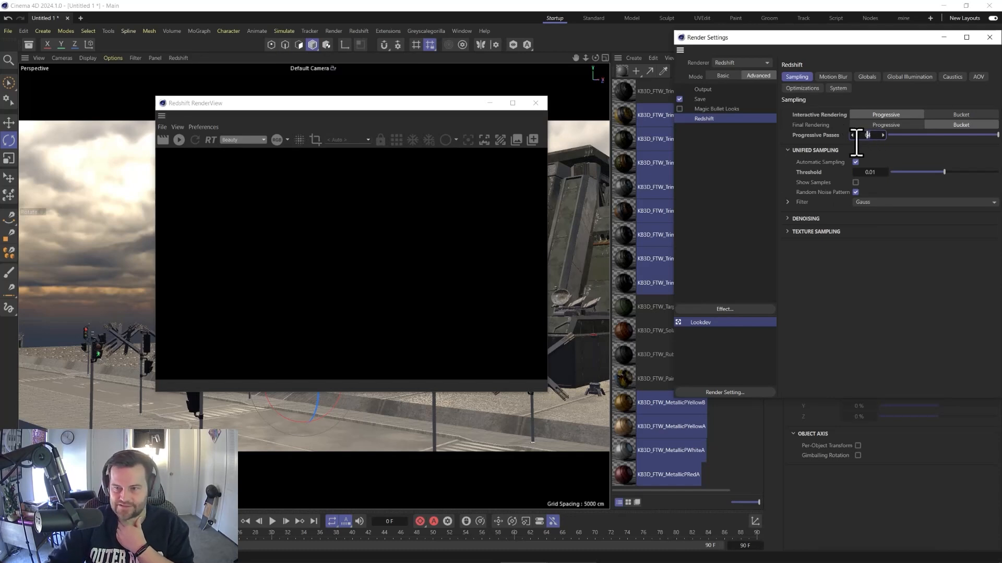
pyautogui.click(794, 220)
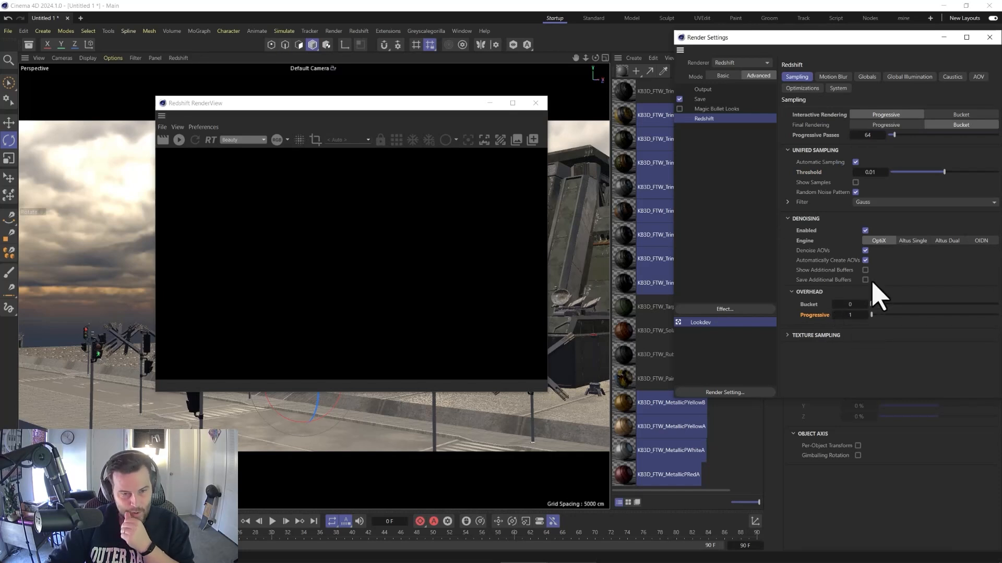
# Start the interactive render of the scene in the RenderView and close the render settings
pyautogui.click(179, 140)
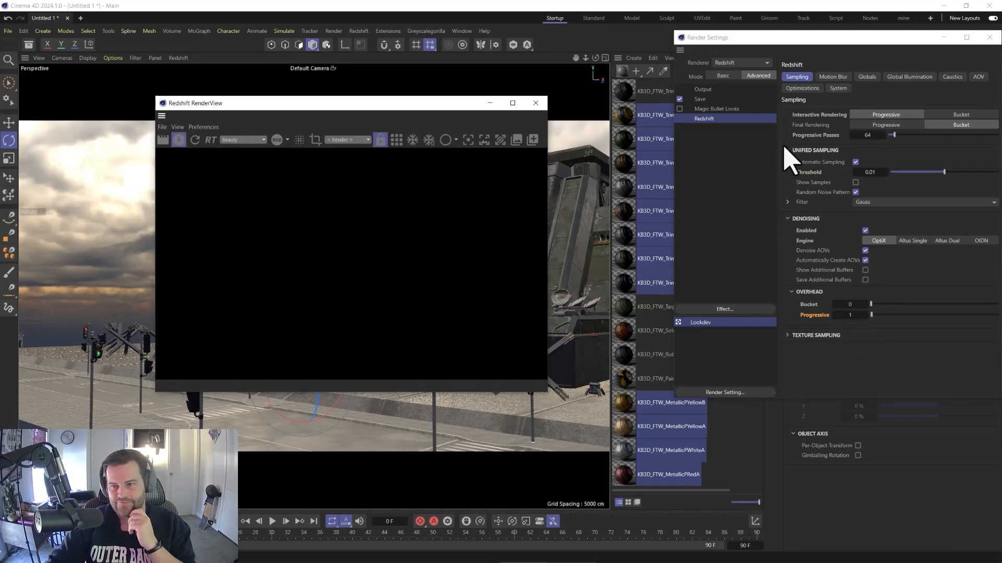
pyautogui.click(802, 142)
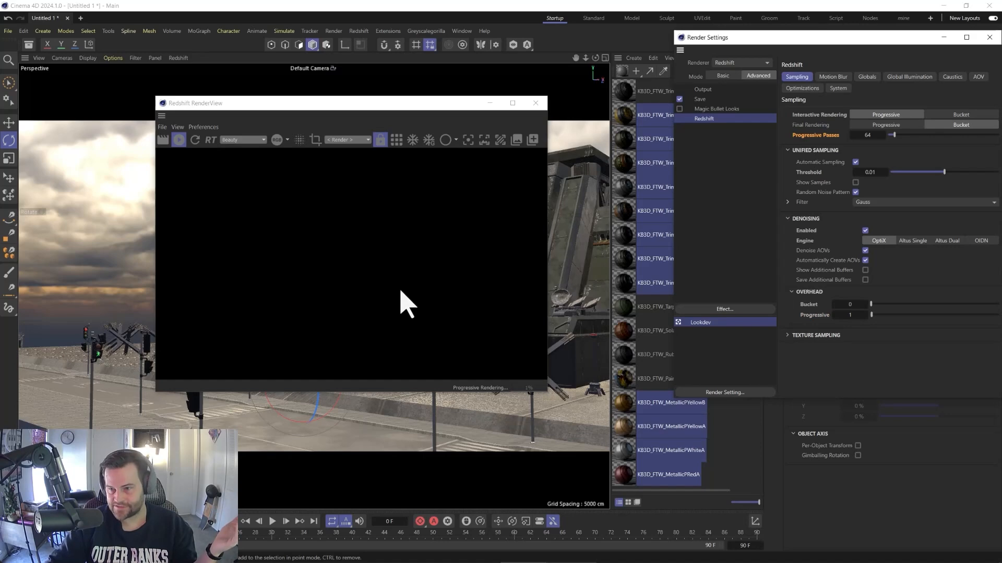
pyautogui.scroll(-5, 399, 298)
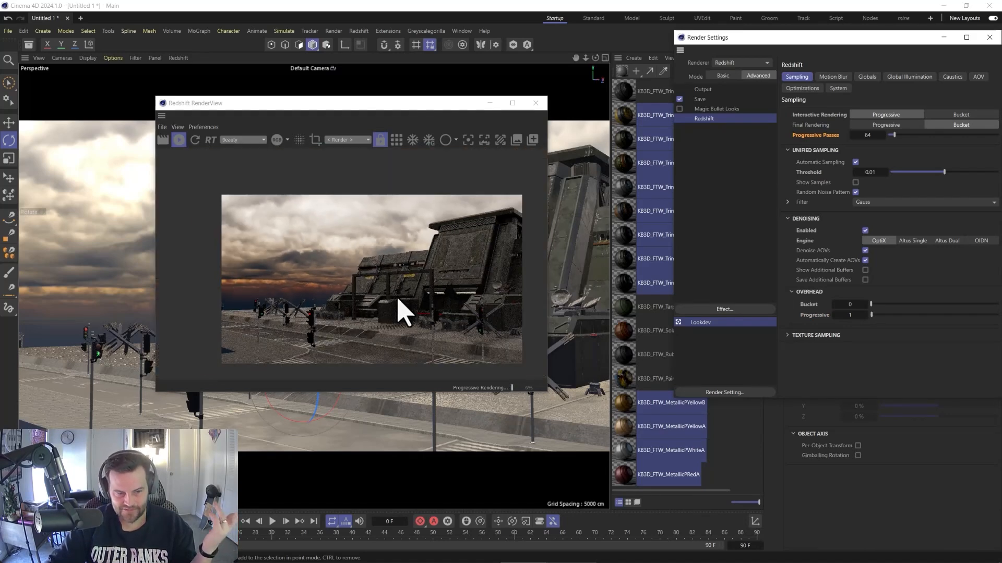
pyautogui.scroll(2, 404, 313)
pyautogui.scroll(1, 427, 300)
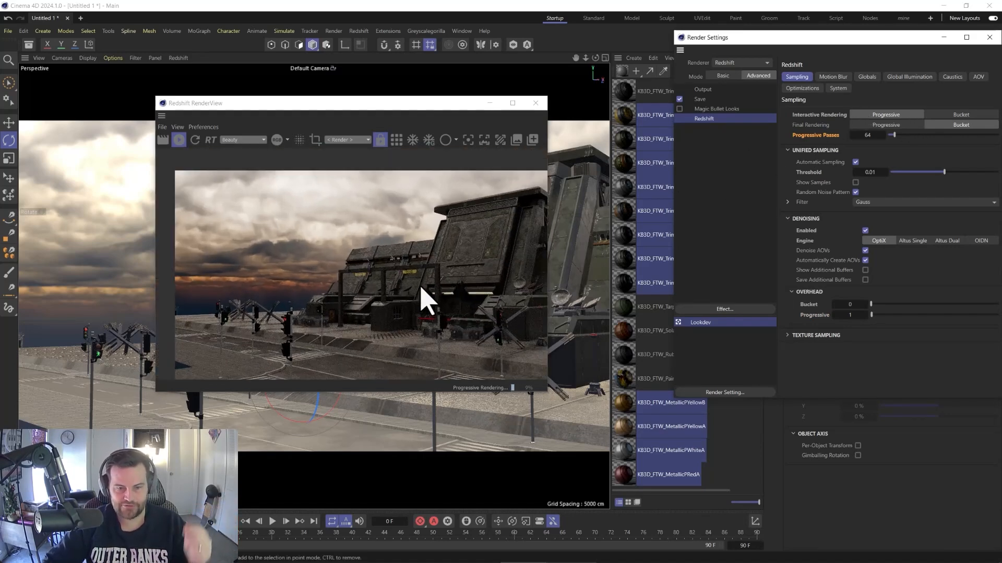
pyautogui.moveTo(403, 302); pyautogui.dragTo(399, 276, button='middle')
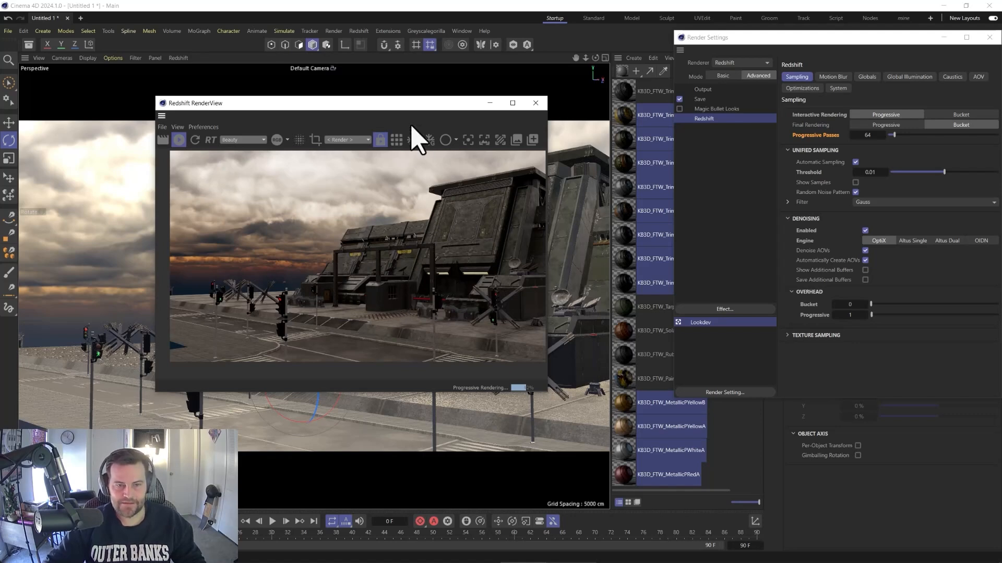
pyautogui.moveTo(404, 103); pyautogui.dragTo(365, 103)
pyautogui.moveTo(900, 40); pyautogui.dragTo(636, 81)
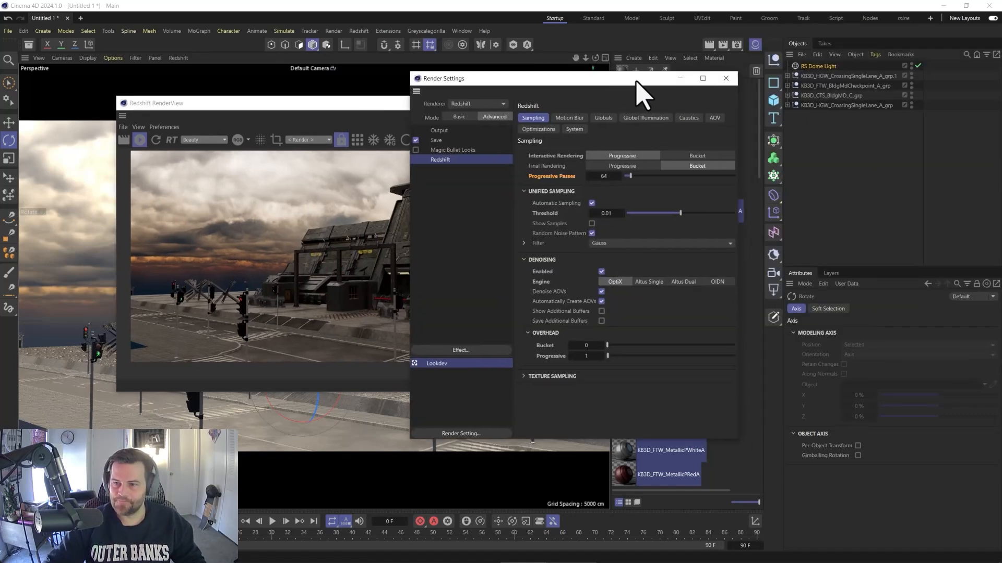
pyautogui.click(725, 79)
# Set the emission weight of the KB3D_FTW_EmissiveAtlas and KB3D_CTS_Lamps materials to 12 and close the RenderView
pyautogui.scroll(-15, 673, 250)
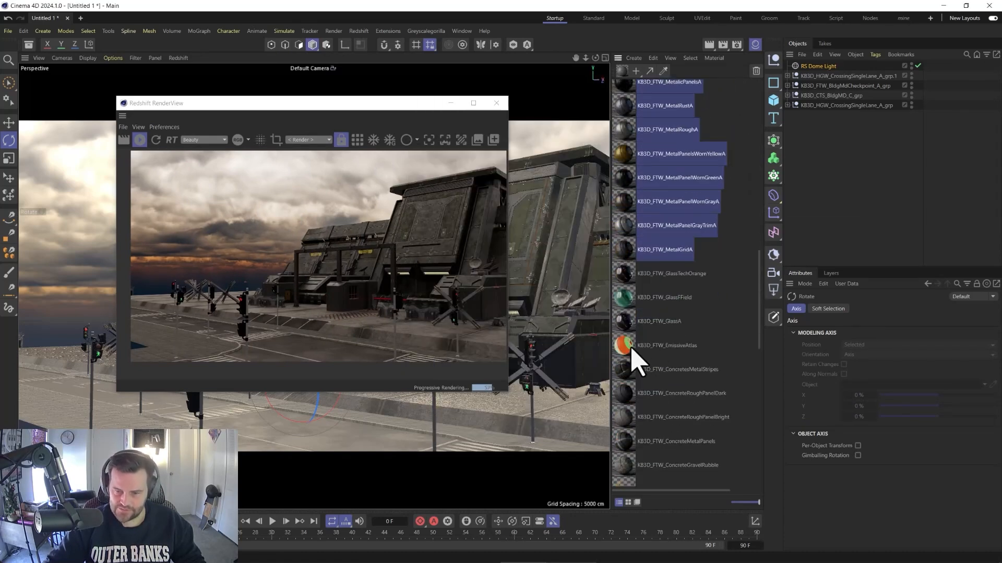
pyautogui.click(632, 351)
pyautogui.scroll(5, 666, 330)
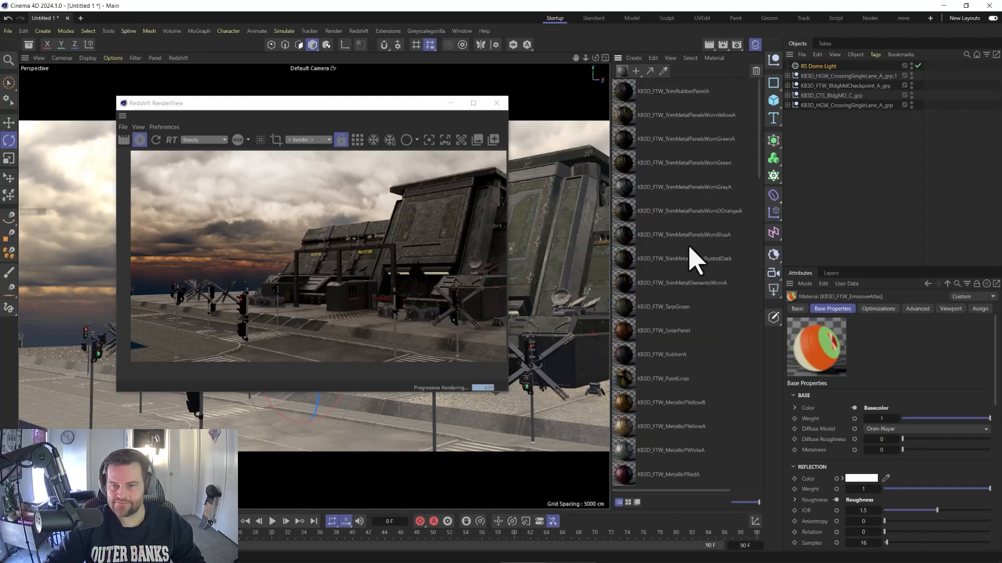
pyautogui.scroll(-12, 681, 289)
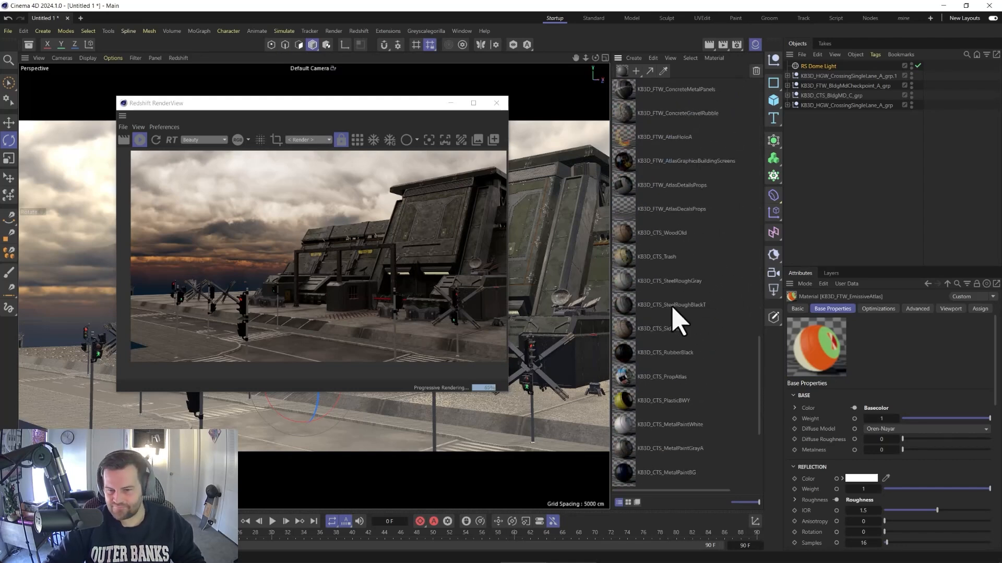
pyautogui.scroll(3, 681, 318)
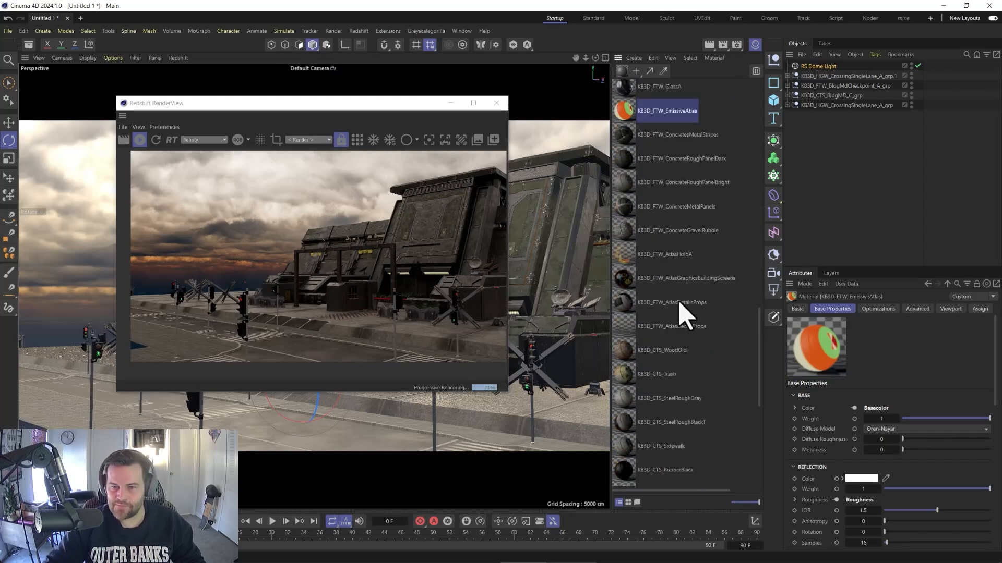
pyautogui.scroll(-2, 681, 314)
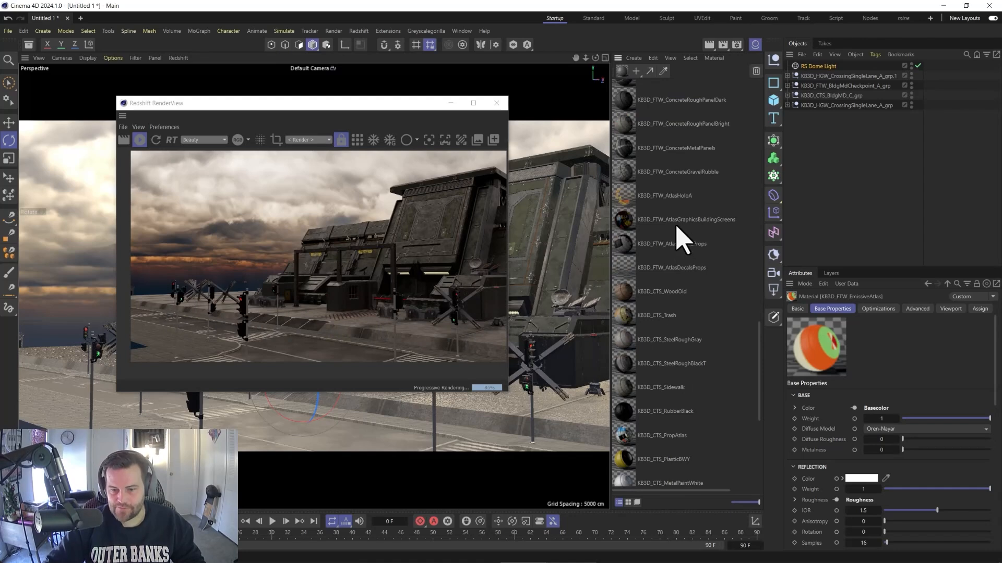
pyautogui.scroll(-2, 677, 248)
pyautogui.scroll(-7, 677, 281)
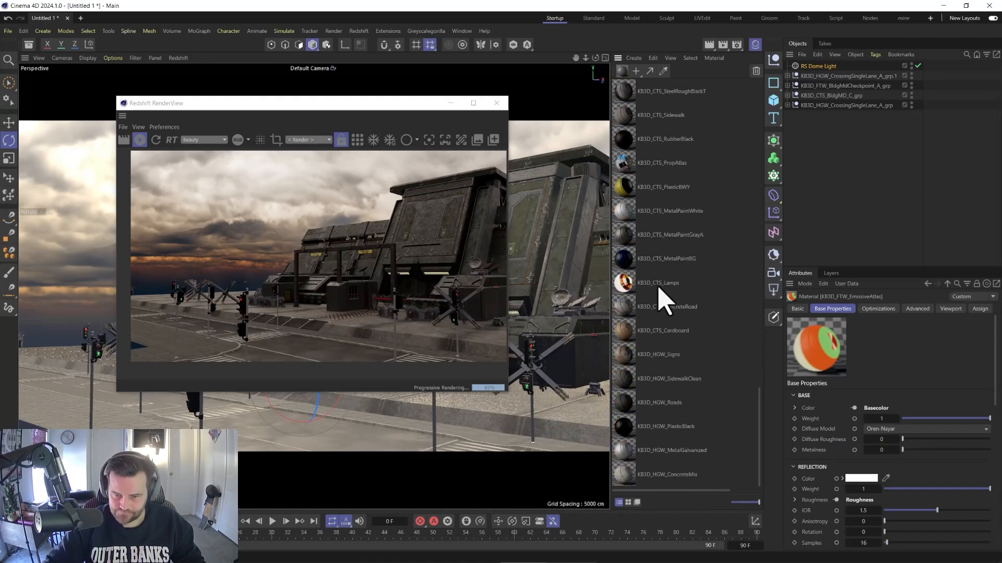
pyautogui.keyDown('ctrl'); pyautogui.click(655, 284); pyautogui.keyUp('ctrl')
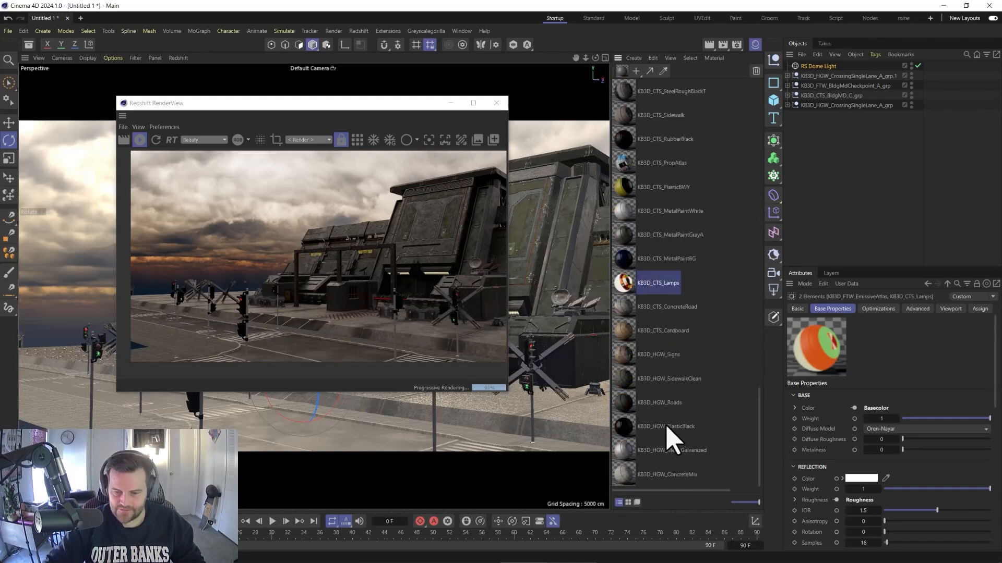
pyautogui.scroll(4, 684, 376)
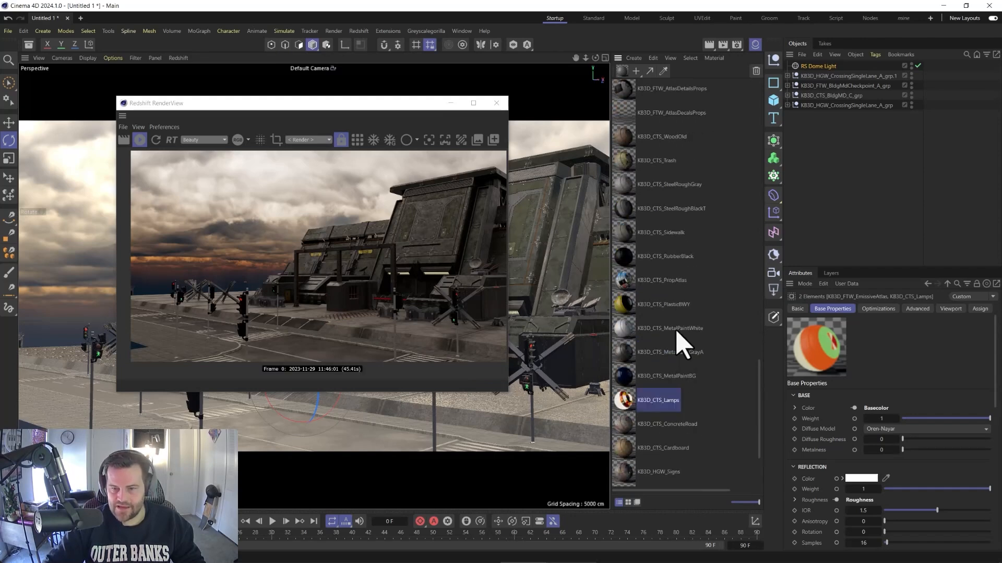
pyautogui.scroll(6, 683, 344)
pyautogui.scroll(8, 710, 201)
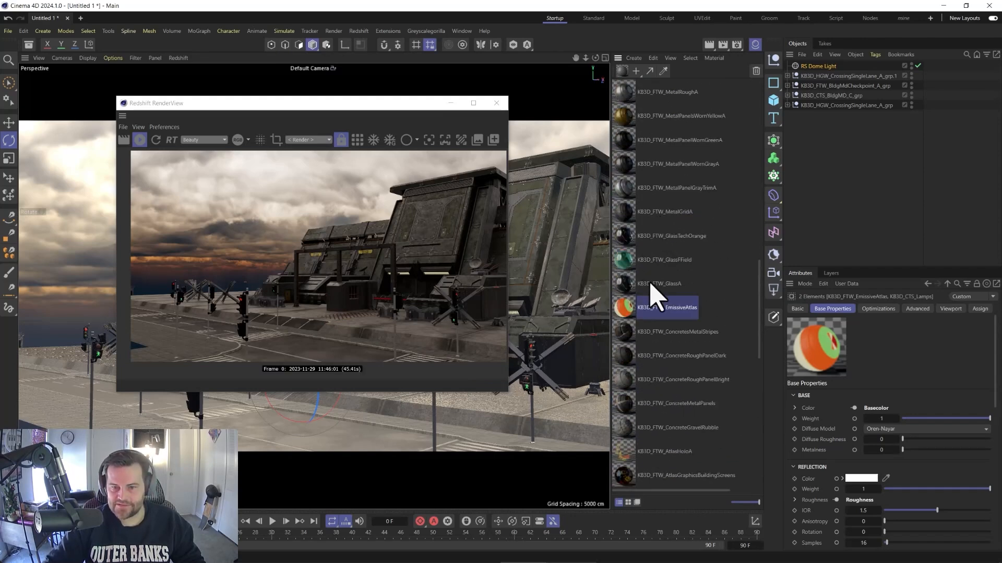
pyautogui.scroll(15, 671, 293)
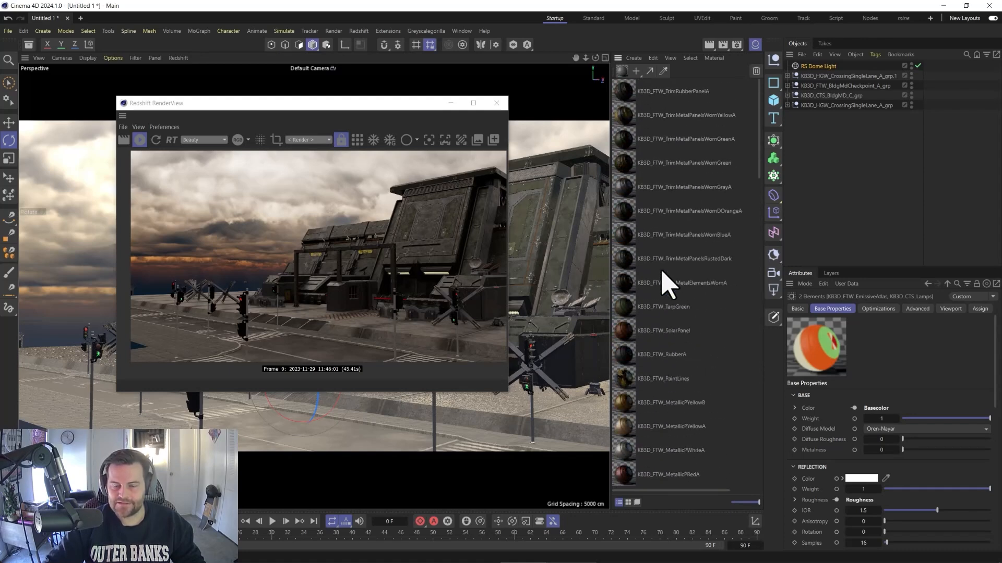
pyautogui.scroll(-8, 834, 418)
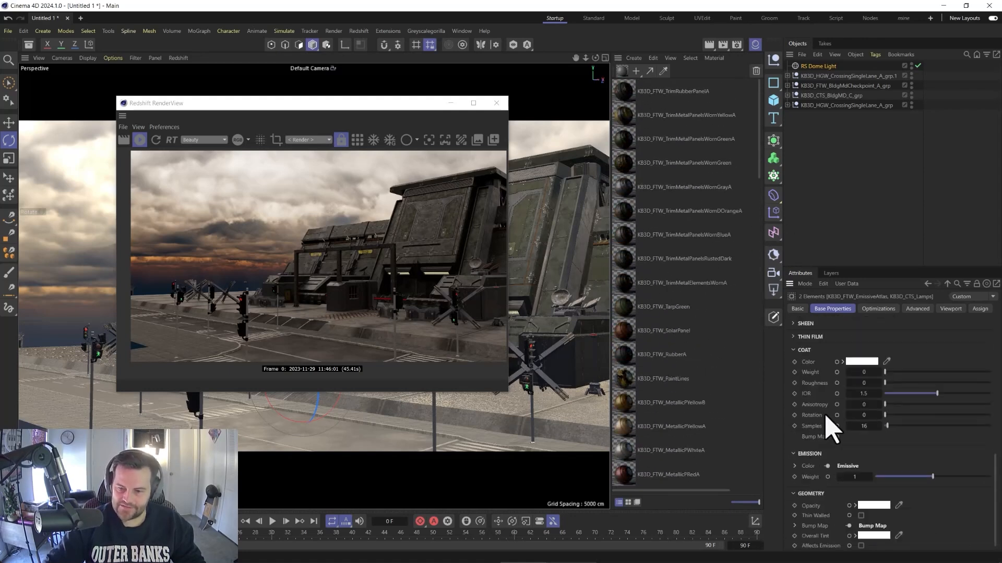
pyautogui.scroll(-1, 814, 427)
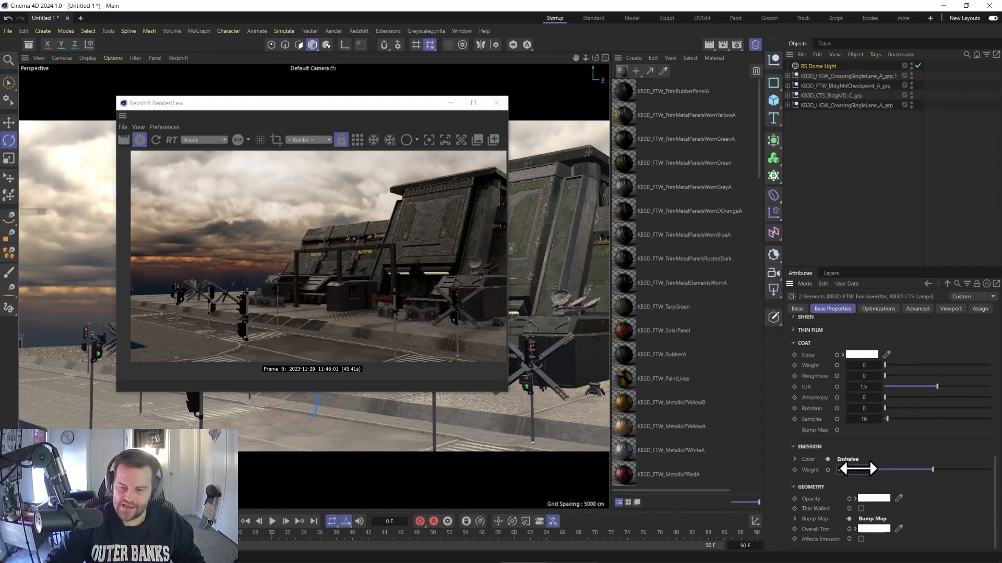
pyautogui.moveTo(857, 470); pyautogui.dragTo(857, 469)
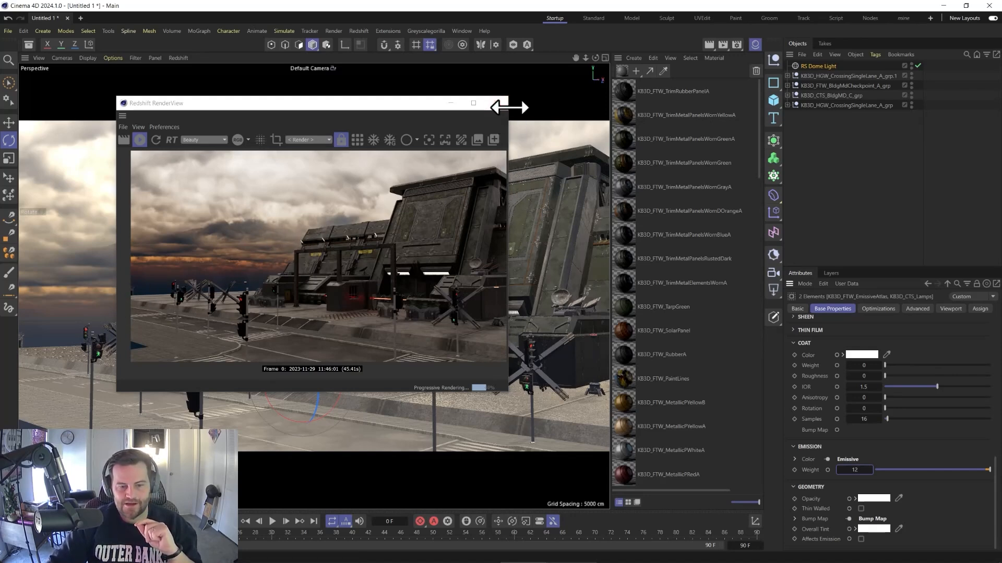
pyautogui.click(497, 102)
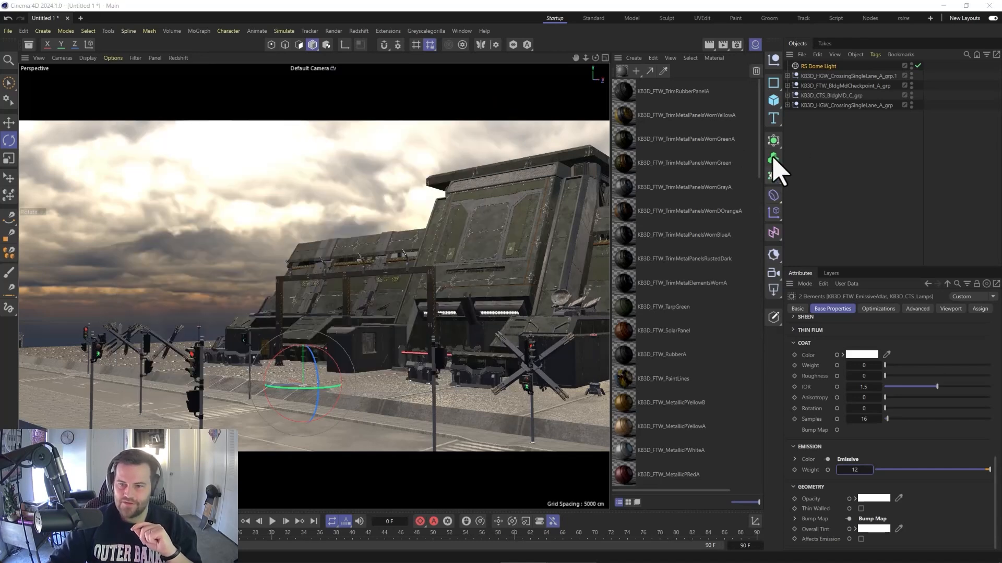
# Add a Landscape object and set its size to 6000 x 500 x 6000 cm
pyautogui.click(773, 101)
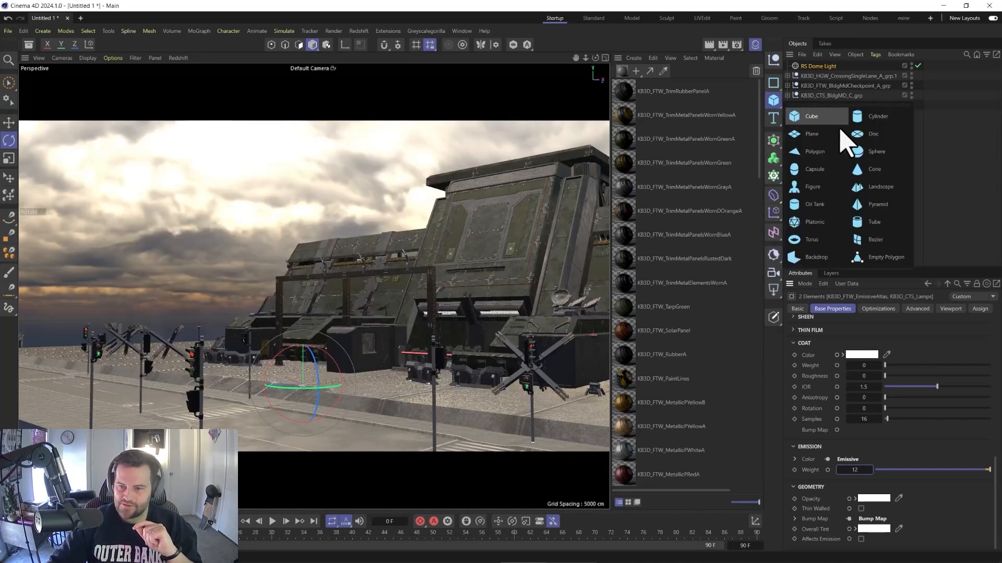
pyautogui.click(881, 187)
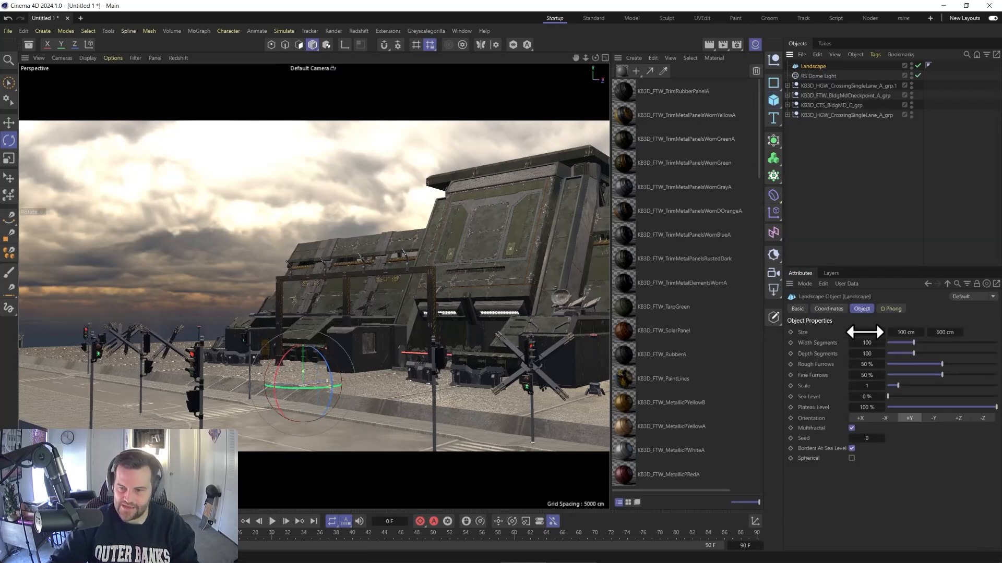
pyautogui.moveTo(868, 332); pyautogui.dragTo(914, 331)
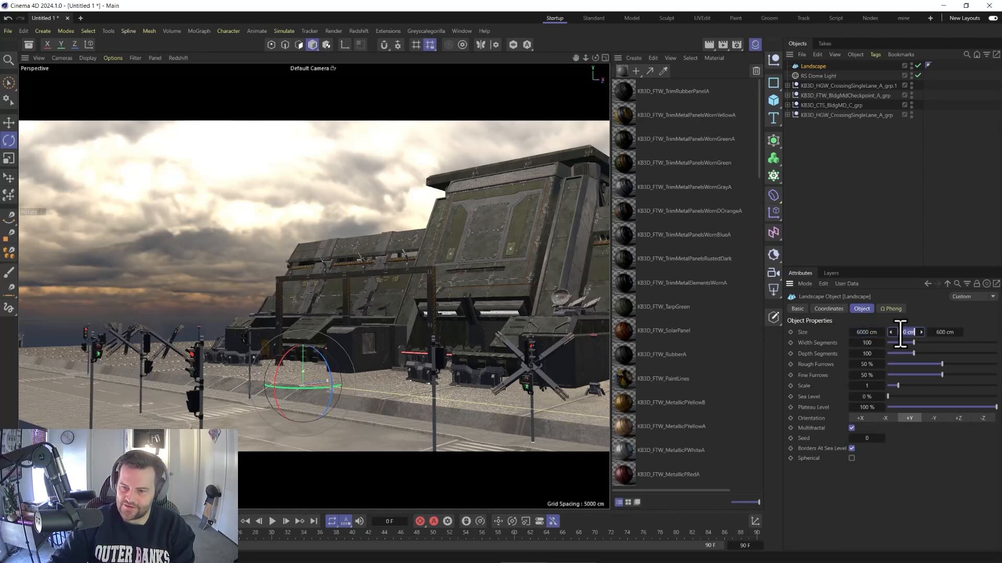
pyautogui.doubleClick(941, 331)
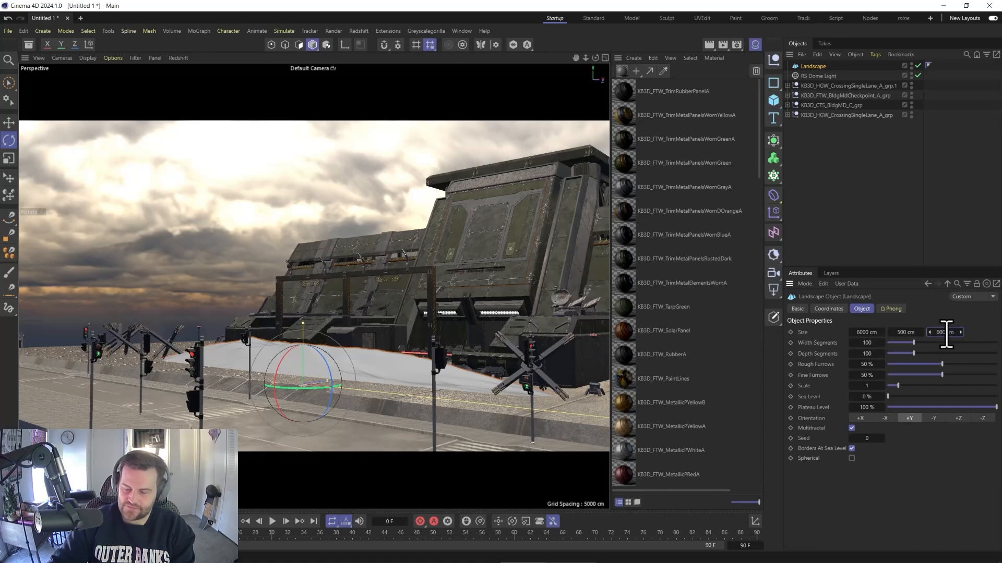
pyautogui.write('6000')
pyautogui.press('Return')
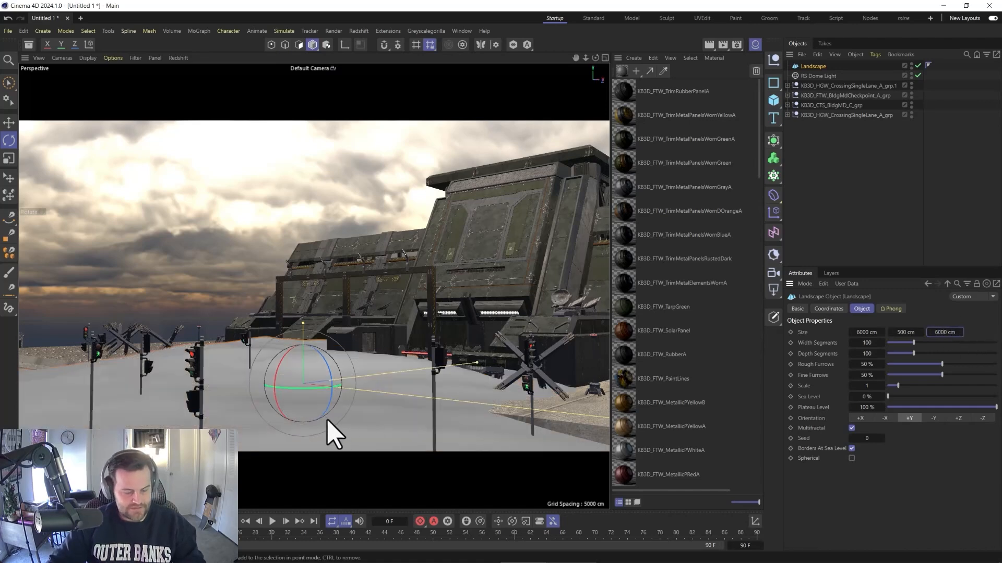
# Move the landscape into the background behind the barricades and stretch it to about 2987 cm high and 17040 cm deep
pyautogui.press('e')
pyautogui.moveTo(347, 403); pyautogui.dragTo(104, 249)
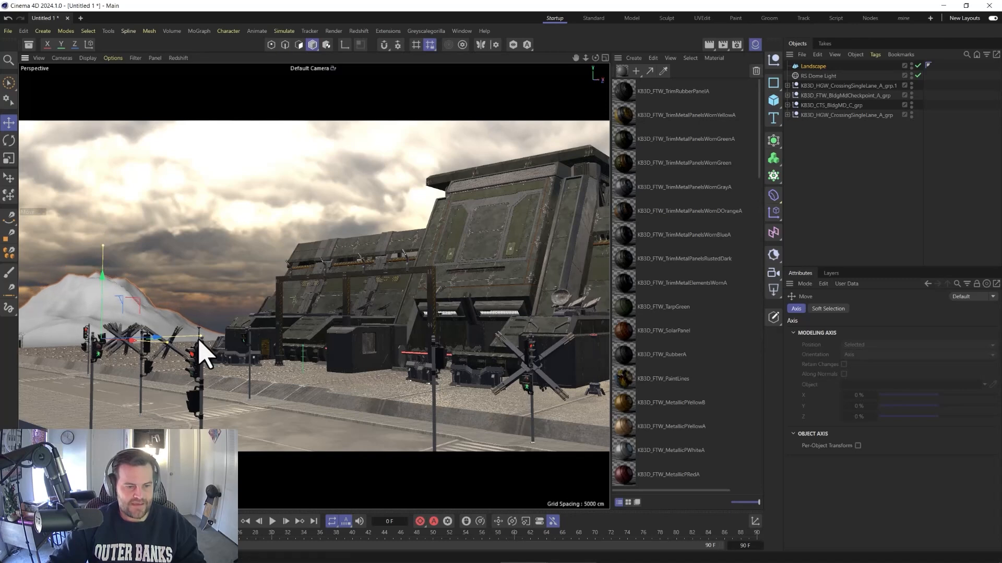
pyautogui.moveTo(198, 339); pyautogui.dragTo(329, 333)
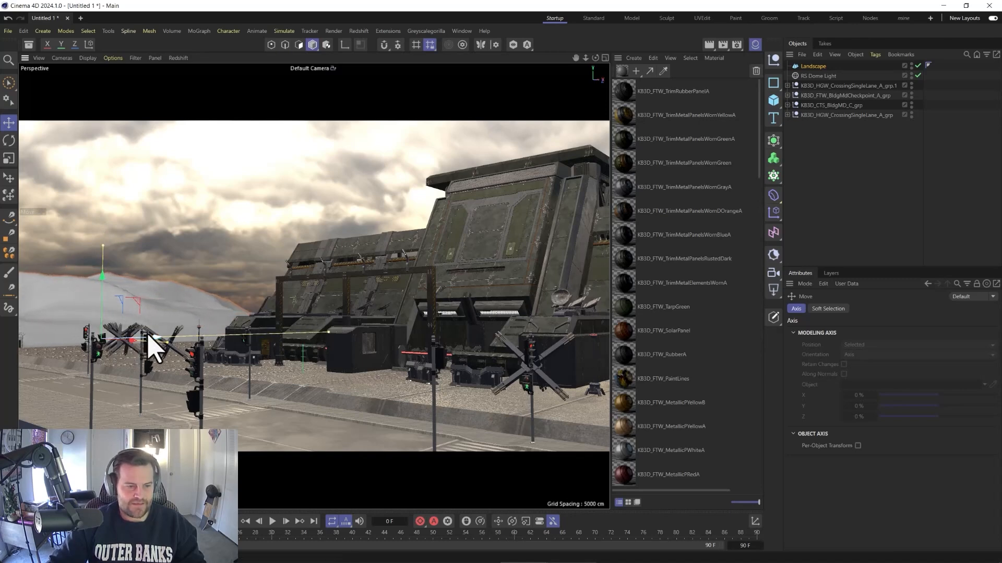
pyautogui.moveTo(157, 346); pyautogui.dragTo(178, 347)
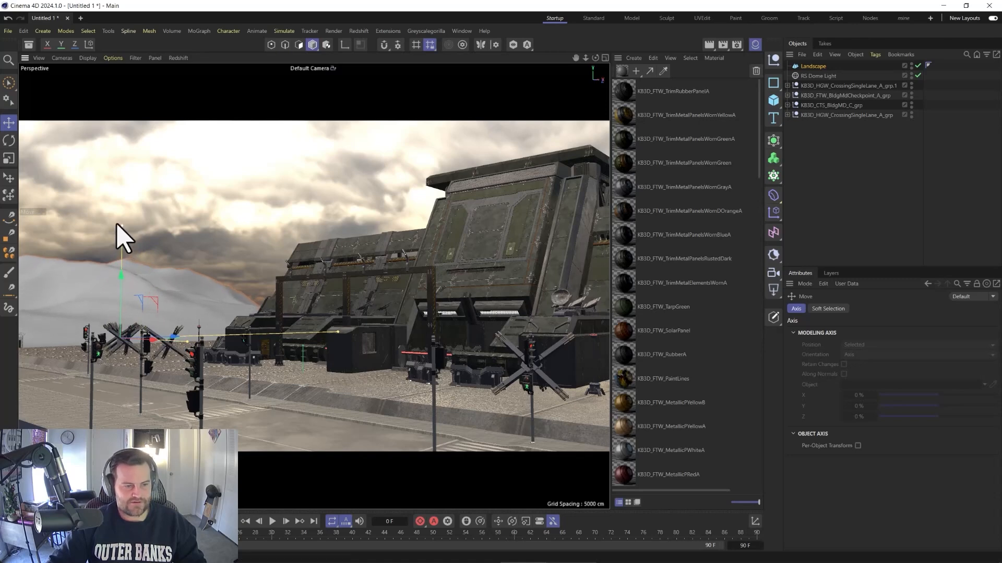
# Set the landscape's width and depth segments to 400 and its rough furrows to 100%
pyautogui.click(816, 68)
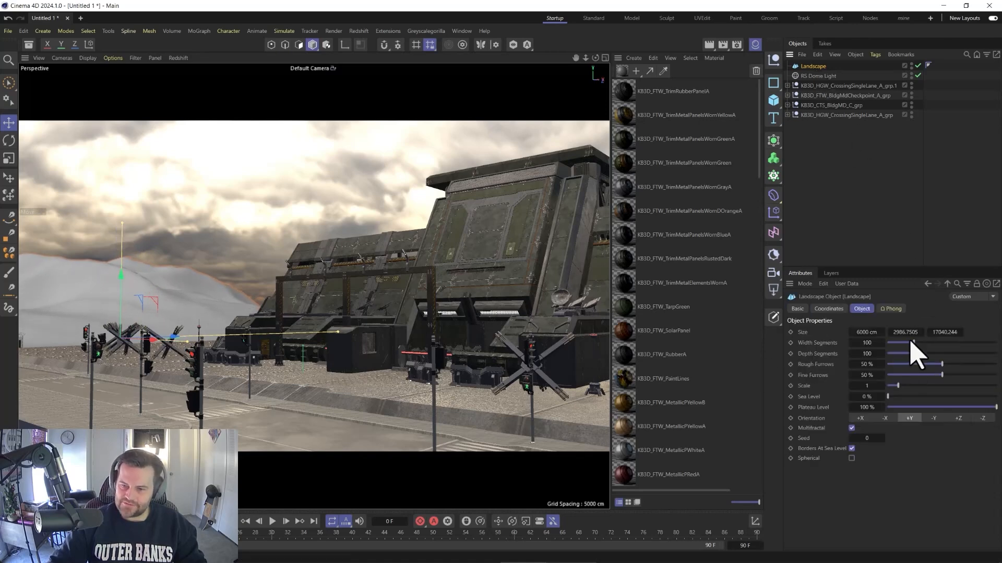
pyautogui.moveTo(912, 343); pyautogui.dragTo(979, 371)
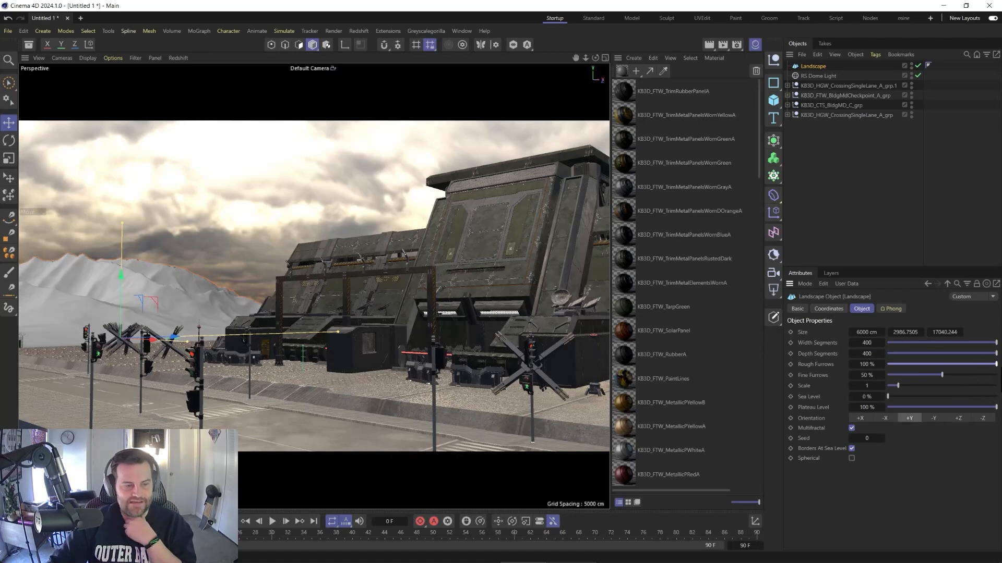
# Set the landscape's rough furrows to 20%, fine furrows to 75%, scale to 1.04 and seed to 0, and shift it slightly sideways
pyautogui.moveTo(945, 366); pyautogui.dragTo(969, 375)
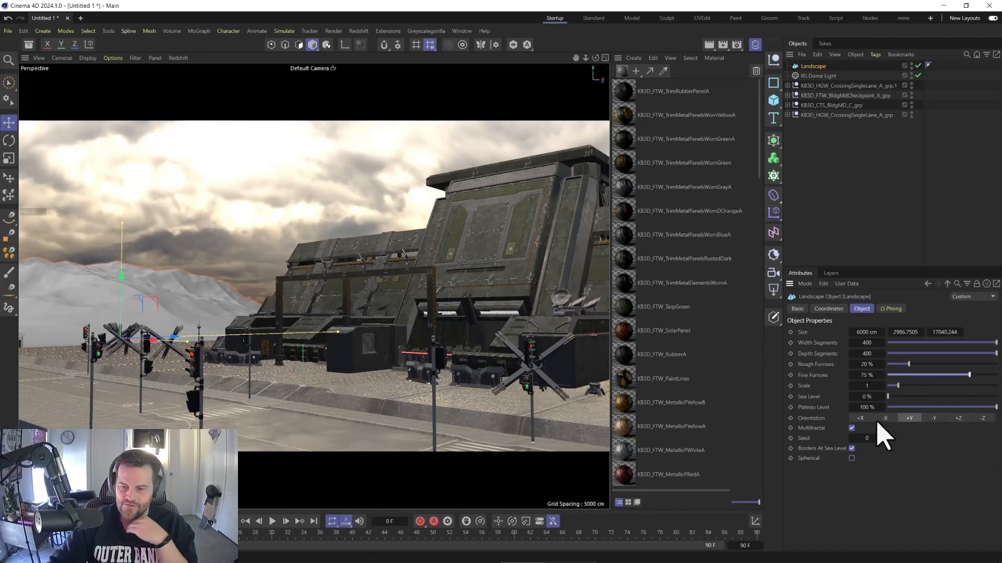
pyautogui.moveTo(897, 385); pyautogui.dragTo(898, 386)
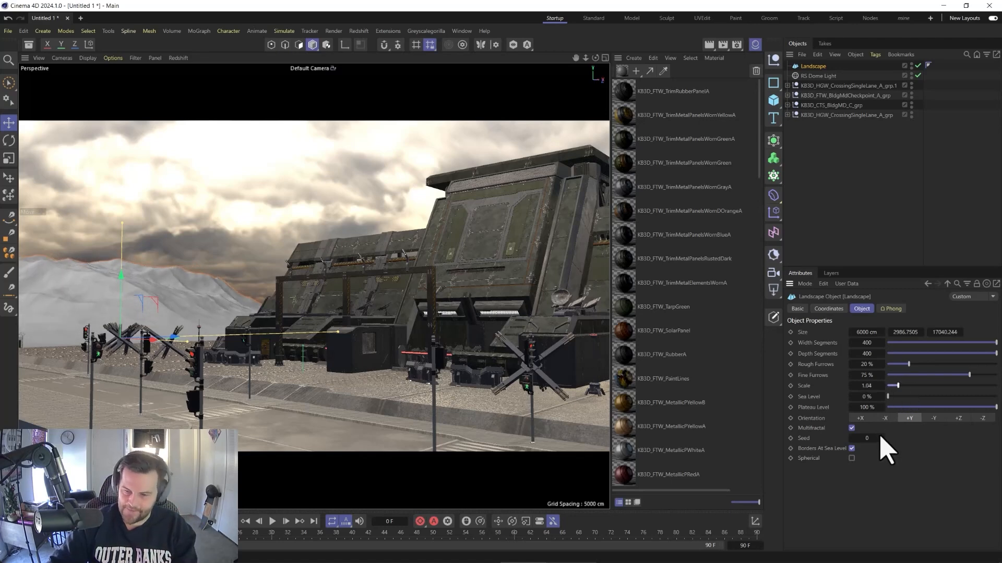
pyautogui.moveTo(865, 440); pyautogui.dragTo(920, 440)
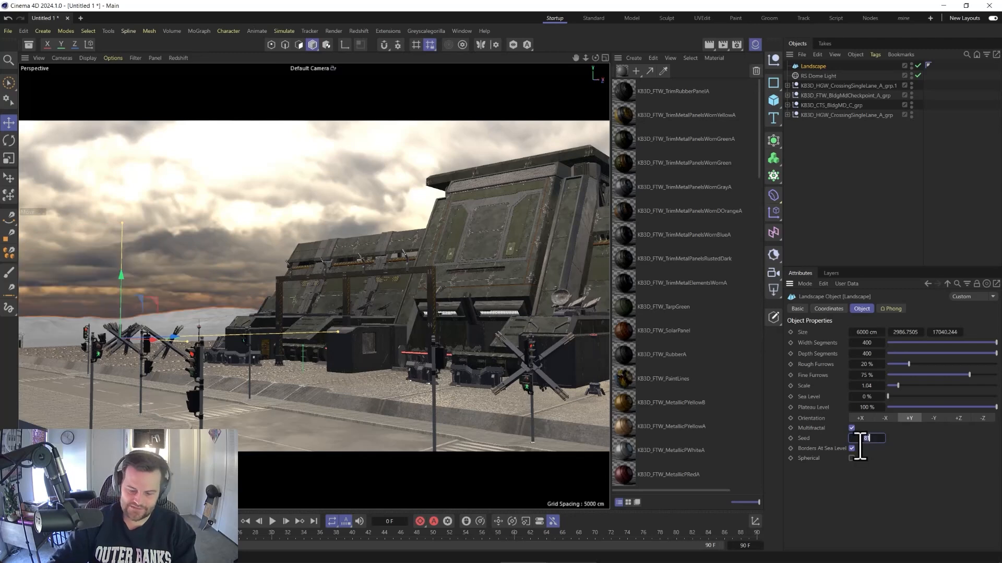
pyautogui.write('0')
pyautogui.press('Return')
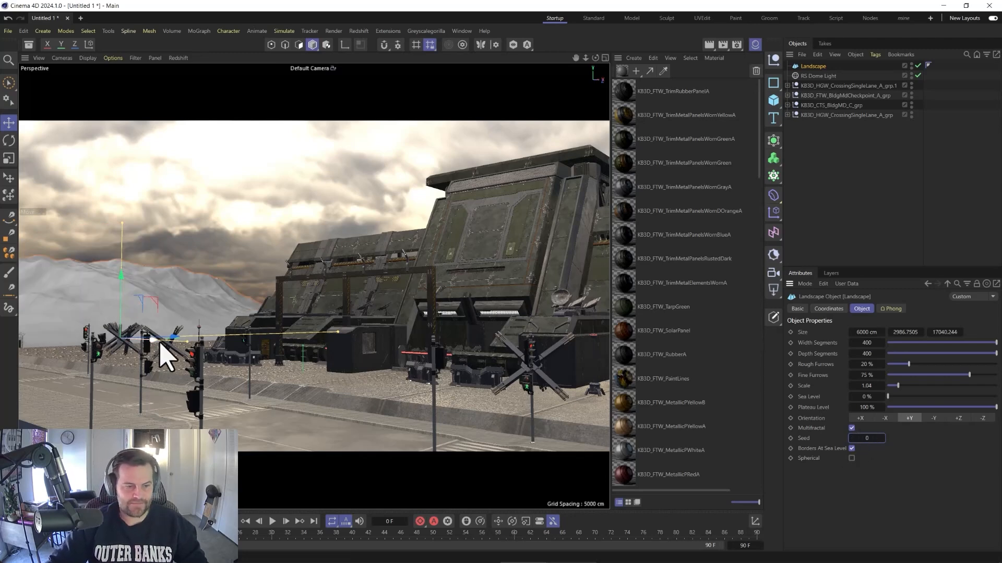
pyautogui.moveTo(170, 336); pyautogui.dragTo(190, 336)
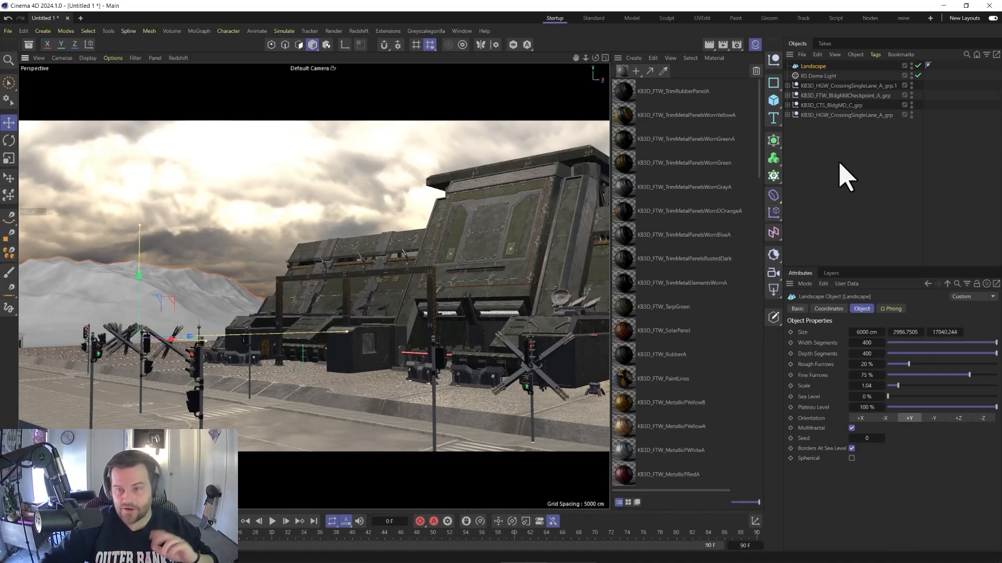
# Frame a low street-level view of the checkpoint building, add a Redshift camera with a 50 mm focal length and look through it
pyautogui.keyDown('alt'); pyautogui.moveTo(339, 391); pyautogui.dragTo(300, 335, button='middle'); pyautogui.keyUp('alt')
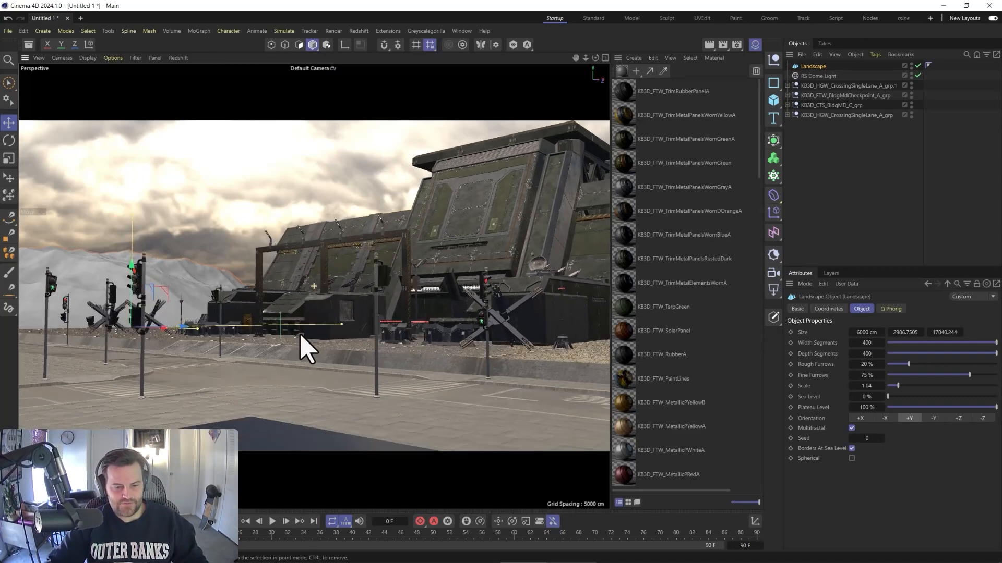
pyautogui.keyDown('alt'); pyautogui.moveTo(300, 335); pyautogui.dragTo(265, 336, button='right'); pyautogui.keyUp('alt')
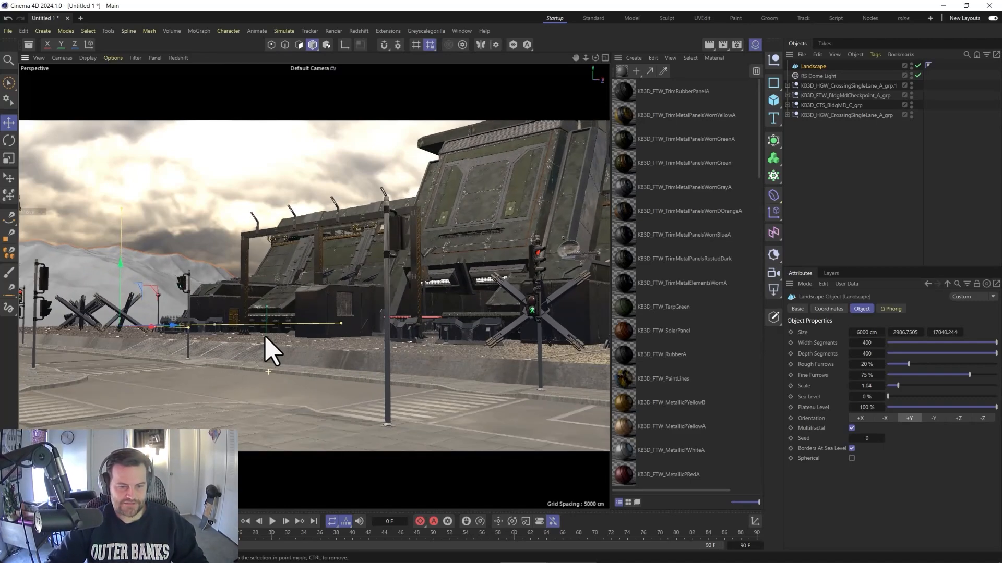
pyautogui.keyDown('alt'); pyautogui.moveTo(266, 334); pyautogui.dragTo(289, 358, button='middle'); pyautogui.keyUp('alt')
pyautogui.keyDown('alt'); pyautogui.moveTo(289, 358); pyautogui.dragTo(273, 361); pyautogui.keyUp('alt')
pyautogui.keyDown('alt'); pyautogui.moveTo(272, 361); pyautogui.dragTo(276, 355, button='right'); pyautogui.keyUp('alt')
pyautogui.keyDown('alt'); pyautogui.moveTo(276, 359); pyautogui.dragTo(236, 348); pyautogui.keyUp('alt')
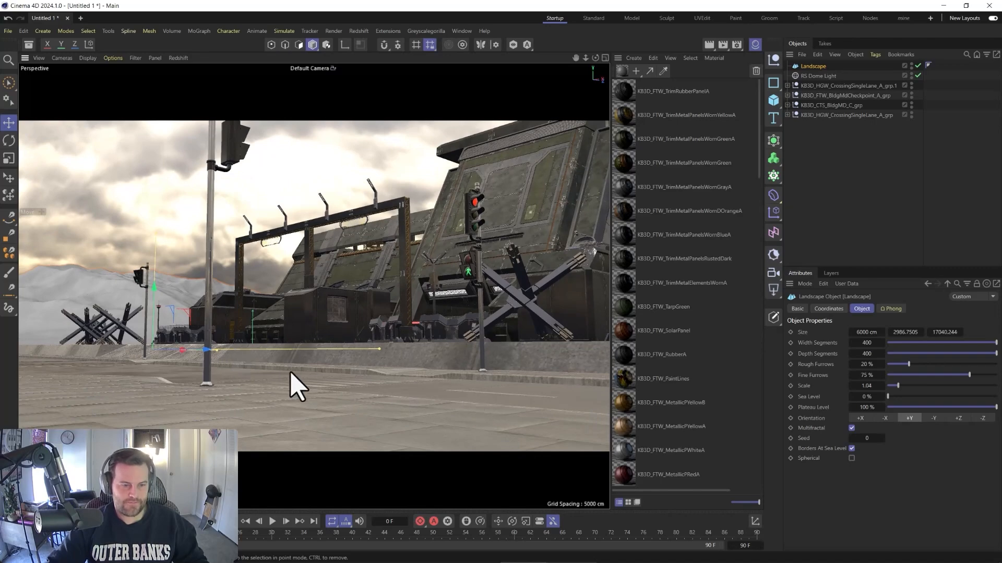
pyautogui.keyDown('alt'); pyautogui.moveTo(195, 378); pyautogui.dragTo(259, 366); pyautogui.keyUp('alt')
pyautogui.keyDown('alt'); pyautogui.moveTo(466, 280); pyautogui.dragTo(272, 347); pyautogui.keyUp('alt')
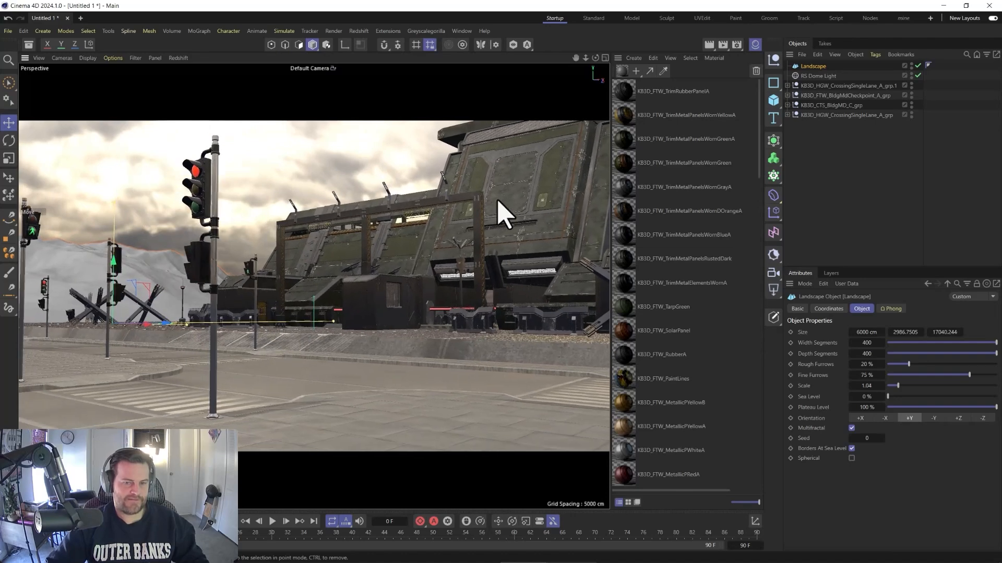
pyautogui.keyDown('alt'); pyautogui.moveTo(264, 307); pyautogui.dragTo(156, 308); pyautogui.keyUp('alt')
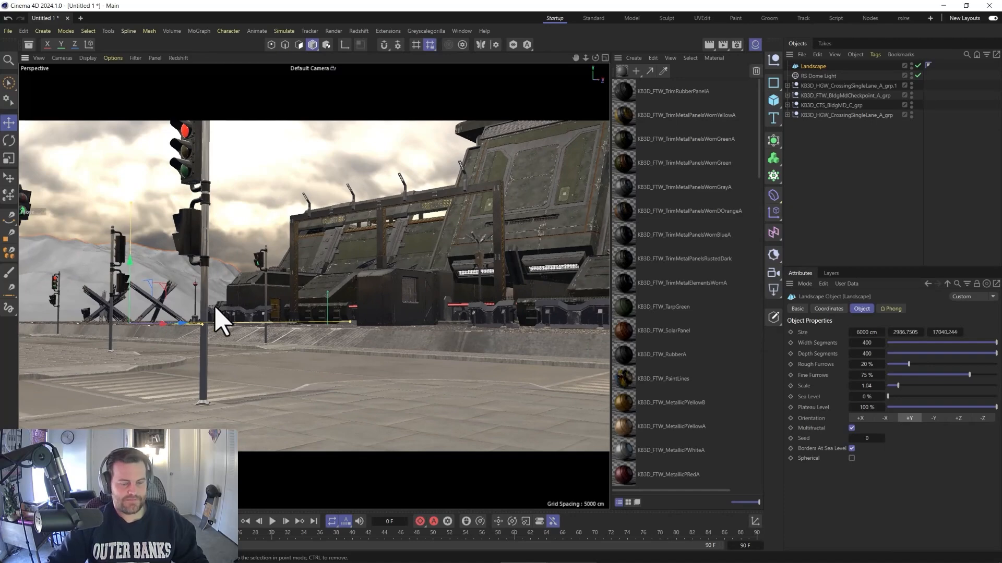
pyautogui.keyDown('alt'); pyautogui.moveTo(301, 360); pyautogui.dragTo(334, 349); pyautogui.keyUp('alt')
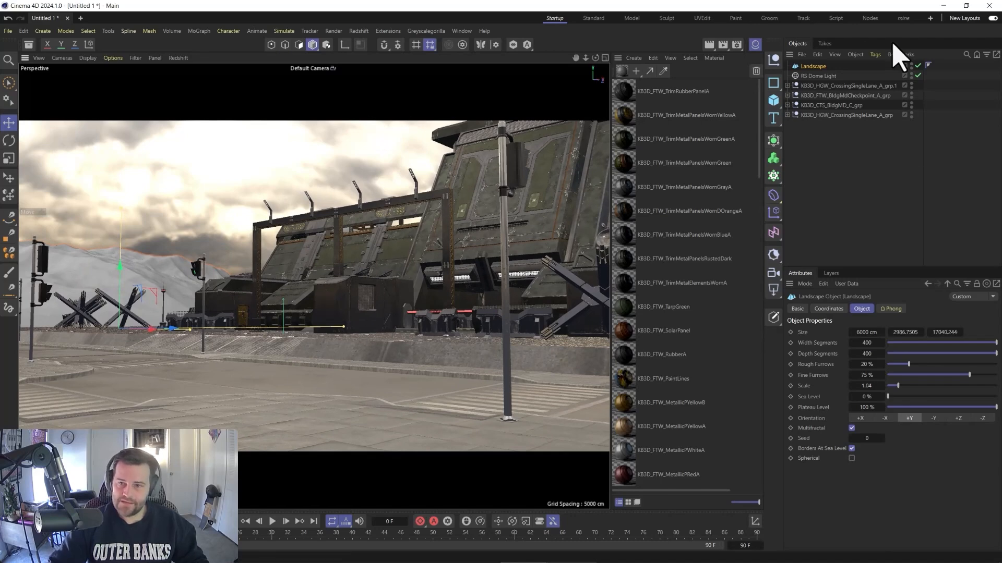
pyautogui.click(772, 273)
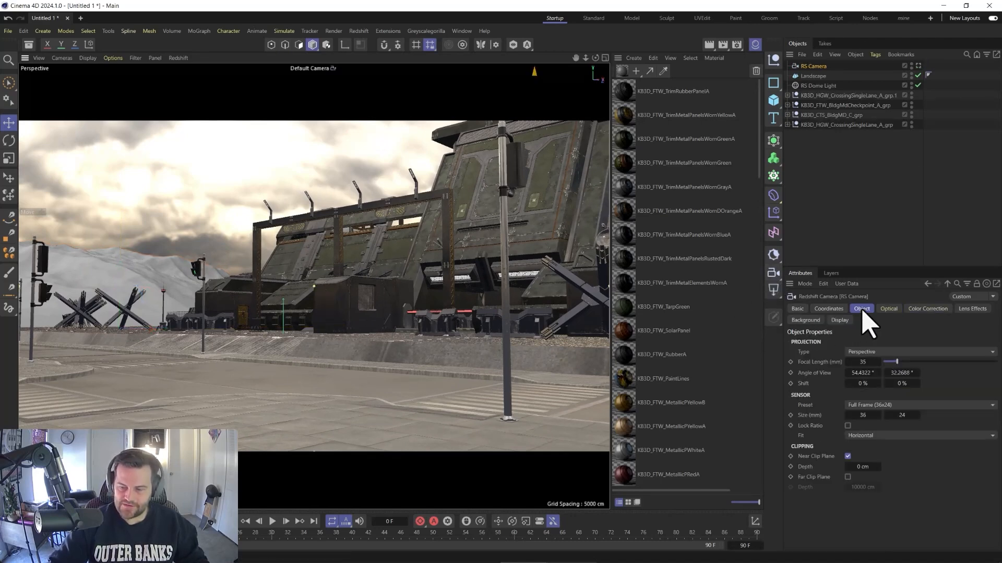
pyautogui.moveTo(862, 360); pyautogui.dragTo(864, 359)
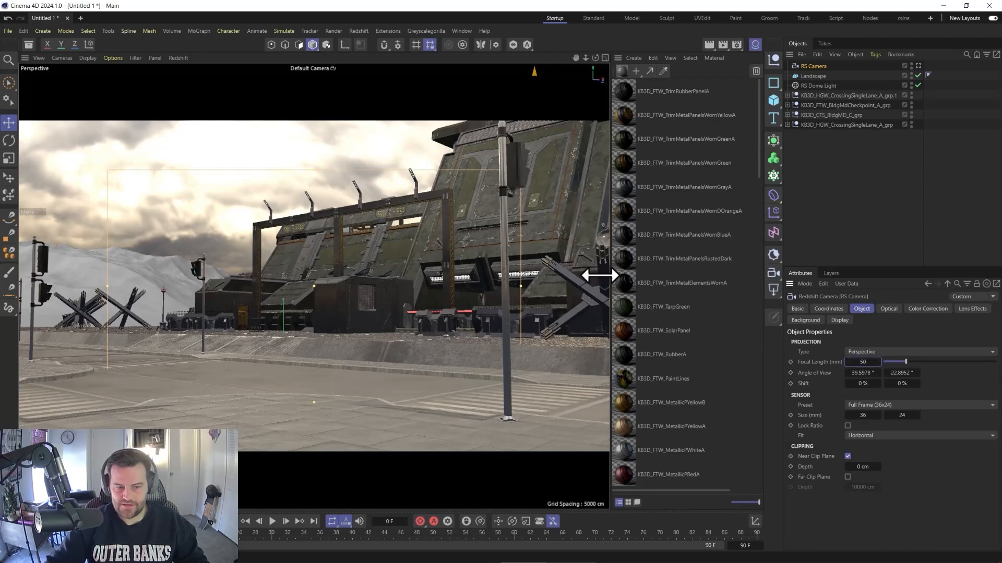
pyautogui.click(919, 66)
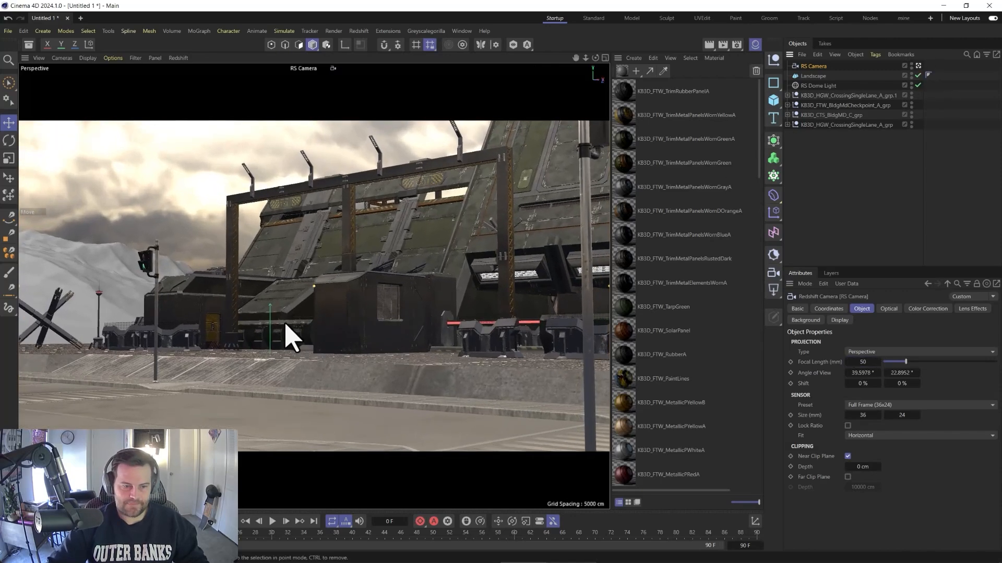
# Set the camera's focal length to 35 mm and reframe the checkpoint building from street level with the mountains behind
pyautogui.keyDown('alt'); pyautogui.moveTo(280, 324); pyautogui.dragTo(235, 331, button='right'); pyautogui.keyUp('alt')
pyautogui.moveTo(180, 331)
pyautogui.keyDown('alt'); pyautogui.mouseDown()
pyautogui.moveTo(180, 320)
pyautogui.moveTo(197, 320)
pyautogui.moveTo(159, 322)
pyautogui.moveTo(163, 336)
pyautogui.moveTo(191, 341)
pyautogui.mouseUp(); pyautogui.keyUp('alt')
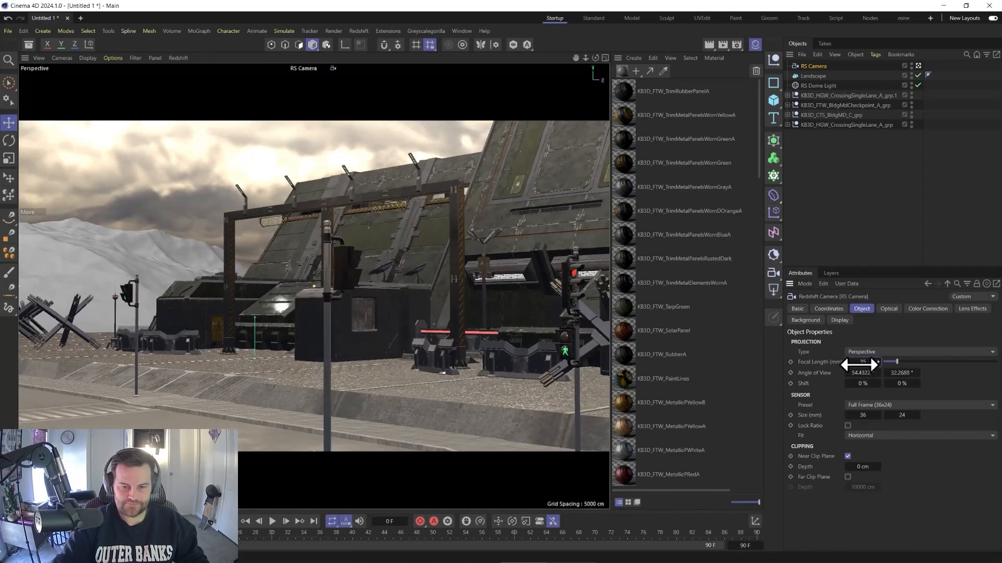
pyautogui.keyDown('alt'); pyautogui.moveTo(372, 416); pyautogui.dragTo(232, 358); pyautogui.keyUp('alt')
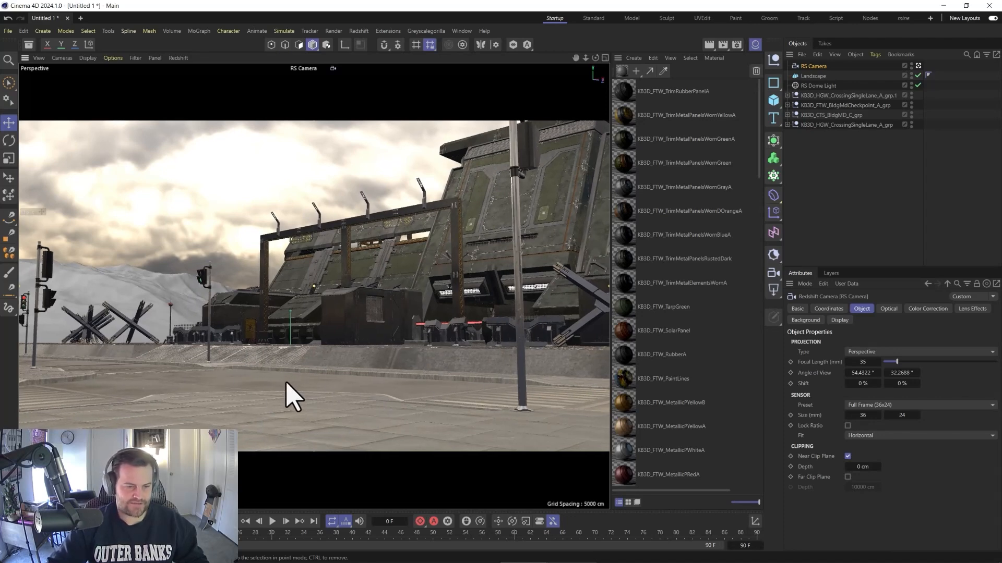
pyautogui.keyDown('alt'); pyautogui.moveTo(197, 392); pyautogui.dragTo(201, 395); pyautogui.keyUp('alt')
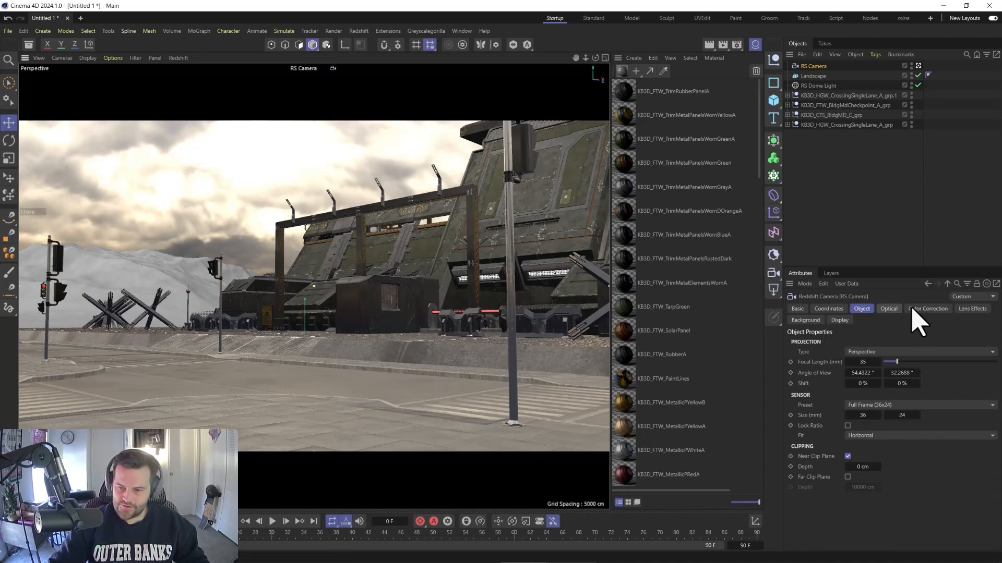
# Enable the camera's composition grid with 3 cells and change the overlay color to bright green
pyautogui.click(841, 321)
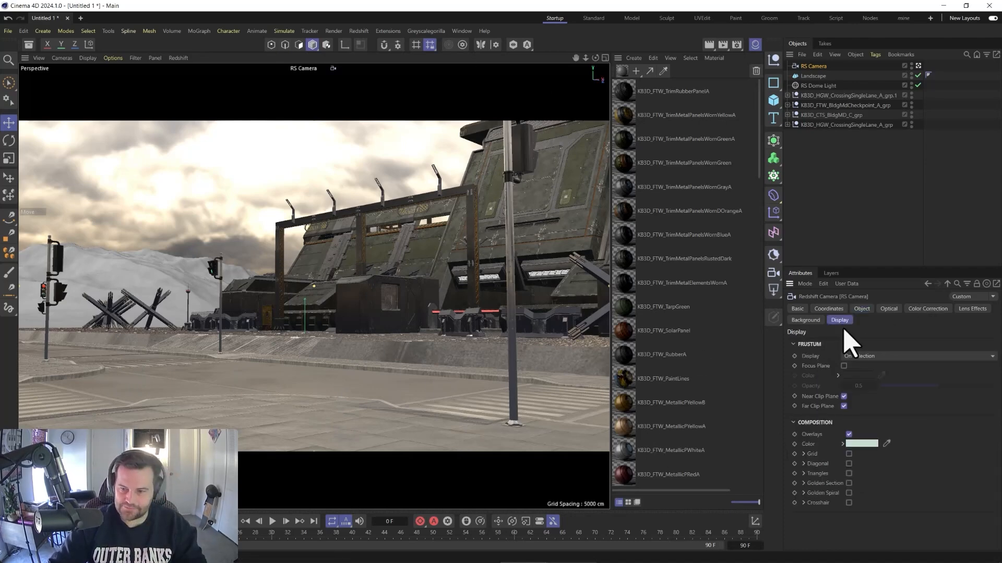
pyautogui.click(849, 454)
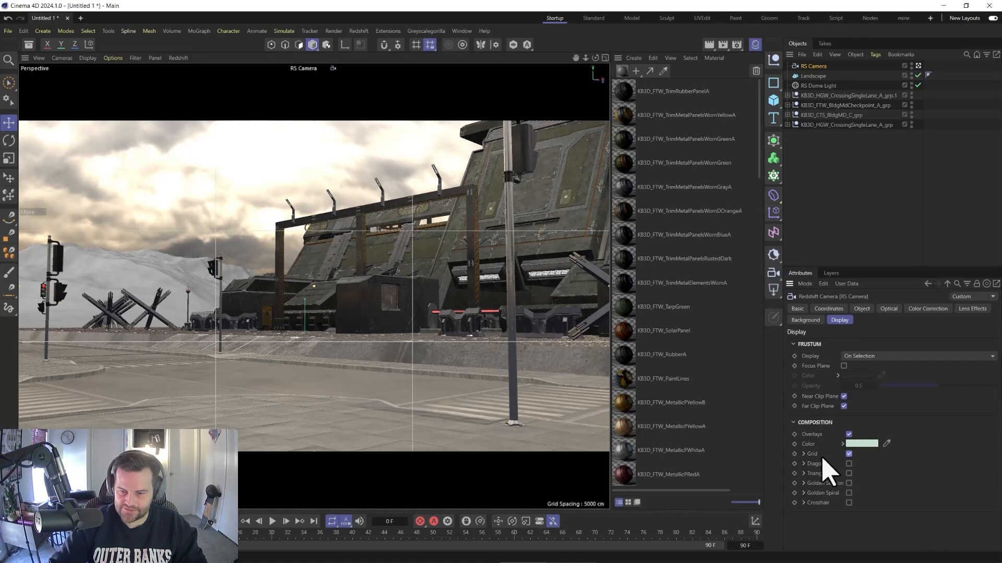
pyautogui.click(802, 454)
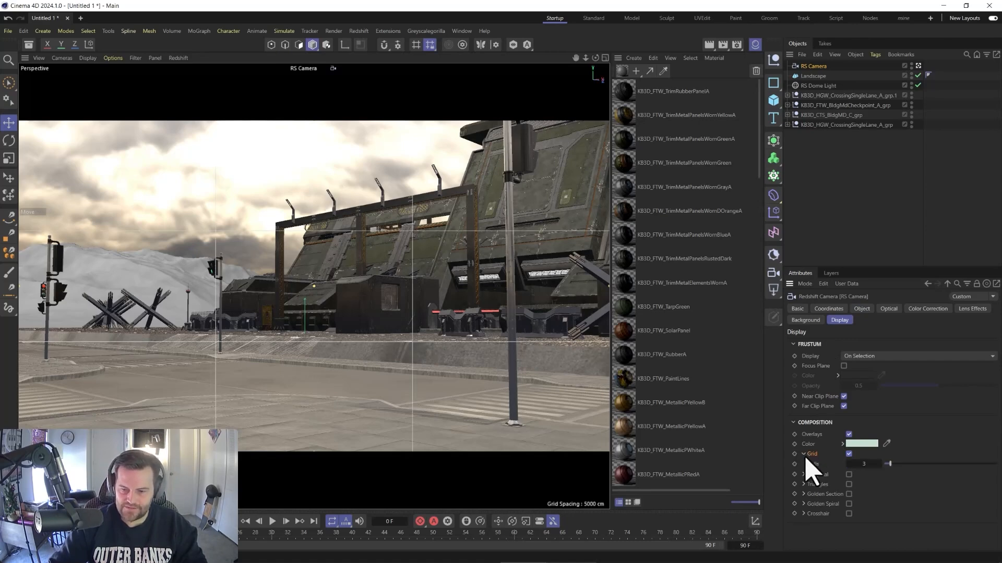
pyautogui.click(862, 444)
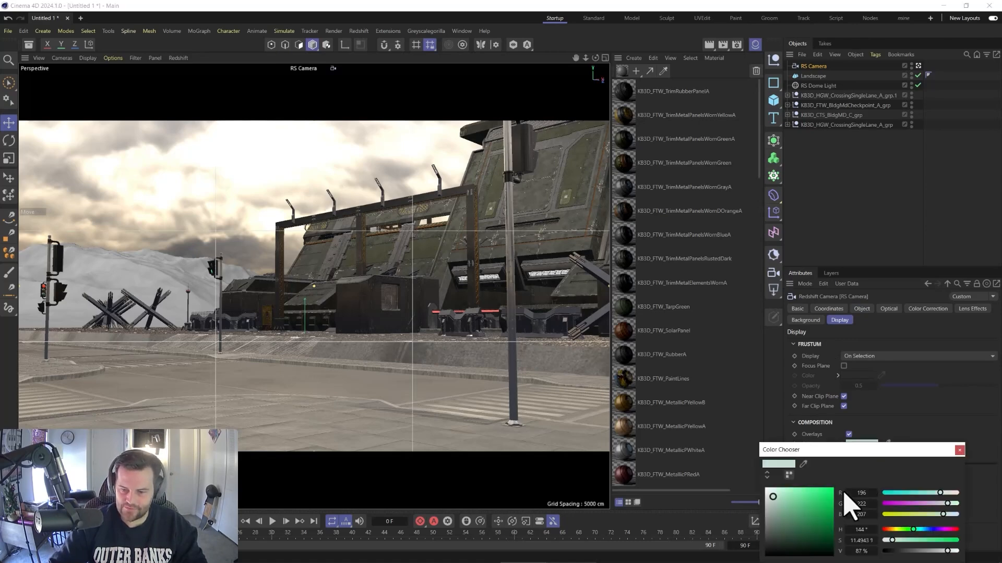
pyautogui.moveTo(782, 502); pyautogui.dragTo(847, 490)
pyautogui.click(958, 450)
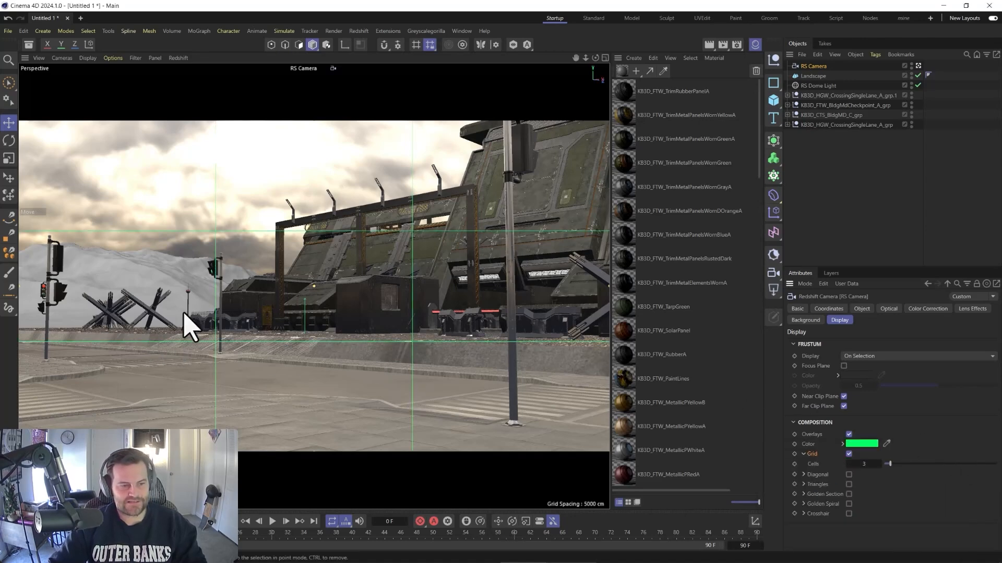
# Adjust the camera framing of the building, traffic lights and barricades against the composition grid
pyautogui.keyDown('alt'); pyautogui.moveTo(402, 274); pyautogui.dragTo(395, 275, button='middle'); pyautogui.keyUp('alt')
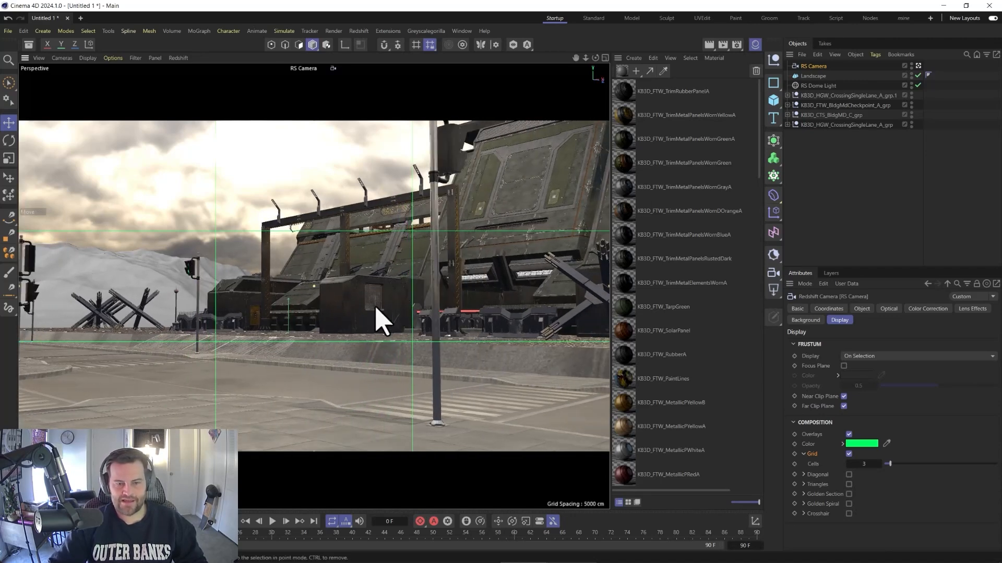
pyautogui.keyDown('alt'); pyautogui.moveTo(380, 319); pyautogui.dragTo(360, 317, button='middle'); pyautogui.keyUp('alt')
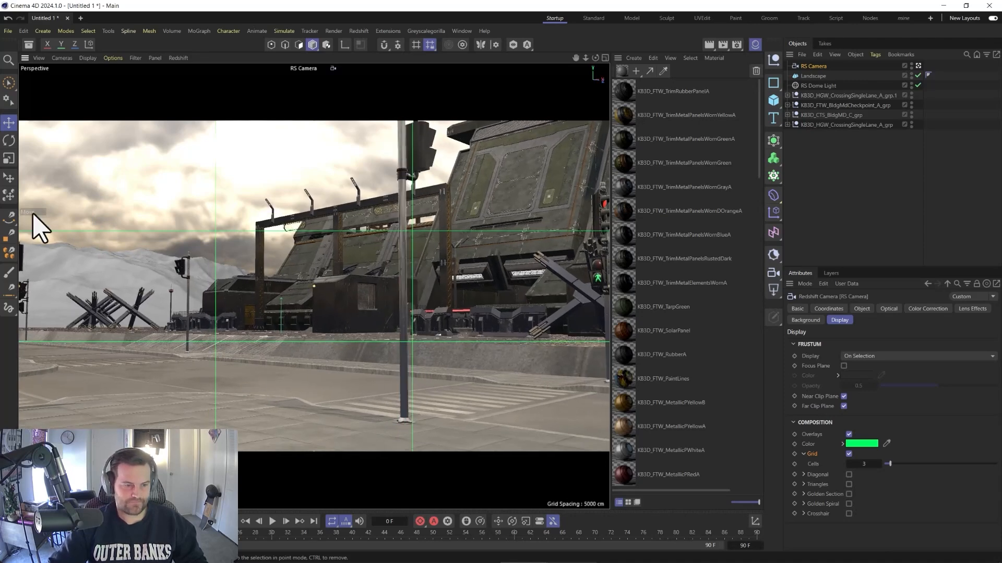
pyautogui.keyDown('alt'); pyautogui.moveTo(146, 360); pyautogui.dragTo(156, 358, button='middle'); pyautogui.keyUp('alt')
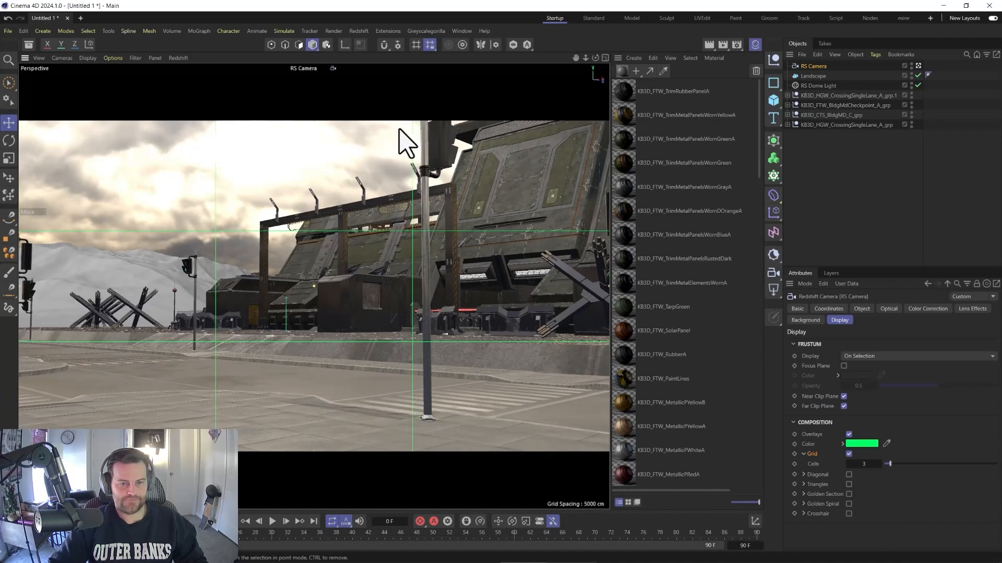
# Leave the camera view and move the KB3D_CTS_BldgMD_C_grp group over to the barricades in front of the checkpoint building
pyautogui.click(918, 67)
pyautogui.keyDown('alt'); pyautogui.moveTo(437, 240); pyautogui.dragTo(371, 346); pyautogui.keyUp('alt')
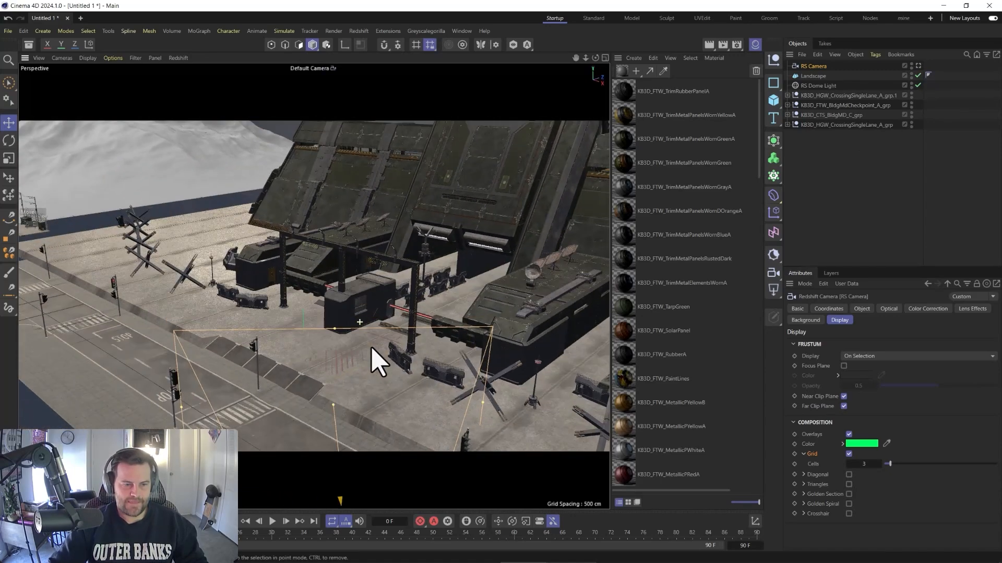
pyautogui.click(825, 115)
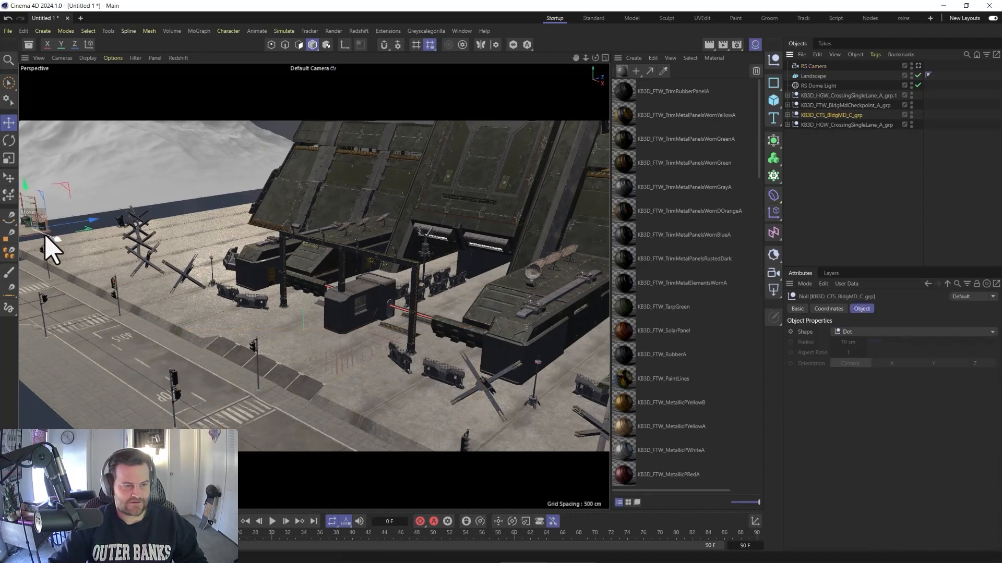
pyautogui.moveTo(45, 242); pyautogui.dragTo(493, 457)
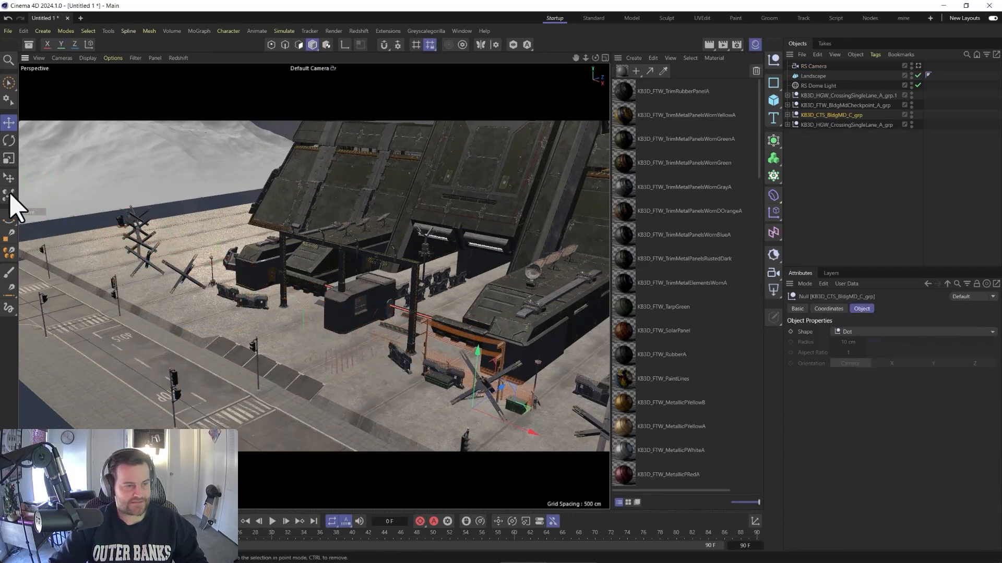
# Use the Place tool to set the KB3D_CTS_BldgMD_C_grp group on the ground by the crossed barricades beside the road
pyautogui.click(8, 178)
pyautogui.moveTo(90, 270); pyautogui.dragTo(443, 318)
pyautogui.keyDown('alt'); pyautogui.moveTo(443, 318); pyautogui.dragTo(395, 270, button='middle'); pyautogui.keyUp('alt')
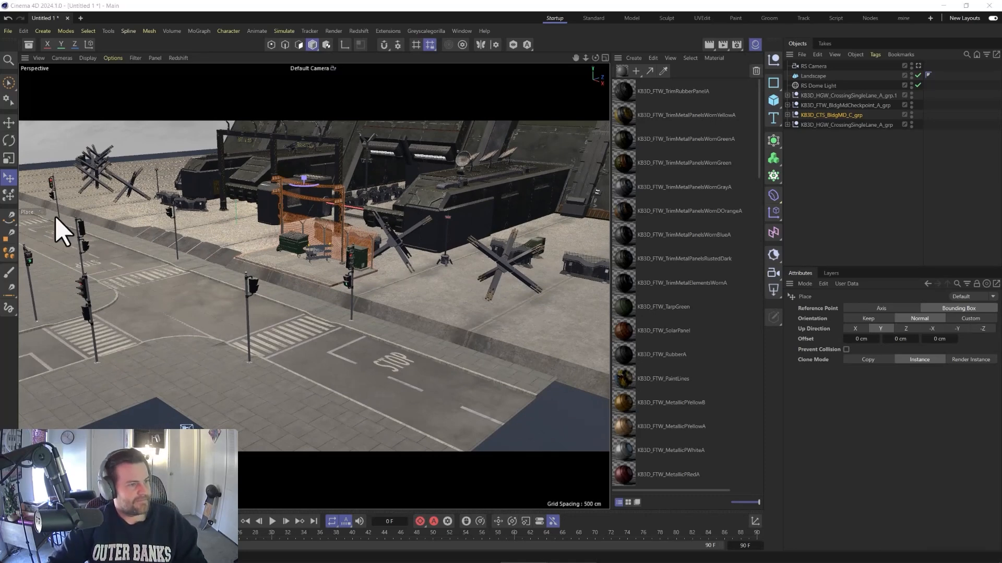
pyautogui.click(832, 115)
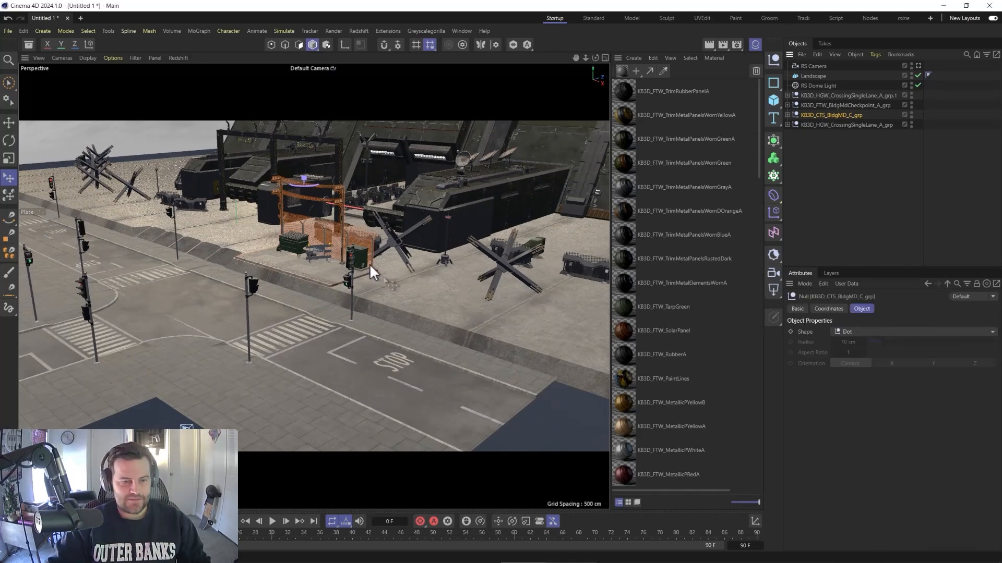
pyautogui.moveTo(426, 305); pyautogui.dragTo(456, 311)
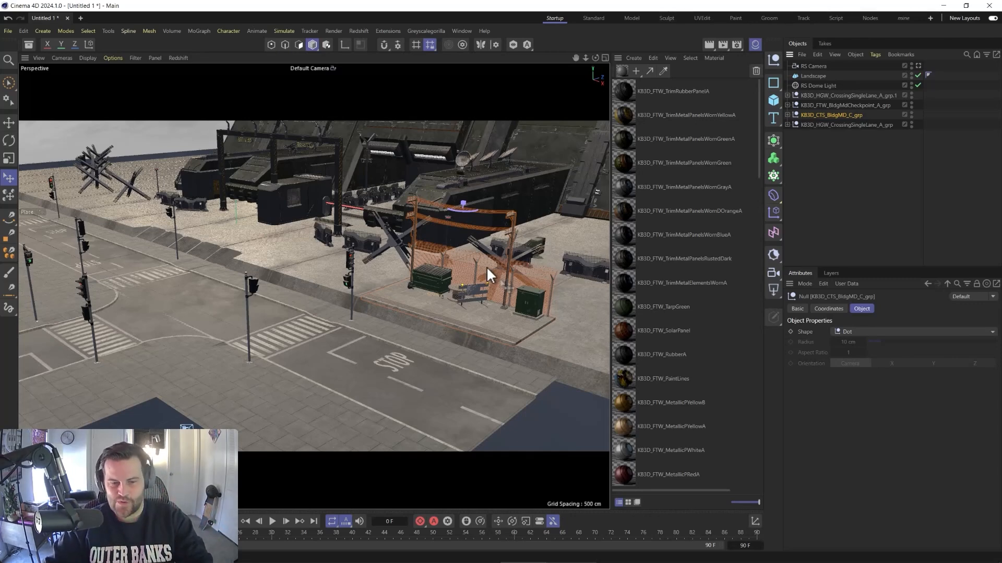
# Delete both electric pole objects and the road-closed barrier from the KB3D_CTS_BldgMD_C_grp group
pyautogui.scroll(5, 480, 279)
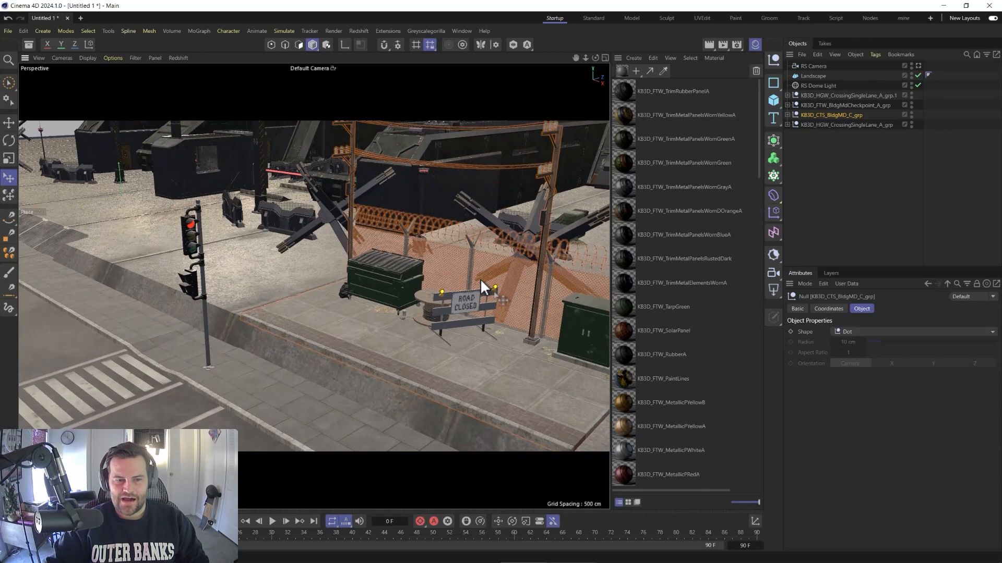
pyautogui.scroll(-2, 480, 278)
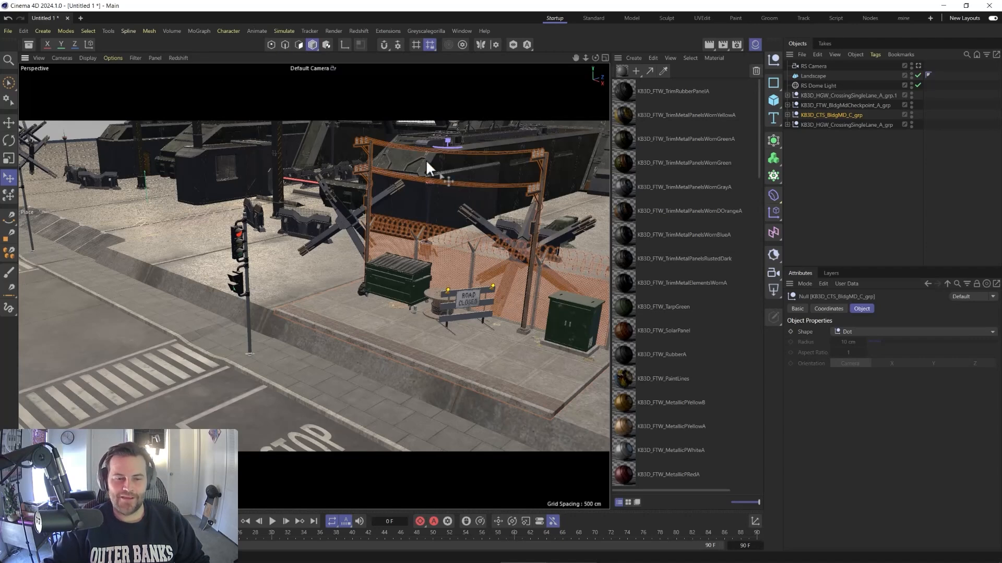
pyautogui.click(787, 115)
pyautogui.click(853, 125)
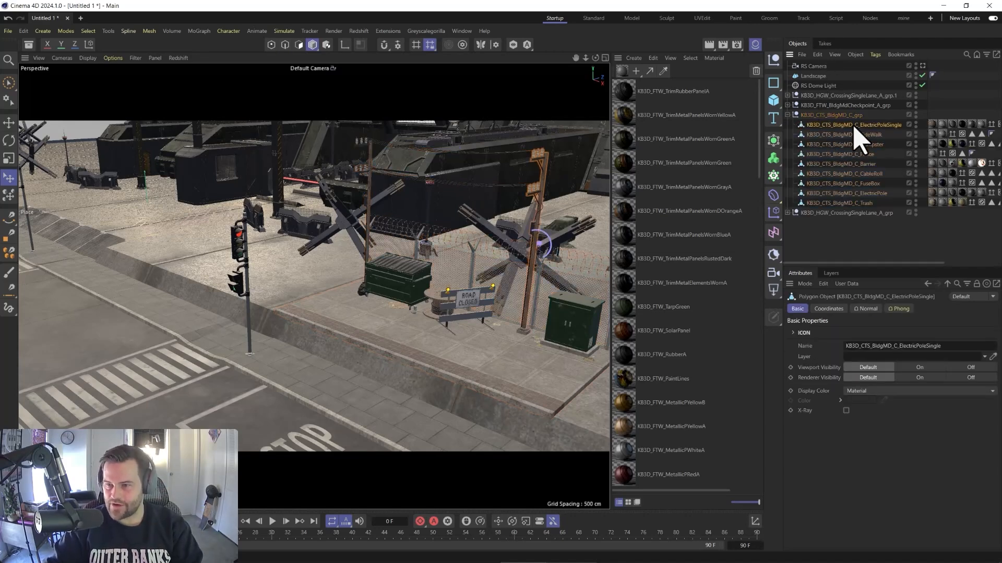
pyautogui.keyDown('ctrl'); pyautogui.click(855, 194); pyautogui.keyUp('ctrl')
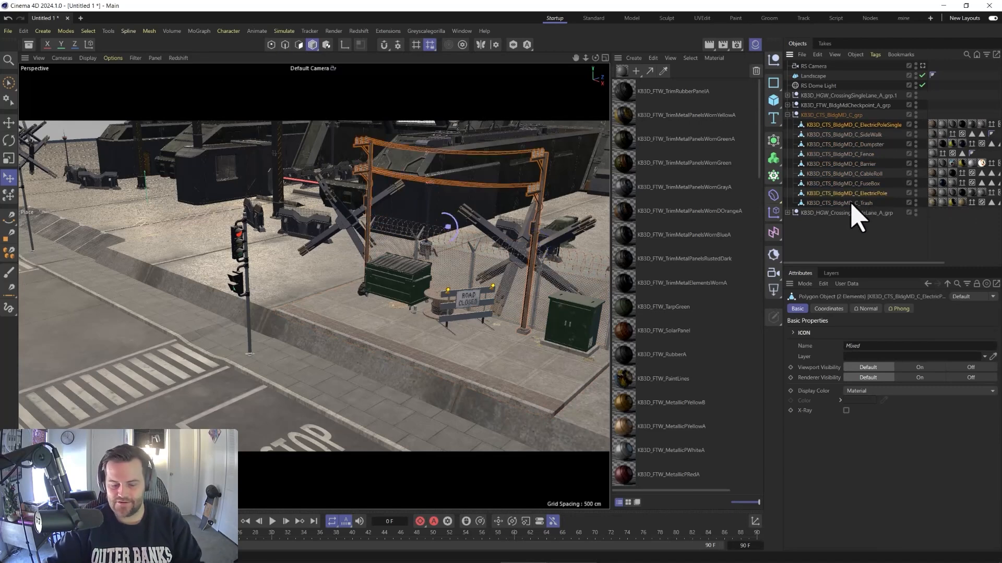
pyautogui.press('Delete')
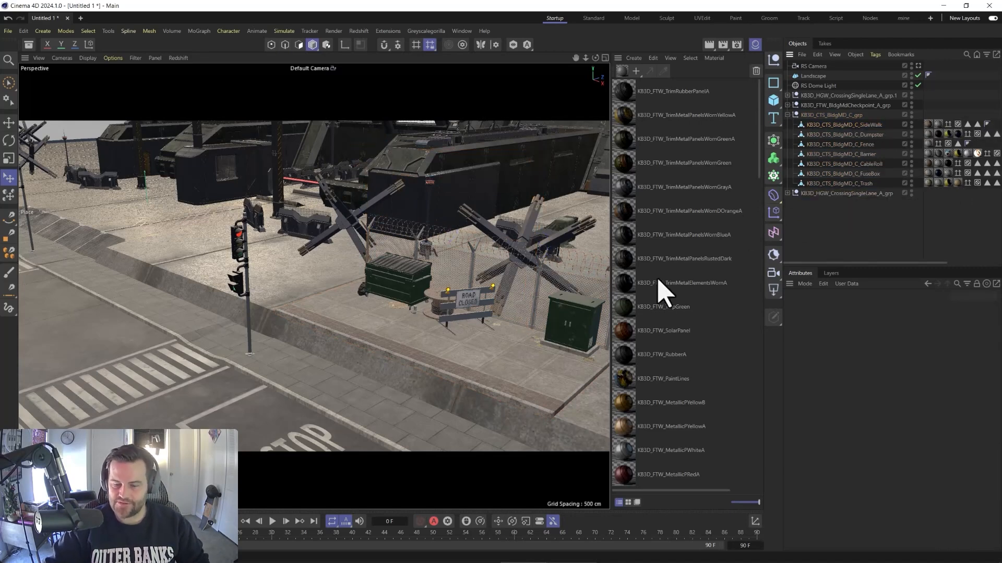
pyautogui.click(464, 302)
pyautogui.press('Delete')
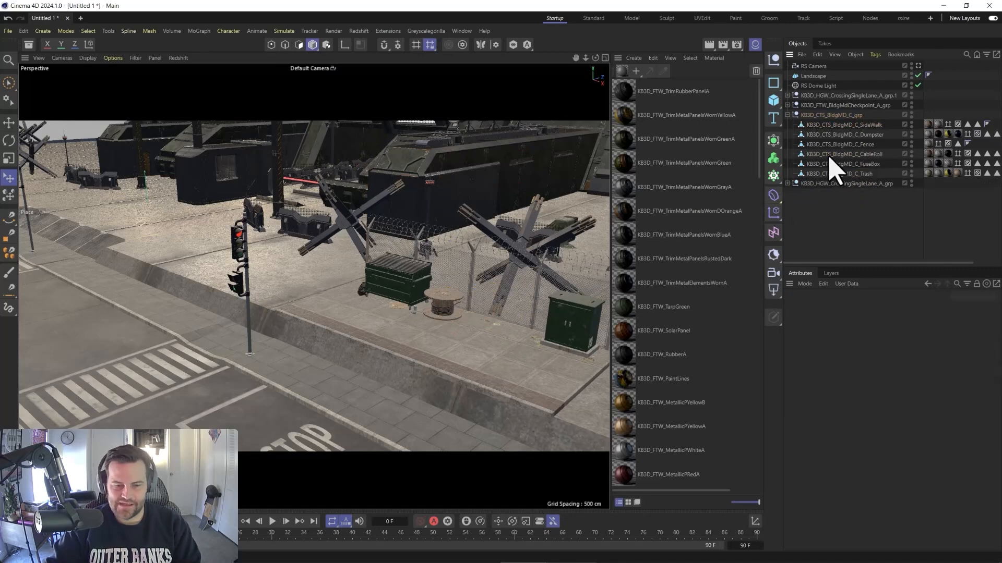
# Take the CableRoll out of the KB3D_CTS_BldgMD_C_grp group and place it on the road near the zebra crossing
pyautogui.click(445, 298)
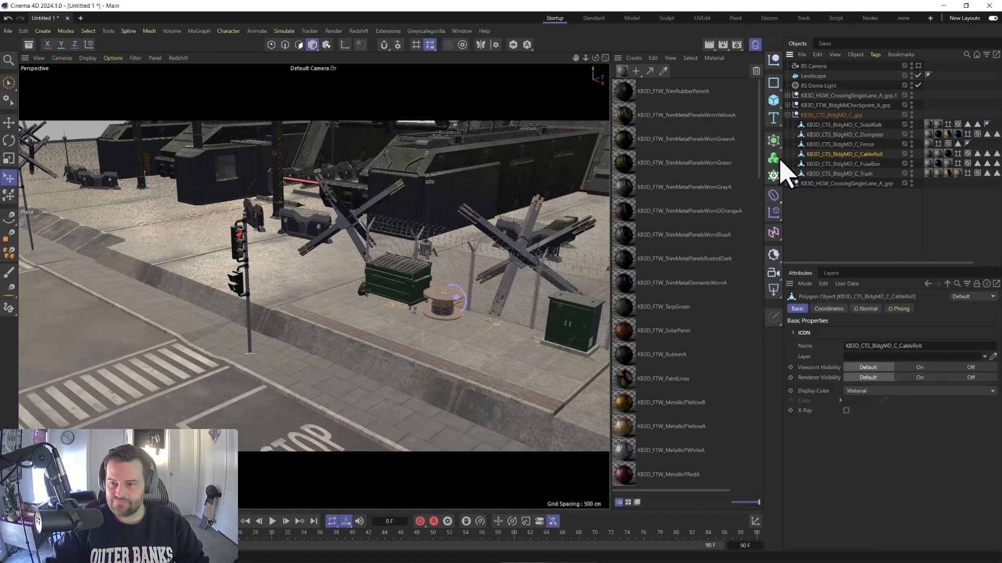
pyautogui.moveTo(833, 215); pyautogui.dragTo(832, 216)
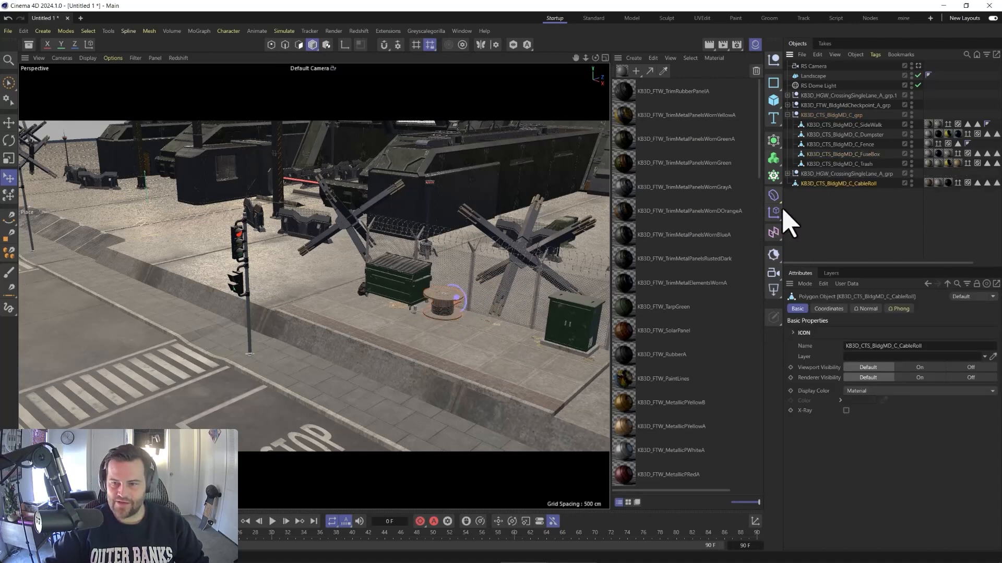
pyautogui.moveTo(218, 390); pyautogui.dragTo(112, 334)
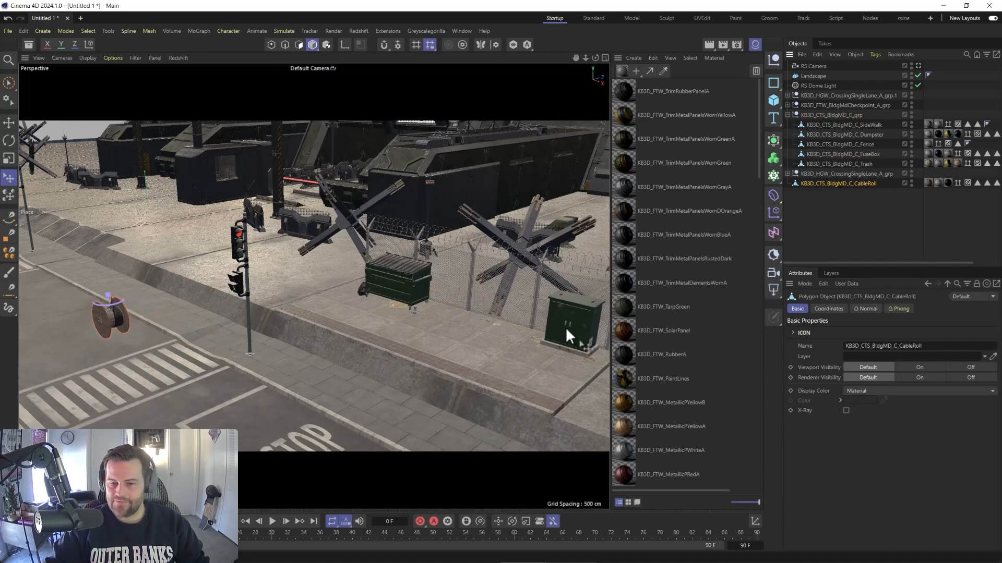
# Try the FuseBox on the road outside its group, and delete it along with the group's SideWalk object
pyautogui.click(856, 154)
pyautogui.moveTo(823, 173); pyautogui.dragTo(826, 198)
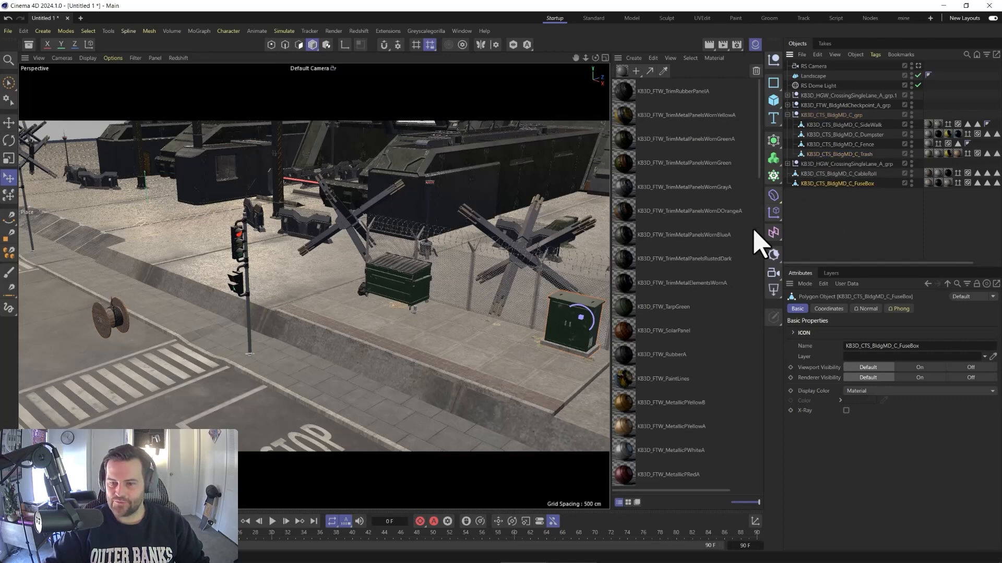
pyautogui.click(234, 412)
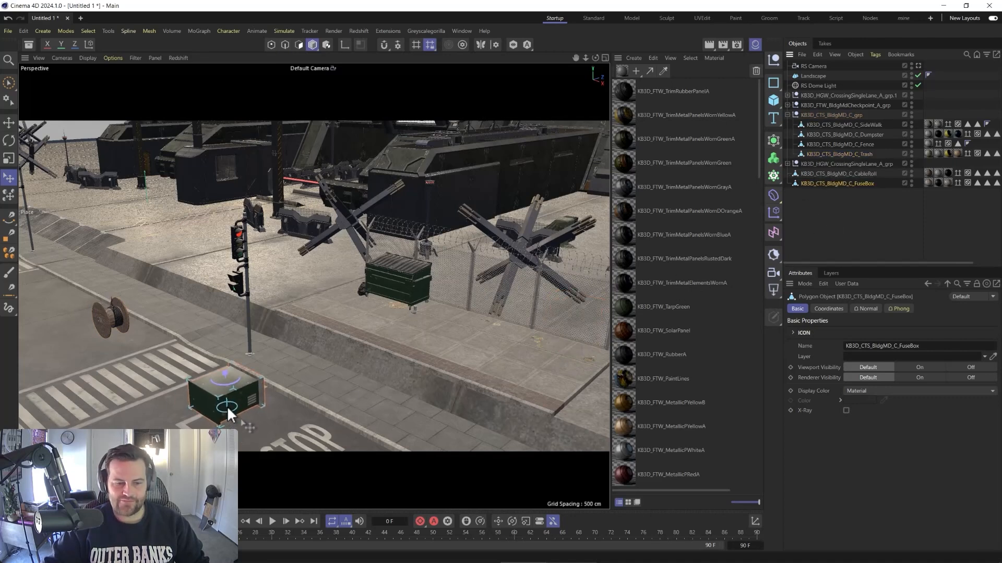
pyautogui.press('Delete')
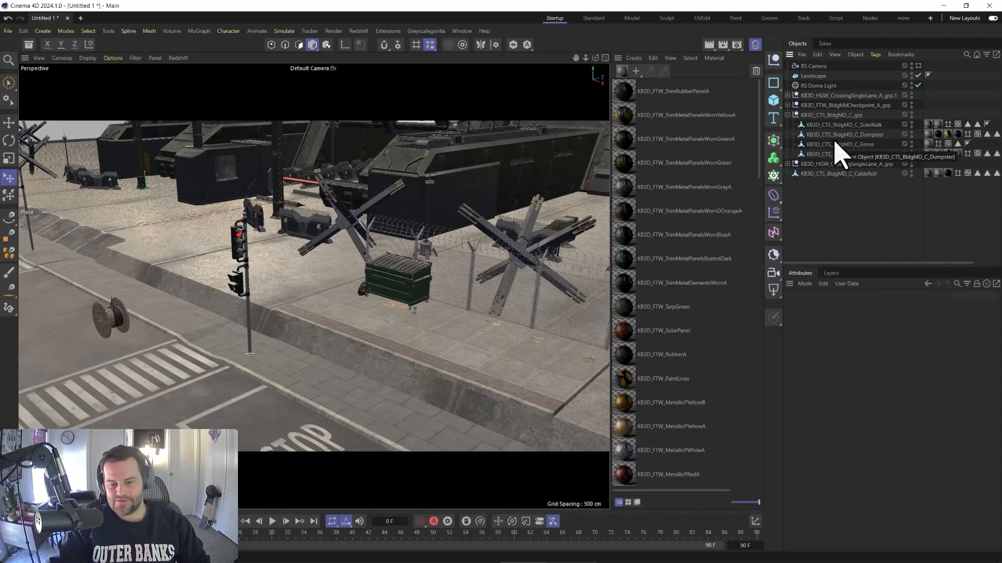
pyautogui.click(832, 125)
pyautogui.press('Delete')
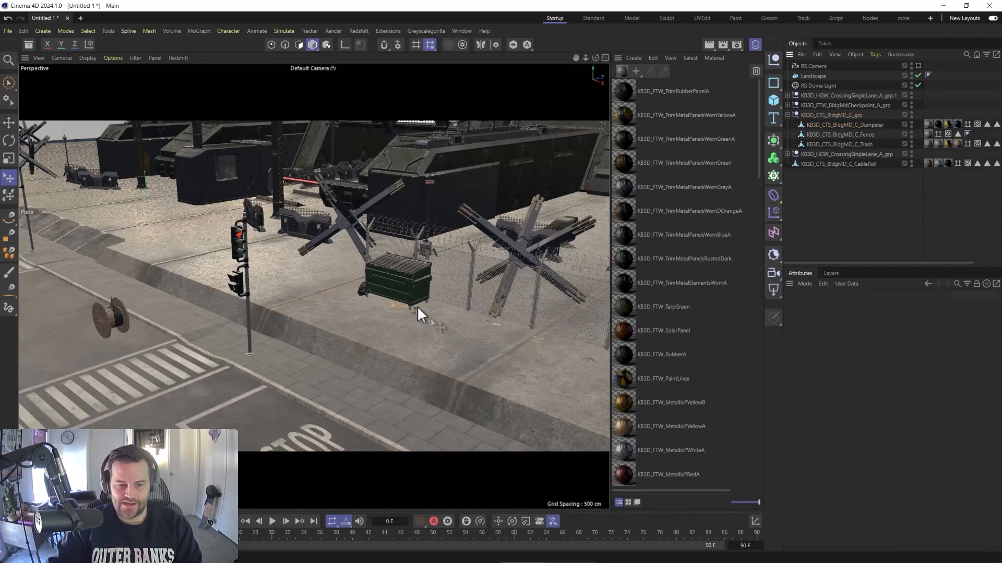
# Place the remaining fence, dumpster and trash group on the ground closer to the curb, undoing the last shift
pyautogui.click(809, 116)
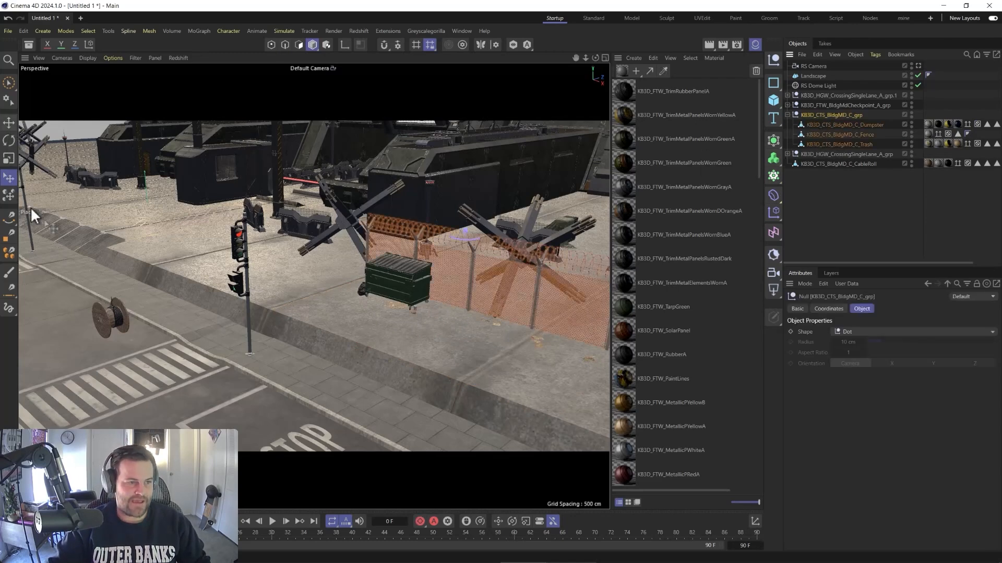
pyautogui.moveTo(449, 347); pyautogui.dragTo(425, 328)
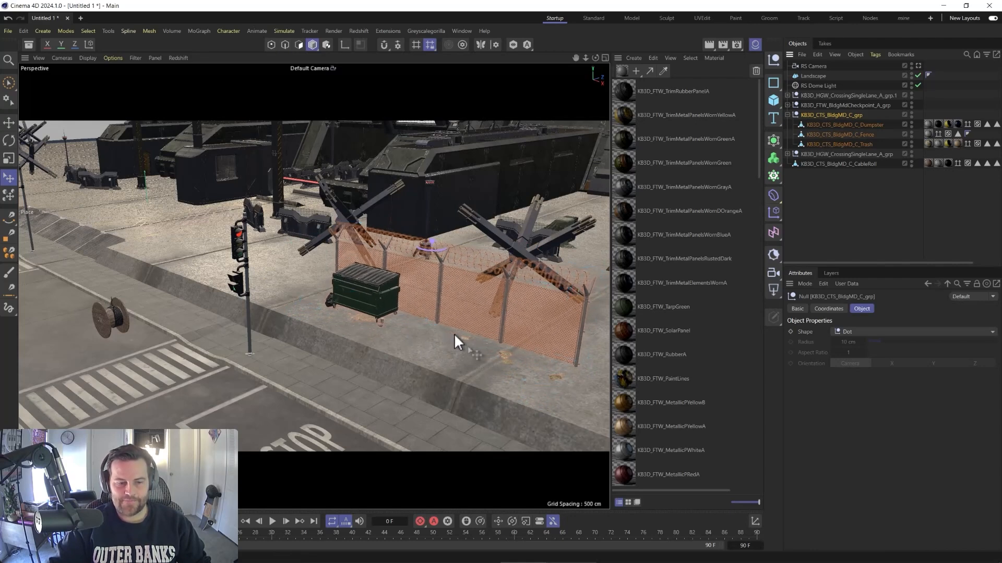
pyautogui.hotkey('ctrl', 'z')
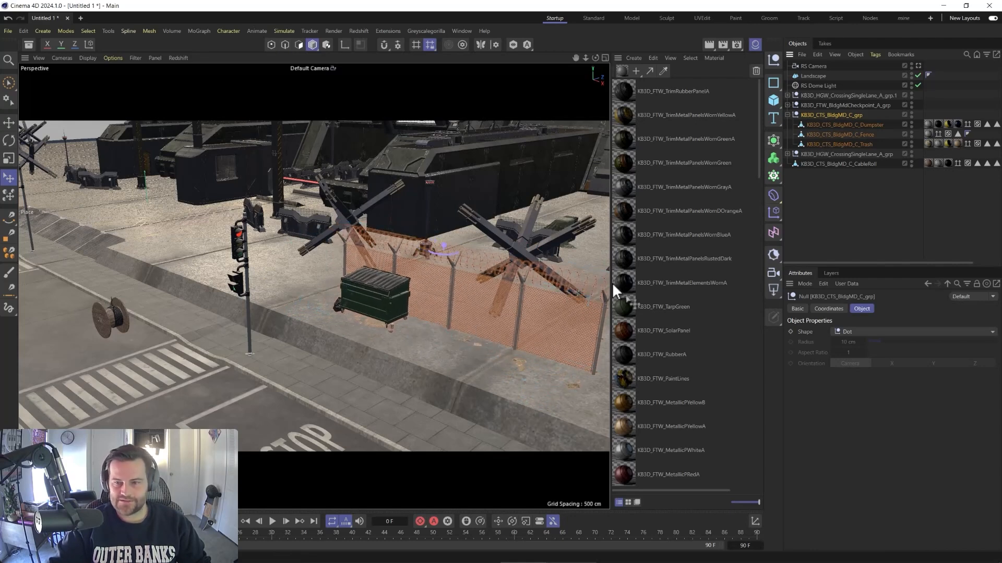
# Put the fence group inside a Cloner in Linear mode and set its P.Y step to 0 cm
pyautogui.keyDown('alt'); pyautogui.click(774, 176); pyautogui.keyUp('alt')
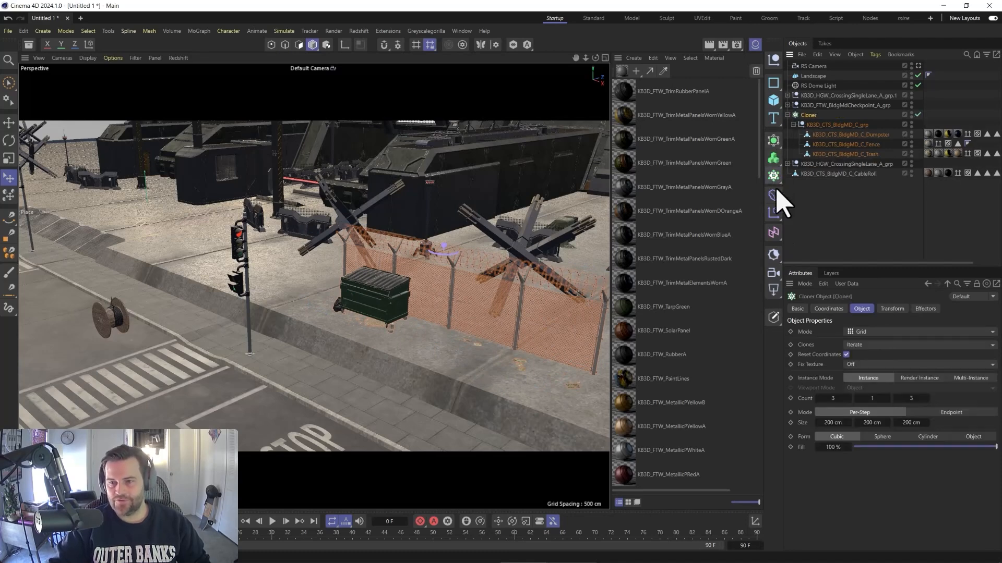
pyautogui.click(866, 332)
pyautogui.click(861, 355)
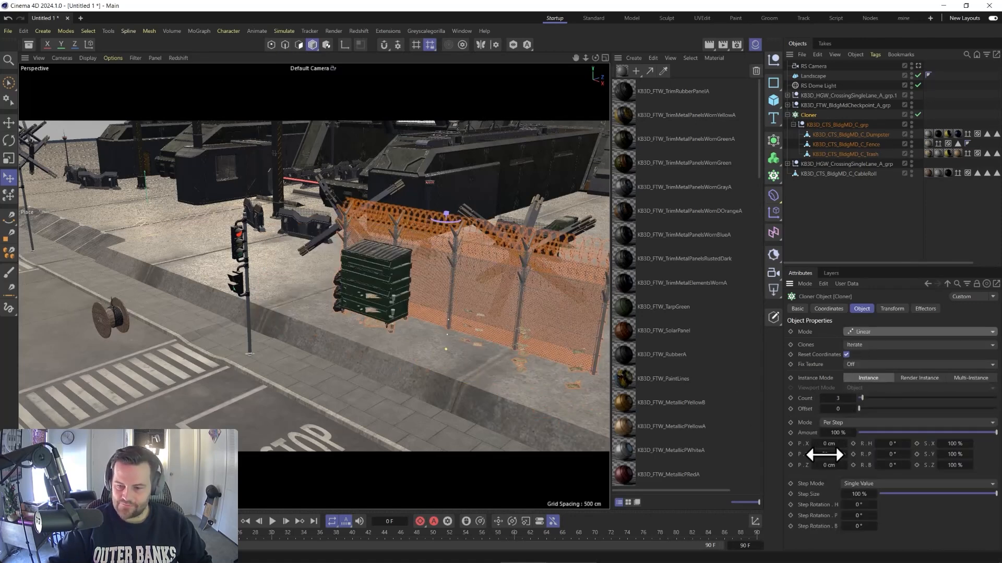
pyautogui.moveTo(825, 454); pyautogui.dragTo(828, 455)
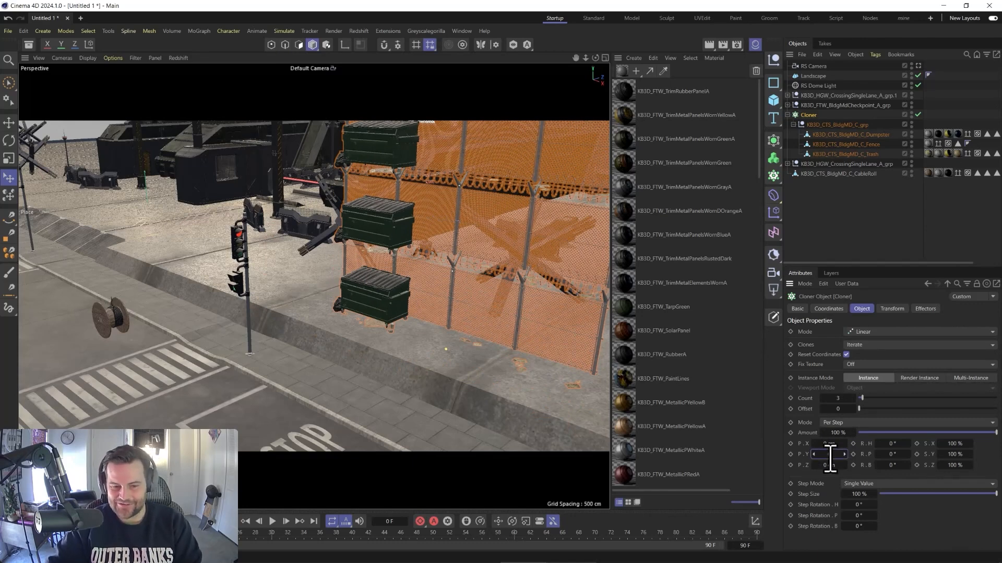
pyautogui.press('Return')
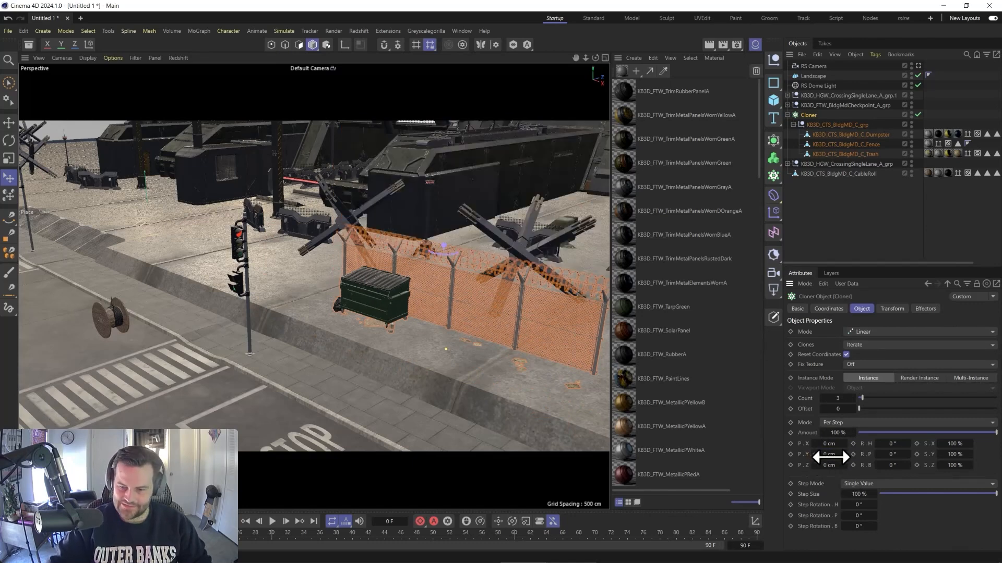
# Try a P.Z step on the cloner, reset it to 0 cm, and set P.X to -932 cm to line up the fences
pyautogui.moveTo(827, 465); pyautogui.dragTo(835, 464)
pyautogui.click(829, 465)
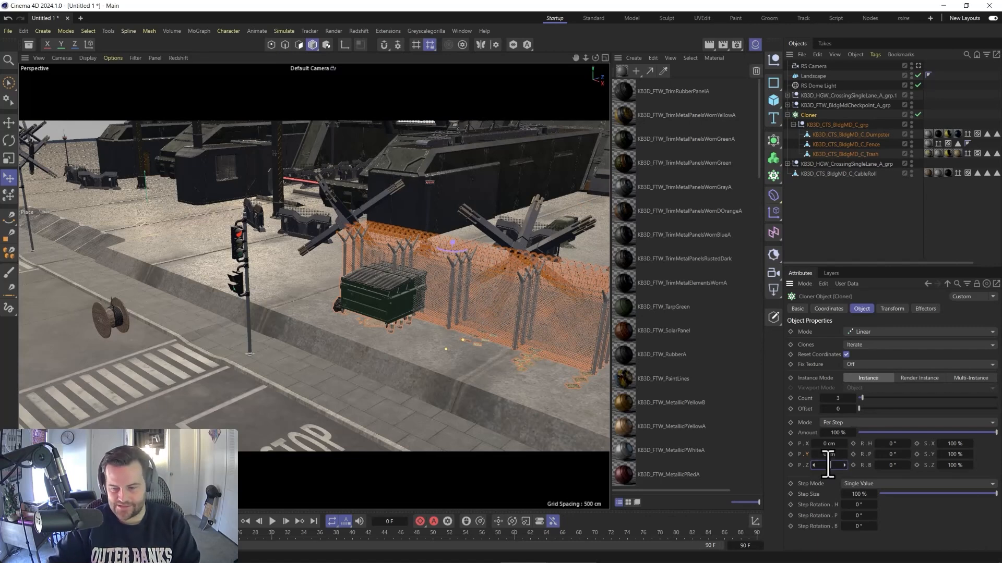
pyautogui.write('0')
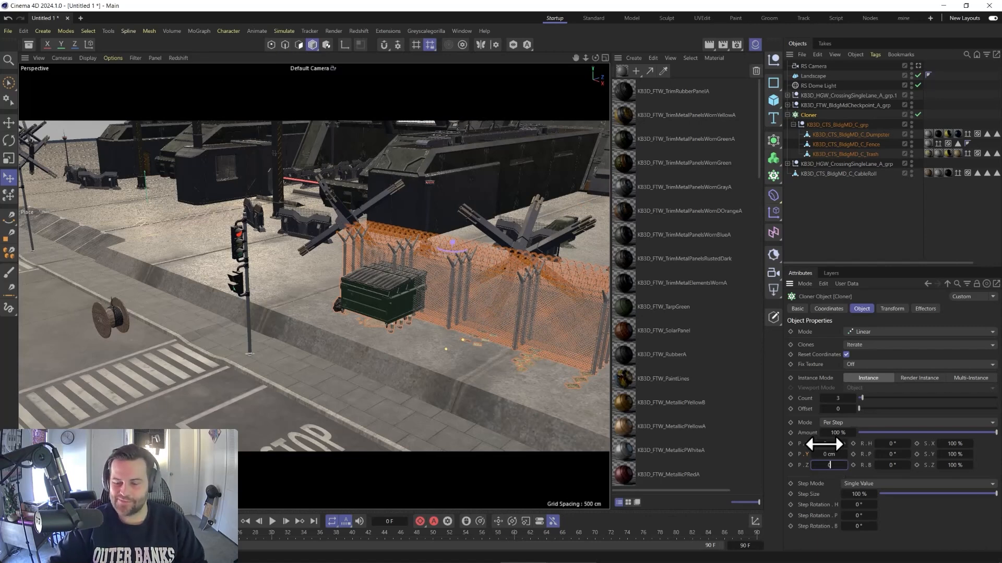
pyautogui.press('Return')
pyautogui.moveTo(824, 444); pyautogui.dragTo(690, 443)
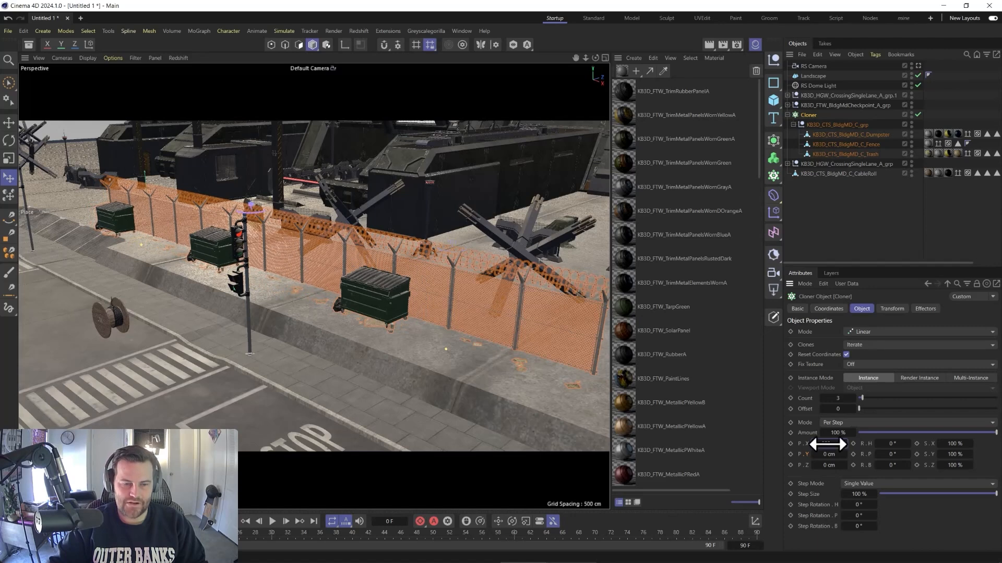
# Switch the cloner to Multi-Instance mode and raise its count to 9
pyautogui.click(854, 398)
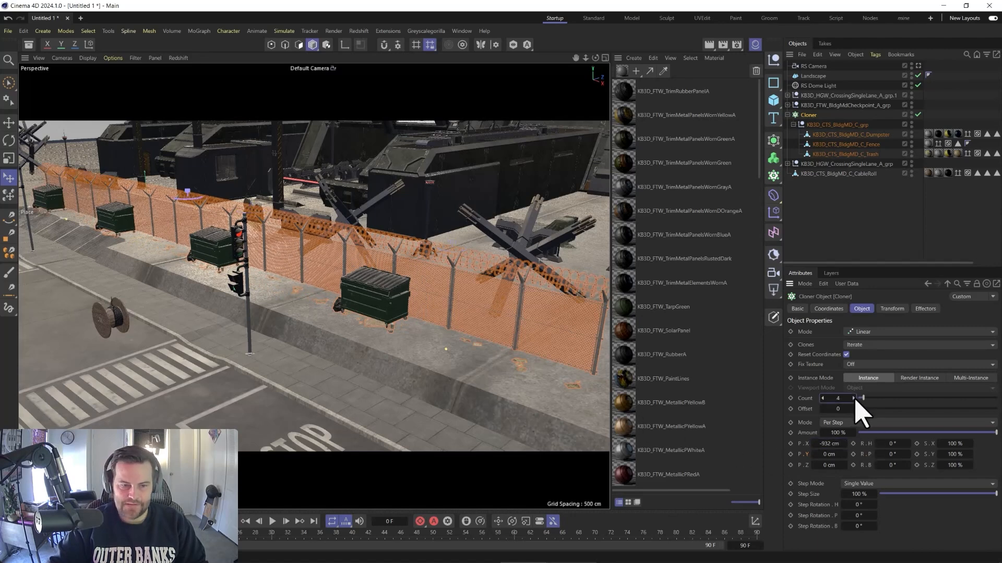
pyautogui.click(971, 378)
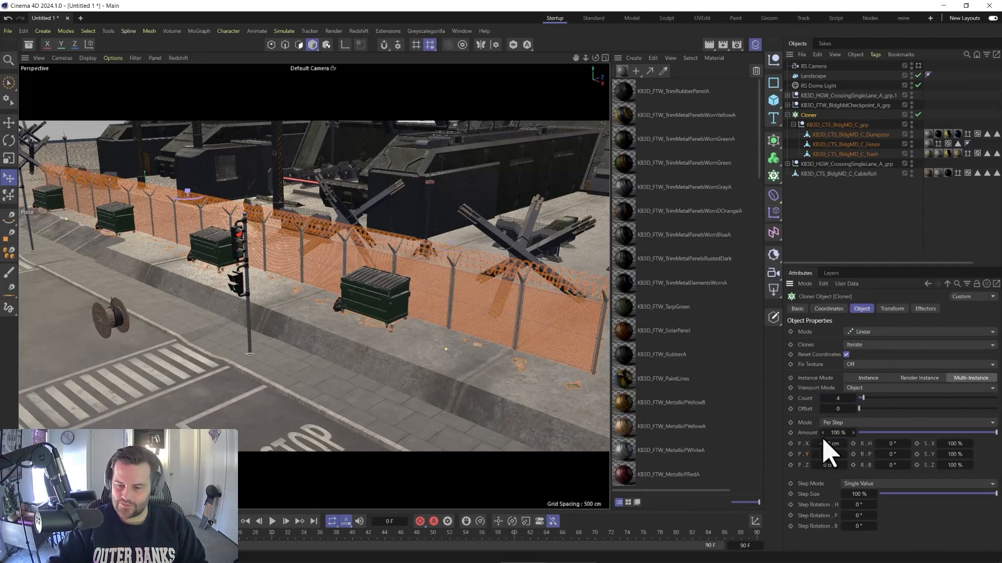
pyautogui.click(854, 398)
pyautogui.click(854, 398)
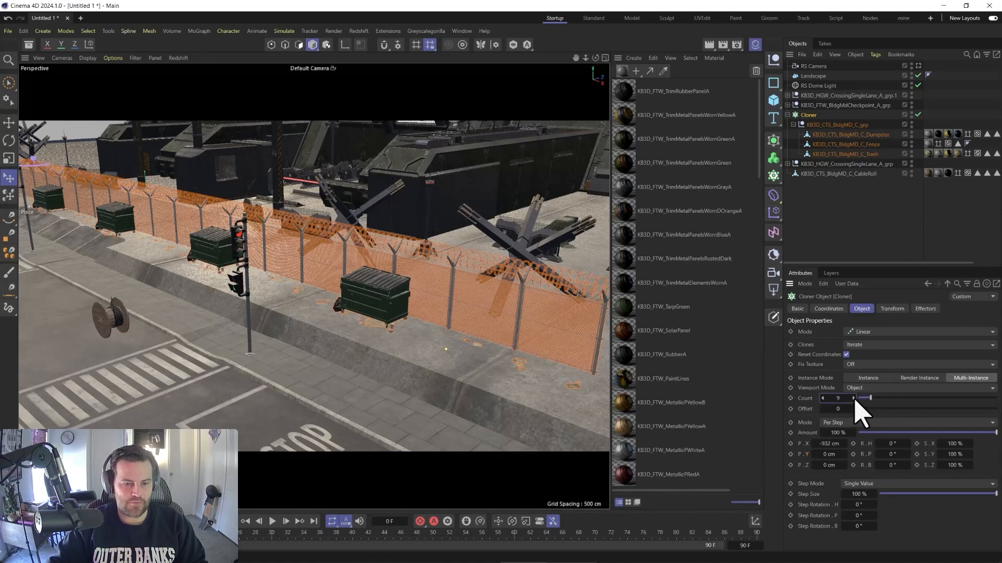
# In the top view, move the cloner about 1177 cm along X beside the road, and return to the RS Camera view
pyautogui.middleClick(465, 325)
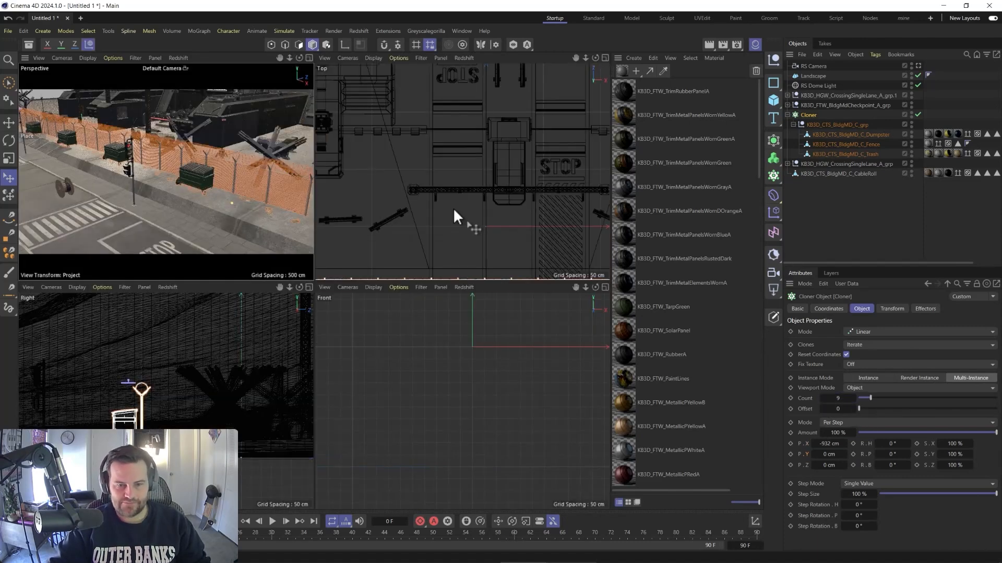
pyautogui.middleClick(454, 211)
pyautogui.press('e')
pyautogui.scroll(-10, 449, 313)
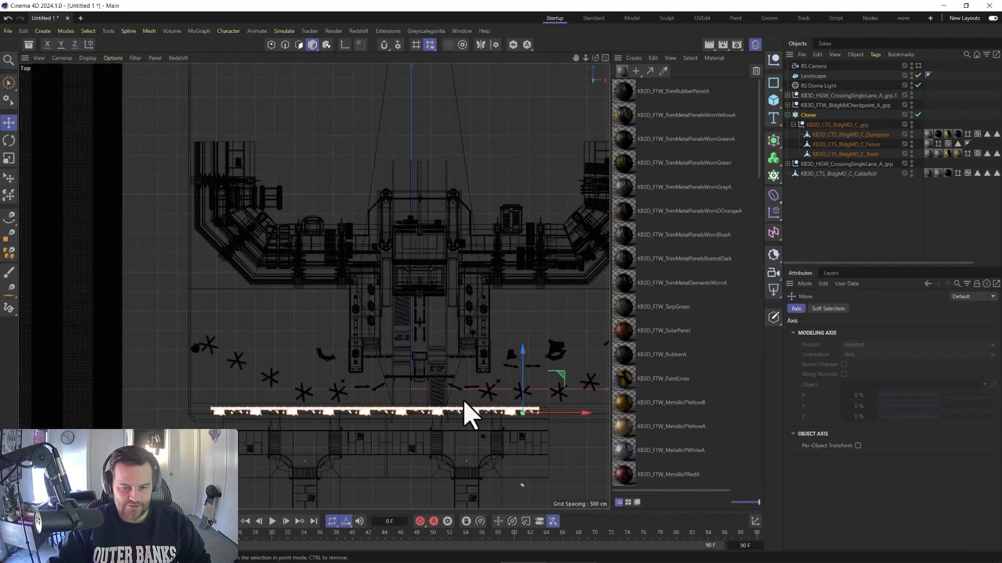
pyautogui.moveTo(551, 420); pyautogui.dragTo(600, 416)
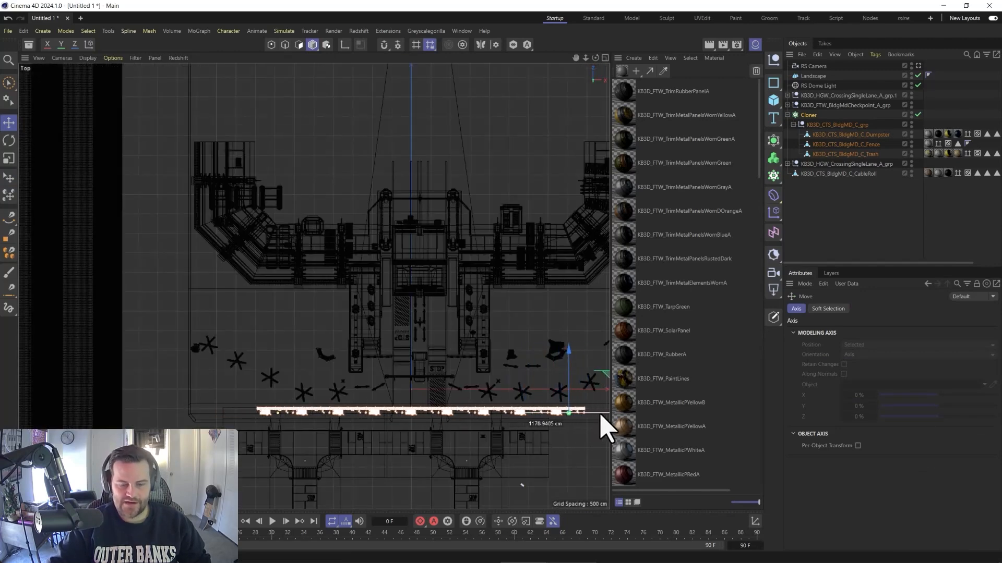
pyautogui.middleClick(389, 409)
pyautogui.middleClick(219, 224)
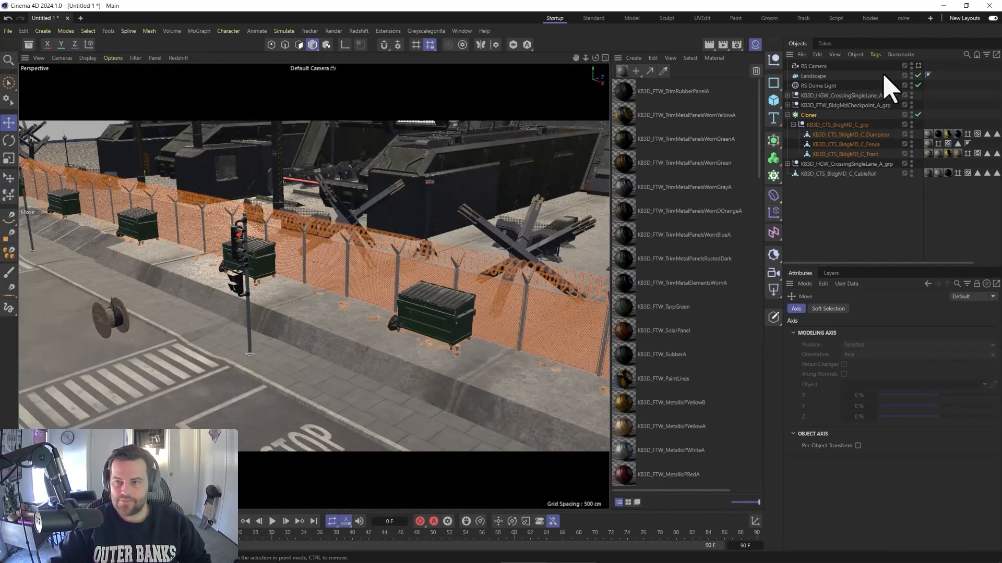
pyautogui.click(918, 66)
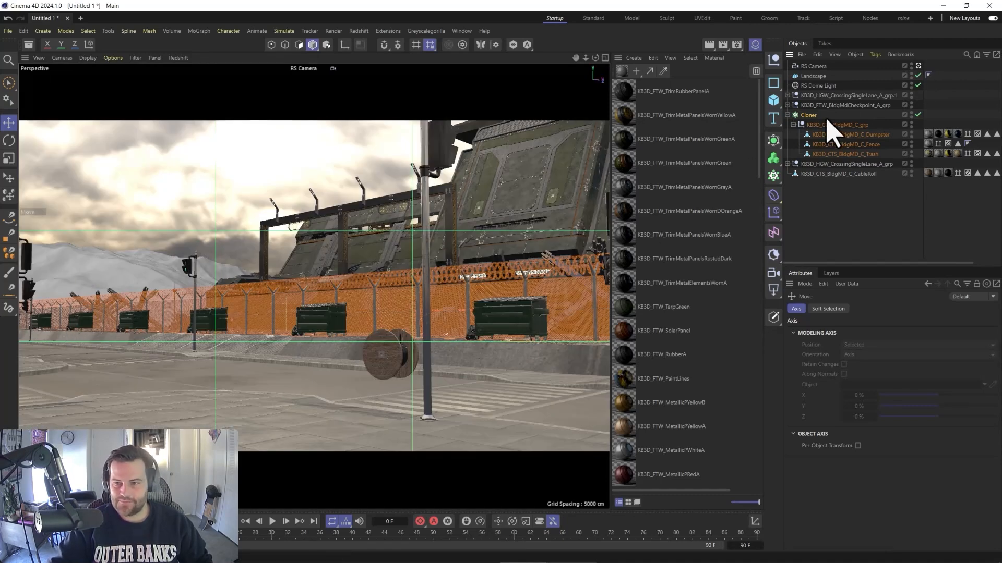
# Add two copies of the fence group without the dumpster inside the cloner
pyautogui.click(848, 135)
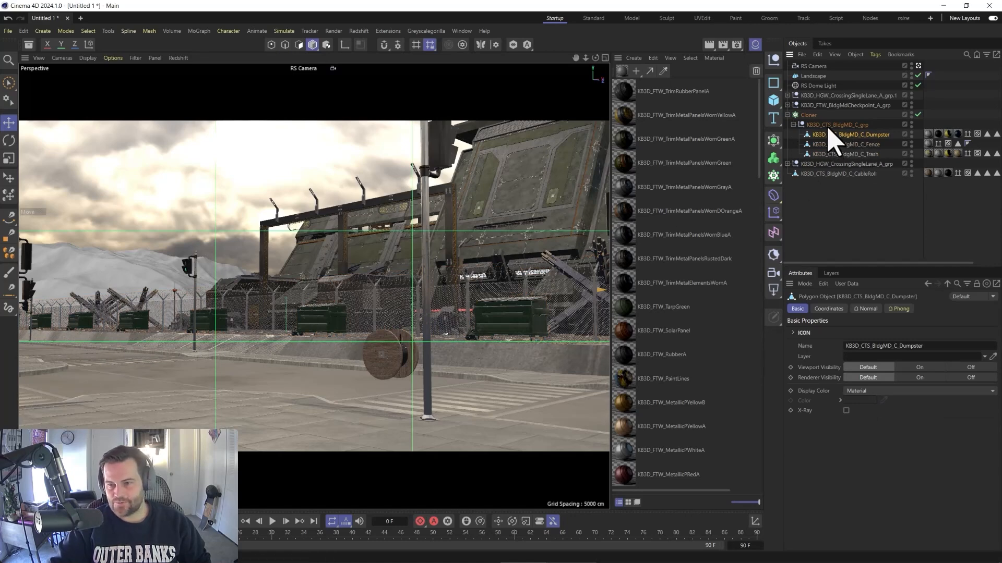
pyautogui.keyDown('ctrl'); pyautogui.moveTo(825, 123); pyautogui.dragTo(823, 118); pyautogui.keyUp('ctrl')
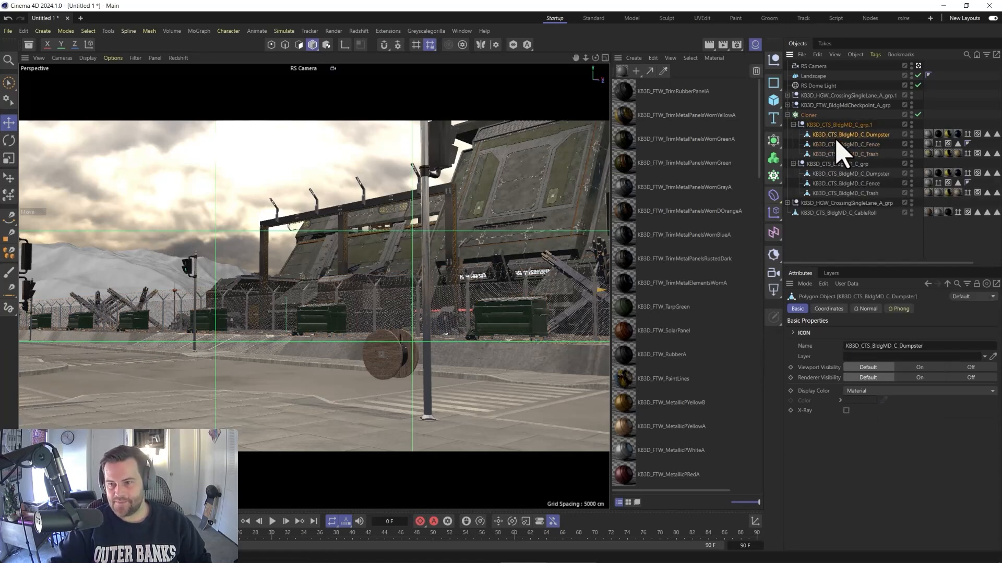
pyautogui.press('Delete')
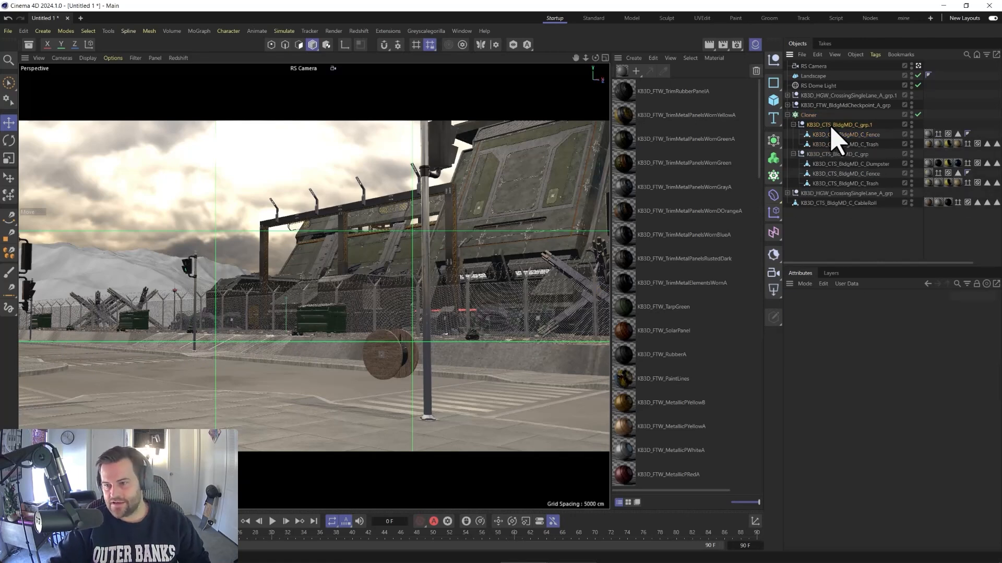
pyautogui.click(830, 125)
pyautogui.keyDown('ctrl'); pyautogui.moveTo(822, 124); pyautogui.dragTo(824, 118); pyautogui.keyUp('ctrl')
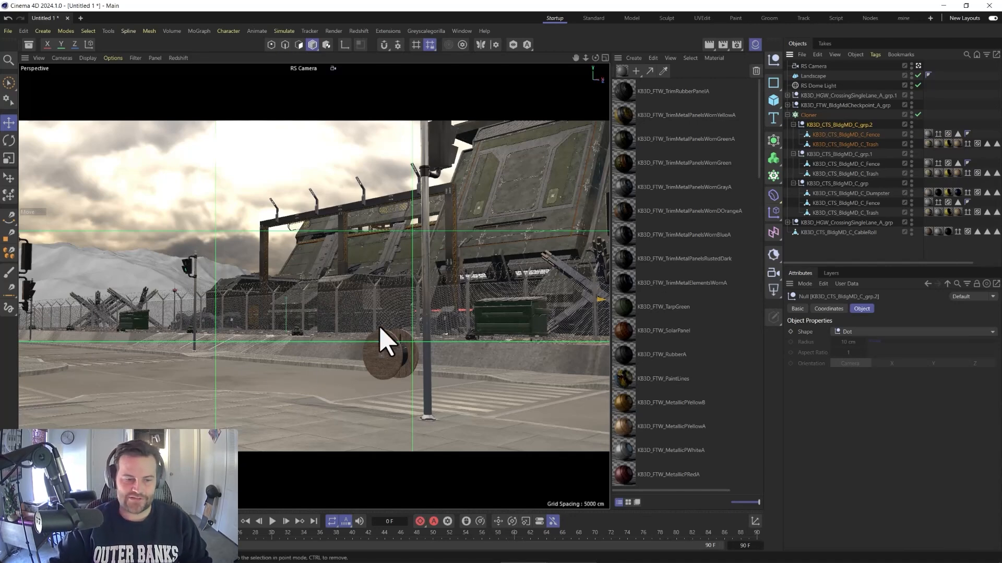
# Delete the trash from the newest fence copy, and shift the first copy's trash slightly in the top view
pyautogui.click(840, 144)
pyautogui.press('Delete')
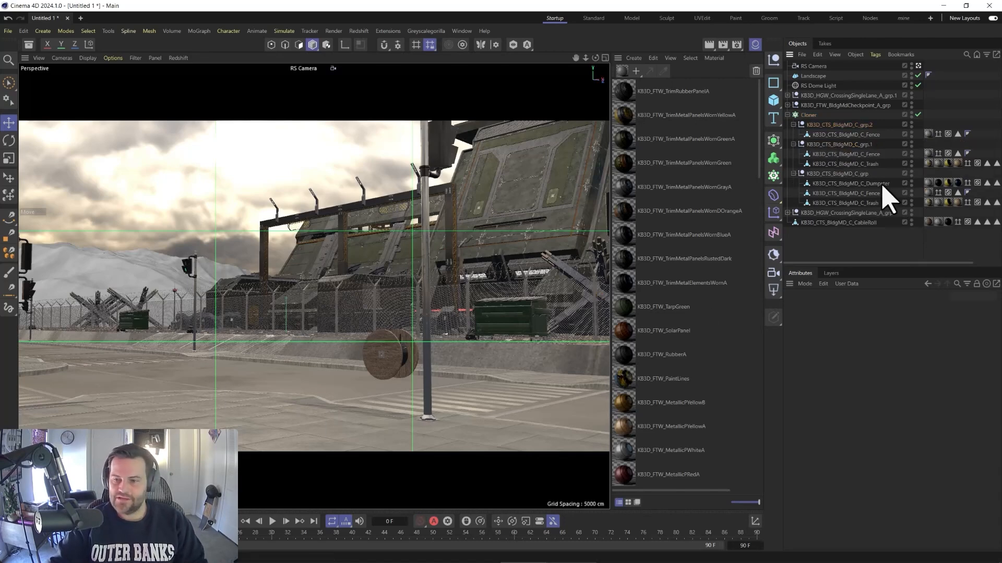
pyautogui.click(853, 164)
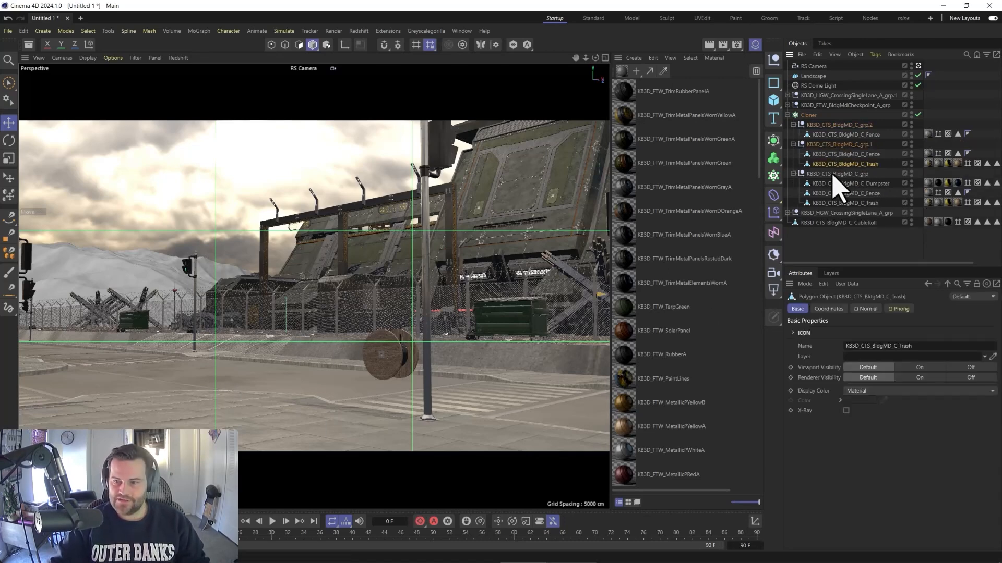
pyautogui.middleClick(281, 403)
pyautogui.press('e')
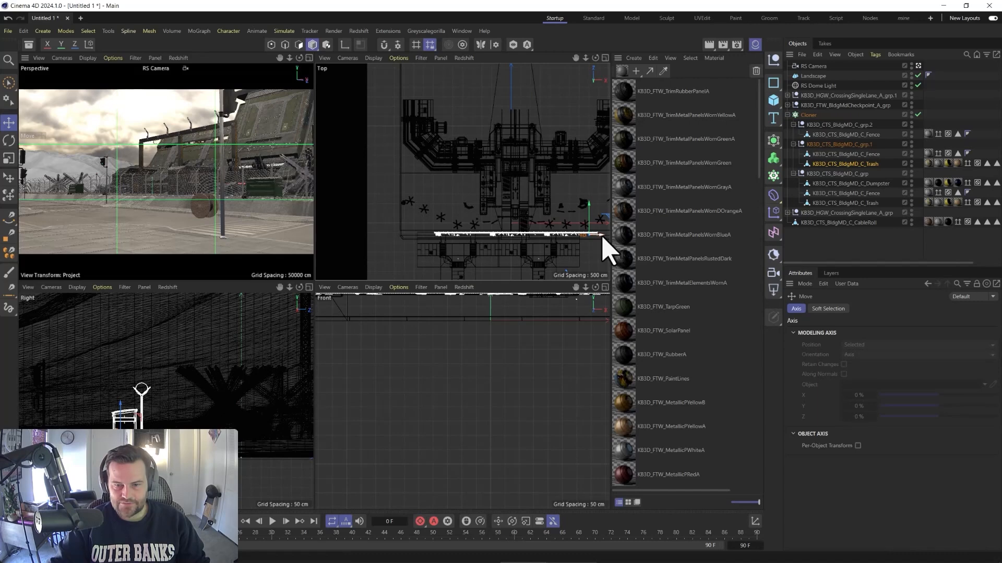
pyautogui.moveTo(600, 238); pyautogui.dragTo(593, 240)
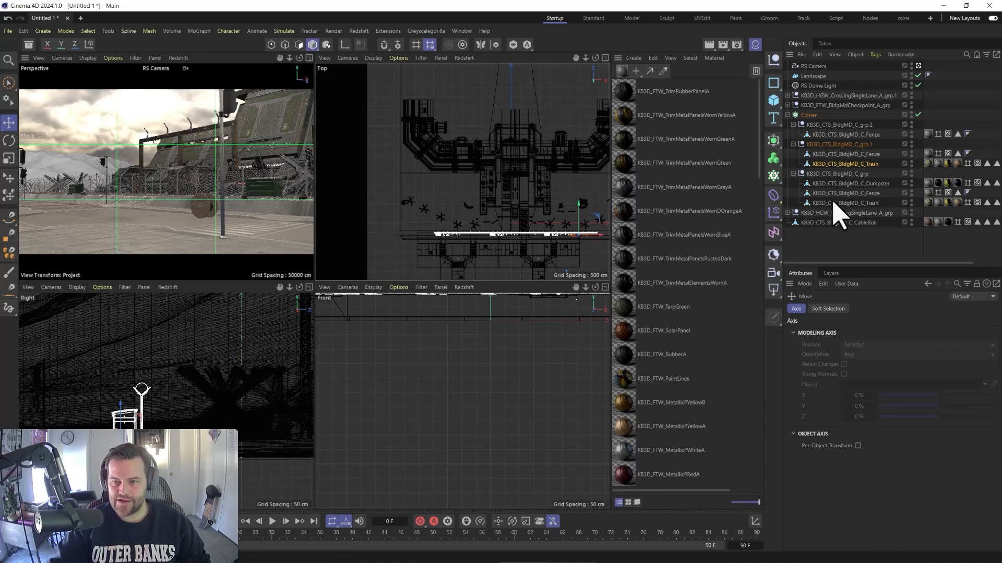
# Leave the RS Camera view and place the cable roll on the raised concrete by the fence, next to the green dumpster
pyautogui.click(823, 222)
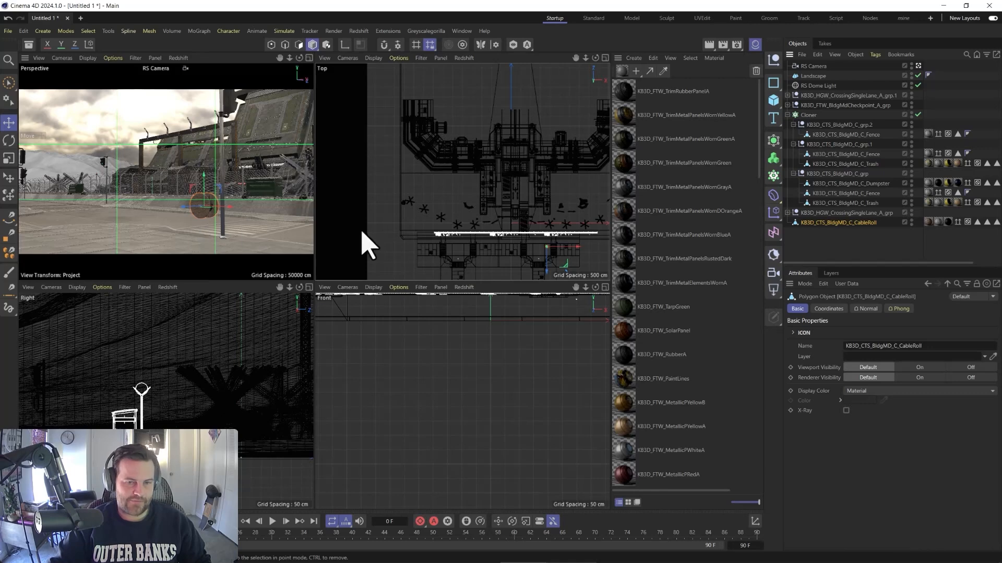
pyautogui.click(918, 66)
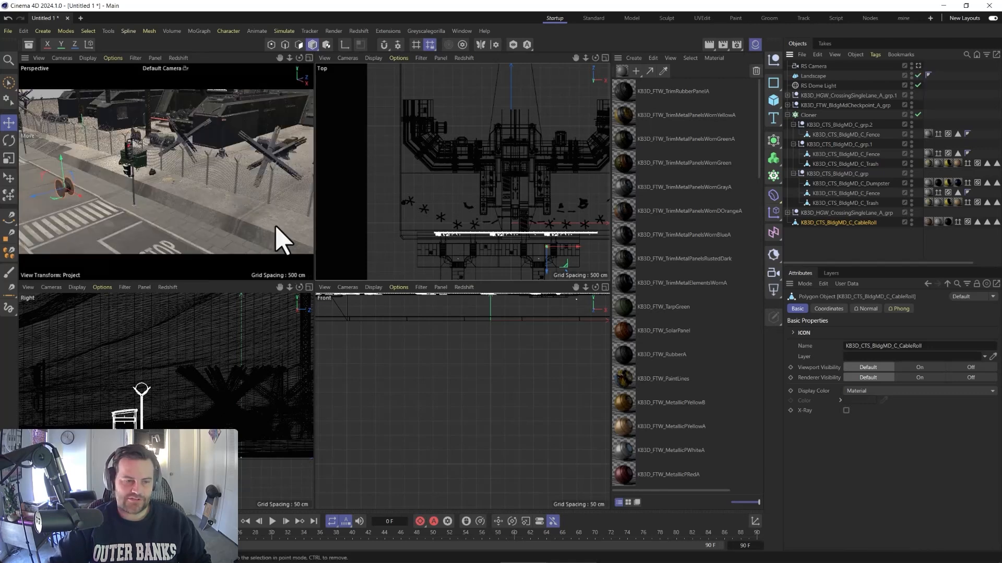
pyautogui.click(10, 177)
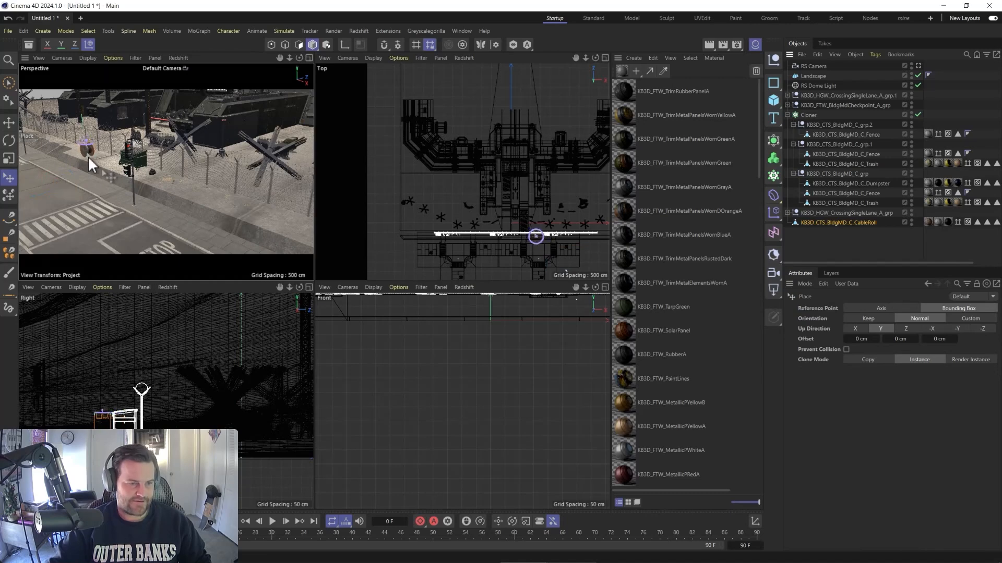
pyautogui.press('r')
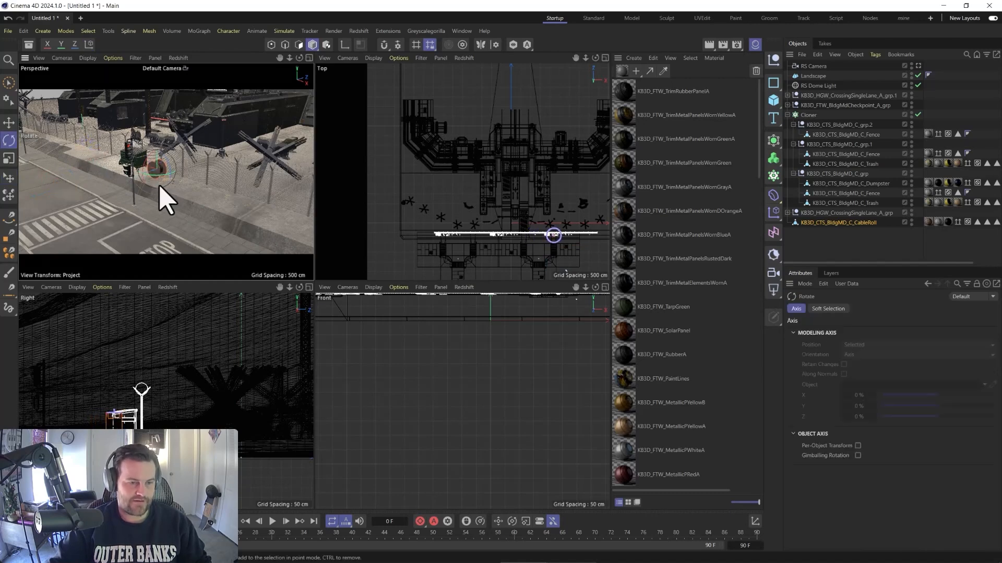
pyautogui.moveTo(147, 159)
pyautogui.mouseDown()
pyautogui.moveTo(134, 175)
pyautogui.moveTo(141, 197)
pyautogui.moveTo(139, 156)
pyautogui.mouseUp()
pyautogui.middleClick(144, 159)
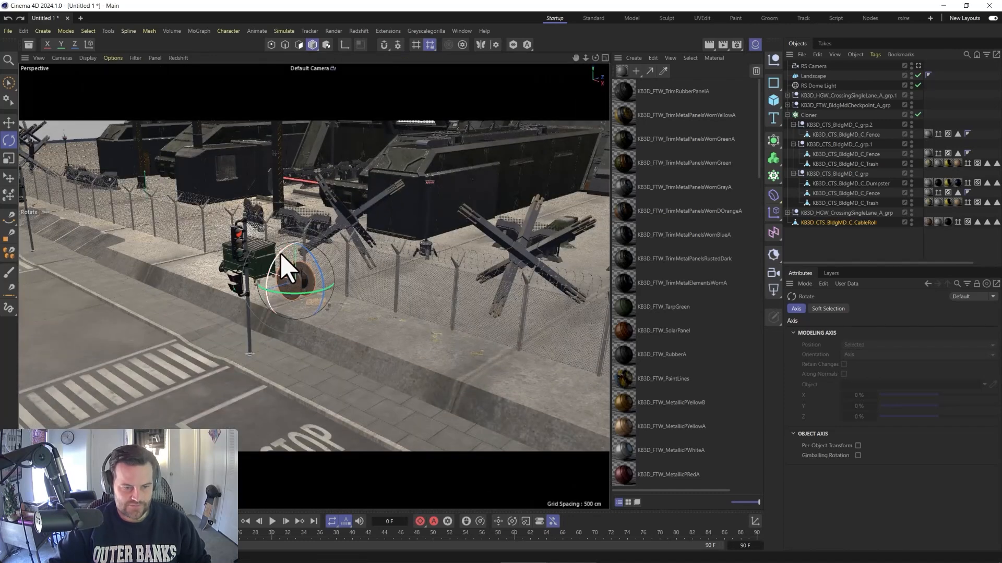
# Rotate the cable roll to lie flat, slide it along the fence beside the dumpster, and turn it in the RS Camera view
pyautogui.moveTo(279, 264); pyautogui.dragTo(304, 320)
pyautogui.press('e')
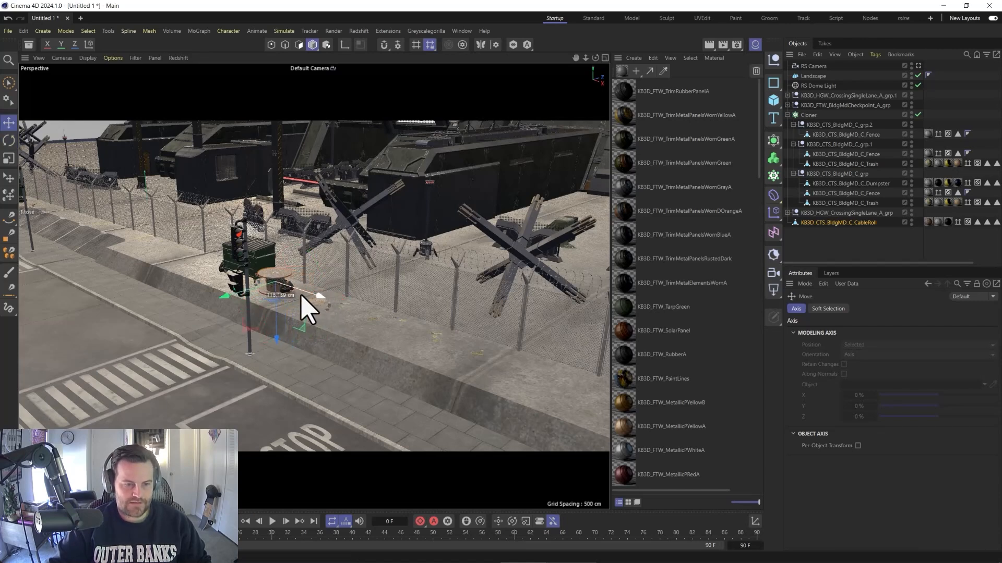
pyautogui.moveTo(308, 310); pyautogui.dragTo(340, 313)
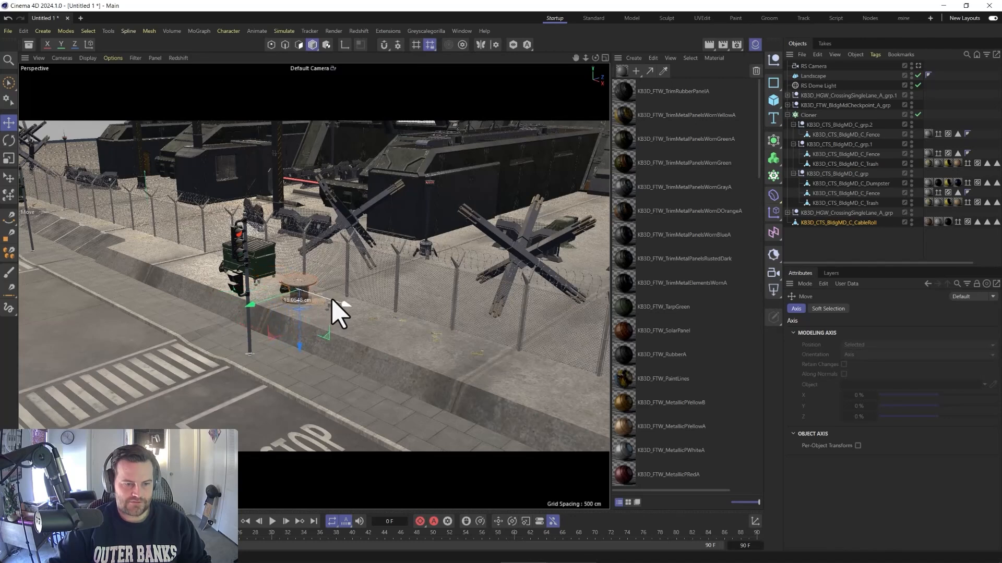
pyautogui.press('r')
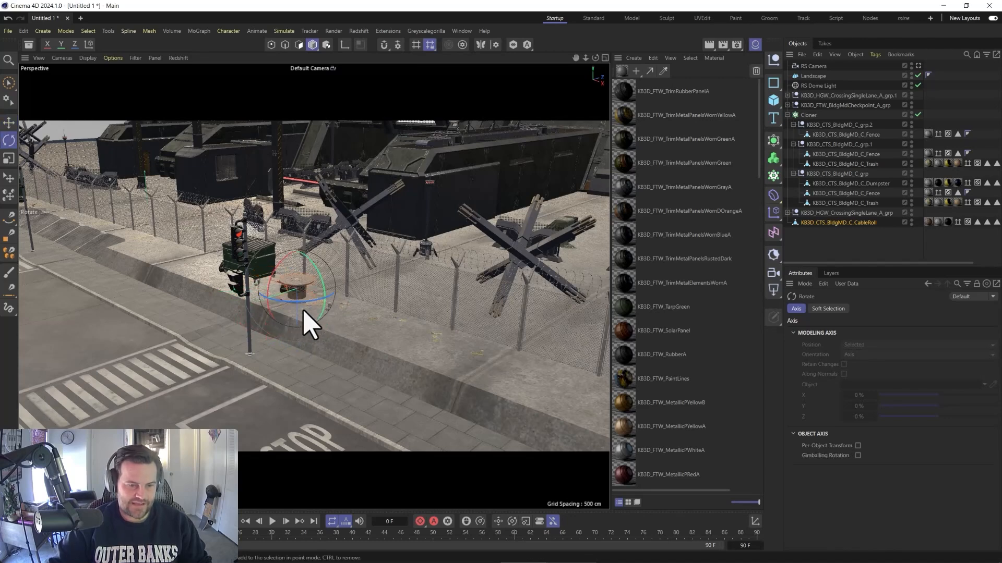
pyautogui.moveTo(311, 318); pyautogui.dragTo(409, 311)
pyautogui.press('e')
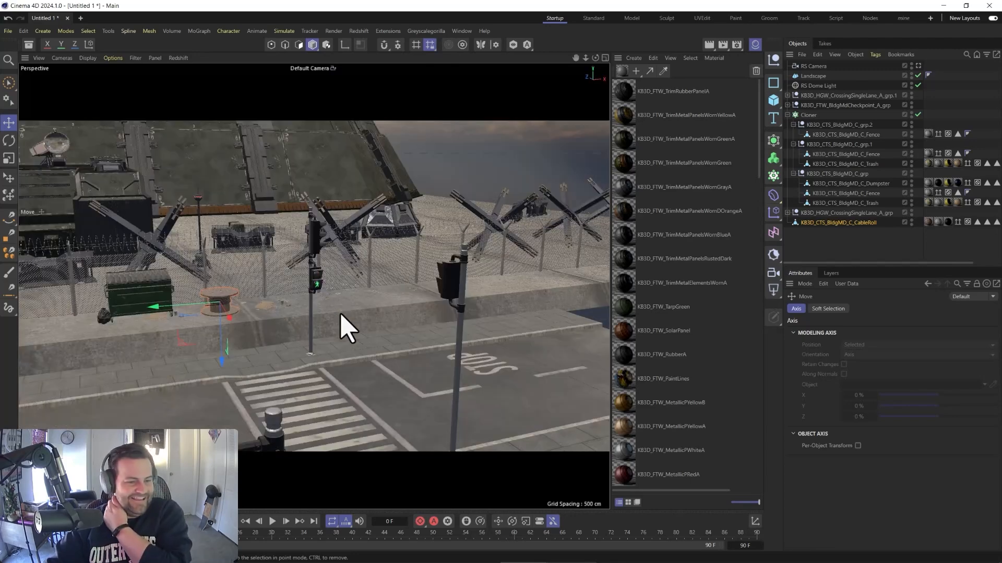
pyautogui.click(918, 66)
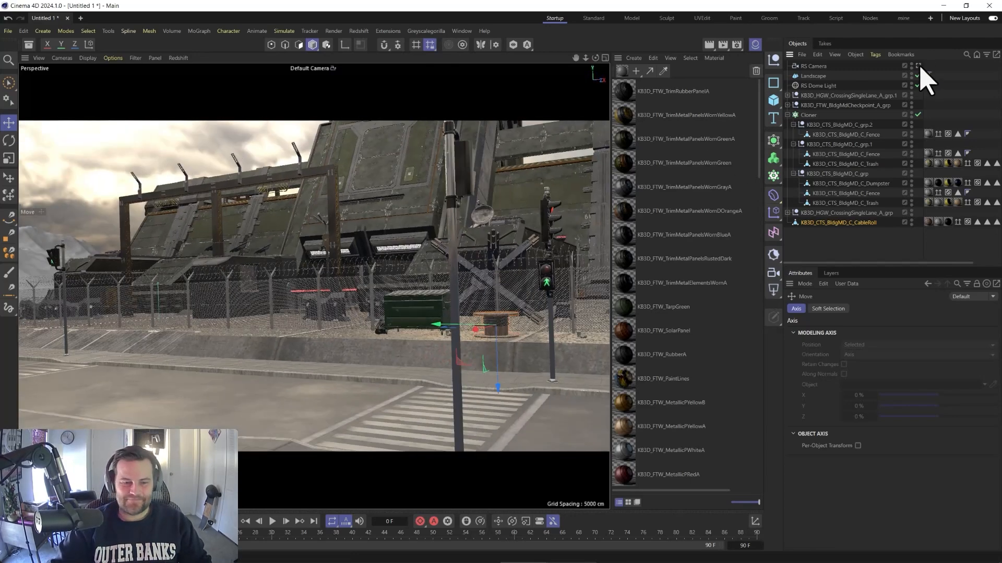
pyautogui.click(919, 66)
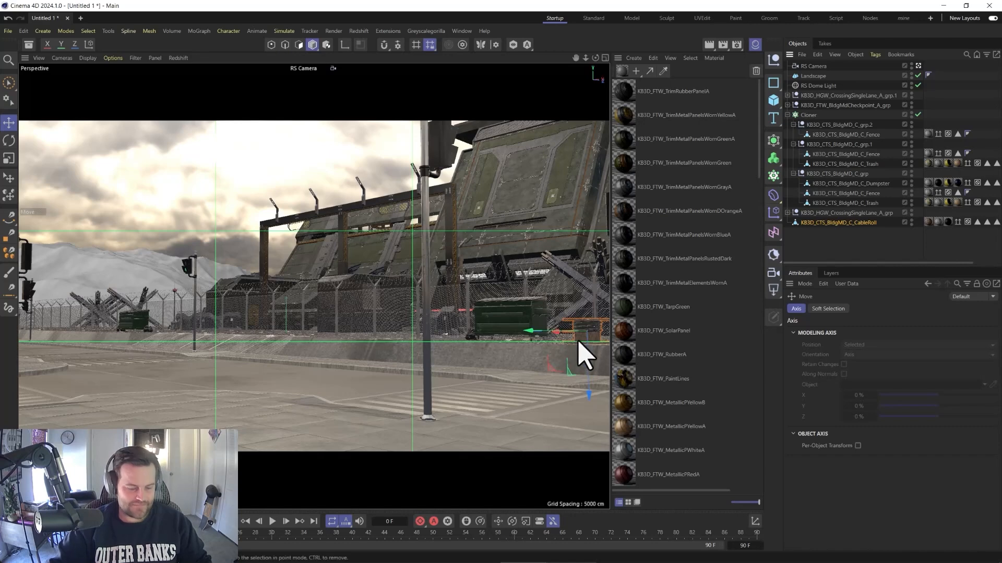
pyautogui.press('r')
pyautogui.moveTo(590, 331); pyautogui.dragTo(503, 338)
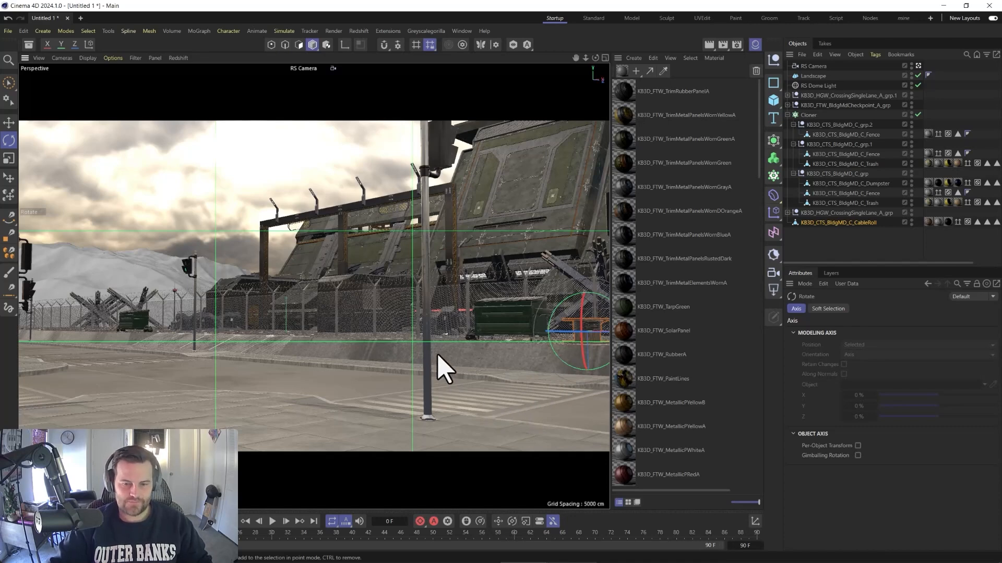
# Try stacking a turned duplicate of the cable roll on top of the original, and delete the duplicate
pyautogui.press('e')
pyautogui.moveTo(587, 371); pyautogui.dragTo(587, 346)
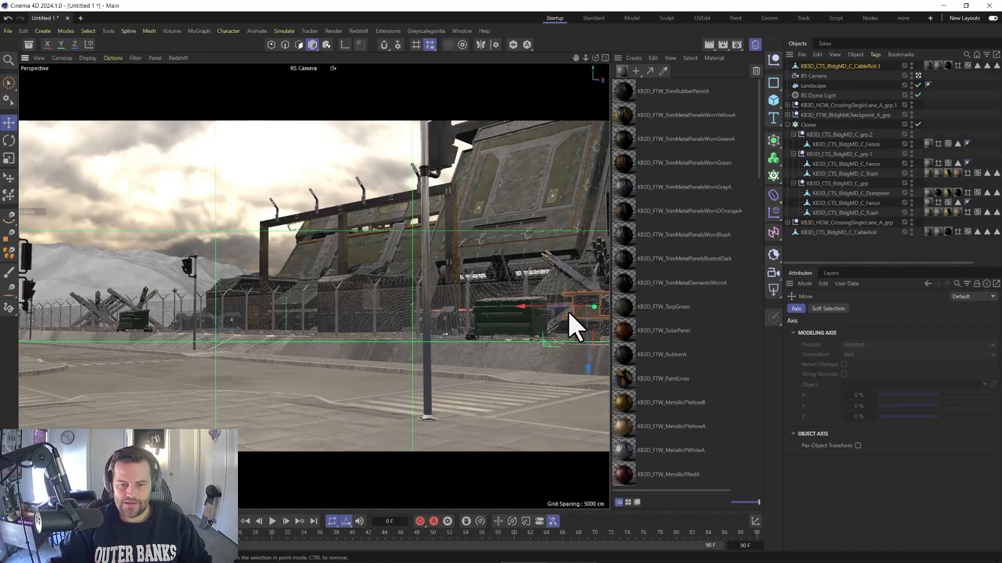
pyautogui.press('r')
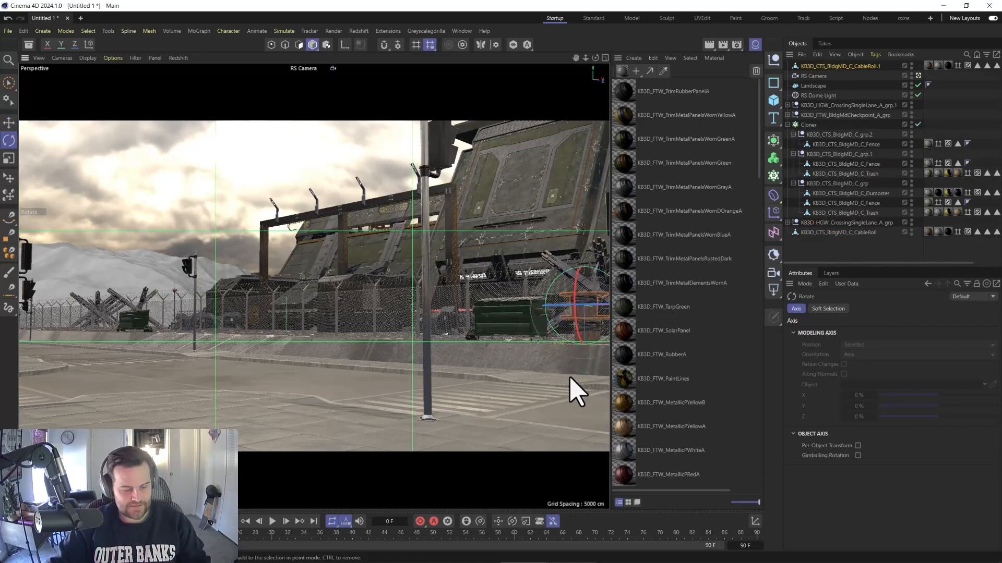
pyautogui.press('e')
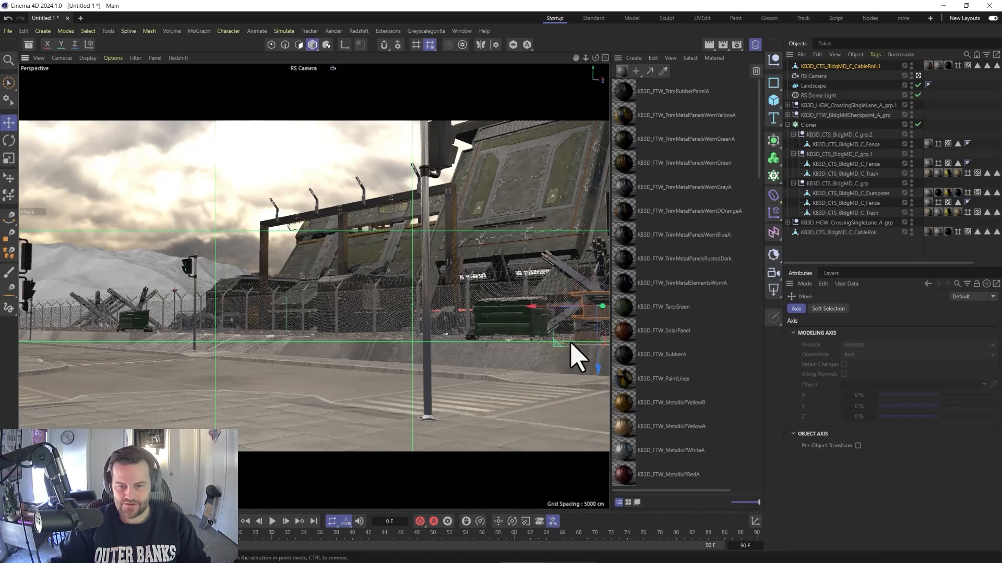
pyautogui.moveTo(598, 339); pyautogui.dragTo(604, 337)
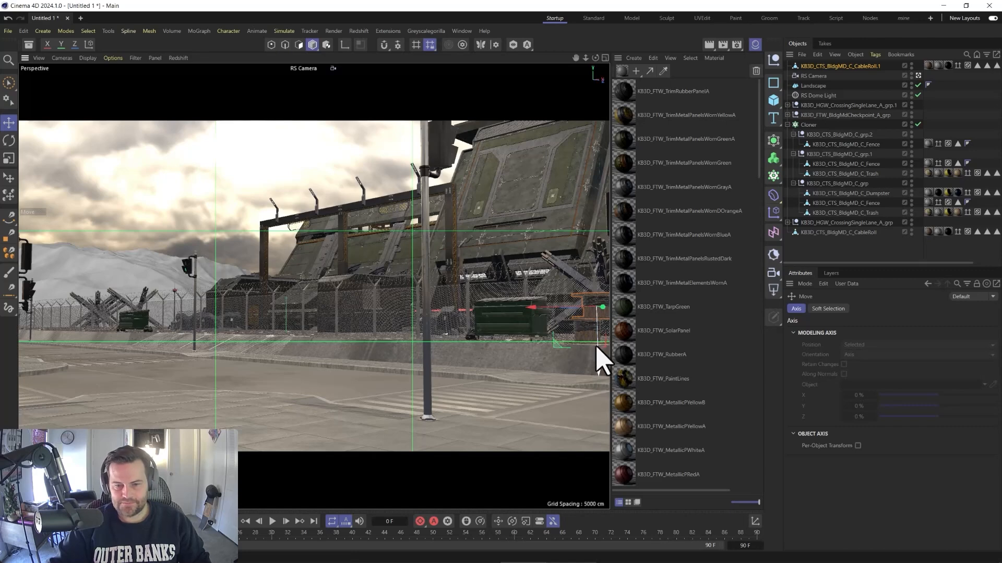
pyautogui.moveTo(604, 313); pyautogui.dragTo(565, 309)
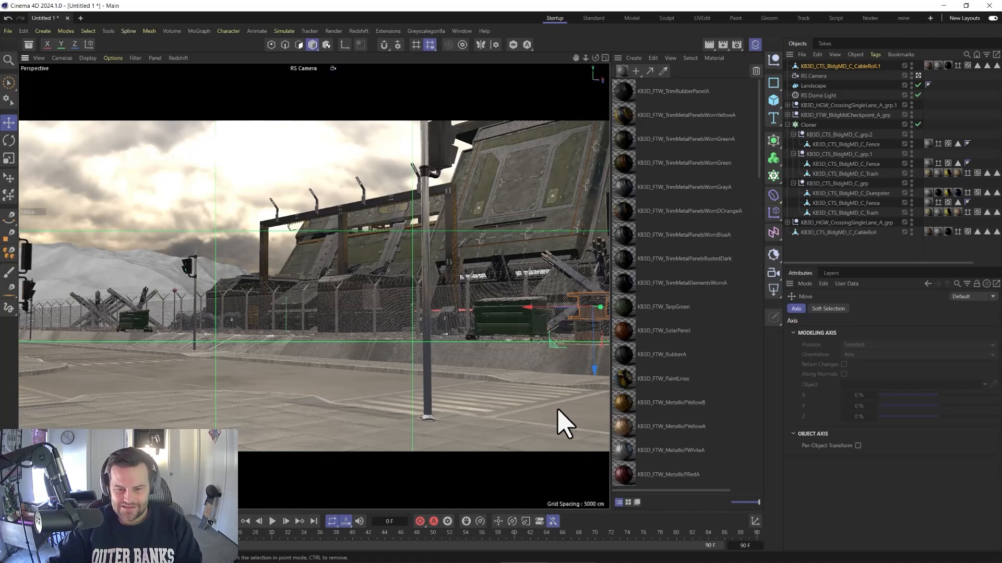
pyautogui.press('Delete')
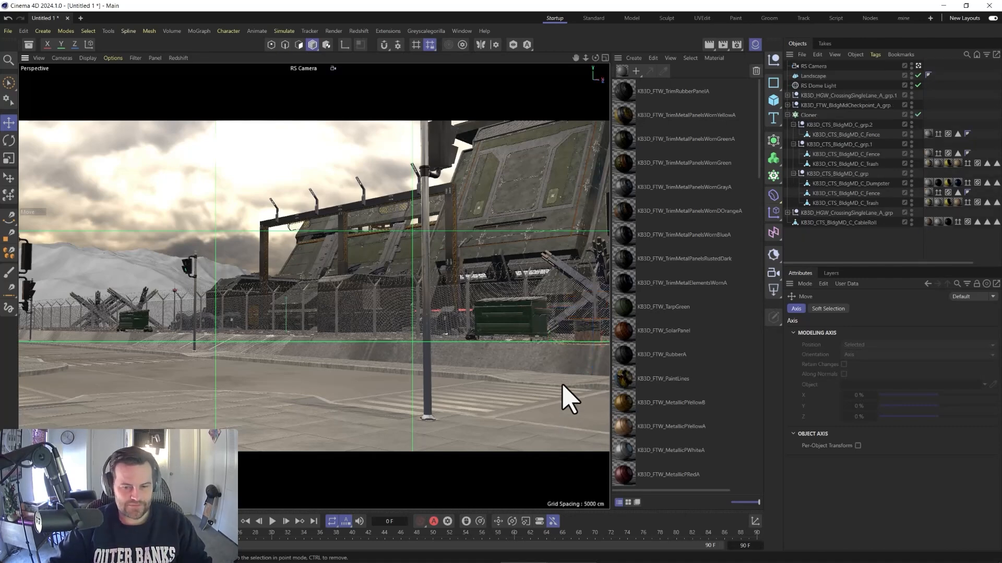
# Move the original cable roll closer to the fence beside the dumpster in the top view, and rotate it to stand upright
pyautogui.click(589, 330)
pyautogui.click(584, 338)
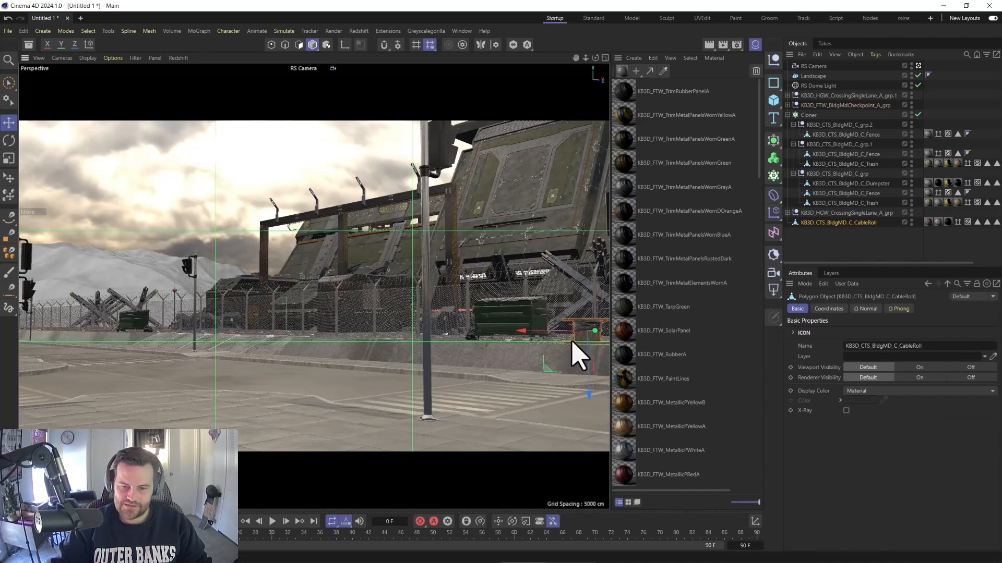
pyautogui.moveTo(597, 329); pyautogui.dragTo(592, 330)
pyautogui.middleClick(538, 350)
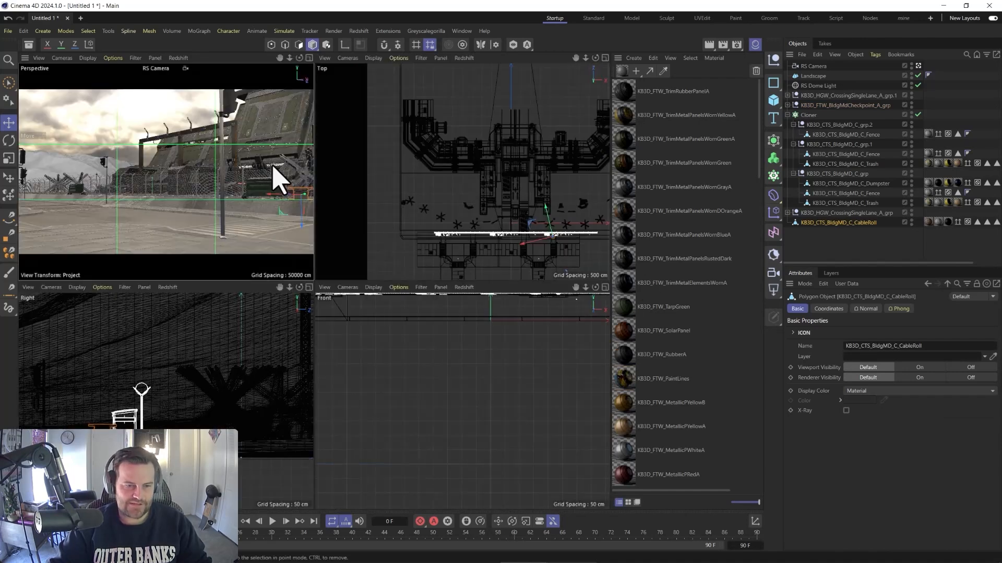
pyautogui.scroll(10, 539, 241)
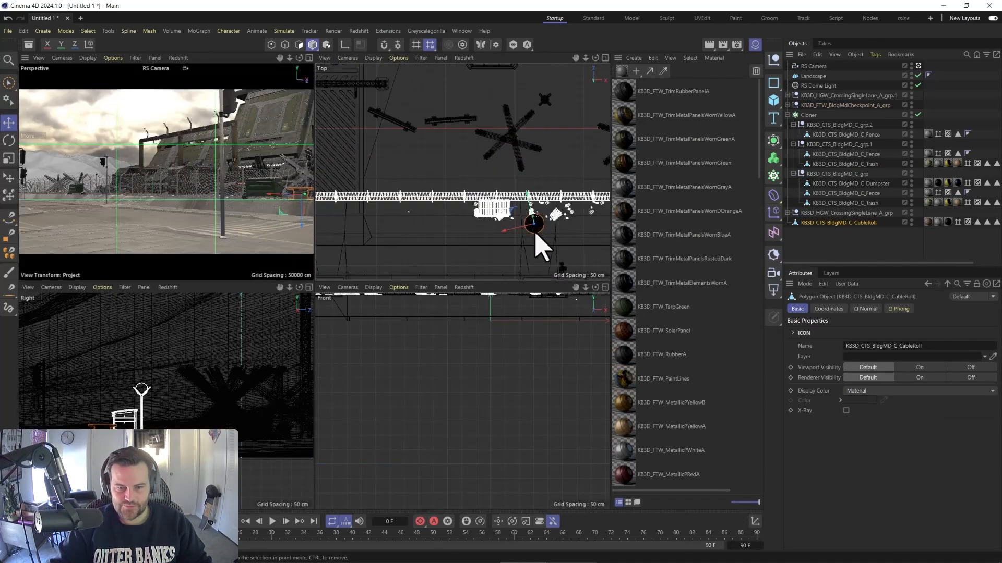
pyautogui.moveTo(530, 217); pyautogui.dragTo(511, 193)
pyautogui.press('r')
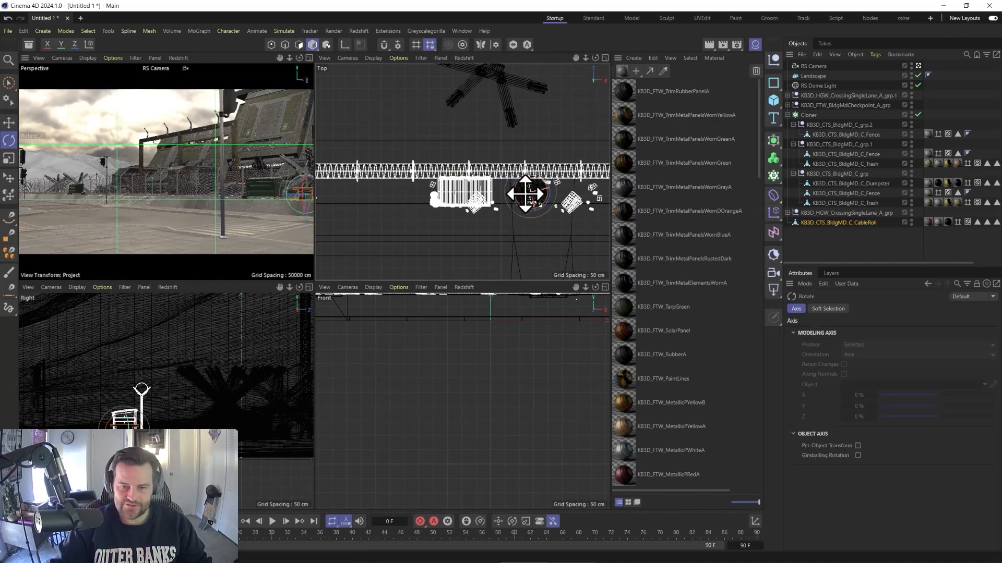
pyautogui.moveTo(530, 255); pyautogui.dragTo(339, 126)
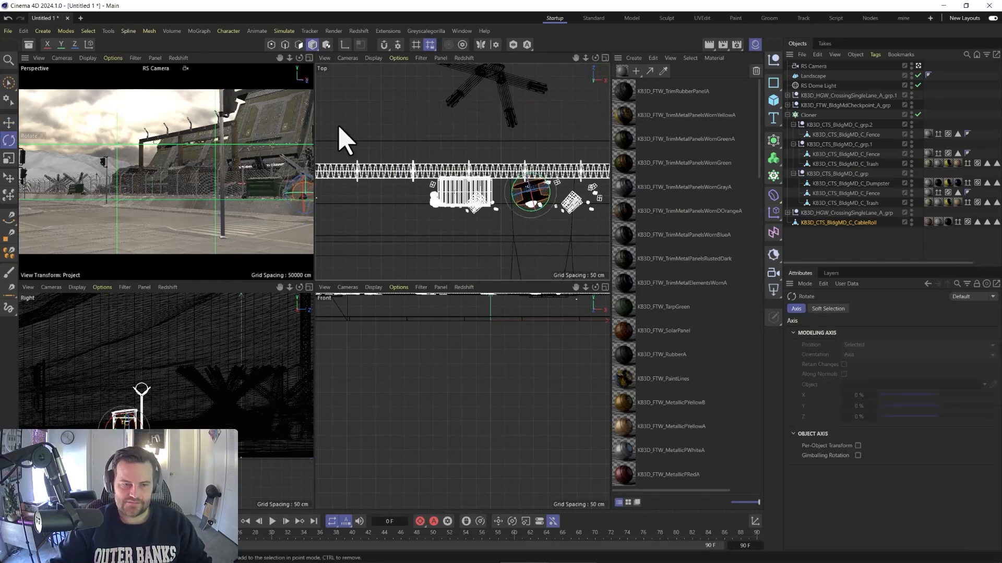
# Set the upright cable roll down against the dumpster with the Place tool, and turn it to an angle
pyautogui.click(8, 178)
pyautogui.moveTo(506, 192); pyautogui.dragTo(511, 195)
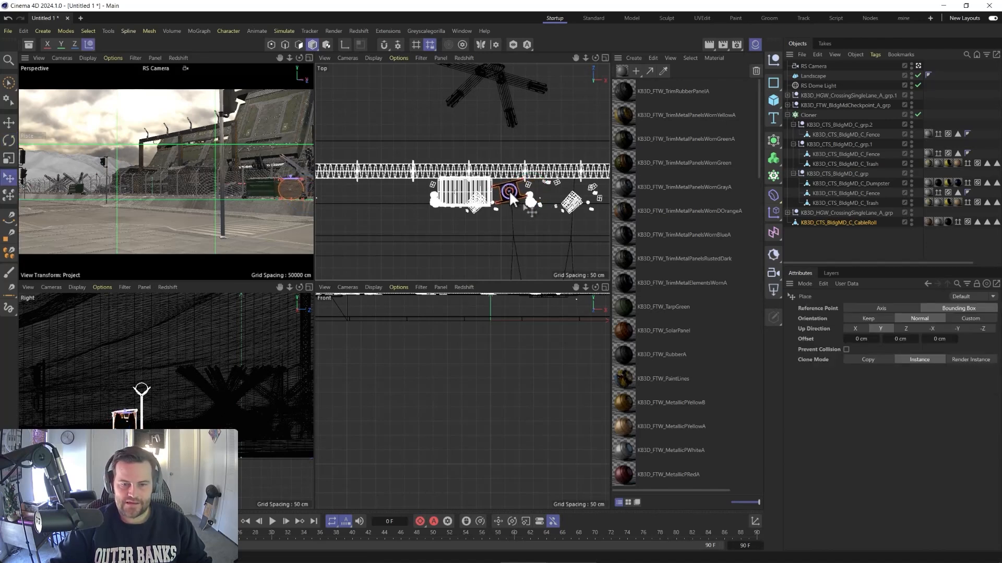
pyautogui.press('r')
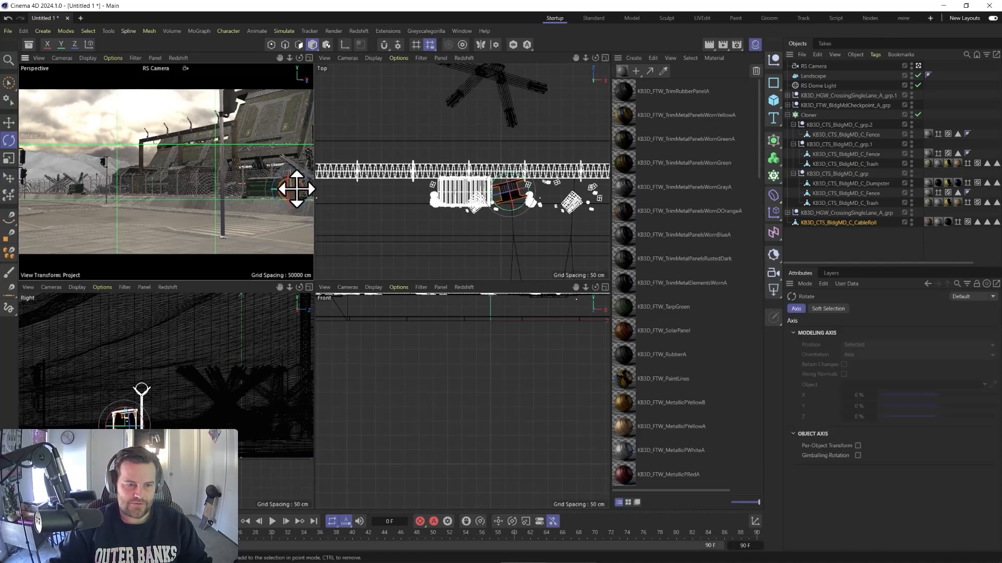
pyautogui.moveTo(297, 191); pyautogui.dragTo(304, 205)
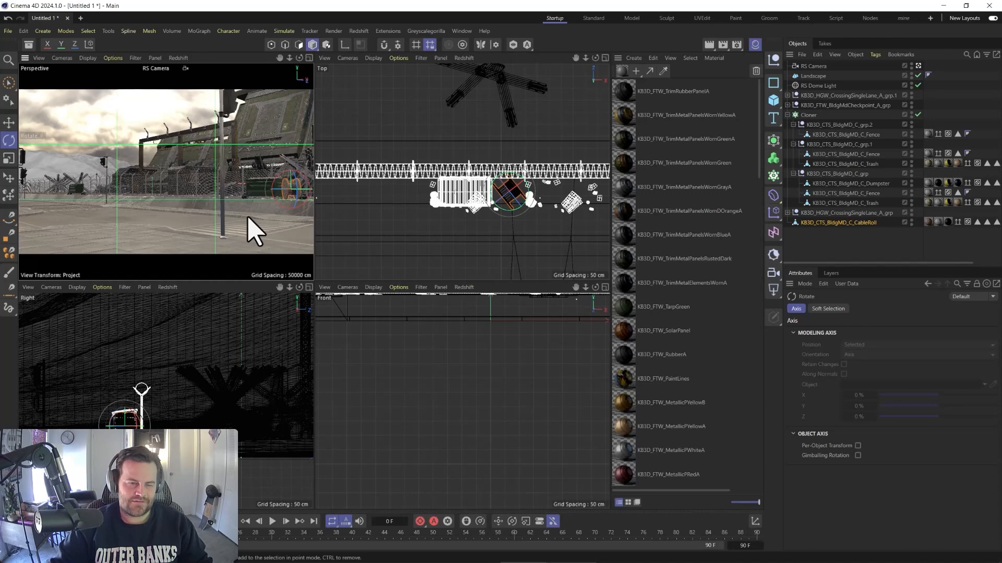
pyautogui.press('e')
pyautogui.moveTo(509, 197); pyautogui.dragTo(511, 235)
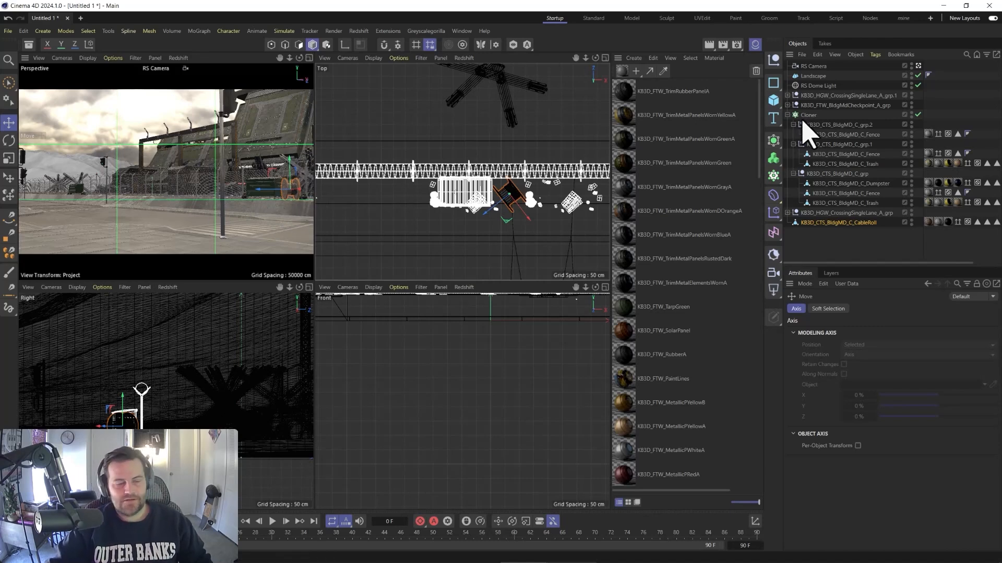
# Maximize the RS Camera view, open the Redshift RenderView, and hide the material manager
pyautogui.click(52, 178)
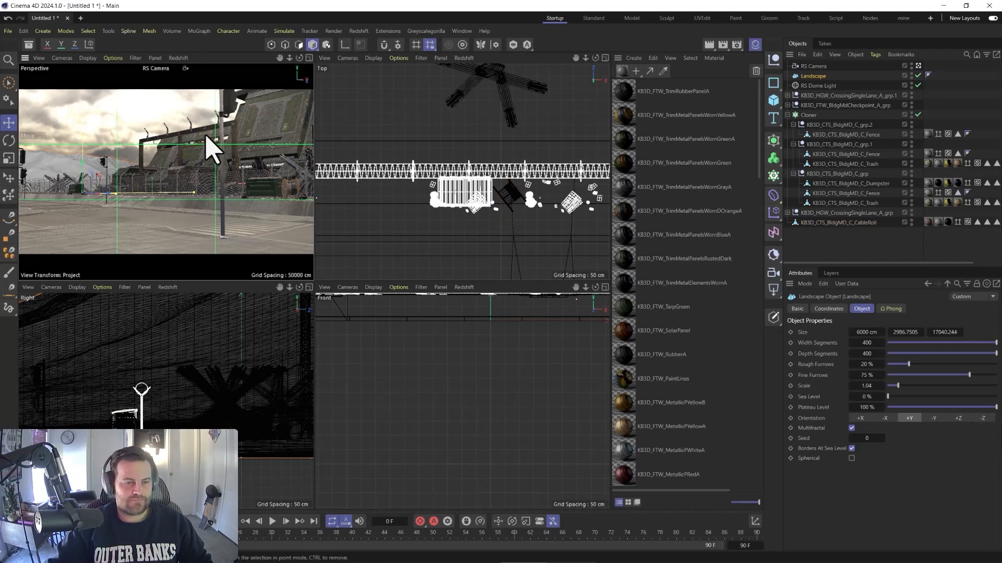
pyautogui.middleClick(277, 159)
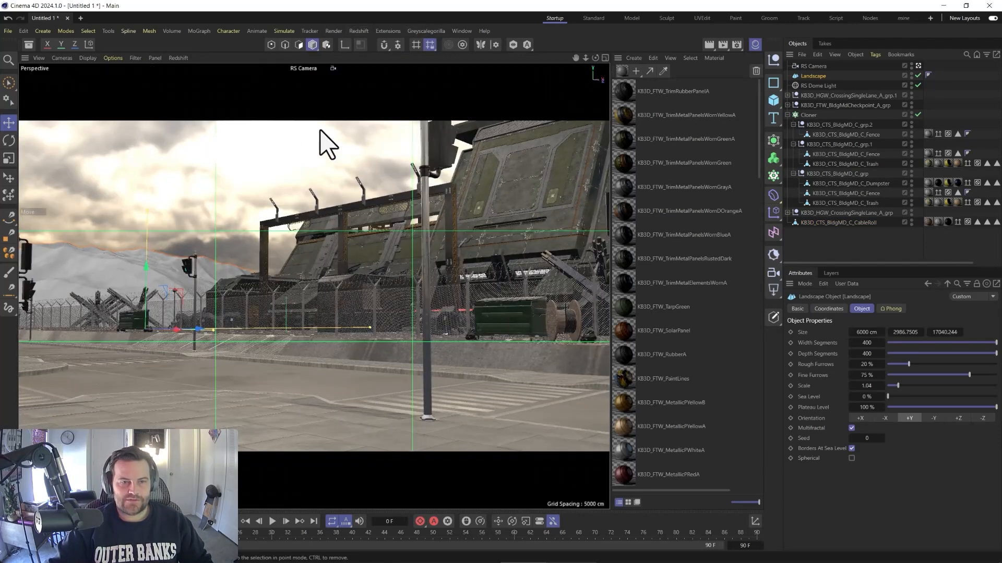
pyautogui.click(360, 29)
pyautogui.click(381, 112)
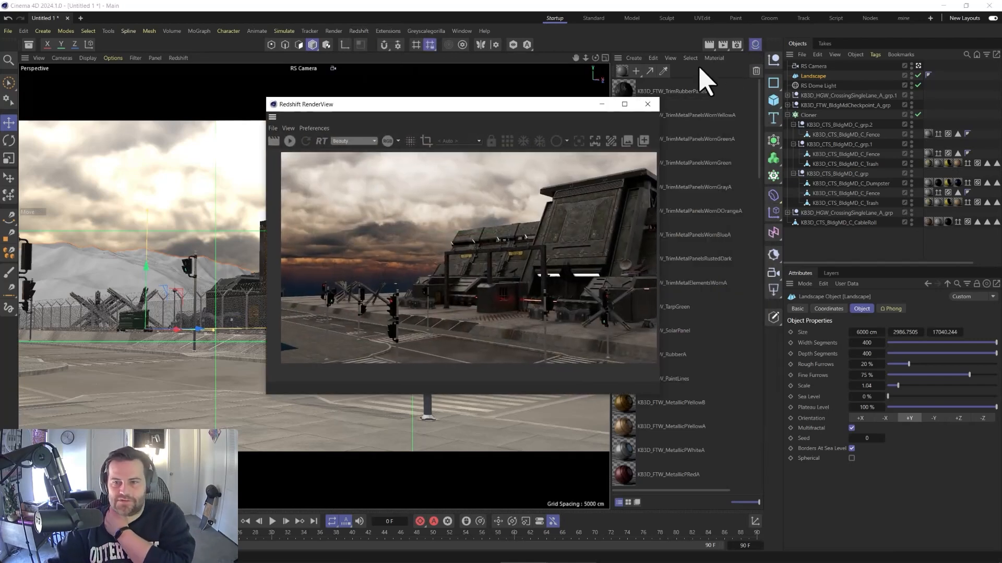
pyautogui.click(756, 46)
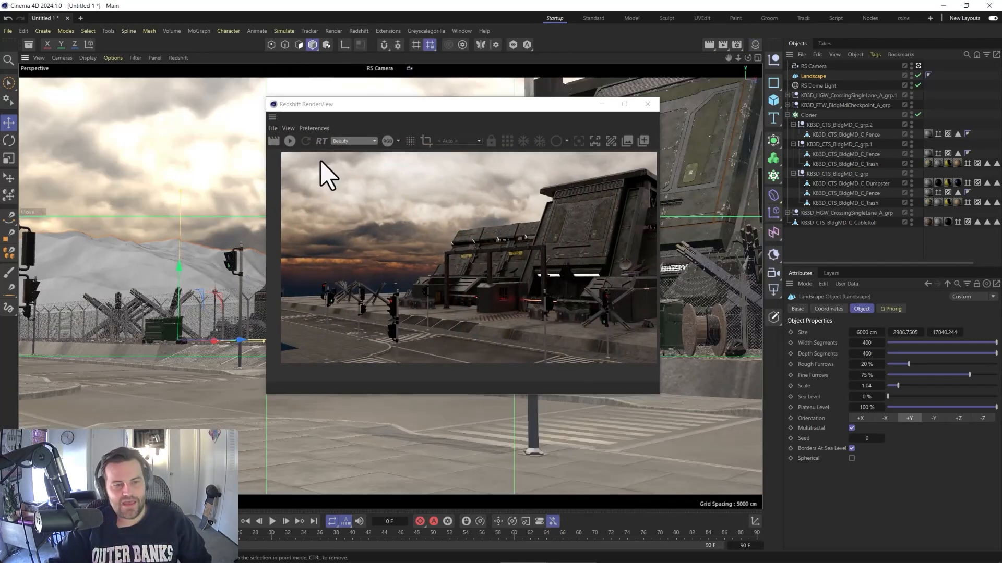
# Start the live Redshift render and dock the RenderView beside the RS Camera viewport
pyautogui.click(289, 140)
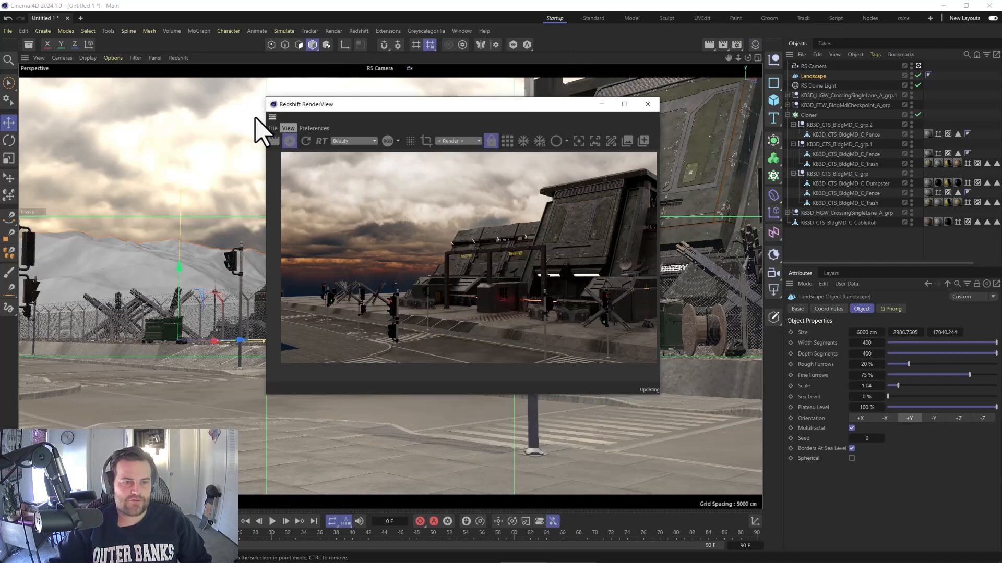
pyautogui.click(271, 119)
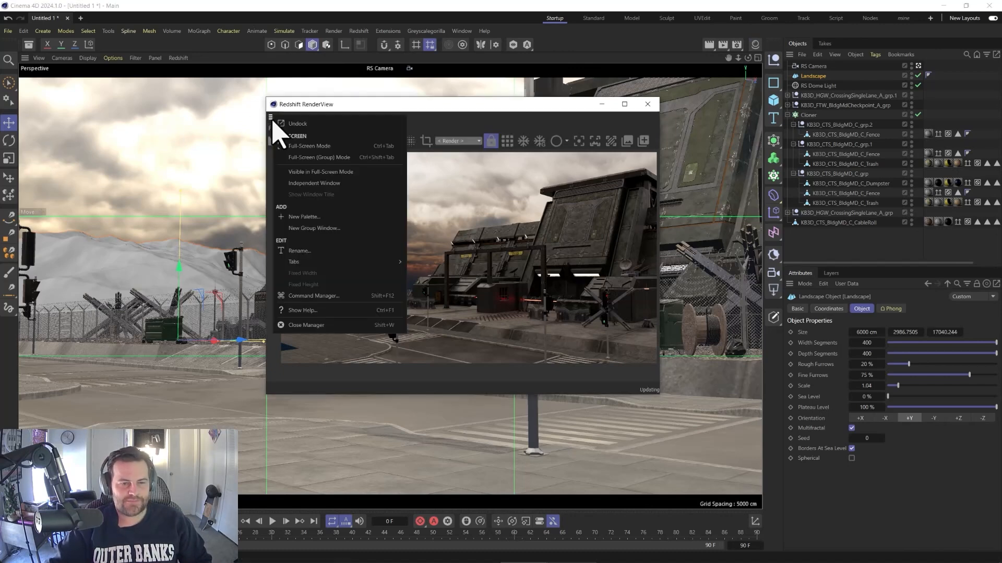
pyautogui.click(271, 119)
pyautogui.moveTo(192, 137); pyautogui.dragTo(11, 139)
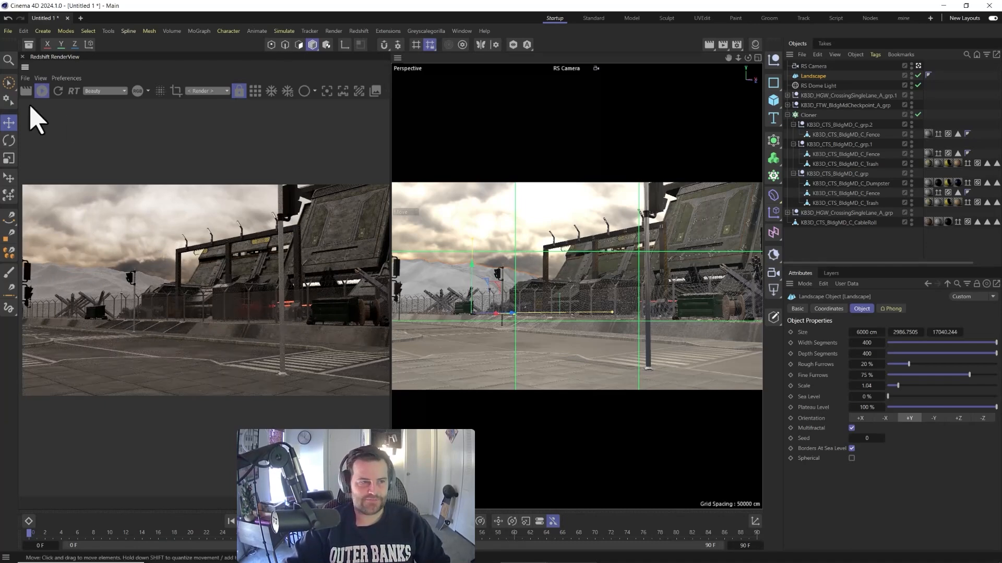
# Show the asset library, clear its hdri search, and widen it so the category names are readable
pyautogui.click(28, 46)
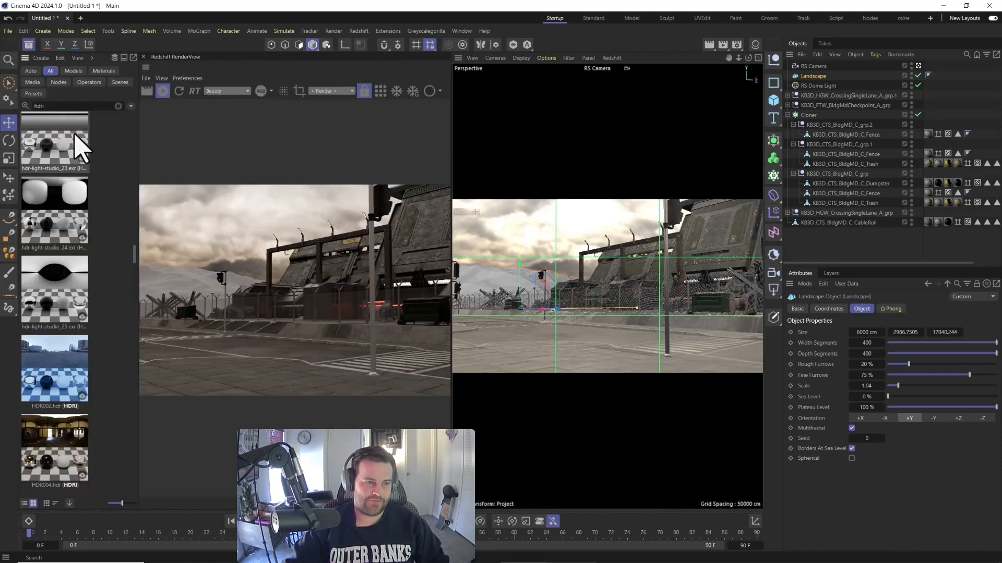
pyautogui.moveTo(75, 109); pyautogui.dragTo(2, 108)
pyautogui.press('BackSpace')
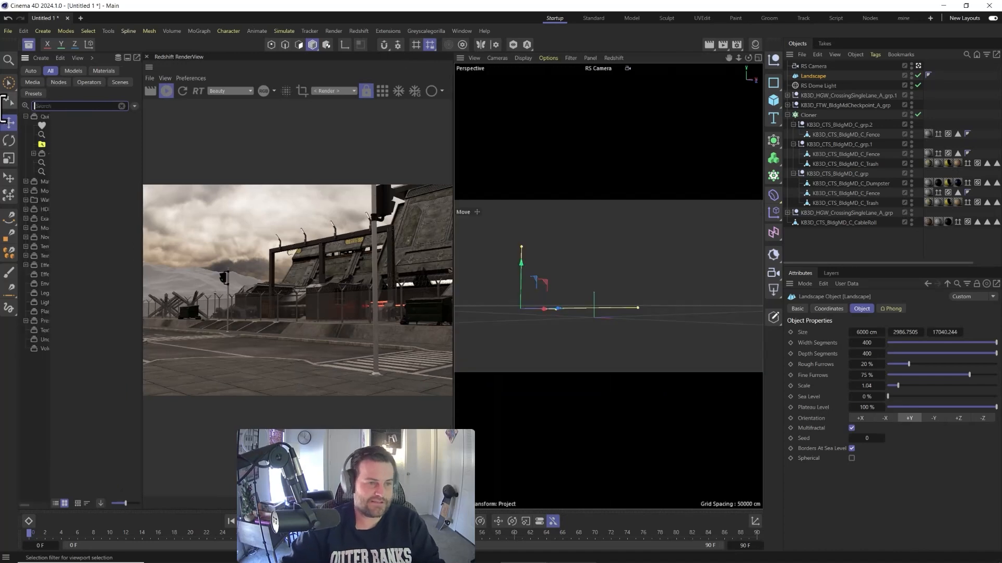
pyautogui.moveTo(142, 139); pyautogui.dragTo(235, 139)
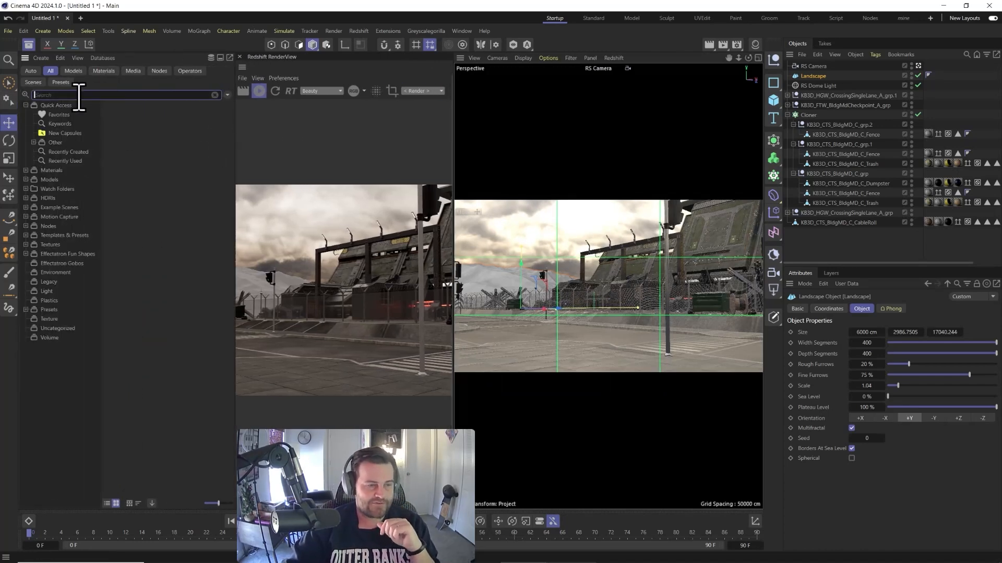
# Browse the asset library's model categories to the Laubwerk collection under Plants
pyautogui.click(39, 180)
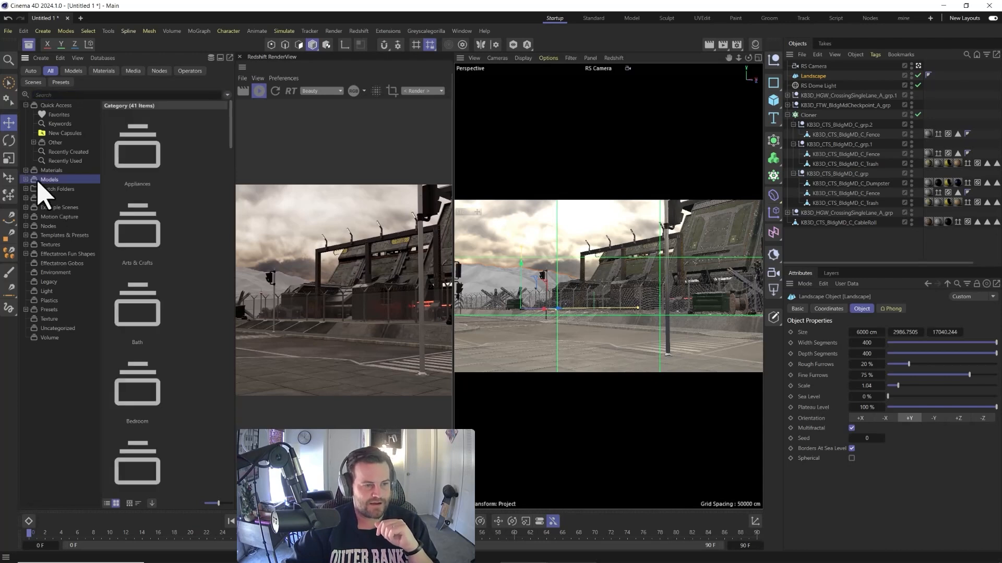
pyautogui.click(26, 179)
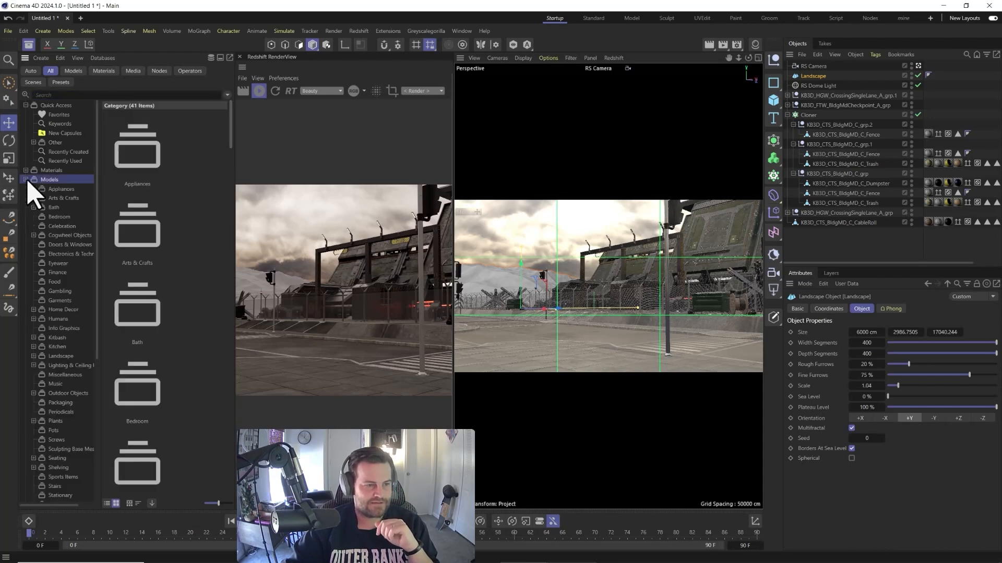
pyautogui.click(54, 421)
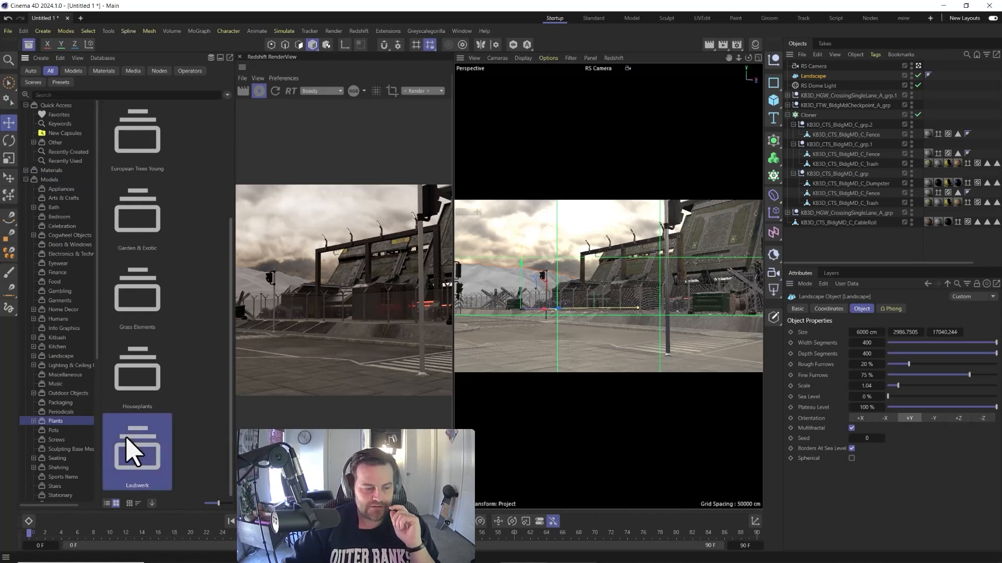
pyautogui.doubleClick(132, 452)
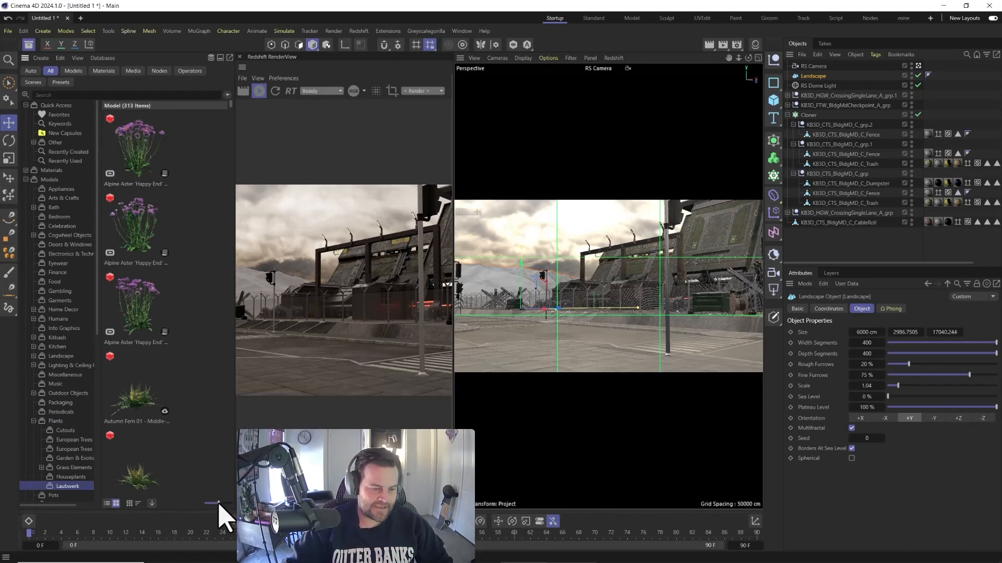
# Shrink the asset thumbnails and browse the Laubwerk plant models for suitable background trees
pyautogui.moveTo(219, 504); pyautogui.dragTo(209, 504)
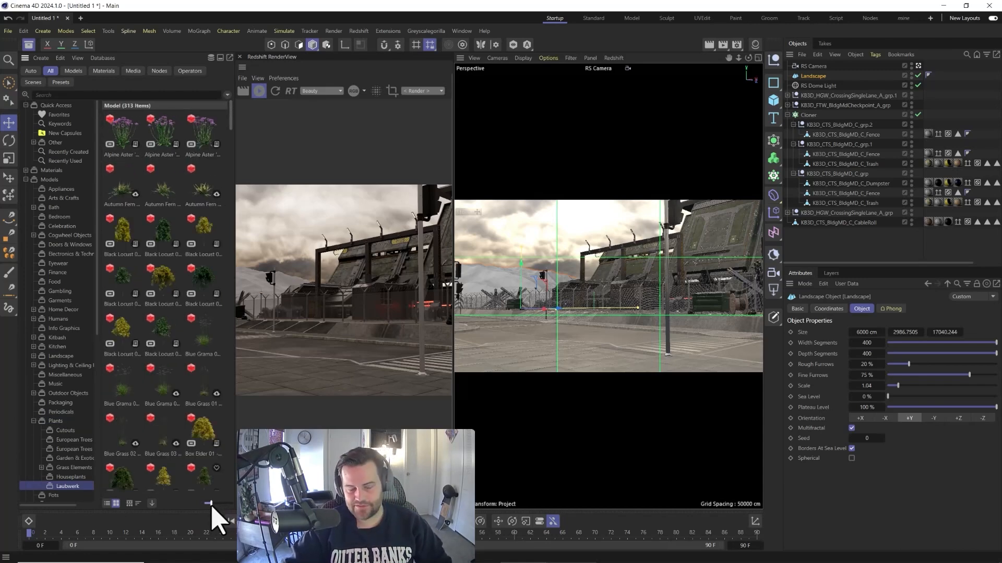
pyautogui.scroll(-3, 170, 254)
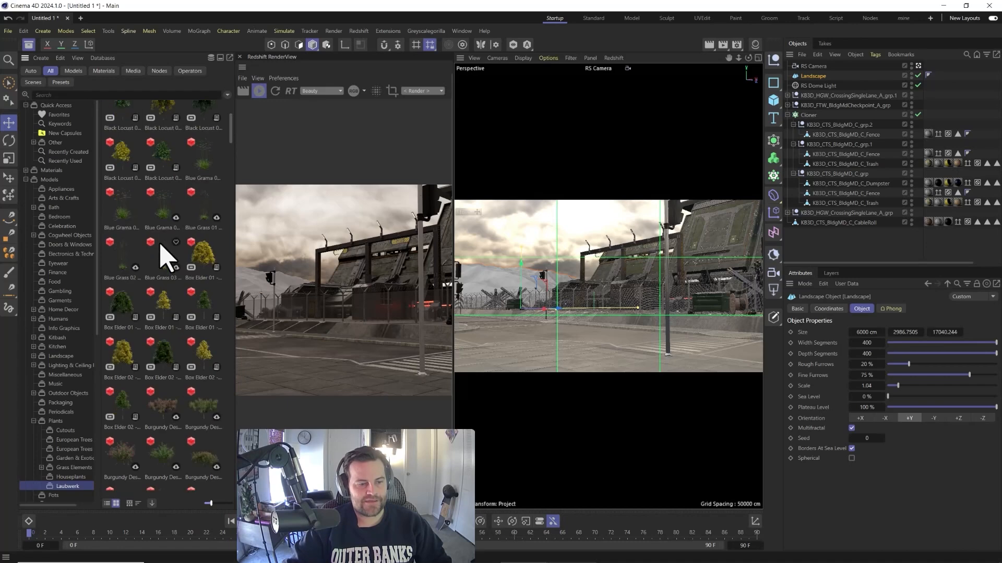
pyautogui.scroll(-10, 162, 260)
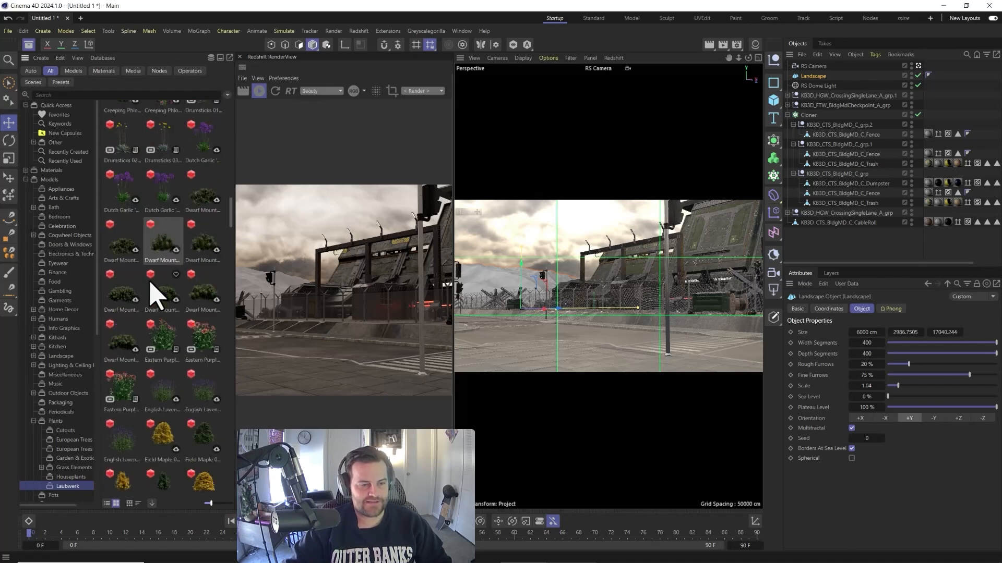
pyautogui.scroll(-15, 156, 295)
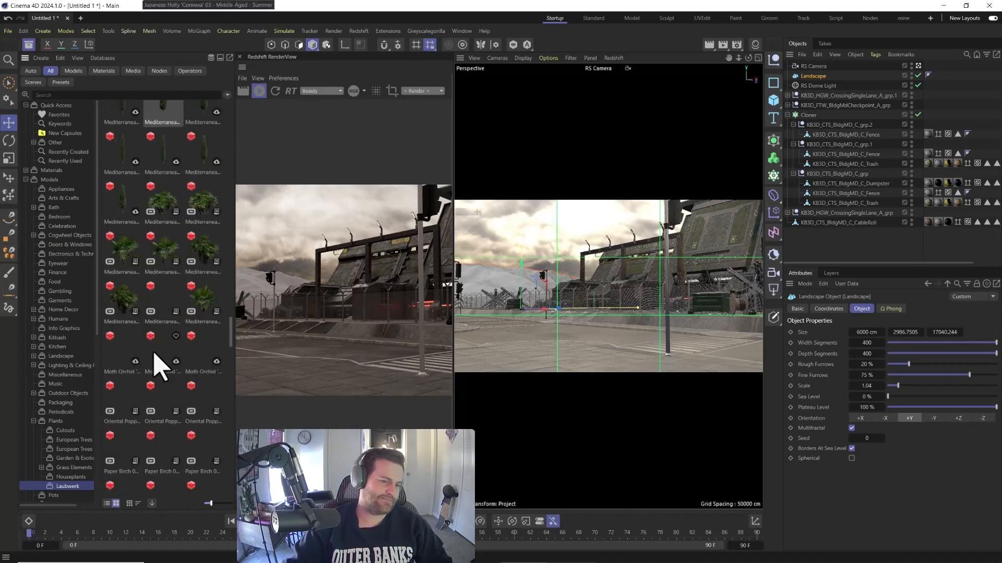
pyautogui.scroll(-10, 160, 368)
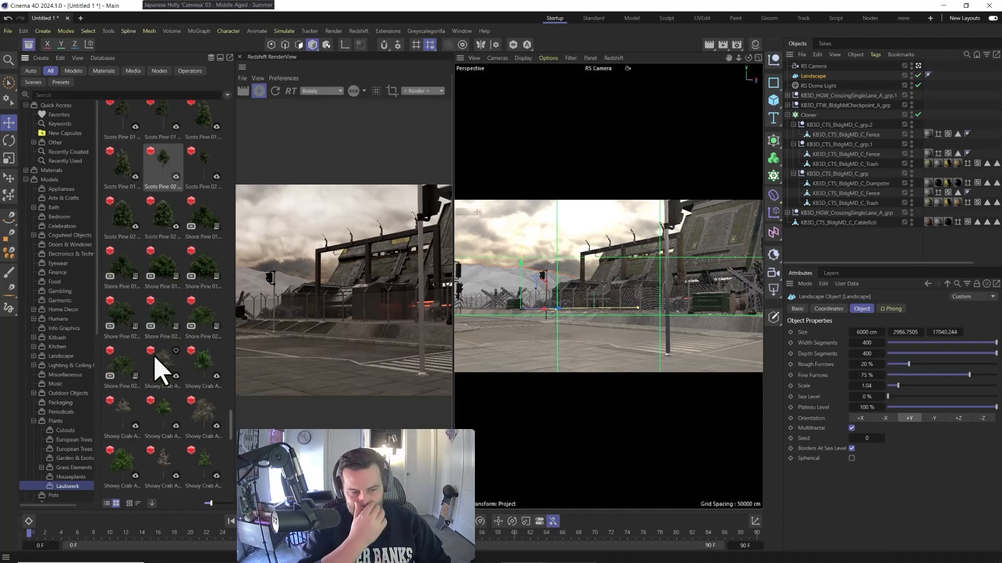
pyautogui.scroll(-10, 159, 376)
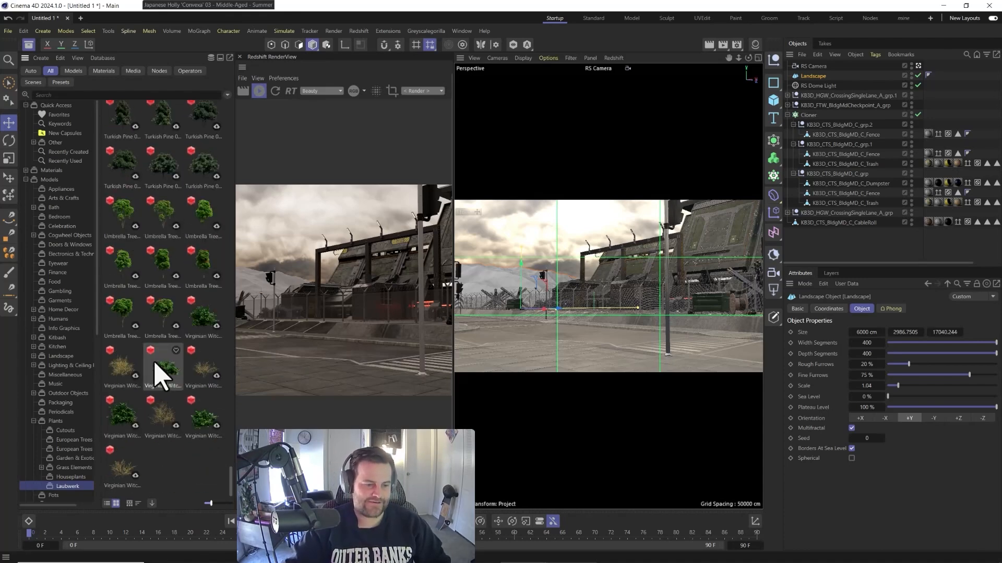
pyautogui.scroll(8, 178, 464)
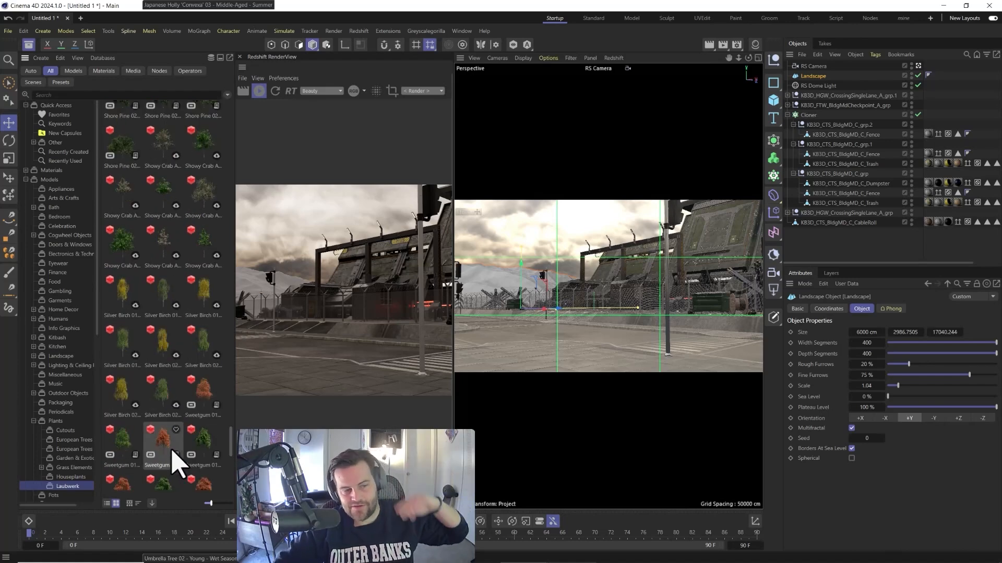
pyautogui.scroll(10, 174, 365)
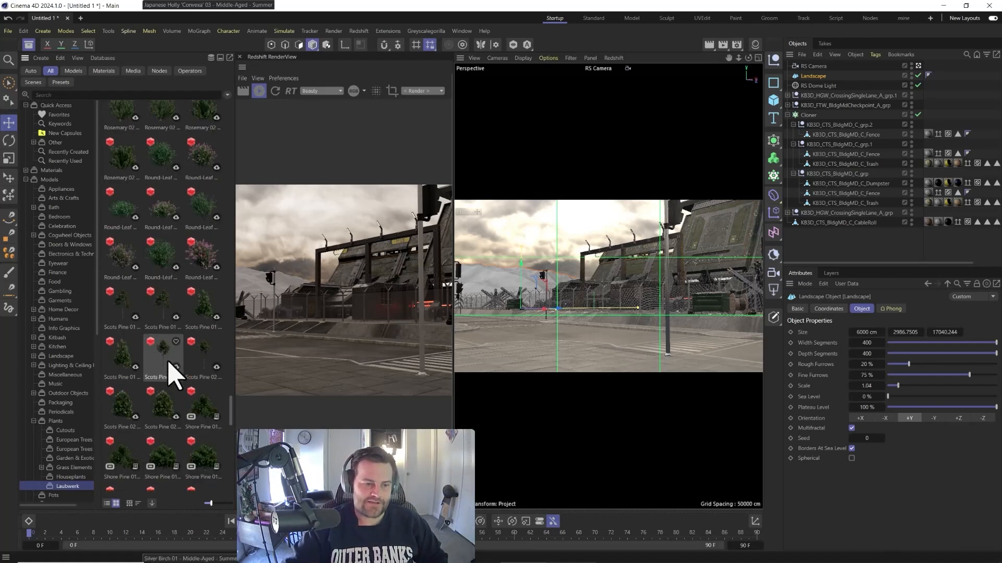
pyautogui.scroll(8, 183, 367)
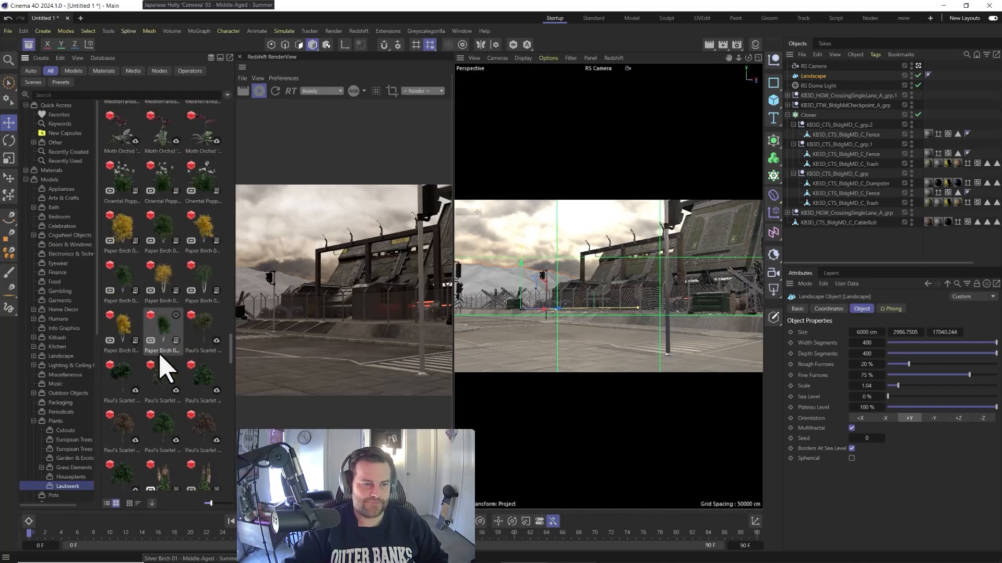
pyautogui.scroll(8, 162, 365)
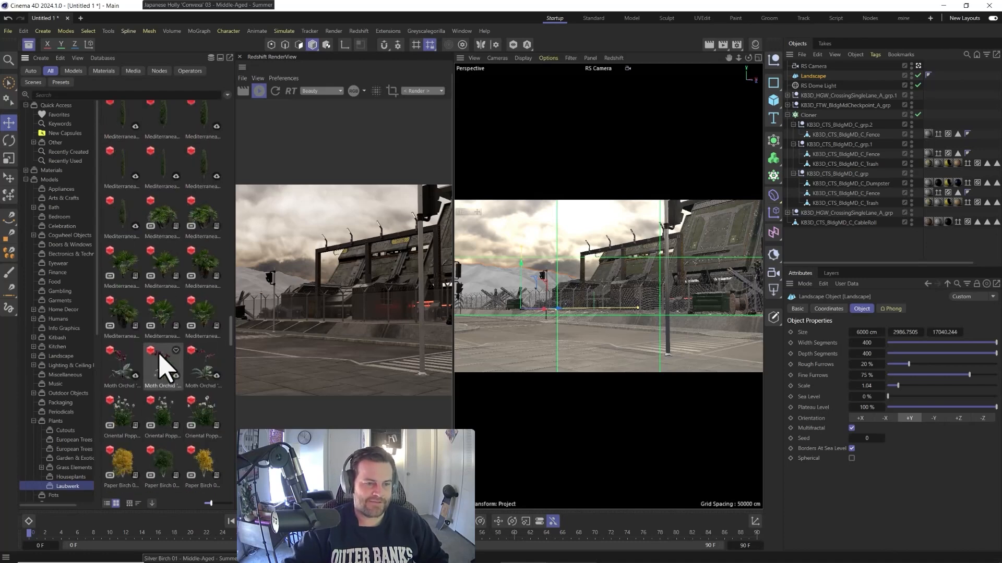
pyautogui.scroll(10, 162, 365)
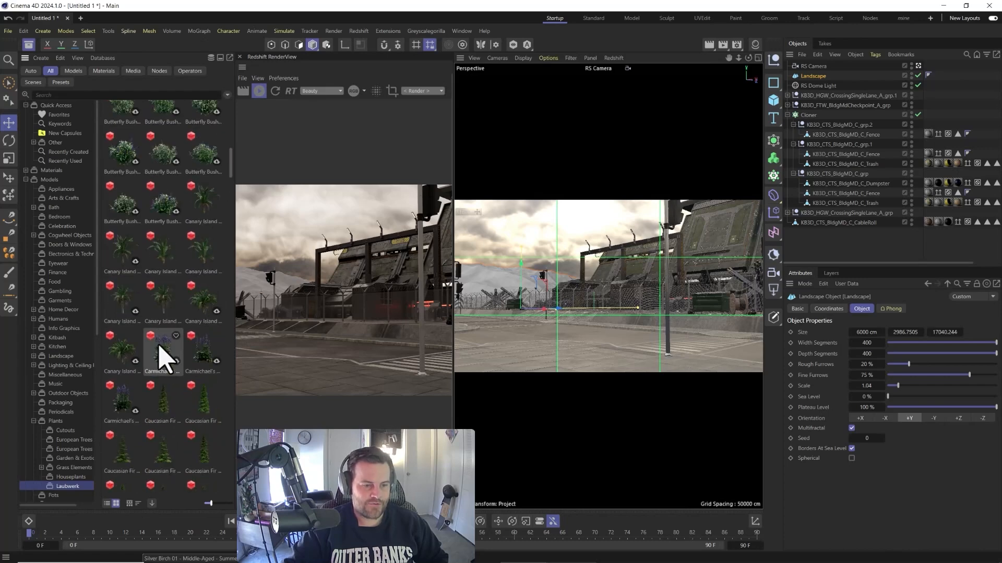
pyautogui.scroll(-3, 201, 353)
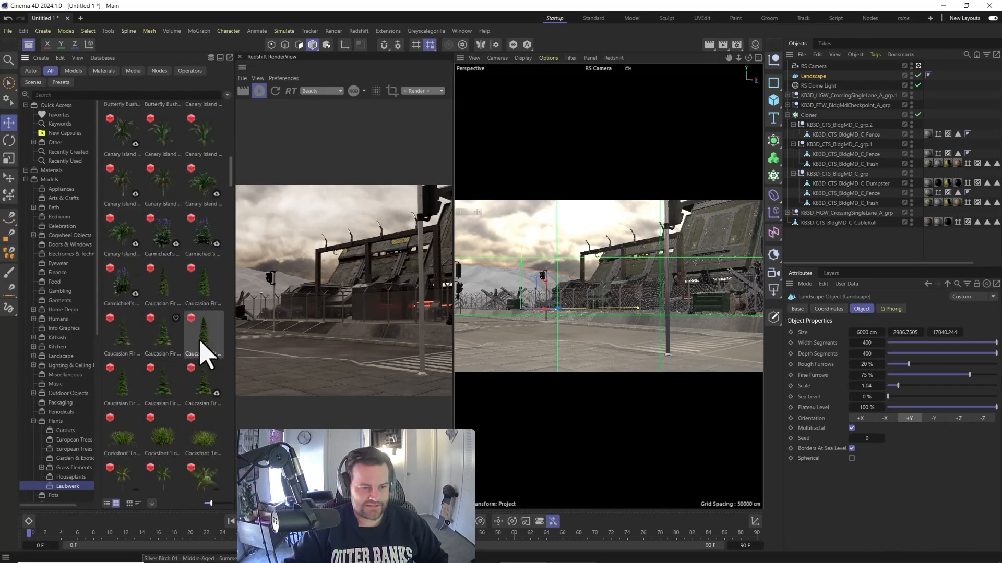
# Add Caucasian Fir models to the scene (01 Middle-Aged Summer, 01 Young Fall twice, 02 Middle-Aged Fall, 01 Middle-Aged Fall), and hide the asset library
pyautogui.click(203, 305)
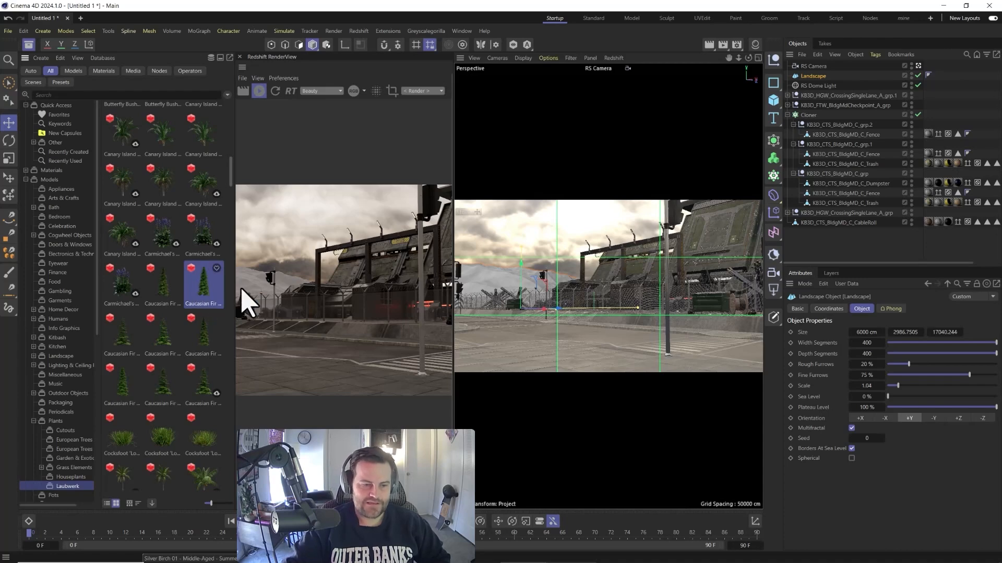
pyautogui.moveTo(241, 290); pyautogui.dragTo(588, 282)
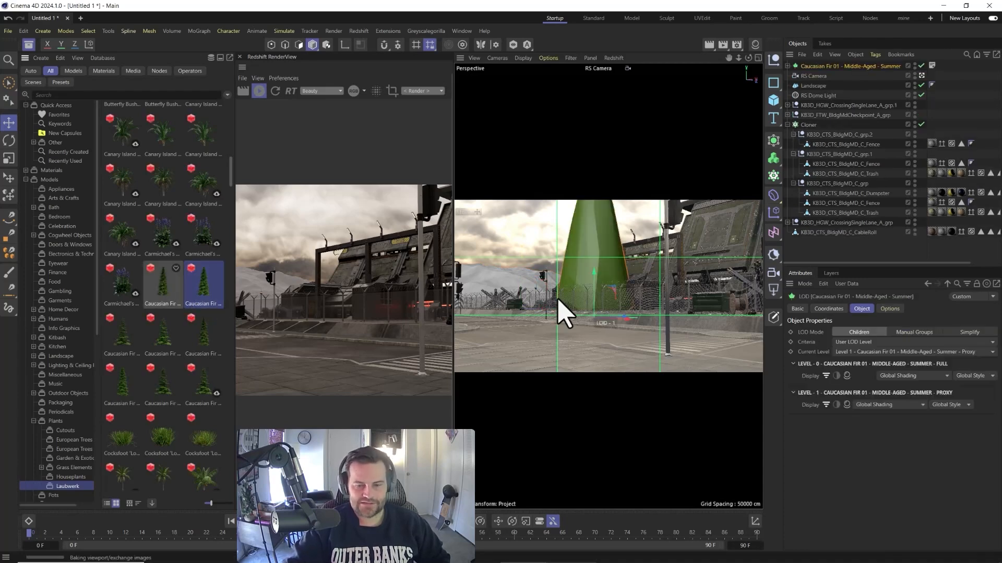
pyautogui.click(121, 349)
pyautogui.moveTo(123, 346); pyautogui.dragTo(597, 313)
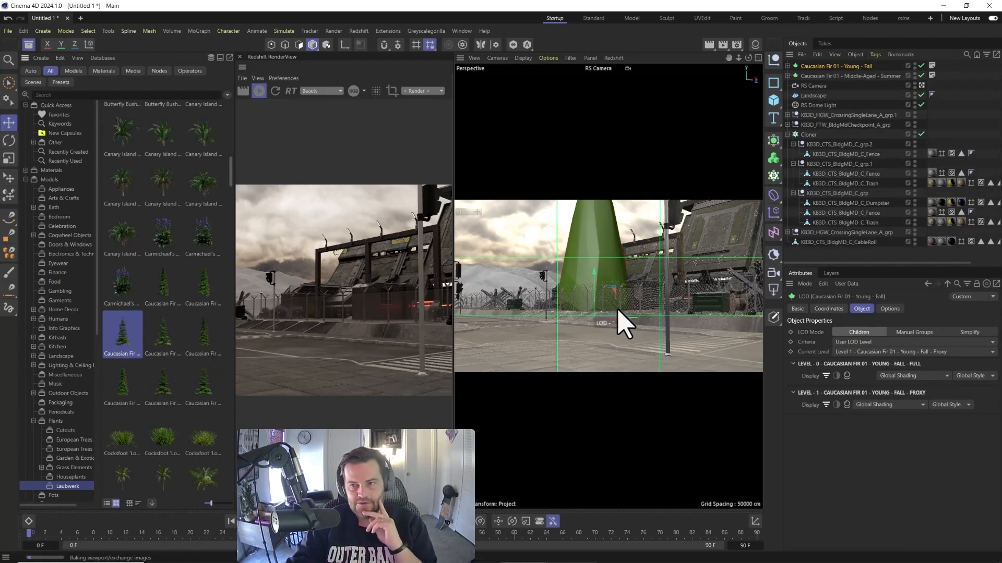
pyautogui.moveTo(202, 357); pyautogui.dragTo(600, 323)
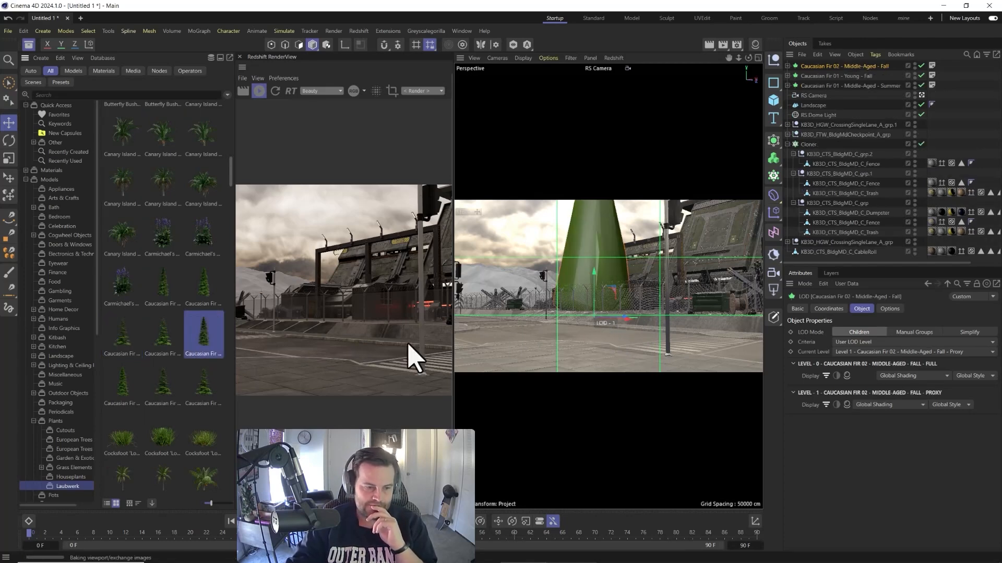
pyautogui.moveTo(163, 287); pyautogui.dragTo(578, 299)
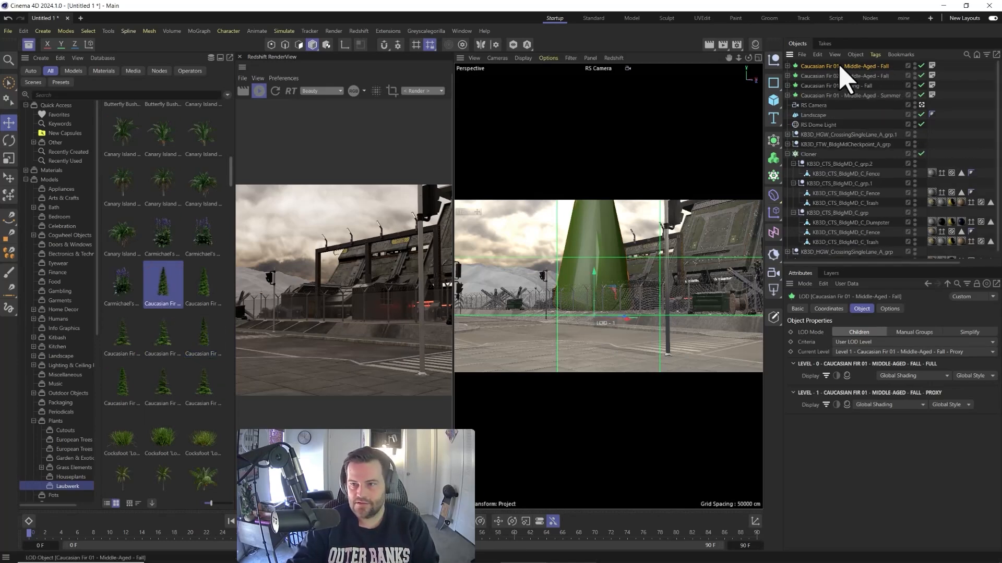
pyautogui.click(123, 358)
pyautogui.moveTo(129, 335); pyautogui.dragTo(609, 311)
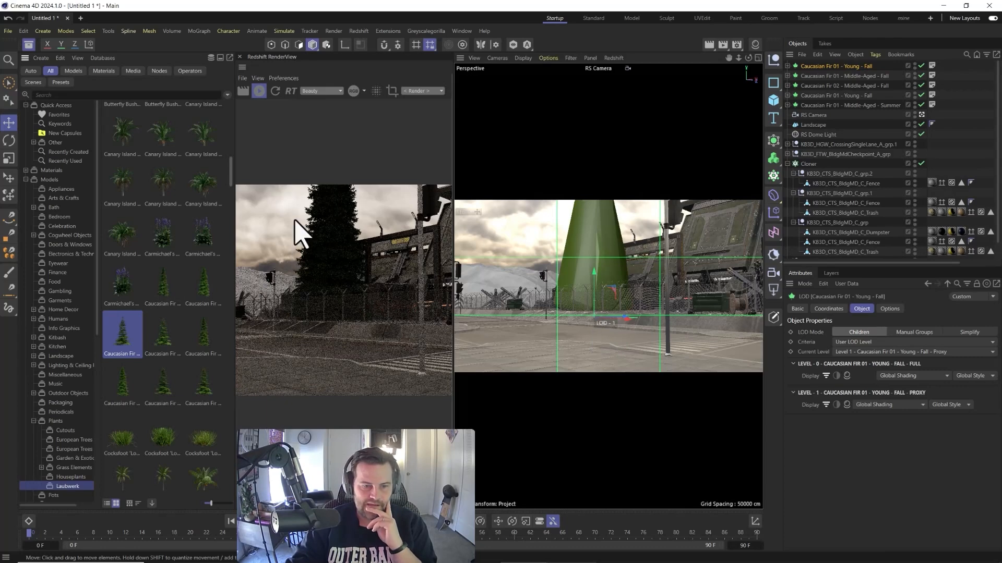
pyautogui.click(28, 45)
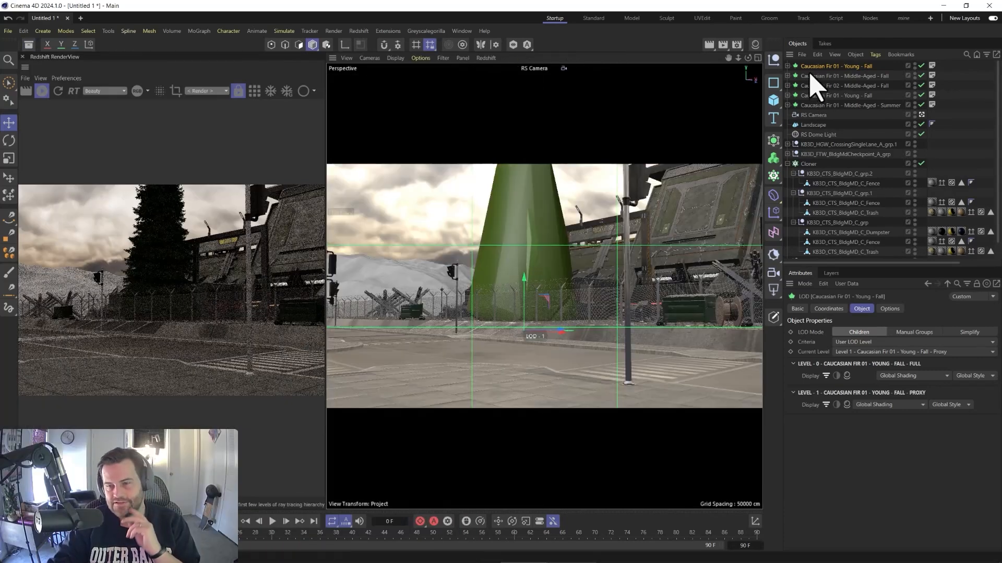
# Create a new Cloner and make all five Caucasian Fir trees its children
pyautogui.click(773, 177)
pyautogui.click(802, 194)
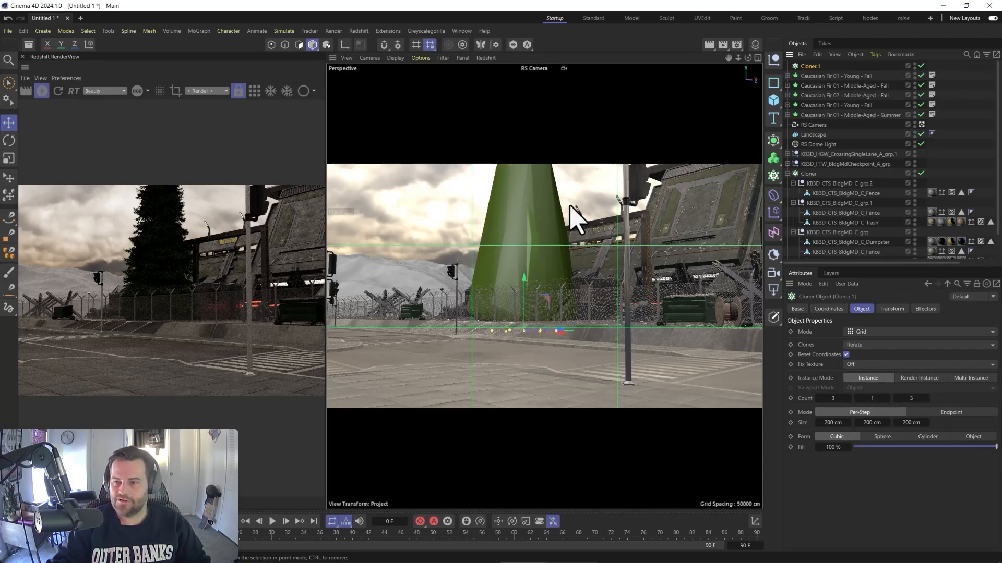
pyautogui.click(811, 77)
pyautogui.keyDown('shift'); pyautogui.click(818, 115); pyautogui.keyUp('shift')
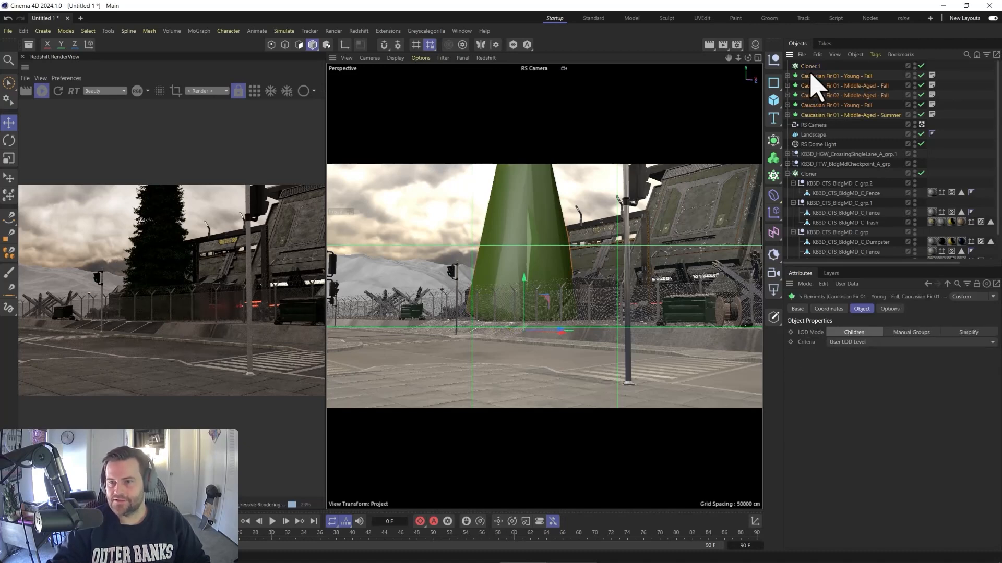
pyautogui.moveTo(812, 76)
pyautogui.mouseDown()
pyautogui.moveTo(821, 67)
pyautogui.moveTo(812, 65)
pyautogui.mouseUp()
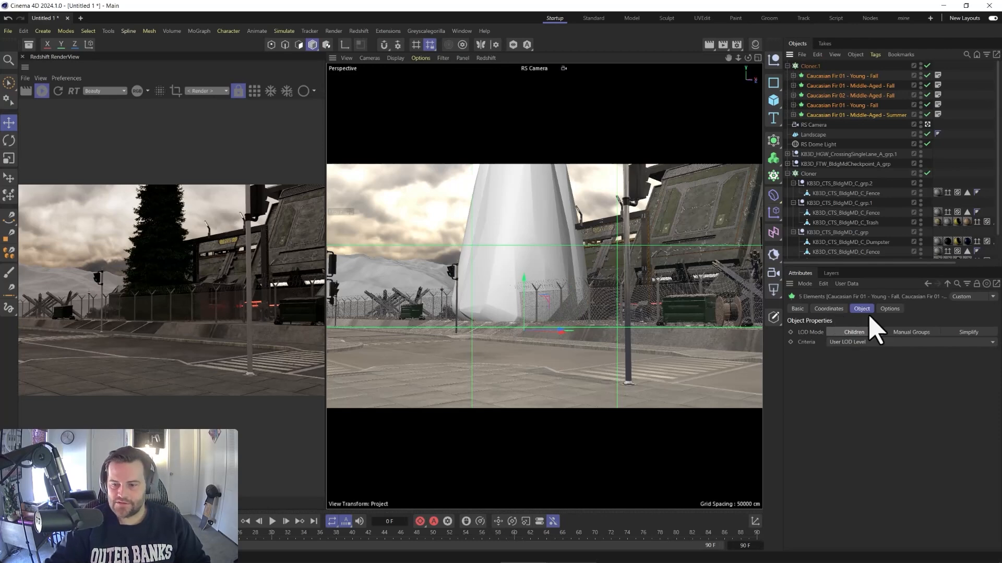
# Set the tree cloner to Multi-Instance and Object mode, distributing its clones on the Landscape object
pyautogui.click(965, 379)
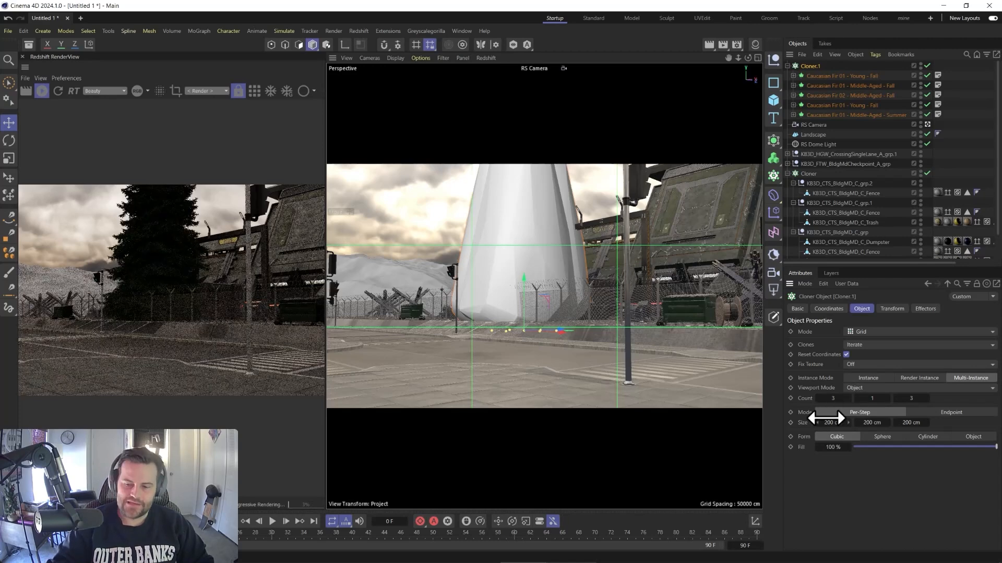
pyautogui.click(862, 333)
pyautogui.click(866, 345)
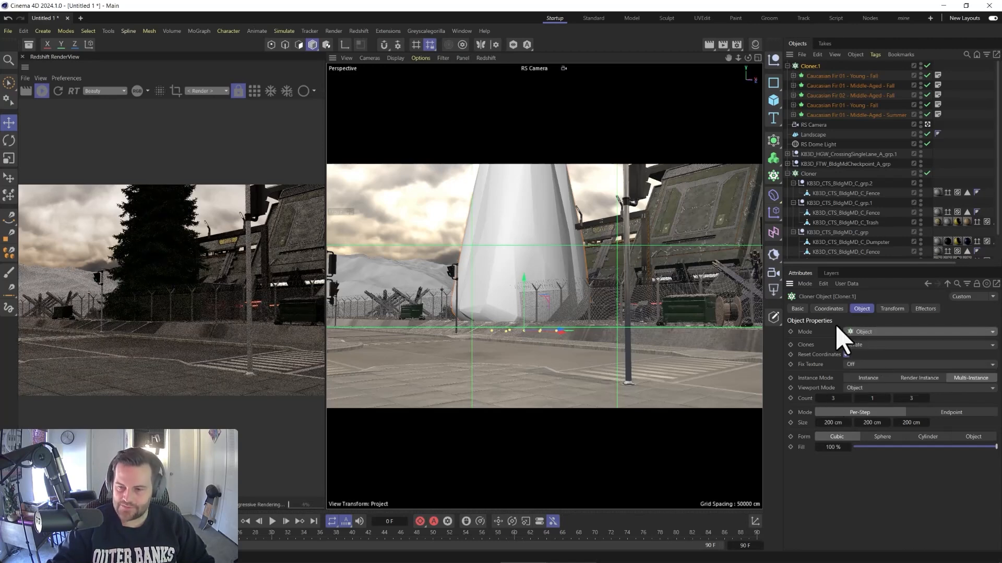
pyautogui.scroll(-1, 813, 178)
pyautogui.scroll(1, 813, 175)
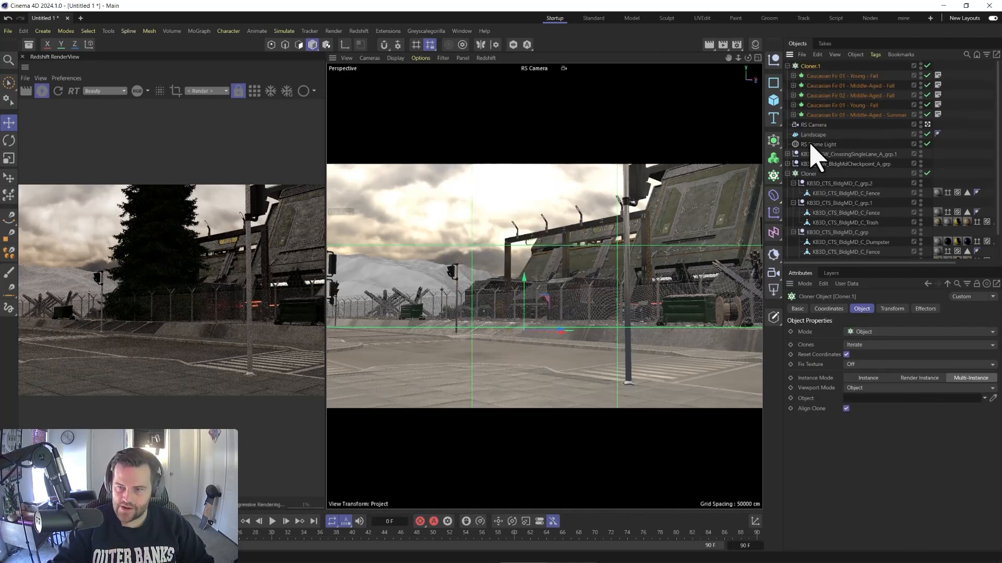
pyautogui.moveTo(812, 136); pyautogui.dragTo(894, 408)
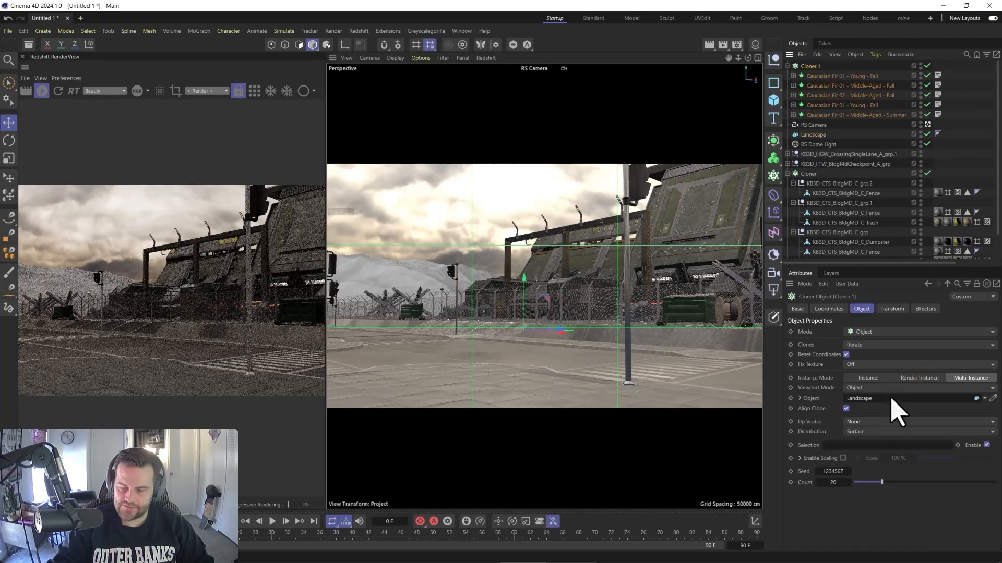
# Try to stand the cloned trees upright by setting the cloner's pitch rotation to -90°
pyautogui.click(898, 309)
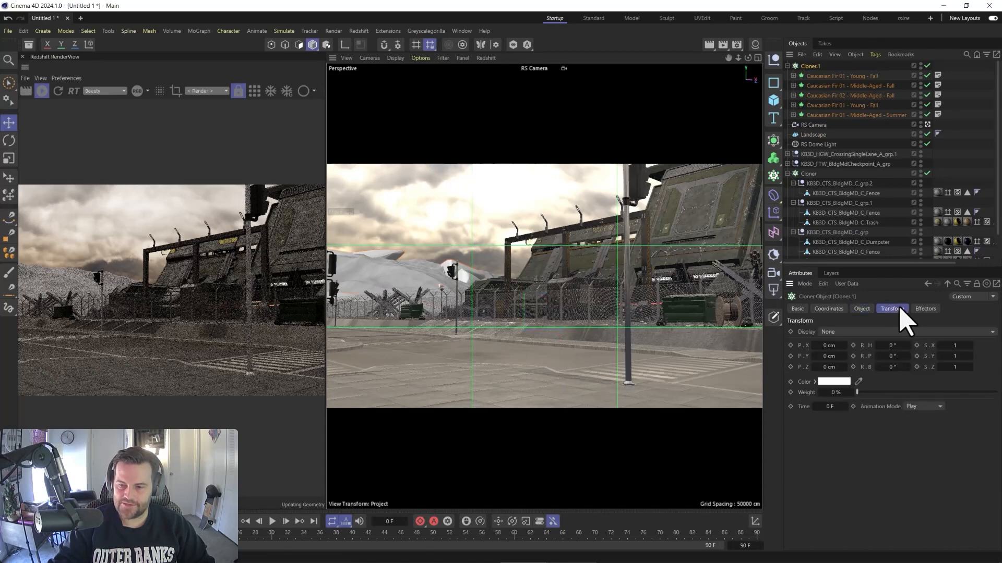
pyautogui.click(884, 357)
pyautogui.write('-90')
pyautogui.press('Return')
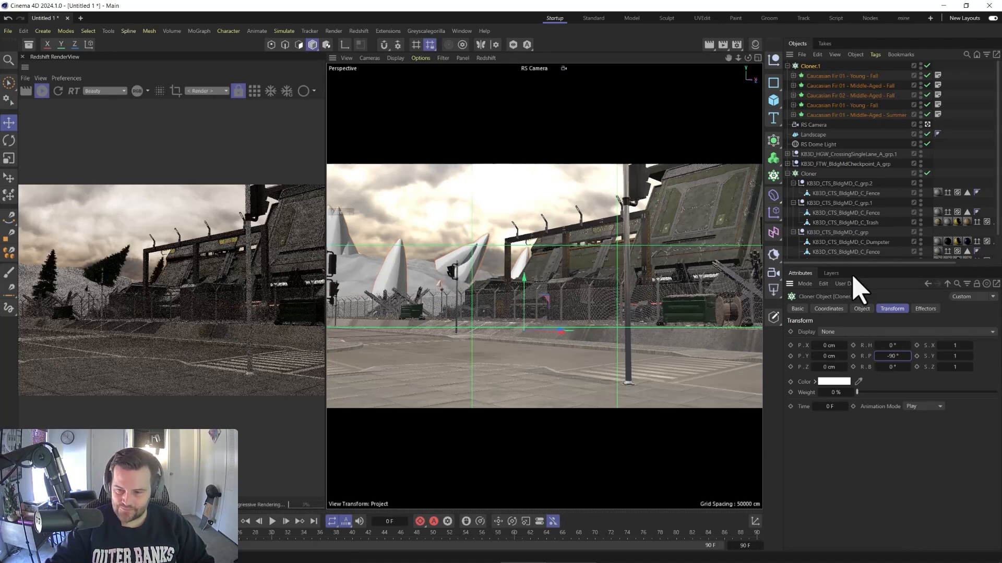
# Turn off Align Clone for the tree cloner and set its pitch rotation to 0°
pyautogui.click(862, 309)
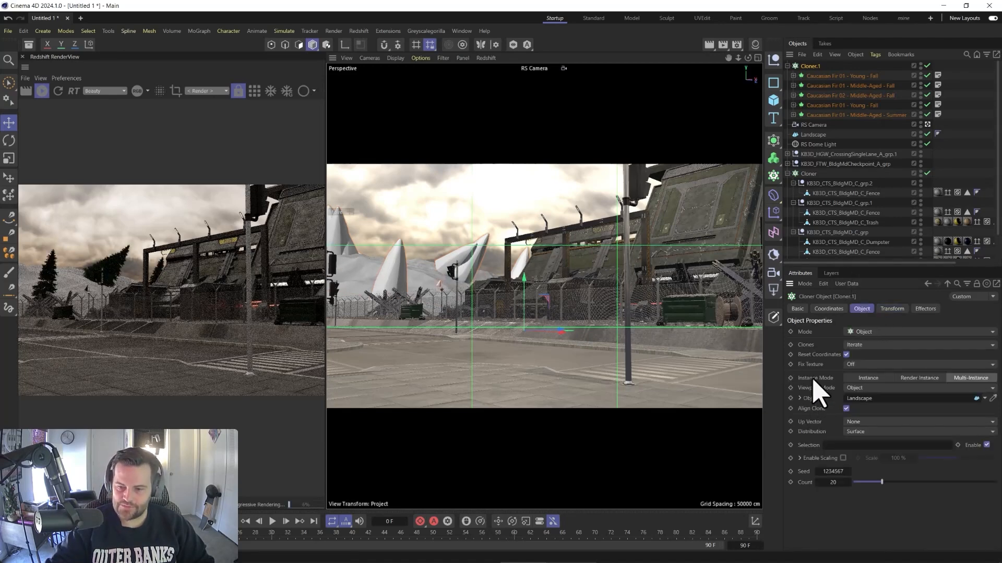
pyautogui.click(846, 409)
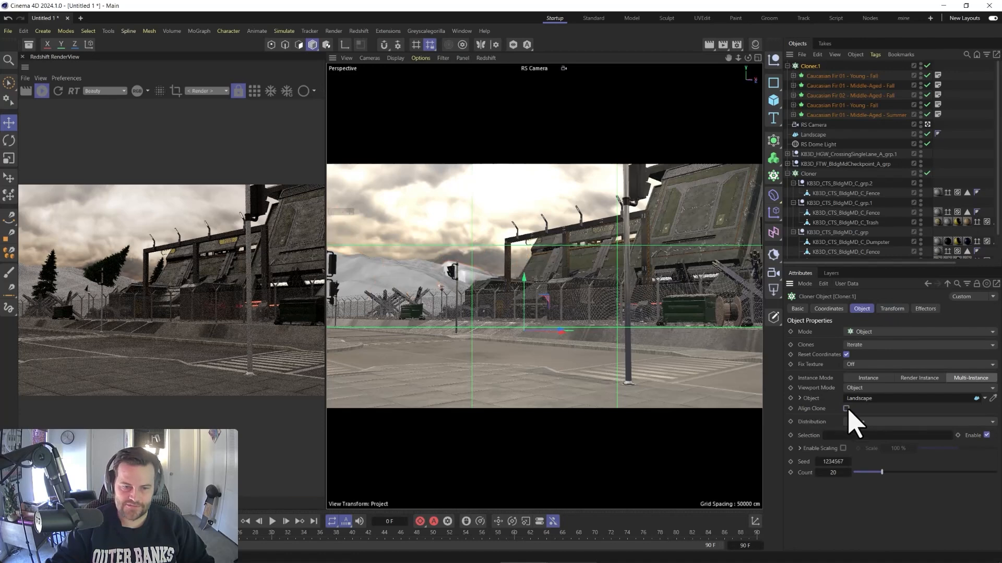
pyautogui.click(891, 309)
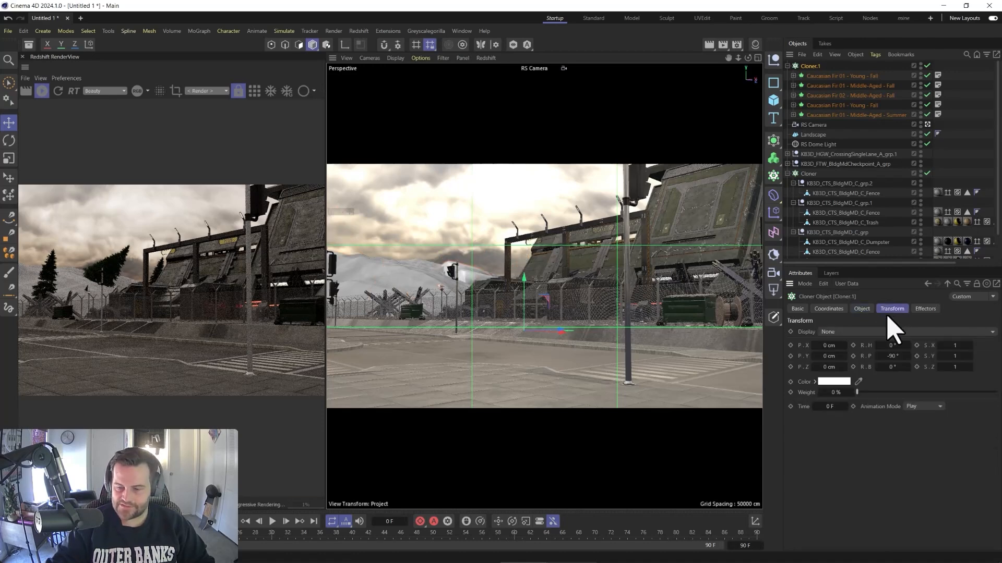
pyautogui.click(891, 356)
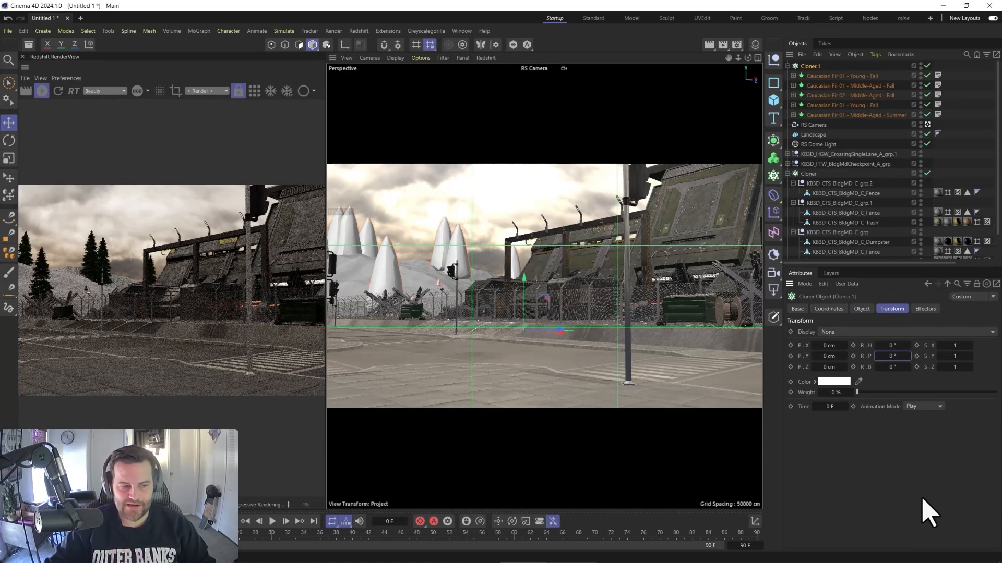
# Raise the tree cloner's clone count to 300 to fill the landscape with firs
pyautogui.click(861, 308)
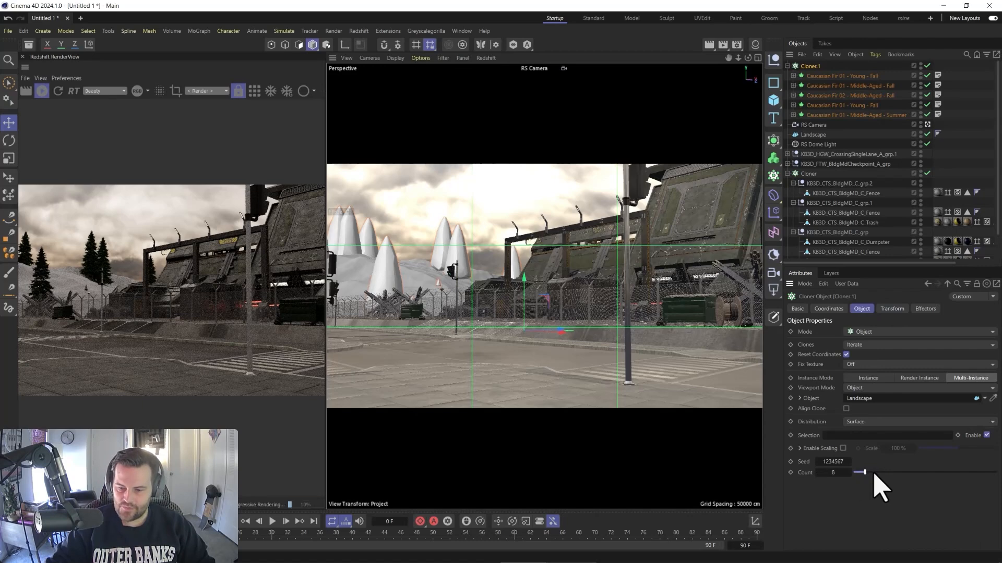
pyautogui.moveTo(873, 472); pyautogui.dragTo(973, 490)
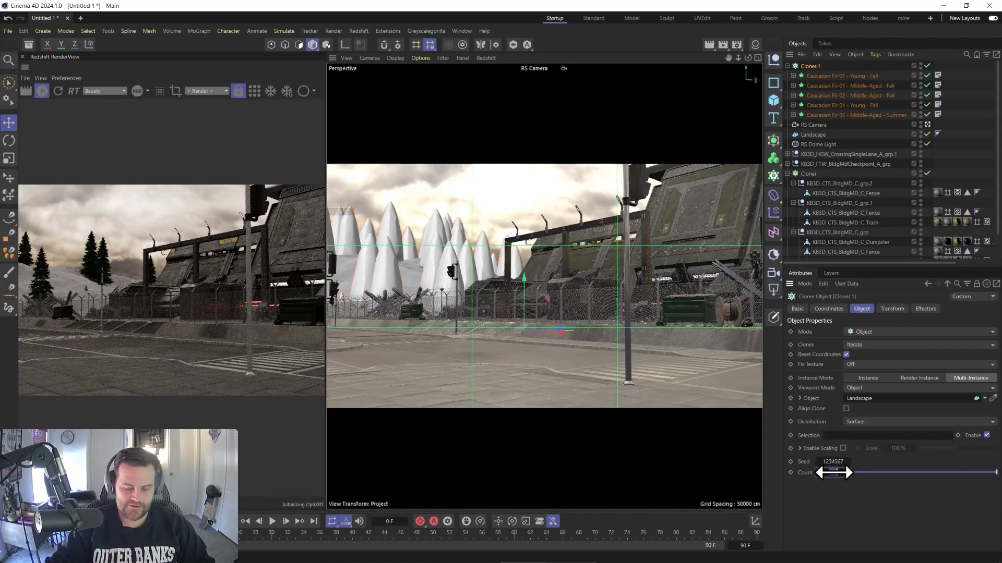
pyautogui.press('Return')
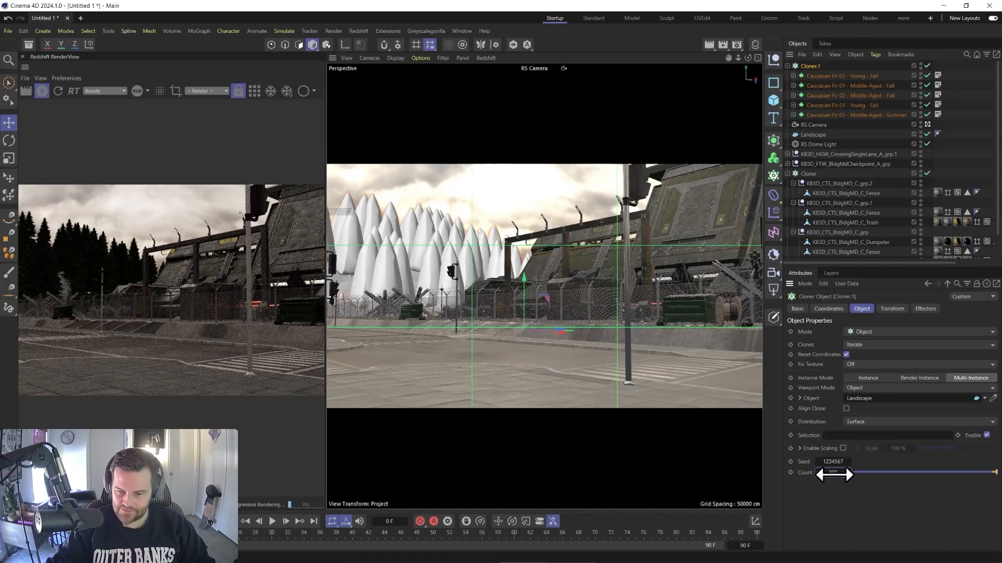
# Raise the tree cloner's clone count to 350 and add a Random effector to the cloner
pyautogui.write('50')
pyautogui.press('Return')
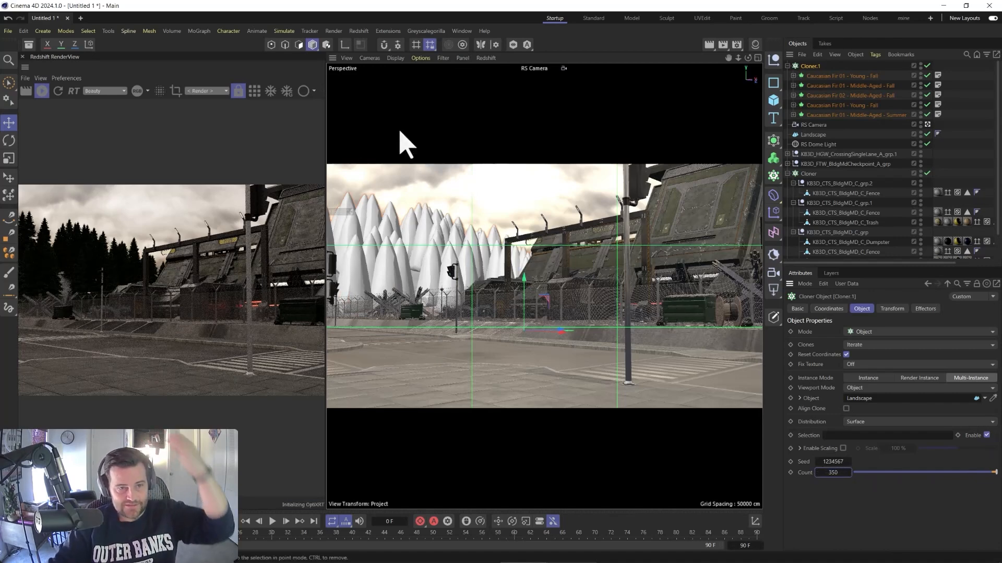
pyautogui.click(284, 33)
pyautogui.moveTo(244, 35)
pyautogui.moveTo(197, 31)
pyautogui.moveTo(214, 49)
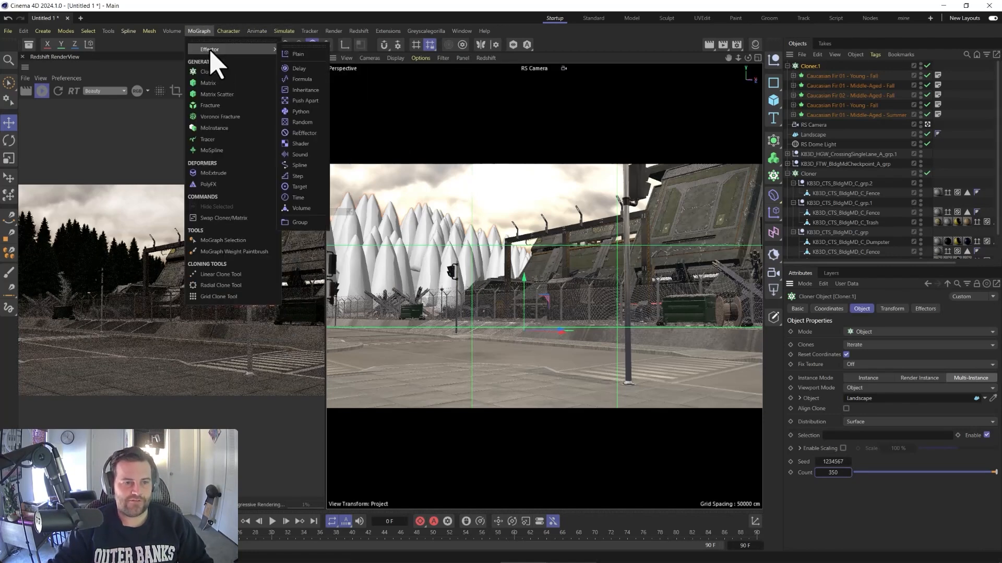
pyautogui.click(303, 122)
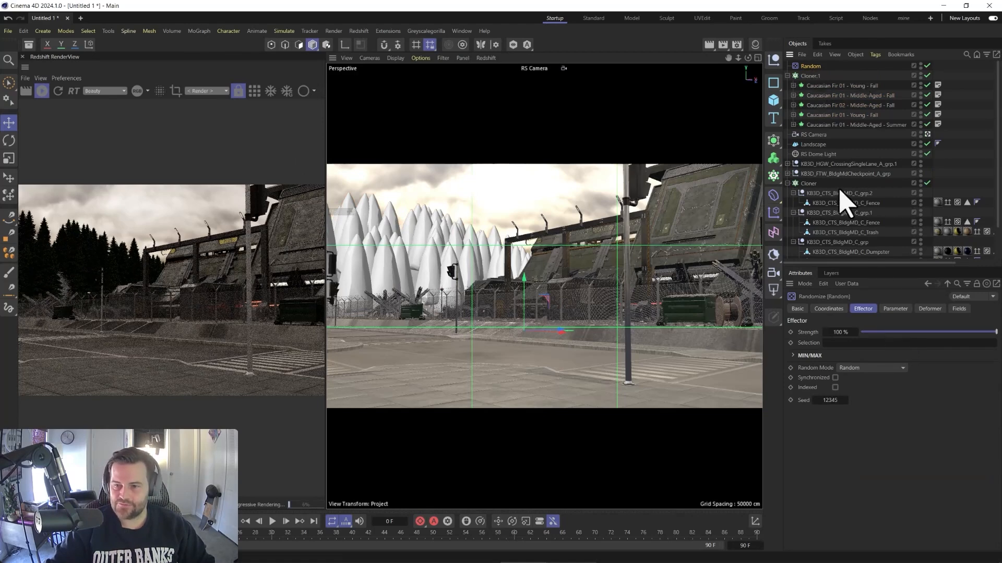
pyautogui.click(811, 76)
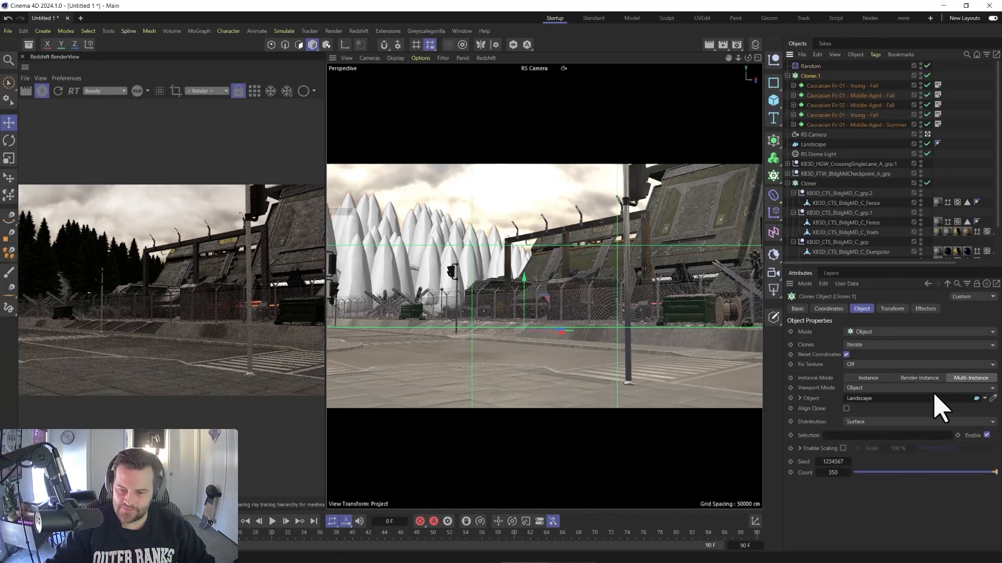
pyautogui.click(924, 312)
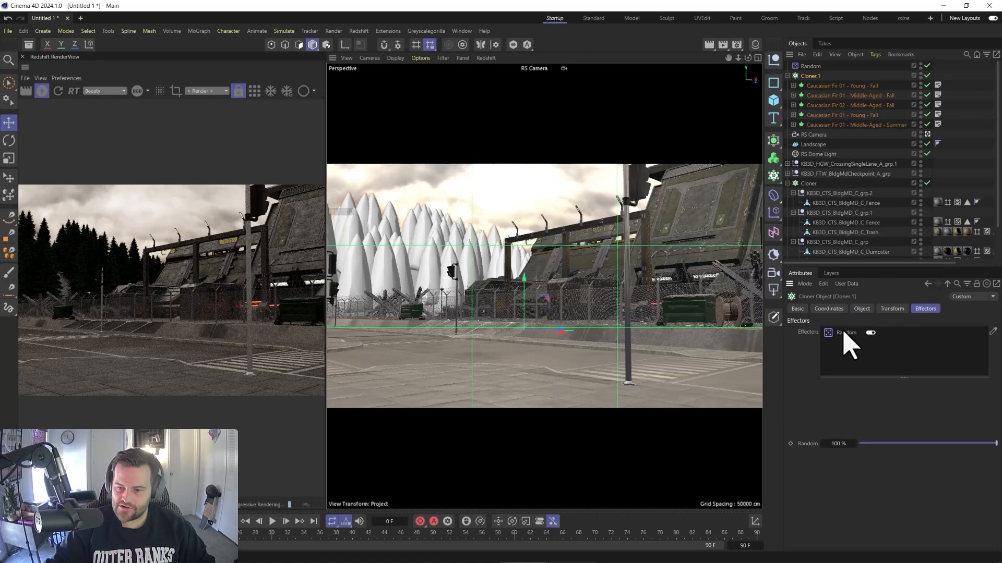
# Set the Random effector's position variation to 5 cm in X, 0 cm in Y and 5 cm in Z
pyautogui.click(809, 66)
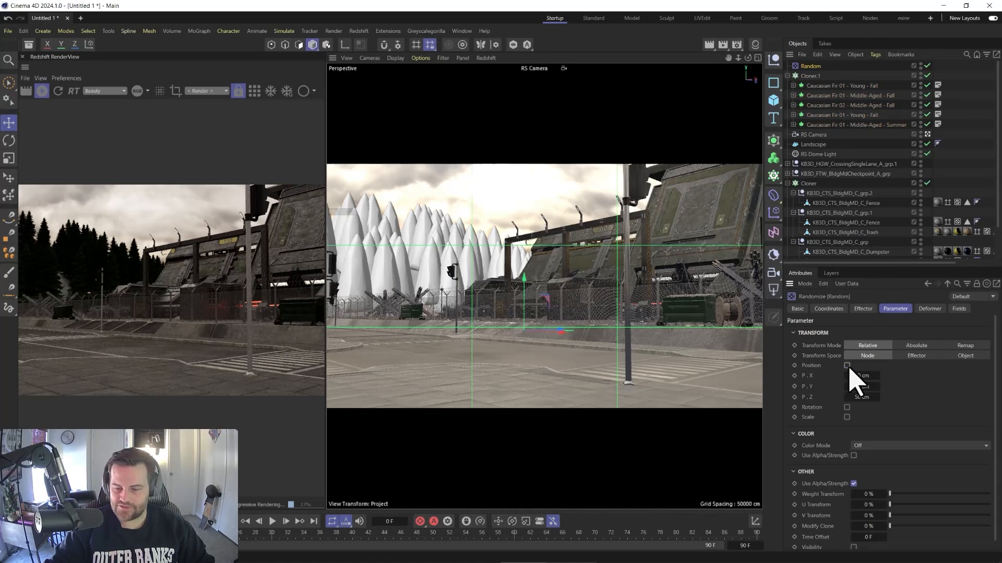
pyautogui.click(847, 366)
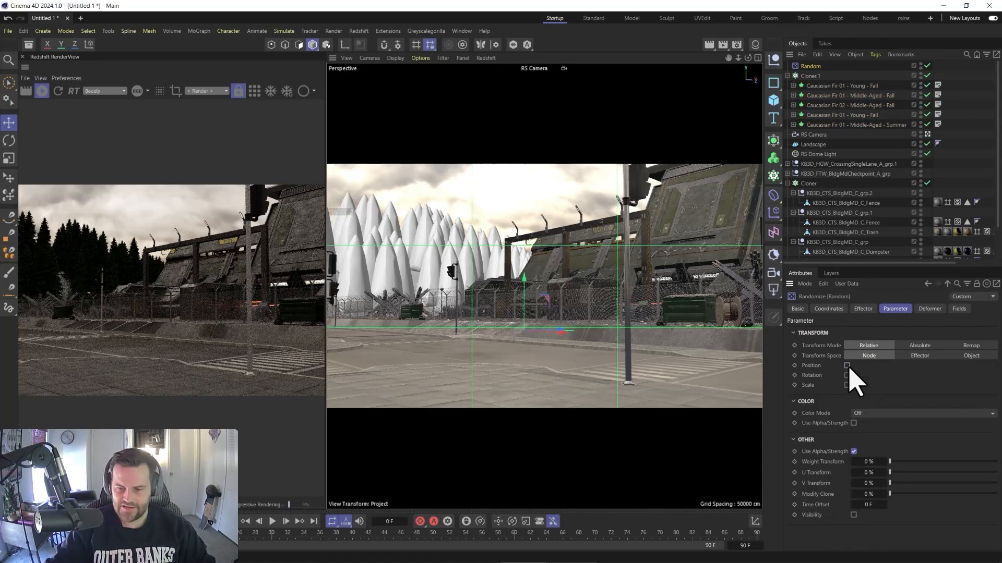
pyautogui.click(847, 366)
pyautogui.doubleClick(857, 379)
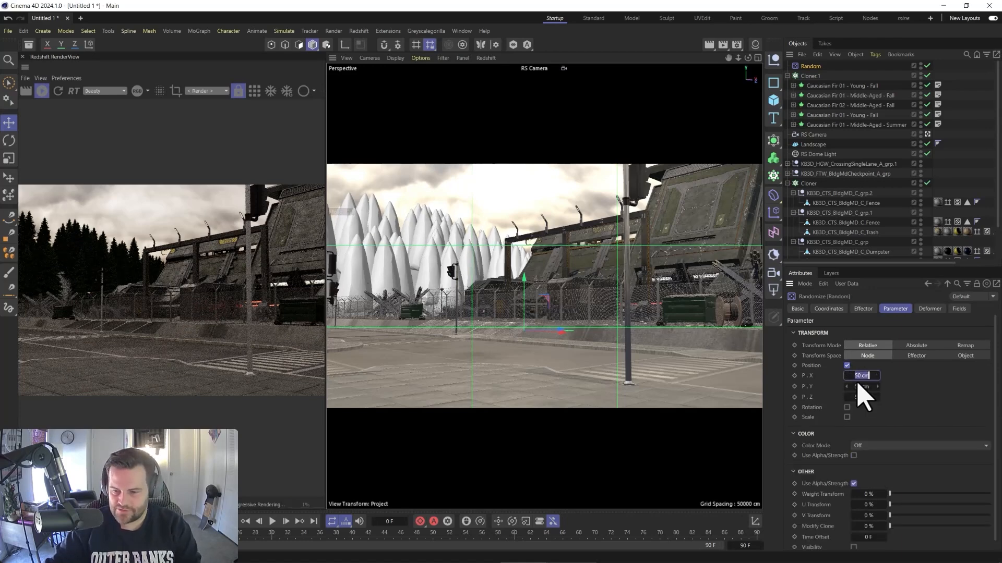
pyautogui.write('5')
pyautogui.press('Return')
pyautogui.doubleClick(857, 385)
pyautogui.write('0')
pyautogui.press('Return')
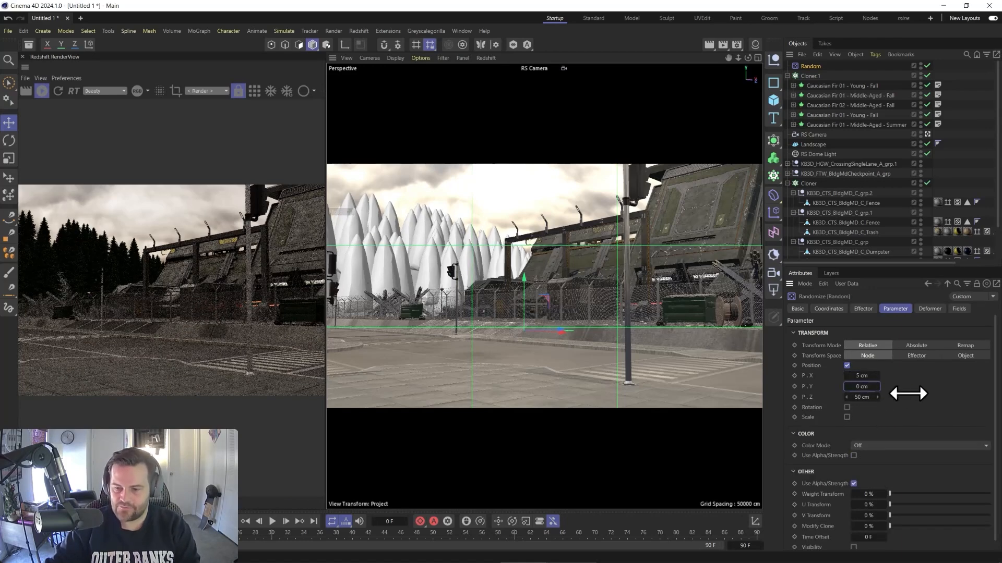
pyautogui.doubleClick(860, 397)
pyautogui.write('5')
pyautogui.press('Return')
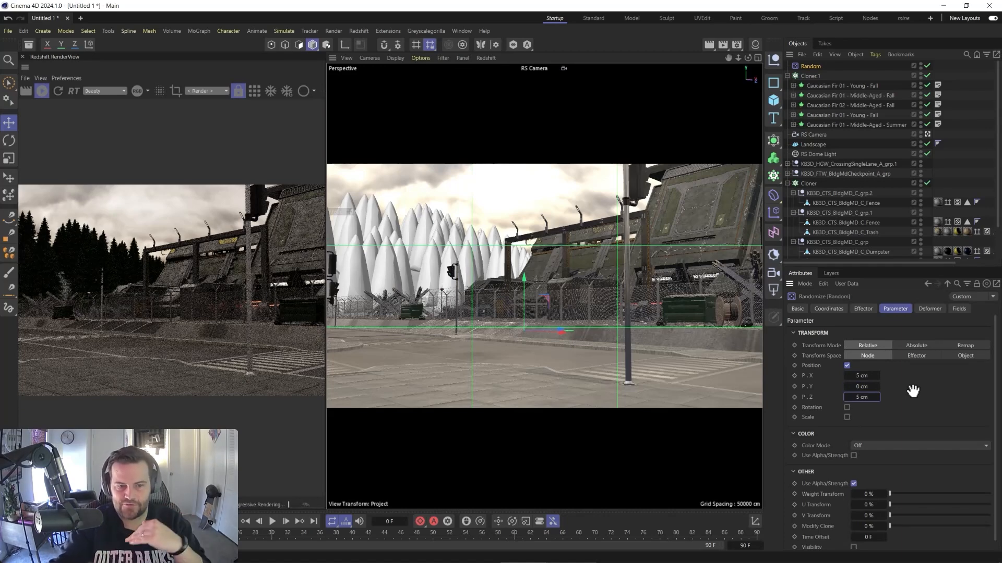
# Enable rotation on the Random effector with heading 2022°, pitch 5° and bank 5°
pyautogui.click(847, 407)
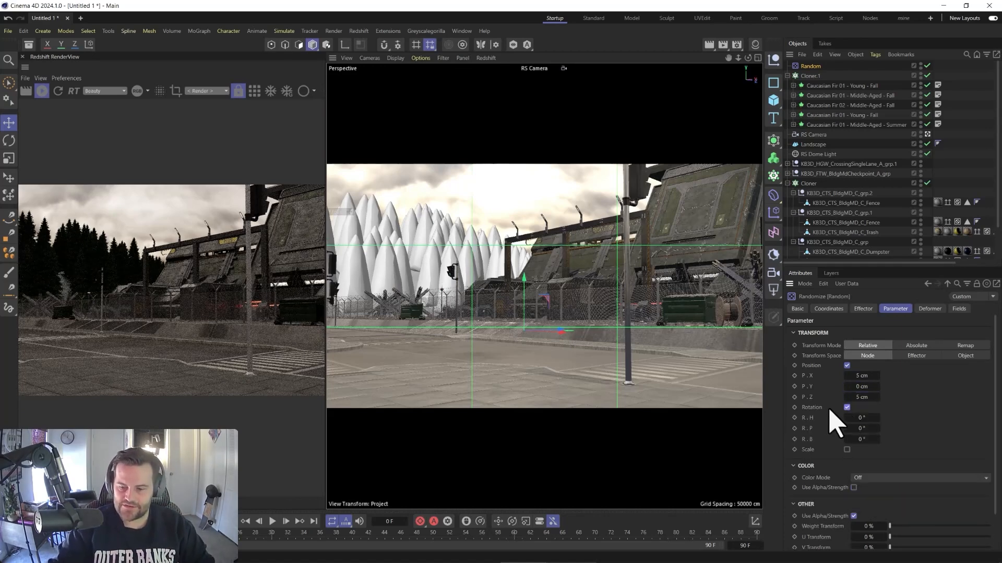
pyautogui.moveTo(859, 417)
pyautogui.mouseDown()
pyautogui.moveTo(918, 417)
pyautogui.moveTo(849, 410)
pyautogui.mouseUp()
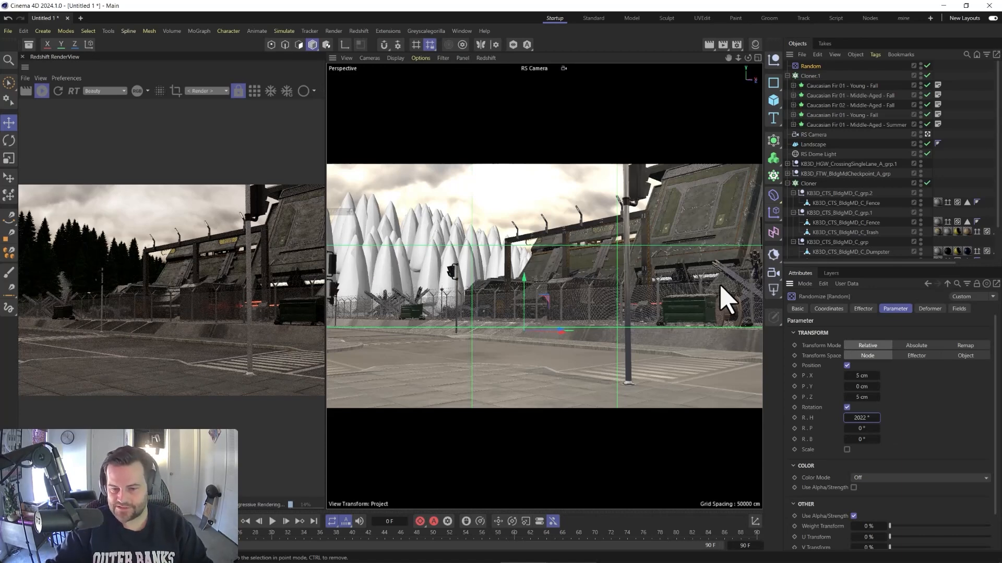
pyautogui.write('5')
pyautogui.doubleClick(860, 440)
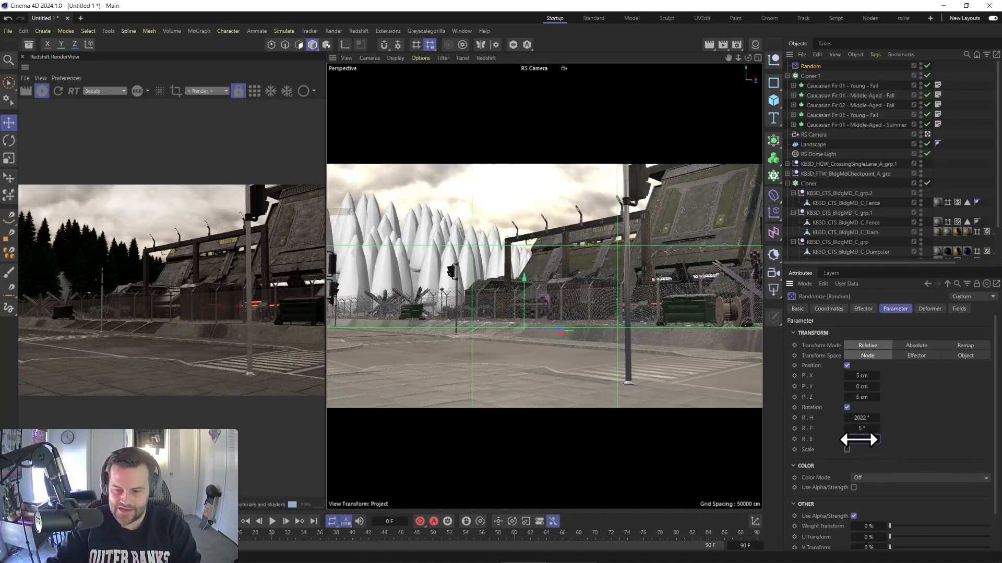
pyautogui.write('5')
pyautogui.press('Return')
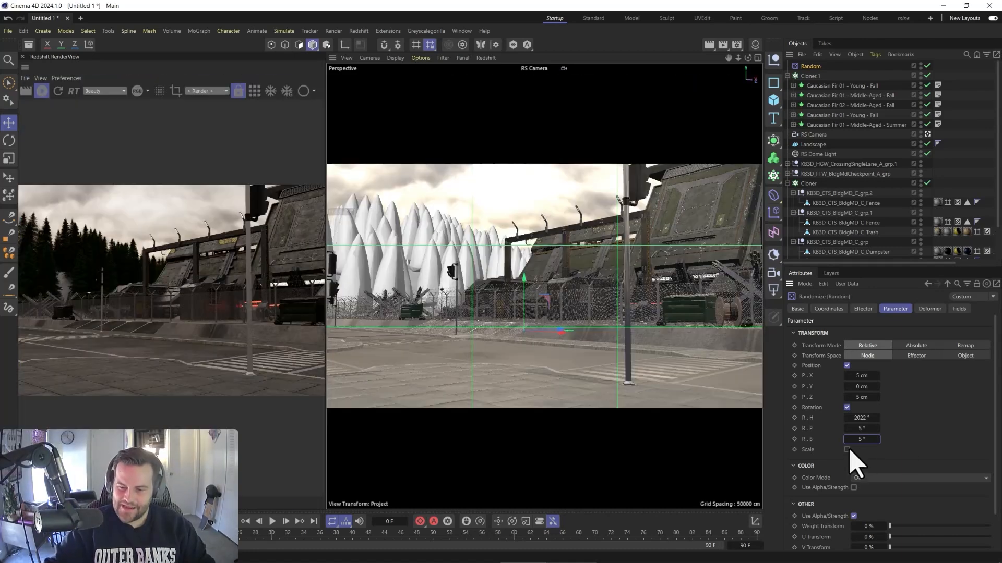
# Enable uniform scale variation on the Random effector and set its scale to 0.5
pyautogui.click(847, 450)
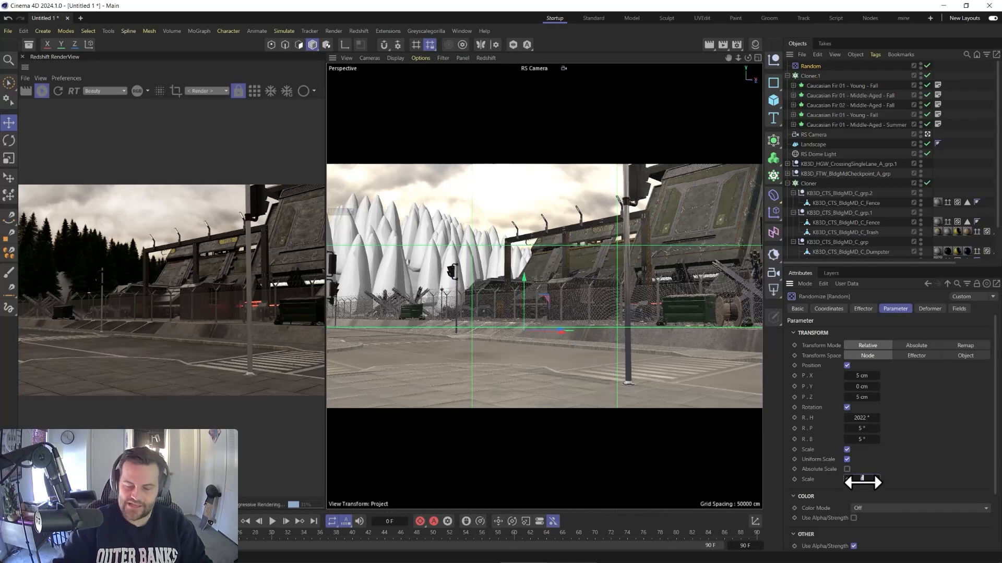
pyautogui.write('0.2')
pyautogui.press('Return')
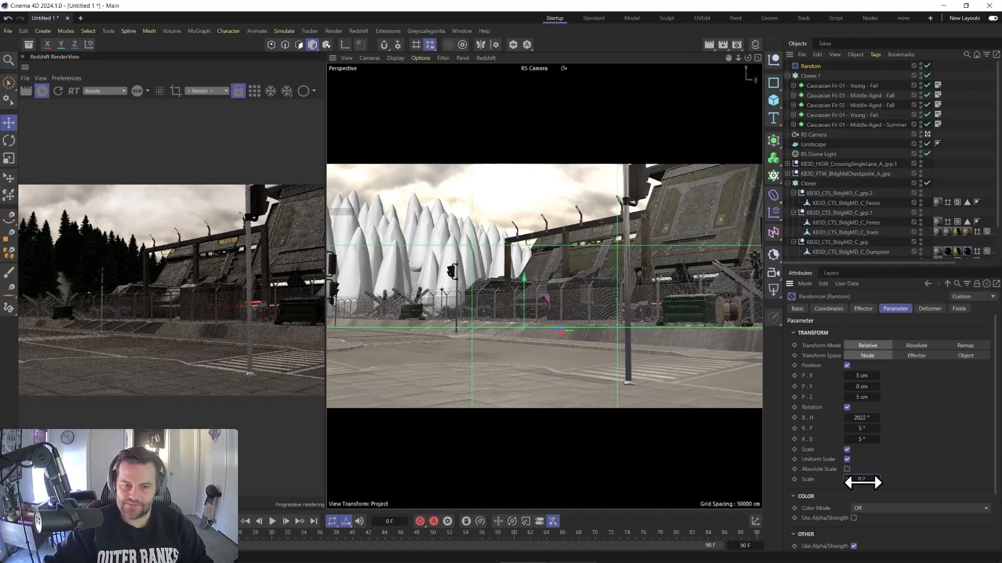
pyautogui.write('1')
pyautogui.press('Return')
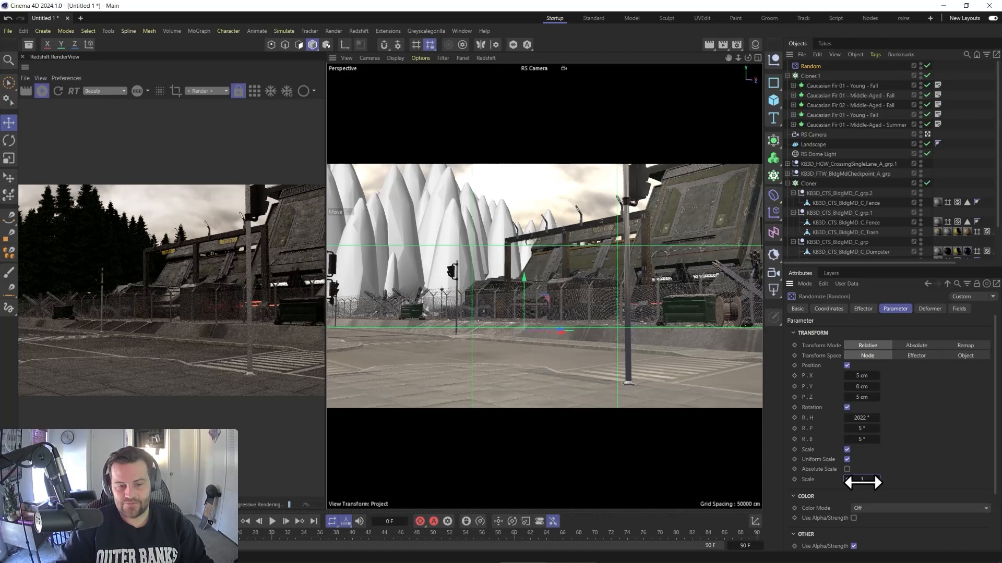
pyautogui.click(862, 479)
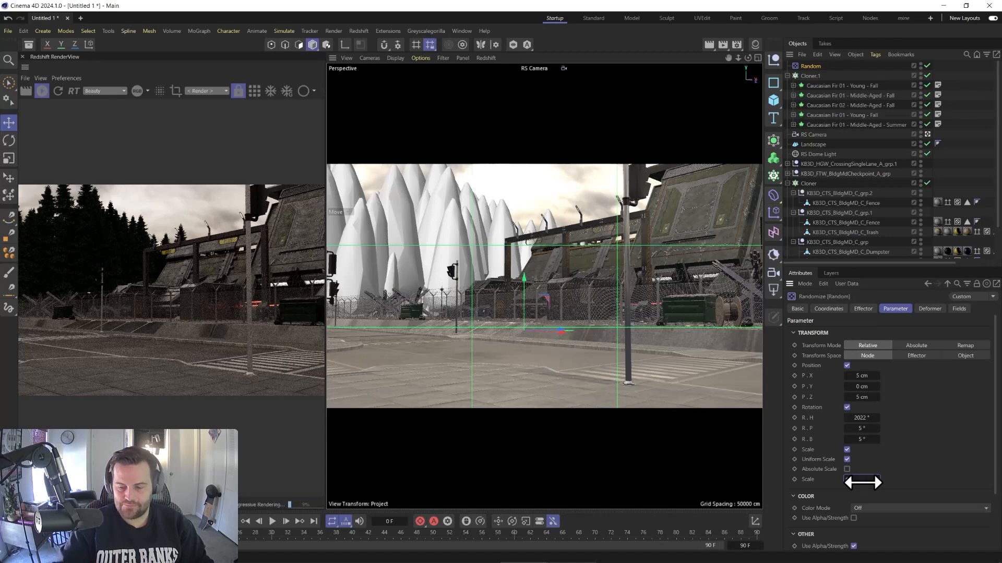
pyautogui.write('0.8')
pyautogui.press('Return')
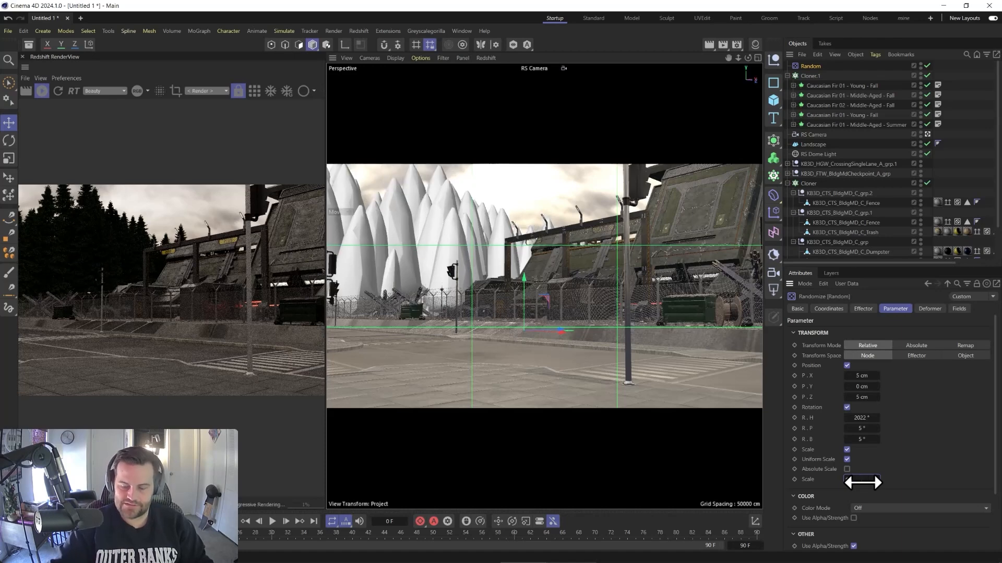
pyautogui.write('0.5')
pyautogui.press('Return')
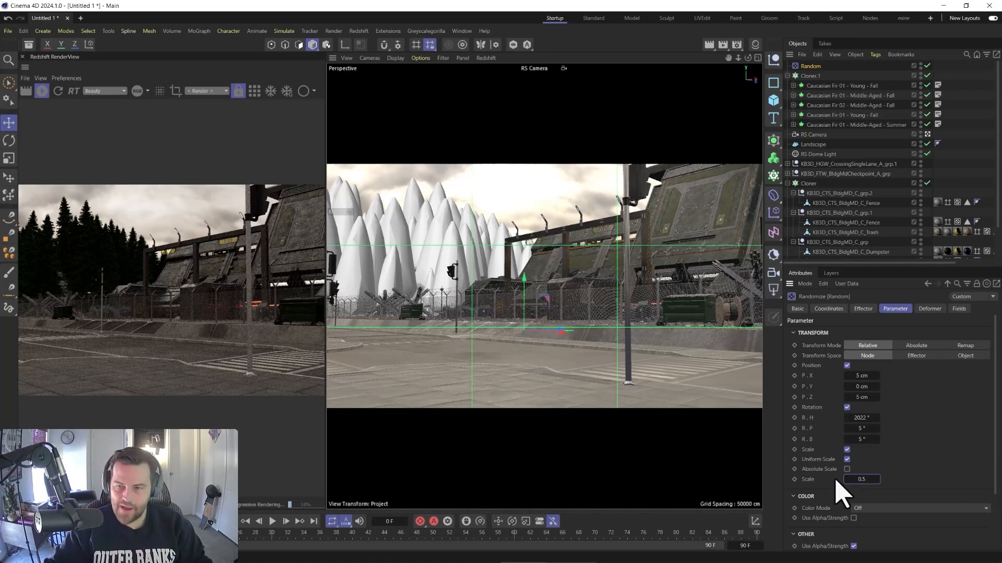
# Collapse the tree cloner's hierarchy and save the project as "brutal scene future forest roar"
pyautogui.click(788, 76)
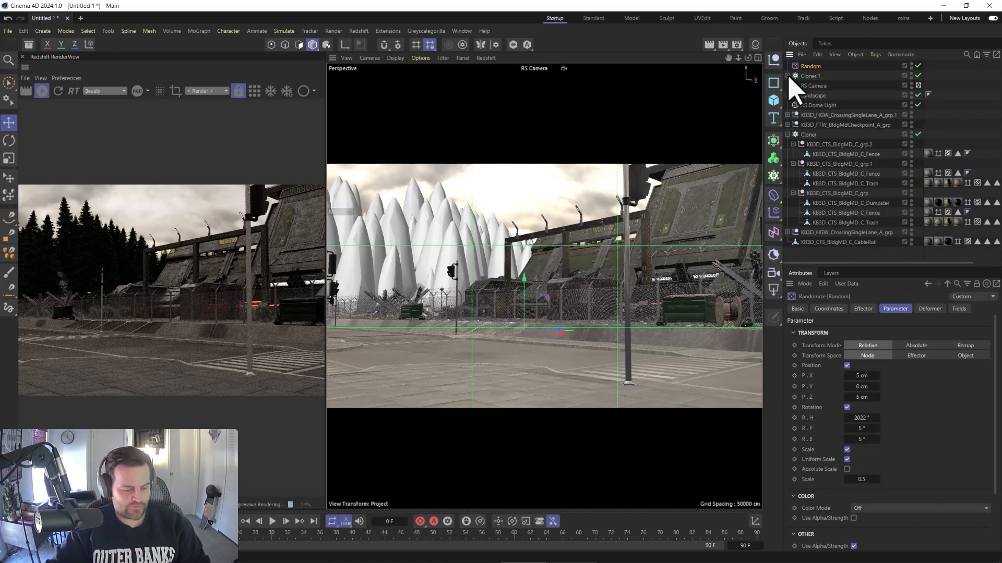
pyautogui.hotkey('ctrl', 's')
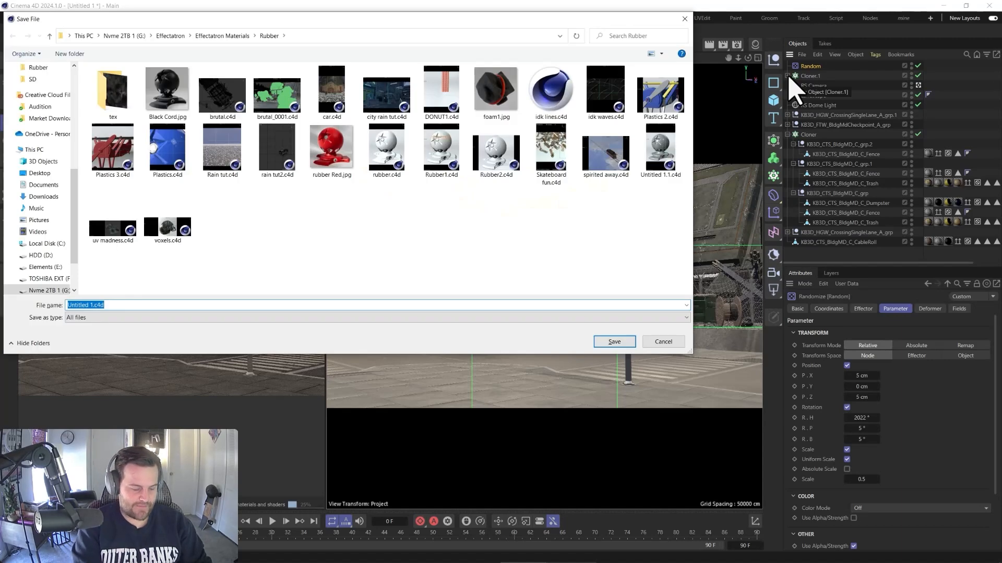
pyautogui.write('br')
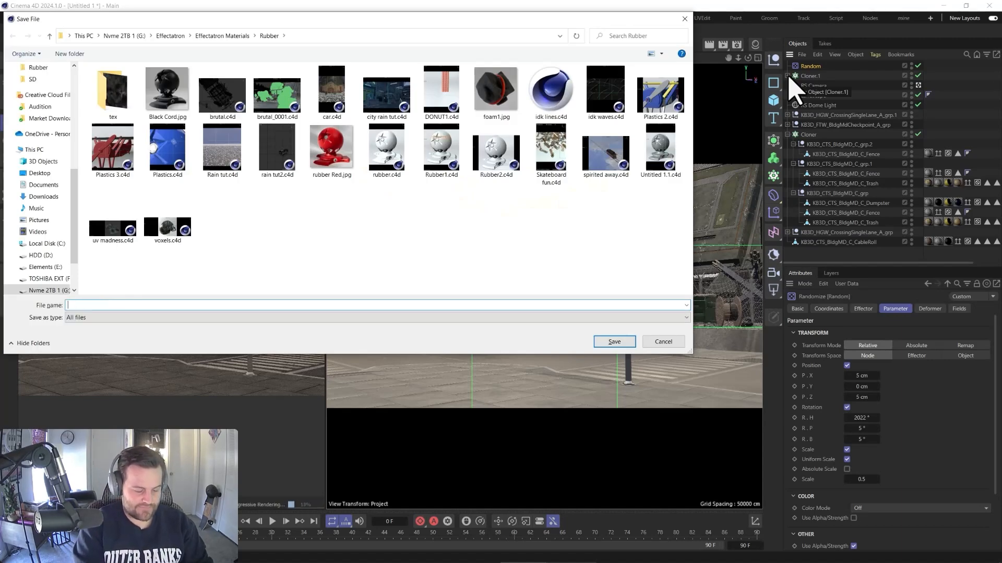
pyautogui.write('utal ')
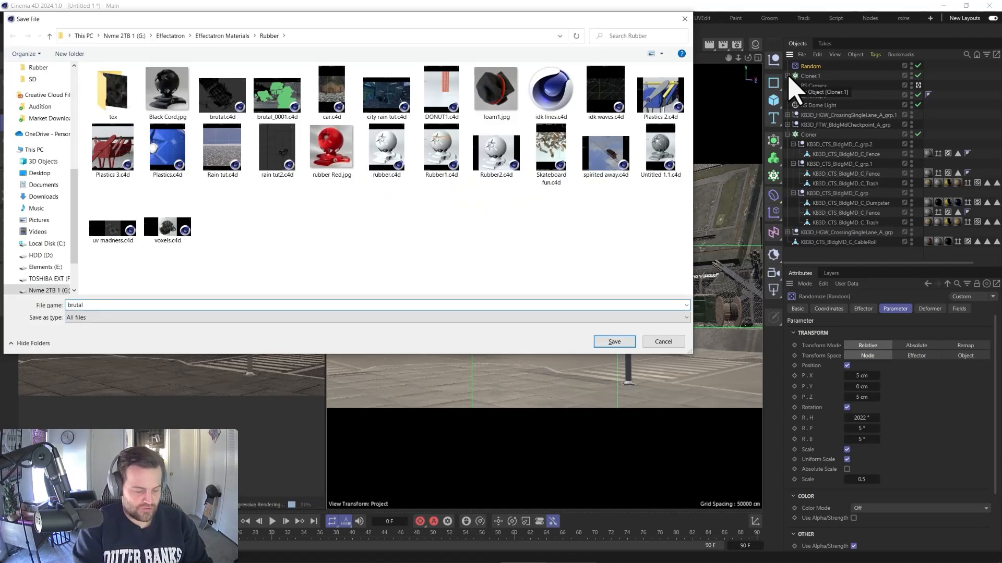
pyautogui.write('scene future forest ')
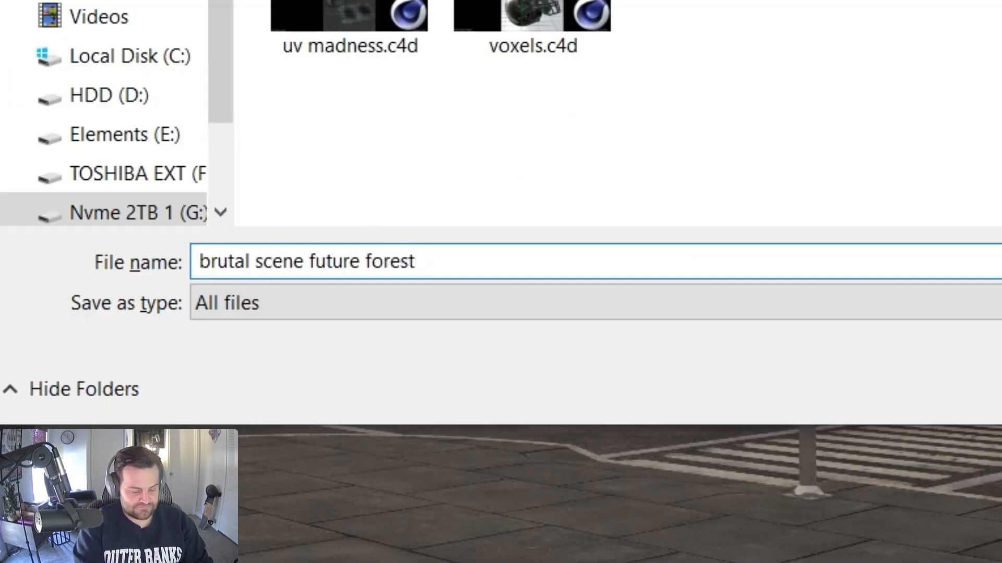
pyautogui.write('roar')
pyautogui.press('Return')
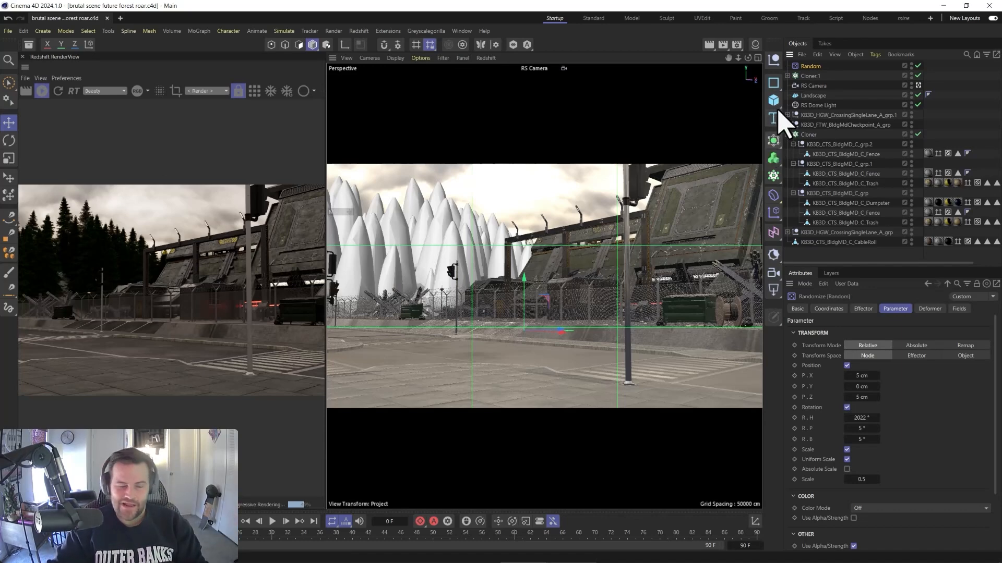
# Apply a duplicate of the Caucasian Fir - Branch 02 material to the Landscape object and restart the live render
pyautogui.click(755, 45)
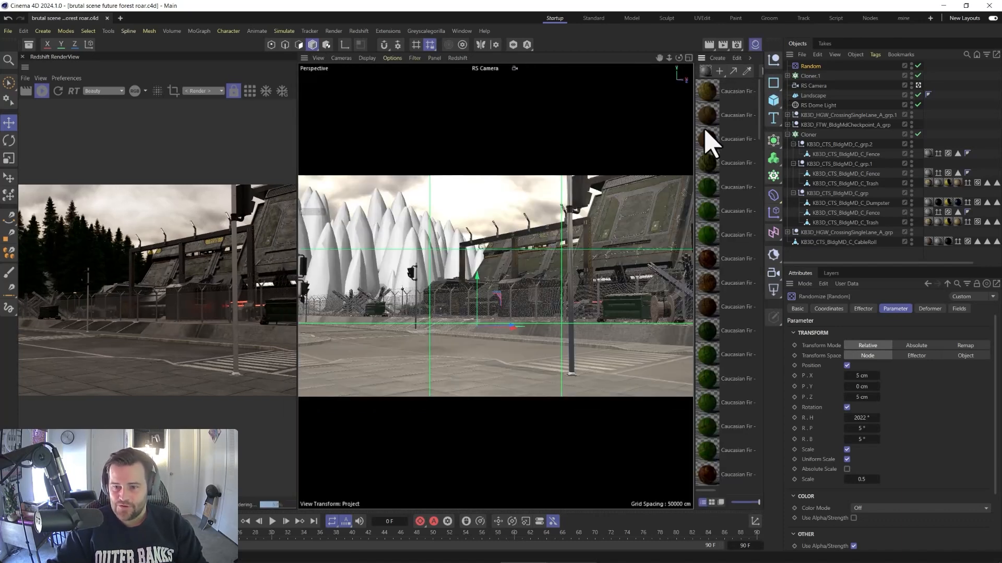
pyautogui.click(708, 170)
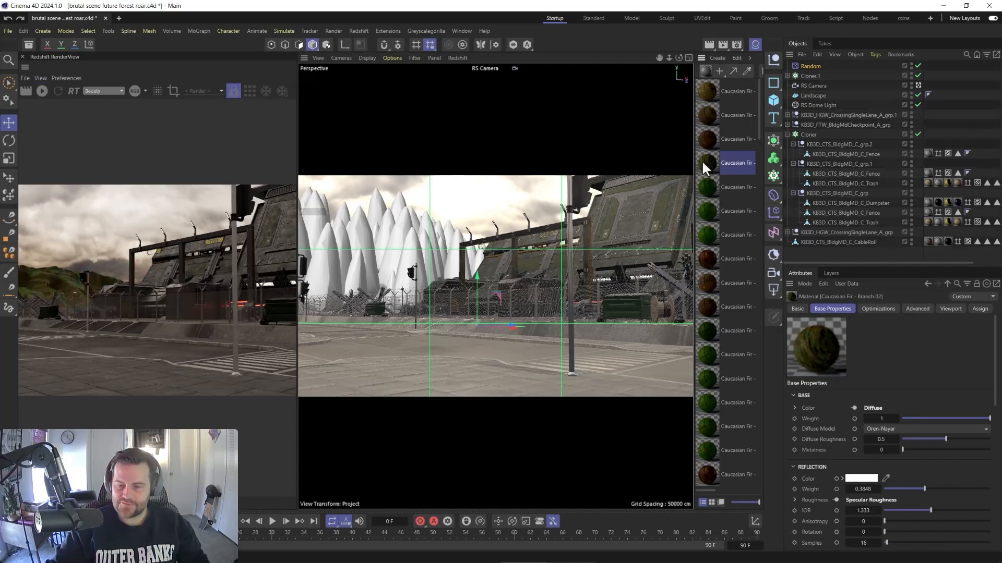
pyautogui.moveTo(707, 86); pyautogui.dragTo(708, 84)
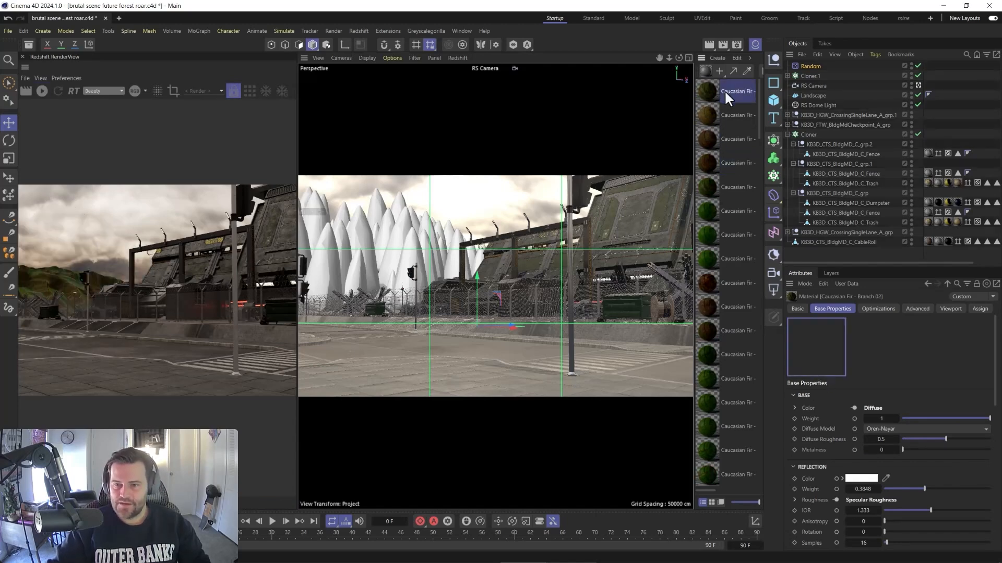
pyautogui.moveTo(820, 92); pyautogui.dragTo(815, 94)
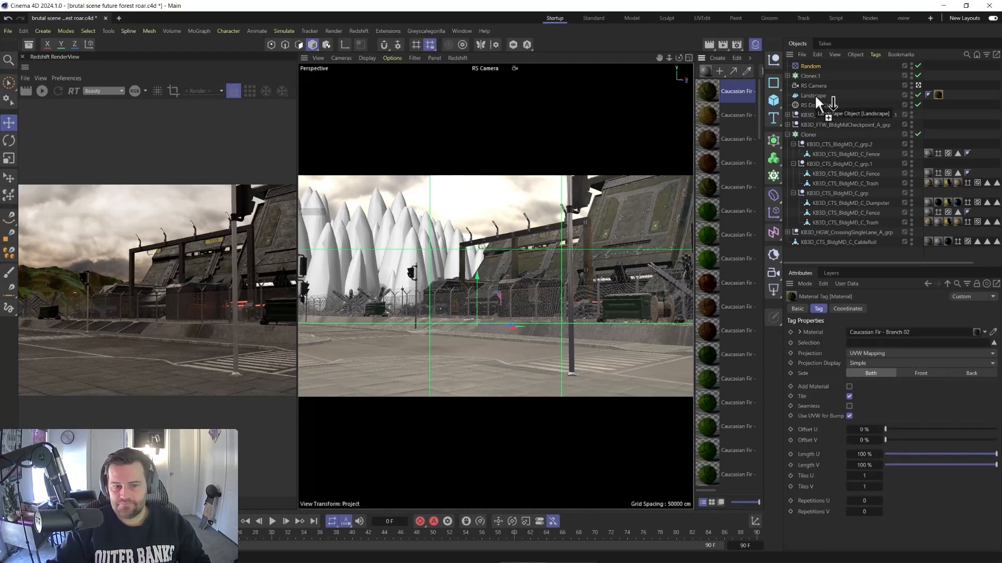
pyautogui.click(813, 95)
pyautogui.click(42, 93)
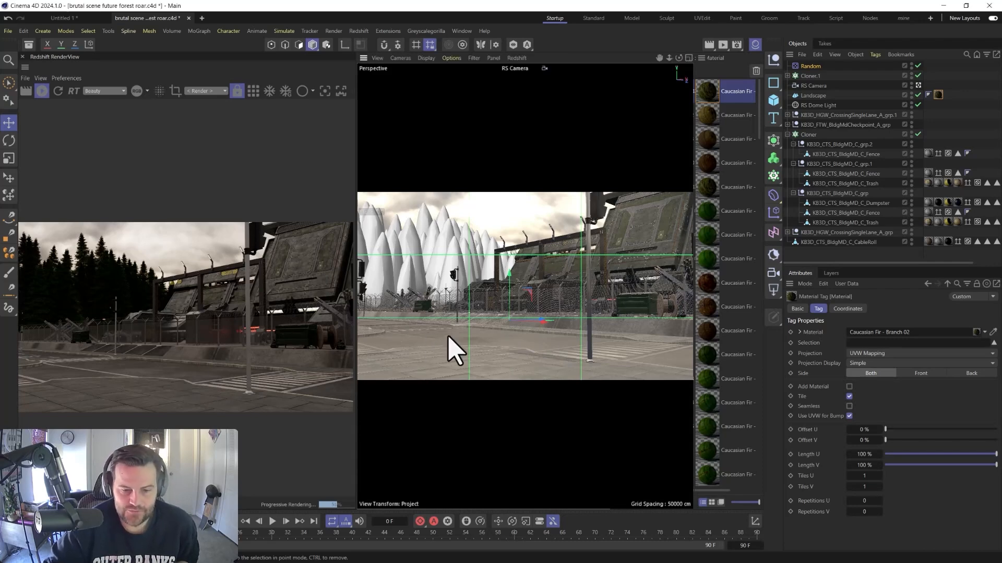
# Reveal the crossing's road mesh in the object hierarchy, open its KB3D_HGW_Roads material tag and widen the render view
pyautogui.click(443, 356)
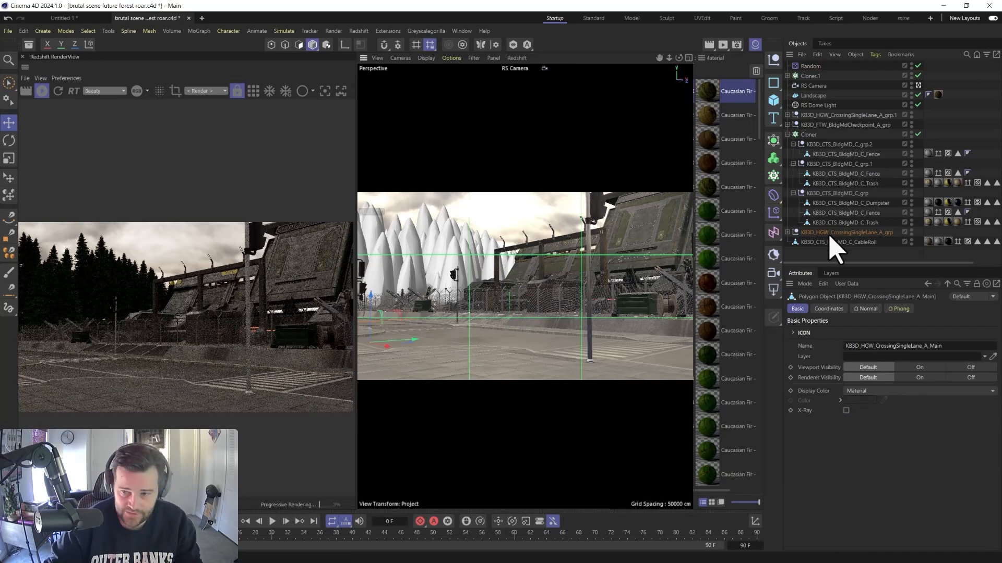
pyautogui.press('s')
pyautogui.scroll(-2, 876, 219)
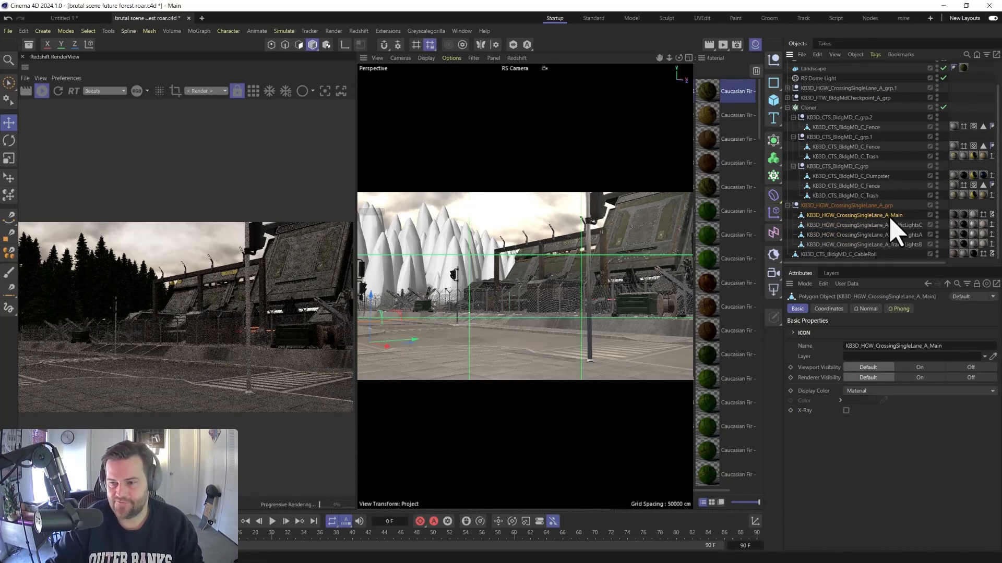
pyautogui.click(963, 216)
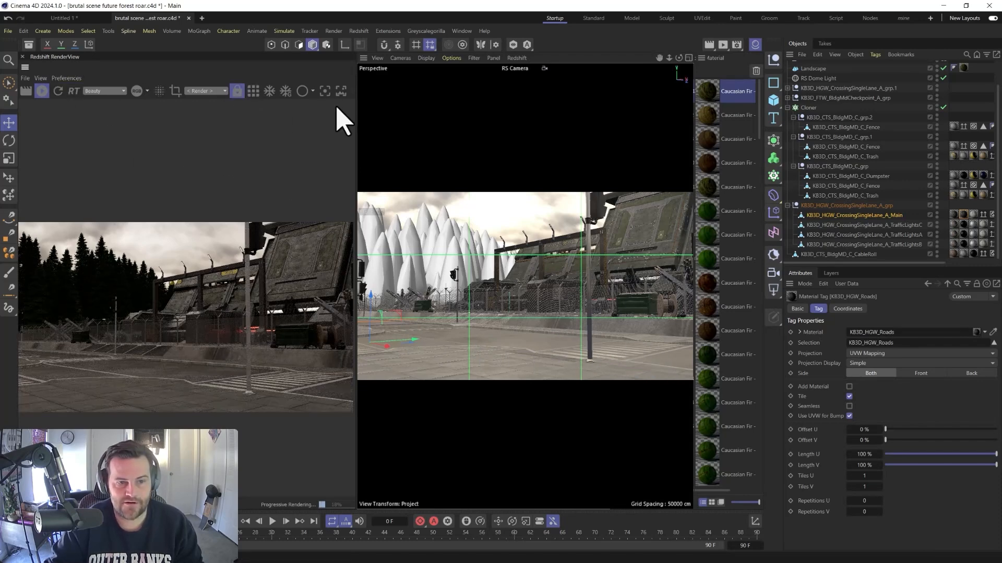
pyautogui.moveTo(359, 101); pyautogui.dragTo(402, 103)
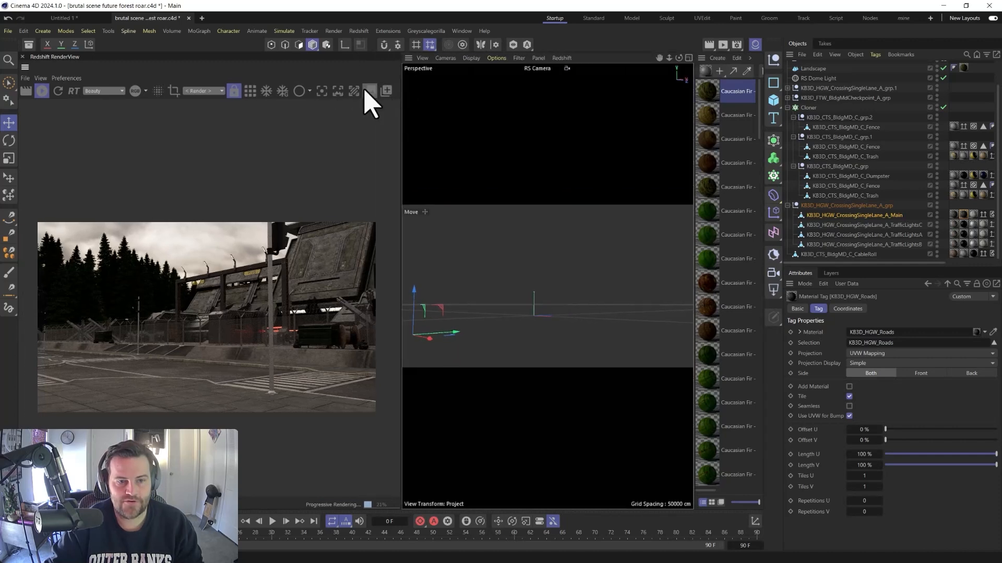
# Try to pick the road's material from the live render and reselect the crossing's main road mesh
pyautogui.click(355, 92)
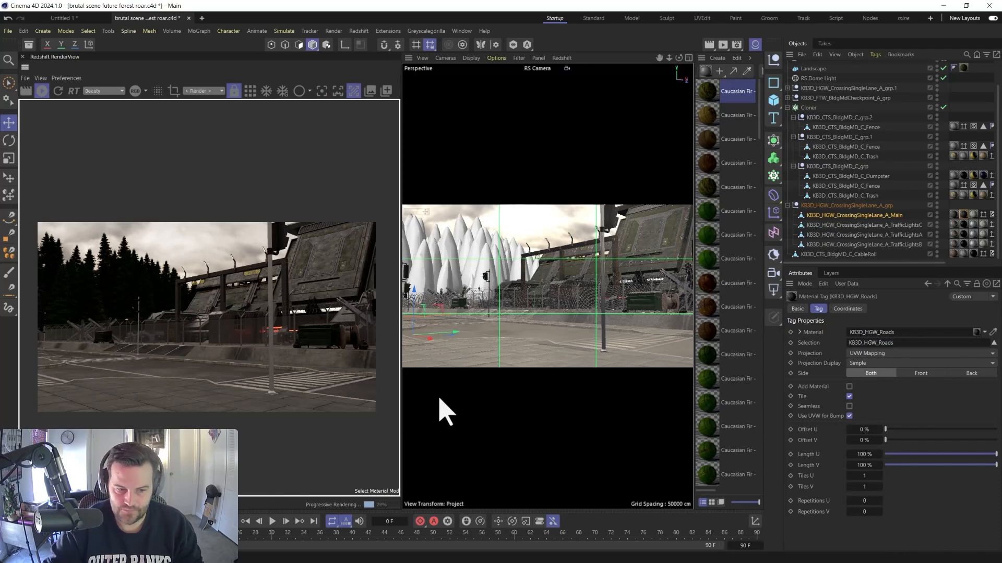
pyautogui.click(205, 388)
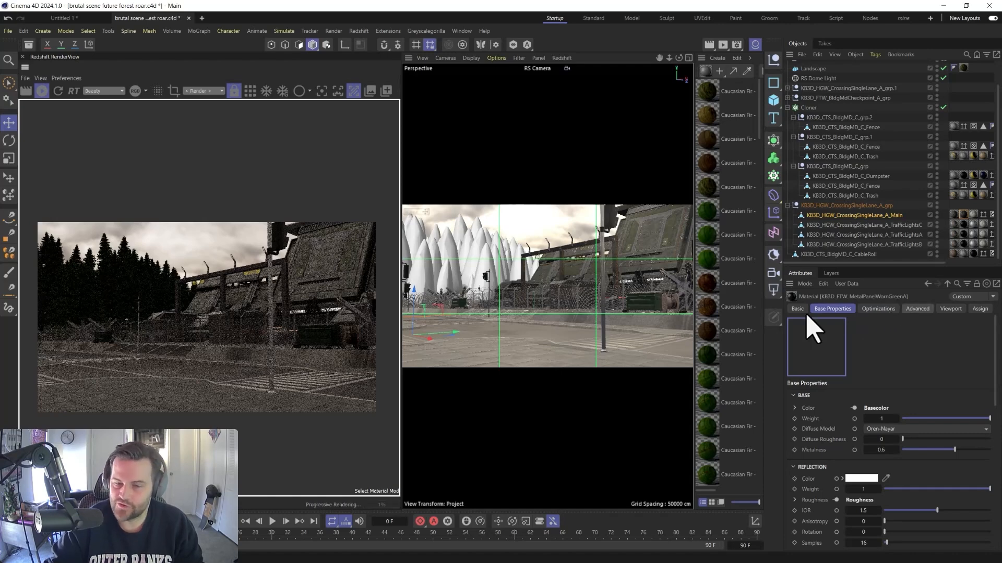
pyautogui.click(354, 91)
pyautogui.click(536, 333)
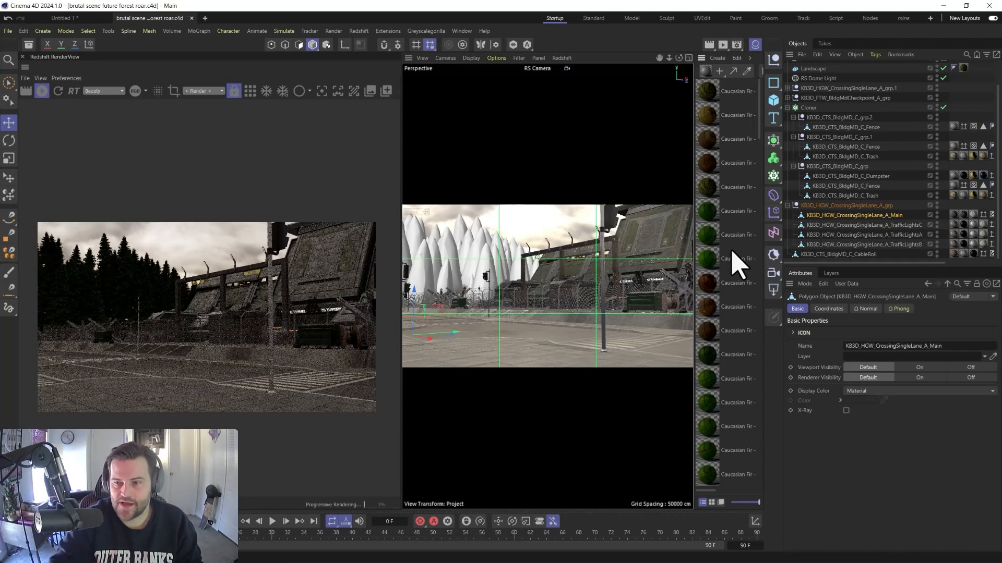
# Create a Starter RS material and open its node graph
pyautogui.click(705, 70)
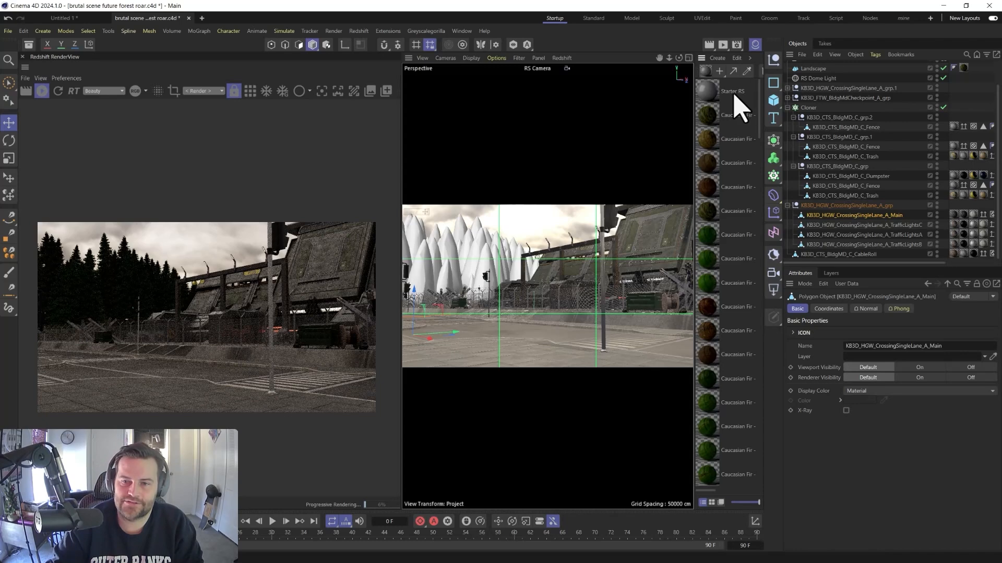
pyautogui.doubleClick(710, 98)
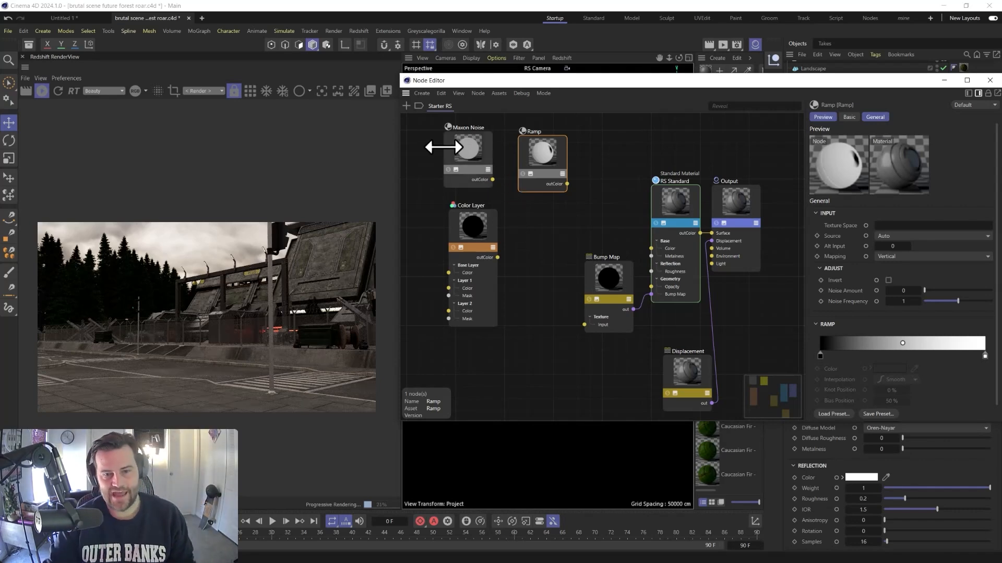
pyautogui.click(561, 250)
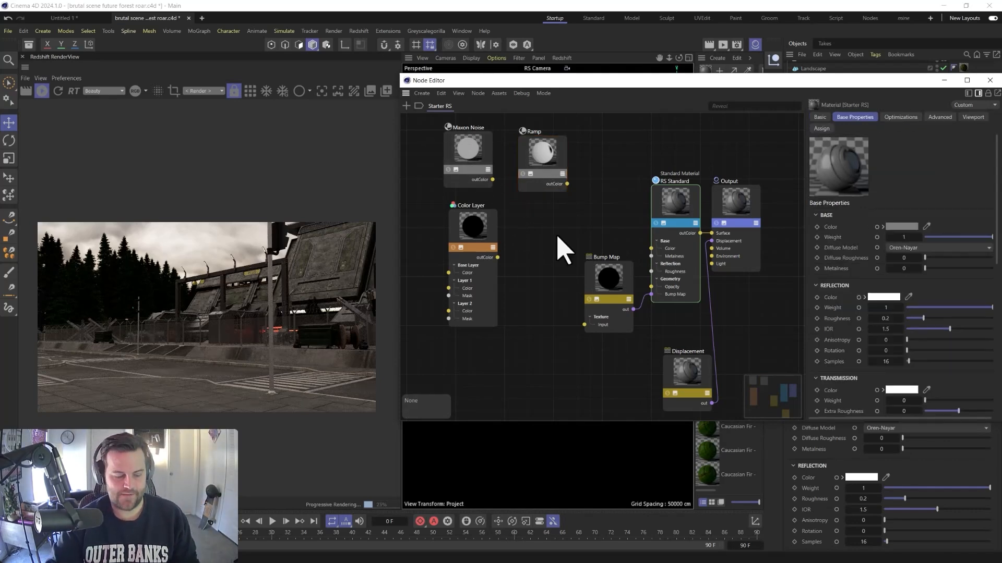
pyautogui.hotkey('shift', 'c')
pyautogui.write('maxon')
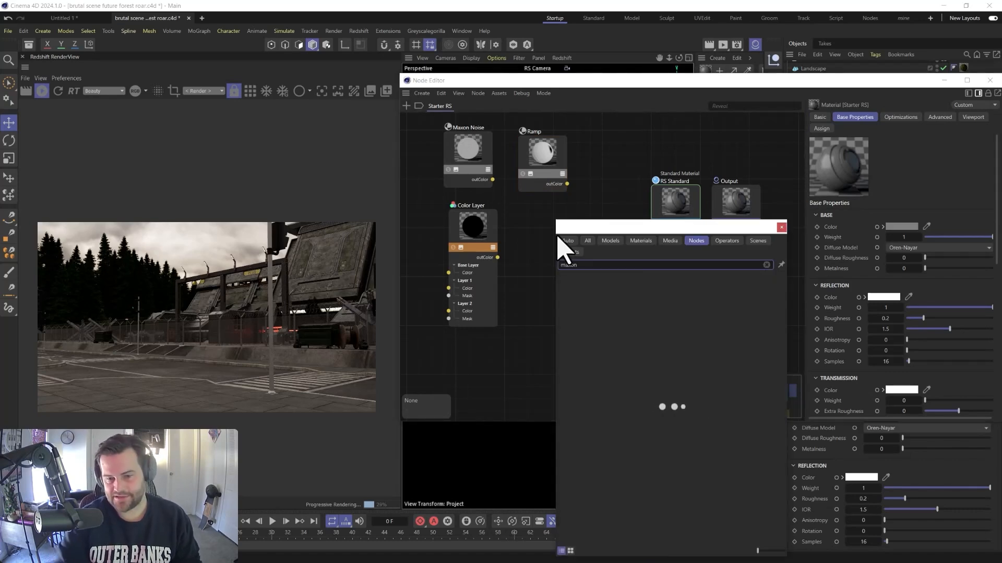
pyautogui.click(781, 228)
# Select the Maxon Noise node and apply the Starter RS material to the KB3D_HGW_CrossingSingleLane_A_Main mesh
pyautogui.click(472, 156)
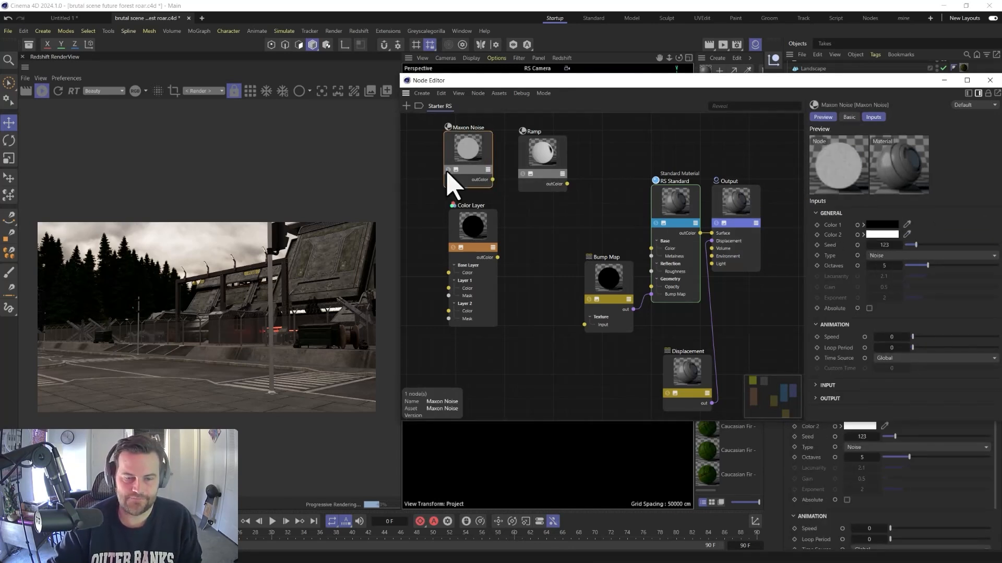
pyautogui.moveTo(610, 82); pyautogui.dragTo(618, 184)
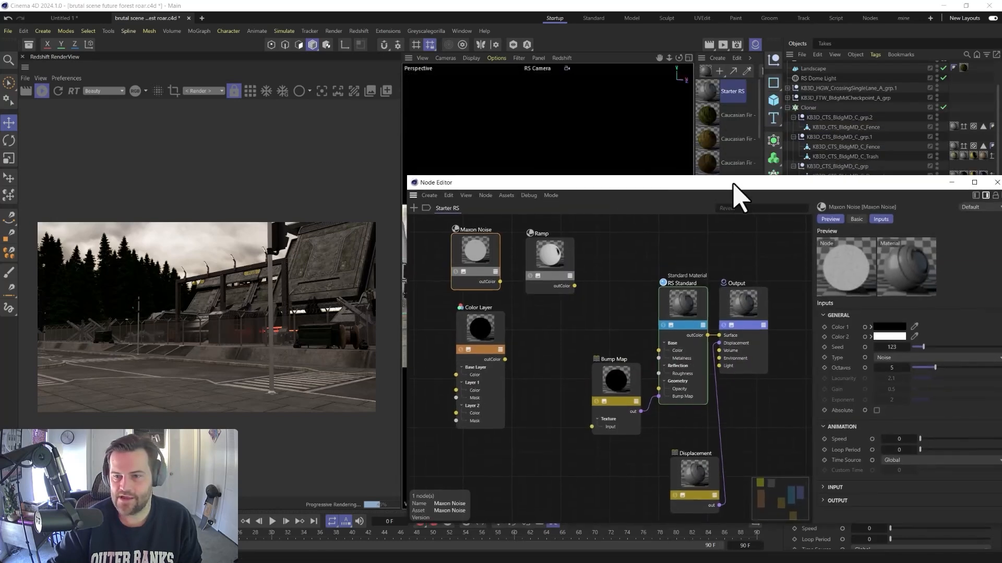
pyautogui.moveTo(737, 184); pyautogui.dragTo(708, 371)
pyautogui.moveTo(716, 99); pyautogui.dragTo(781, 170)
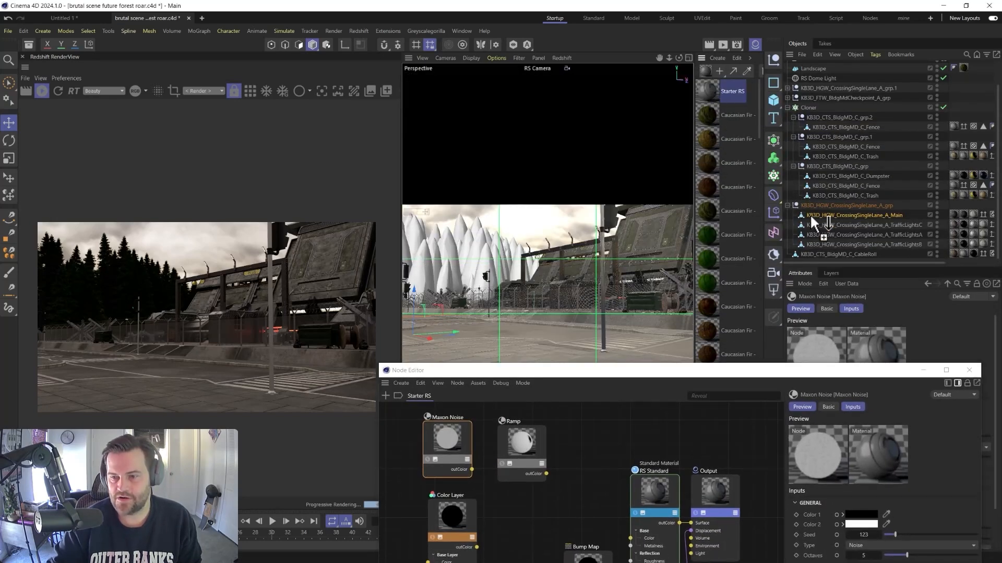
pyautogui.moveTo(849, 214); pyautogui.dragTo(849, 215)
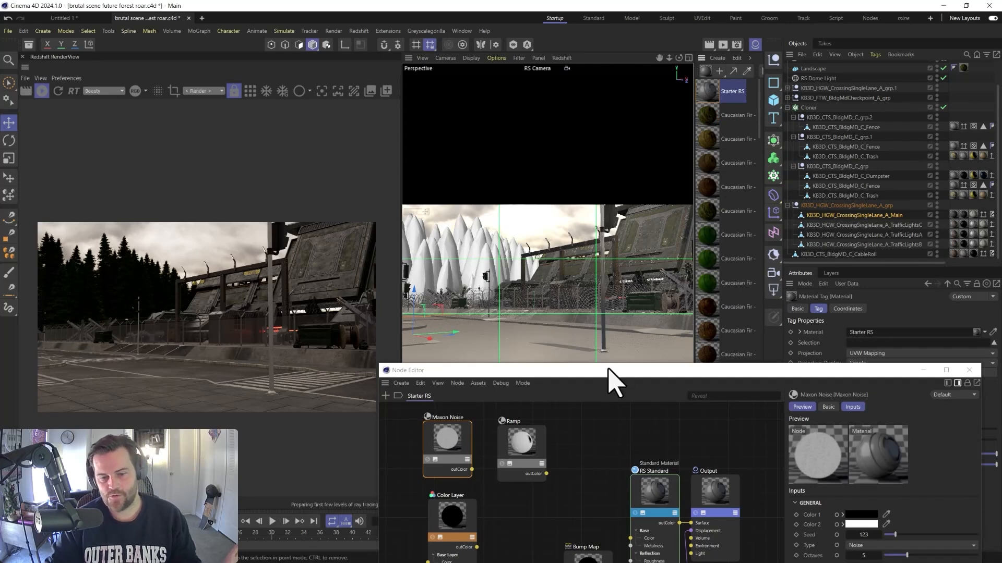
pyautogui.moveTo(605, 373); pyautogui.dragTo(615, 121)
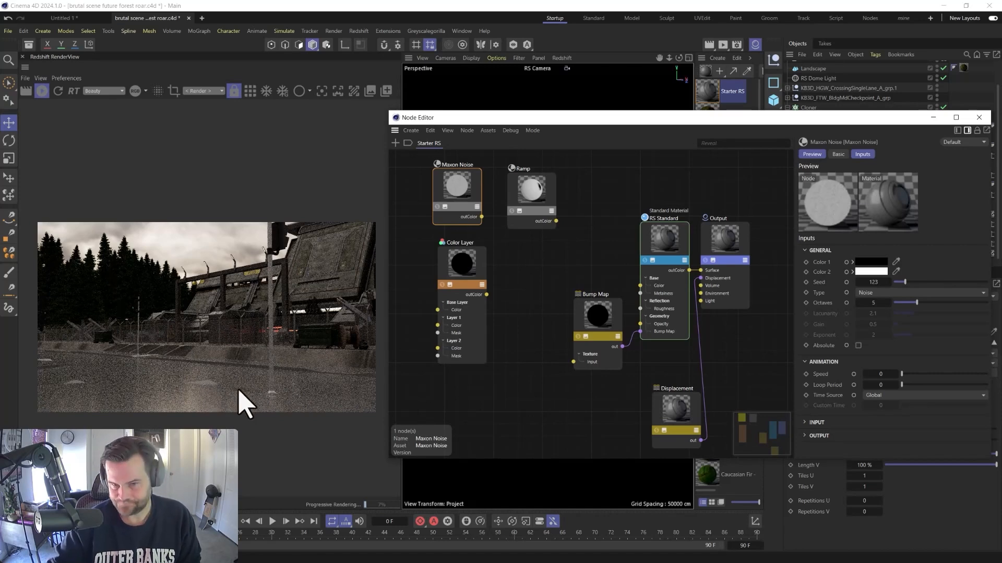
# Preview the Maxon Noise node alone on the road, setting its noise type to FBM and its overall scale to 60
pyautogui.click(447, 187)
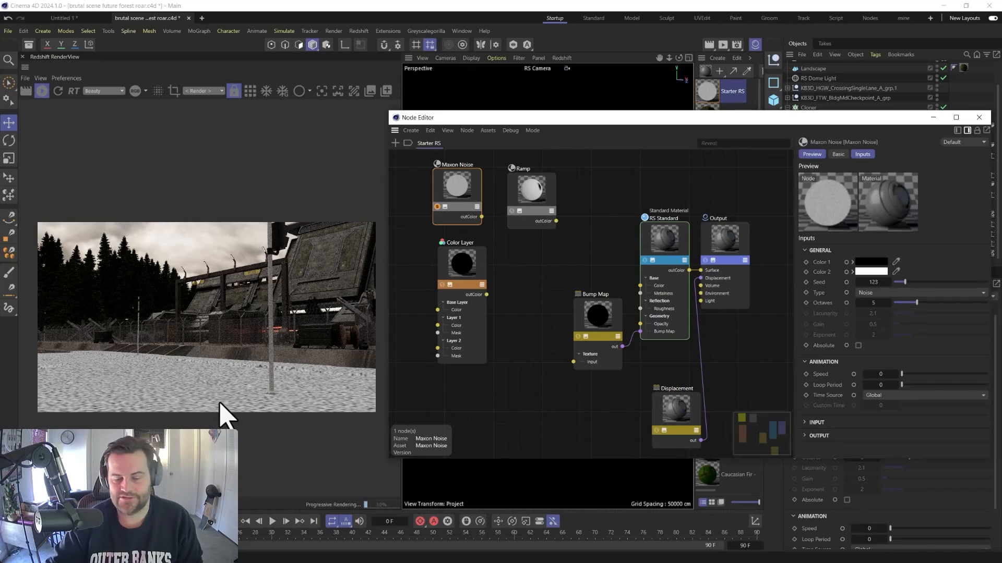
pyautogui.click(876, 294)
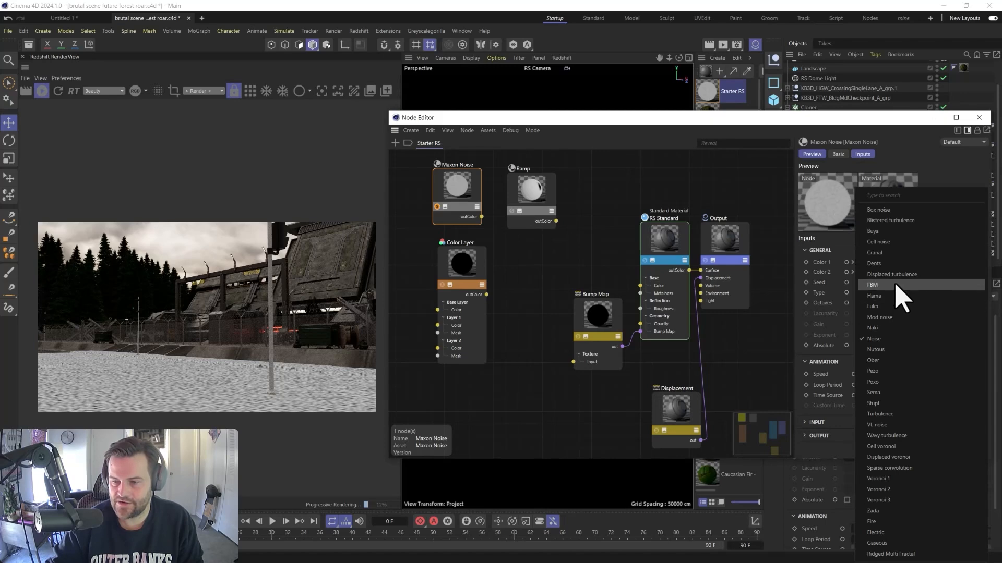
pyautogui.click(901, 298)
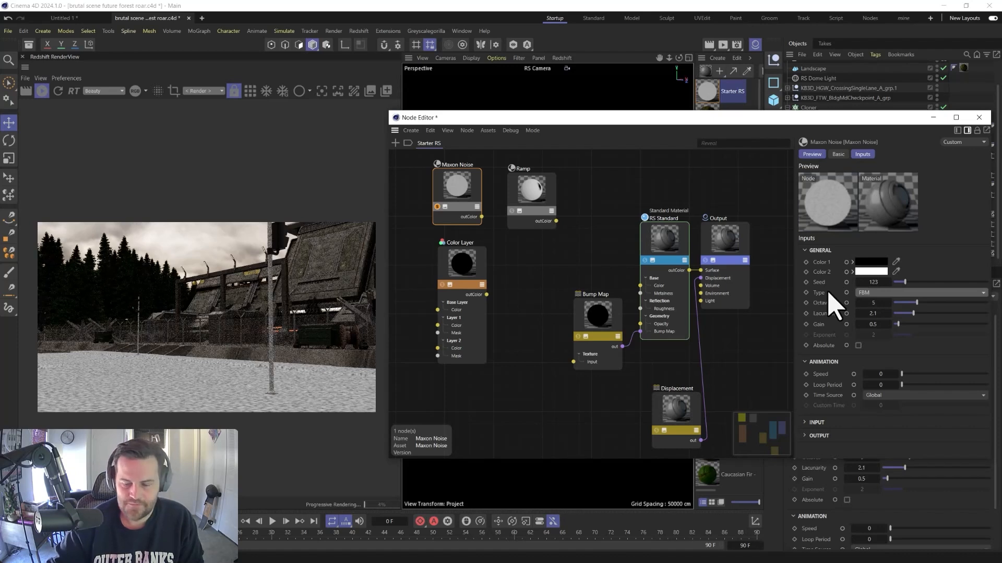
pyautogui.click(812, 423)
pyautogui.scroll(-1, 831, 375)
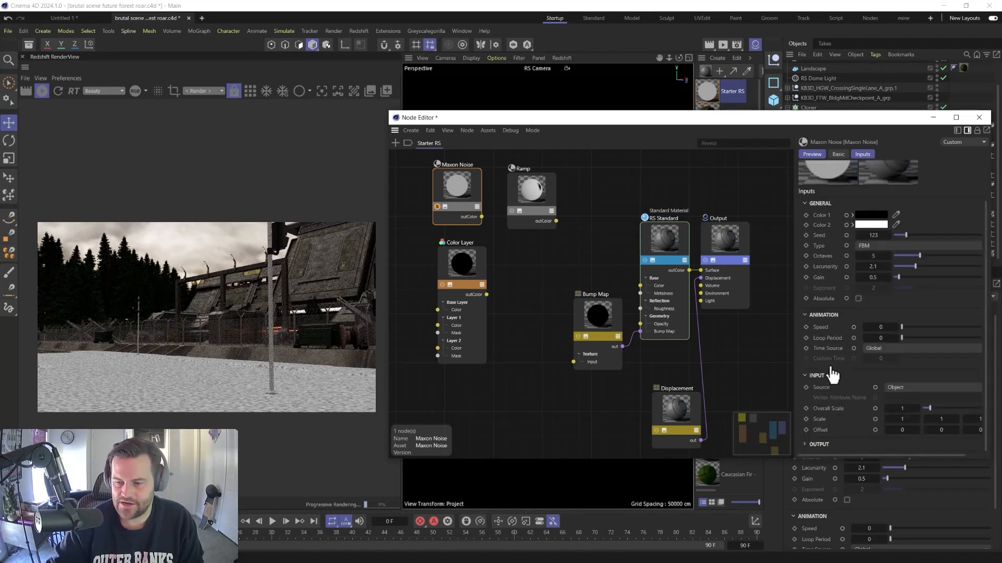
pyautogui.write('80')
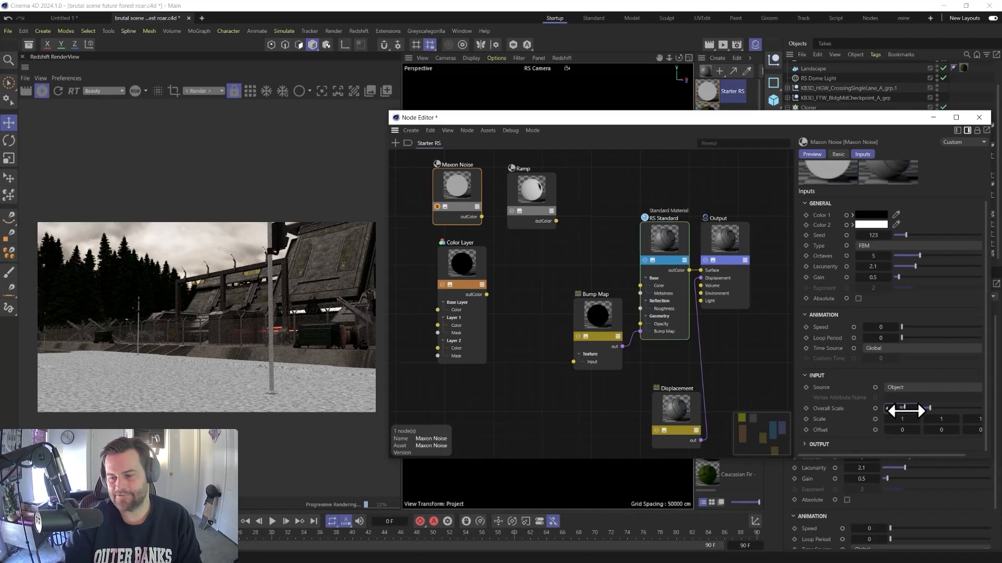
pyautogui.press('Return')
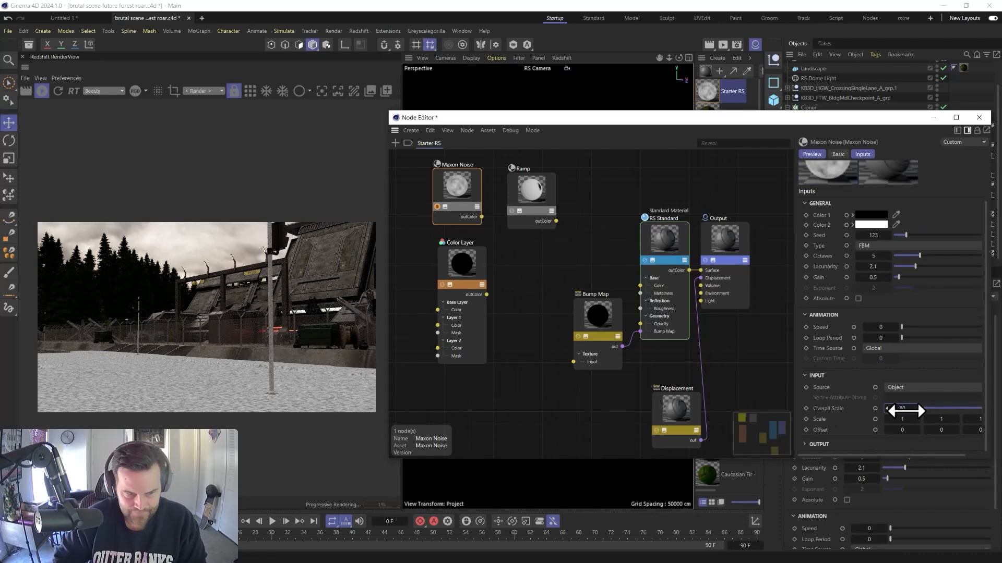
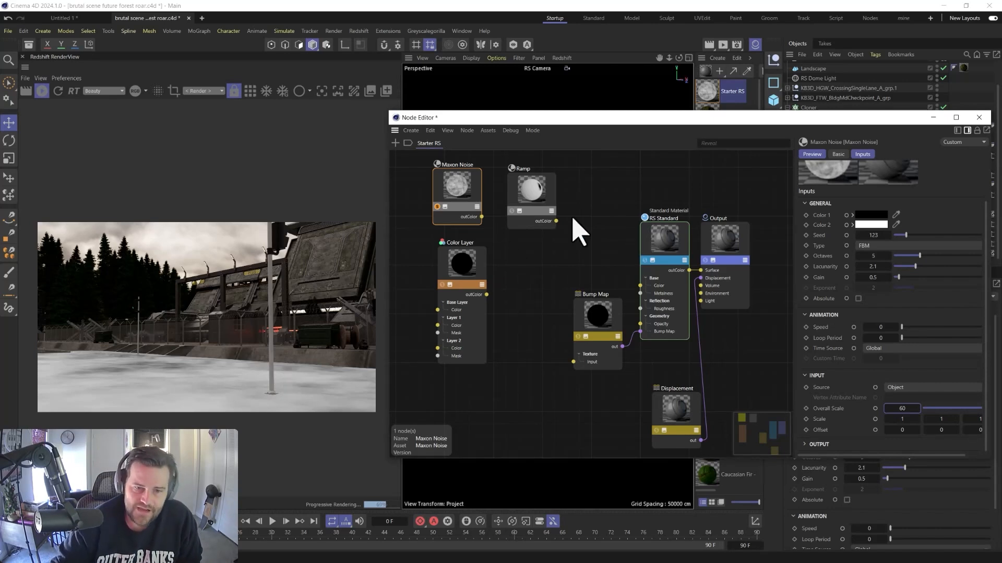
# Set the Maxon Noise output's low clip to 0.395 and its high clip to 1
pyautogui.click(815, 444)
pyautogui.scroll(-2, 838, 398)
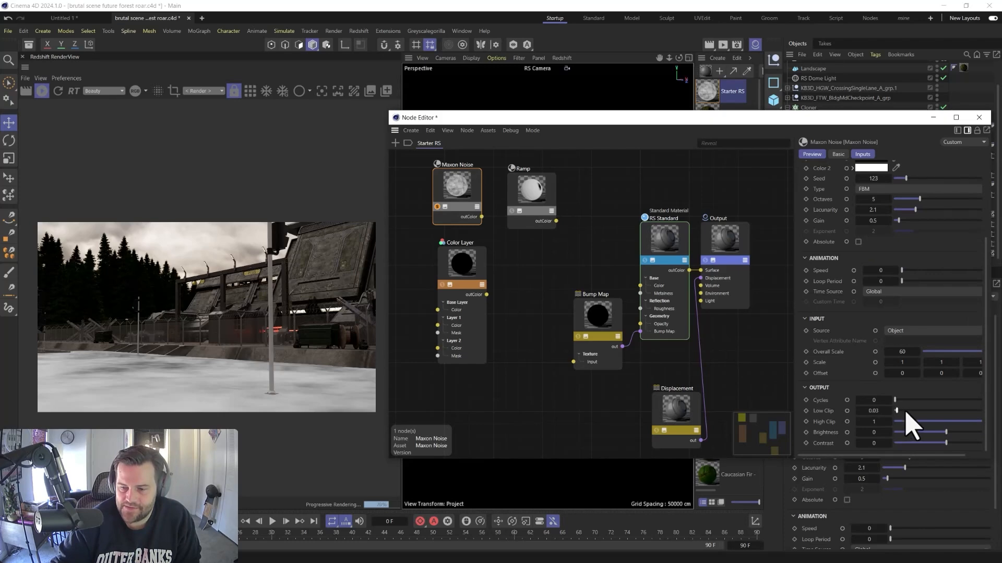
pyautogui.moveTo(907, 413); pyautogui.dragTo(927, 413)
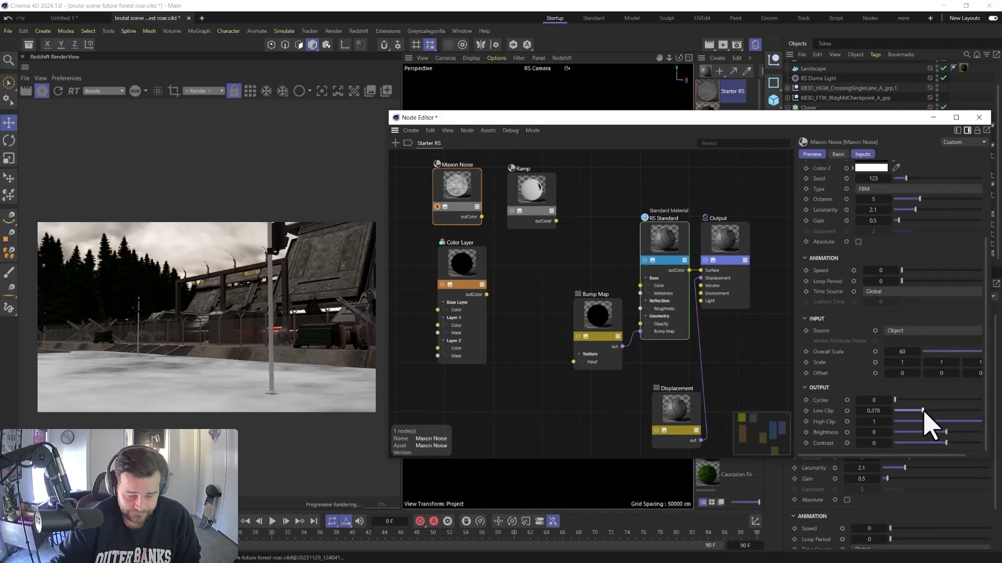
pyautogui.scroll(3, 924, 411)
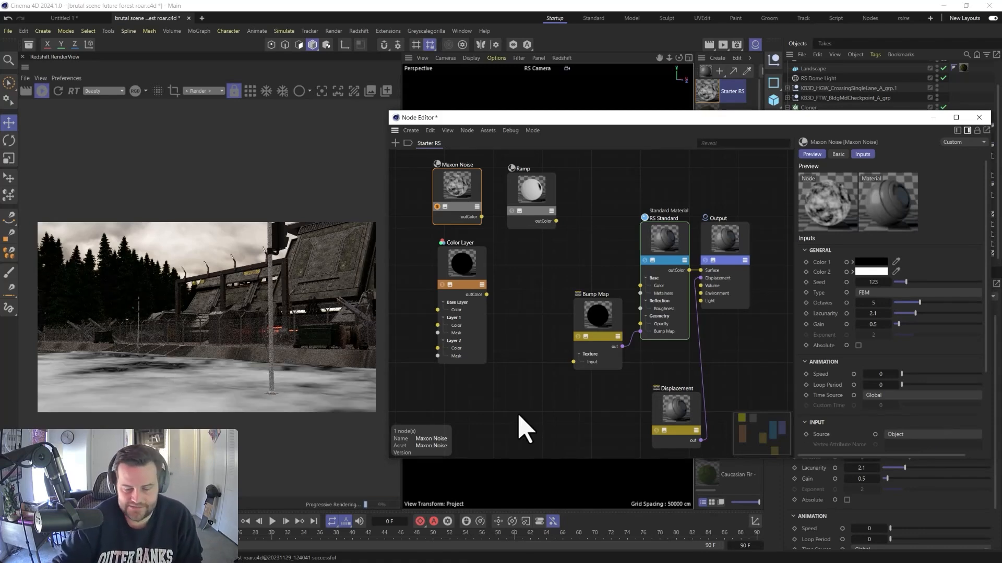
pyautogui.scroll(-3, 861, 378)
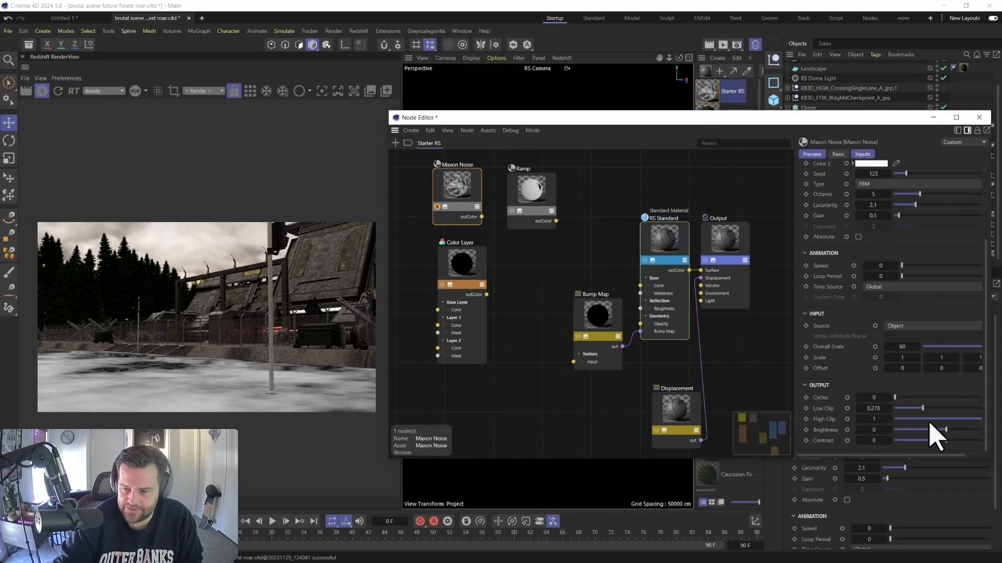
pyautogui.click(973, 420)
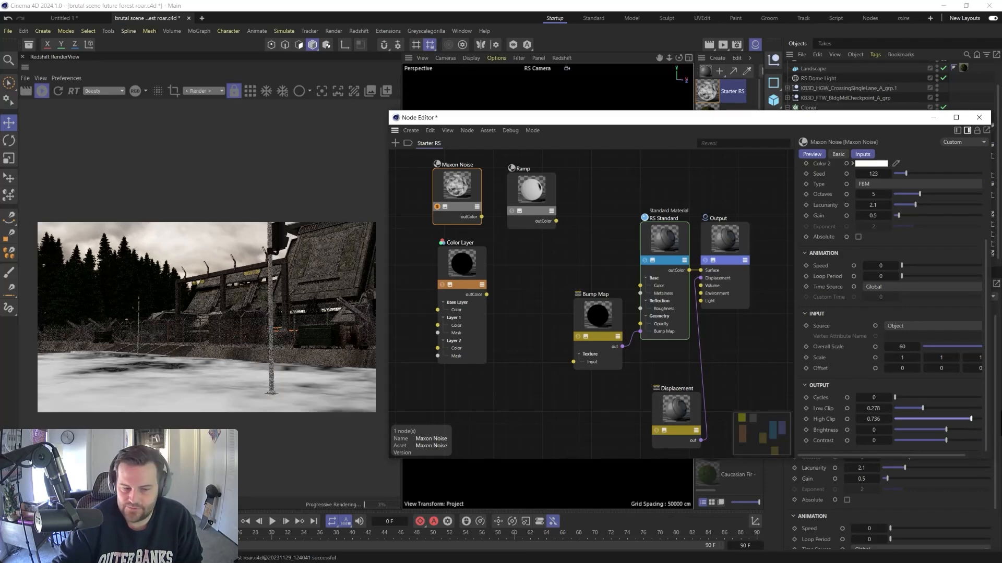
pyautogui.click(980, 419)
pyautogui.moveTo(920, 410); pyautogui.dragTo(935, 411)
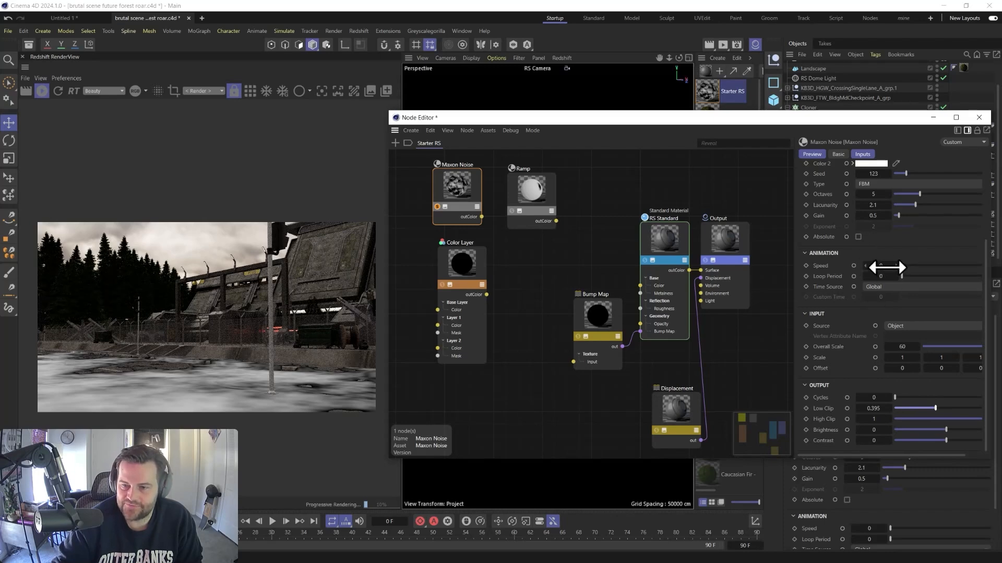
# Refine the Maxon Noise pattern with seed 235, overall scale 50 and low clip 0.45
pyautogui.scroll(2, 862, 276)
pyautogui.moveTo(899, 234); pyautogui.dragTo(918, 234)
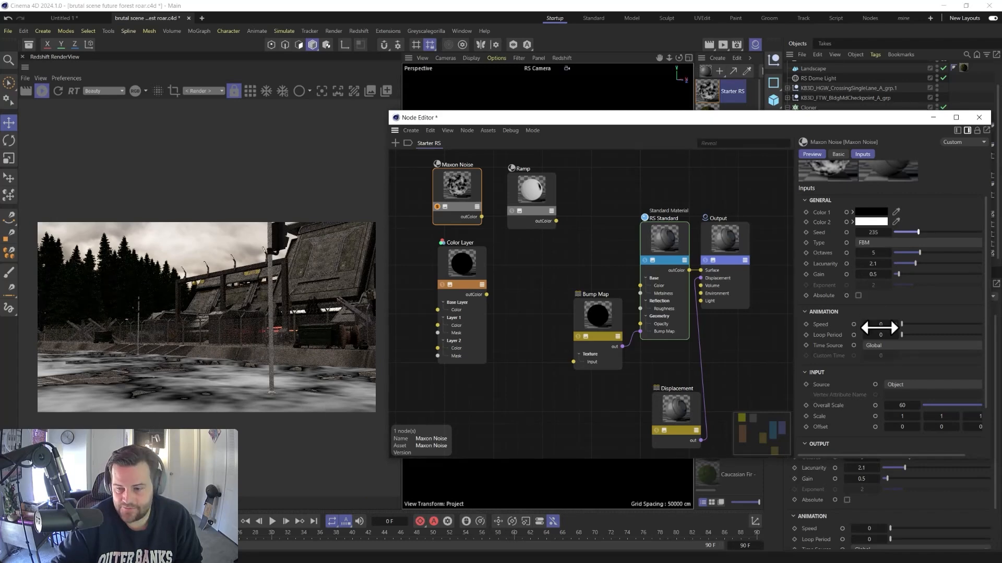
pyautogui.doubleClick(902, 407)
pyautogui.write('50')
pyautogui.press('Return')
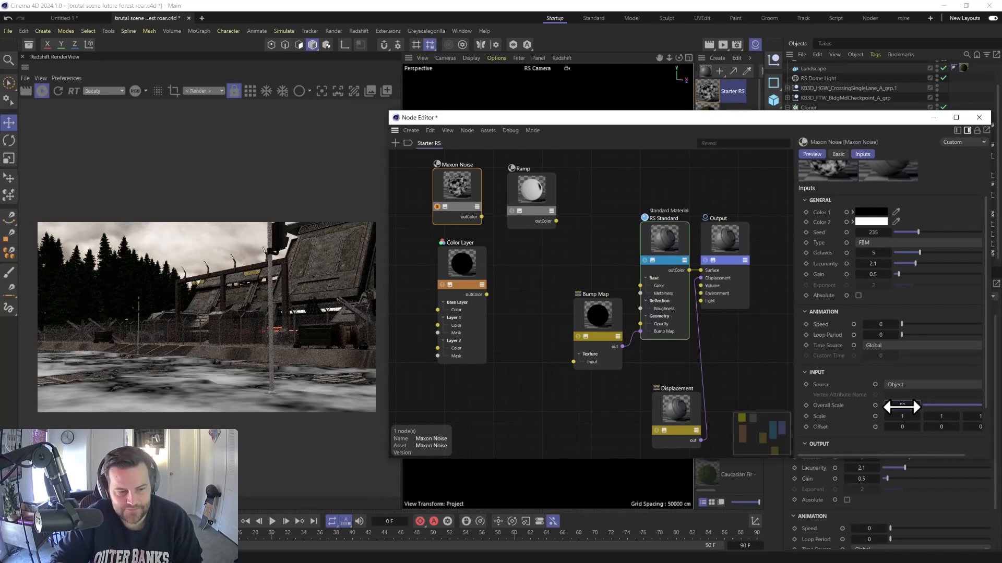
pyautogui.scroll(-2, 849, 415)
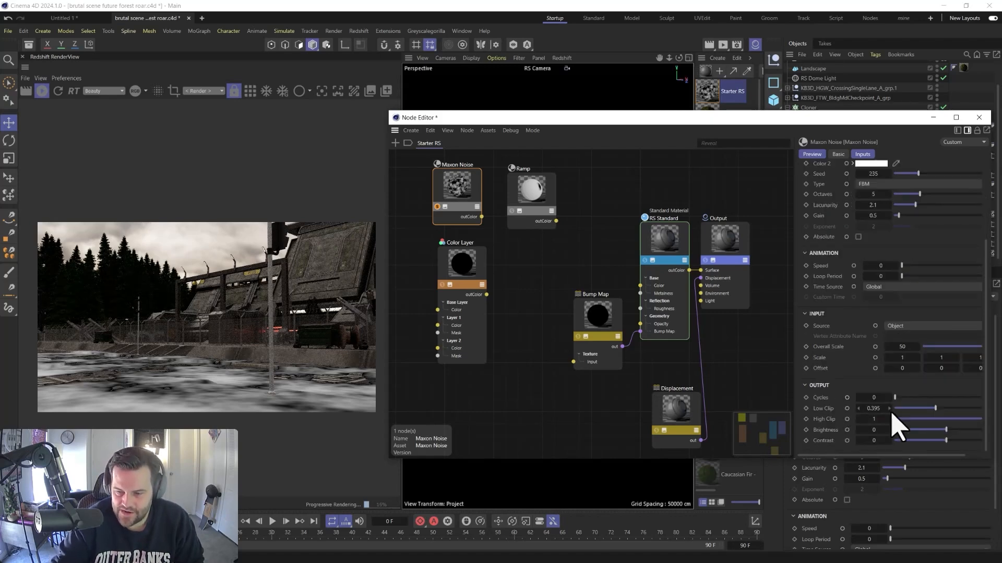
pyautogui.moveTo(876, 405); pyautogui.dragTo(881, 409)
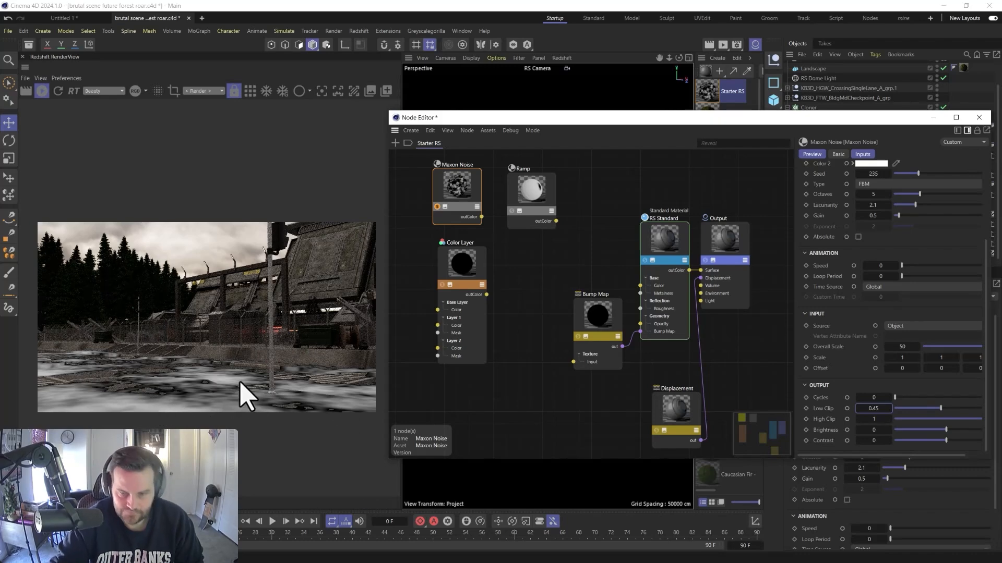
# Feed the Maxon Noise into the material's Opacity and the Bump Map's input, with the bump's New Range Min set to -1
pyautogui.moveTo(481, 217); pyautogui.dragTo(593, 314)
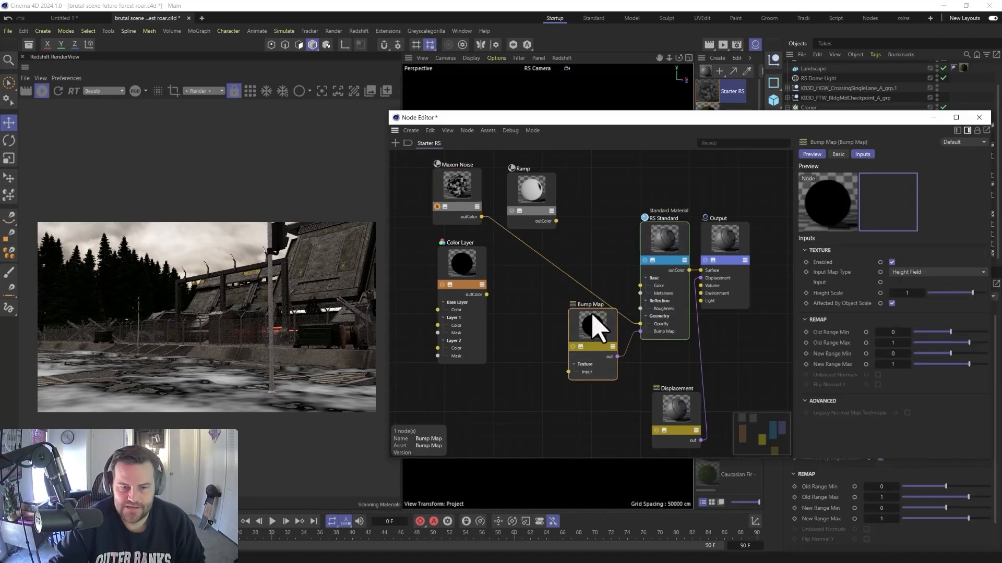
pyautogui.moveTo(481, 217); pyautogui.dragTo(569, 372)
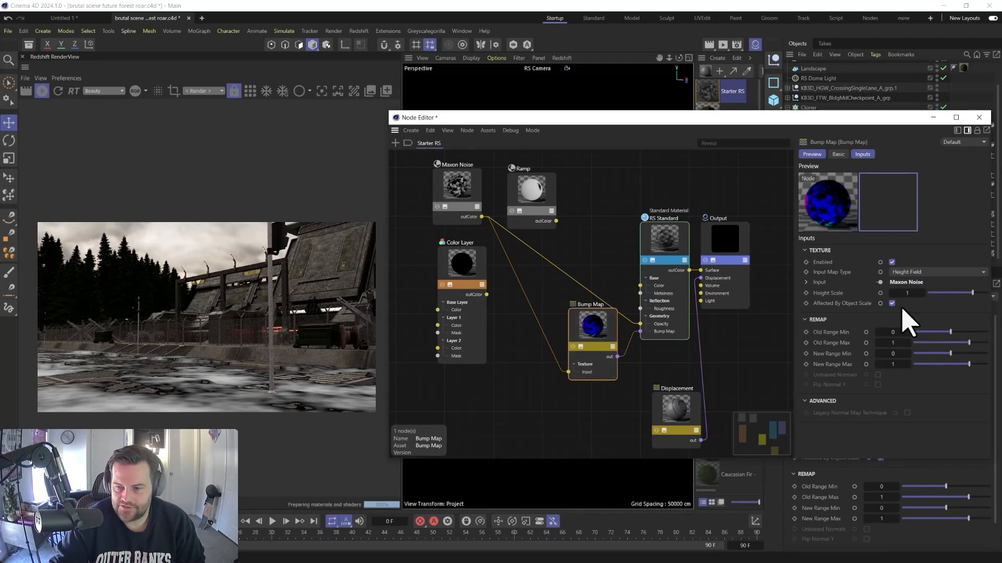
pyautogui.doubleClick(895, 353)
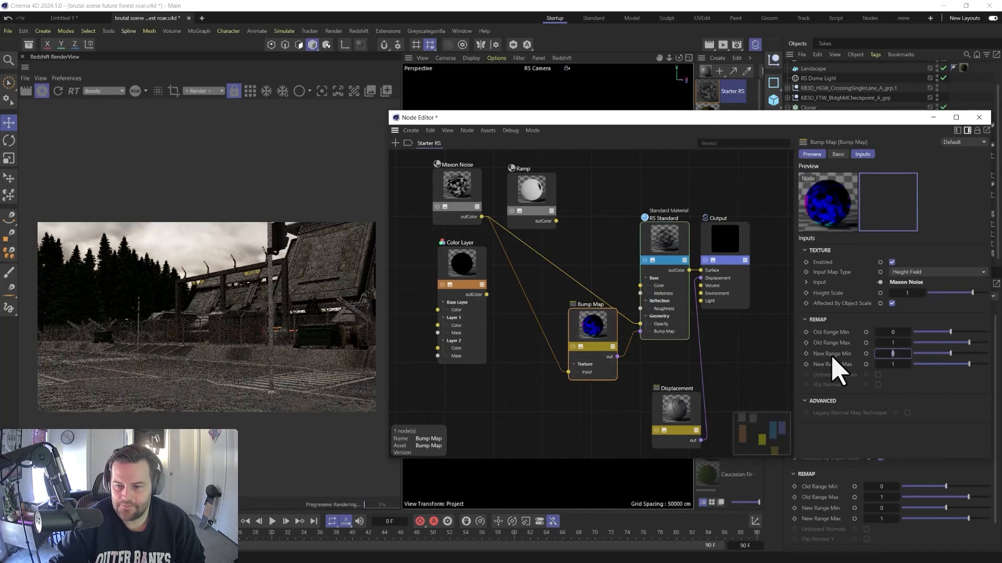
pyautogui.write('-1')
pyautogui.press('Return')
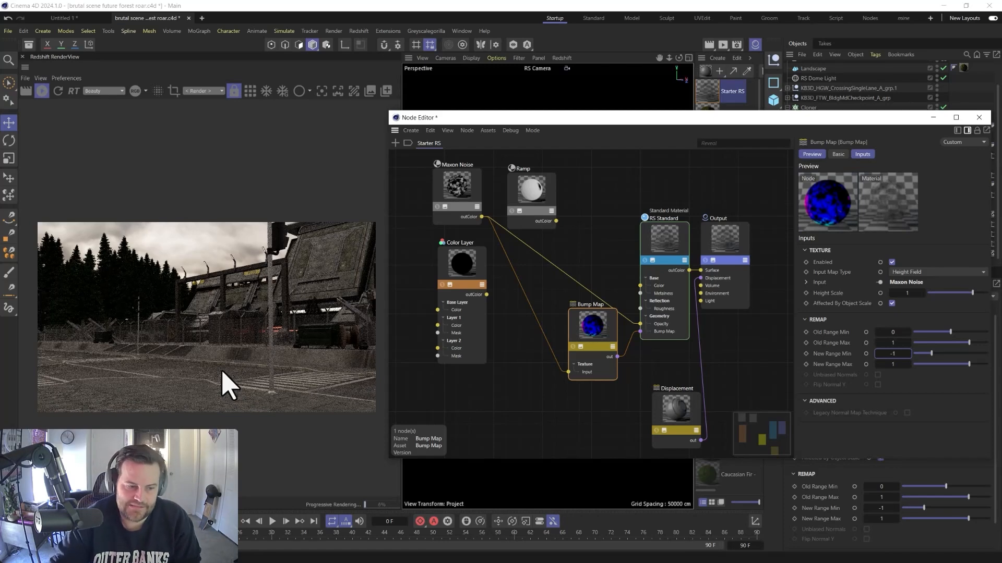
# Set the base color of the RS Standard material to black
pyautogui.click(664, 246)
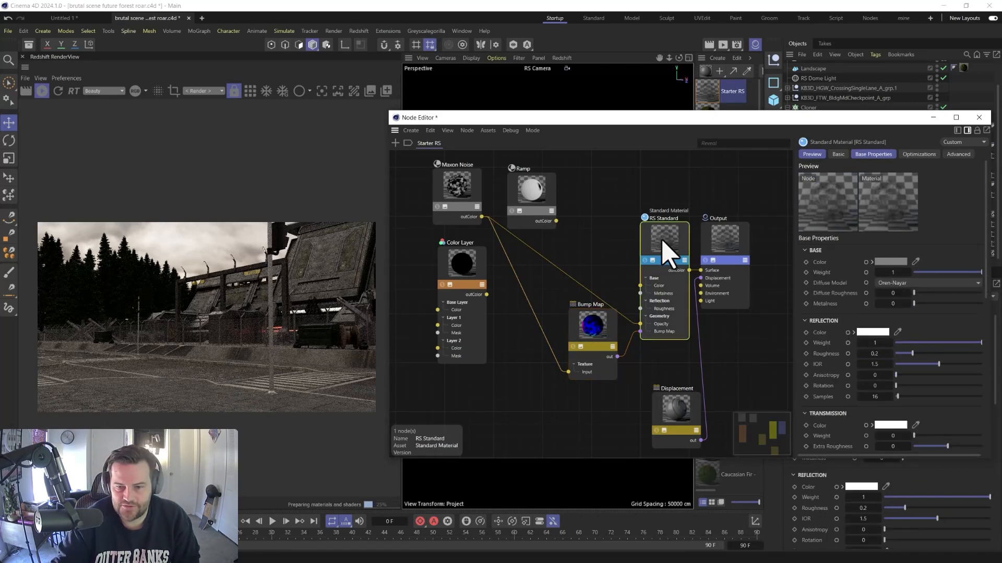
pyautogui.doubleClick(661, 241)
pyautogui.click(887, 233)
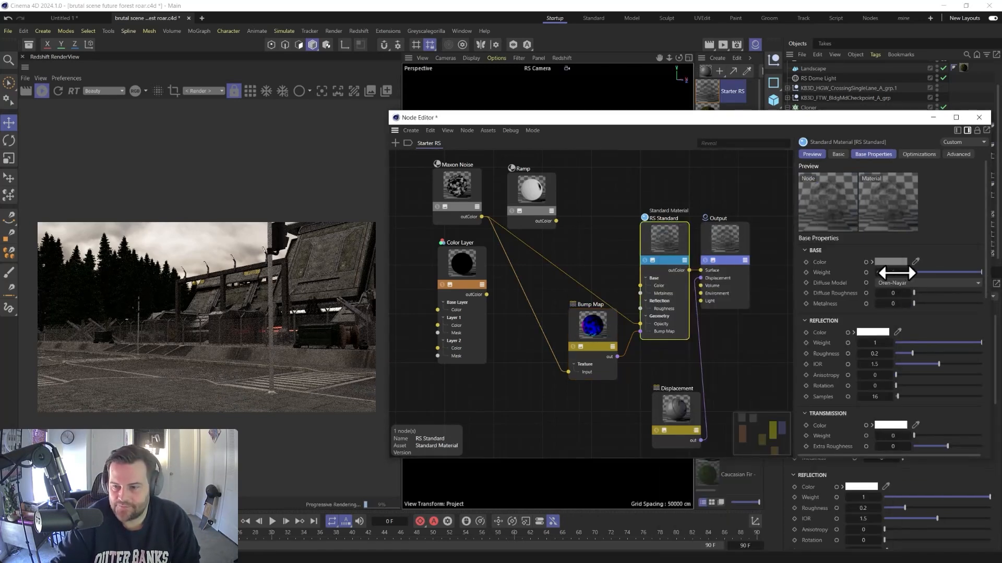
pyautogui.click(891, 262)
pyautogui.moveTo(810, 341); pyautogui.dragTo(793, 379)
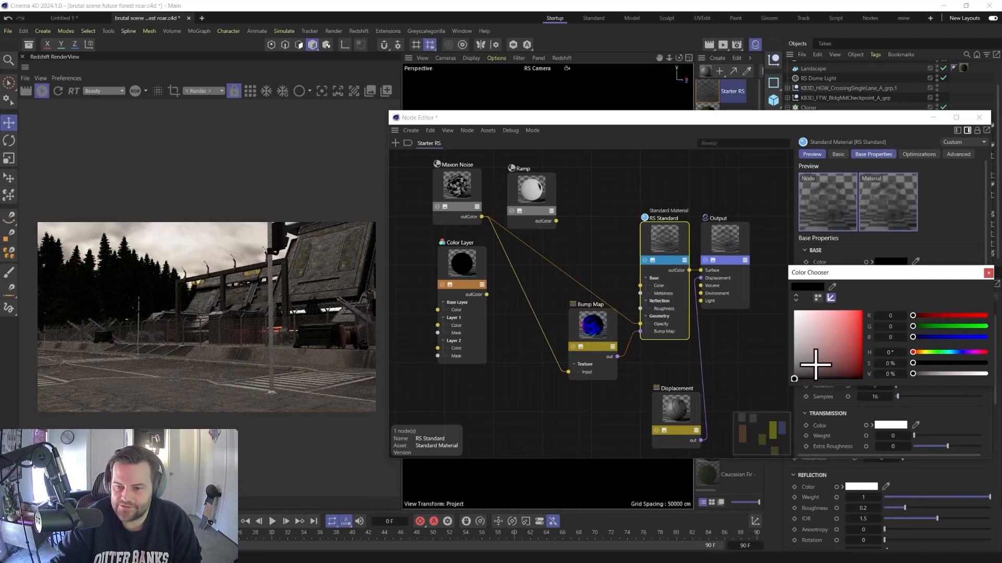
pyautogui.click(988, 273)
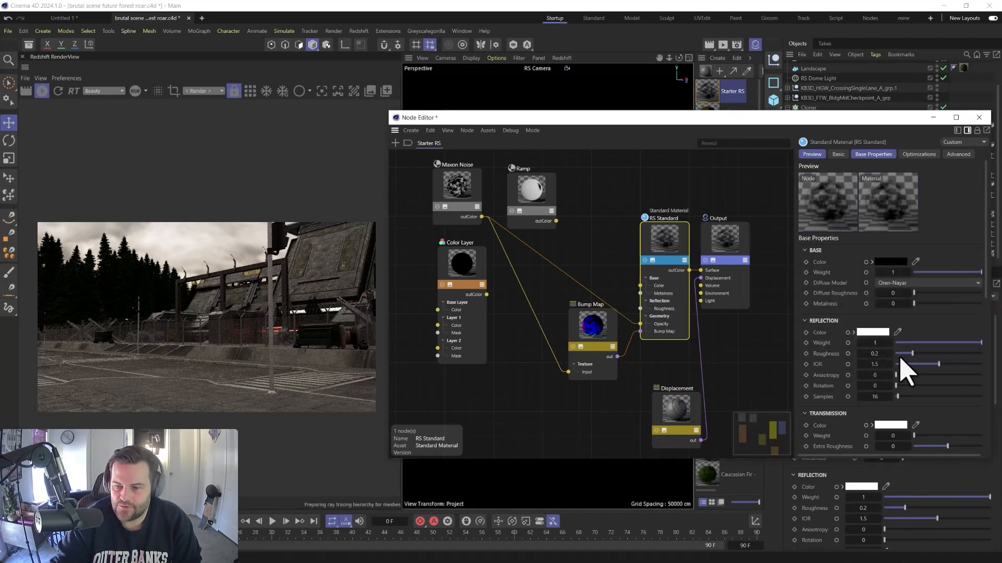
# Give the RS Standard material a reflection roughness of 0.025, an IOR of 1.734 and a transmission weight of 1
pyautogui.moveTo(906, 358); pyautogui.dragTo(946, 364)
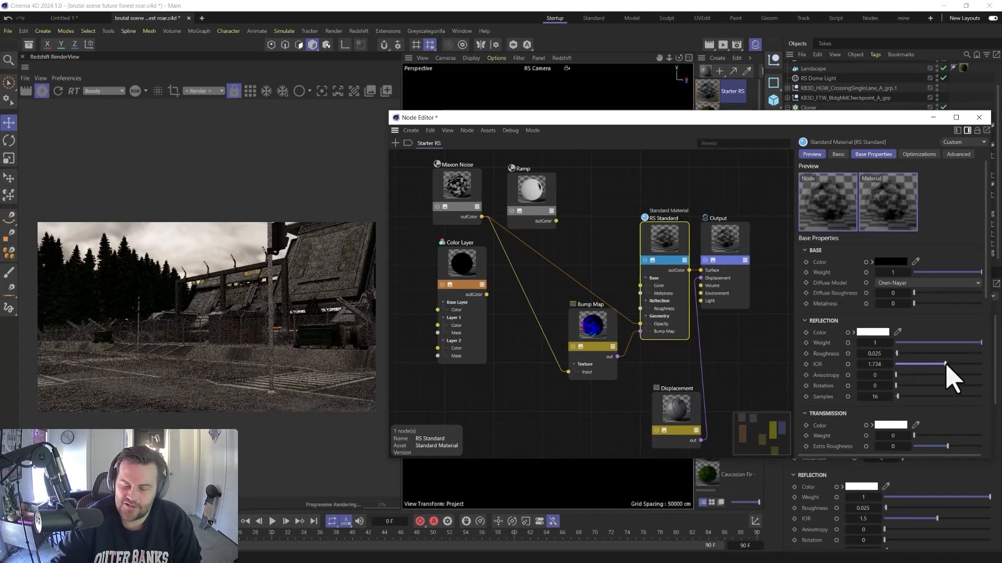
pyautogui.scroll(-2, 843, 385)
pyautogui.scroll(-2, 913, 389)
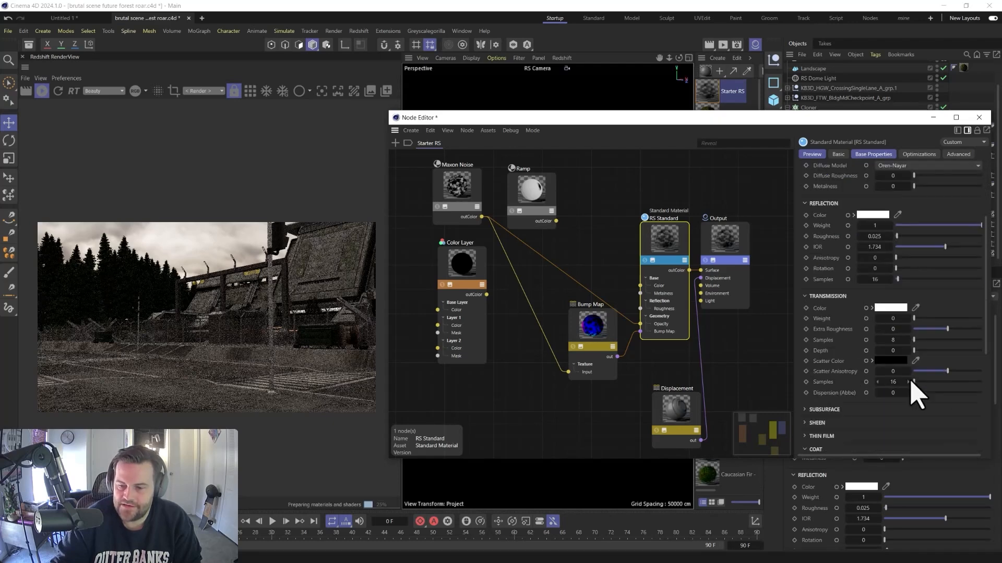
pyautogui.moveTo(939, 321); pyautogui.dragTo(981, 342)
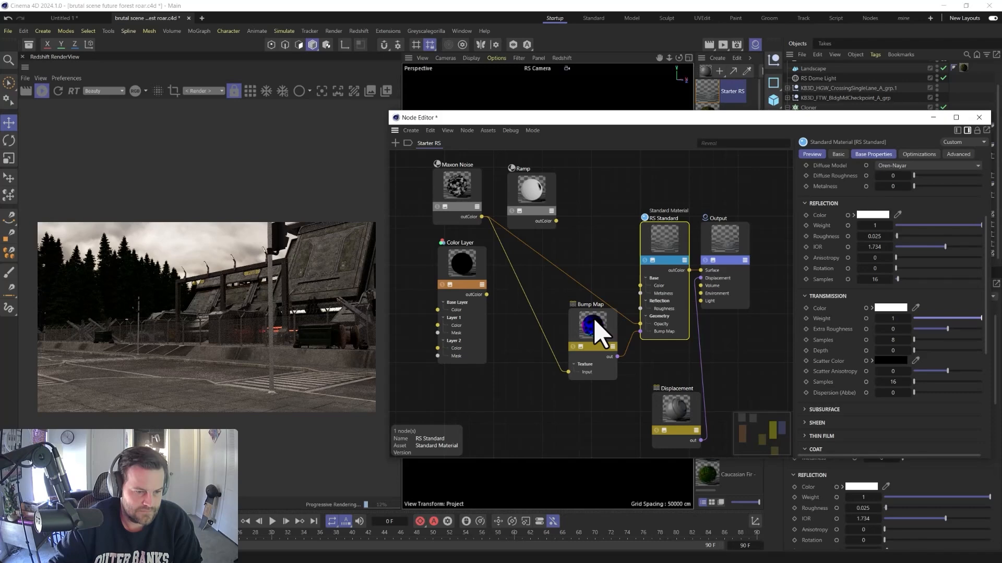
# Set the Bump Map's height scale to 0.025 and check the road surface in the render
pyautogui.scroll(5, 190, 392)
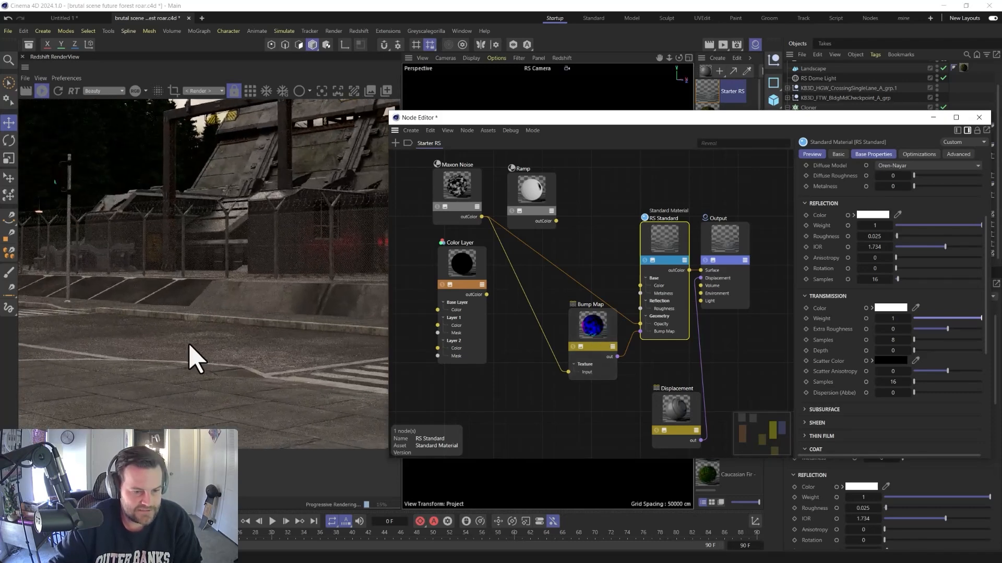
pyautogui.click(579, 334)
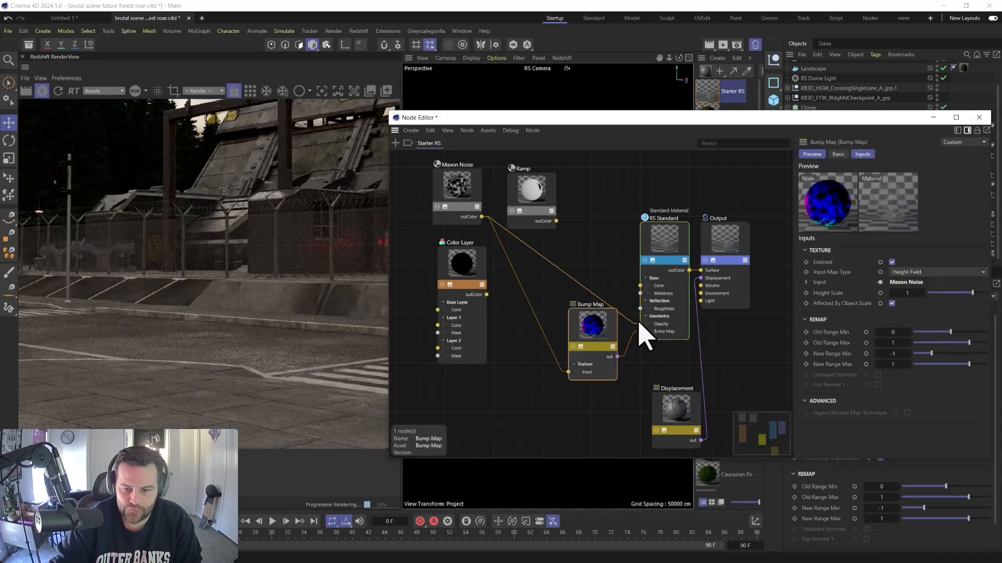
pyautogui.click(906, 293)
pyautogui.write('.025')
pyautogui.press('Return')
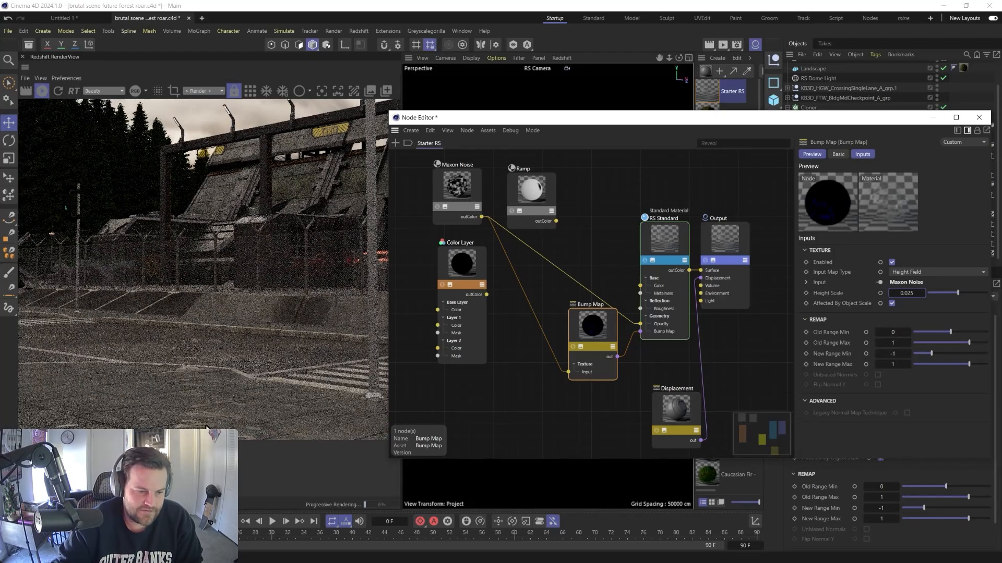
pyautogui.scroll(-4, 205, 416)
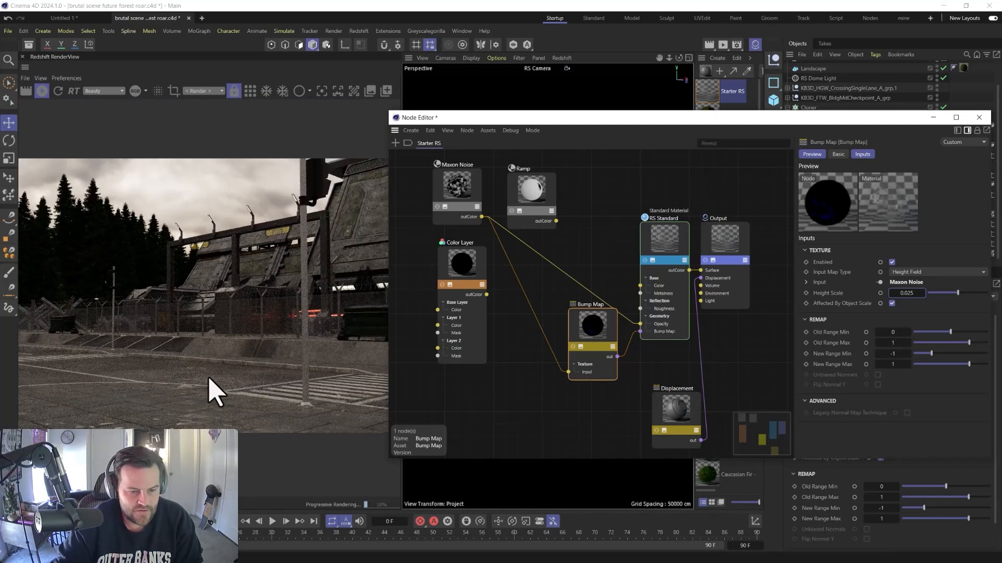
pyautogui.scroll(-3, 63, 396)
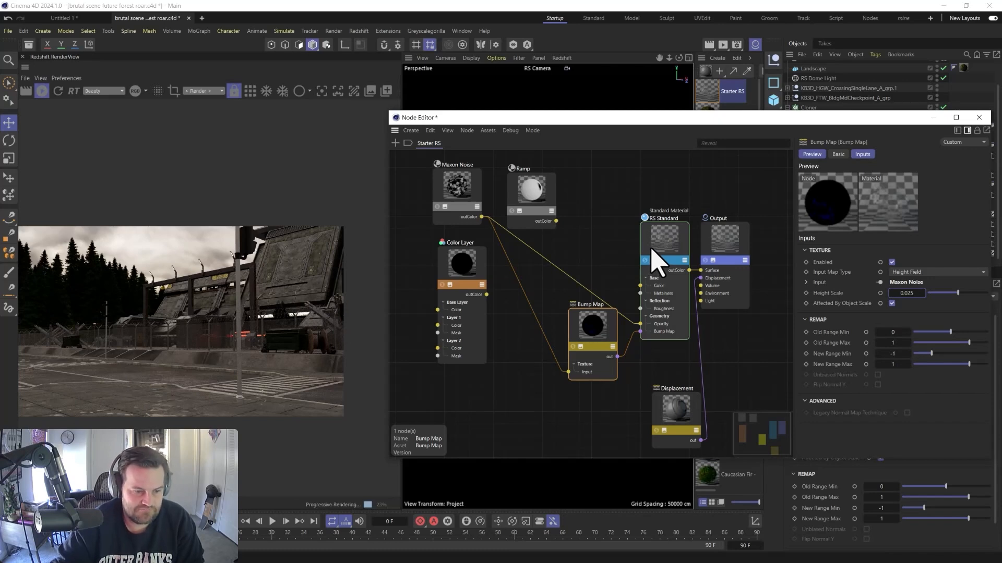
# Set the Maxon Noise low clip to 0.311, with the Bump Map disconnected from the material, and close the Node Editor
pyautogui.click(472, 197)
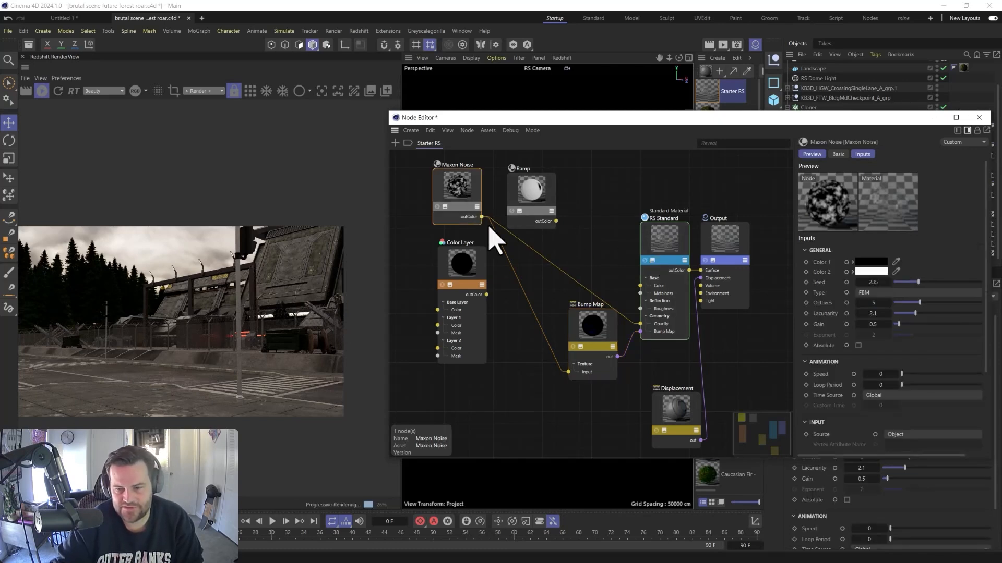
pyautogui.scroll(-5, 834, 334)
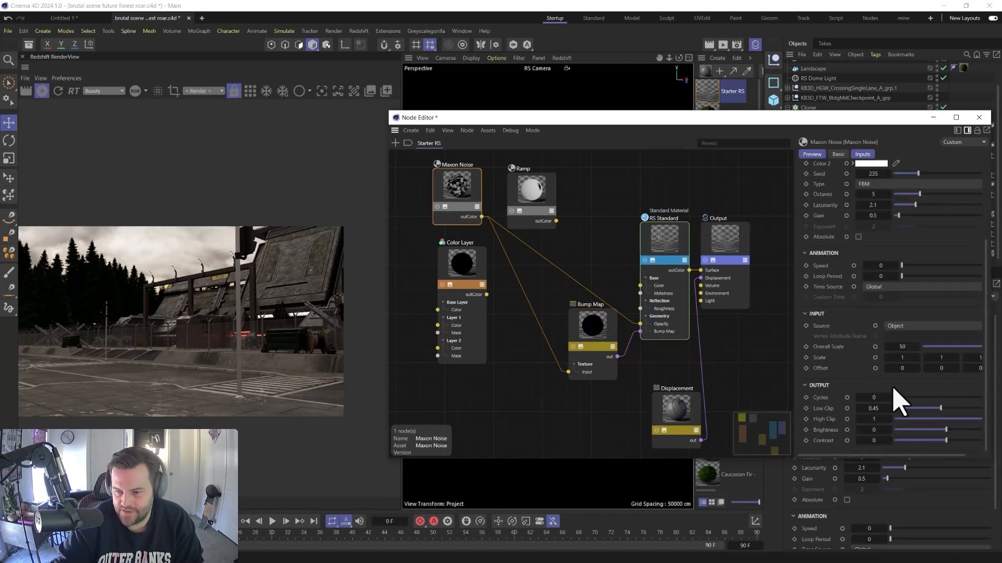
pyautogui.click(927, 409)
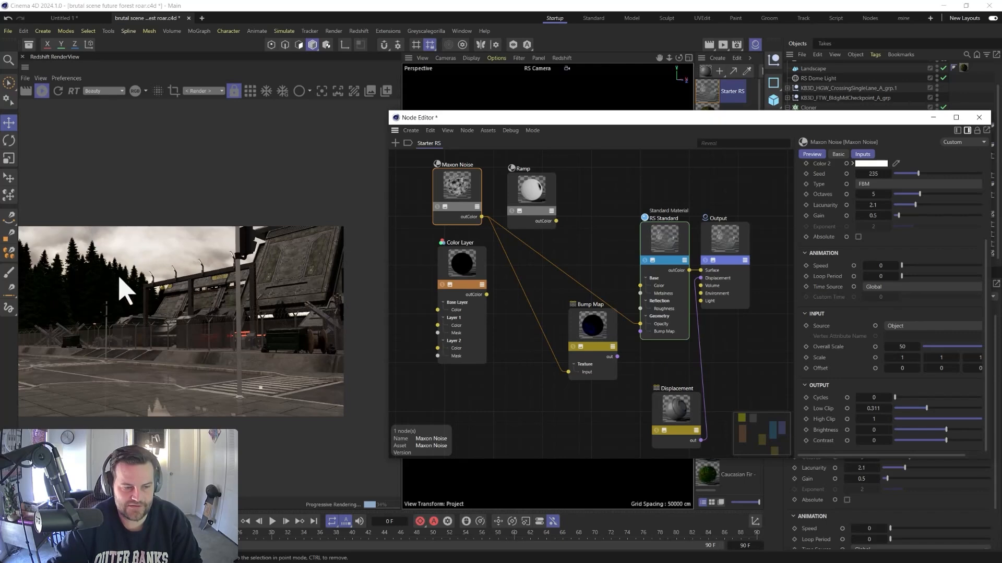
pyautogui.click(622, 243)
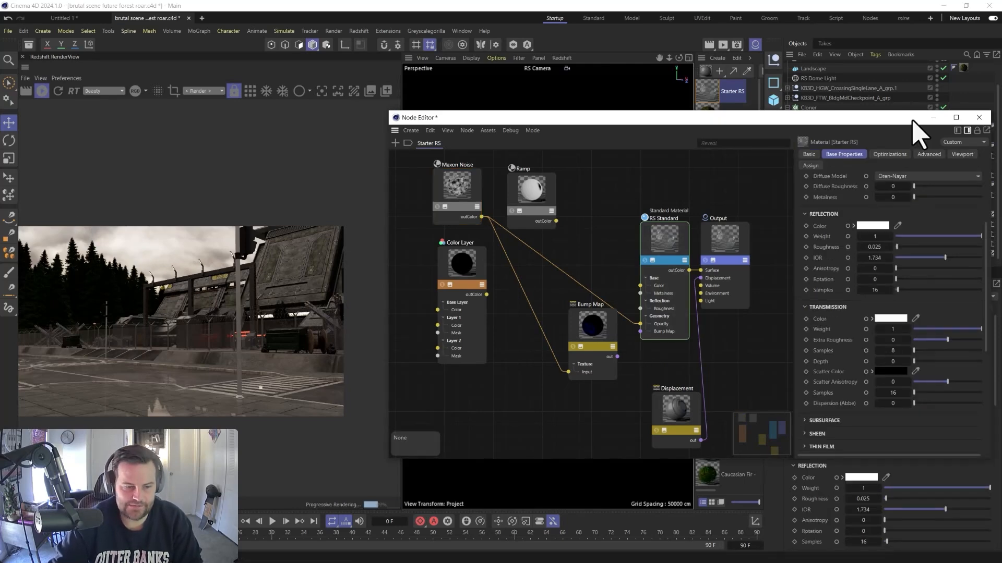
pyautogui.moveTo(918, 133); pyautogui.dragTo(772, 163)
pyautogui.click(831, 148)
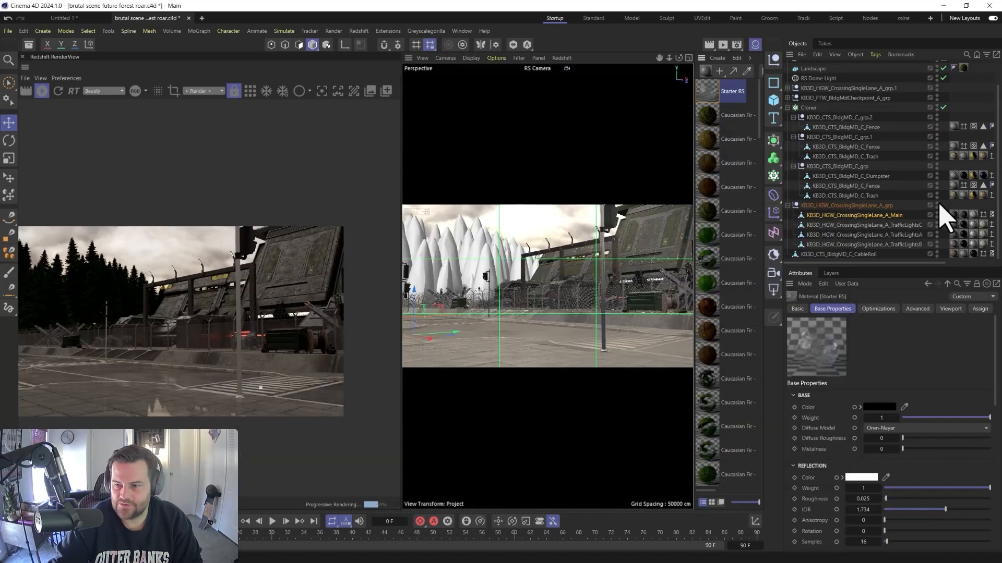
# Set the custom gamma of the KB3D_HGW_Roads material's roughness texture to 1.5 and save the scene
pyautogui.click(963, 215)
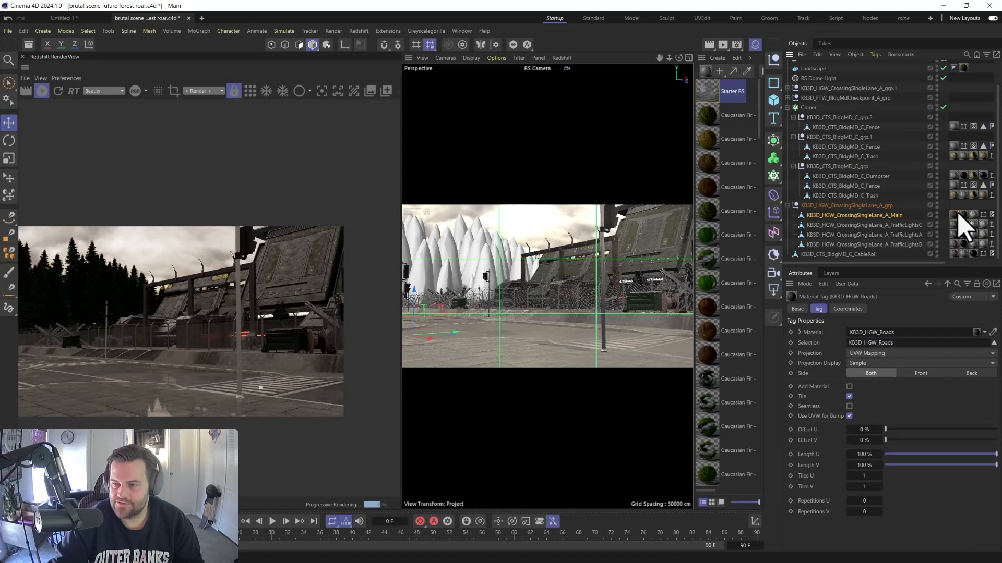
pyautogui.click(963, 218)
pyautogui.keyDown('shift'); pyautogui.click(963, 216); pyautogui.keyUp('shift')
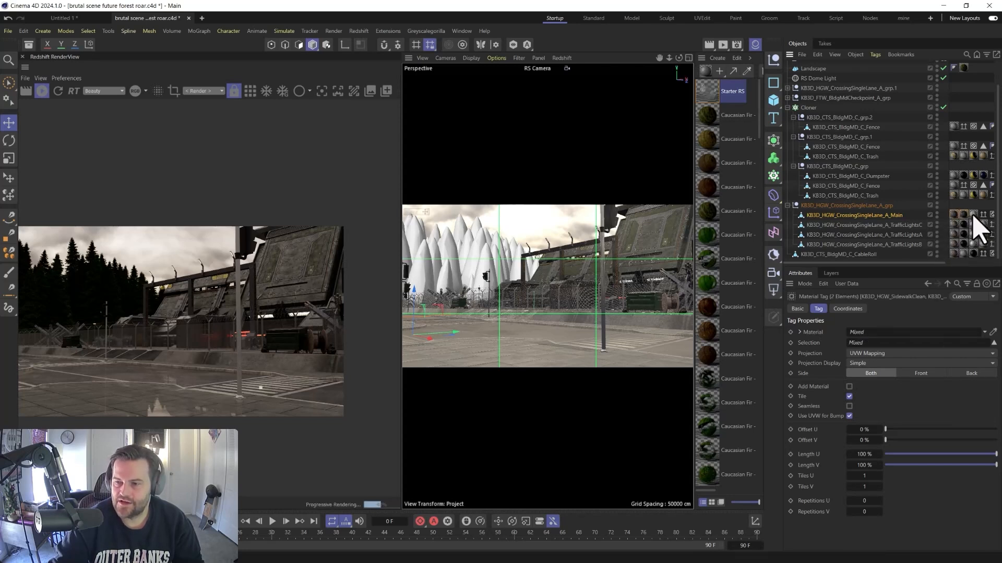
pyautogui.doubleClick(964, 218)
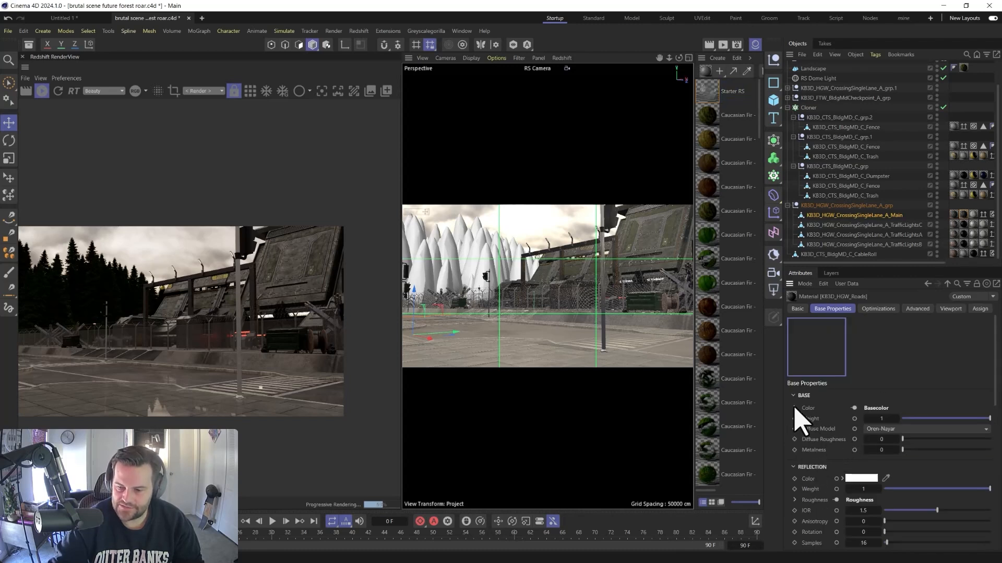
pyautogui.scroll(-3, 809, 459)
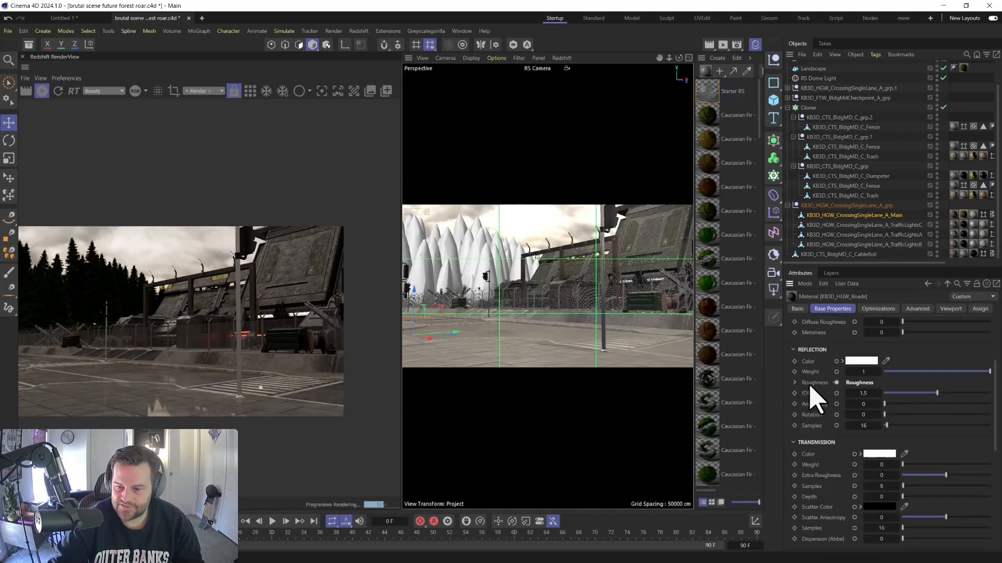
pyautogui.click(795, 383)
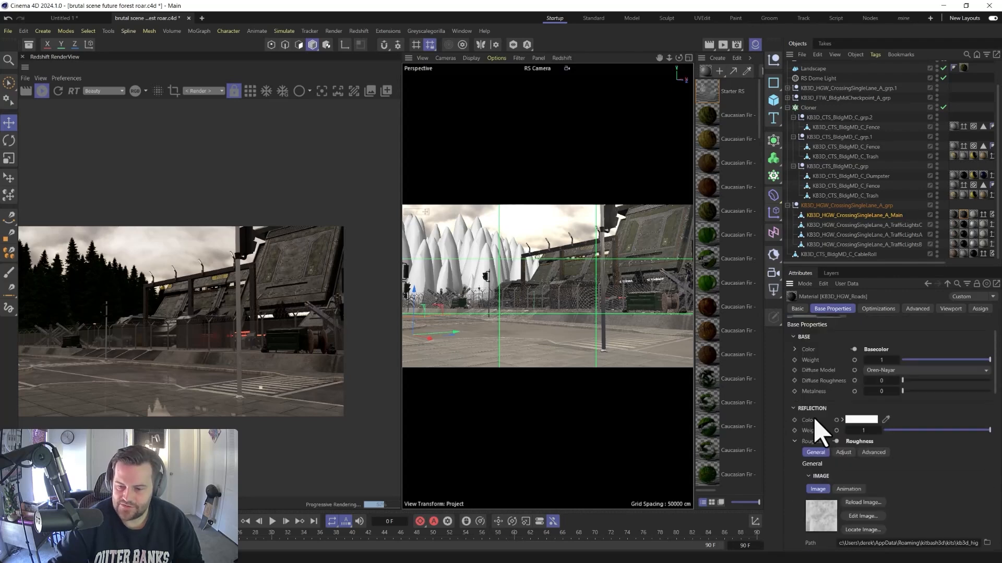
pyautogui.click(892, 521)
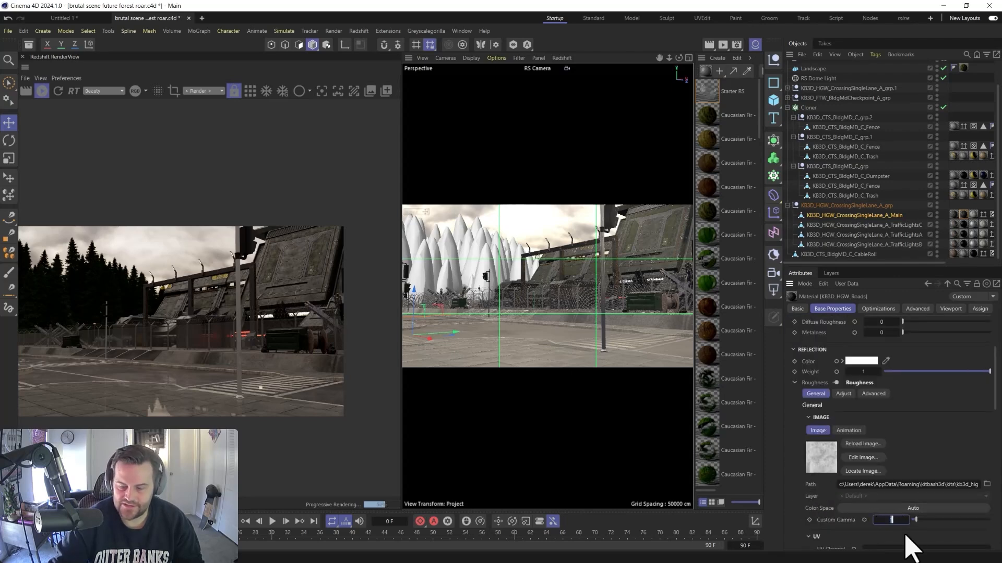
pyautogui.write('1.5')
pyautogui.press('Return')
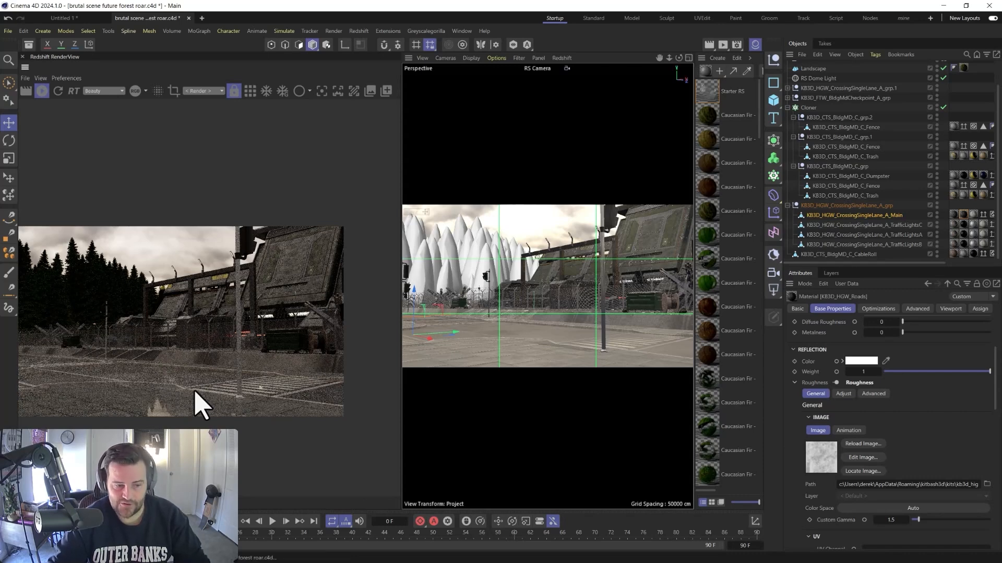
pyautogui.hotkey('ctrl', 's')
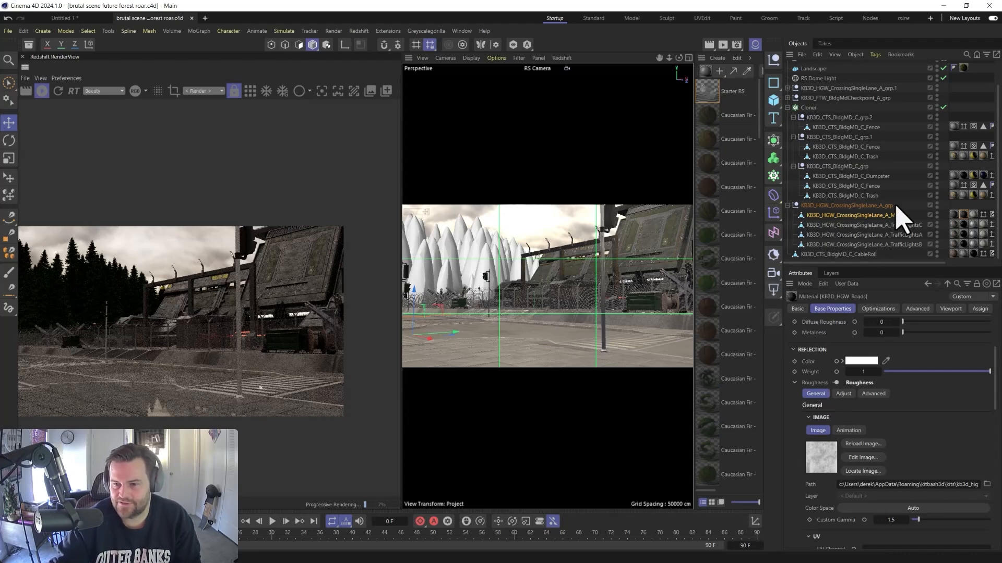
# Set the custom gamma of the KB3D_HGW_ConcreteMix material's roughness texture to 1.5 and save the scene
pyautogui.click(972, 215)
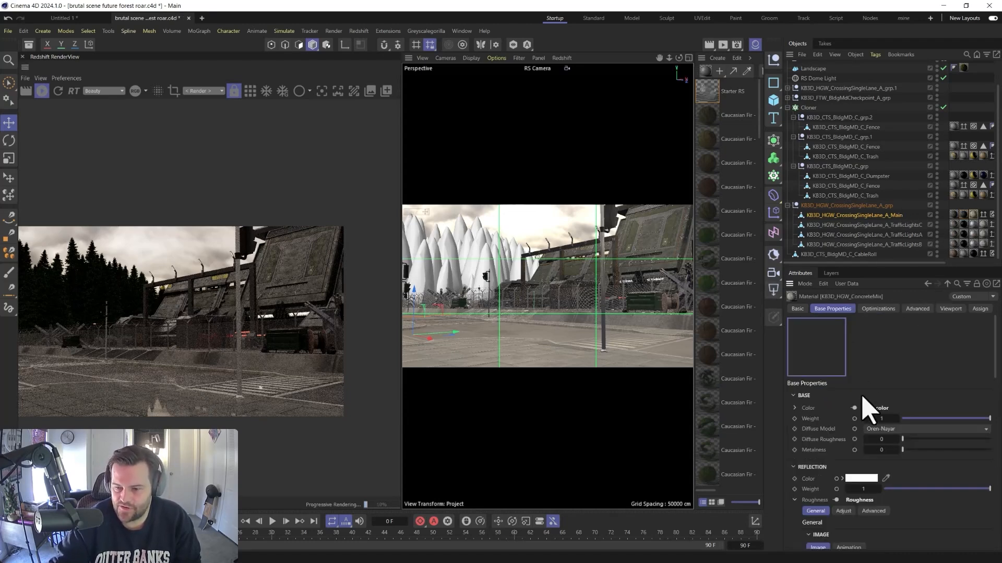
pyautogui.scroll(-3, 798, 490)
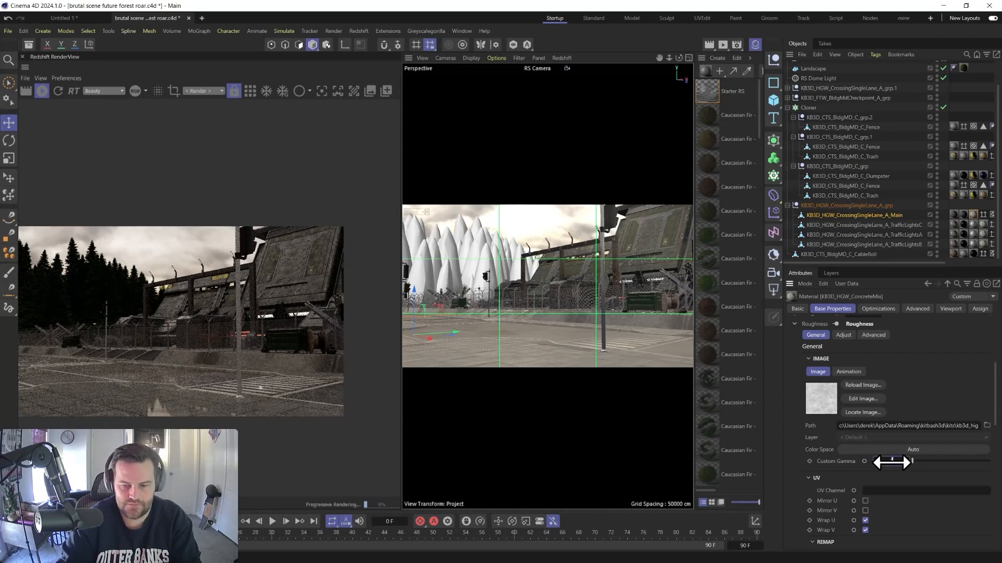
pyautogui.write('2')
pyautogui.press('Return')
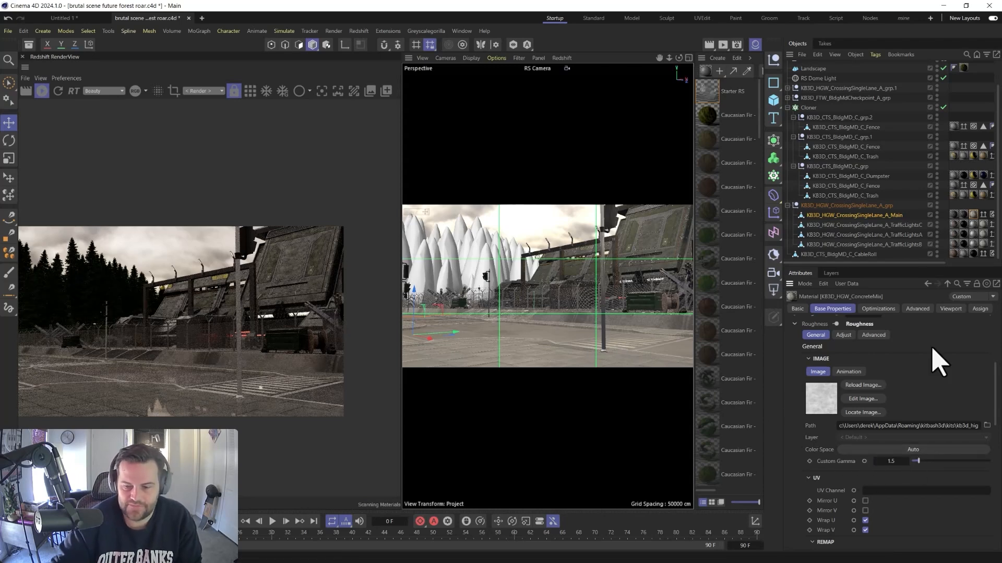
pyautogui.click(820, 205)
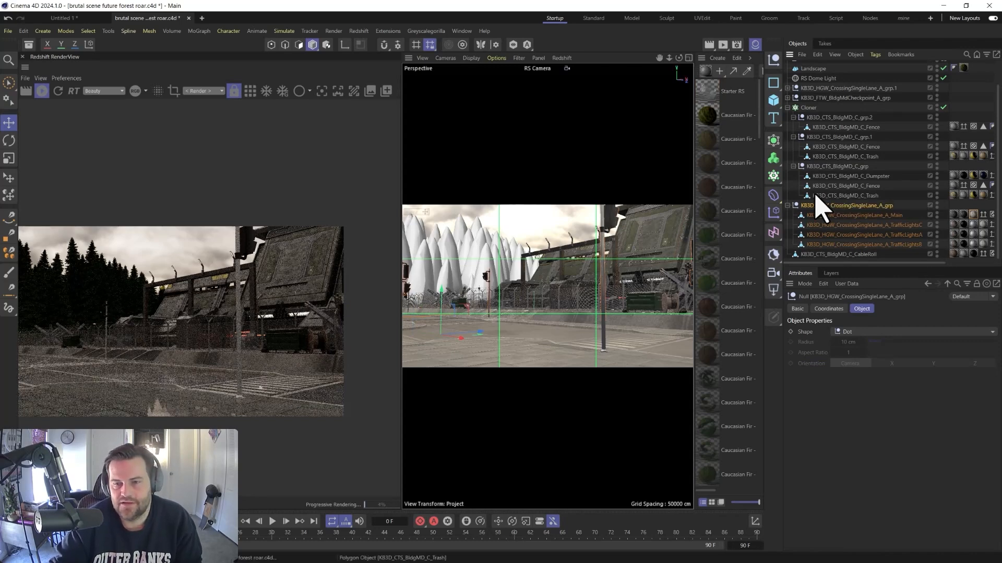
pyautogui.hotkey('ctrl', 's')
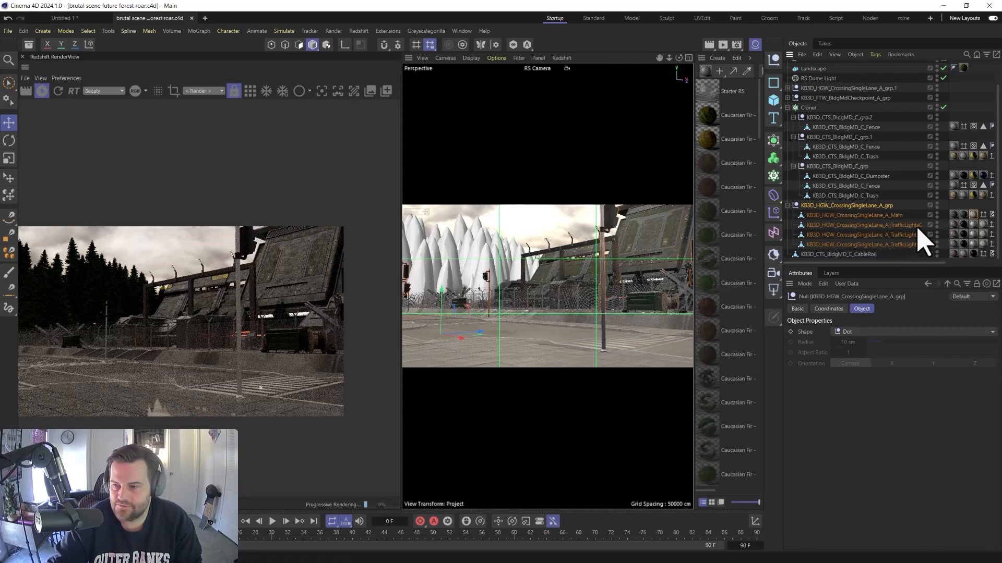
# Browse the scene's materials, widen the material list so full names show, and select the checkpoint's BuildingA object
pyautogui.scroll(-5, 731, 353)
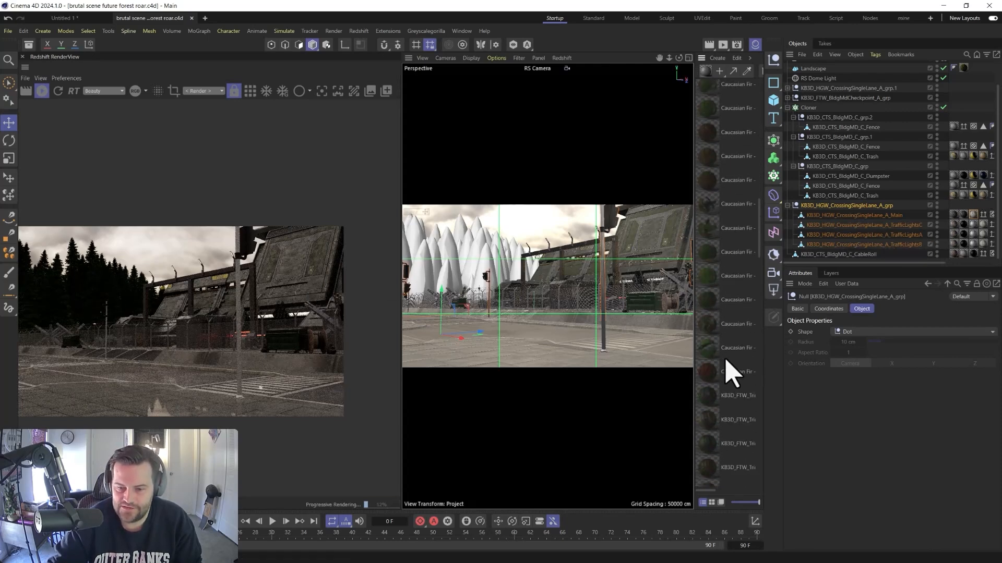
pyautogui.scroll(-6, 731, 373)
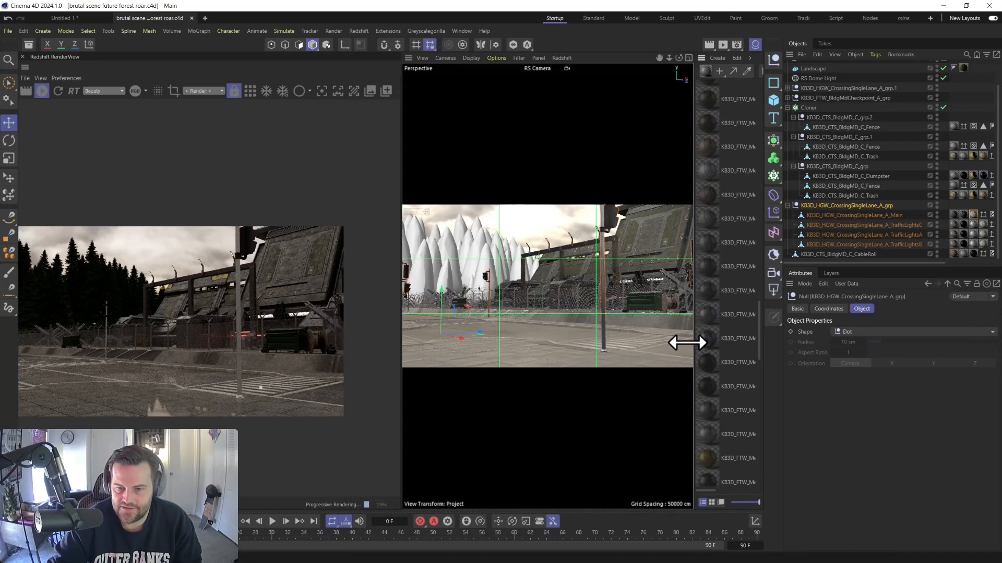
pyautogui.moveTo(693, 340); pyautogui.dragTo(635, 334)
pyautogui.click(600, 261)
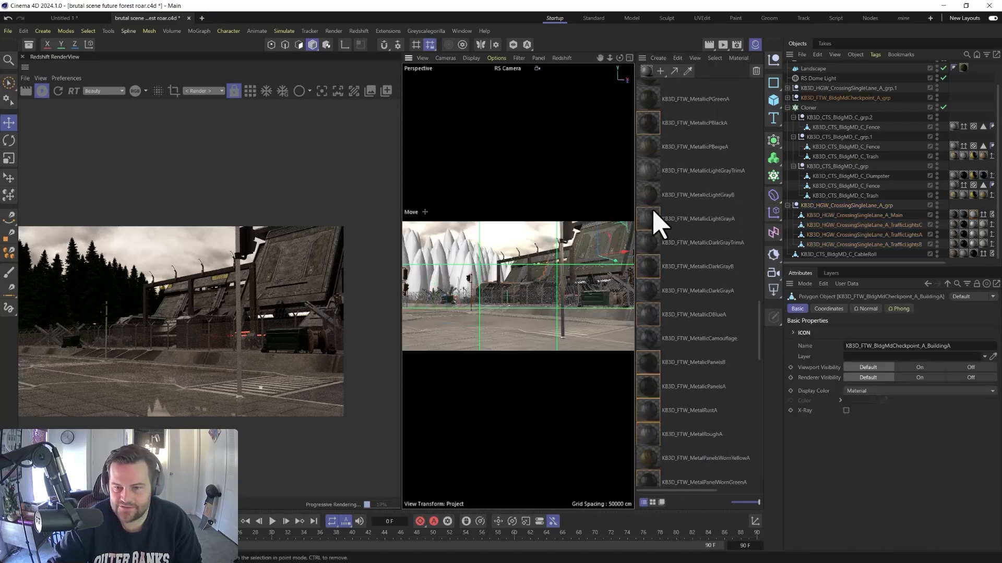
# Select the building's nine metal materials, from KB3D_FTW_MetallicPBlackA to KB3D_FTW_MetalPanelWornGrayA, and set their roughness textures' custom gamma to 1.5
pyautogui.click(667, 121)
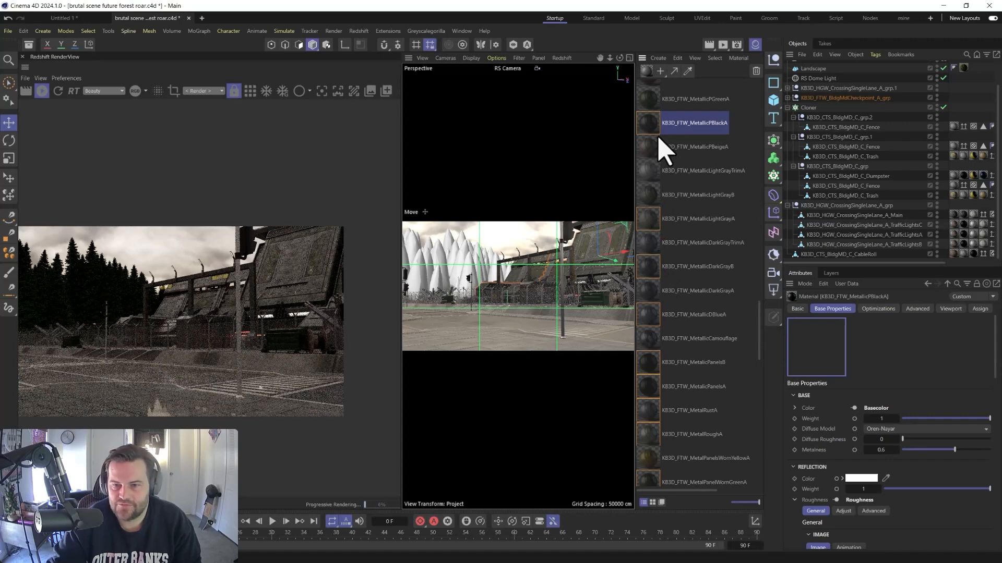
pyautogui.keyDown('ctrl'); pyautogui.click(656, 225); pyautogui.keyUp('ctrl')
pyautogui.keyDown('ctrl'); pyautogui.click(655, 273); pyautogui.keyUp('ctrl')
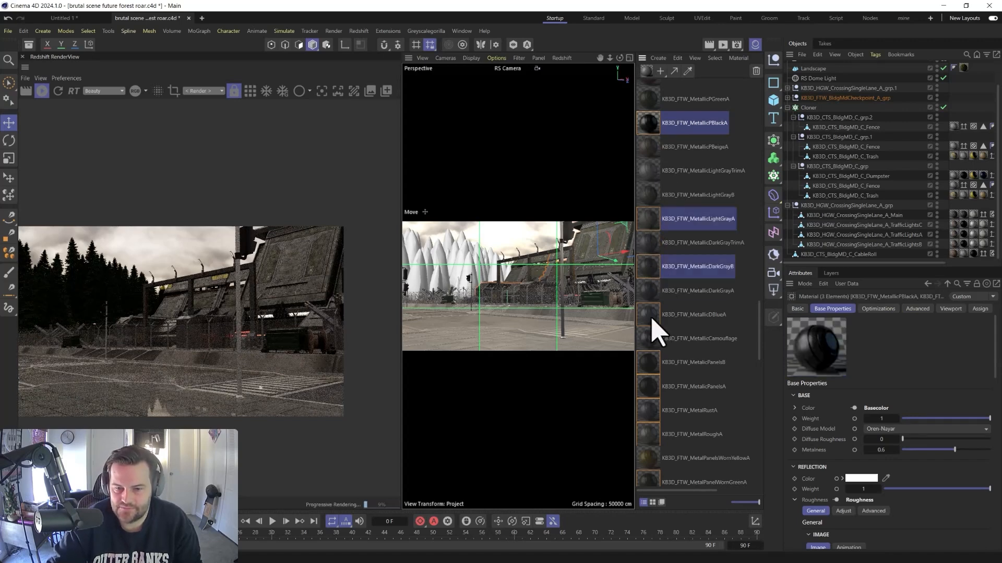
pyautogui.keyDown('ctrl'); pyautogui.click(654, 320); pyautogui.keyUp('ctrl')
pyautogui.keyDown('ctrl'); pyautogui.click(653, 364); pyautogui.keyUp('ctrl')
pyautogui.scroll(-3, 653, 386)
pyautogui.keyDown('ctrl'); pyautogui.click(653, 293); pyautogui.keyUp('ctrl')
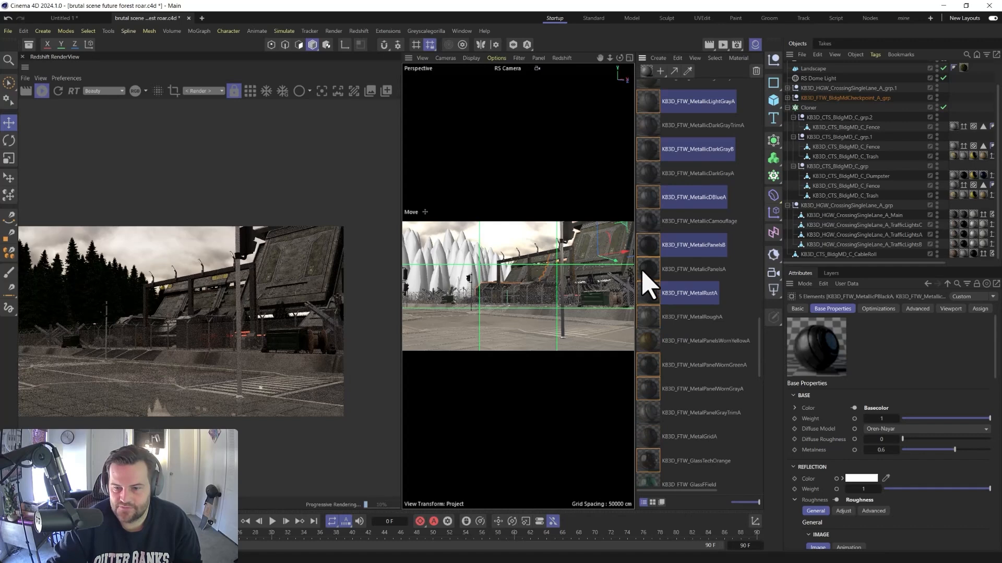
pyautogui.keyDown('ctrl'); pyautogui.click(647, 269); pyautogui.keyUp('ctrl')
pyautogui.keyDown('ctrl'); pyautogui.click(649, 368); pyautogui.keyUp('ctrl')
pyautogui.keyDown('ctrl'); pyautogui.click(652, 392); pyautogui.keyUp('ctrl')
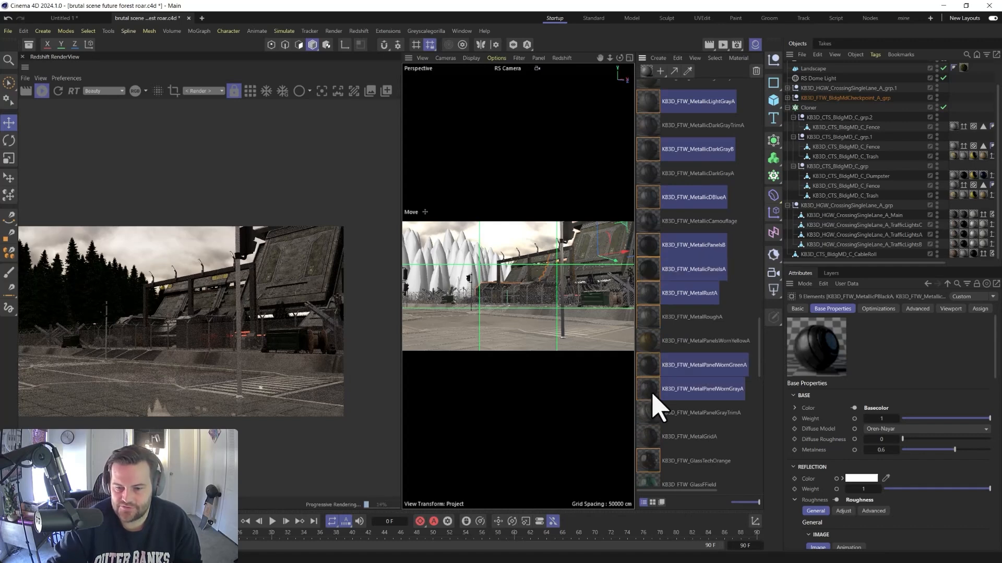
pyautogui.keyDown('ctrl'); pyautogui.click(649, 464); pyautogui.keyUp('ctrl')
pyautogui.keyDown('ctrl'); pyautogui.click(645, 464); pyautogui.keyUp('ctrl')
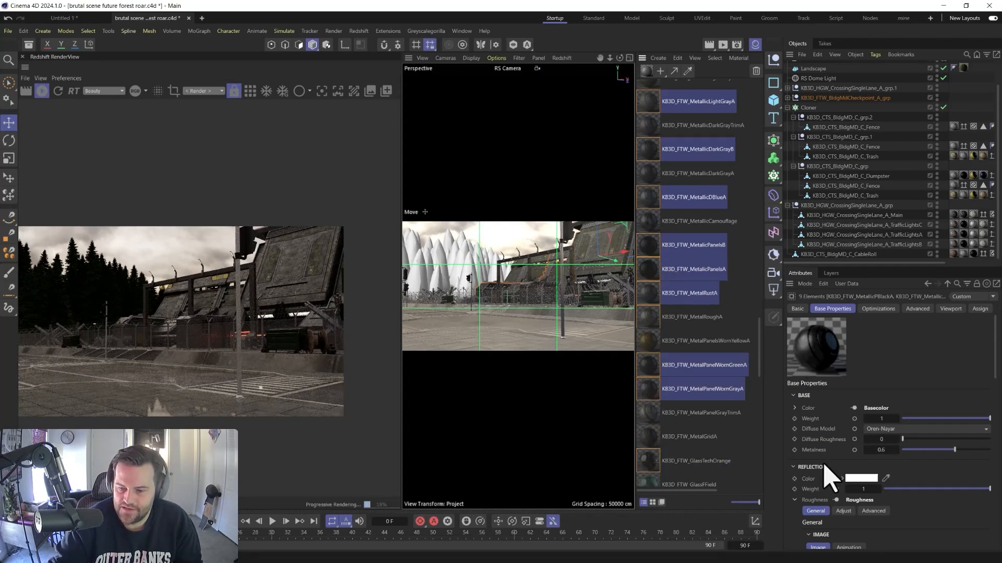
pyautogui.scroll(-5, 798, 493)
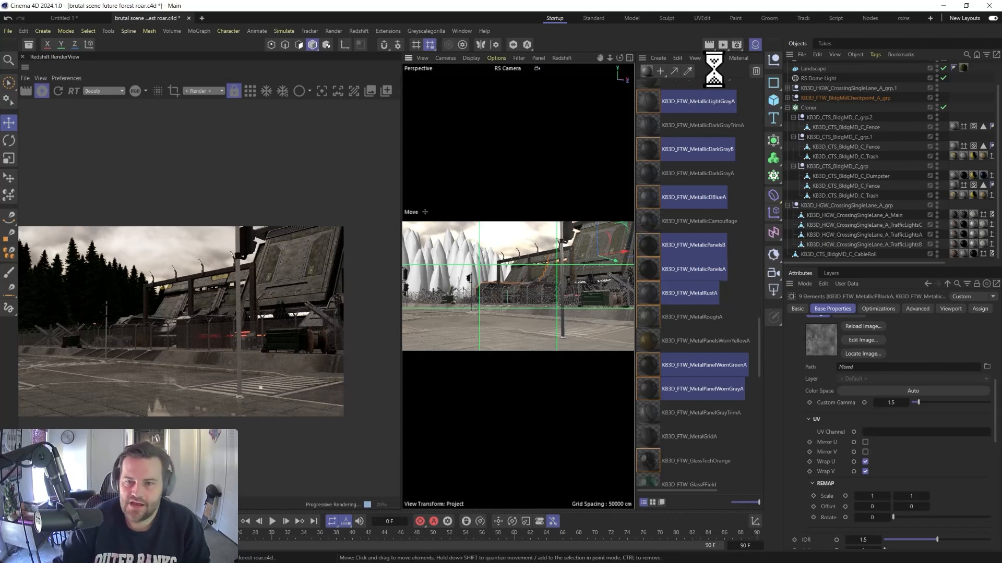
# Hide the material list, enlarge the perspective viewport, and check the building in a closer render view
pyautogui.click(755, 45)
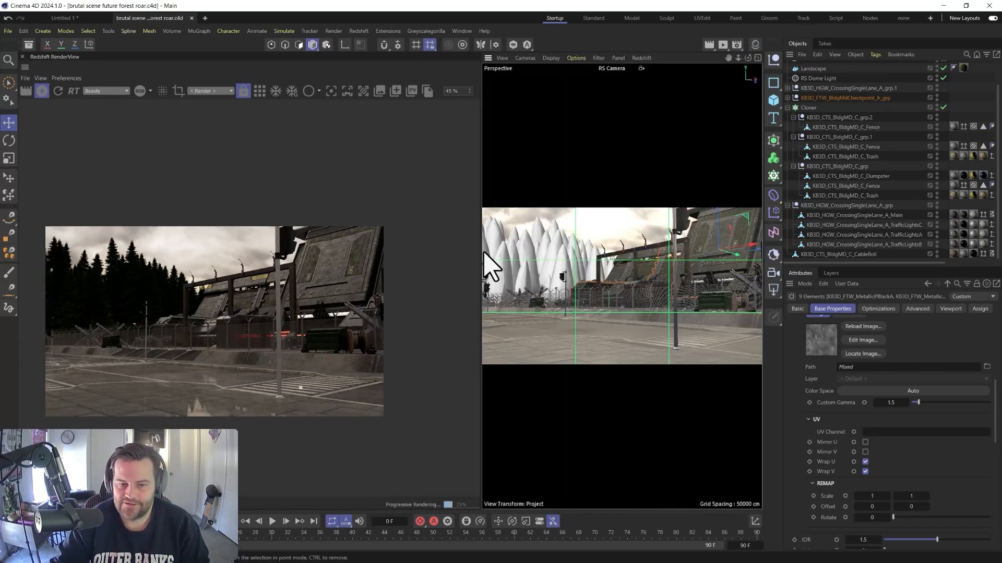
pyautogui.moveTo(481, 252); pyautogui.dragTo(359, 255)
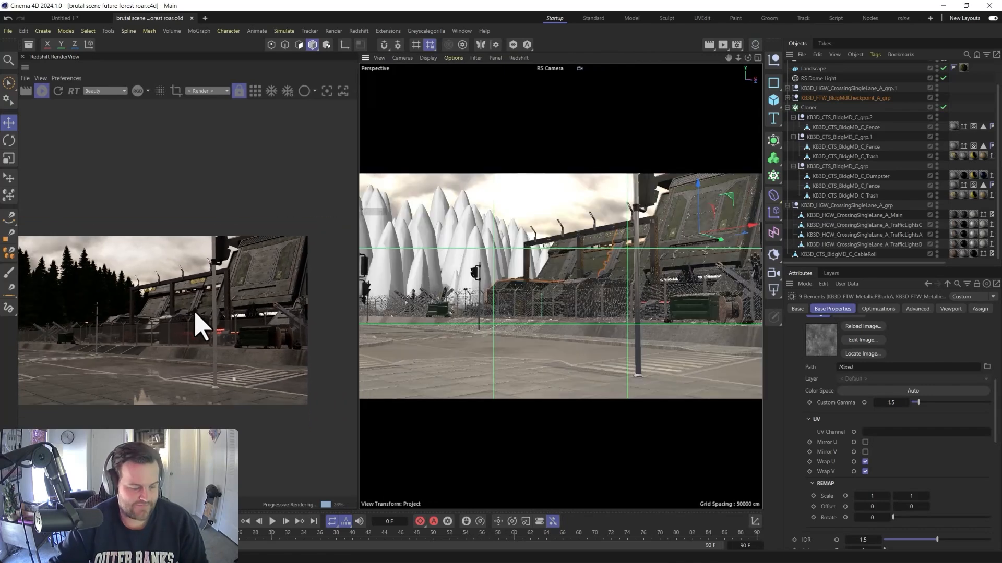
pyautogui.scroll(3, 211, 297)
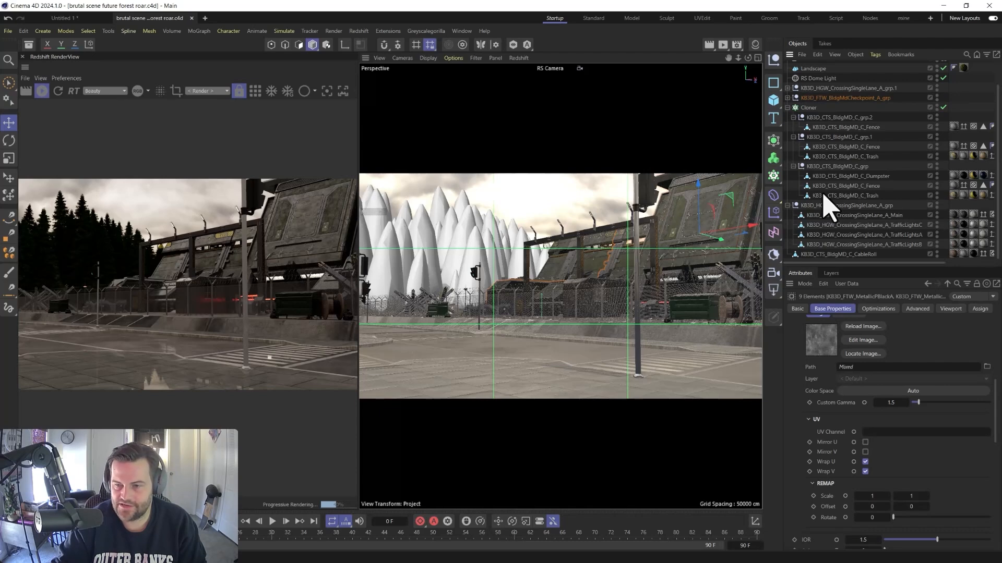
# Collapse the KB3D_HGW_CrossingSingleLane_A_grp and Cloner hierarchies in the object list
pyautogui.scroll(2, 827, 205)
pyautogui.click(787, 232)
pyautogui.click(788, 134)
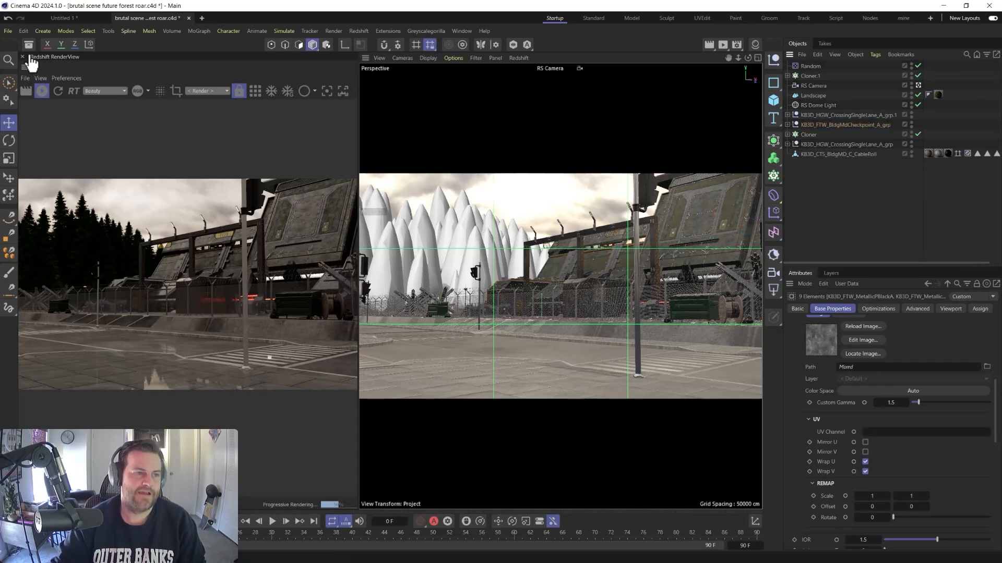
# Add a Redshift Infinite Light with a target tag and a target null
pyautogui.click(773, 291)
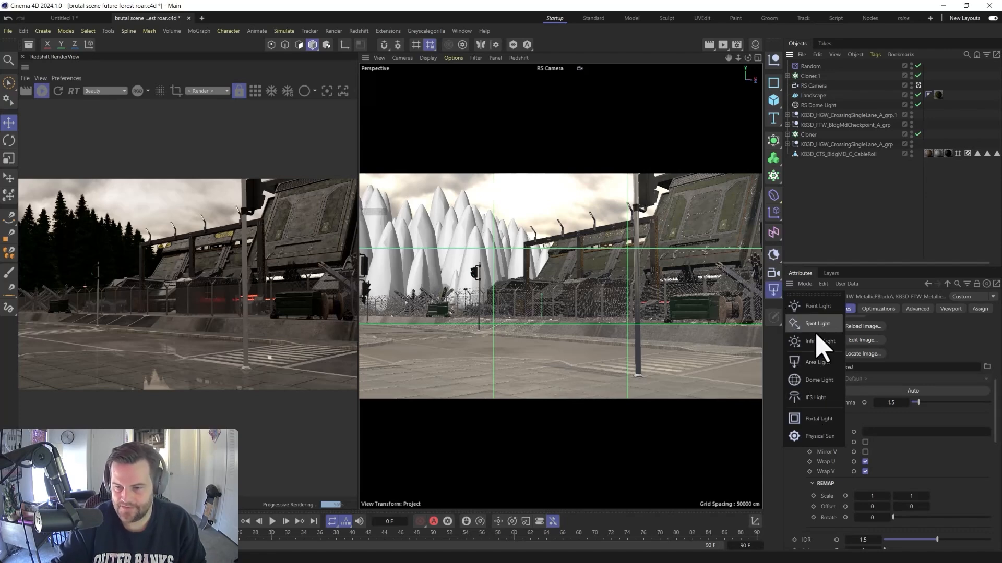
pyautogui.click(816, 347)
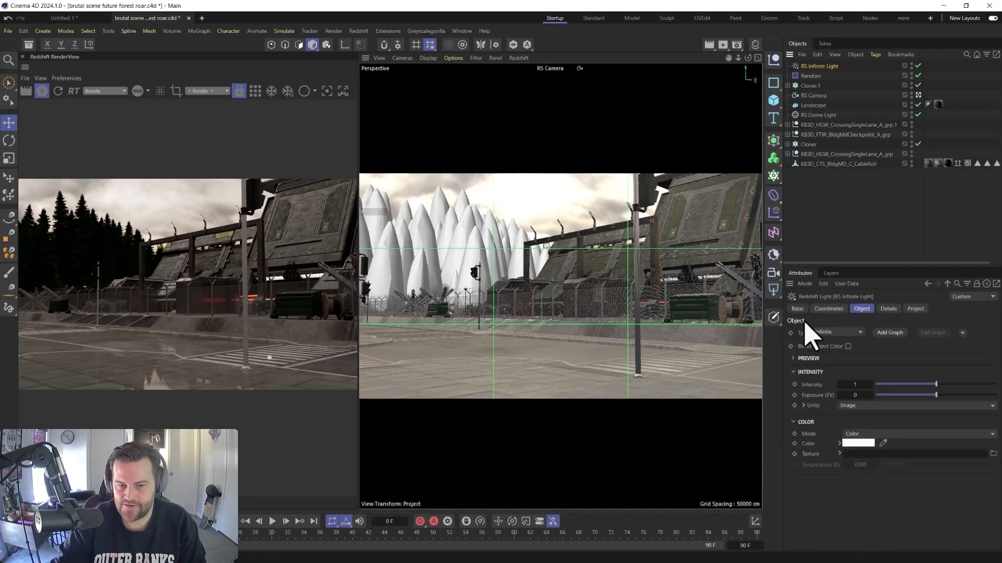
pyautogui.click(963, 333)
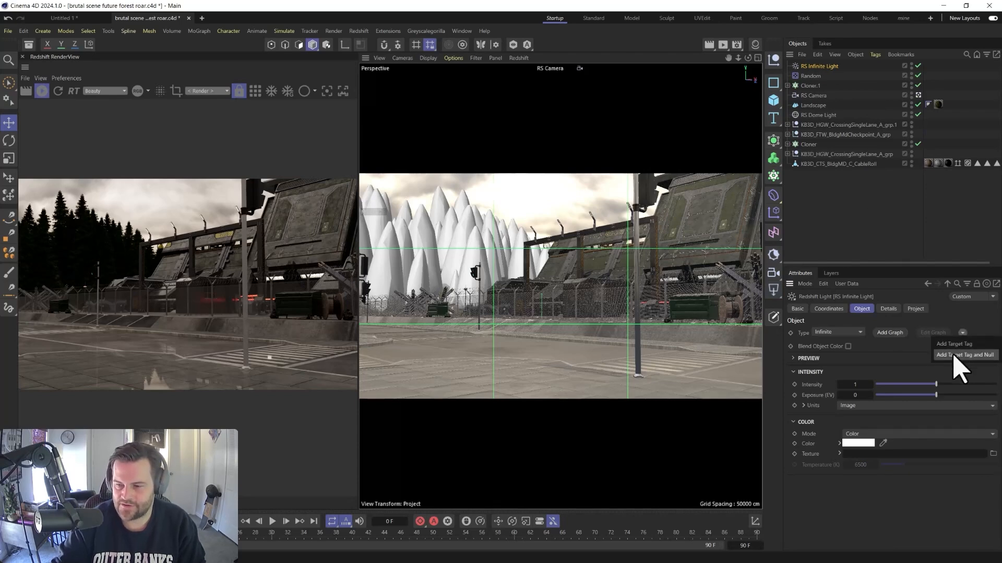
pyautogui.click(959, 355)
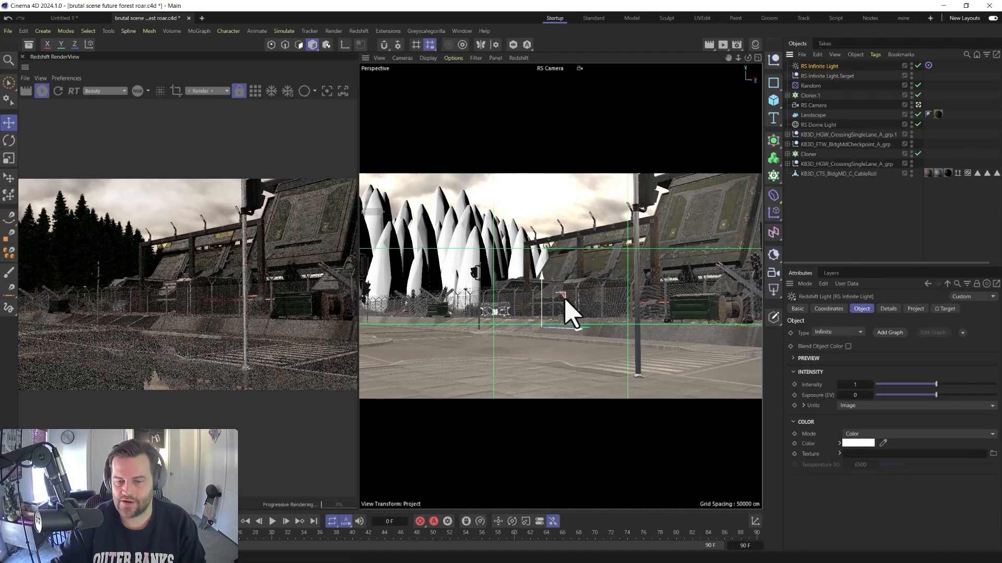
# Disable the RS Dome Light and move the infinite light up into the sky between the trees and the building
pyautogui.moveTo(563, 297); pyautogui.dragTo(403, 340)
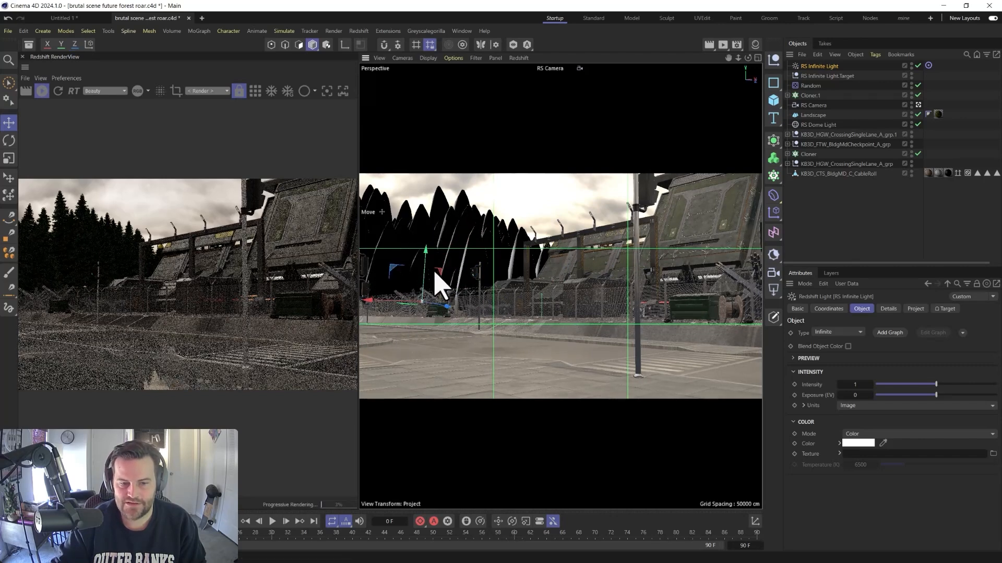
pyautogui.moveTo(441, 284); pyautogui.dragTo(694, 201)
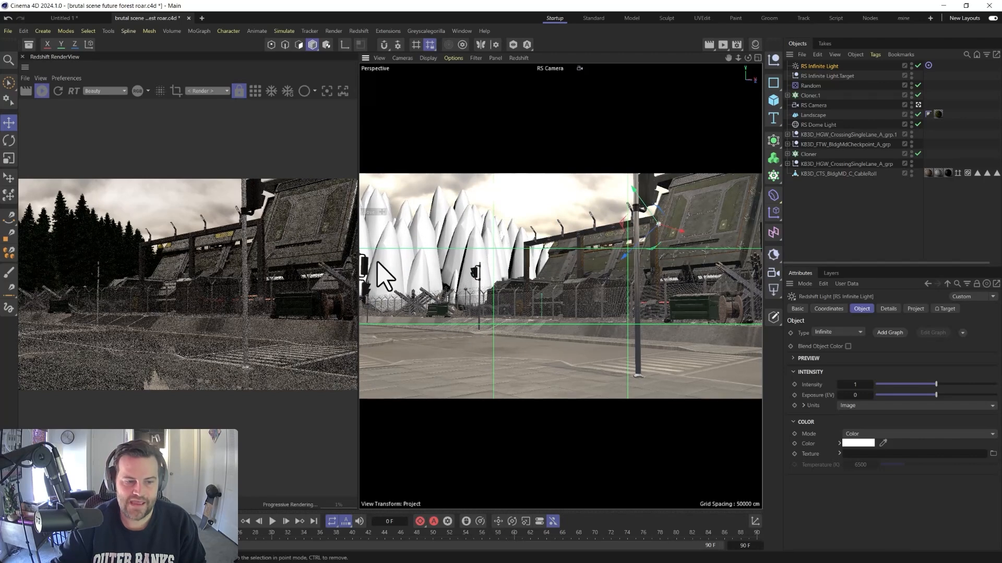
pyautogui.click(917, 125)
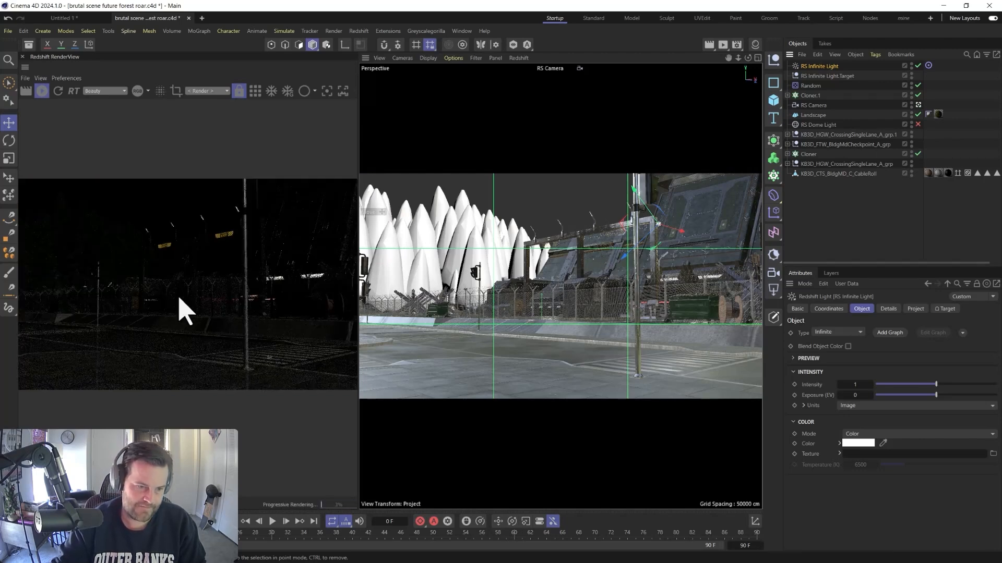
pyautogui.moveTo(676, 229); pyautogui.dragTo(518, 211)
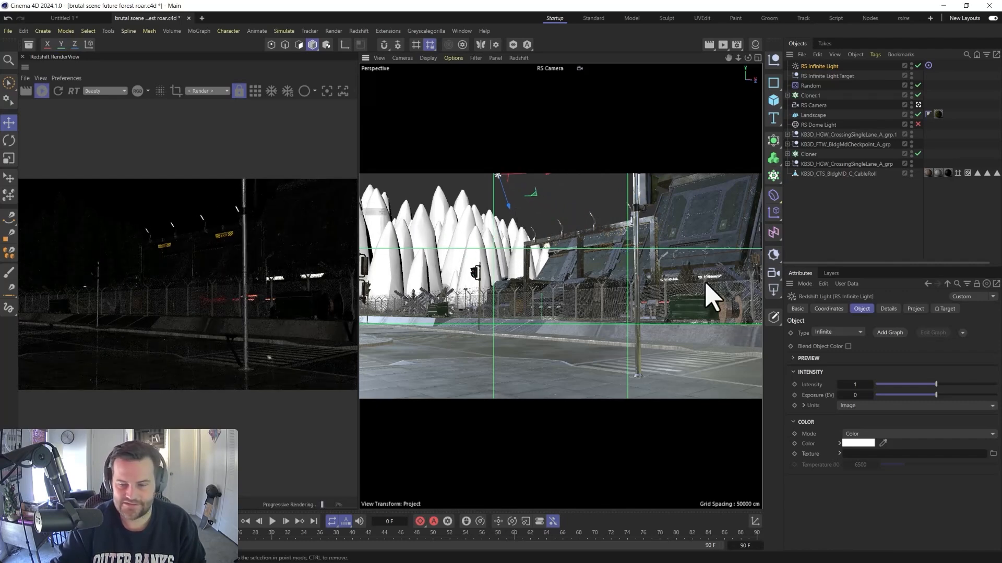
# Try infinite light intensities of 50 and 10, then set the intensity to 5
pyautogui.write('50')
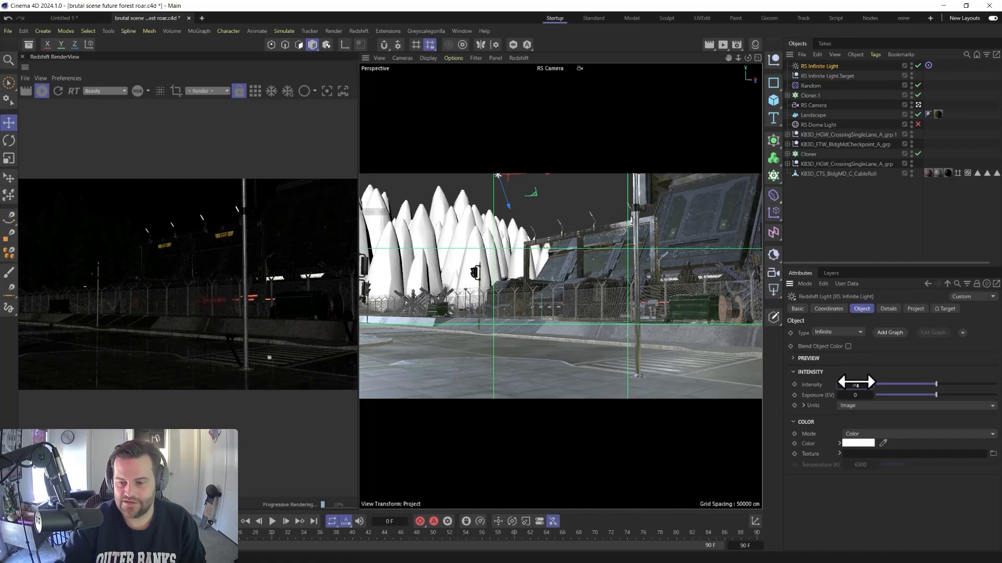
pyautogui.press('Return')
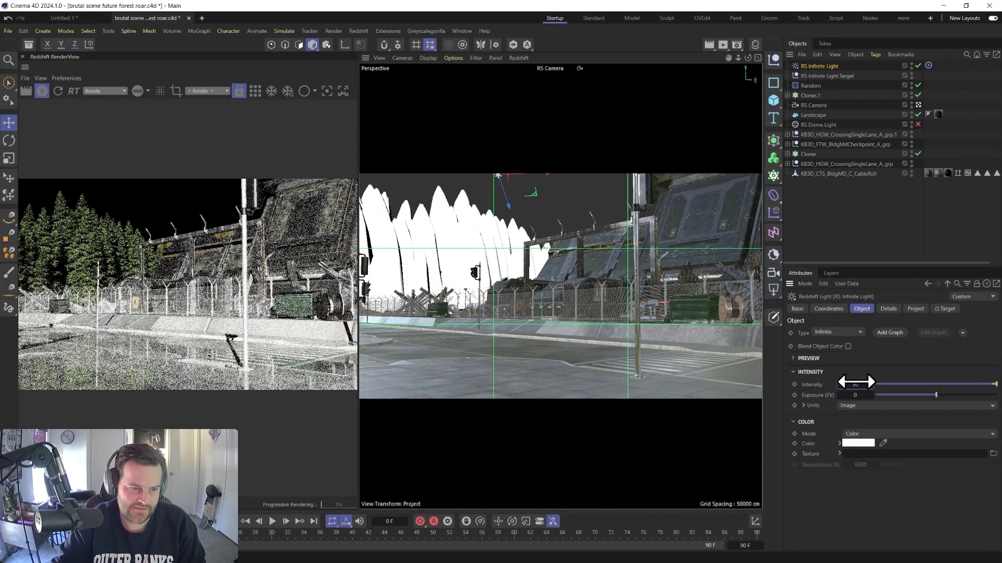
pyautogui.write('10')
pyautogui.press('Return')
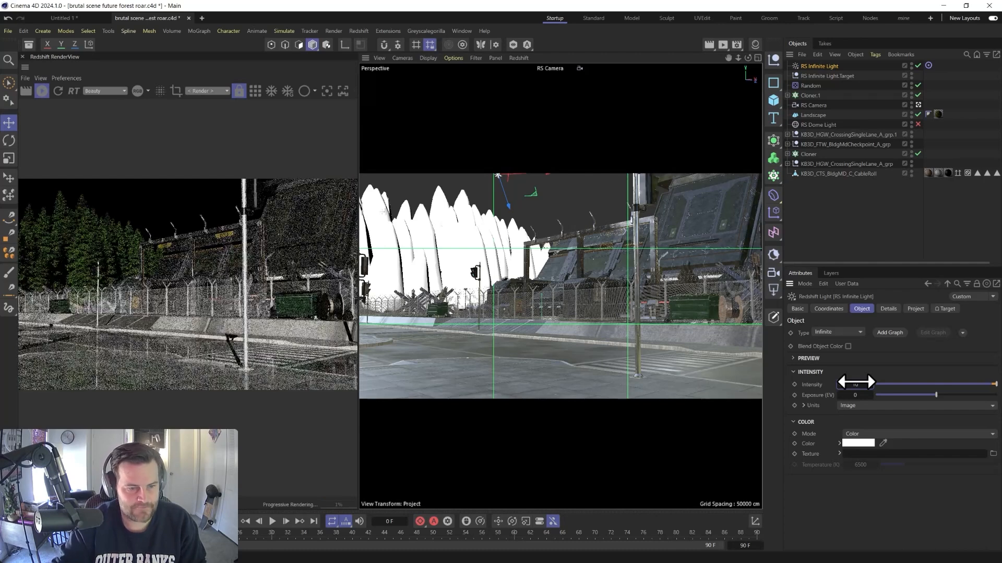
pyautogui.doubleClick(855, 385)
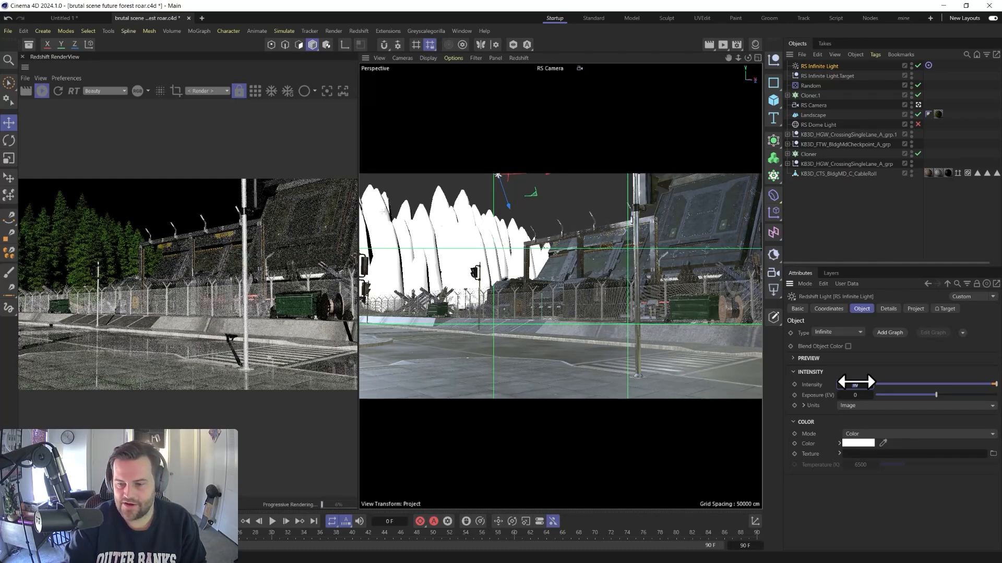
pyautogui.press('Return')
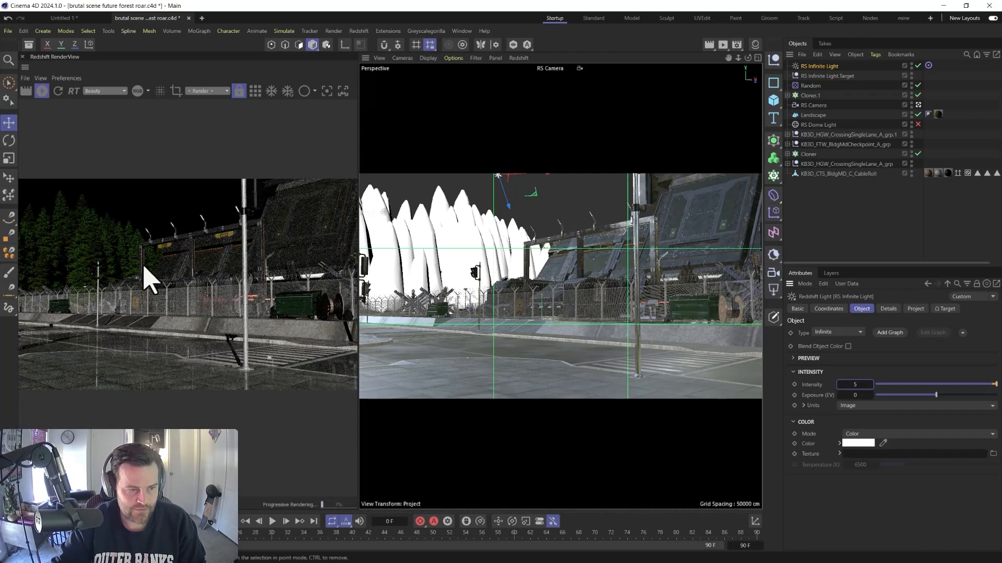
# Using the four-view layout, move the infinite light to the far side of the tree cluster and raise it above the treetops
pyautogui.middleClick(514, 306)
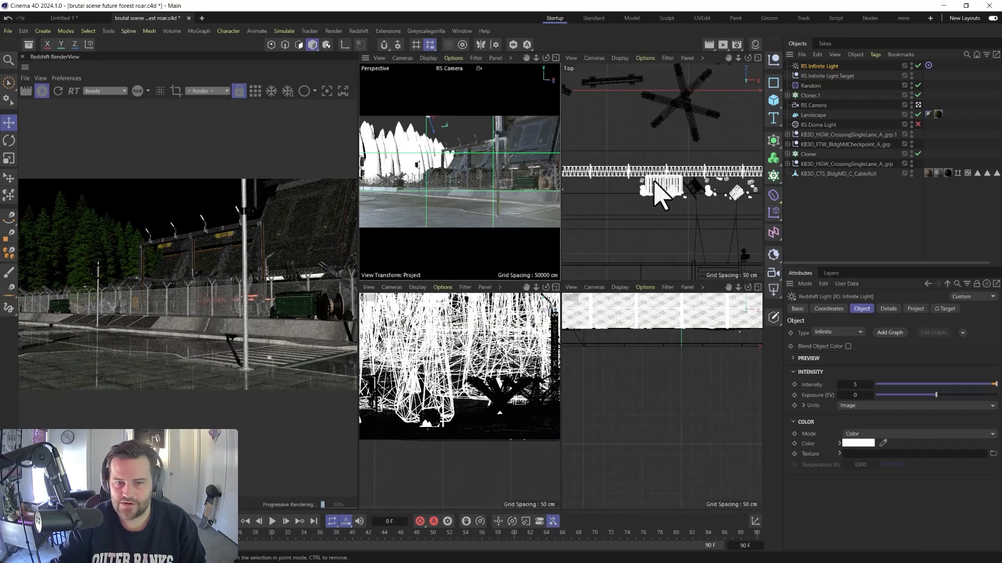
pyautogui.scroll(-10, 657, 201)
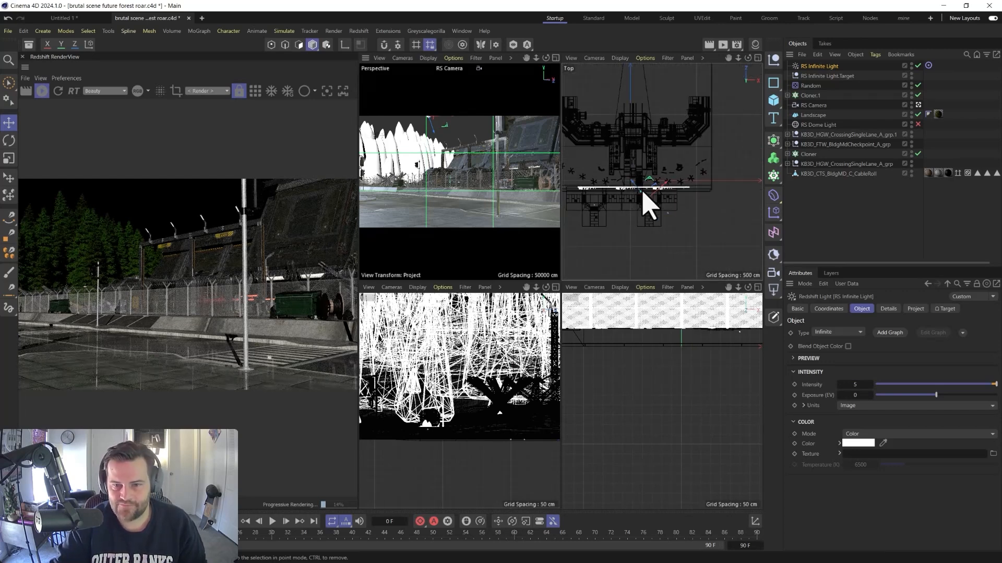
pyautogui.scroll(-3, 675, 215)
pyautogui.moveTo(683, 202)
pyautogui.mouseDown()
pyautogui.moveTo(664, 171)
pyautogui.moveTo(656, 177)
pyautogui.moveTo(587, 114)
pyautogui.moveTo(588, 128)
pyautogui.moveTo(673, 202)
pyautogui.moveTo(662, 191)
pyautogui.moveTo(679, 233)
pyautogui.moveTo(667, 206)
pyautogui.mouseUp()
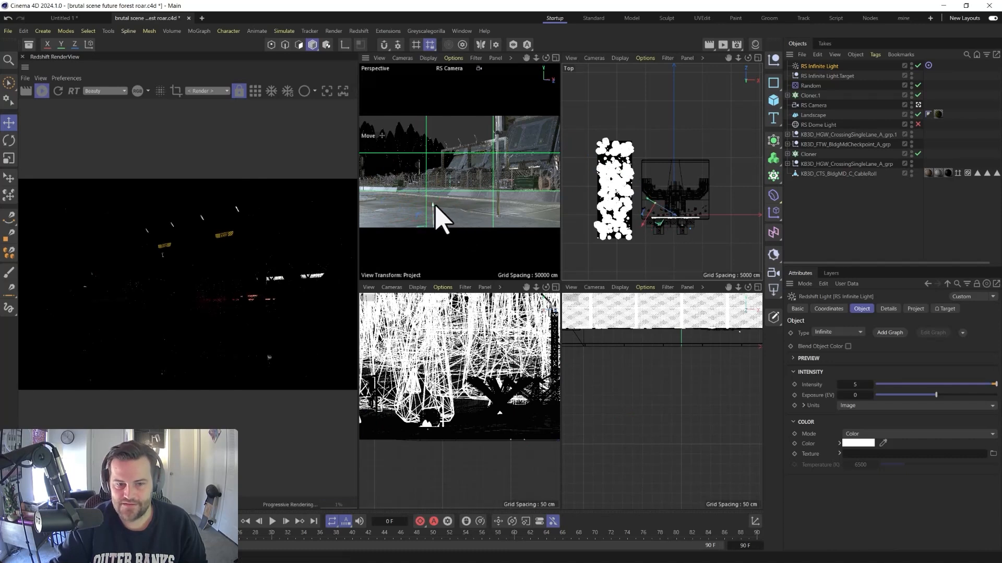
pyautogui.moveTo(433, 205); pyautogui.dragTo(433, 166)
pyautogui.moveTo(681, 220); pyautogui.dragTo(606, 153)
pyautogui.moveTo(406, 134); pyautogui.dragTo(409, 116)
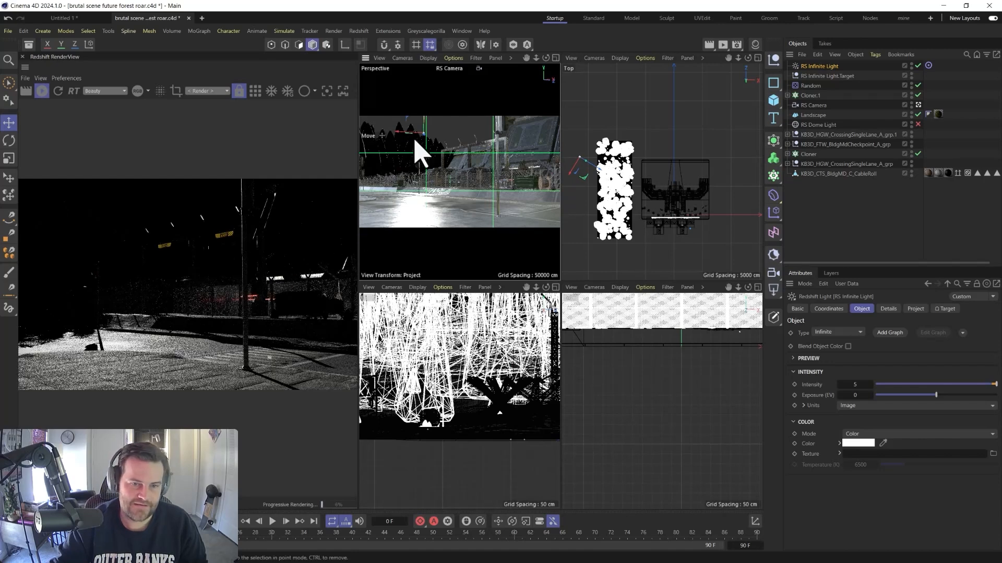
pyautogui.moveTo(423, 125); pyautogui.dragTo(427, 115)
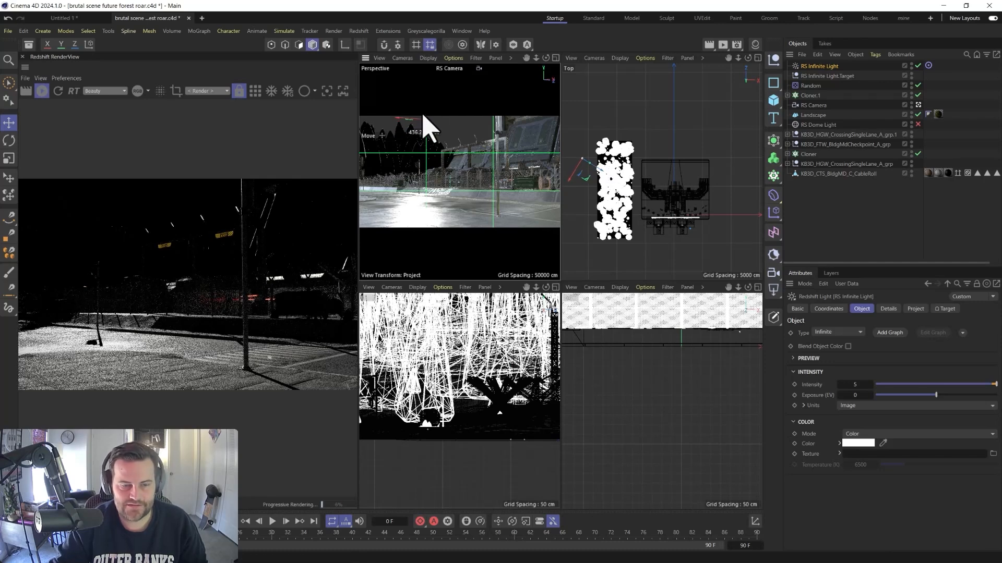
pyautogui.moveTo(423, 115); pyautogui.dragTo(423, 115)
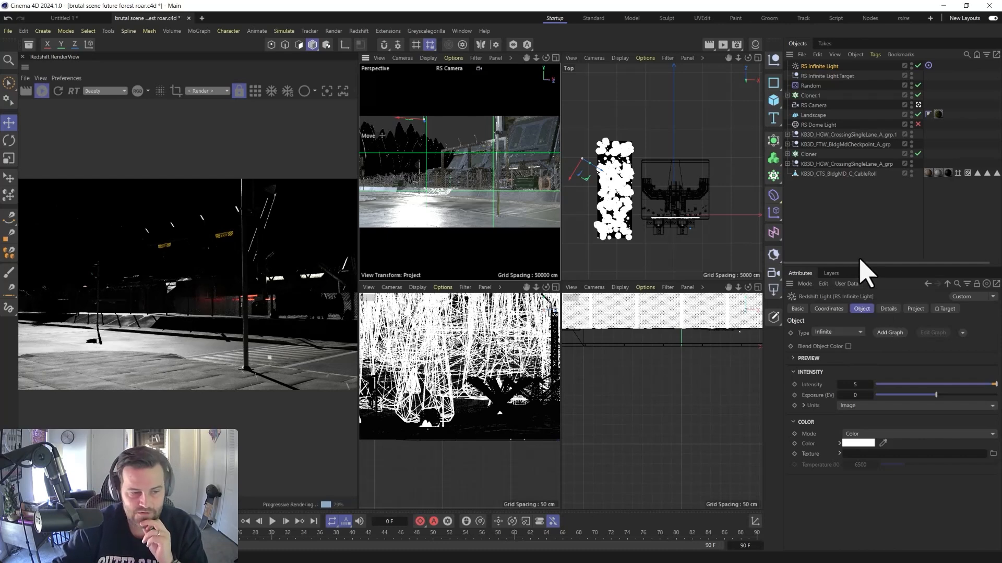
# Set the infinite light's intensity to 2 and save the scene
pyautogui.write('2')
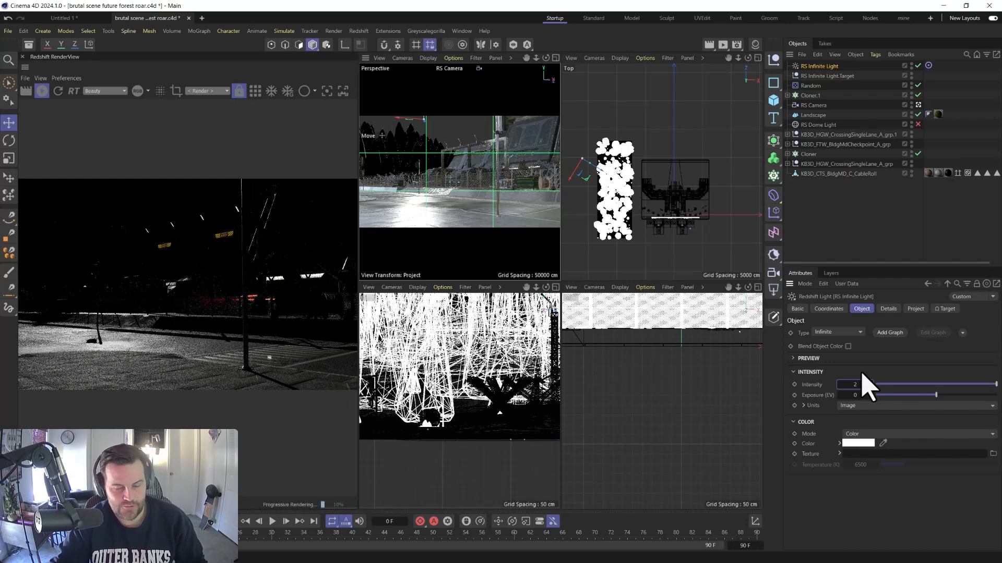
pyautogui.hotkey('ctrl', 's')
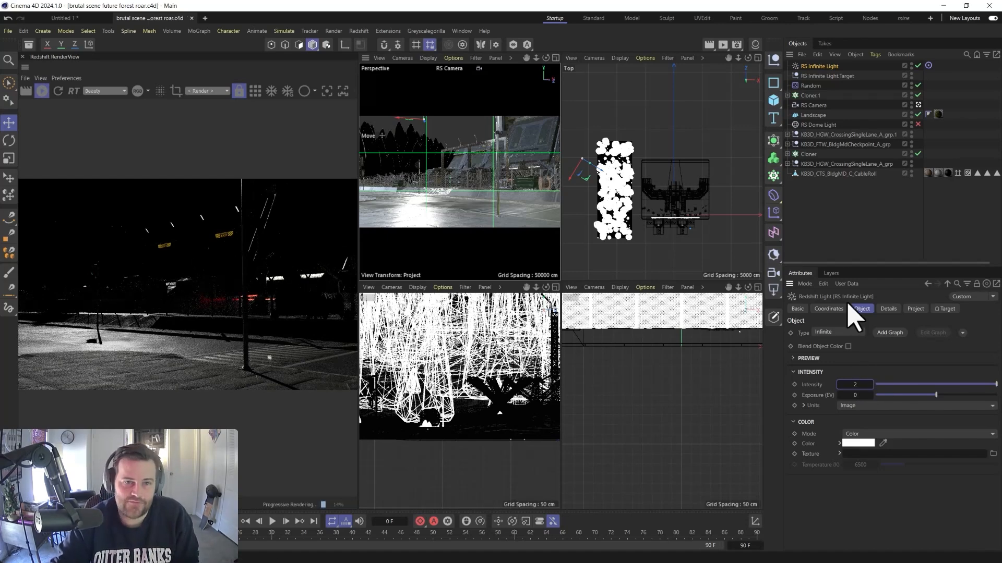
# Add a Redshift RS Environment object to the scene for volumetric fog
pyautogui.click(359, 32)
pyautogui.moveTo(371, 48)
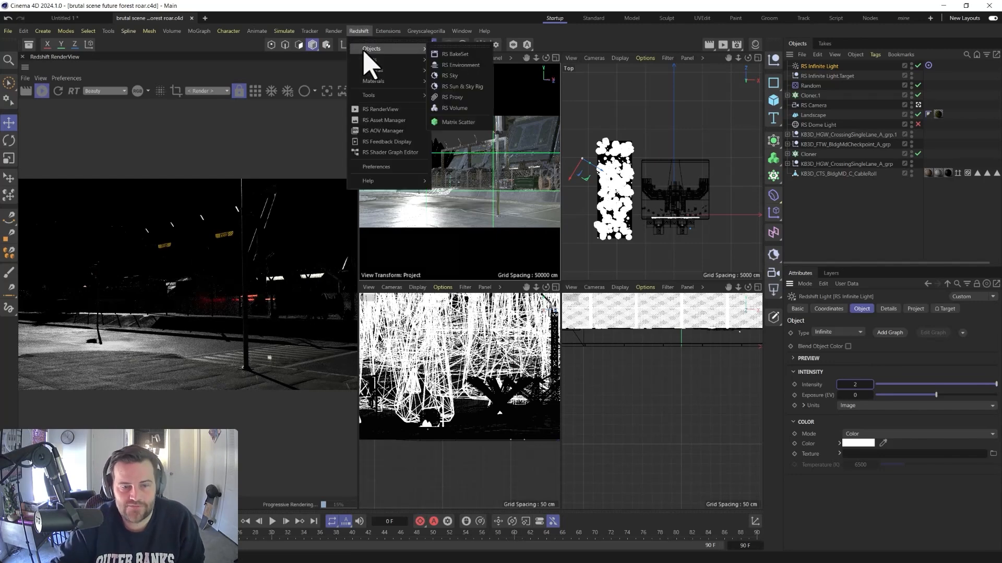
pyautogui.click(445, 65)
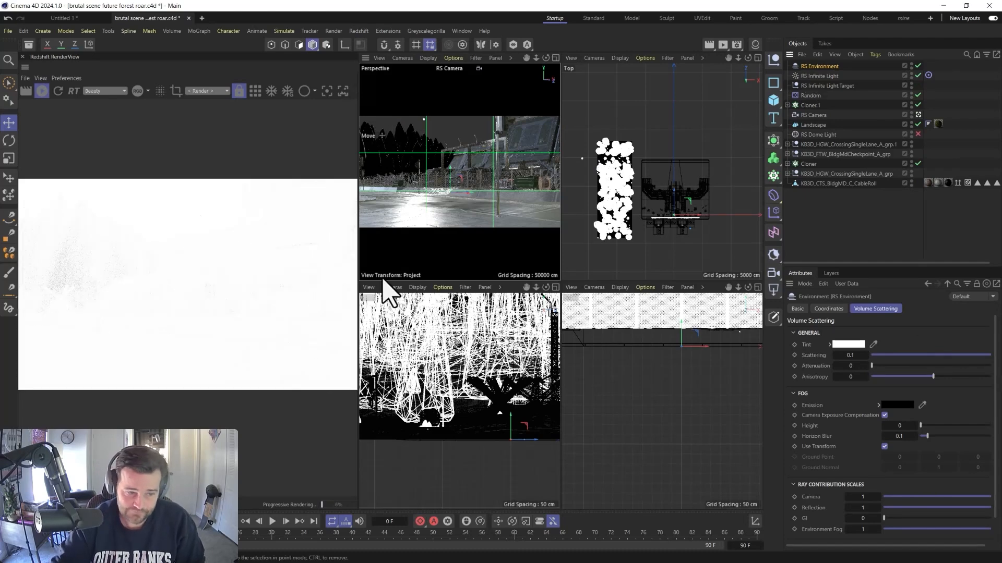
# Set the RS Infinite Light's Volume contribution to 0.1
pyautogui.click(823, 77)
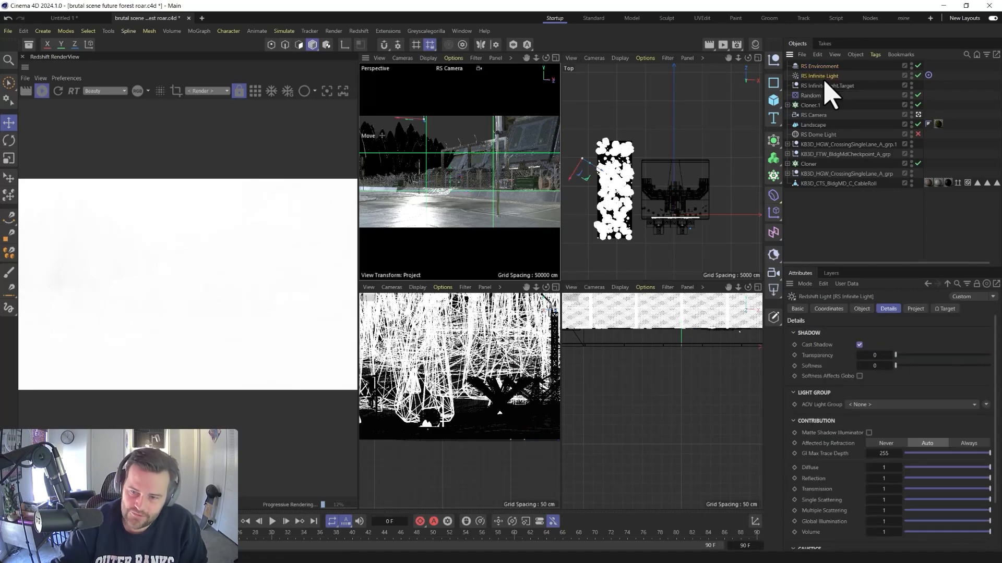
pyautogui.scroll(-3, 835, 517)
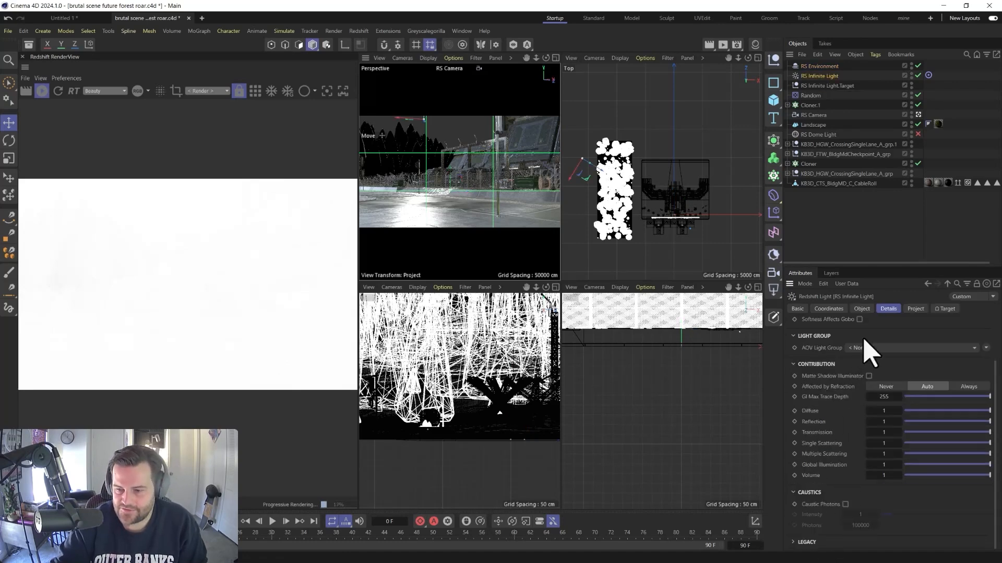
pyautogui.click(812, 476)
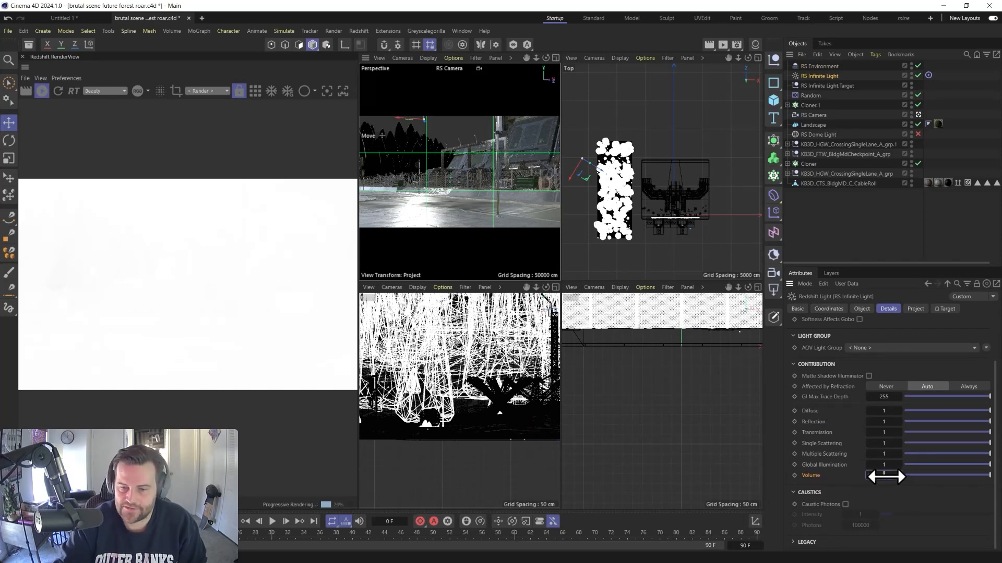
pyautogui.moveTo(885, 476); pyautogui.dragTo(885, 476)
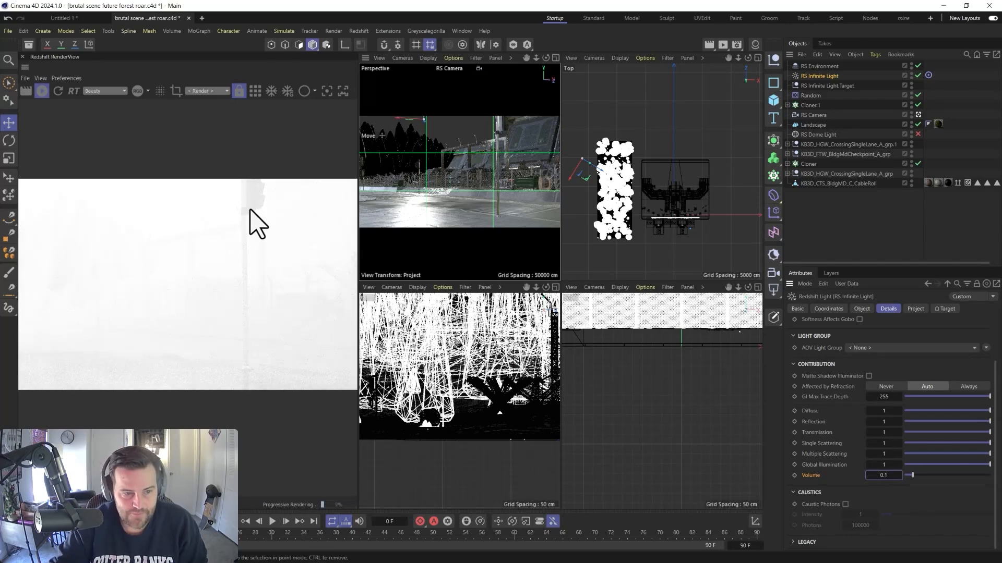
# Set the RS Environment's Scattering to 0.005 and lower the infinite light slightly in the sky
pyautogui.click(817, 70)
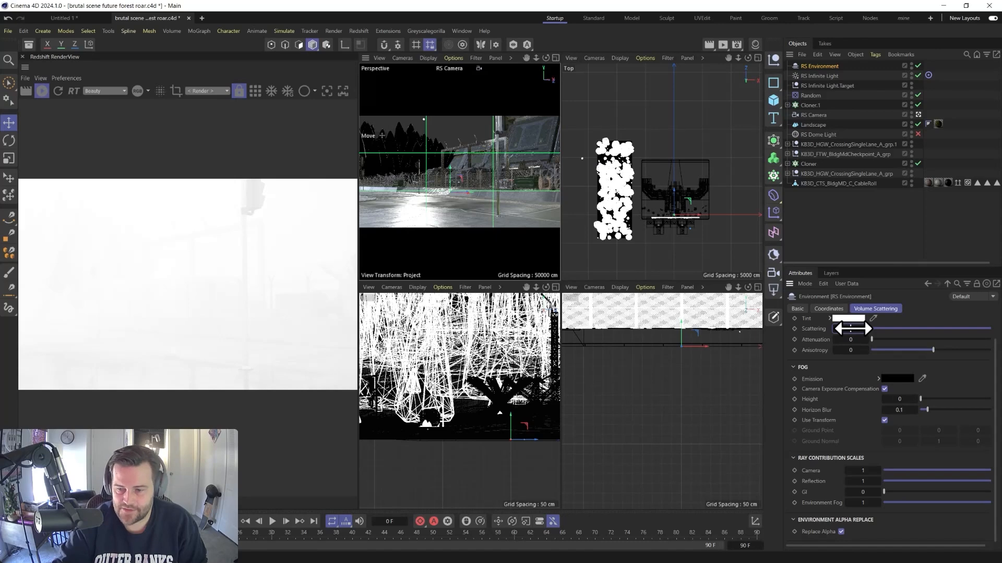
pyautogui.moveTo(852, 328); pyautogui.dragTo(851, 329)
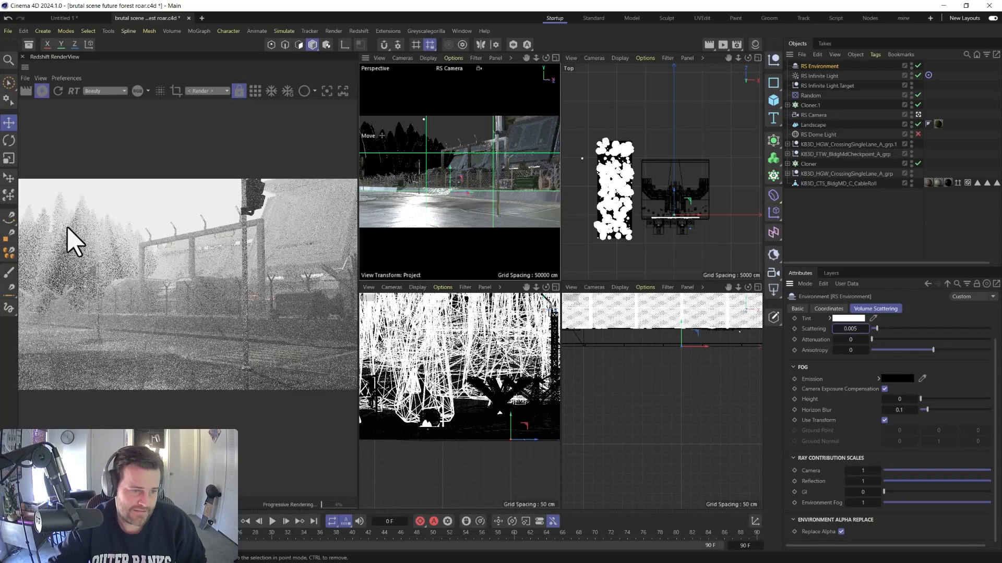
pyautogui.click(820, 77)
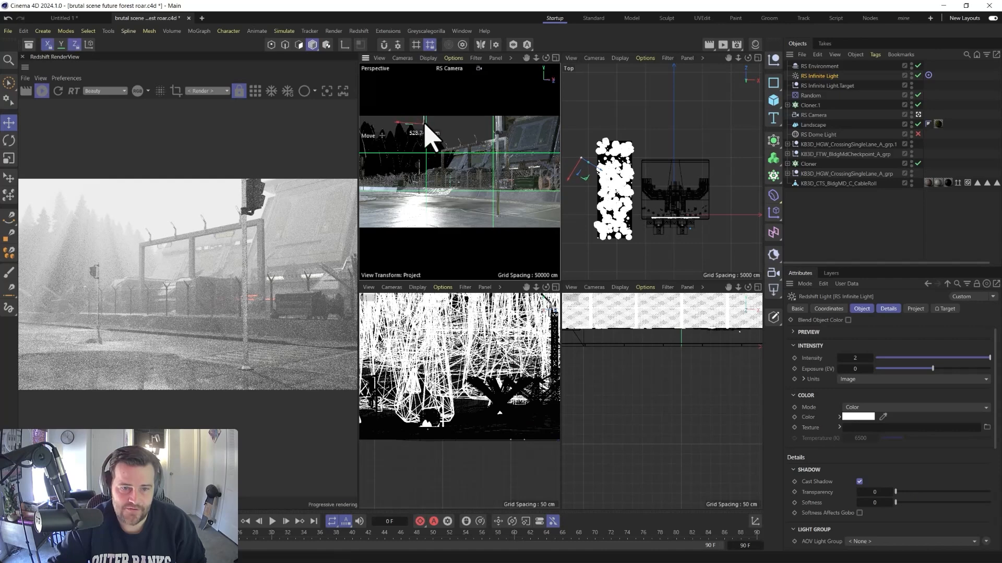
pyautogui.moveTo(426, 126); pyautogui.dragTo(425, 130)
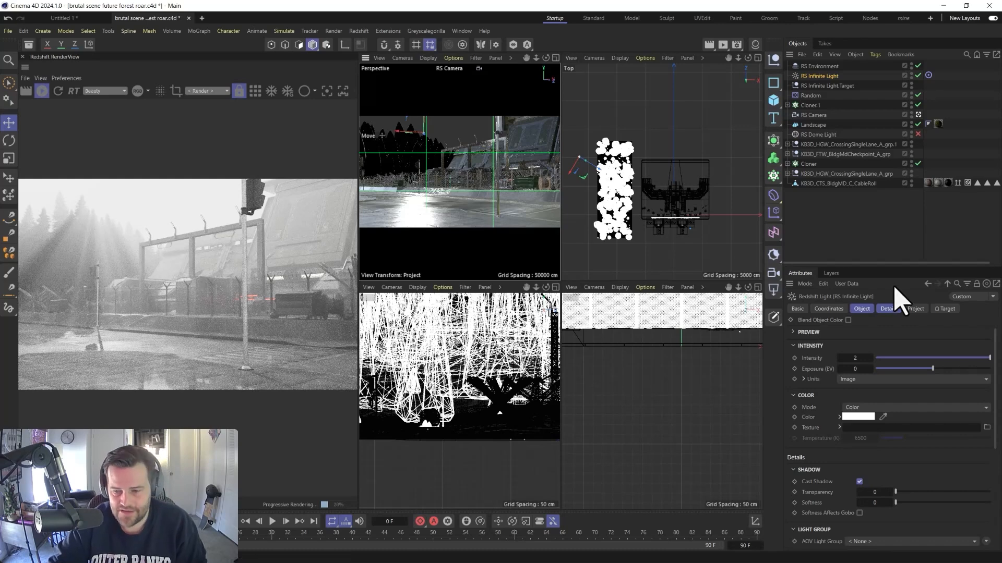
# Try tinting the infinite light a pale warm orange, RGB 255, 246, 237
pyautogui.click(854, 418)
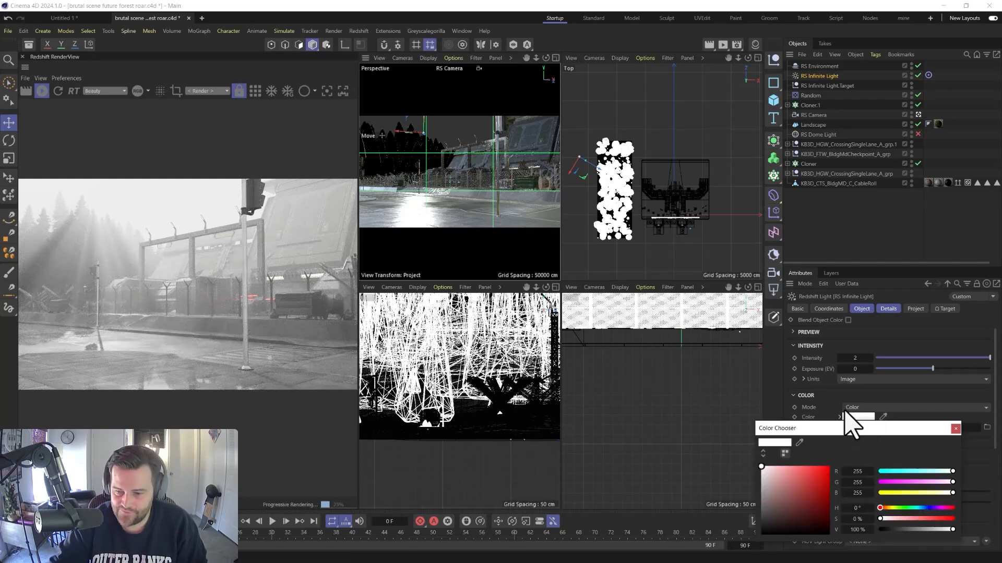
pyautogui.click(950, 493)
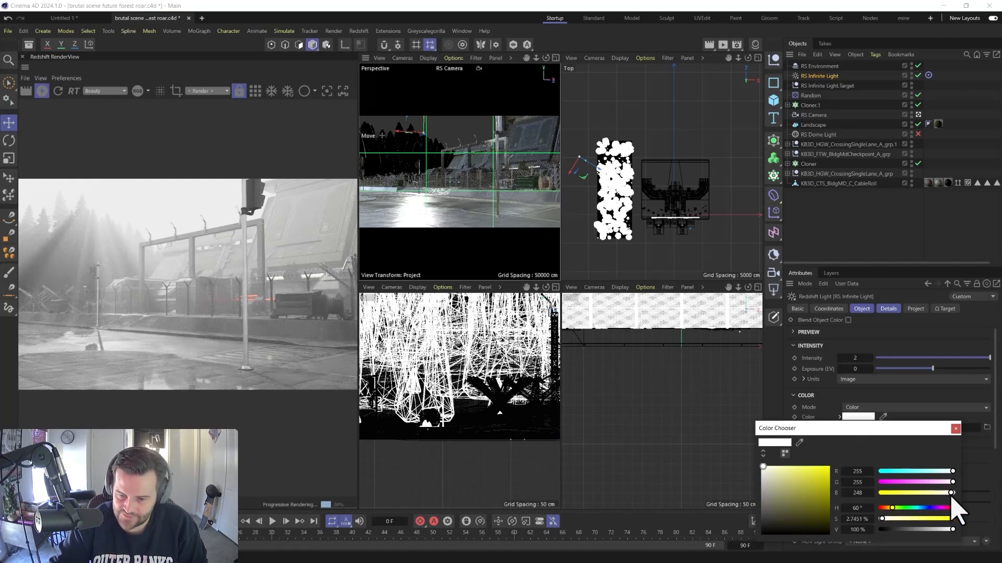
pyautogui.moveTo(892, 507); pyautogui.dragTo(886, 508)
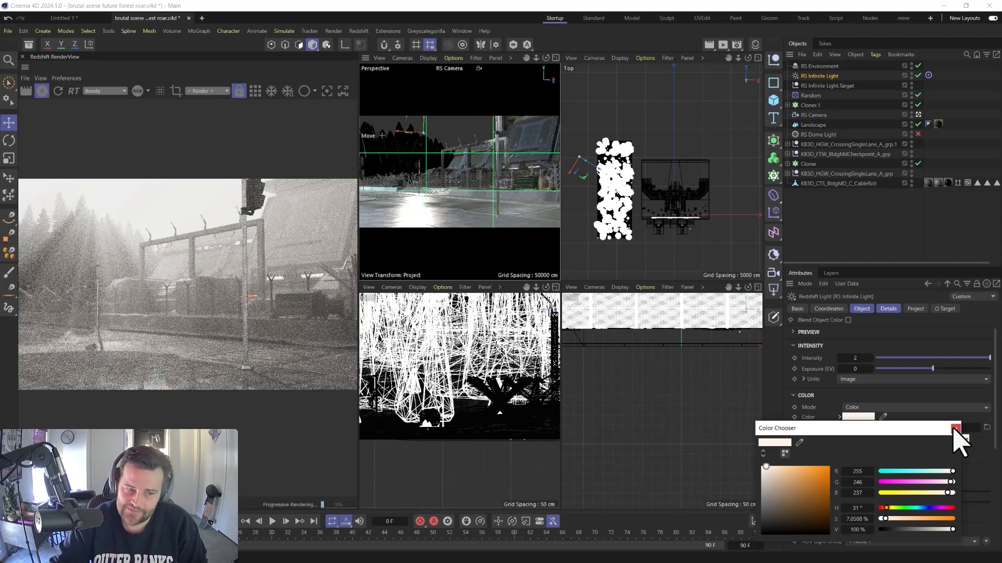
pyautogui.click(955, 428)
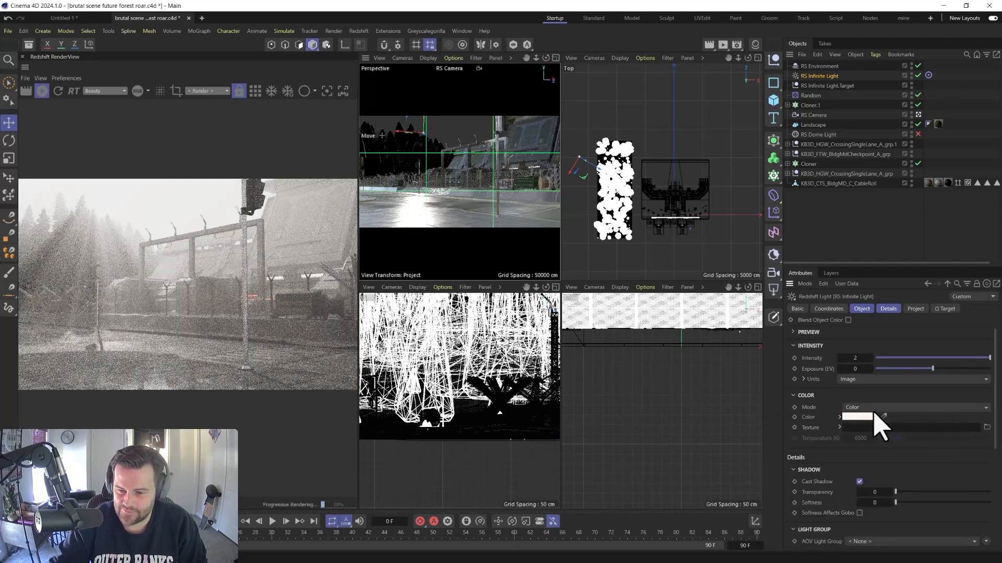
# Switch the infinite light's color mode to Temperature and set the temperature to 4800 K
pyautogui.click(871, 408)
pyautogui.click(876, 436)
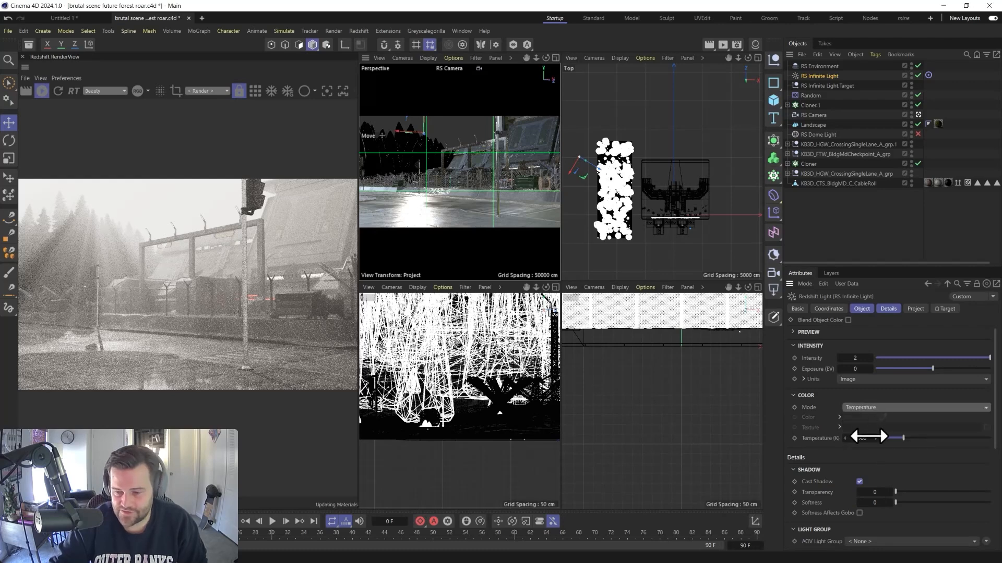
pyautogui.moveTo(903, 439); pyautogui.dragTo(894, 439)
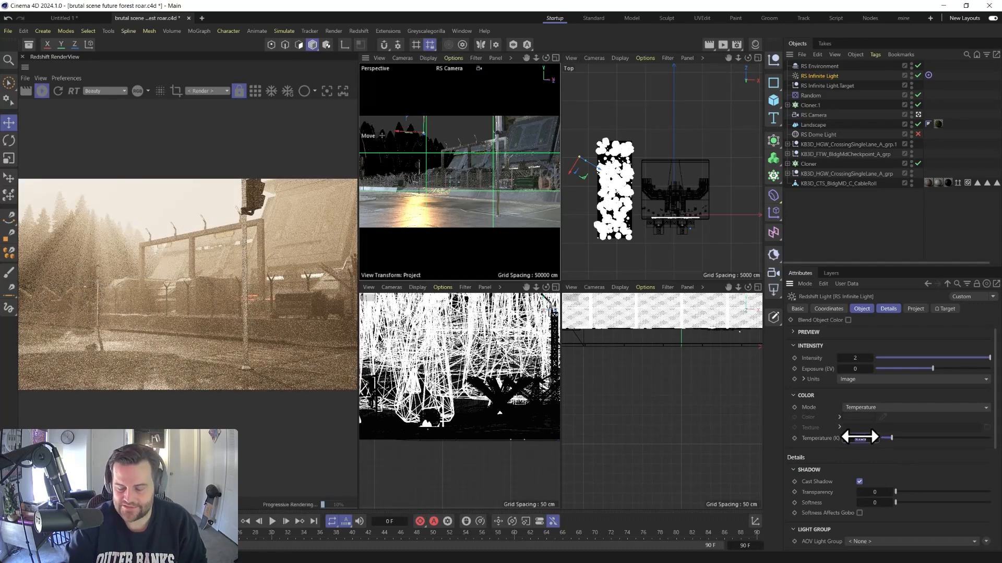
pyautogui.moveTo(860, 437); pyautogui.dragTo(862, 437)
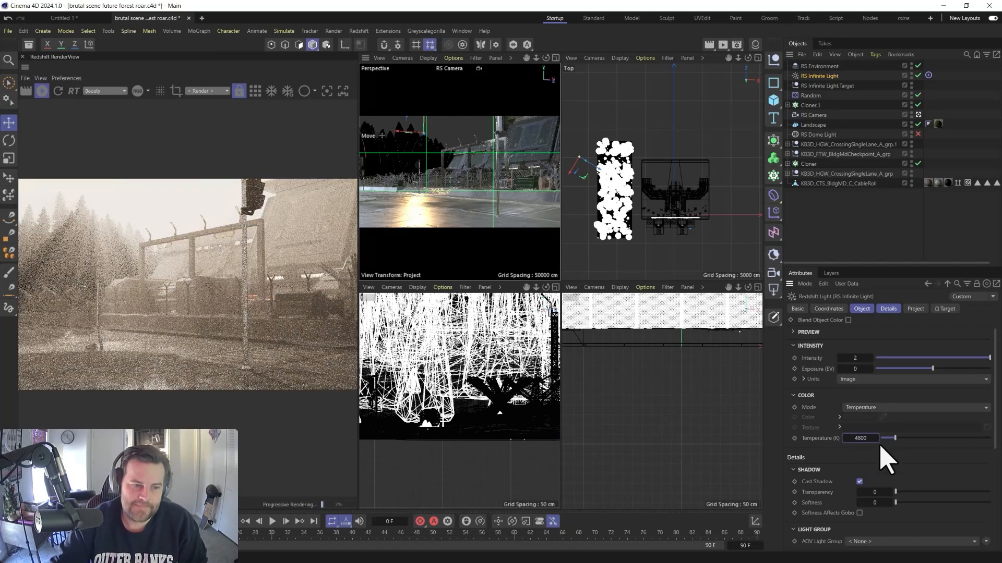
# Set the RS Environment's Tint to a muted grey-blue, RGB 108, 141, 160
pyautogui.click(823, 67)
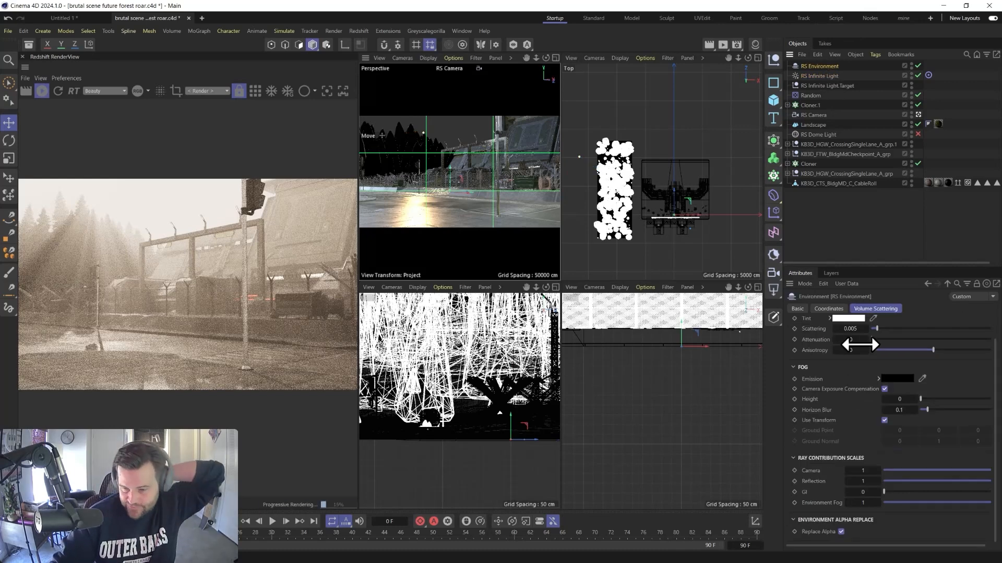
pyautogui.click(848, 319)
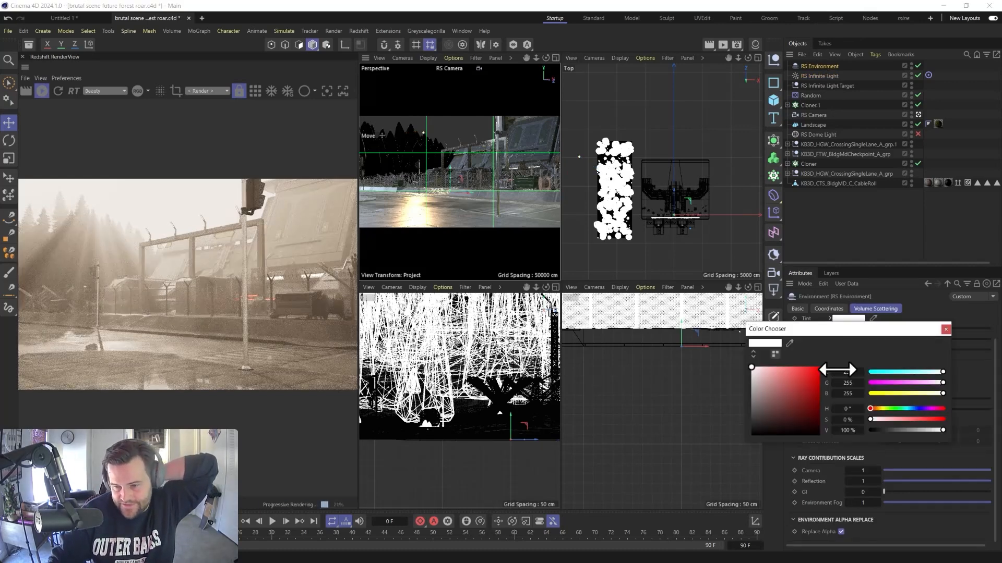
pyautogui.click(912, 408)
pyautogui.click(789, 368)
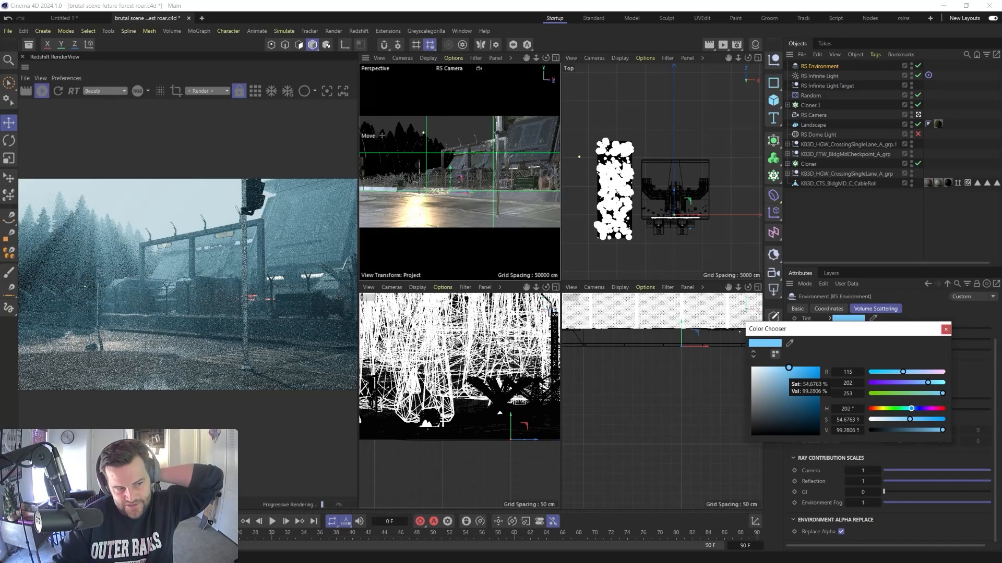
pyautogui.moveTo(775, 385); pyautogui.dragTo(774, 398)
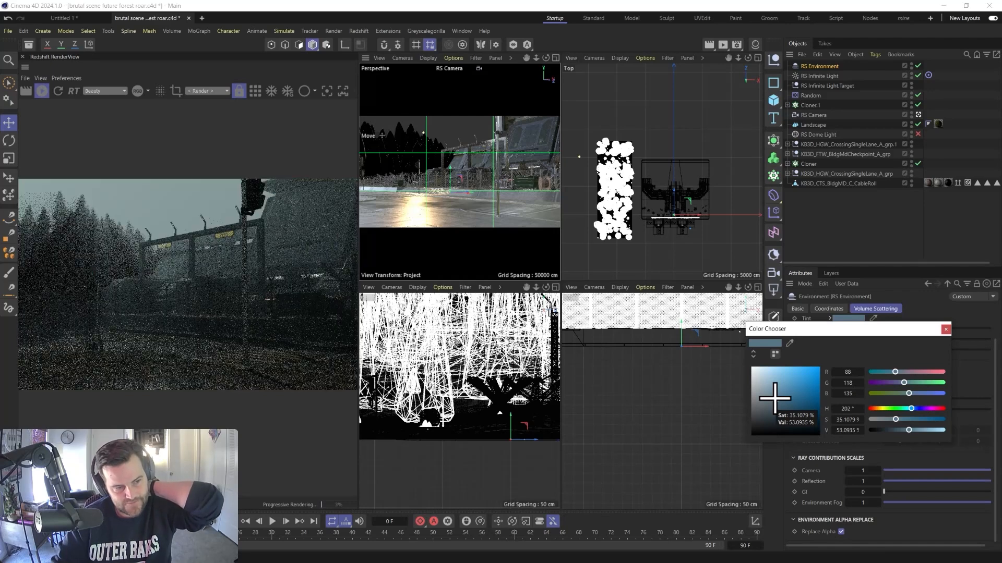
pyautogui.click(775, 398)
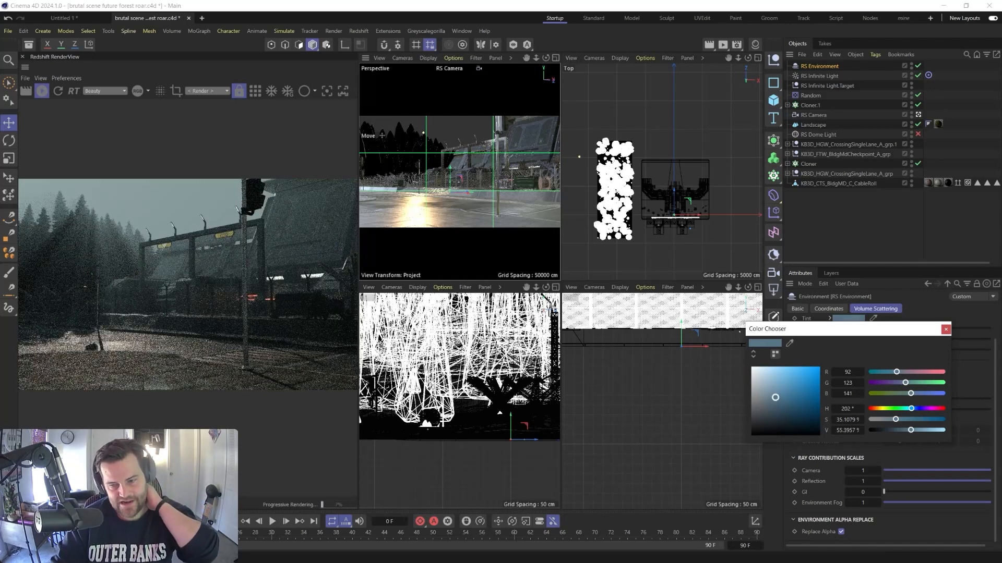
pyautogui.moveTo(775, 397); pyautogui.dragTo(773, 392)
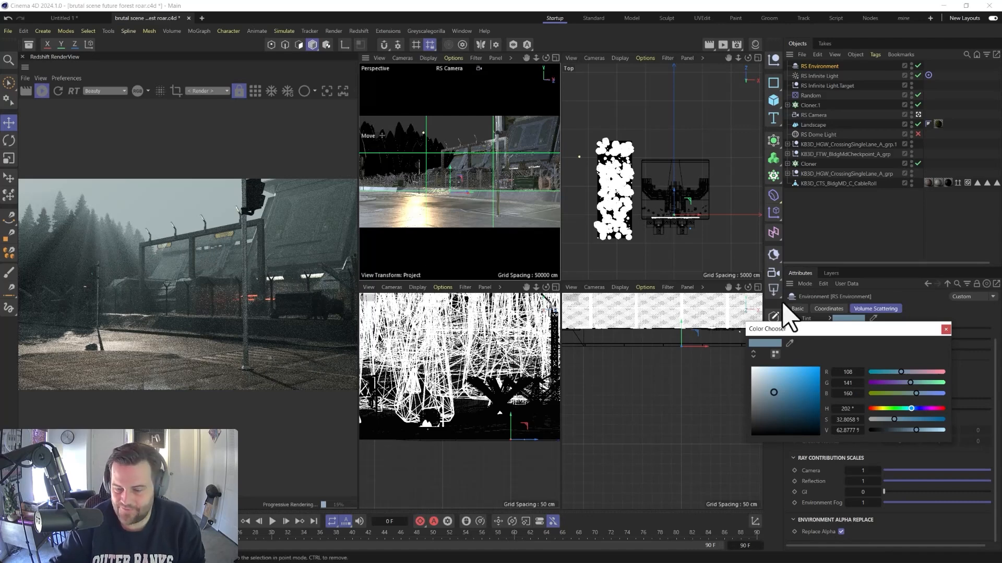
pyautogui.click(945, 329)
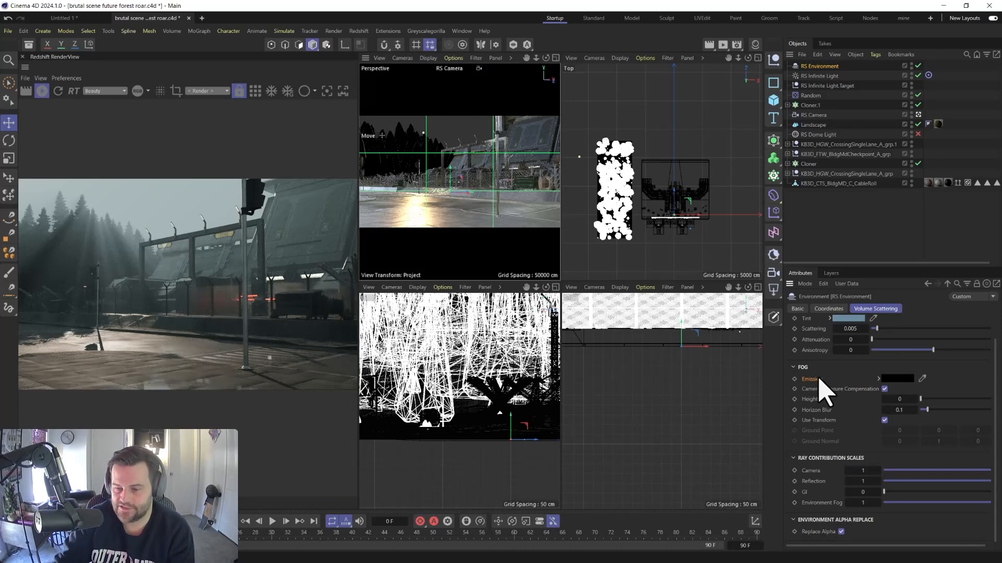
# Set the RS Environment's fog Emission color to a teal blue, RGB 80, 152, 174
pyautogui.click(901, 379)
pyautogui.moveTo(935, 454); pyautogui.dragTo(963, 454)
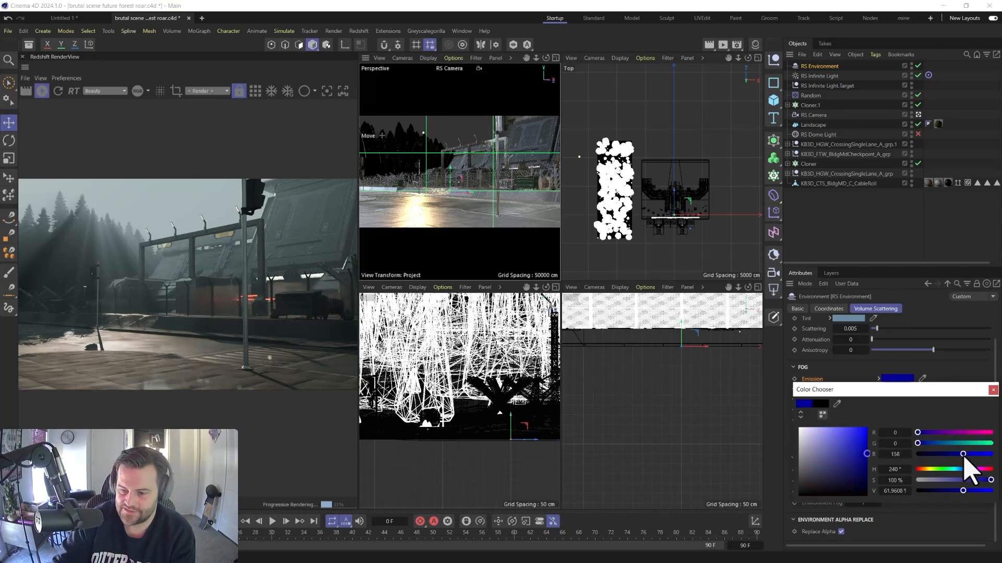
pyautogui.click(959, 443)
pyautogui.moveTo(835, 453); pyautogui.dragTo(846, 445)
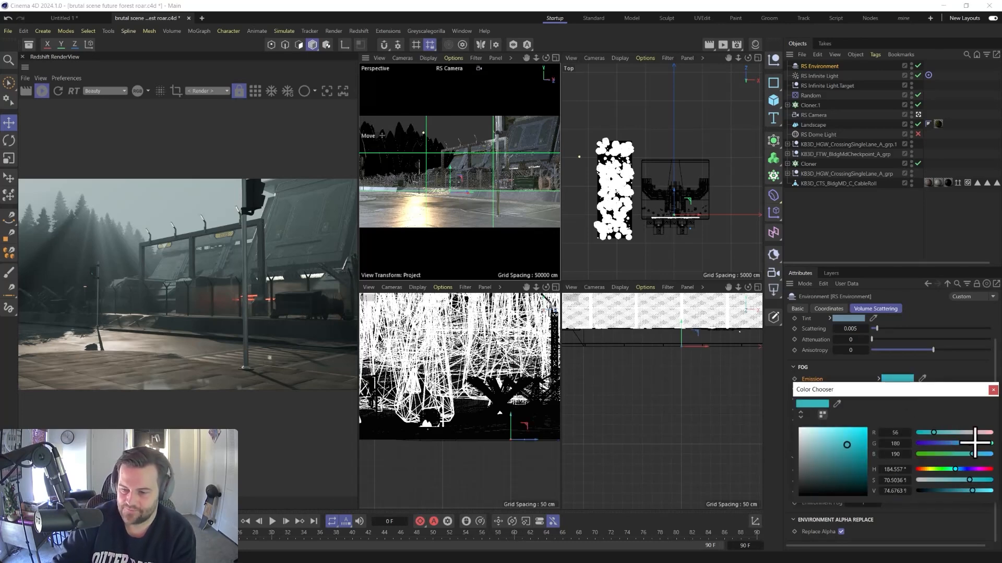
pyautogui.click(838, 463)
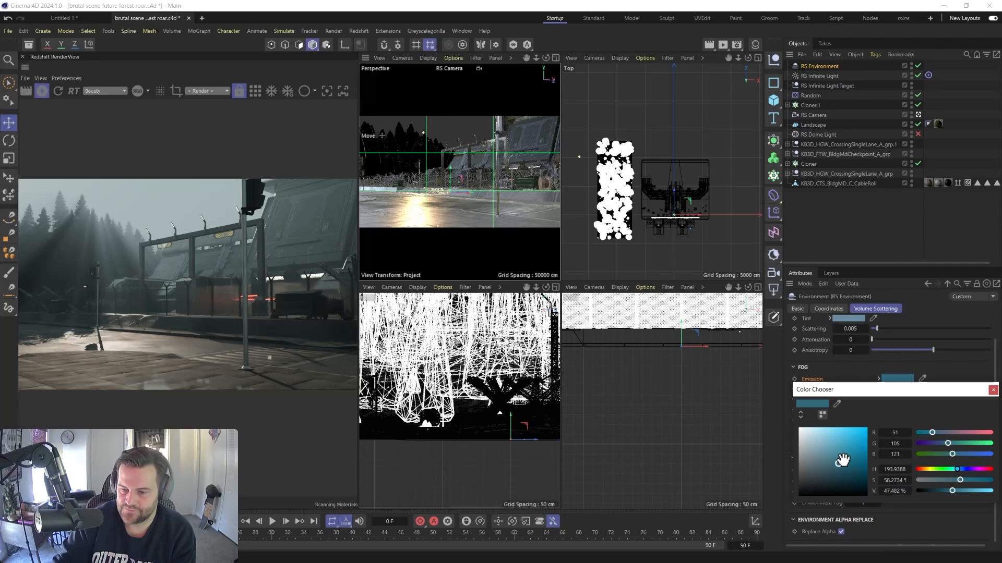
pyautogui.click(841, 456)
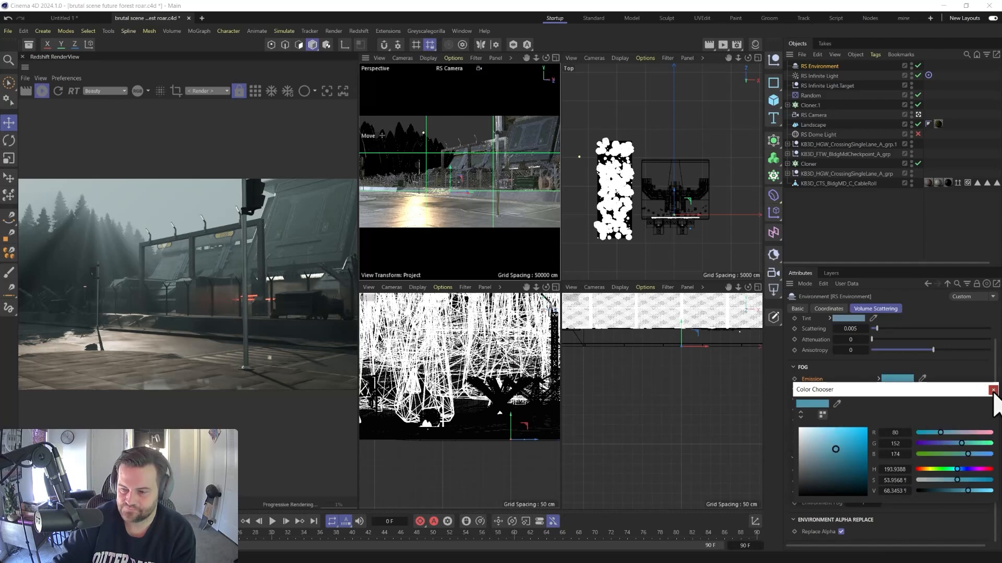
pyautogui.click(993, 389)
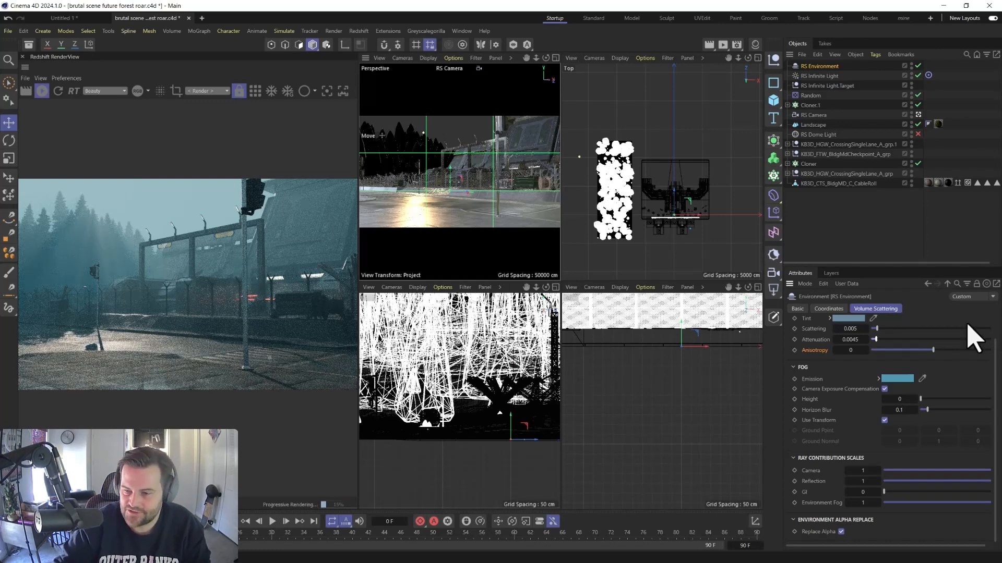
# Try a heavy fog Attenuation of 0.0912 on the RS Environment, then reduce it to 0.0088
pyautogui.click(985, 340)
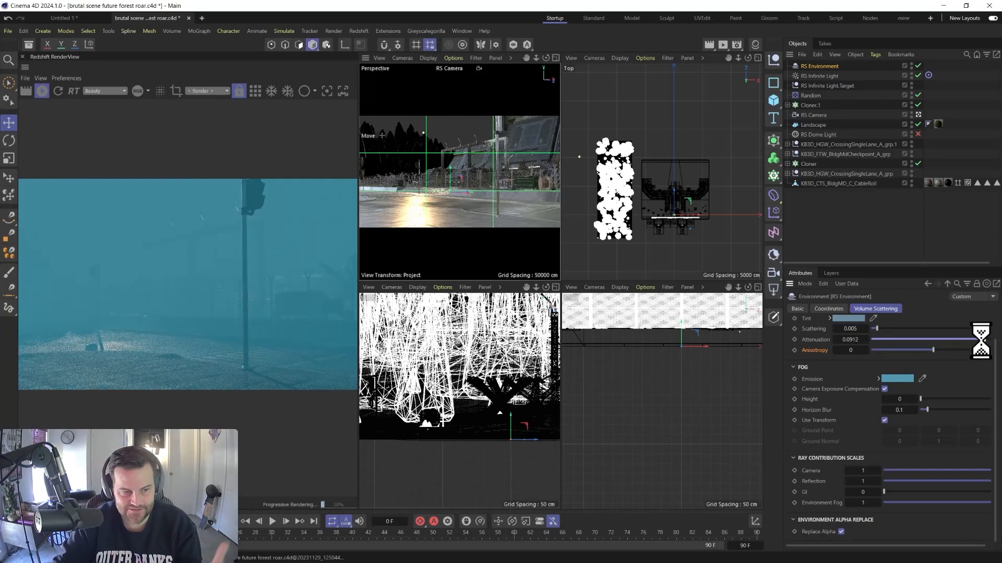
pyautogui.moveTo(984, 340); pyautogui.dragTo(902, 339)
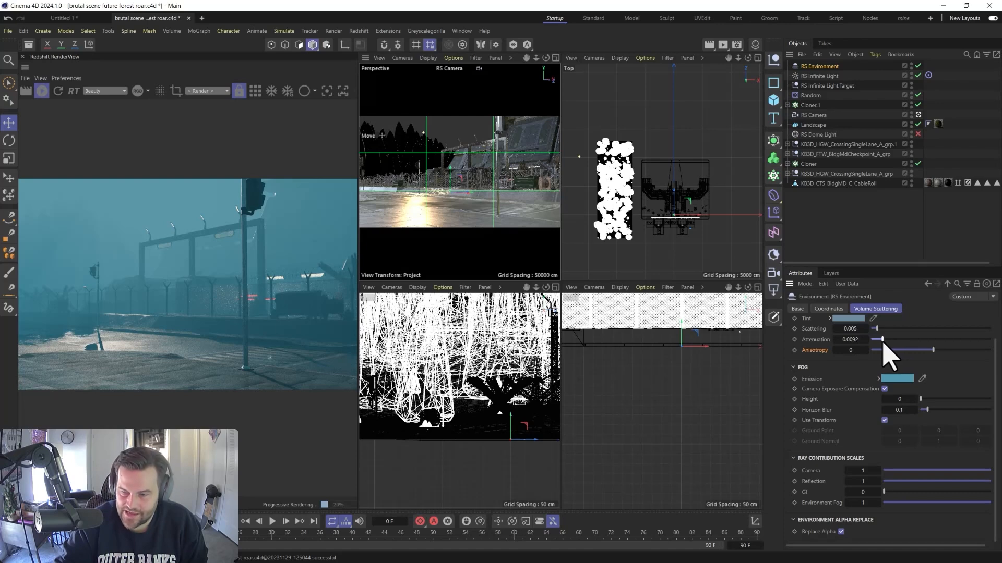
pyautogui.moveTo(882, 341); pyautogui.dragTo(881, 342)
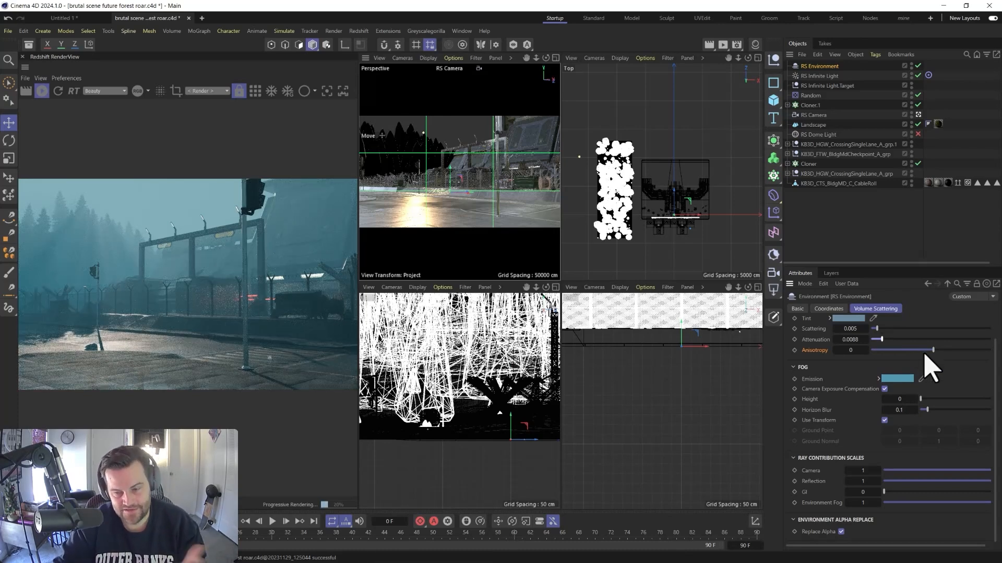
# Try RS Environment Anisotropy values of 0.801 and -0.941, then set it to -0.59
pyautogui.moveTo(928, 351); pyautogui.dragTo(984, 350)
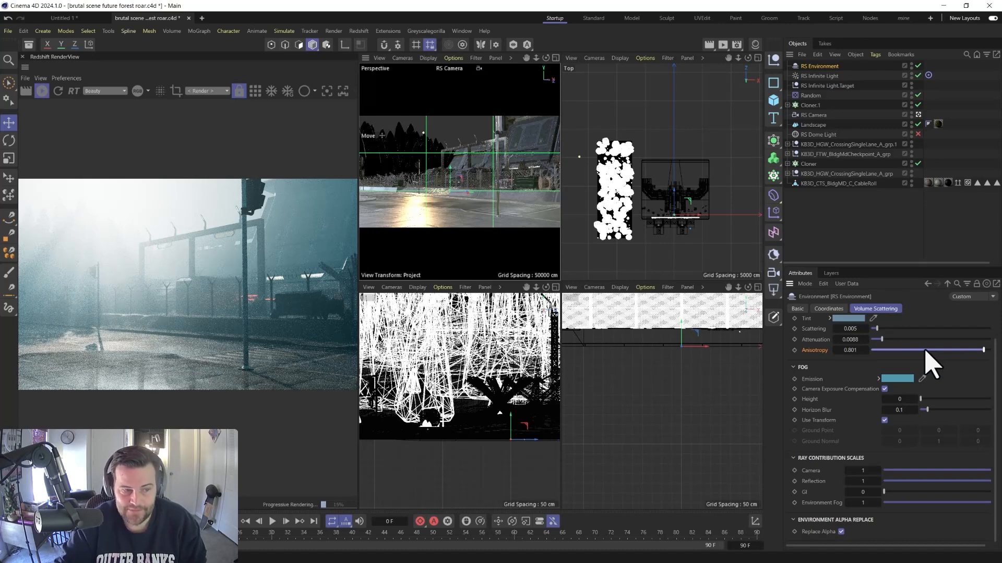
pyautogui.click(874, 350)
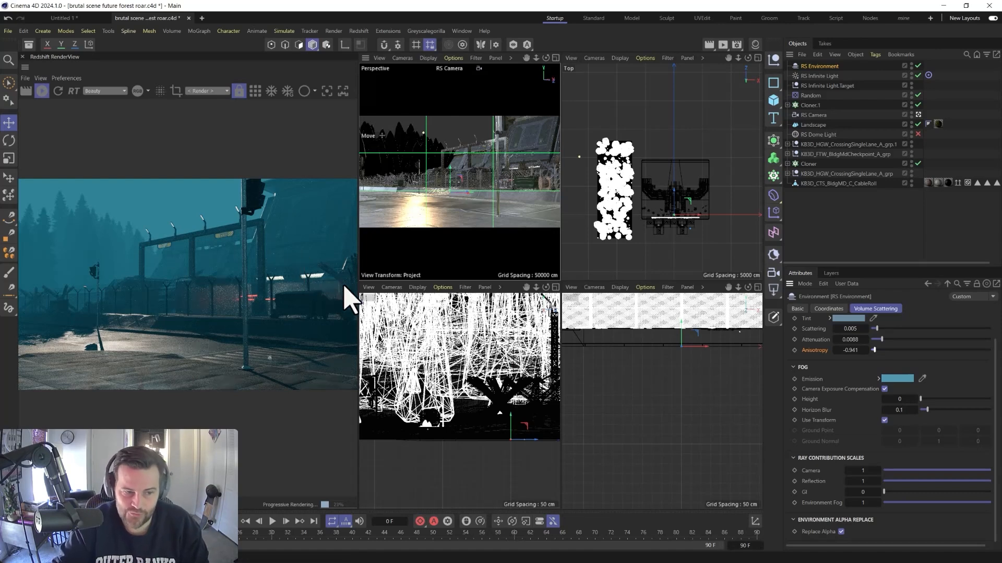
pyautogui.click(895, 350)
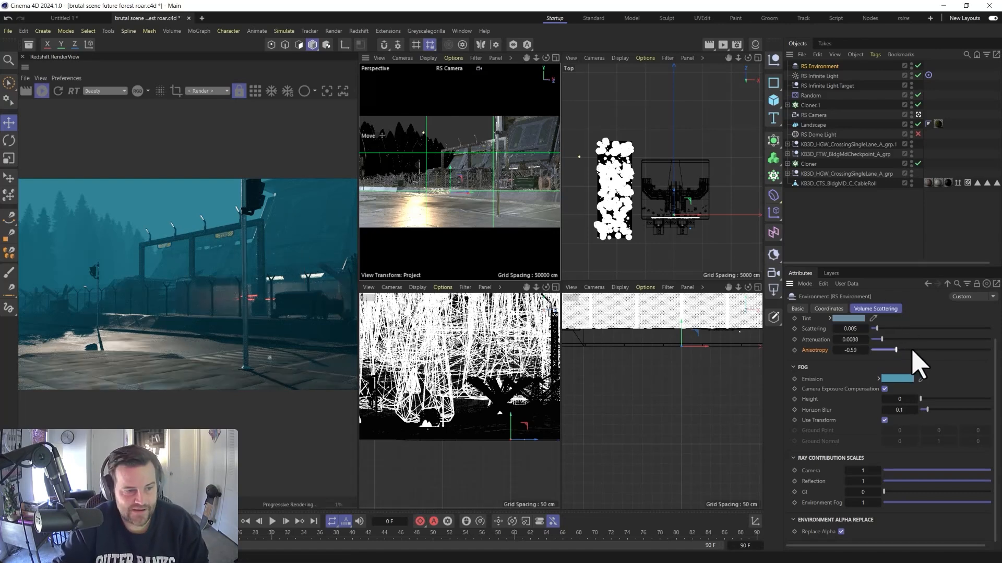
# Adjust the RS Environment's fog by trying several Anisotropy and Attenuation values, settling on Anisotropy 0.293 and Attenuation 0.0135
pyautogui.moveTo(913, 351); pyautogui.dragTo(952, 354)
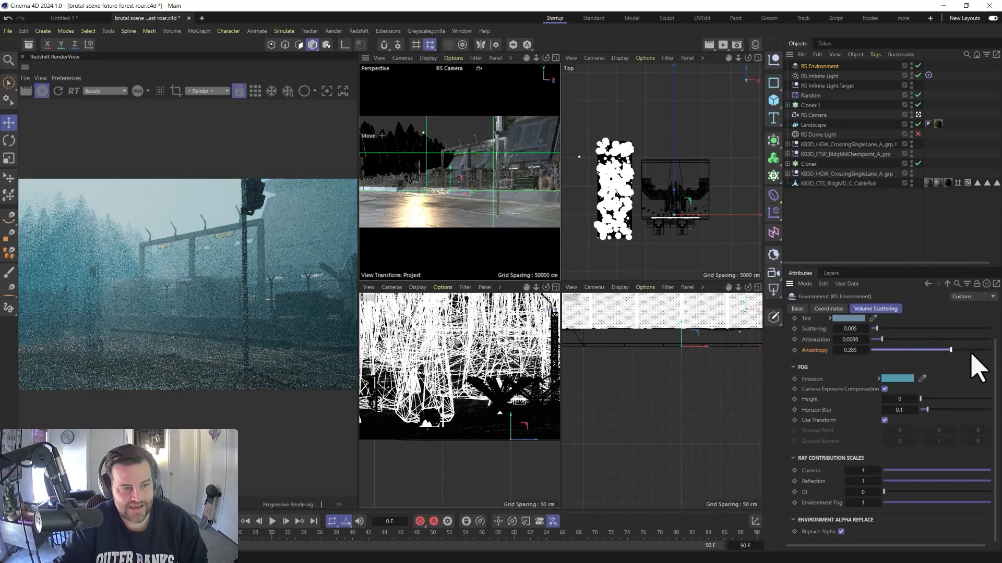
pyautogui.moveTo(976, 351); pyautogui.dragTo(981, 350)
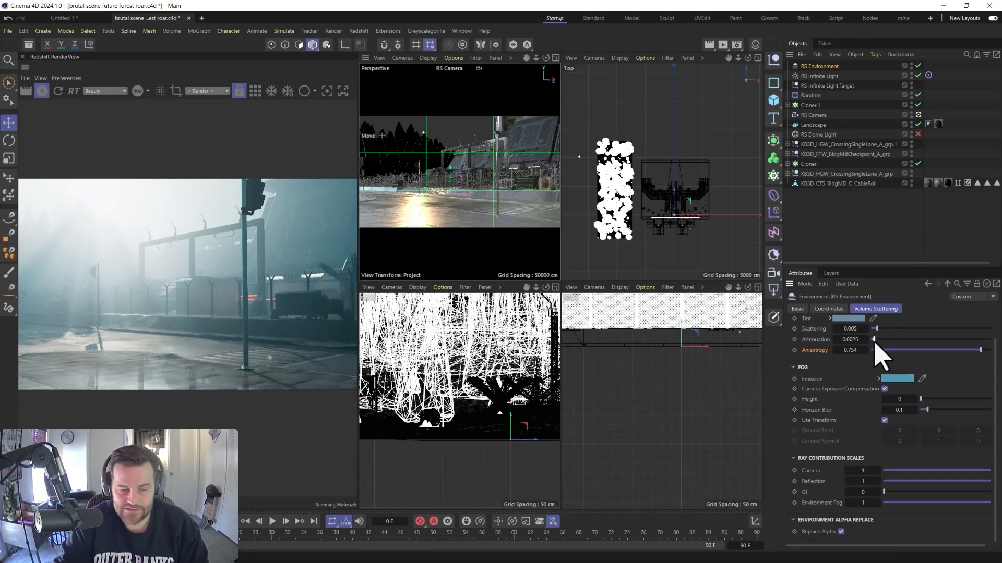
pyautogui.click(962, 339)
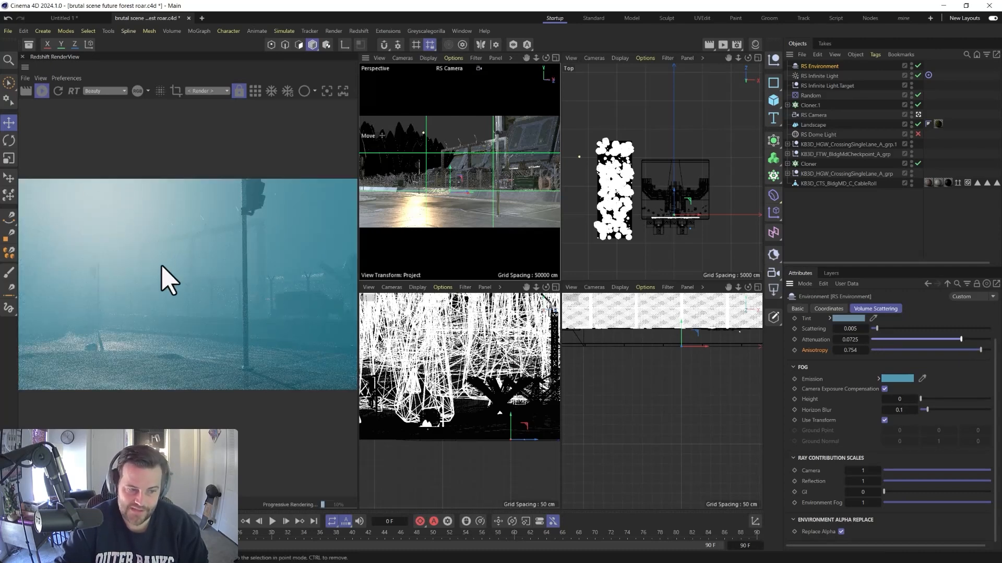
pyautogui.click(949, 350)
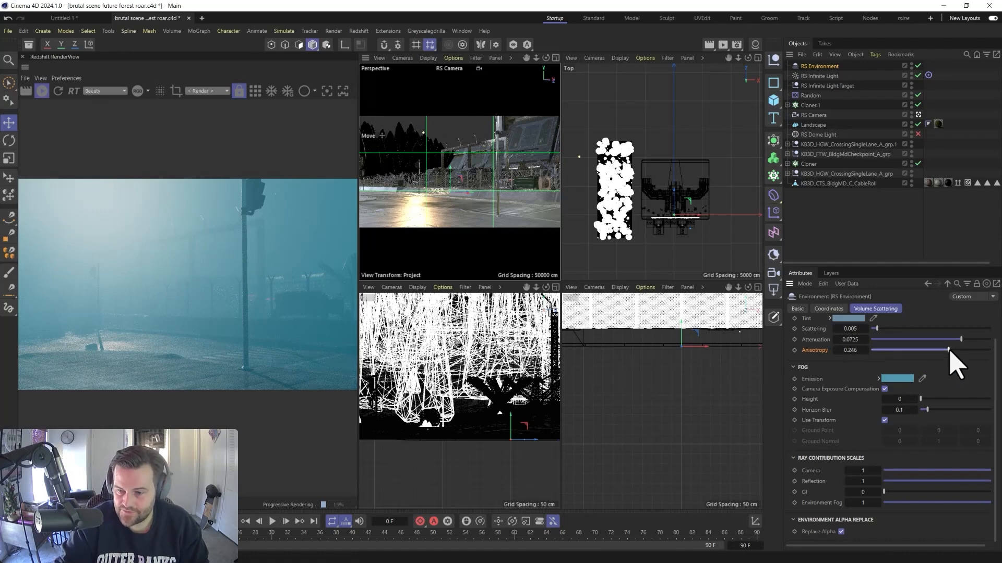
pyautogui.moveTo(949, 350); pyautogui.dragTo(953, 350)
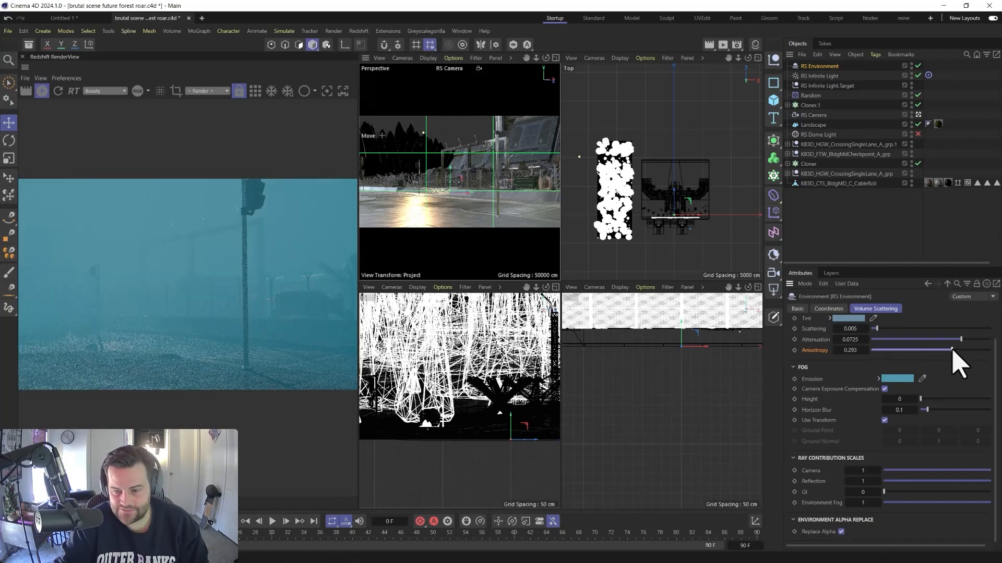
pyautogui.click(887, 340)
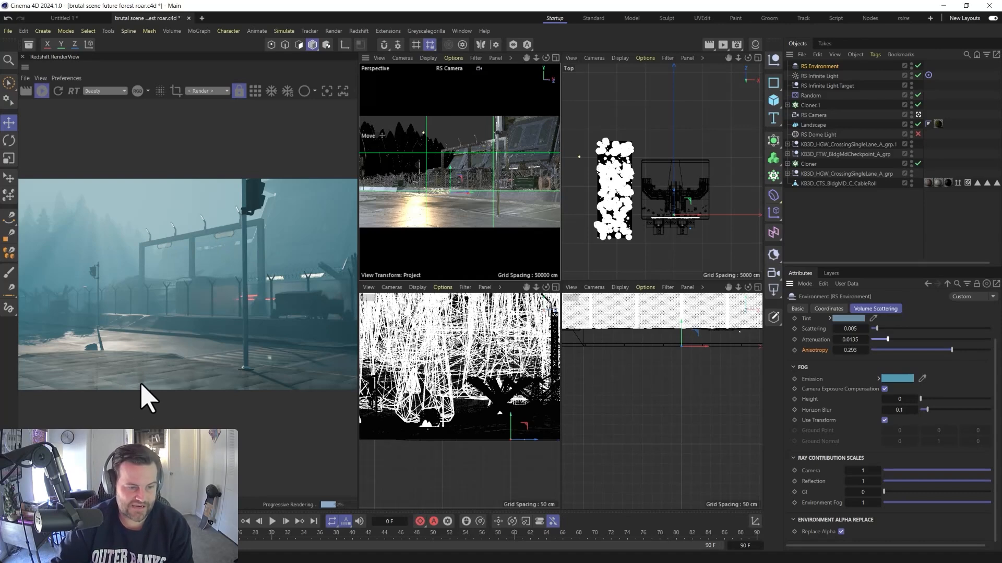
# Show the scene's material list, open the existing Starter RS material's node graph, and save the scene
pyautogui.click(754, 44)
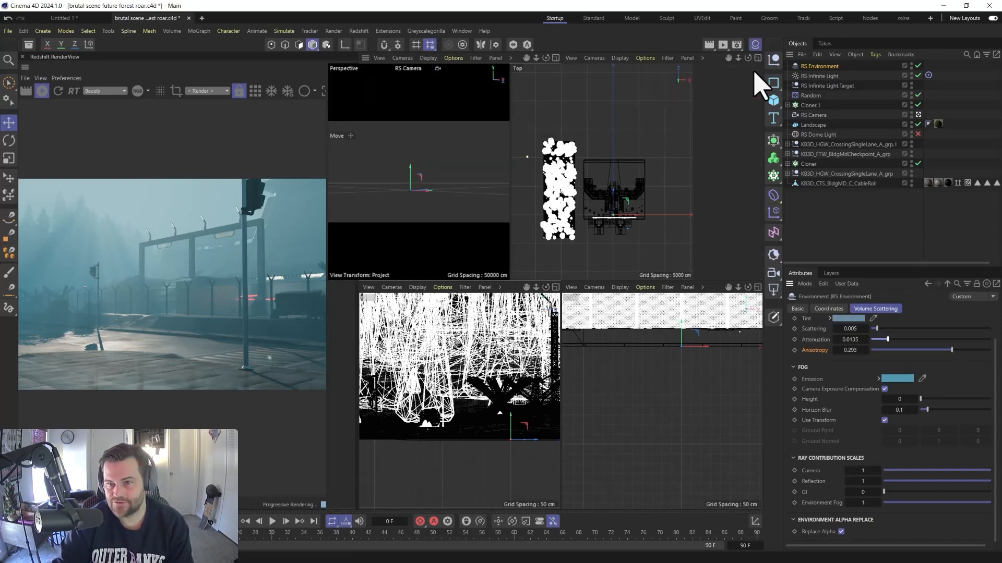
pyautogui.scroll(10, 720, 172)
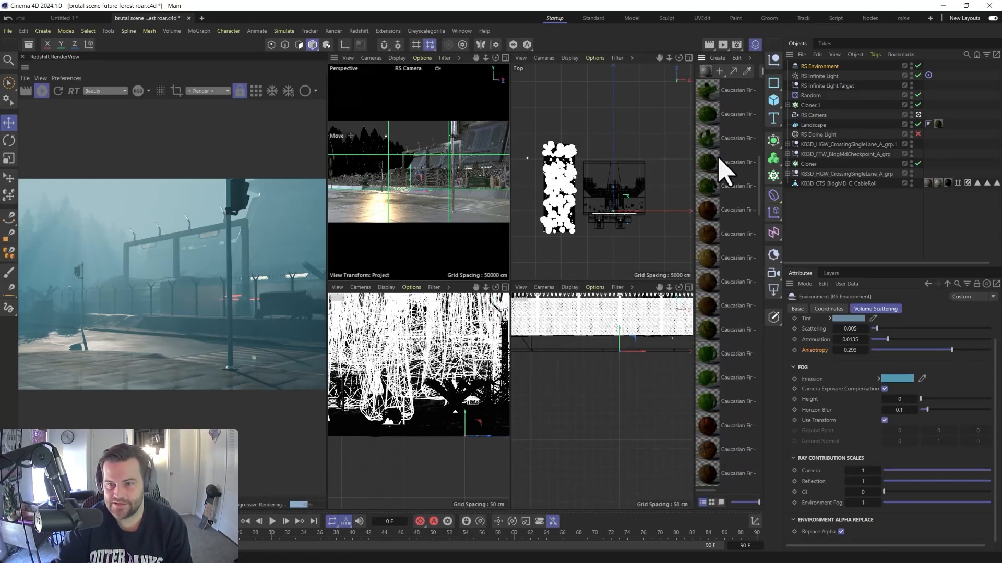
pyautogui.doubleClick(716, 101)
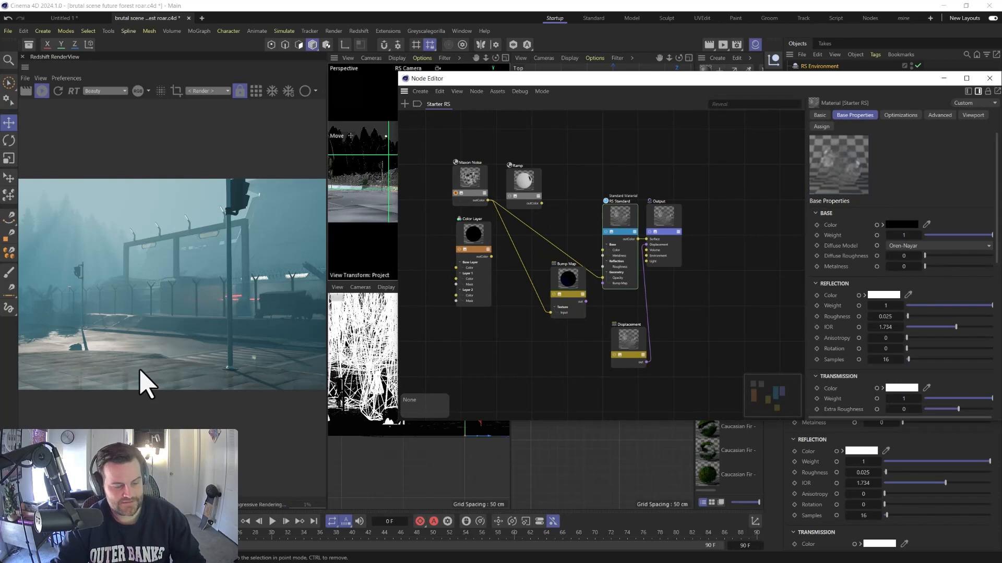
pyautogui.hotkey('ctrl', 's')
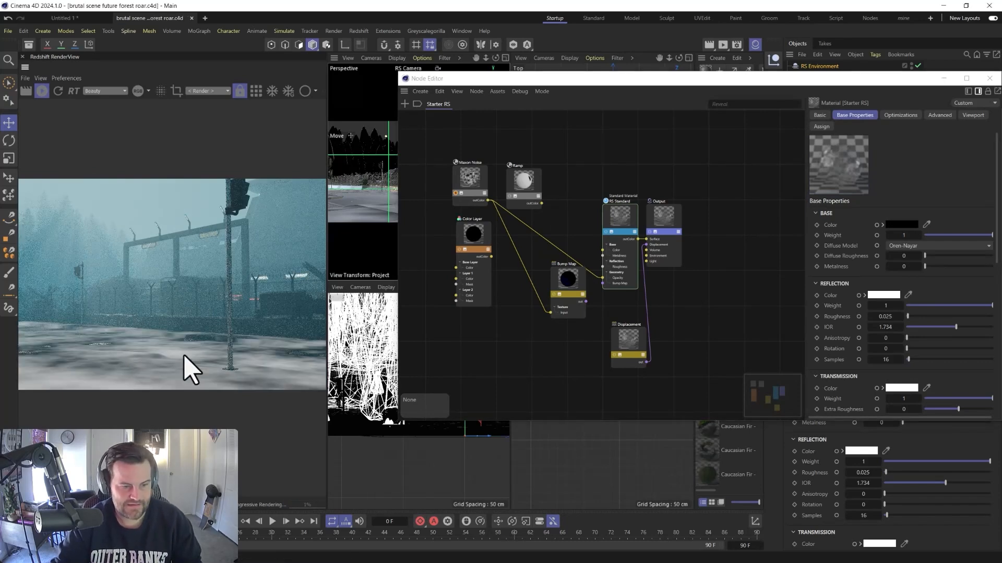
# Change the noise type of the Starter RS material's Maxon Noise node to Turbulence
pyautogui.click(467, 177)
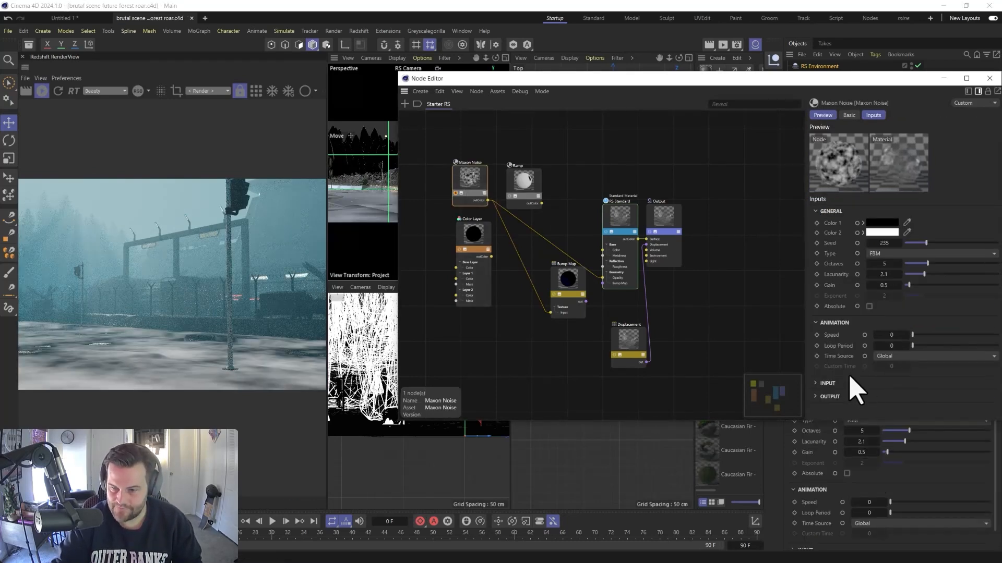
pyautogui.click(889, 252)
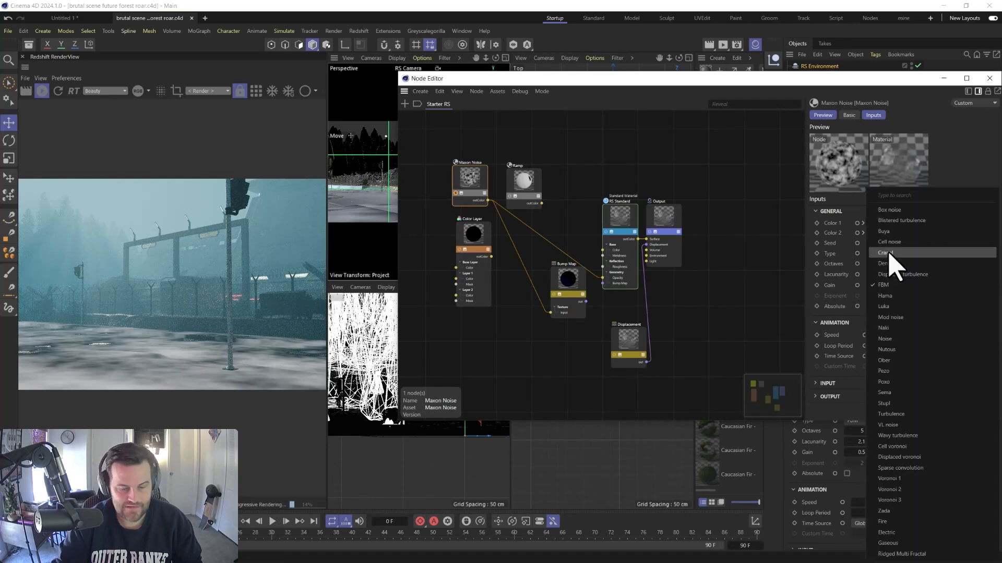
pyautogui.click(892, 415)
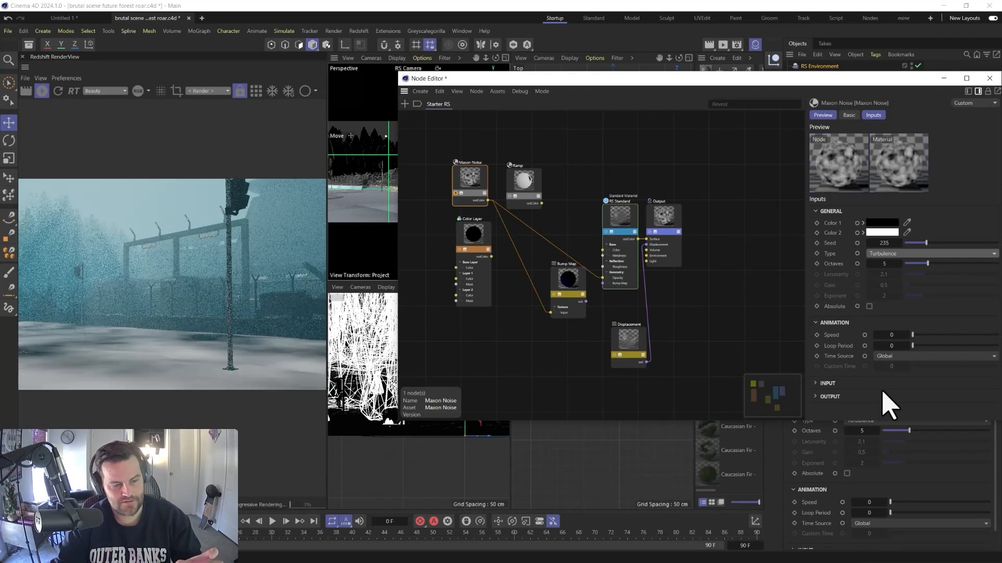
# Adjust the Maxon Noise output's Low Clip, trying 0.511 and 0.623 before setting it to about 0.56
pyautogui.click(821, 397)
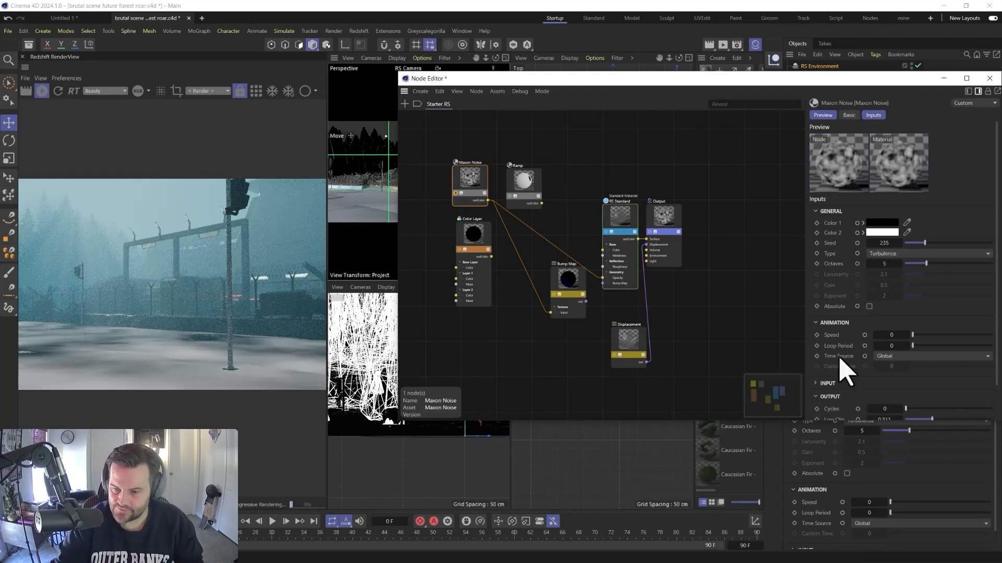
pyautogui.scroll(-2, 910, 396)
pyautogui.click(949, 380)
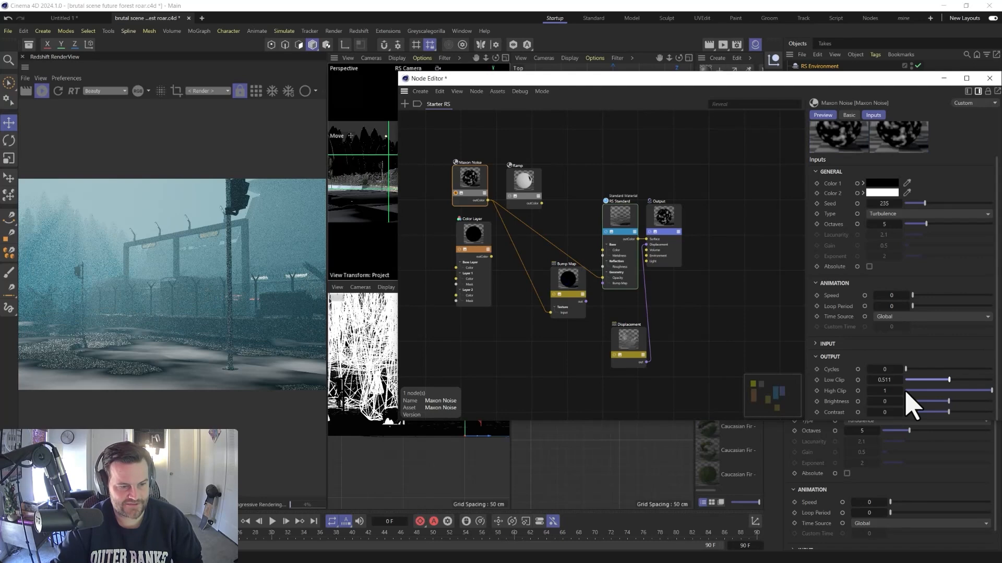
pyautogui.click(960, 381)
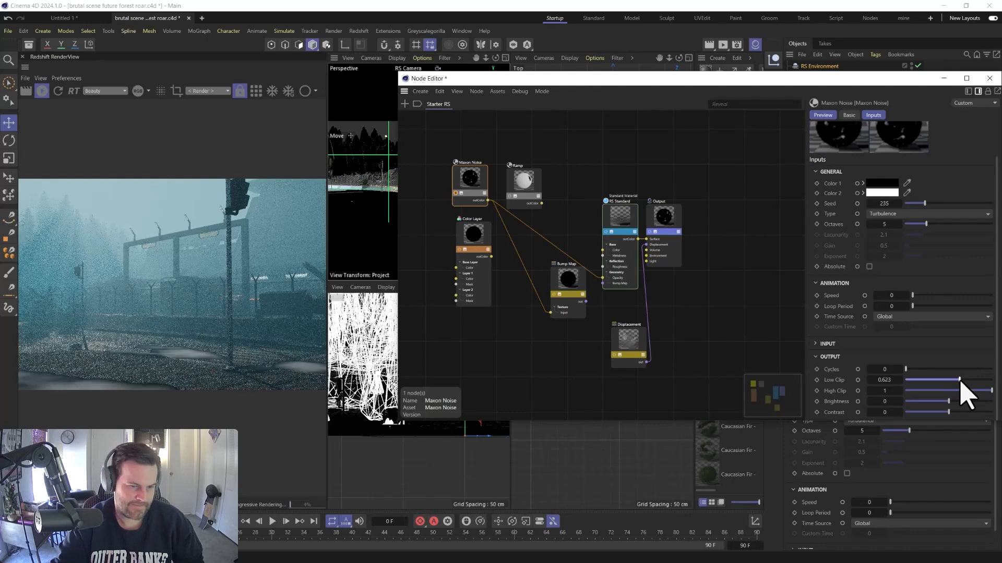
pyautogui.moveTo(959, 381); pyautogui.dragTo(952, 381)
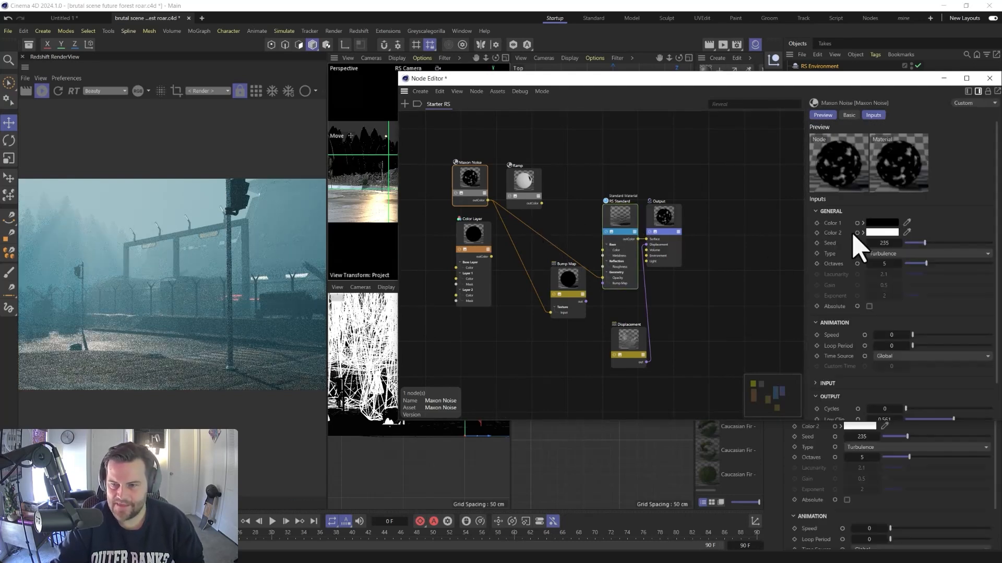
pyautogui.scroll(-2, 845, 313)
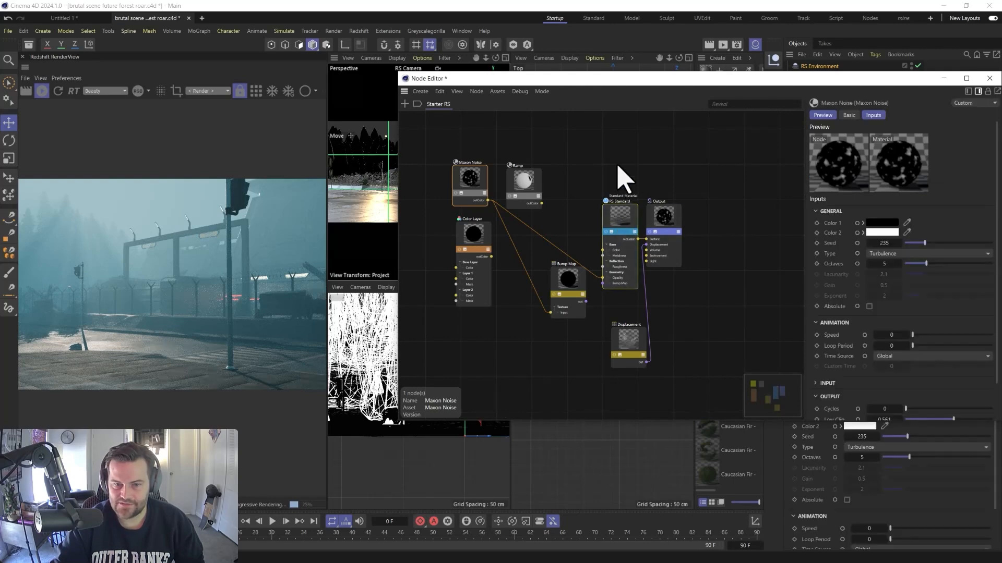
# Try a dark indigo-blue base color on the material's RS Standard node
pyautogui.click(548, 156)
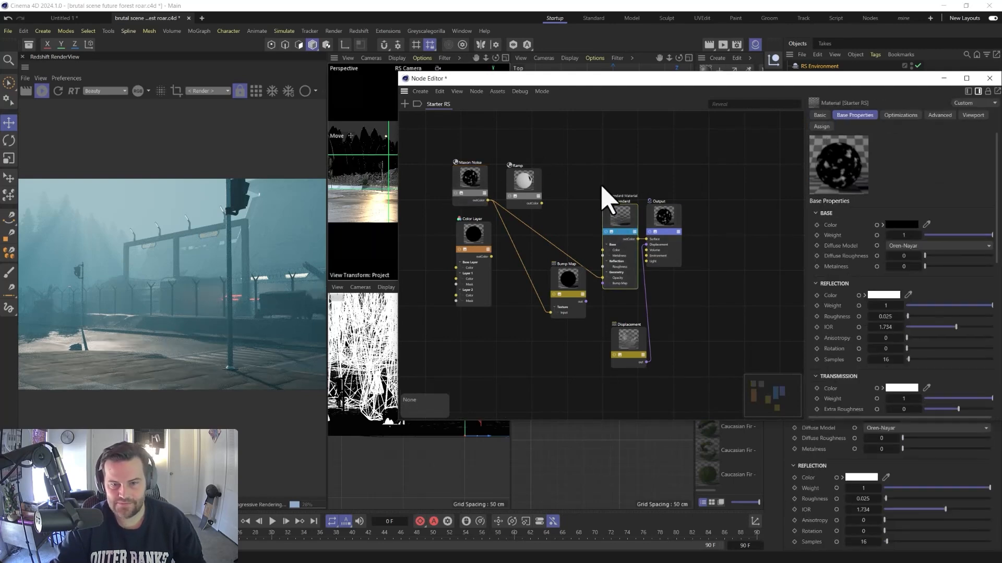
pyautogui.click(621, 221)
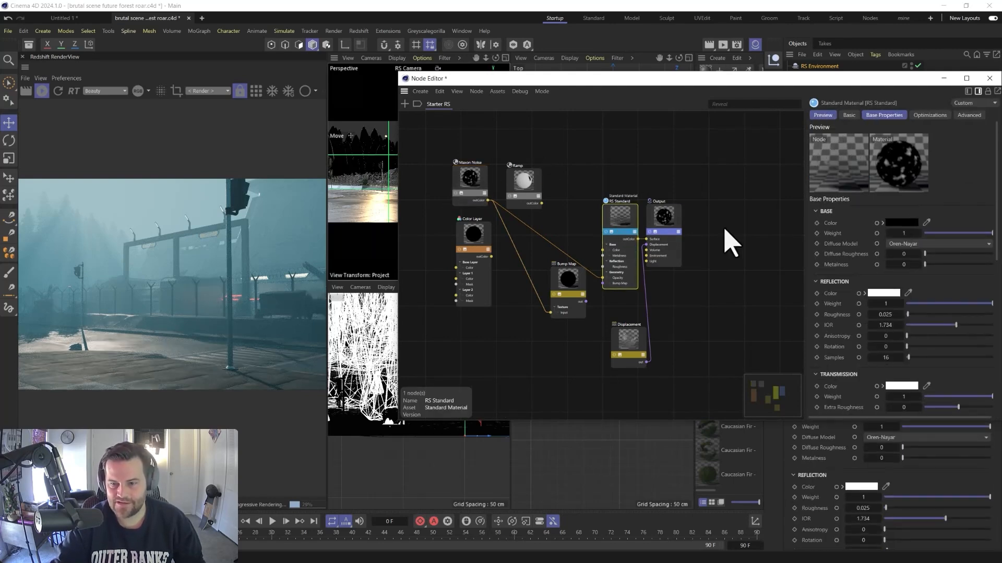
pyautogui.click(908, 224)
pyautogui.click(930, 298)
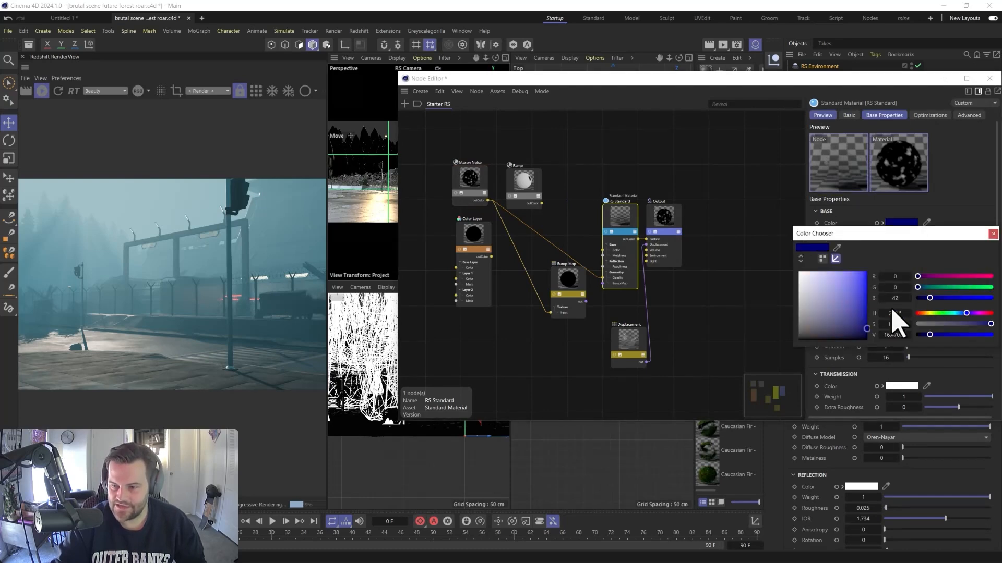
pyautogui.click(859, 321)
pyautogui.click(993, 233)
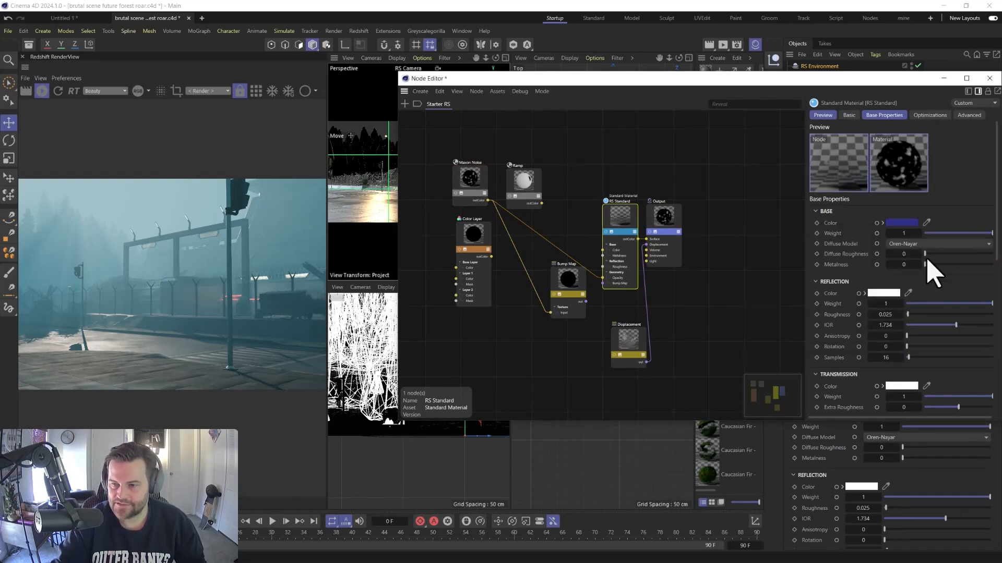
# Set the RS Standard node's transmission Weight to 0.8 and its reflection IOR to 1.416
pyautogui.scroll(-2, 858, 370)
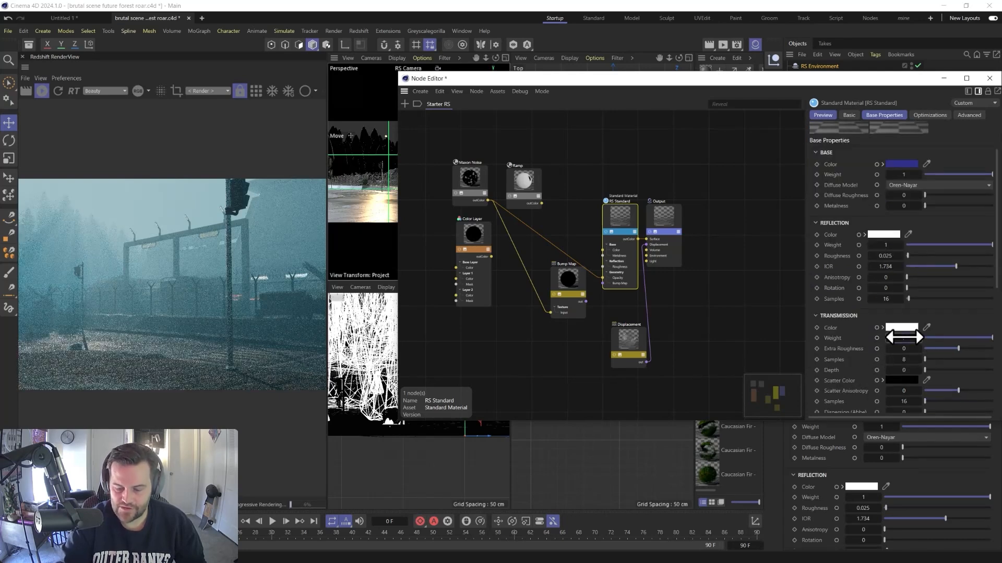
pyautogui.moveTo(904, 337); pyautogui.dragTo(893, 338)
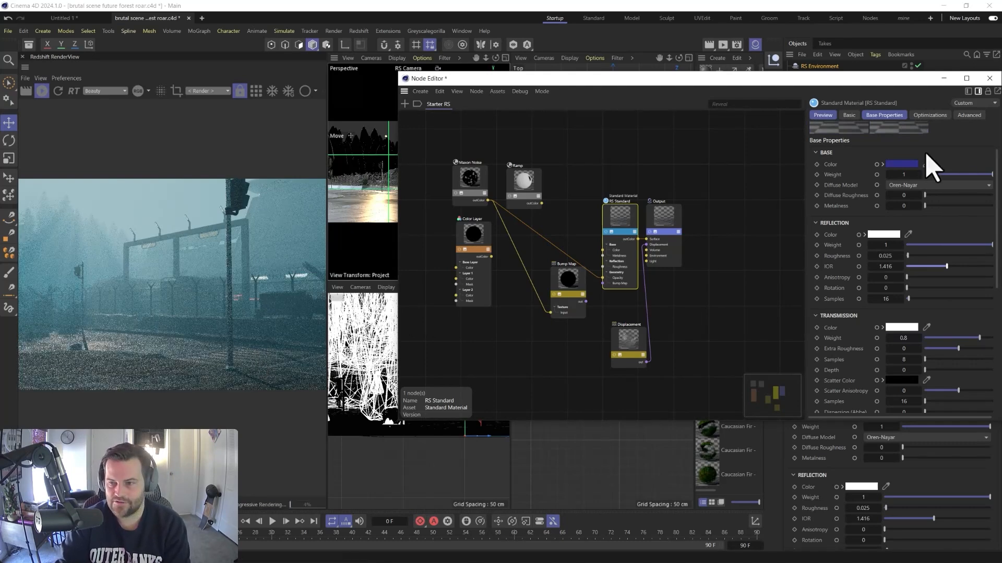
# Set the RS Standard node's base color to a deep blue, RGB 8, 35, 62, and close the node graph
pyautogui.click(902, 164)
pyautogui.click(929, 229)
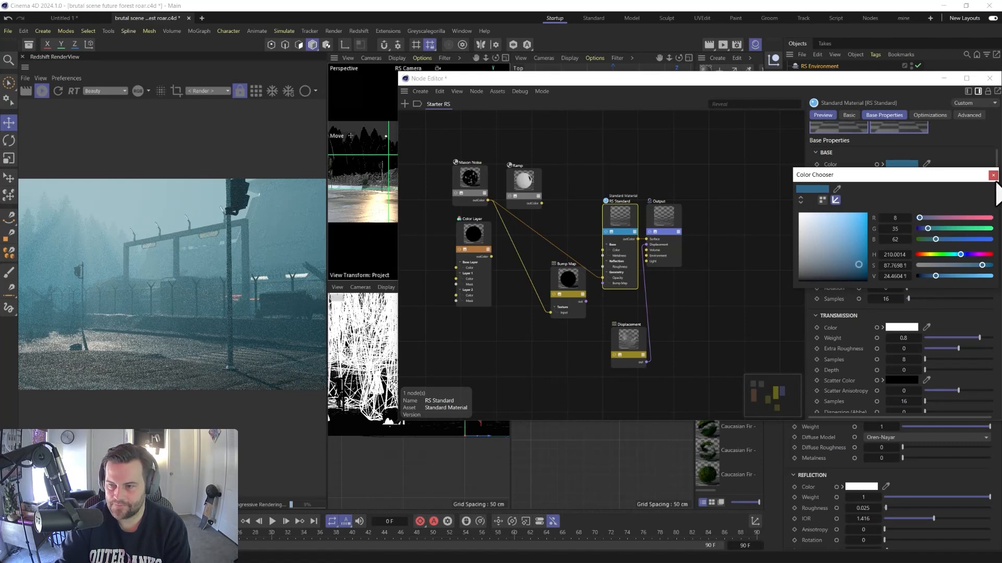
pyautogui.click(994, 176)
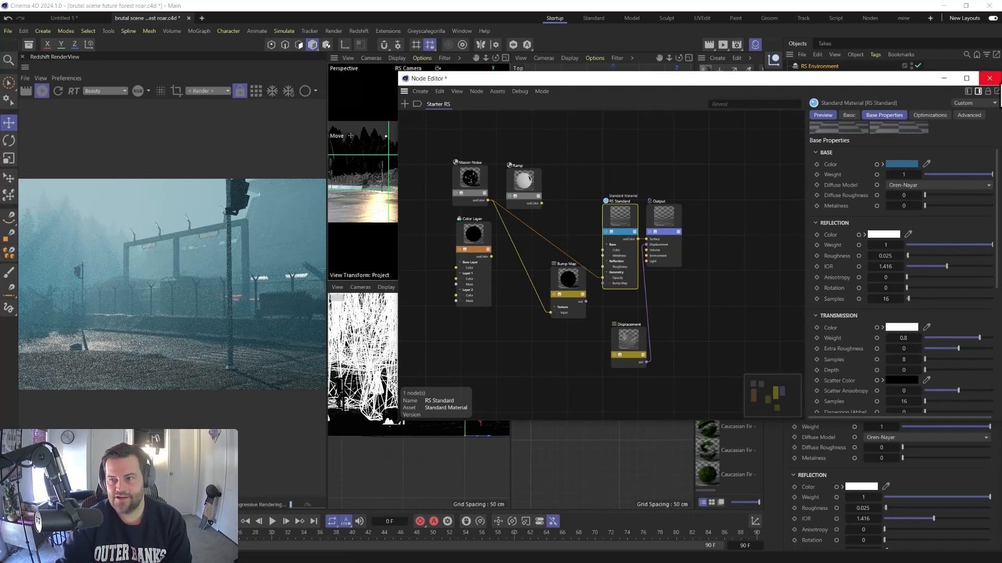
pyautogui.click(990, 78)
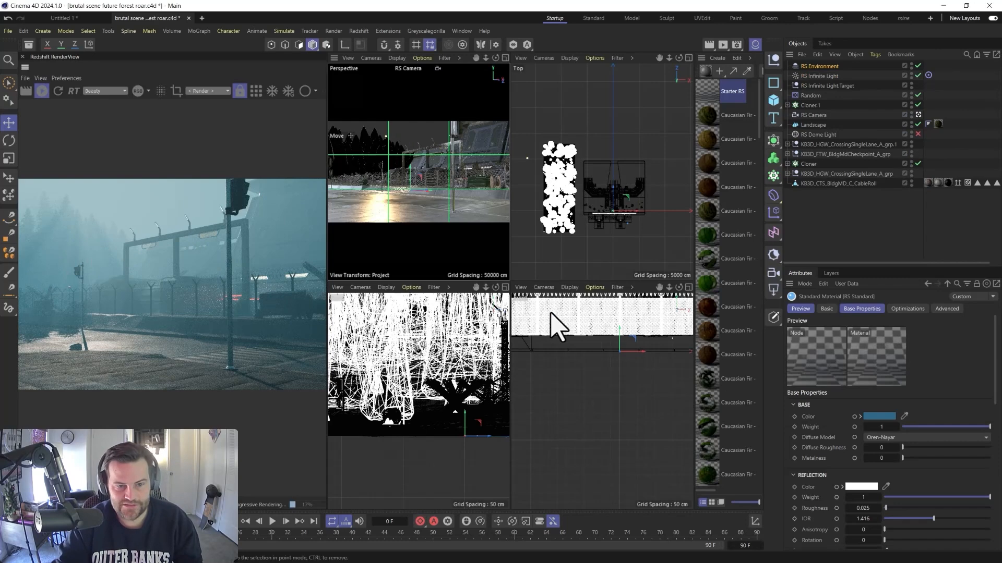
# Create a new Starter RS material and connect its Maxon Noise output to the Ramp's Alt Input
pyautogui.click(705, 70)
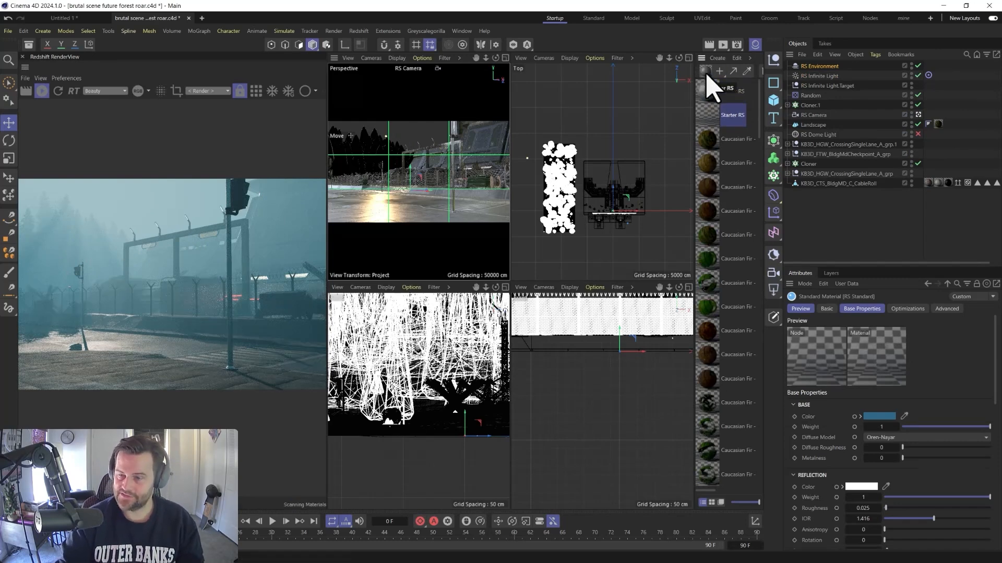
pyautogui.doubleClick(708, 106)
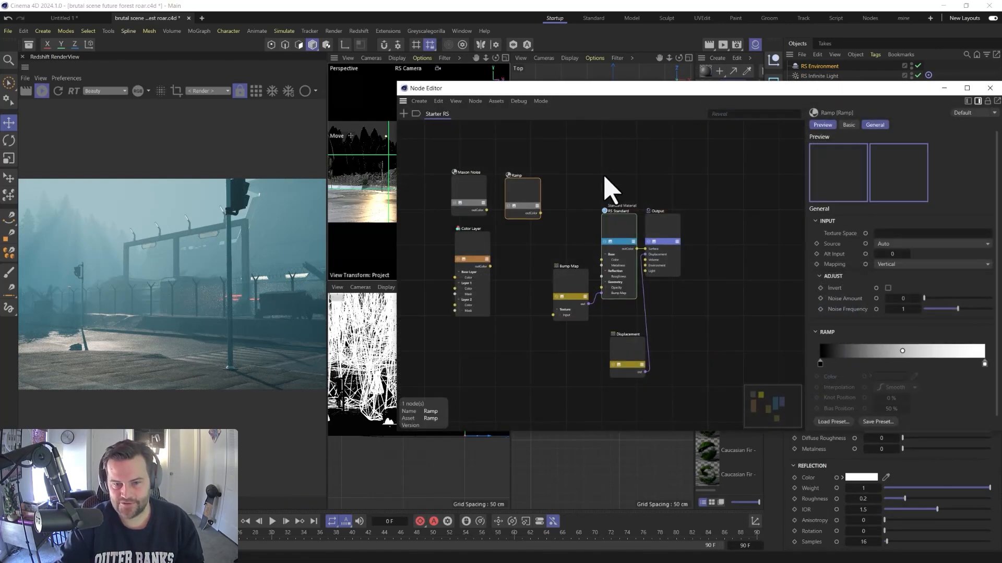
pyautogui.keyDown('shift'); pyautogui.click(478, 197); pyautogui.keyUp('shift')
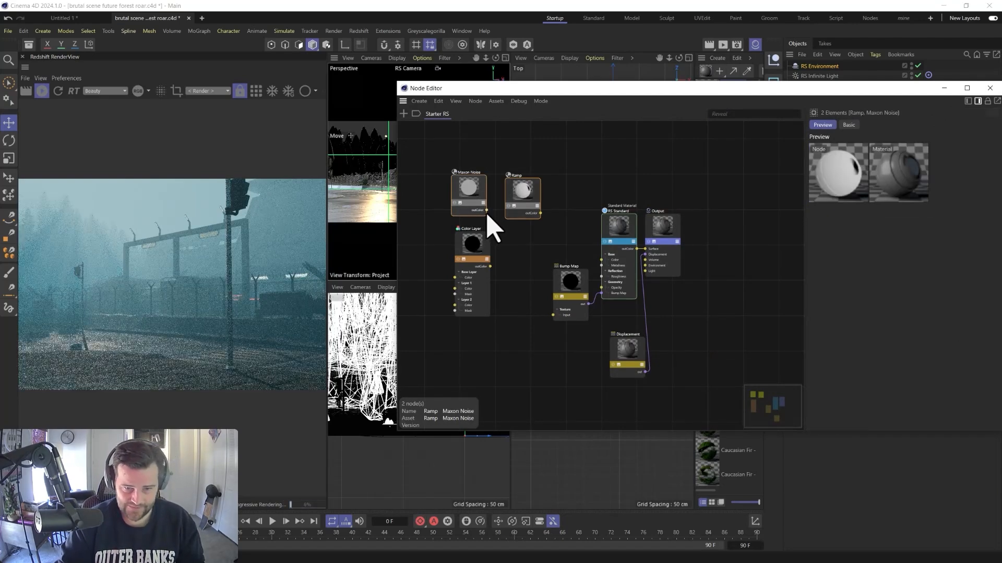
pyautogui.moveTo(485, 214); pyautogui.dragTo(522, 196)
pyautogui.moveTo(554, 218)
pyautogui.click(626, 238)
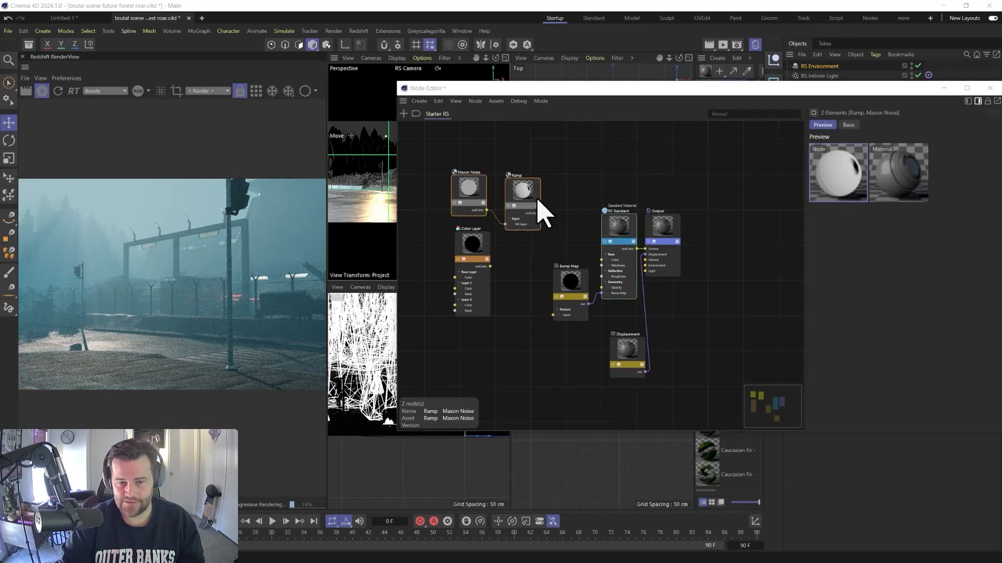
# Tighten the Ramp's gradient by moving its black knot to about 37% and its white knot to about 62%
pyautogui.keyDown('ctrl'); pyautogui.click(539, 201); pyautogui.keyUp('ctrl')
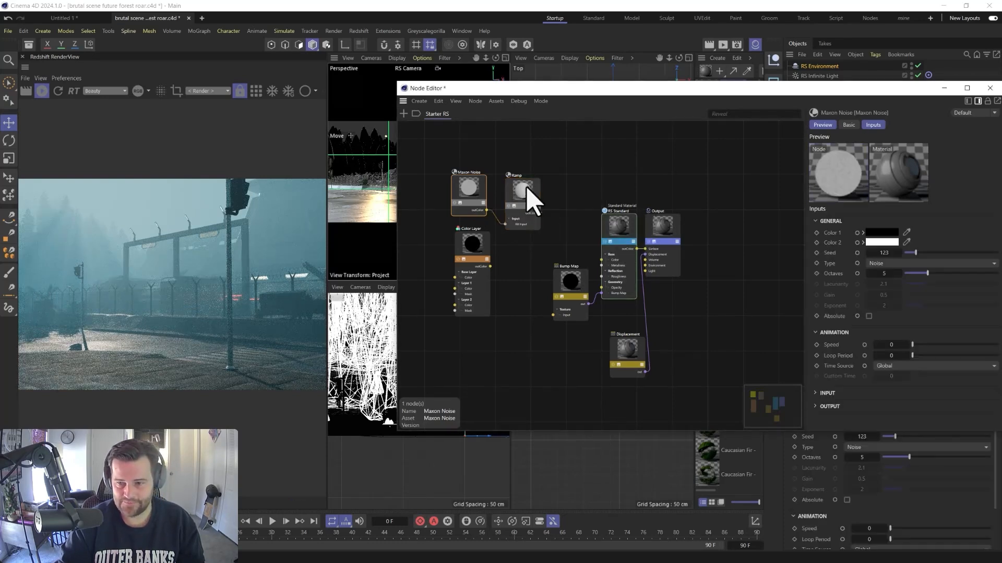
pyautogui.click(815, 393)
pyautogui.scroll(-5, 746, 323)
pyautogui.scroll(6, 662, 293)
pyautogui.keyDown('shift'); pyautogui.click(640, 177); pyautogui.keyUp('shift')
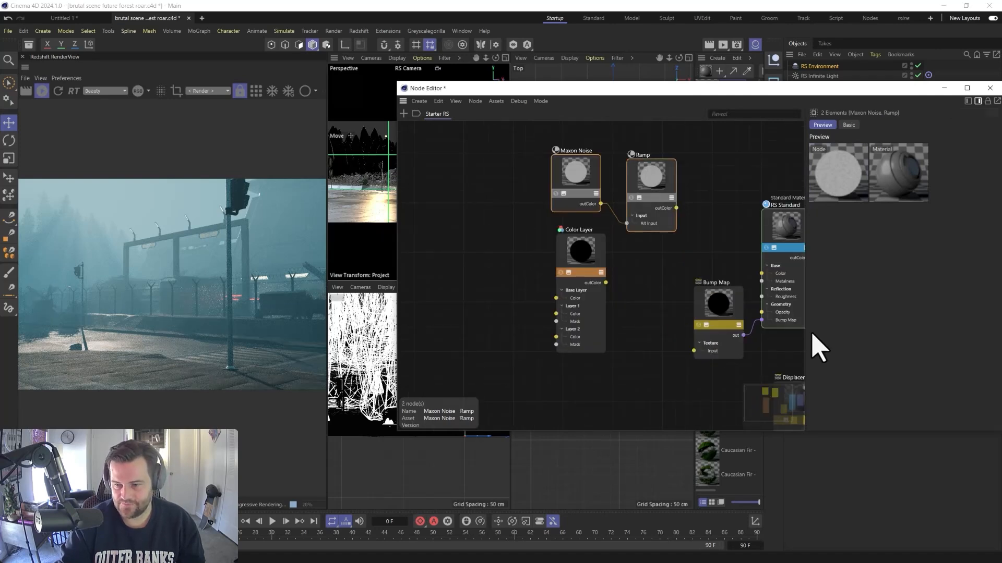
pyautogui.click(585, 277)
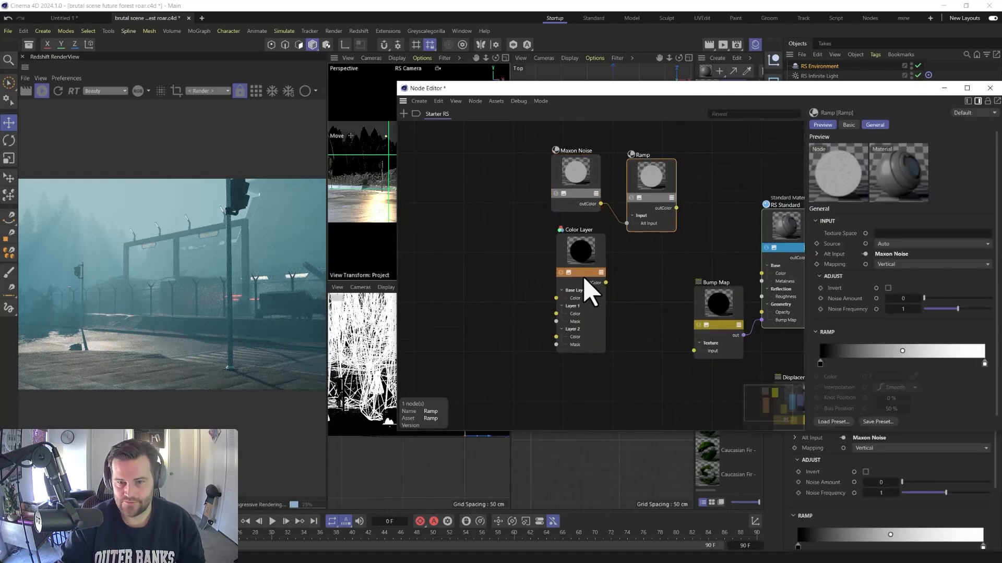
pyautogui.click(649, 179)
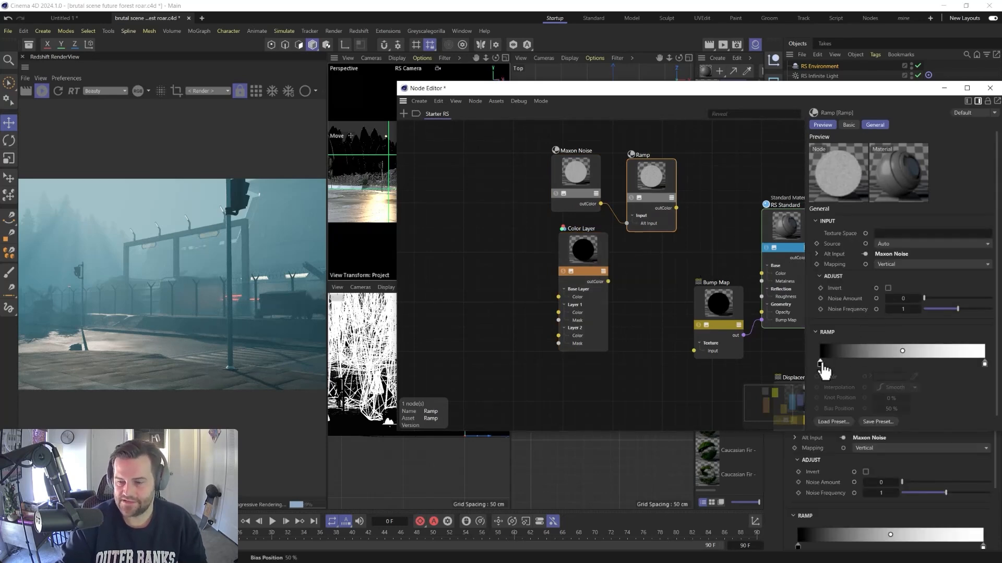
pyautogui.moveTo(818, 364); pyautogui.dragTo(881, 364)
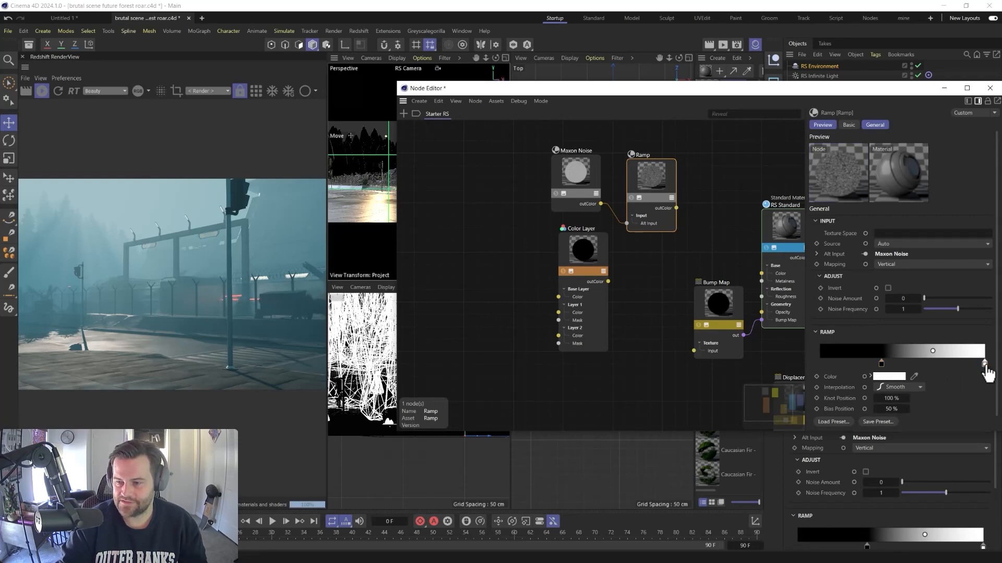
pyautogui.click(984, 363)
pyautogui.moveTo(984, 363); pyautogui.dragTo(922, 363)
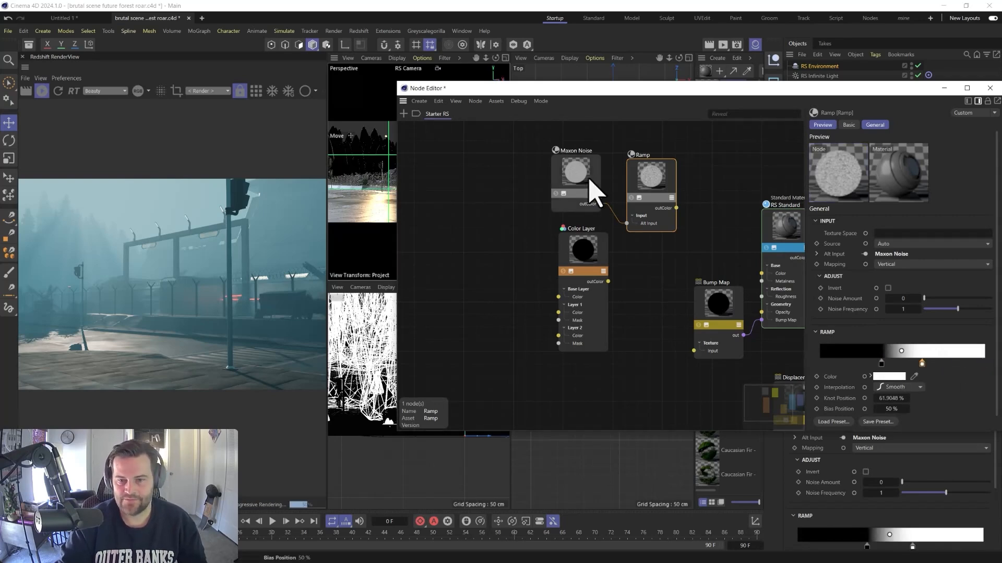
# Change the Maxon Noise type to FBM and set its Overall Scale to 120
pyautogui.click(593, 189)
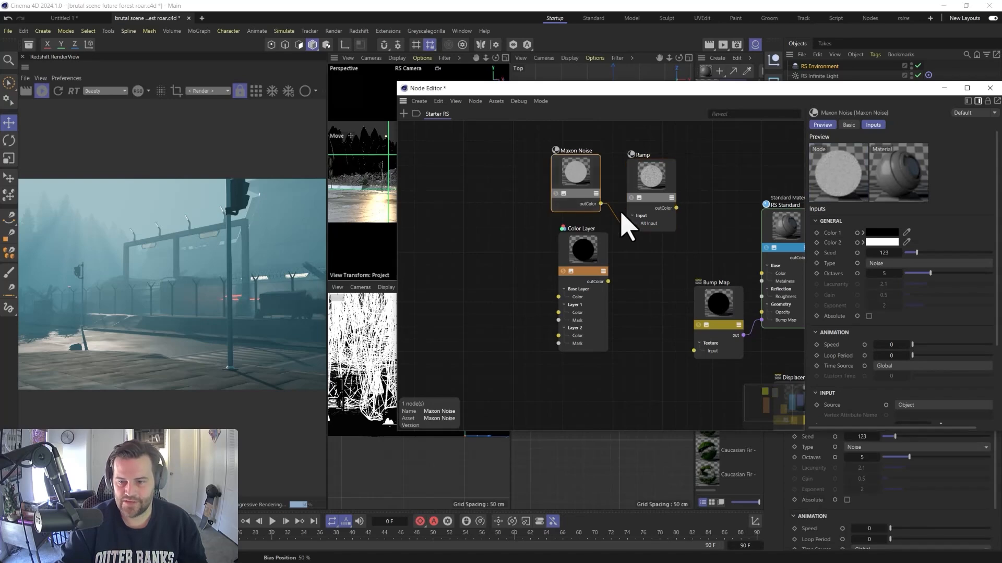
pyautogui.click(879, 264)
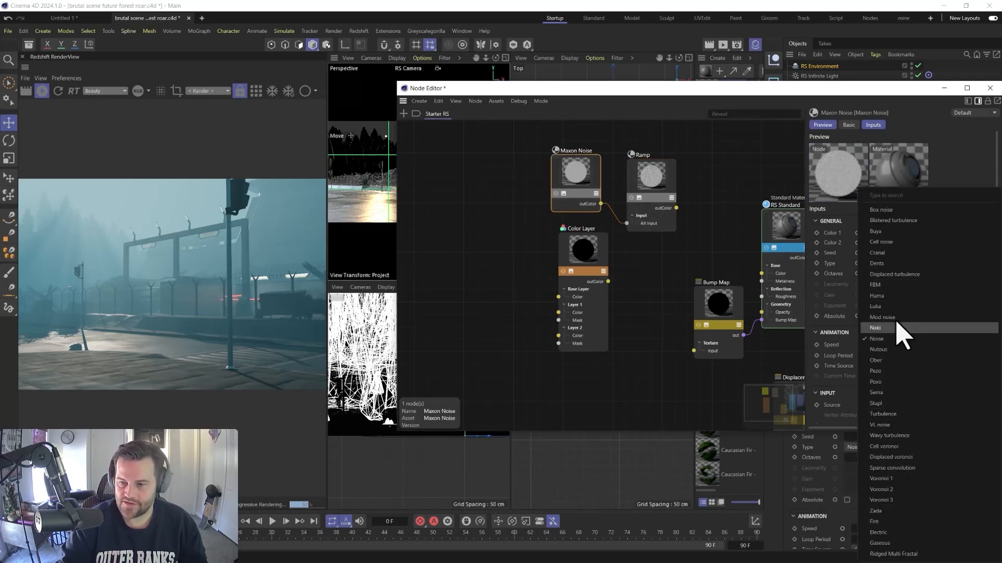
pyautogui.click(888, 285)
pyautogui.scroll(-3, 877, 360)
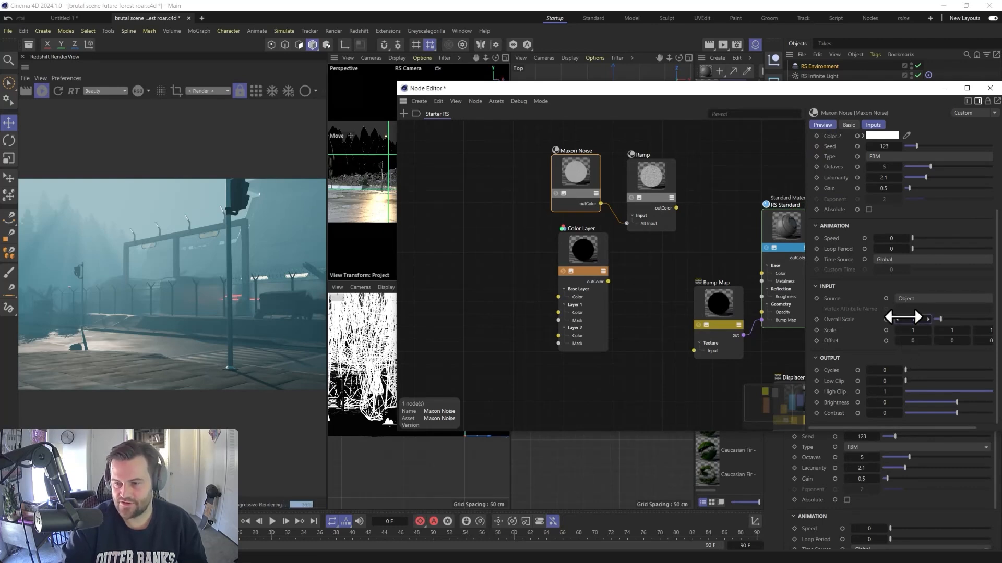
pyautogui.moveTo(902, 317); pyautogui.dragTo(904, 317)
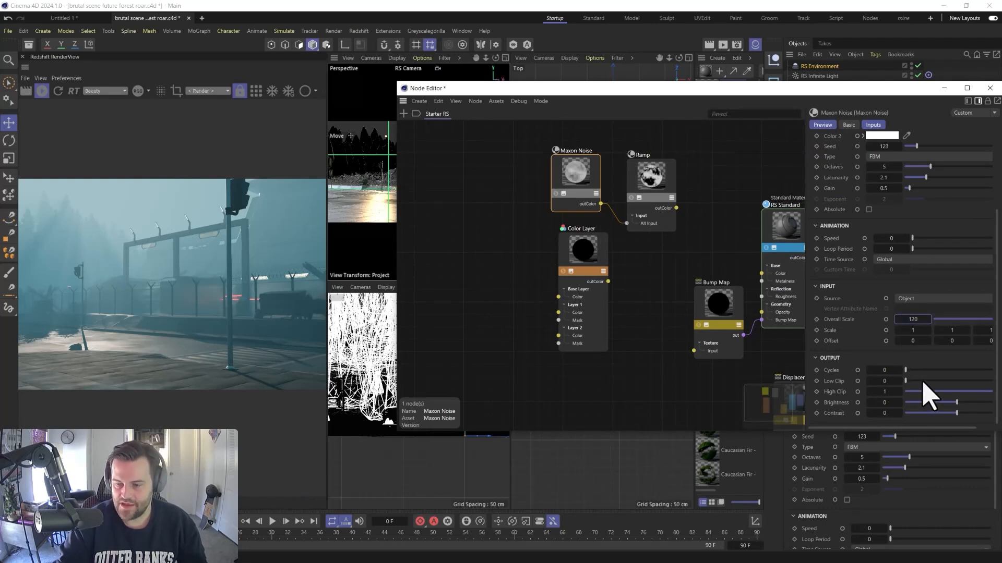
# Delete the Color Layer, Bump Map, RS Standard and Displacement nodes, keeping only Maxon Noise, Ramp and Output
pyautogui.moveTo(711, 90); pyautogui.dragTo(545, 160)
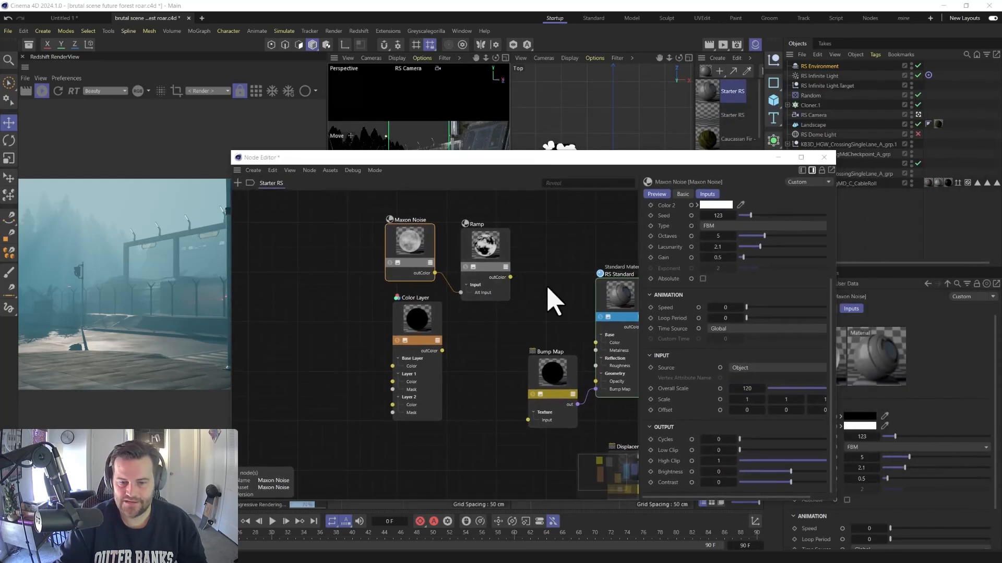
pyautogui.click(557, 317)
pyautogui.moveTo(559, 320); pyautogui.dragTo(480, 295, button='middle')
pyautogui.moveTo(285, 288); pyautogui.dragTo(571, 449)
pyautogui.press('Delete')
# Connect the Ramp's outColor to the Output node's Volume input and assign the Starter RS material to the RS Environment object
pyautogui.moveTo(432, 238); pyautogui.dragTo(481, 272)
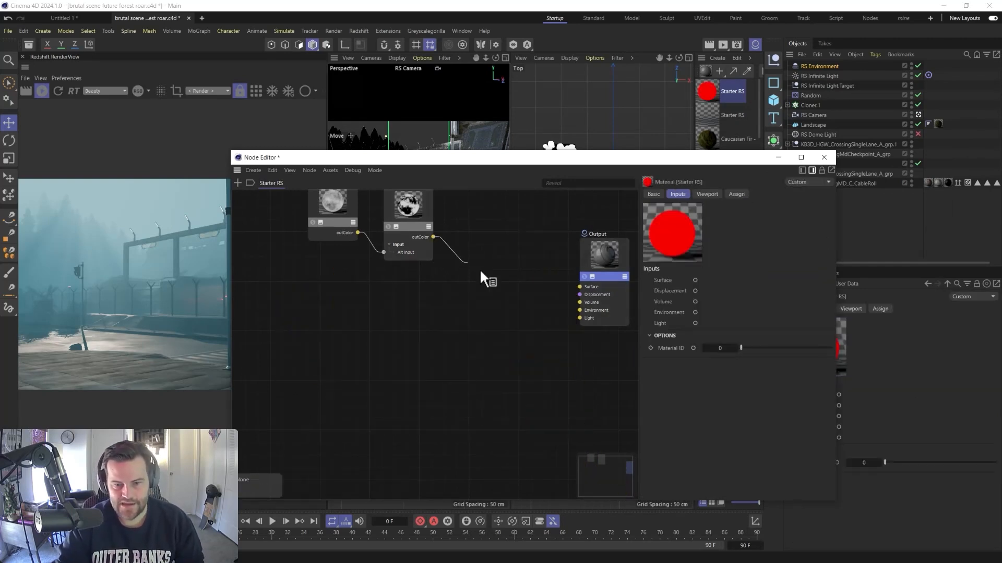
pyautogui.moveTo(580, 312); pyautogui.dragTo(584, 308)
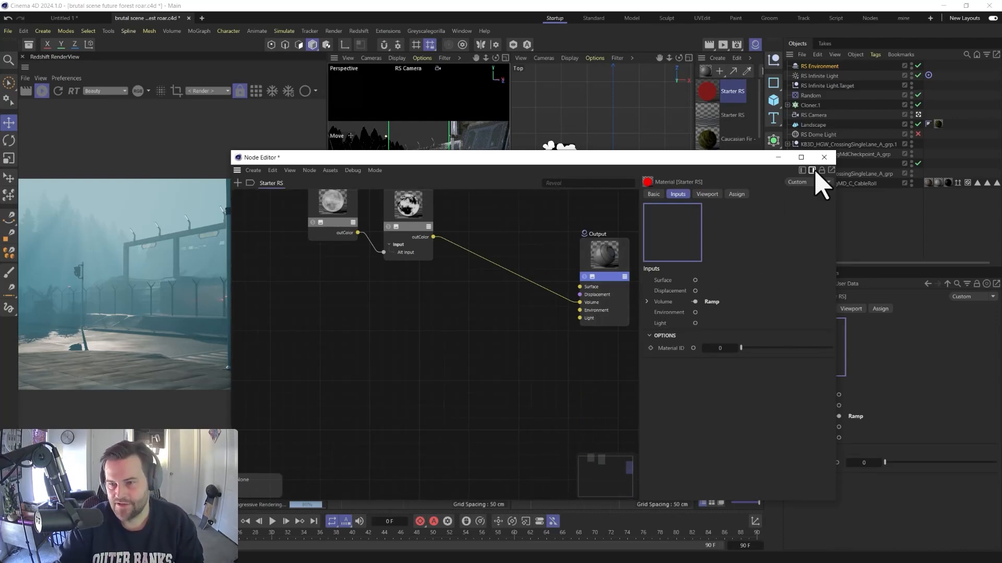
pyautogui.click(824, 157)
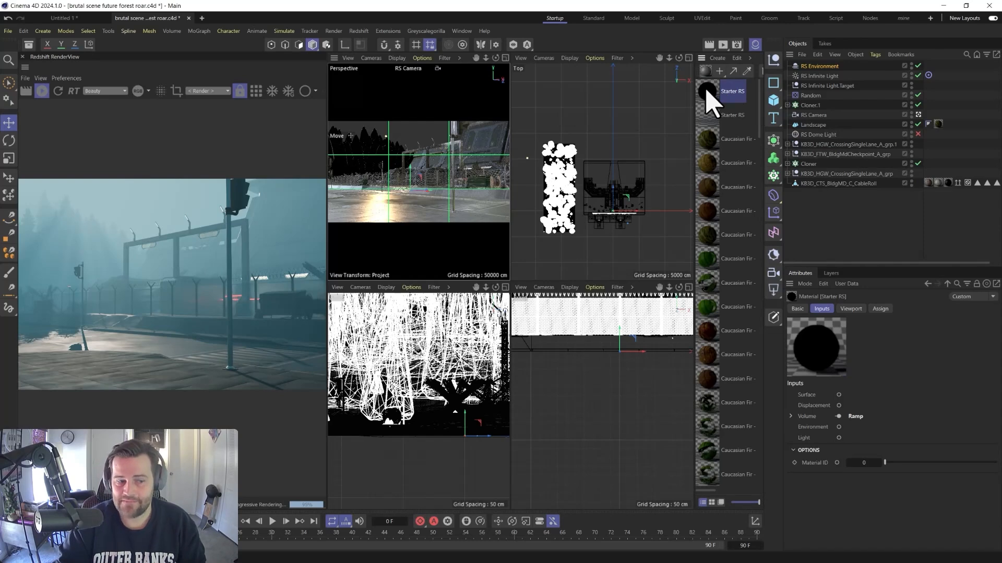
pyautogui.moveTo(708, 95); pyautogui.dragTo(774, 94)
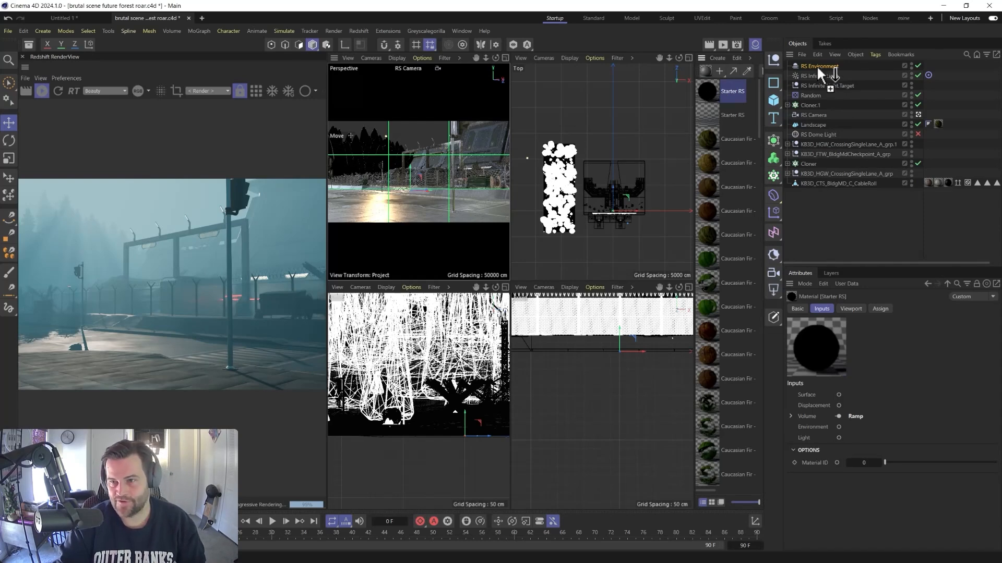
pyautogui.moveTo(818, 67); pyautogui.dragTo(815, 66)
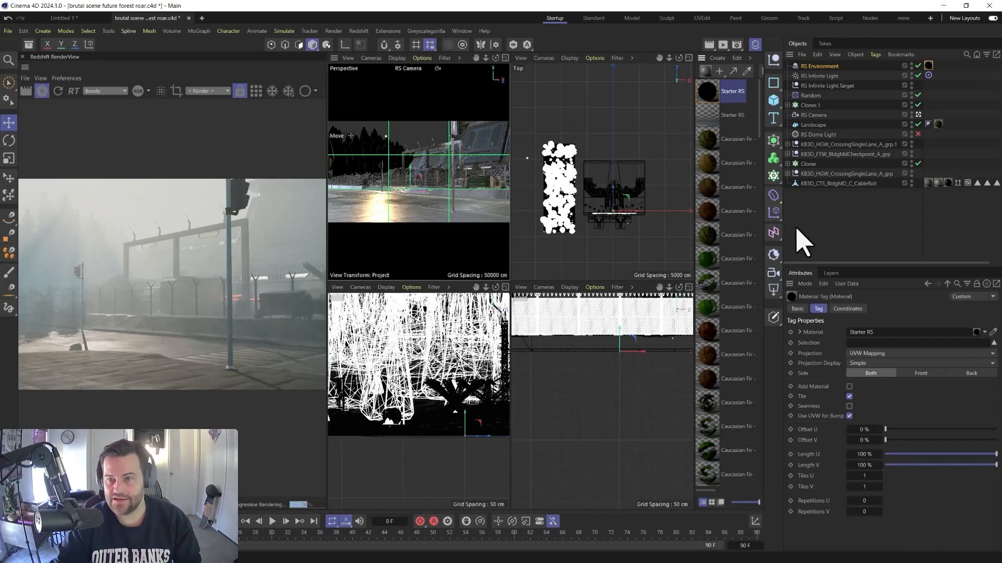
# Reopen the Starter RS node graph and recolor the Ramp's white knot dark blue, HSV 207°, 74%, 17%
pyautogui.doubleClick(709, 91)
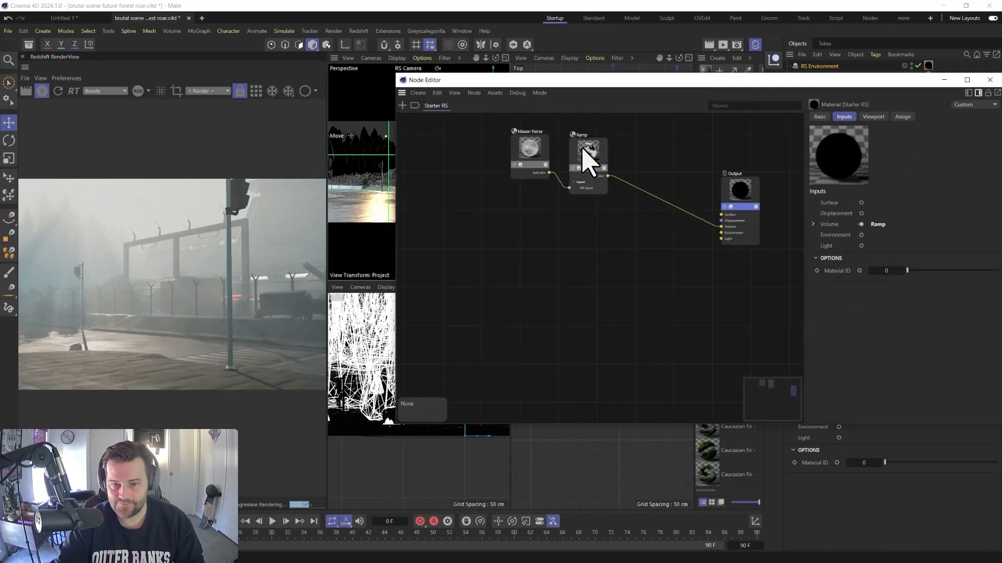
pyautogui.click(593, 168)
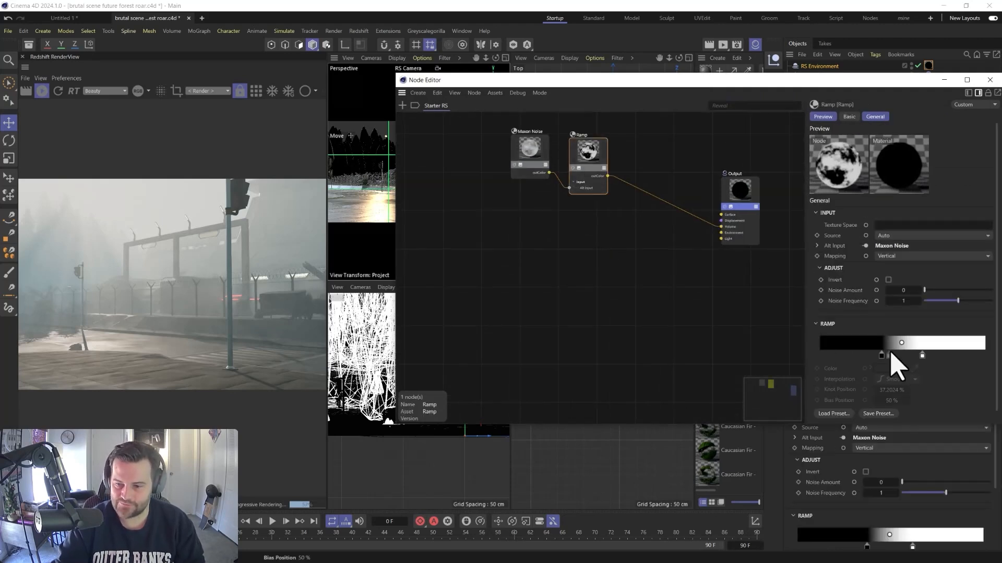
pyautogui.doubleClick(922, 357)
pyautogui.moveTo(807, 366); pyautogui.dragTo(756, 386)
pyautogui.click(810, 376)
pyautogui.click(783, 388)
pyautogui.click(827, 406)
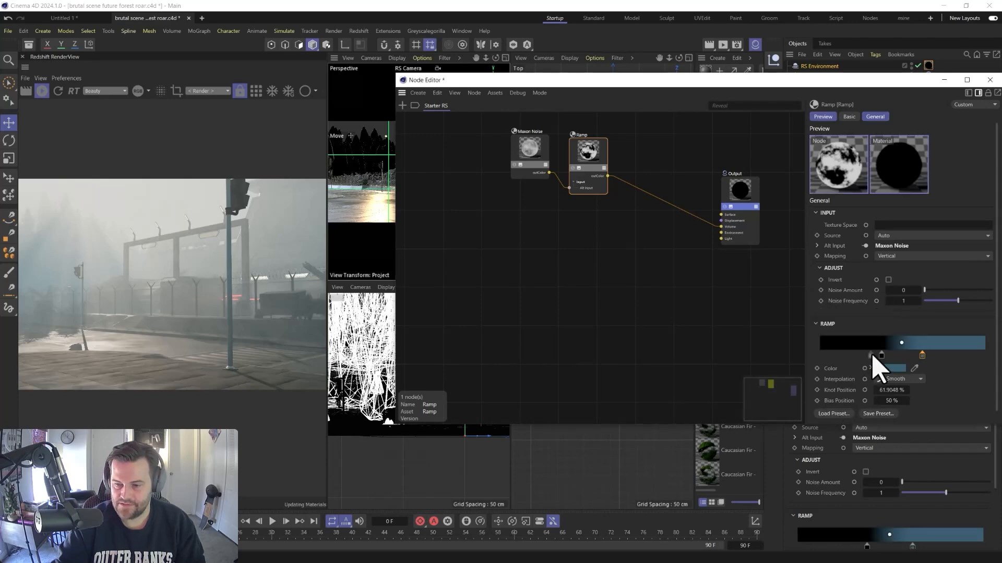
# Set the Maxon Noise node's Overall Scale to 500
pyautogui.click(541, 151)
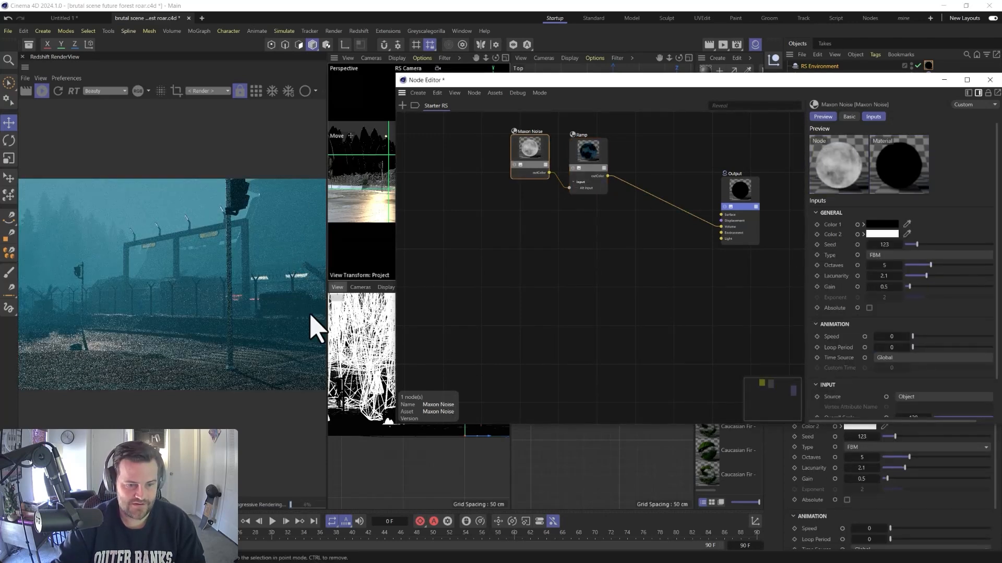
pyautogui.scroll(-2, 897, 360)
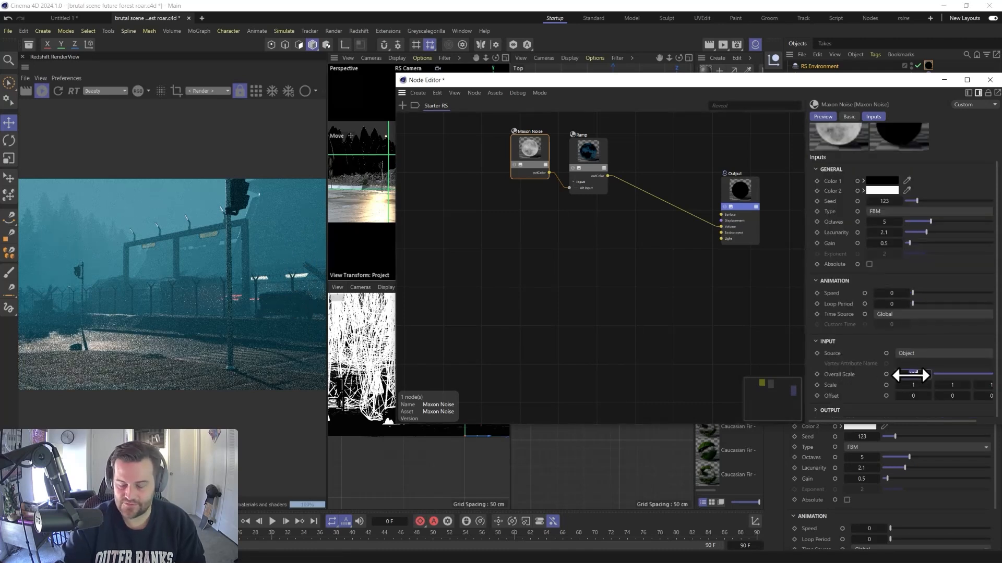
pyautogui.press('Return')
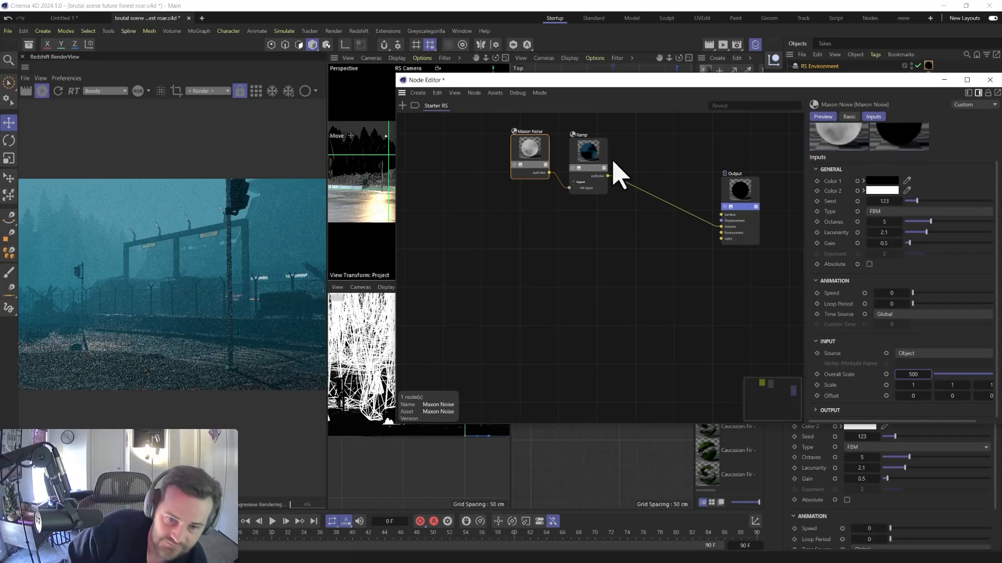
# Lighten the Ramp's blue knot to a pale blue, HSV 207°, 42%, 86%
pyautogui.click(592, 162)
pyautogui.doubleClick(922, 342)
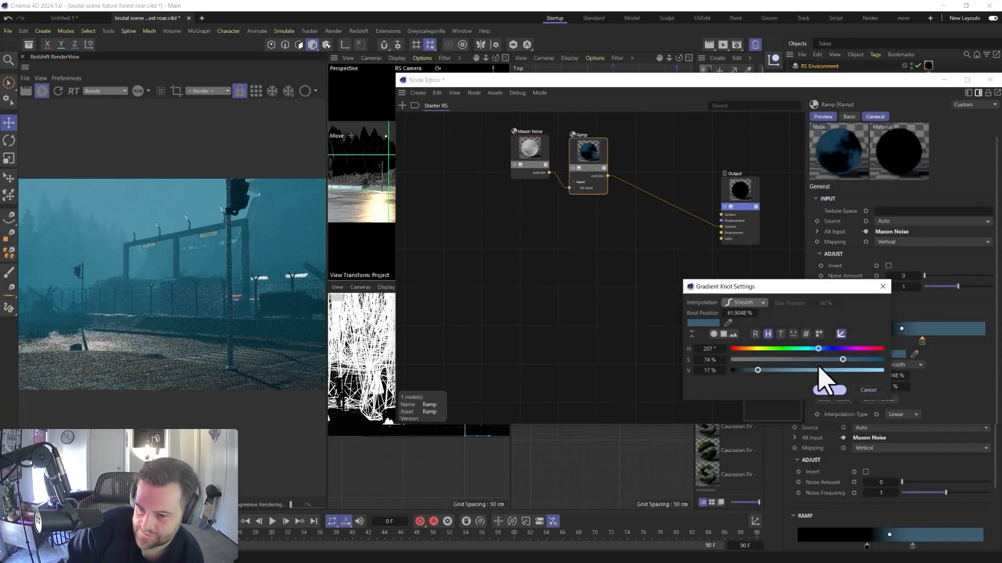
pyautogui.click(859, 370)
pyautogui.moveTo(842, 360); pyautogui.dragTo(813, 360)
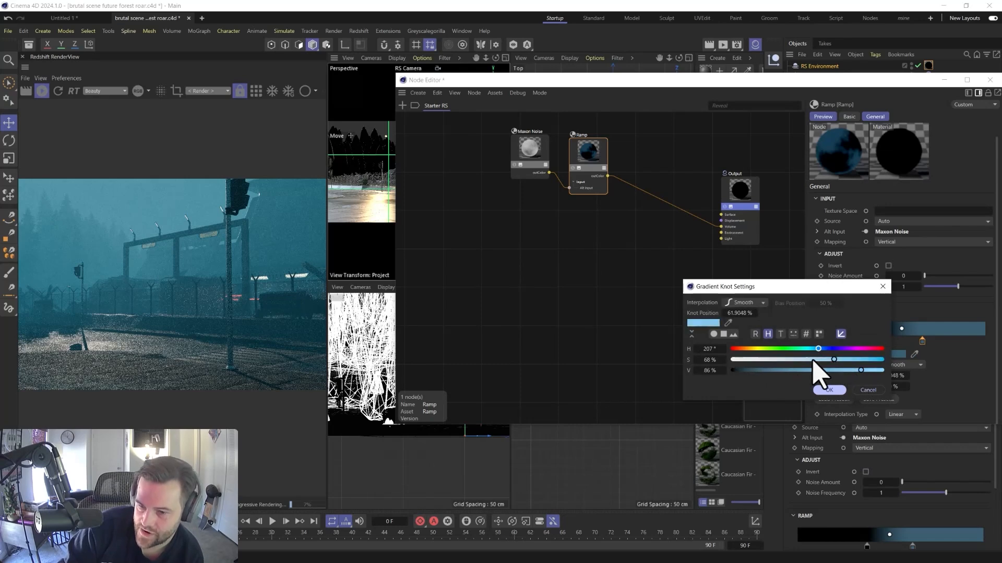
pyautogui.click(828, 390)
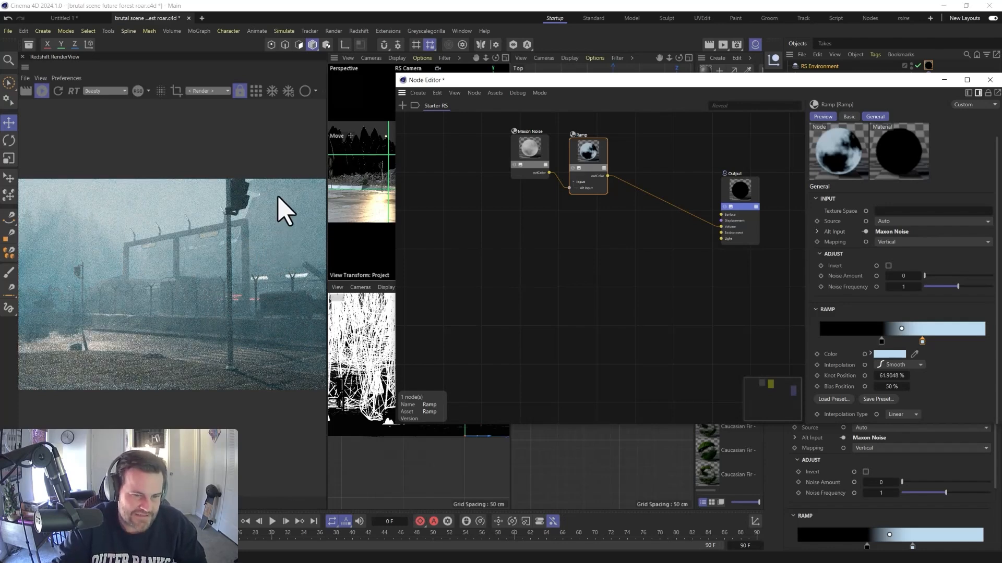
# Set the Maxon Noise node's Overall Scale to 1800
pyautogui.click(527, 156)
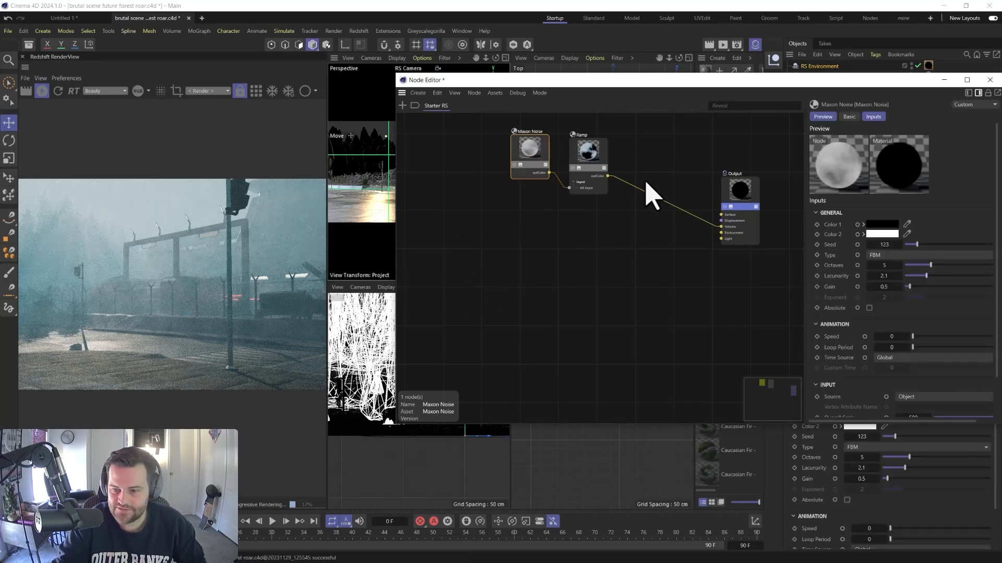
pyautogui.scroll(-1, 887, 365)
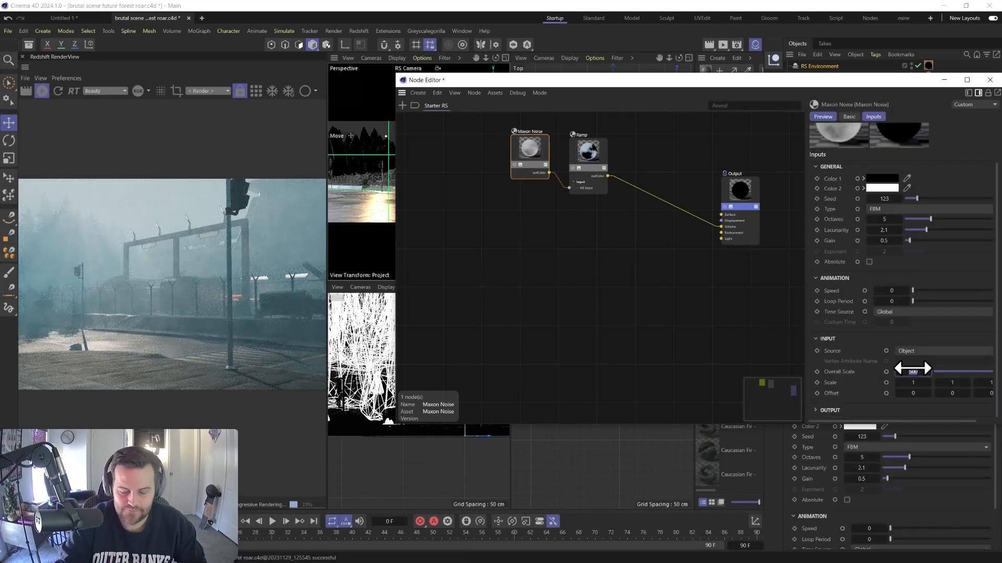
pyautogui.click(913, 369)
pyautogui.write('800')
pyautogui.press('Return')
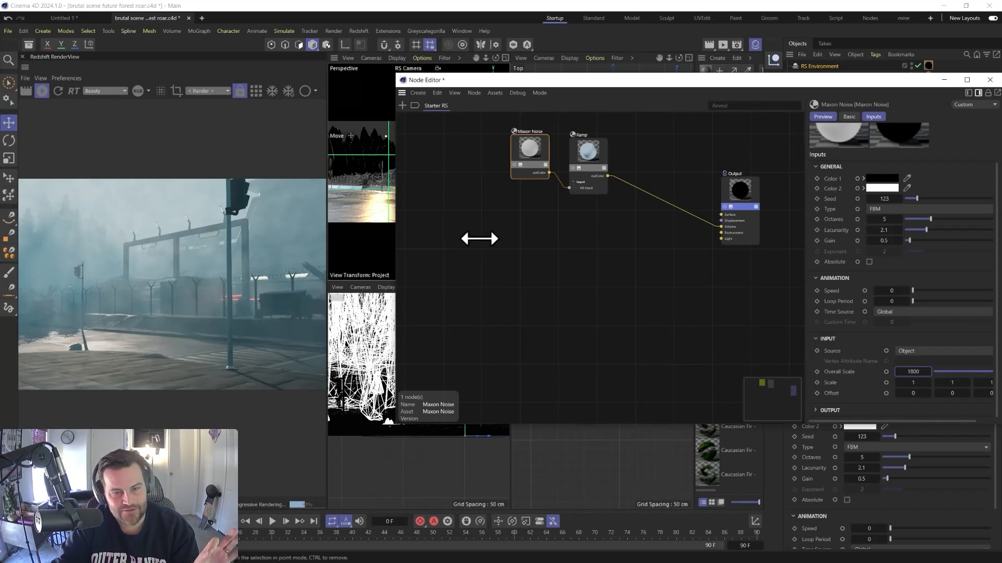
# Darken the Ramp's pale blue knot to a muted steel blue
pyautogui.click(587, 156)
pyautogui.doubleClick(922, 341)
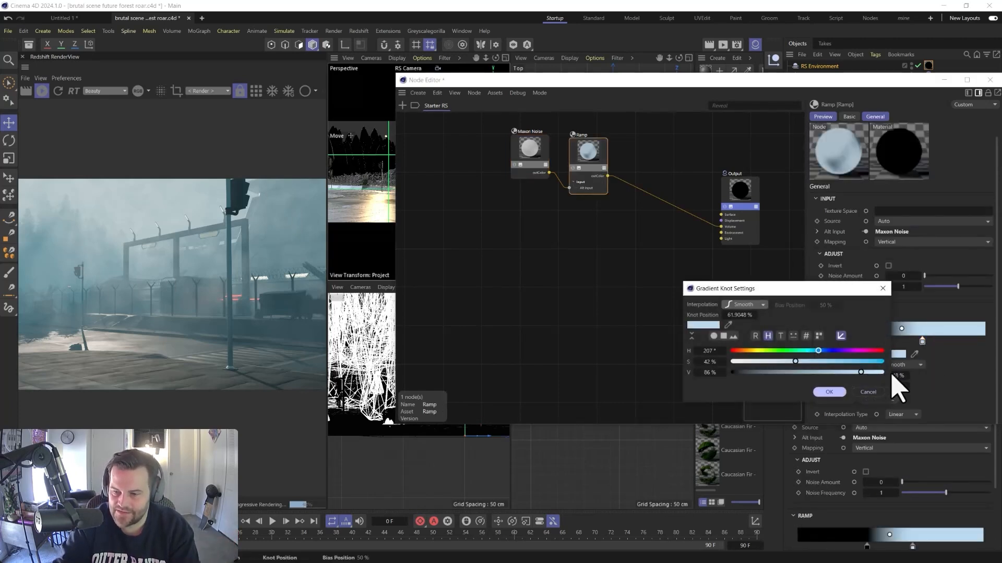
pyautogui.click(829, 392)
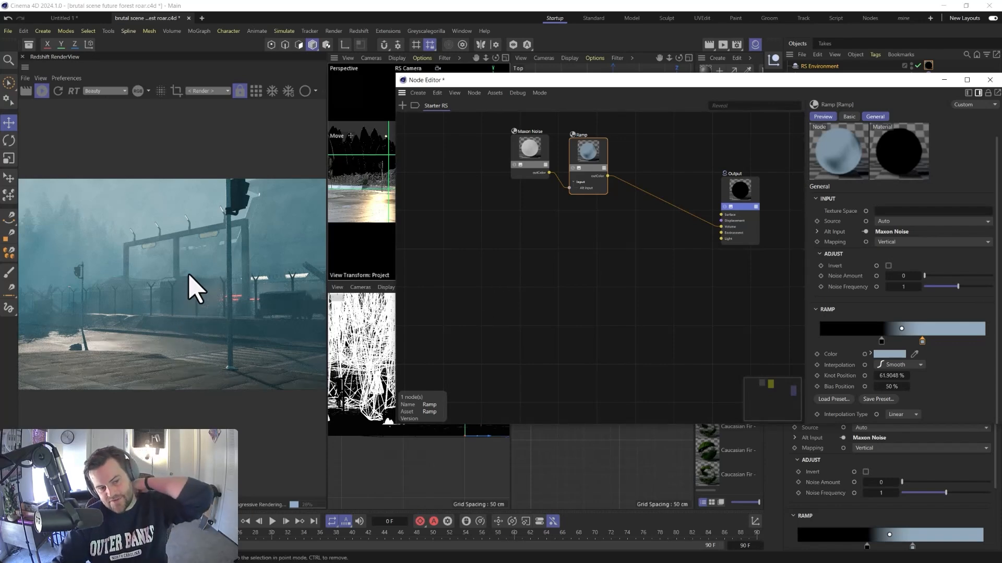
# Enable the RS Dome Light with a Volume contribution of 0.001 and an Intensity of 0.5
pyautogui.click(990, 79)
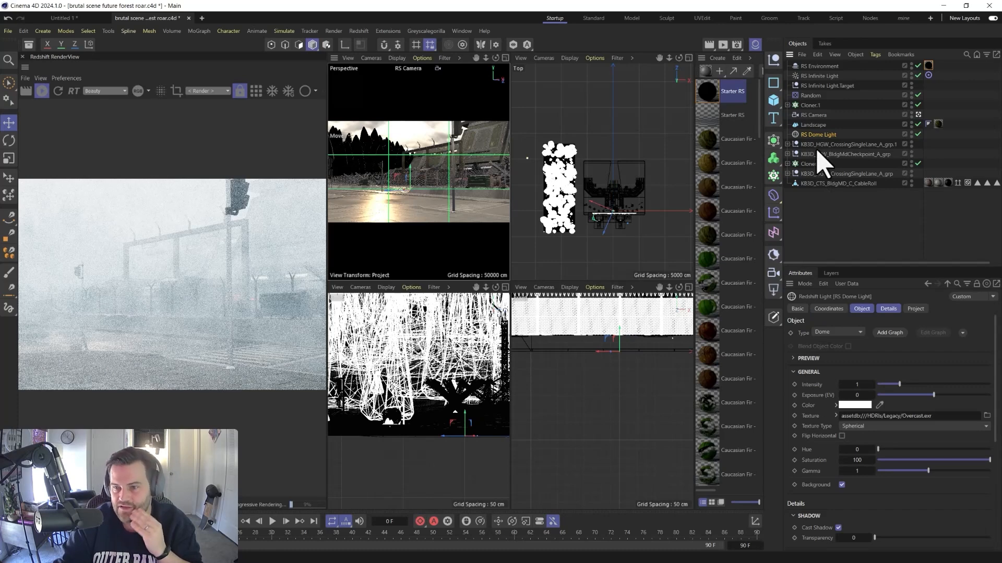
pyautogui.click(888, 309)
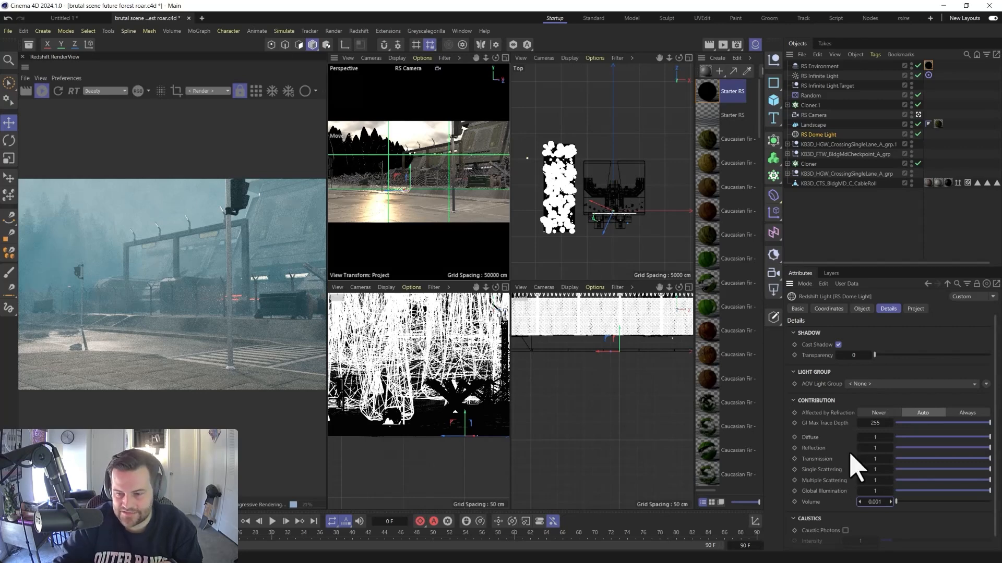
pyautogui.click(862, 309)
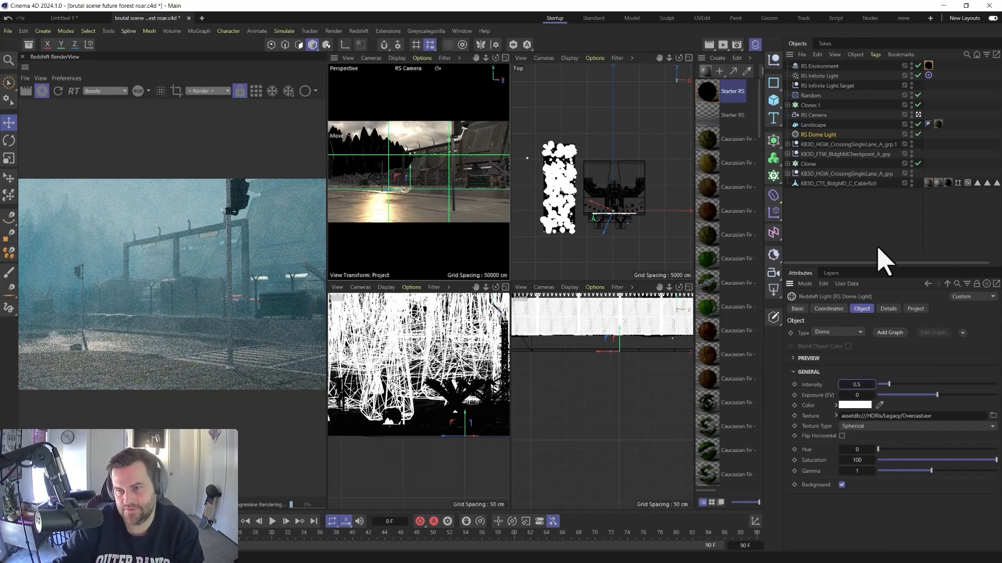
# Set the GI ray contribution scale of the RS Environment's volume scattering to 1
pyautogui.click(819, 76)
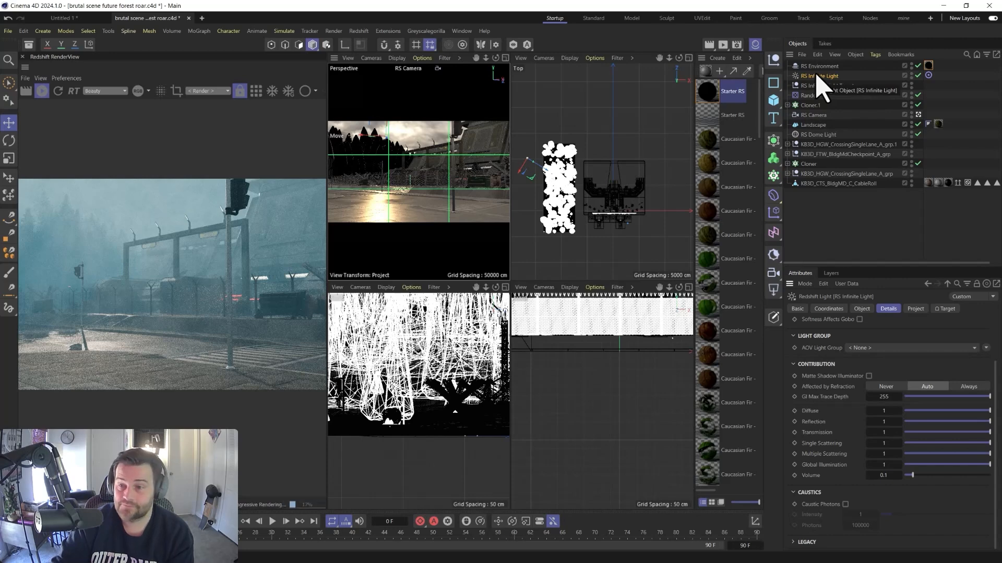
pyautogui.click(819, 66)
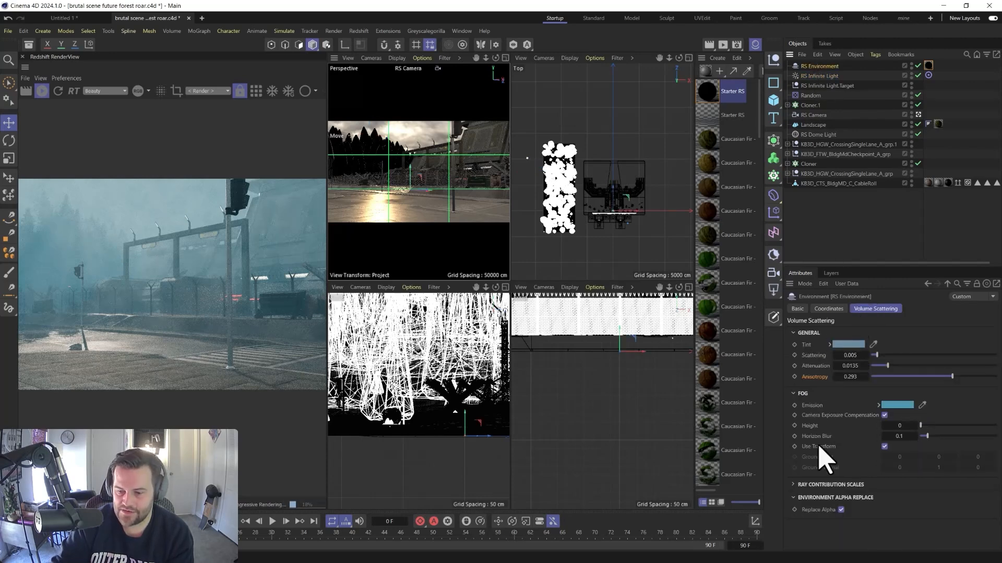
pyautogui.click(801, 488)
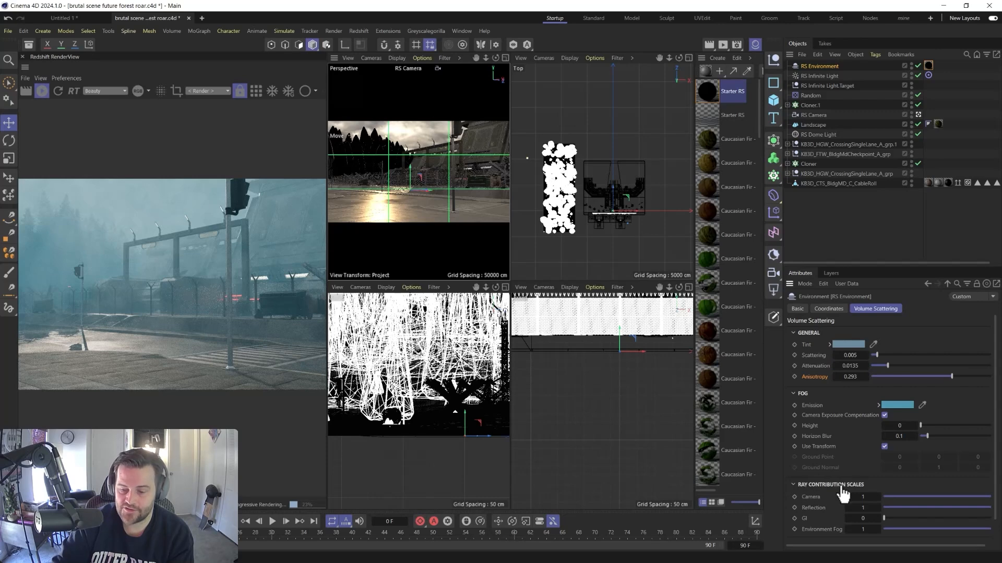
pyautogui.click(861, 518)
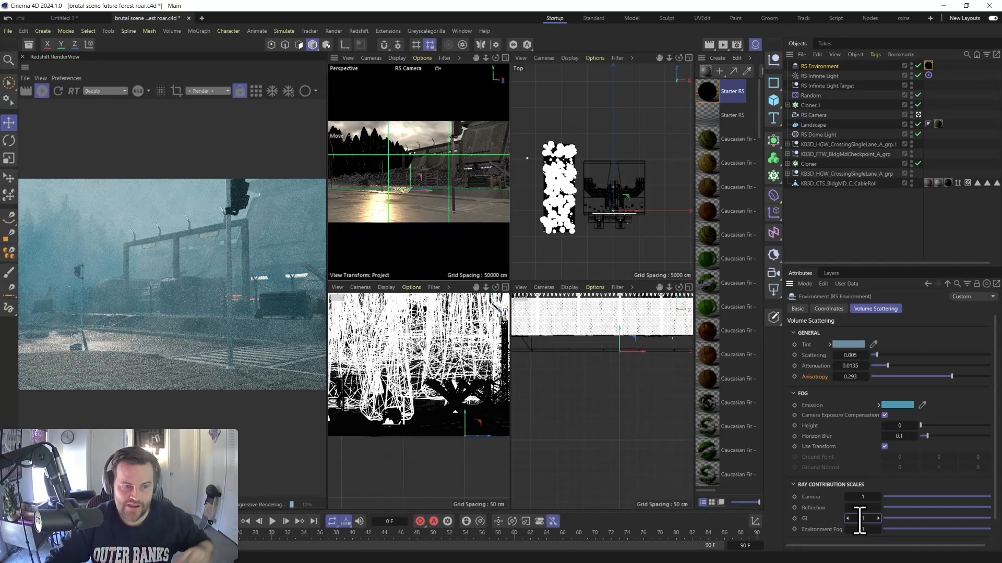
pyautogui.scroll(-3, 176, 317)
pyautogui.scroll(2, 176, 318)
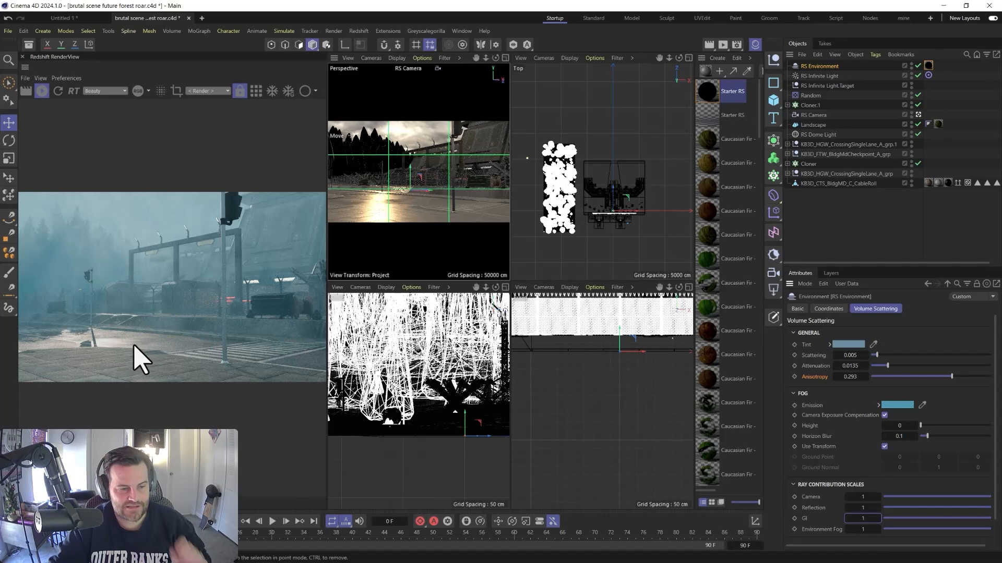
# Tint the RS Dome Light's color to a muted teal-blue, about HSV 193°, 32%, 67%
pyautogui.click(819, 77)
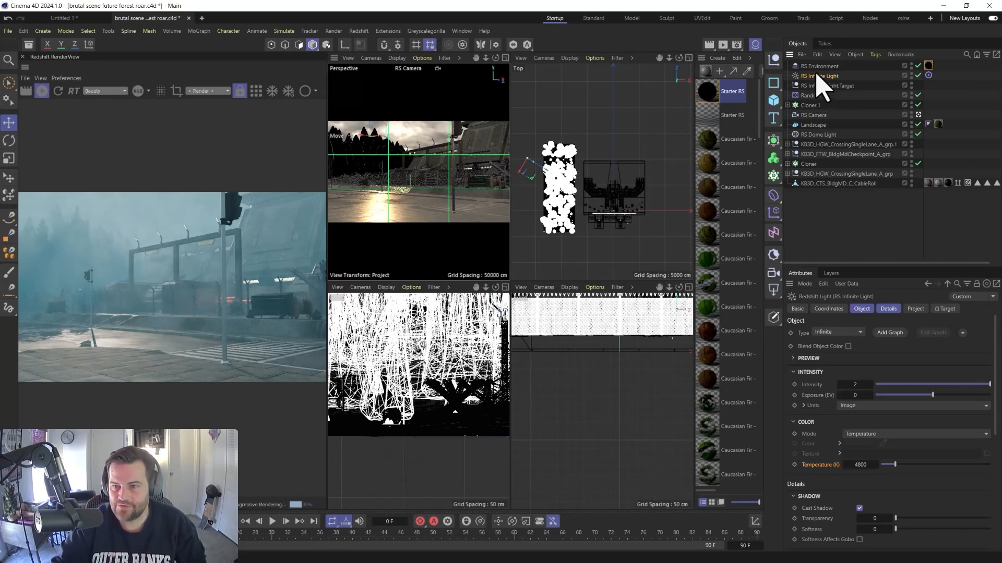
pyautogui.click(815, 137)
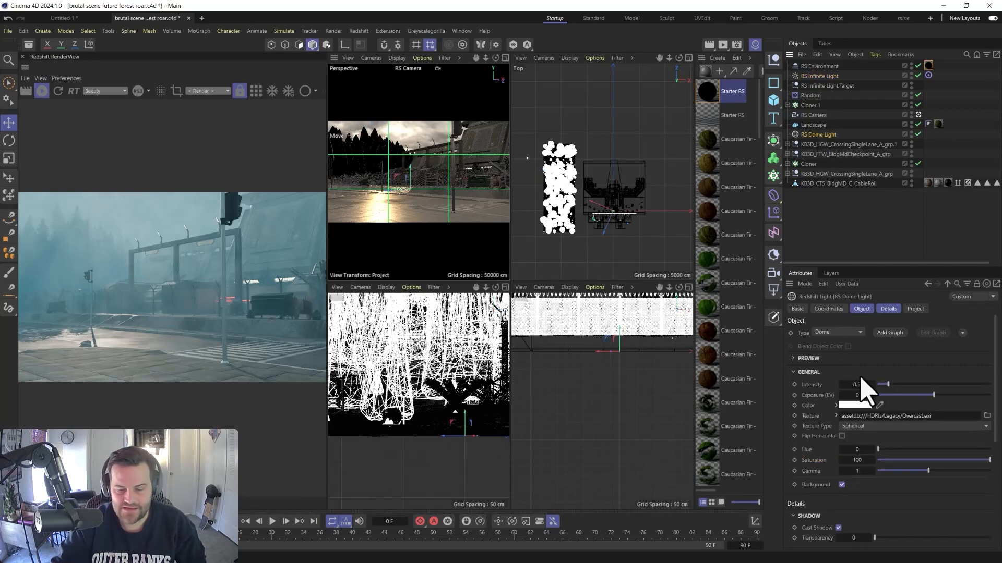
pyautogui.click(856, 406)
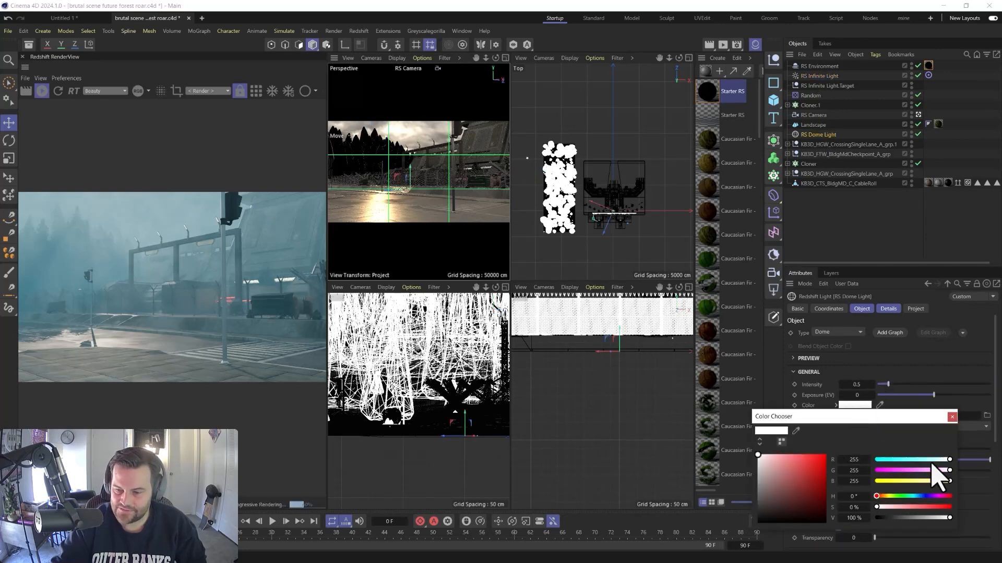
pyautogui.click(915, 496)
pyautogui.moveTo(791, 492); pyautogui.dragTo(779, 477)
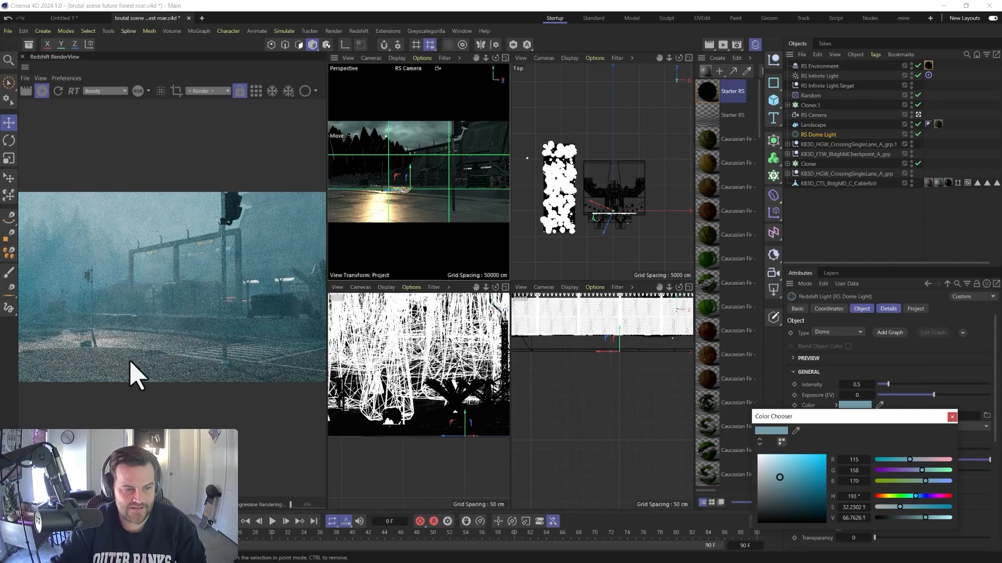
pyautogui.click(951, 416)
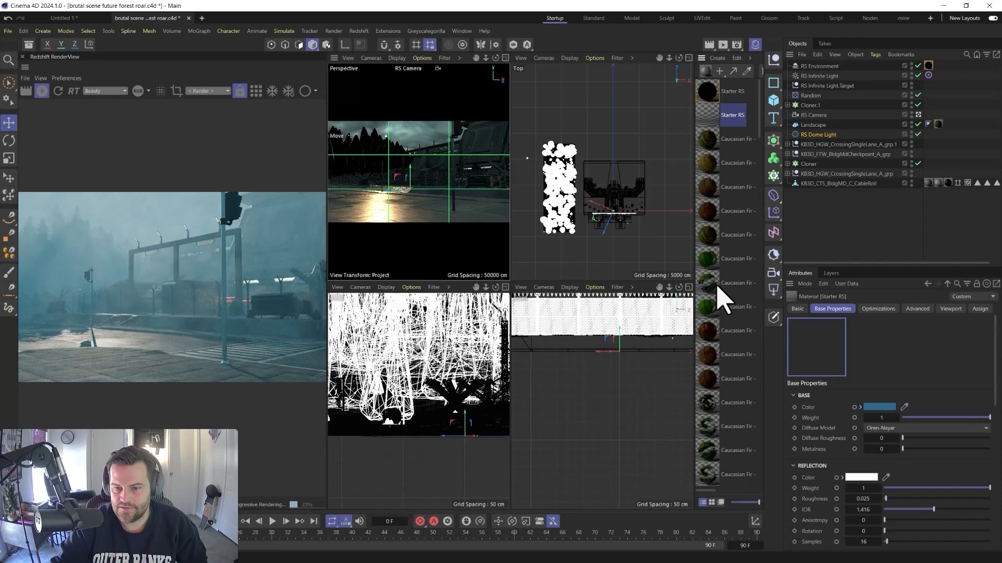
# Open the node graph of the blue-based Starter RS material and connect the Maxon Noise color output to the Ramp node
pyautogui.scroll(-3, 711, 313)
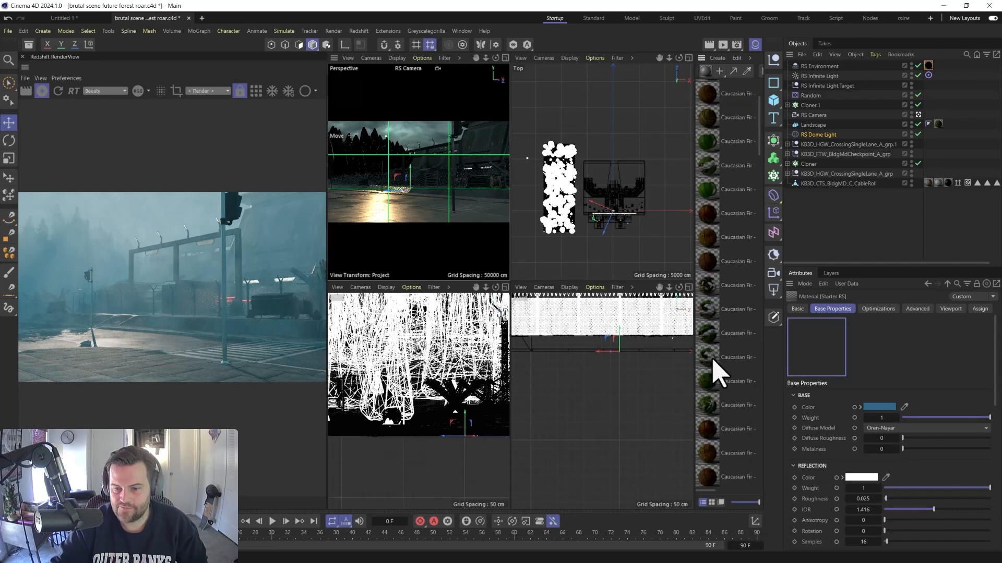
pyautogui.scroll(5, 713, 354)
pyautogui.doubleClick(708, 139)
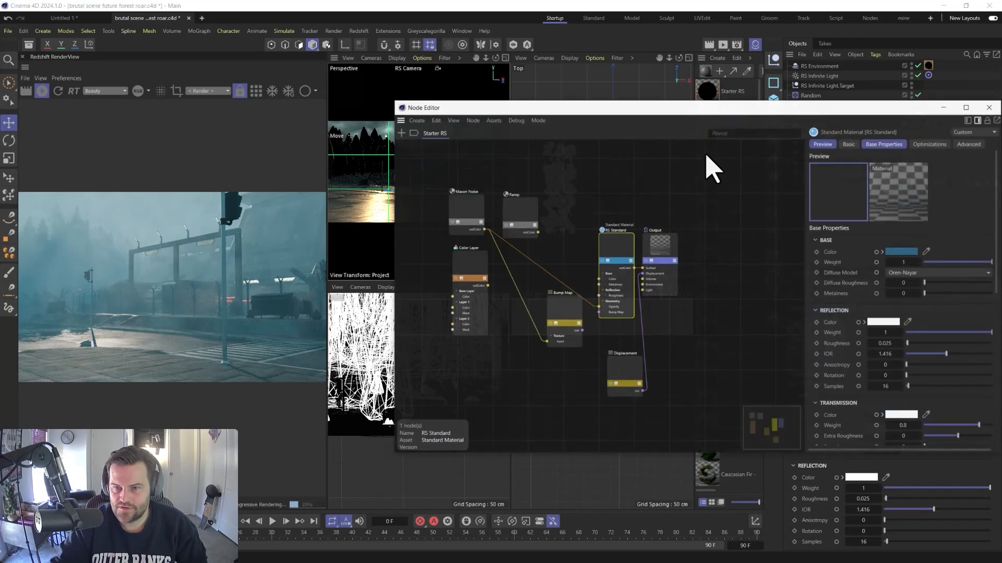
pyautogui.click(480, 221)
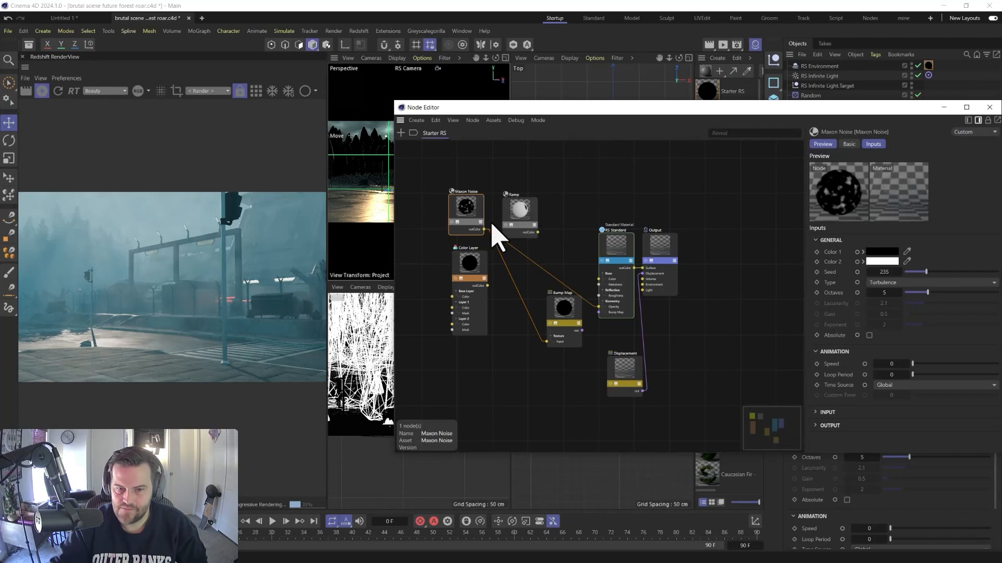
pyautogui.moveTo(510, 213); pyautogui.dragTo(511, 214)
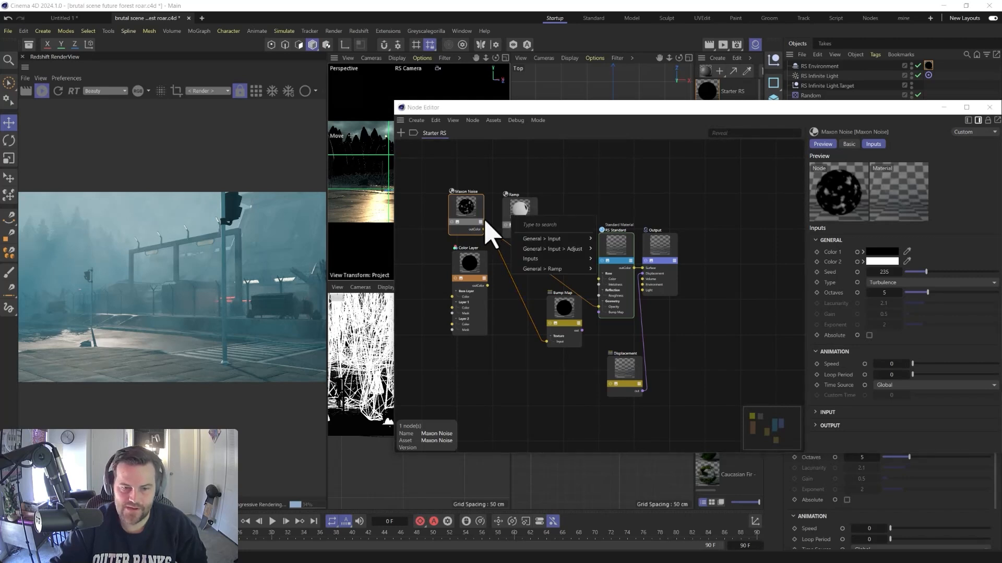
# Connect the Maxon Noise colour to the Ramp's Alt Input and the Ramp's output to the RS Standard opacity
pyautogui.moveTo(557, 239)
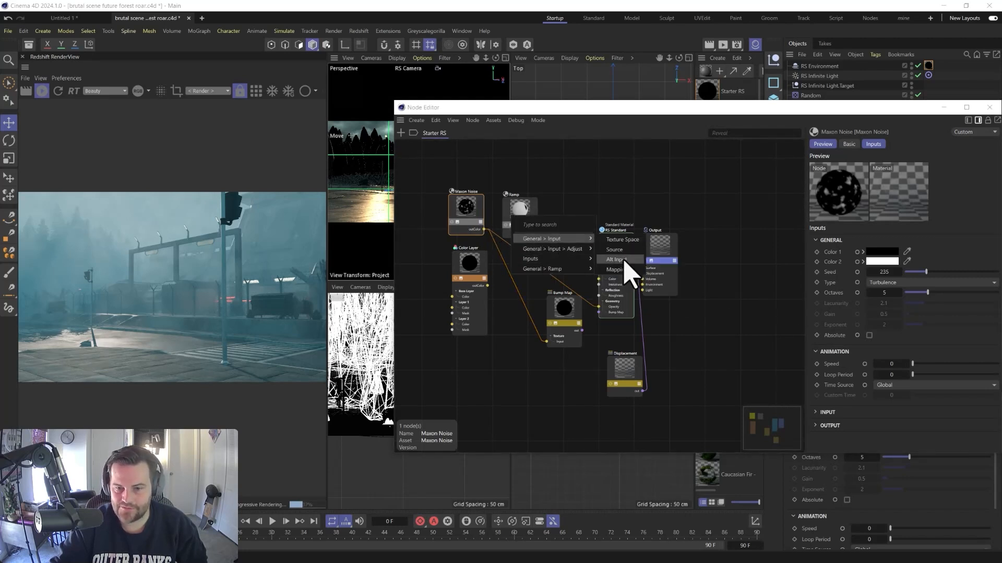
pyautogui.click(624, 265)
pyautogui.moveTo(537, 232); pyautogui.dragTo(599, 309)
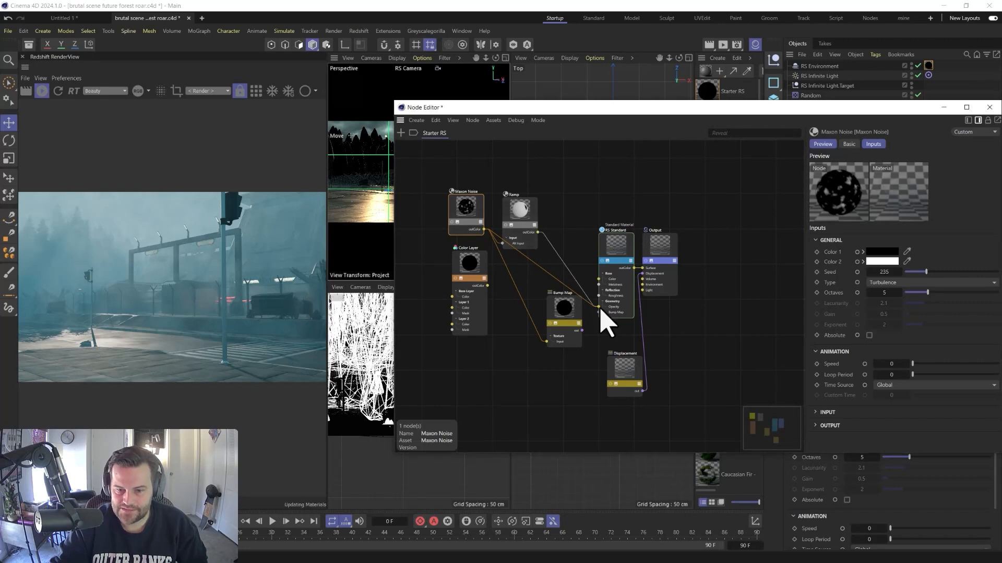
# Tighten the Ramp node's gradient by moving its white knot to about 25.3%, keeping the black knot at 0%
pyautogui.click(519, 215)
pyautogui.moveTo(984, 382); pyautogui.dragTo(901, 383)
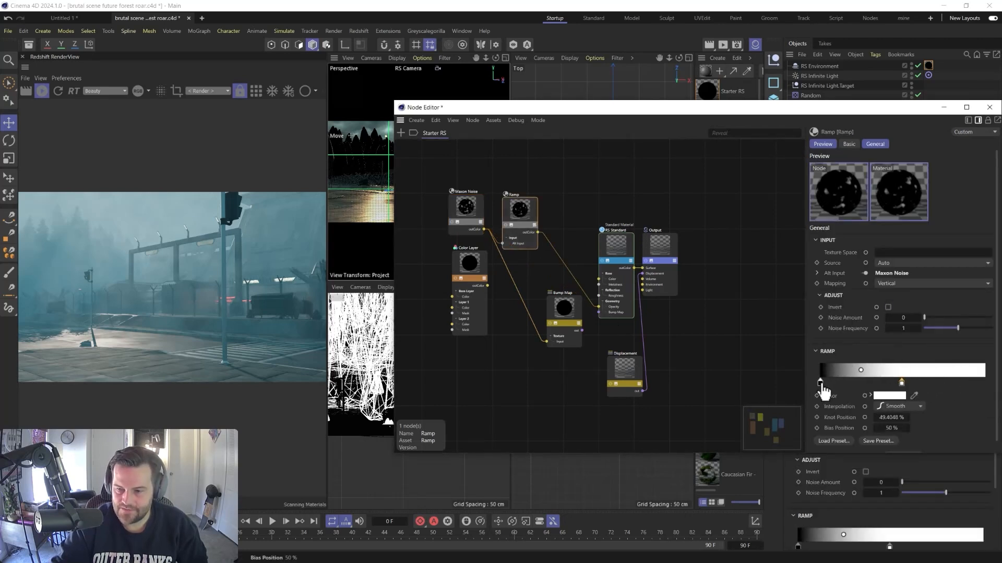
pyautogui.moveTo(820, 382)
pyautogui.mouseDown()
pyautogui.moveTo(877, 384)
pyautogui.moveTo(820, 382)
pyautogui.mouseUp()
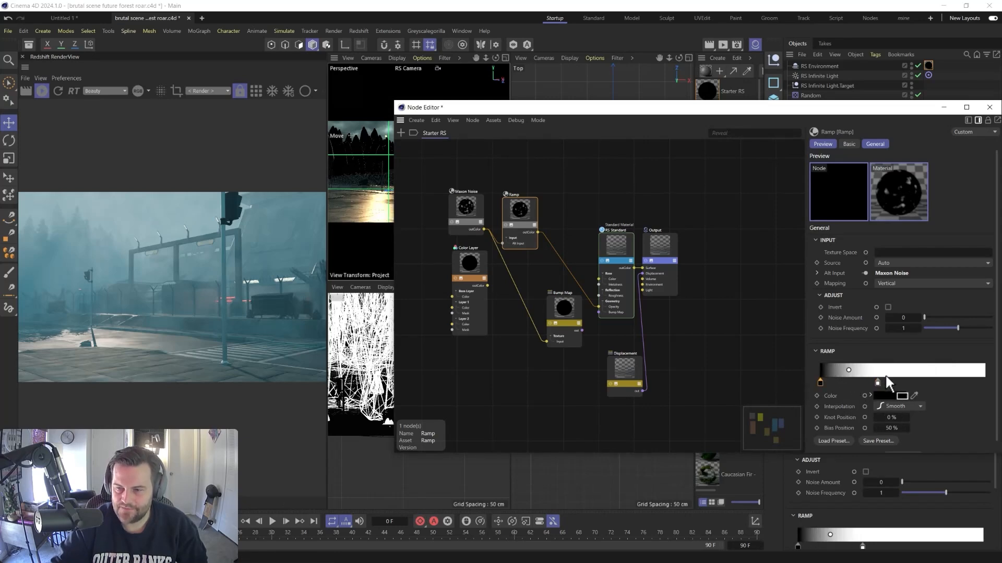
pyautogui.moveTo(877, 382); pyautogui.dragTo(861, 382)
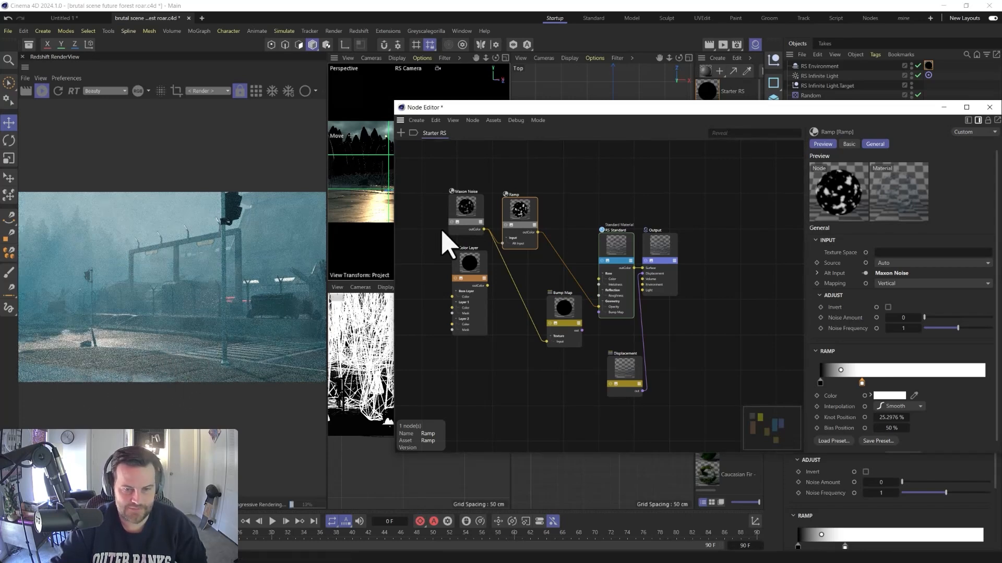
# Set the Maxon Noise seed to 148 and close the Node Editor
pyautogui.click(480, 211)
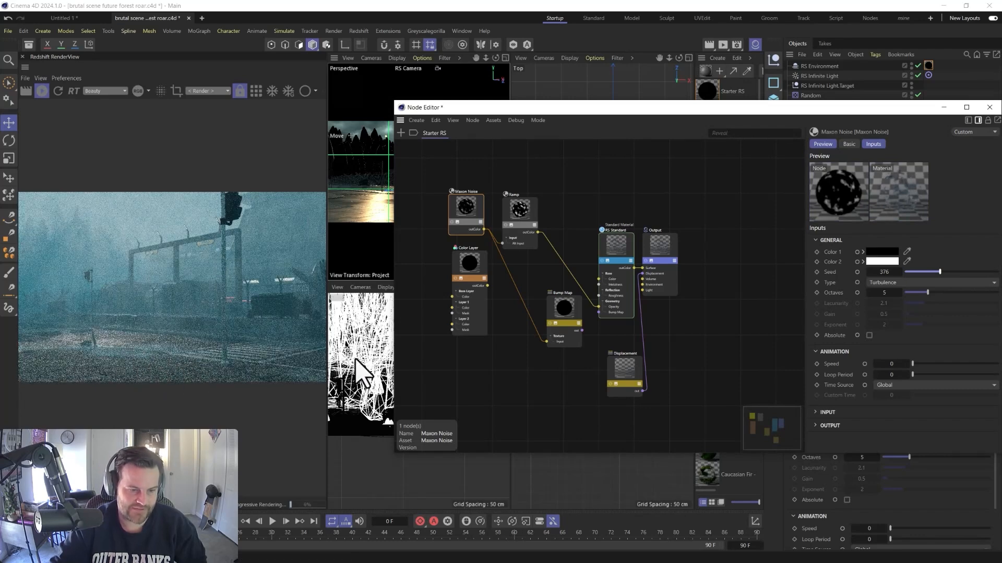
pyautogui.click(920, 272)
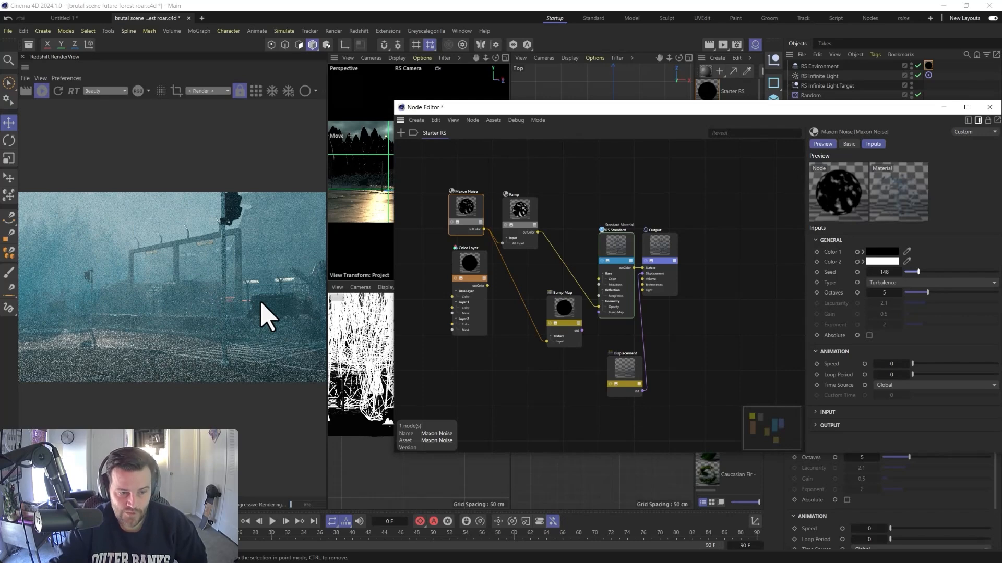
pyautogui.click(991, 107)
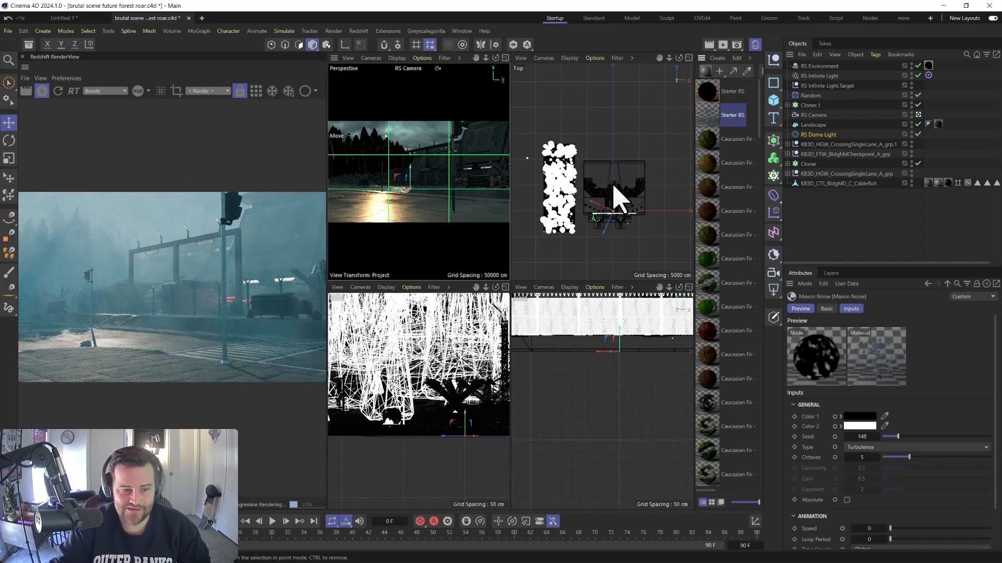
# Reopen the second Starter RS material's nodes and set the RS Standard base colour to dark blue, RGB 4, 16, 28
pyautogui.click(709, 94)
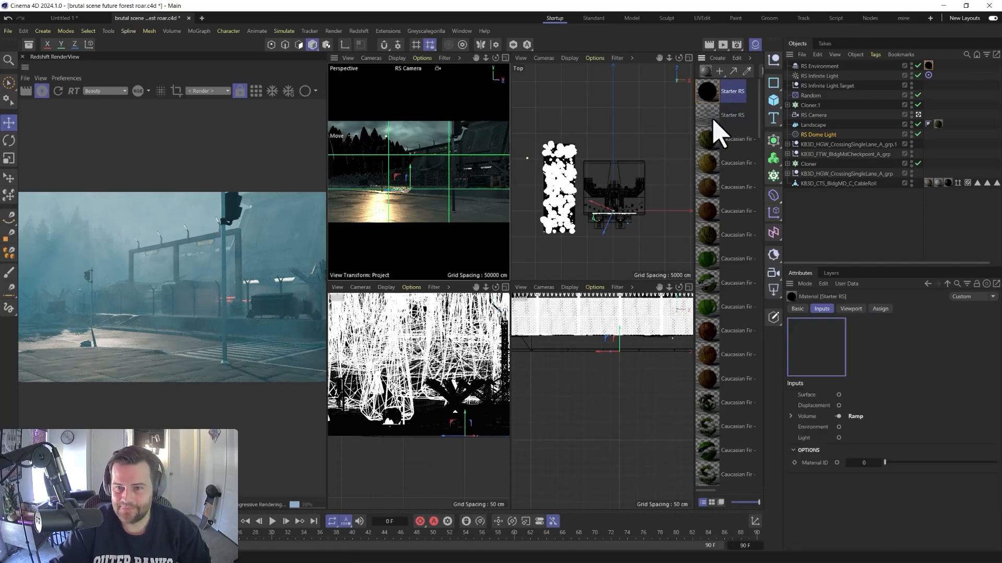
pyautogui.doubleClick(713, 119)
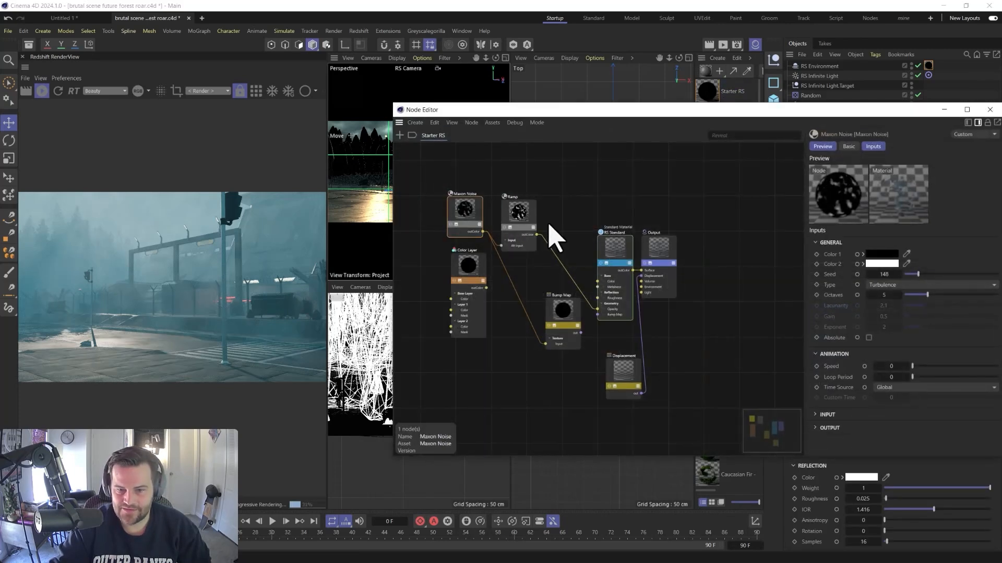
pyautogui.click(616, 250)
pyautogui.click(901, 255)
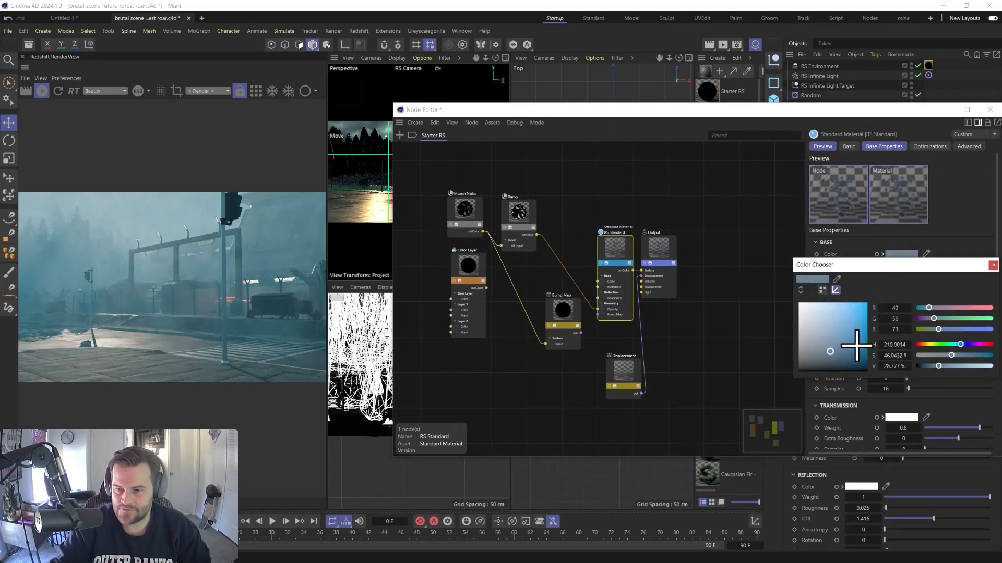
pyautogui.click(847, 361)
pyautogui.click(858, 363)
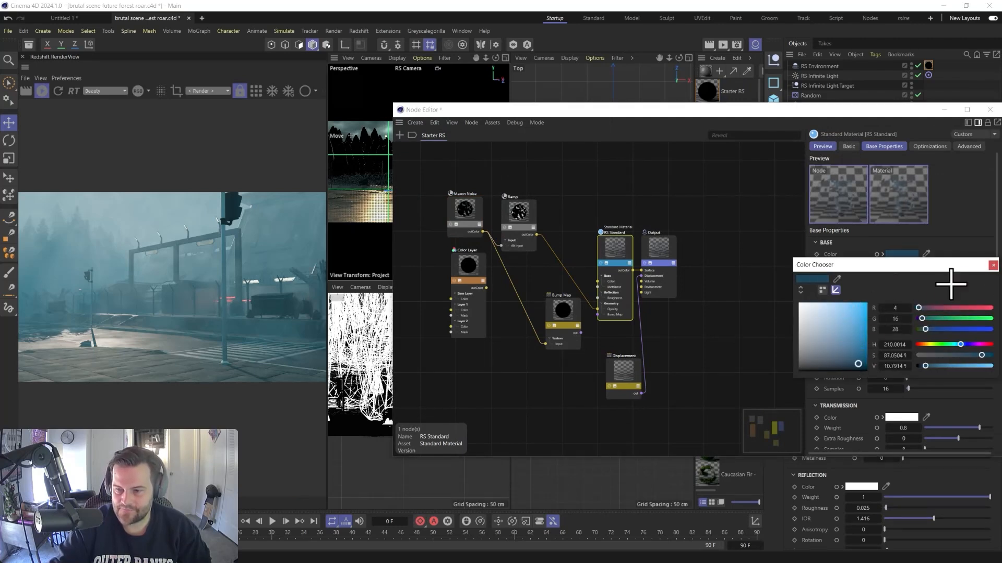
pyautogui.click(993, 266)
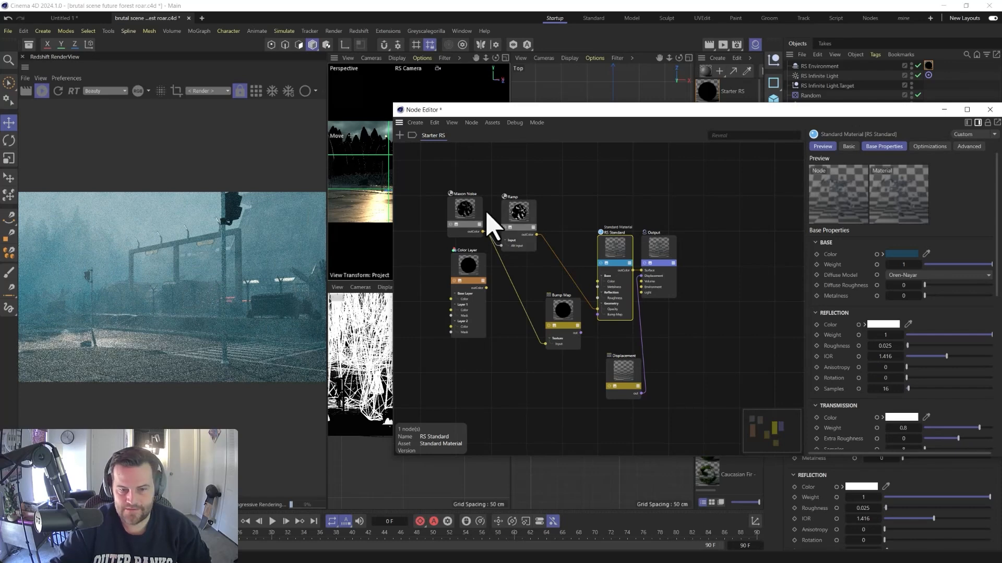
# Move the Ramp node's white knot to about 22.9%
pyautogui.click(527, 223)
pyautogui.click(861, 386)
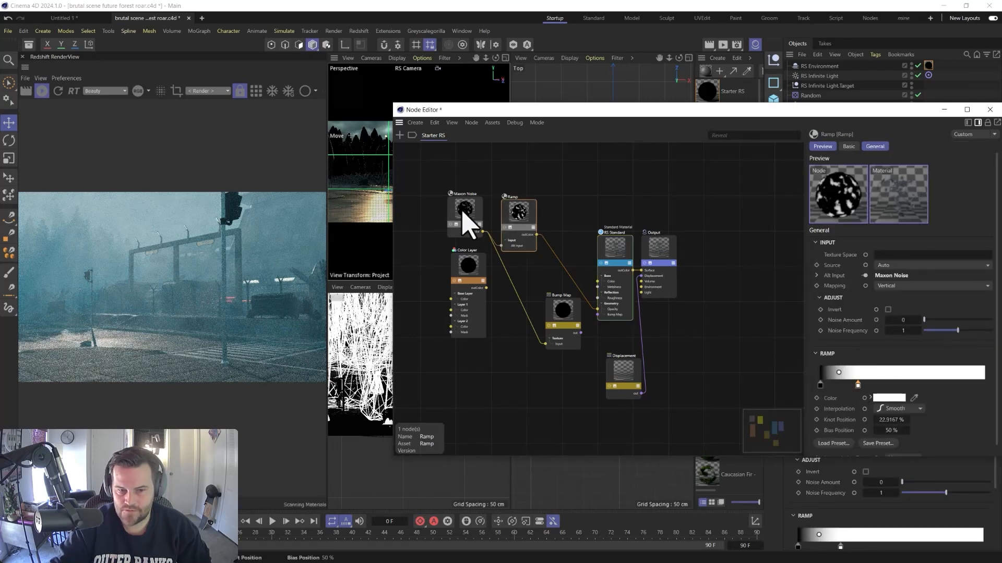
# Adjust the Maxon Noise node's output settings, close the Node Editor and save the scene
pyautogui.click(464, 216)
pyautogui.click(856, 414)
pyautogui.scroll(-2, 895, 424)
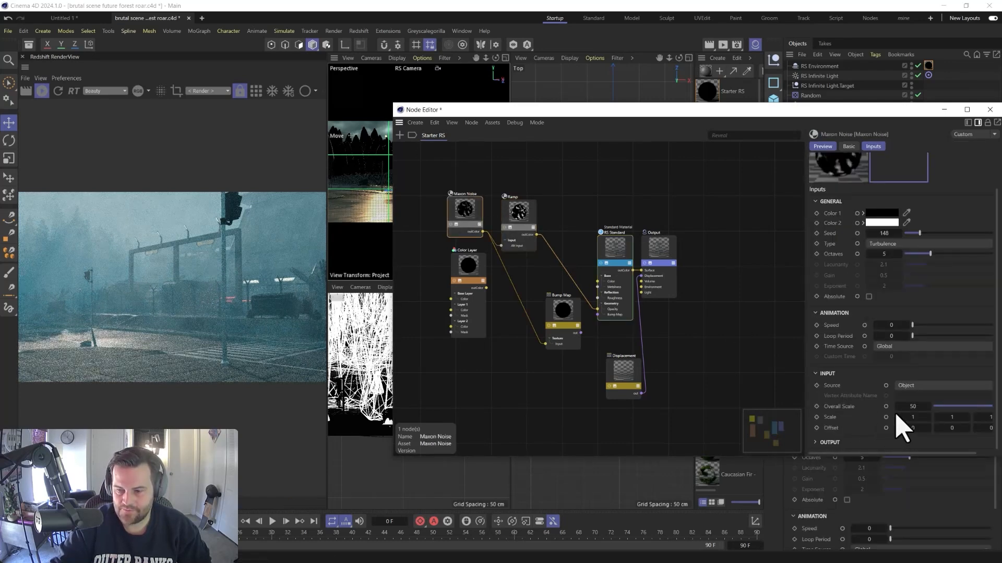
pyautogui.click(831, 447)
pyautogui.scroll(-3, 887, 425)
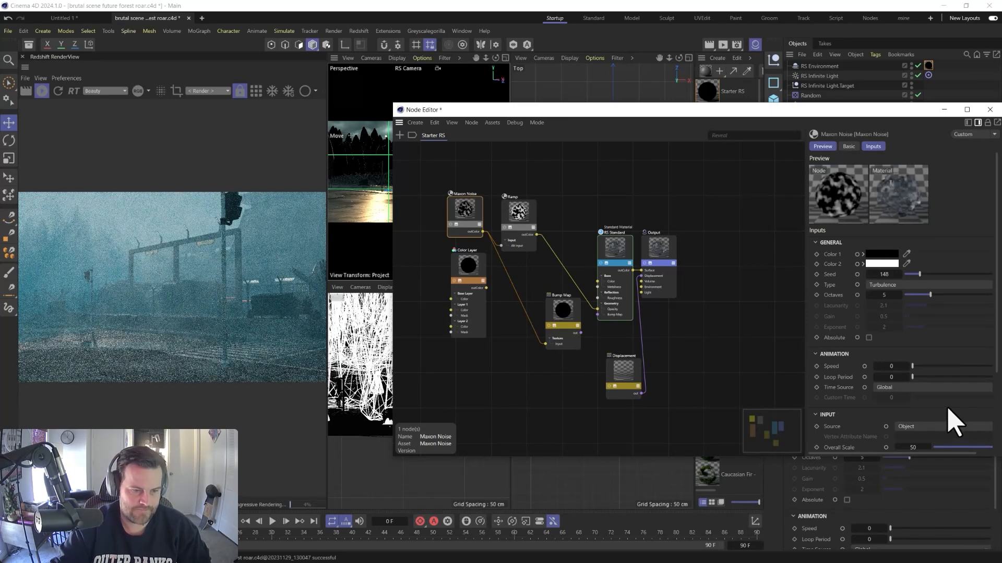
pyautogui.click(994, 110)
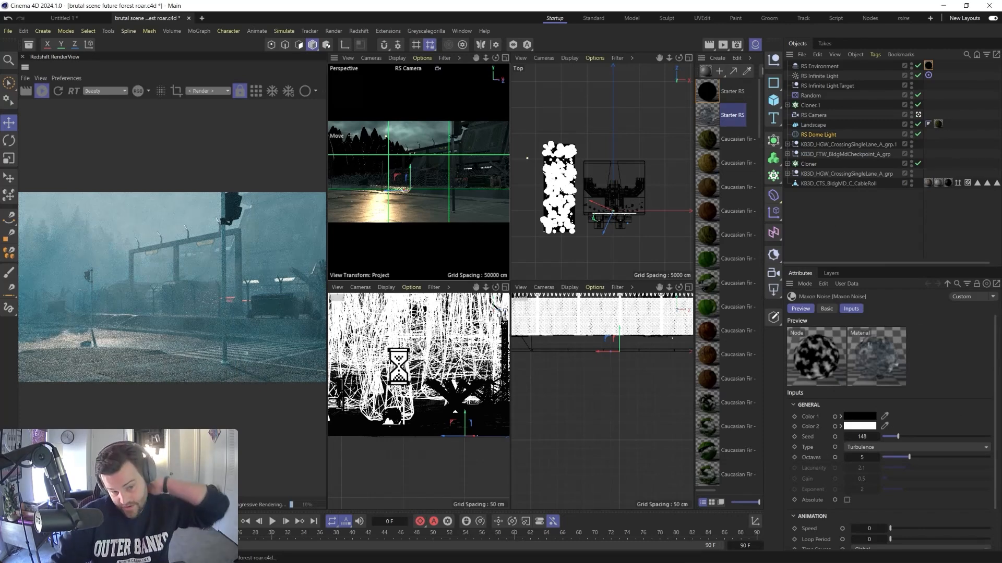
pyautogui.hotkey('ctrl', 's')
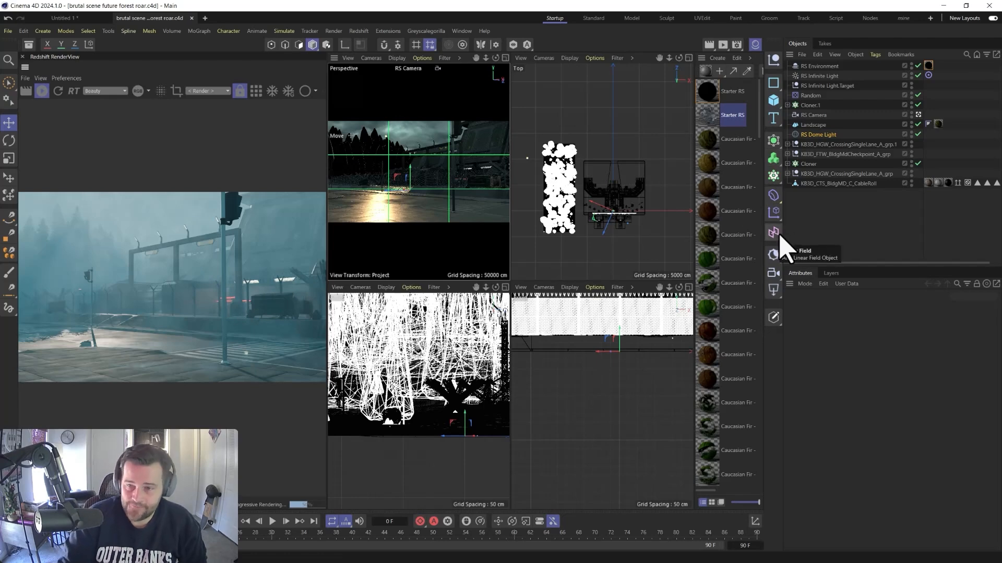
# Add a Redshift area light and raise it vertically above the ground in the enlarged perspective view
pyautogui.click(775, 293)
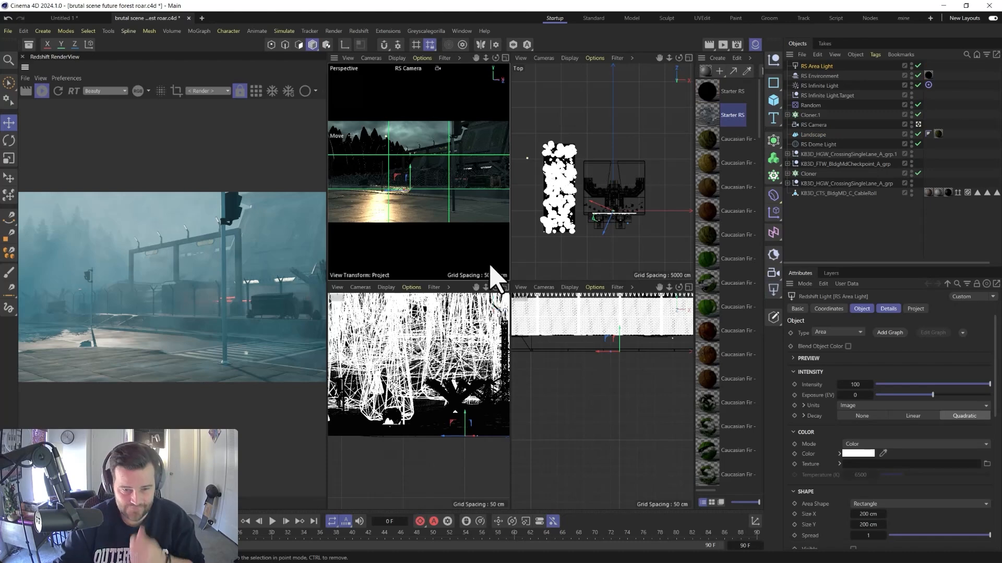
pyautogui.middleClick(470, 257)
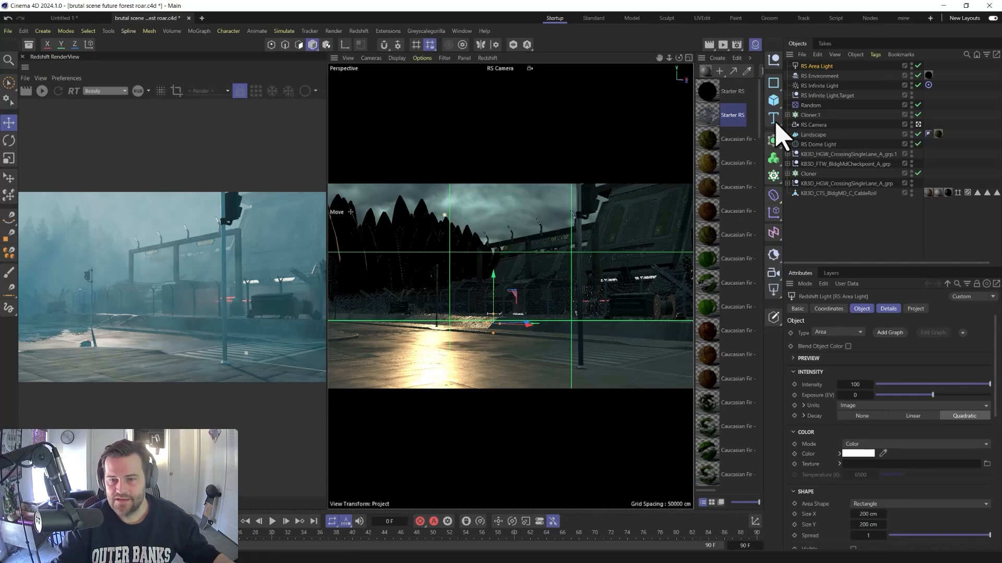
pyautogui.moveTo(492, 297); pyautogui.dragTo(506, 219)
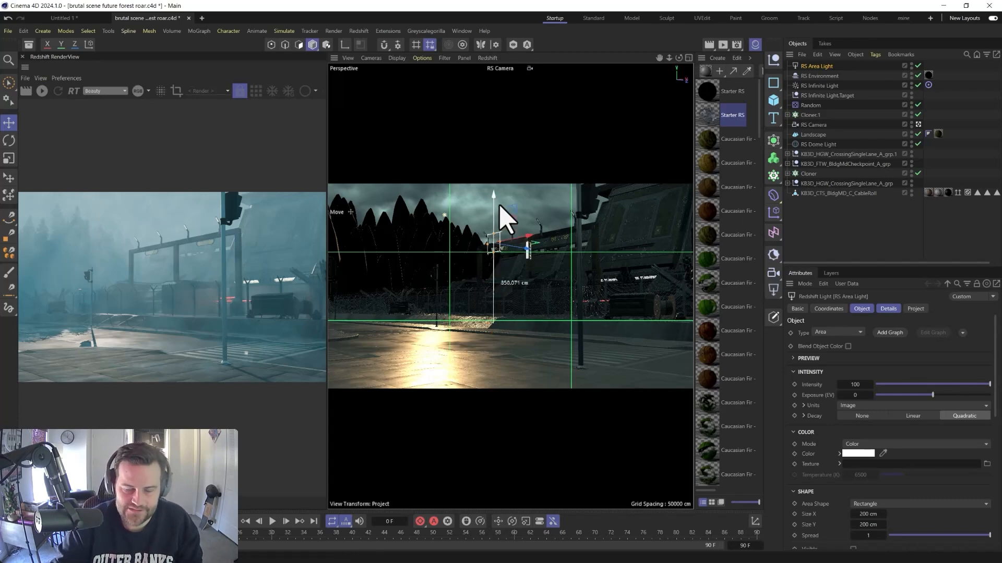
# Switch the viewport to the default camera and shrink the area light to about 8 by 90 cm near the building
pyautogui.keyDown('alt'); pyautogui.moveTo(645, 250); pyautogui.dragTo(610, 282); pyautogui.keyUp('alt')
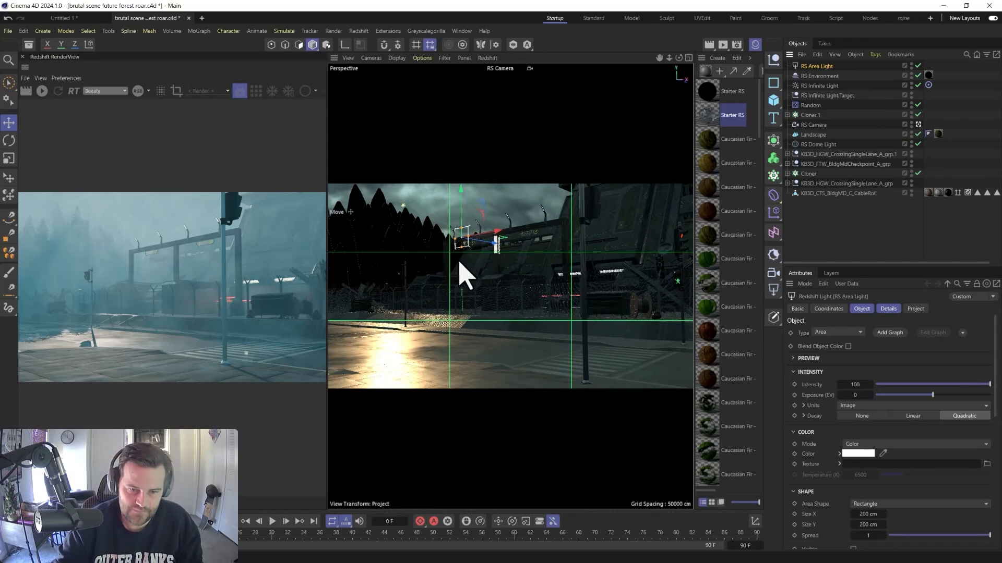
pyautogui.hotkey('ctrl', 'alt', 'c')
pyautogui.keyDown('alt'); pyautogui.moveTo(416, 260); pyautogui.dragTo(612, 273); pyautogui.keyUp('alt')
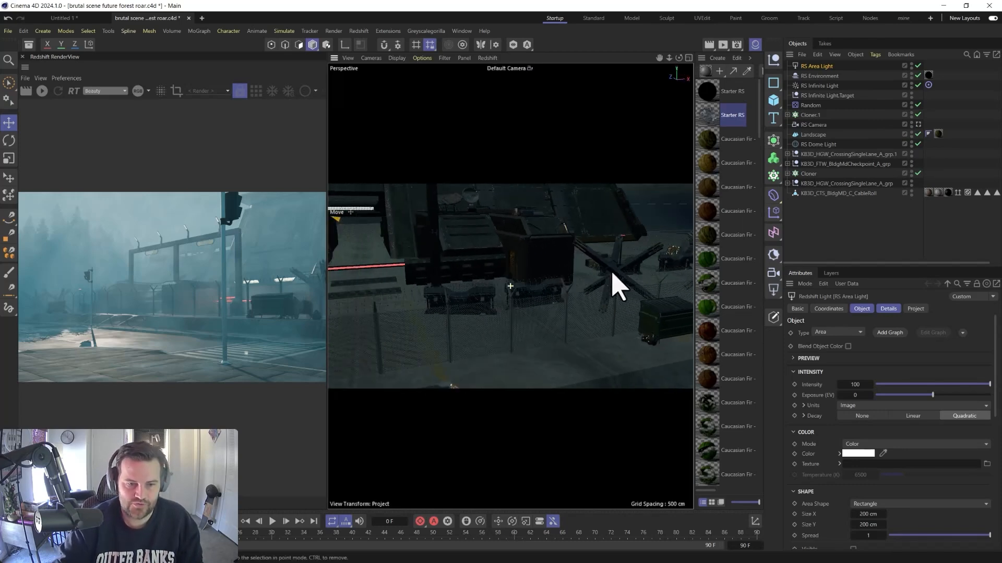
pyautogui.keyDown('alt'); pyautogui.moveTo(487, 280); pyautogui.dragTo(572, 279, button='middle'); pyautogui.keyUp('alt')
pyautogui.keyDown('alt'); pyautogui.moveTo(499, 250); pyautogui.dragTo(472, 335, button='middle'); pyautogui.keyUp('alt')
pyautogui.moveTo(539, 321); pyautogui.dragTo(564, 302)
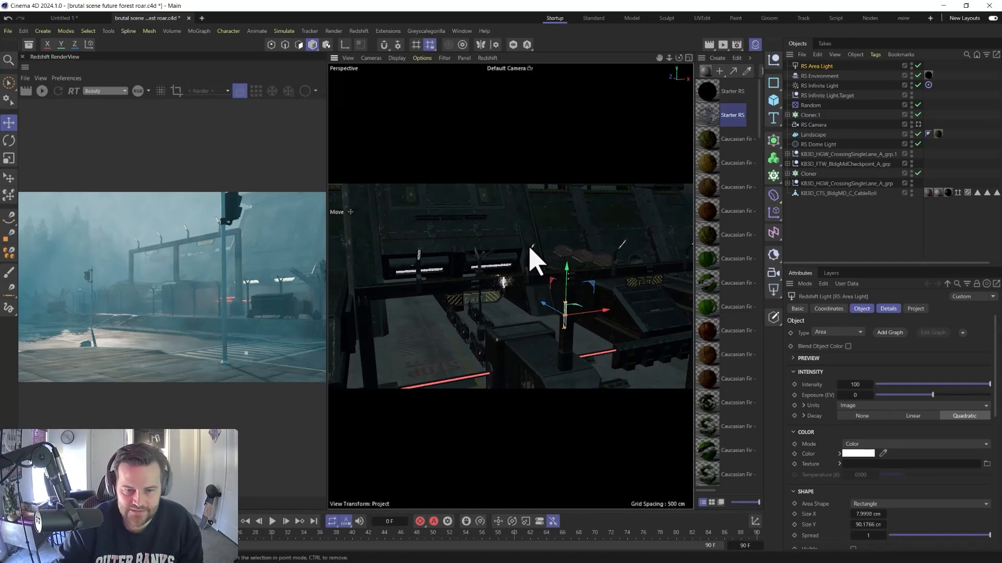
# Place the area light beside the slanted strip fixture on the building using the Place tool, and rotate it toward the strip's angle
pyautogui.scroll(4, 559, 286)
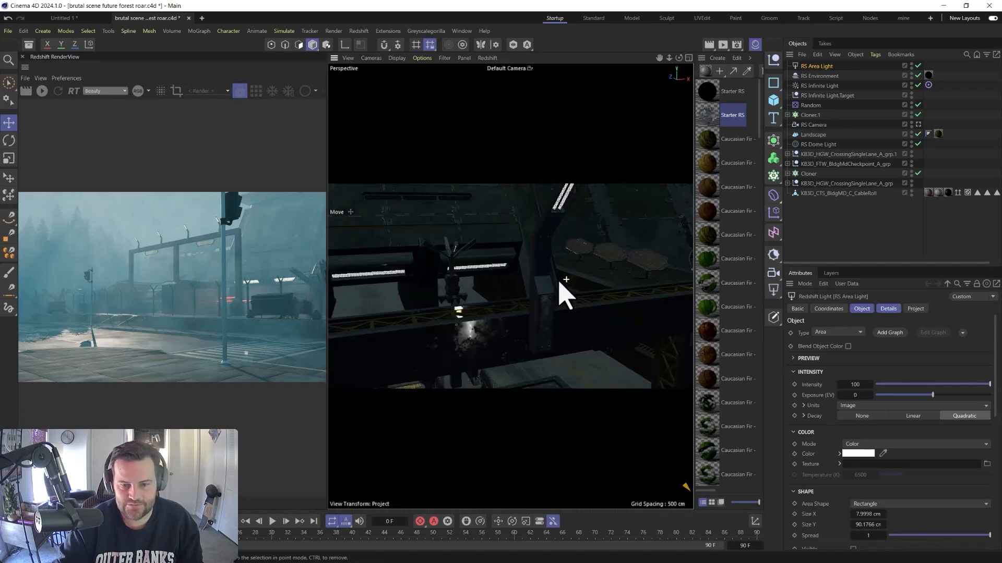
pyautogui.scroll(-2, 539, 269)
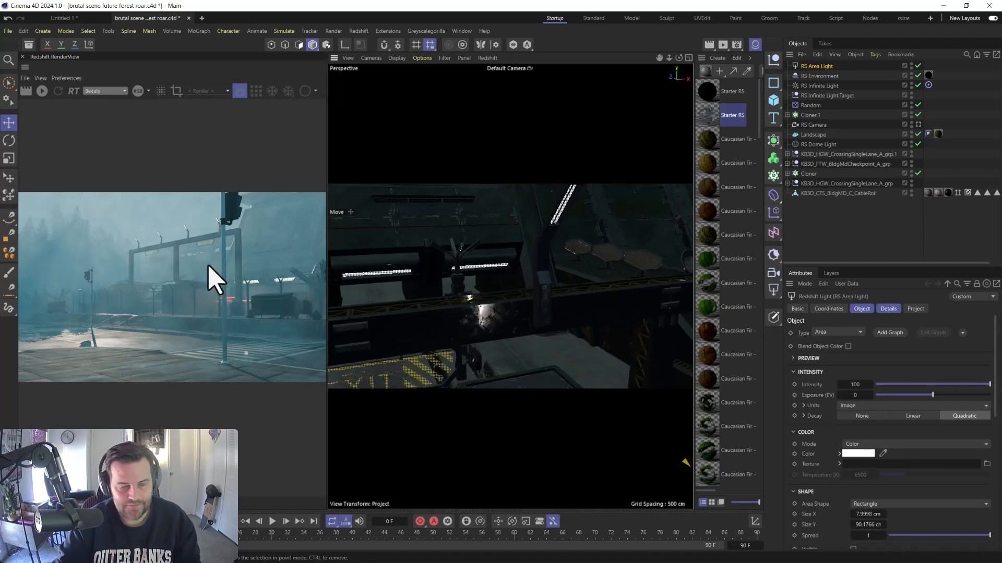
pyautogui.click(9, 178)
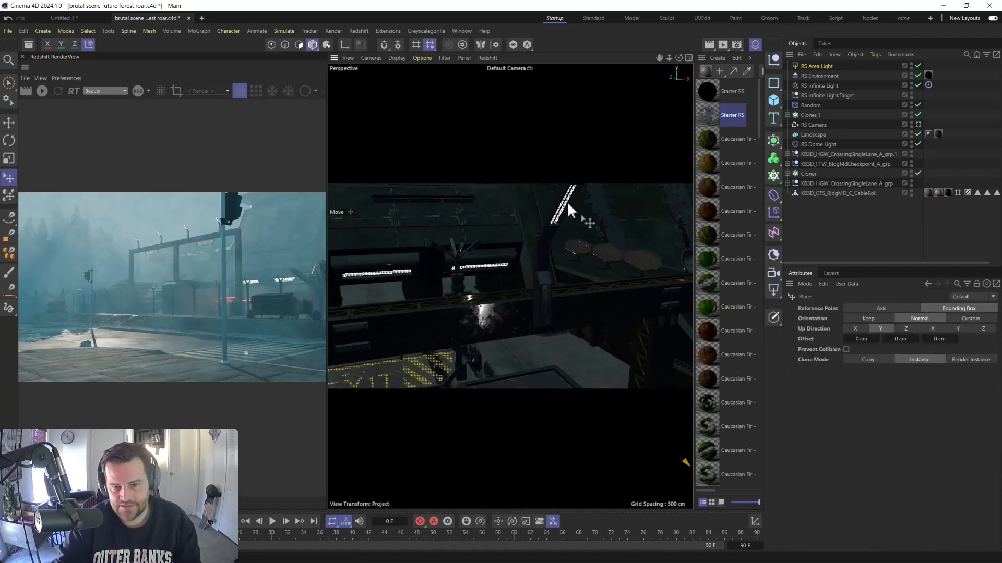
pyautogui.click(550, 237)
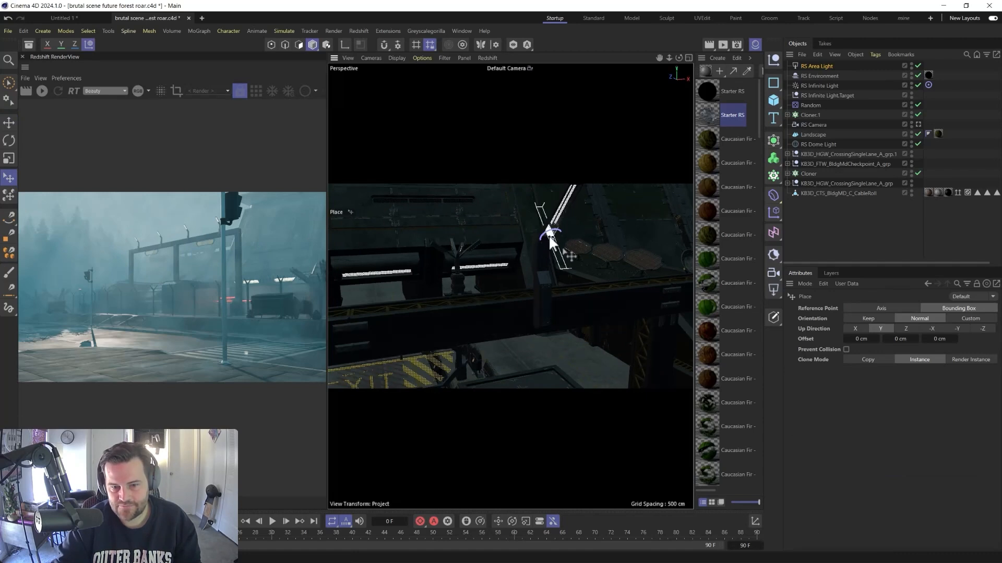
pyautogui.press('r')
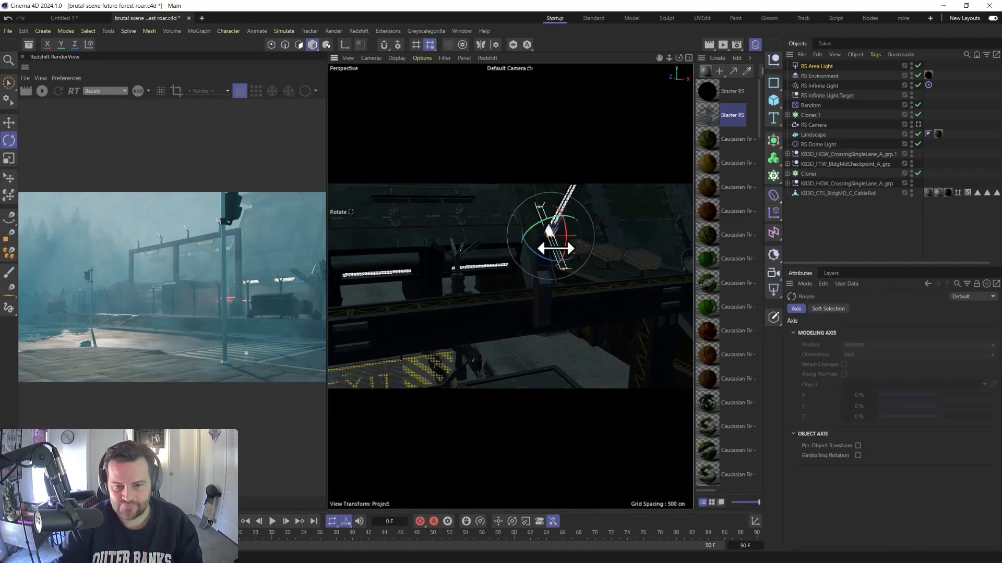
pyautogui.moveTo(569, 232)
pyautogui.mouseDown()
pyautogui.moveTo(567, 287)
pyautogui.moveTo(554, 222)
pyautogui.mouseUp()
# Align the area light with the slanted strip fixture and shorten its Y size to about 53 cm
pyautogui.press('e')
pyautogui.keyDown('alt'); pyautogui.moveTo(541, 261); pyautogui.dragTo(483, 255); pyautogui.keyUp('alt')
pyautogui.moveTo(579, 205); pyautogui.dragTo(574, 210)
pyautogui.moveTo(546, 268)
pyautogui.keyDown('alt'); pyautogui.mouseDown()
pyautogui.moveTo(564, 282)
pyautogui.moveTo(573, 260)
pyautogui.moveTo(553, 284)
pyautogui.mouseUp(); pyautogui.keyUp('alt')
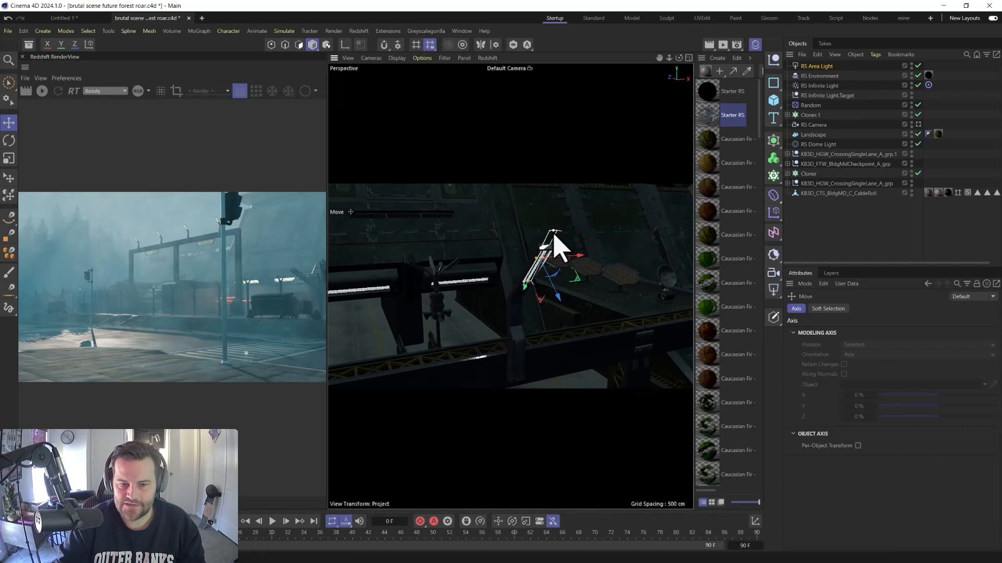
pyautogui.moveTo(554, 234); pyautogui.dragTo(516, 295)
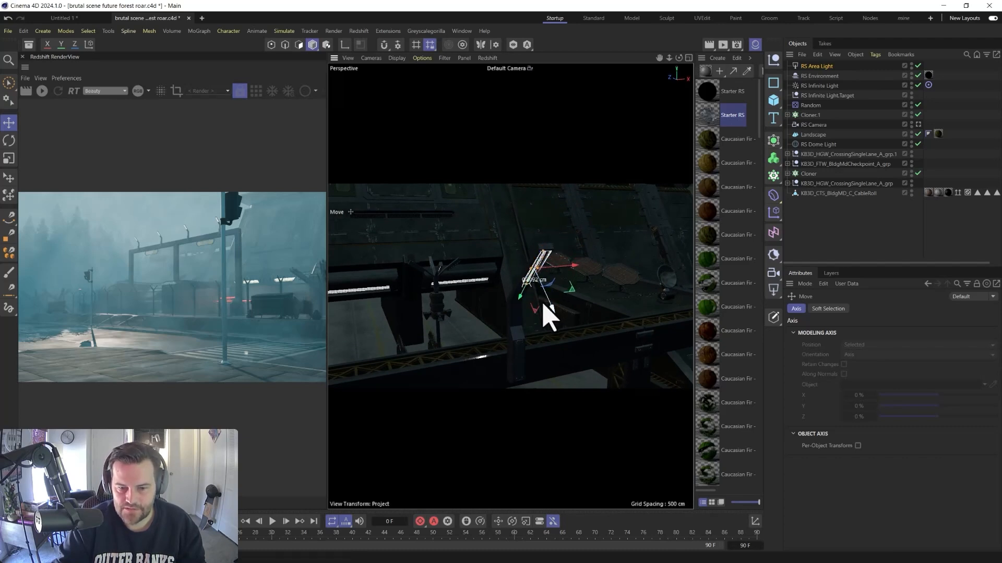
pyautogui.press('r')
pyautogui.moveTo(548, 263); pyautogui.dragTo(548, 264)
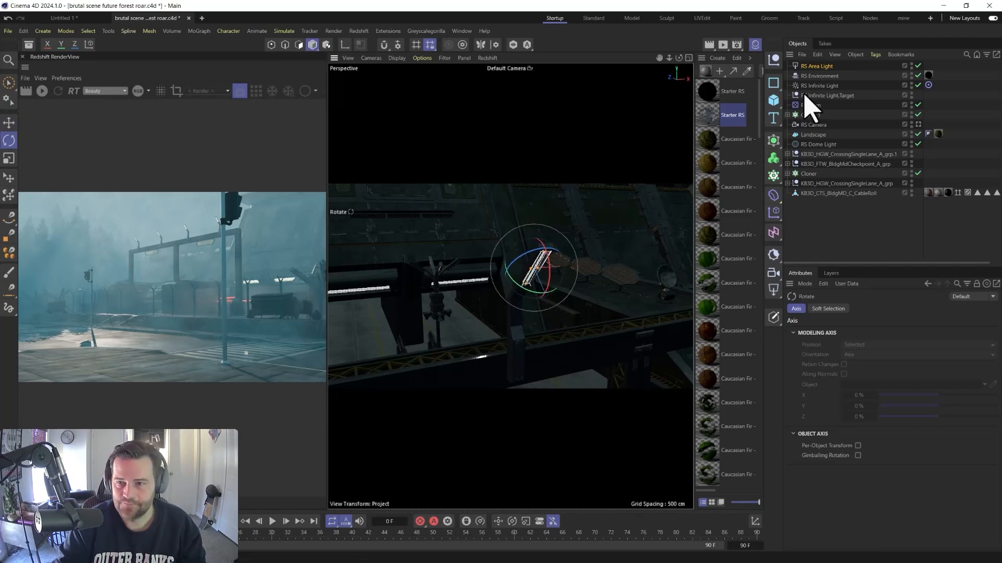
# Set the RS Area Light's intensity to 20
pyautogui.click(805, 67)
pyautogui.scroll(-4, 824, 474)
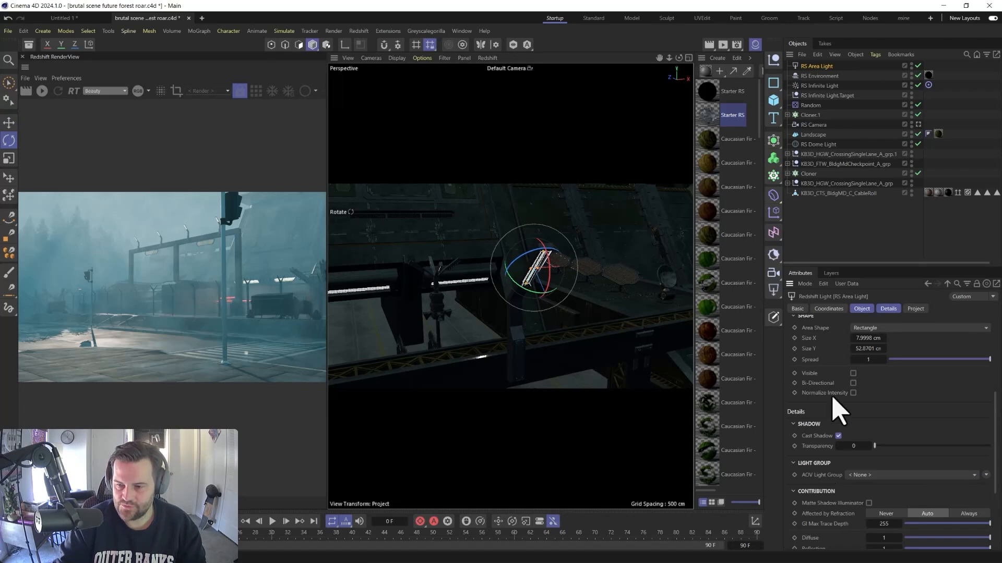
pyautogui.scroll(3, 847, 375)
pyautogui.write('20')
pyautogui.press('Return')
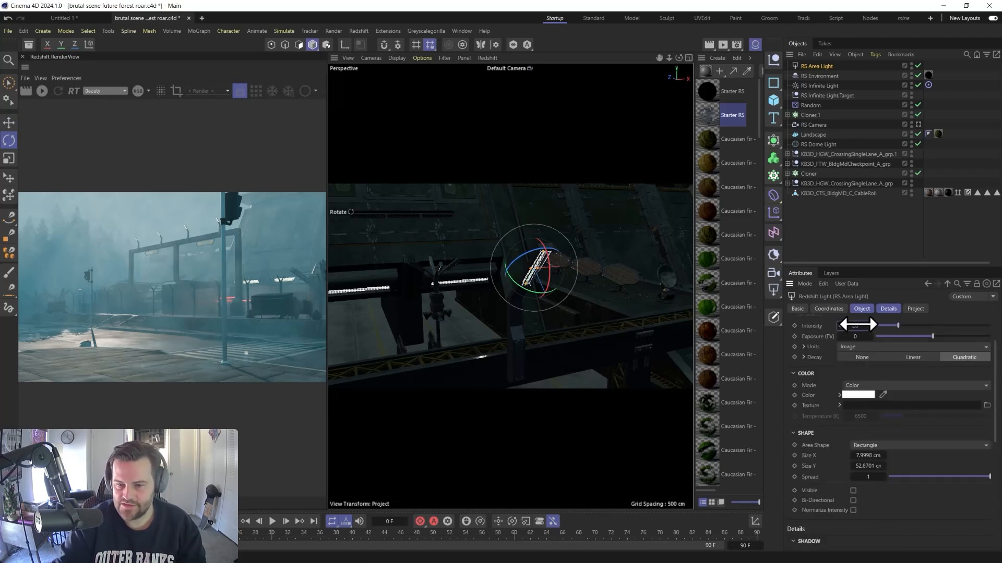
# Tint the area light a faint yellow, RGB 255, 255, 236, and reduce its spread to about 0.47
pyautogui.click(860, 395)
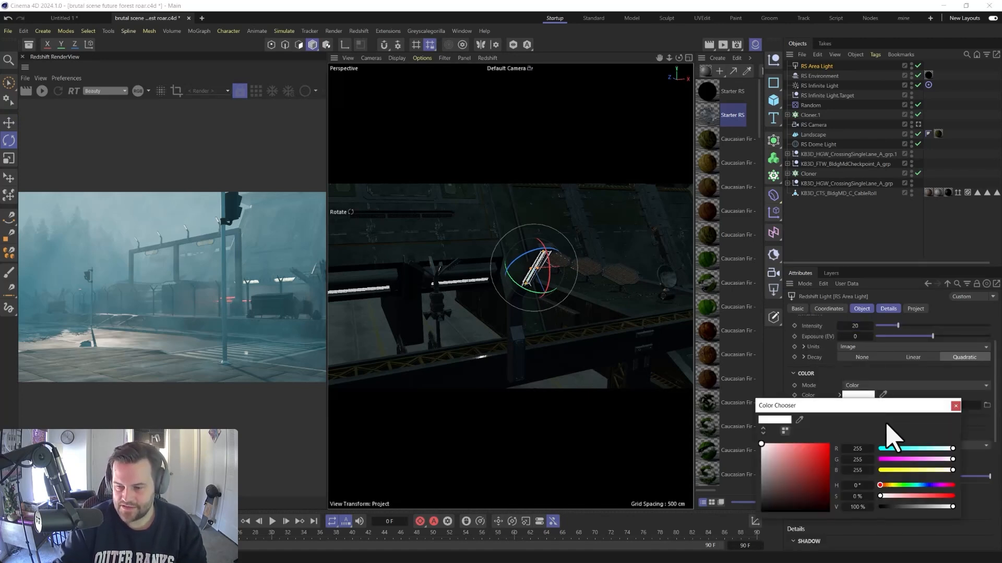
pyautogui.click(948, 470)
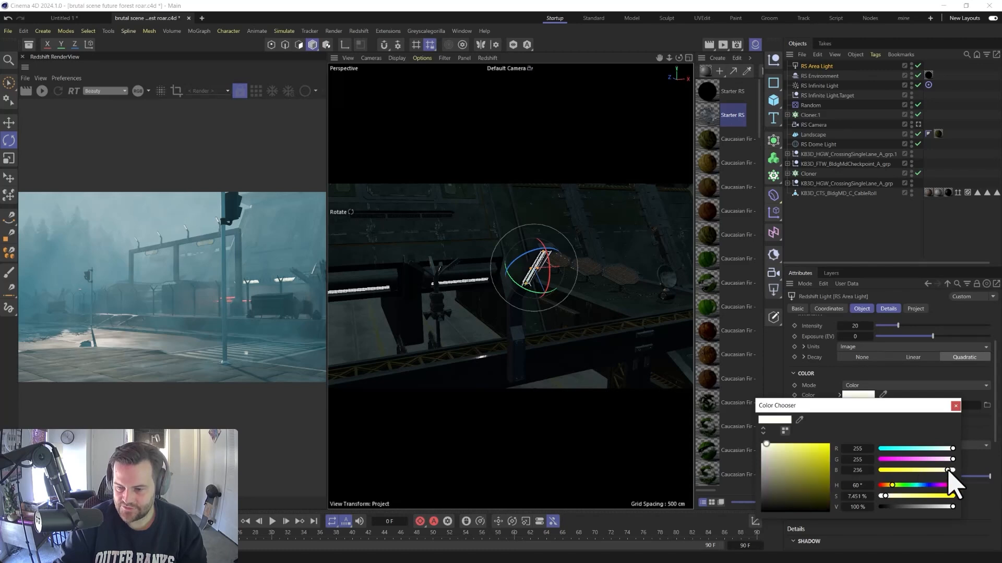
pyautogui.click(955, 405)
pyautogui.scroll(-2, 808, 426)
pyautogui.scroll(-4, 818, 438)
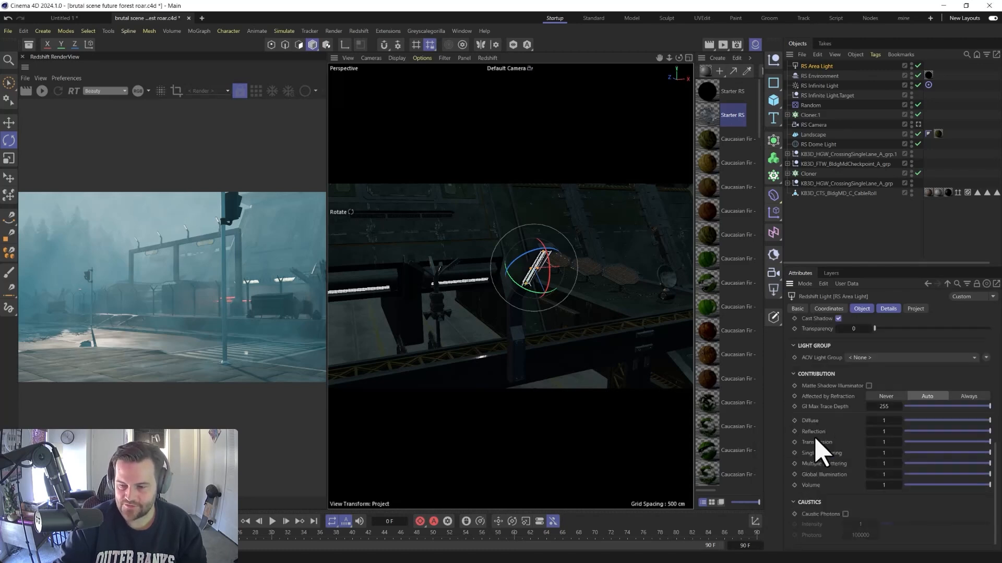
pyautogui.scroll(6, 849, 409)
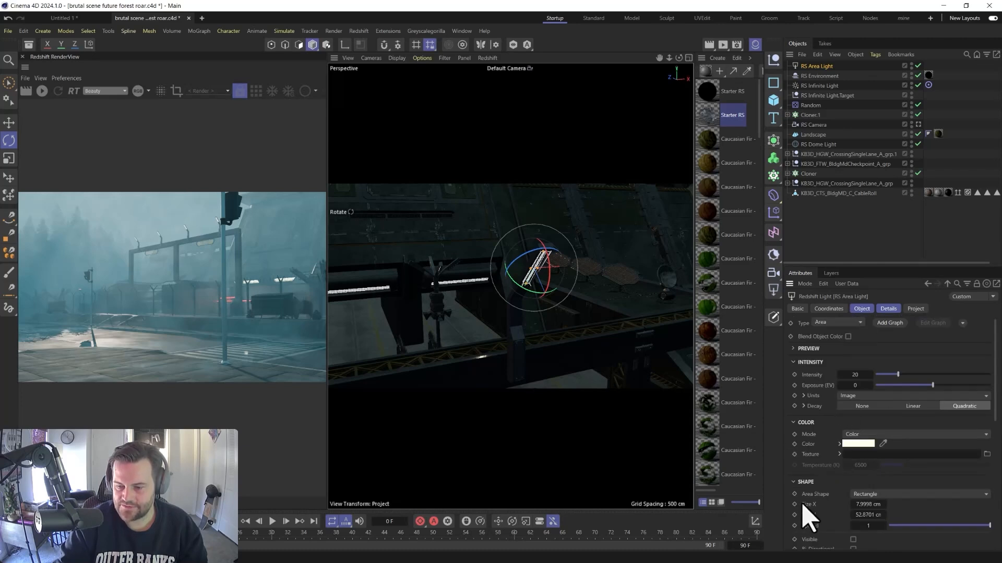
pyautogui.moveTo(987, 527); pyautogui.dragTo(937, 544)
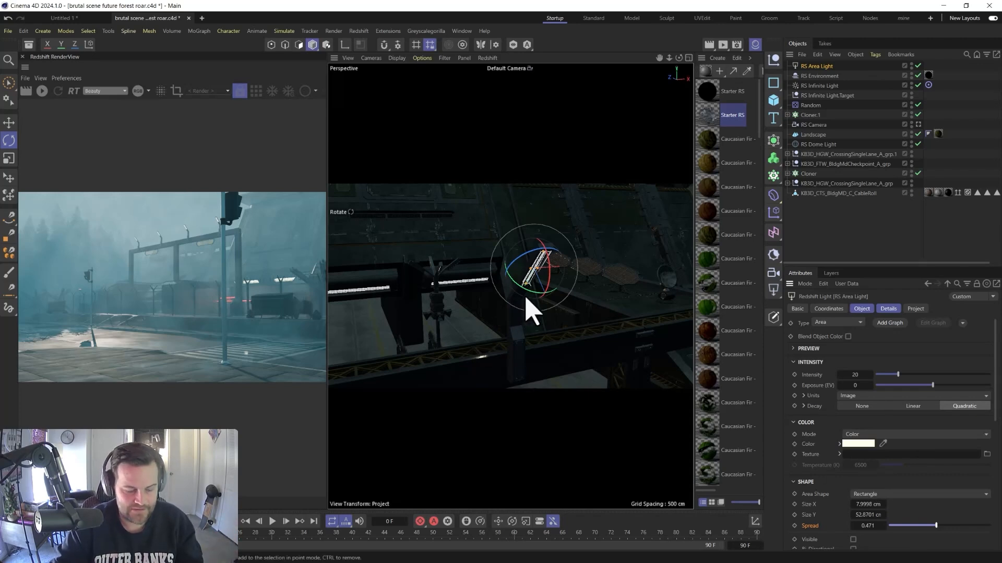
# Duplicate the area light three times, spacing the copies across the building's other slanted strip fixtures
pyautogui.press('e')
pyautogui.keyDown('alt'); pyautogui.moveTo(530, 310); pyautogui.dragTo(474, 353); pyautogui.keyUp('alt')
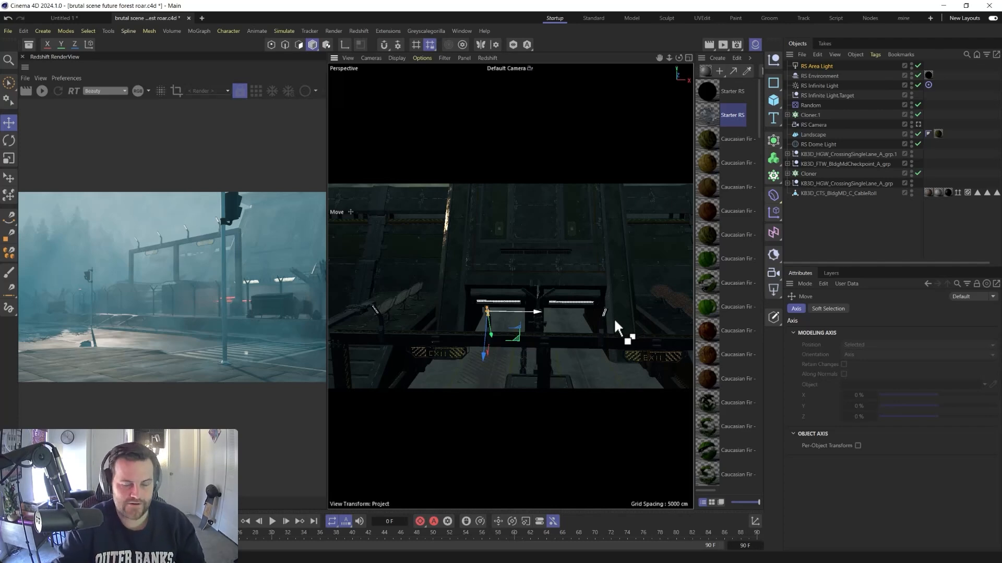
pyautogui.keyDown('ctrl'); pyautogui.moveTo(530, 321); pyautogui.dragTo(643, 318); pyautogui.keyUp('ctrl')
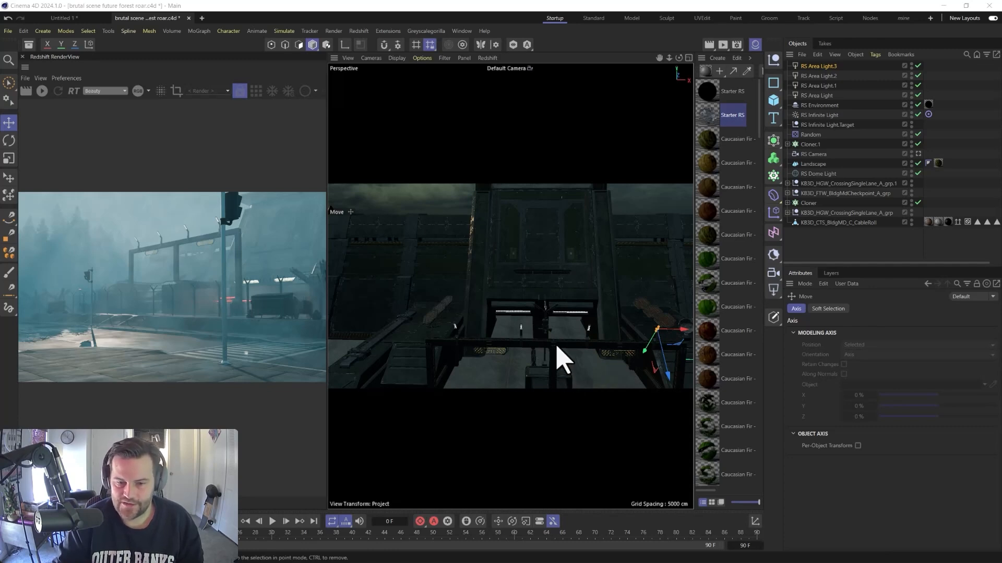
pyautogui.keyDown('alt'); pyautogui.moveTo(556, 344); pyautogui.dragTo(534, 338); pyautogui.keyUp('alt')
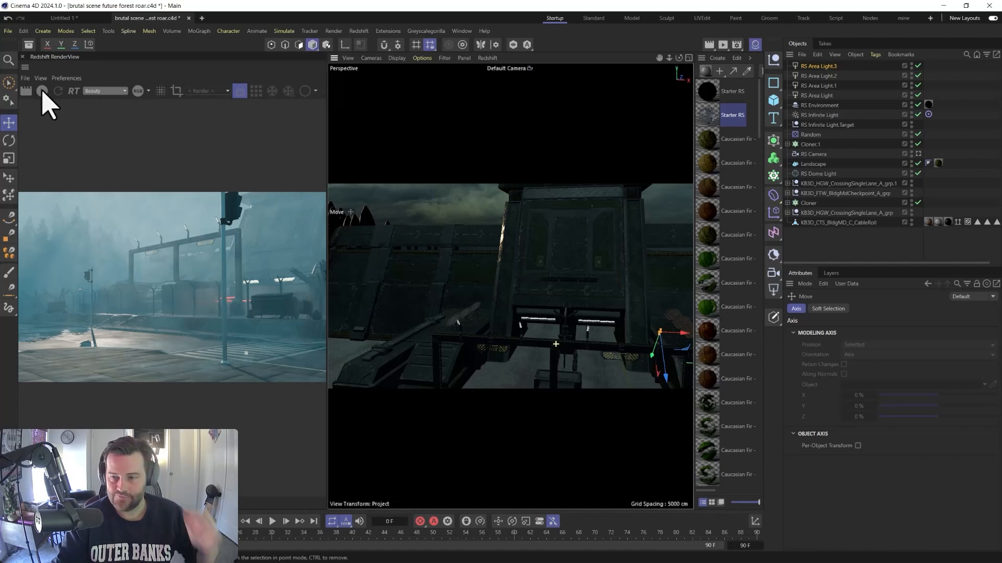
# Return the viewport to RS Camera, select all four area lights, and set their intensity to 150 and spread to about 0.18
pyautogui.click(918, 154)
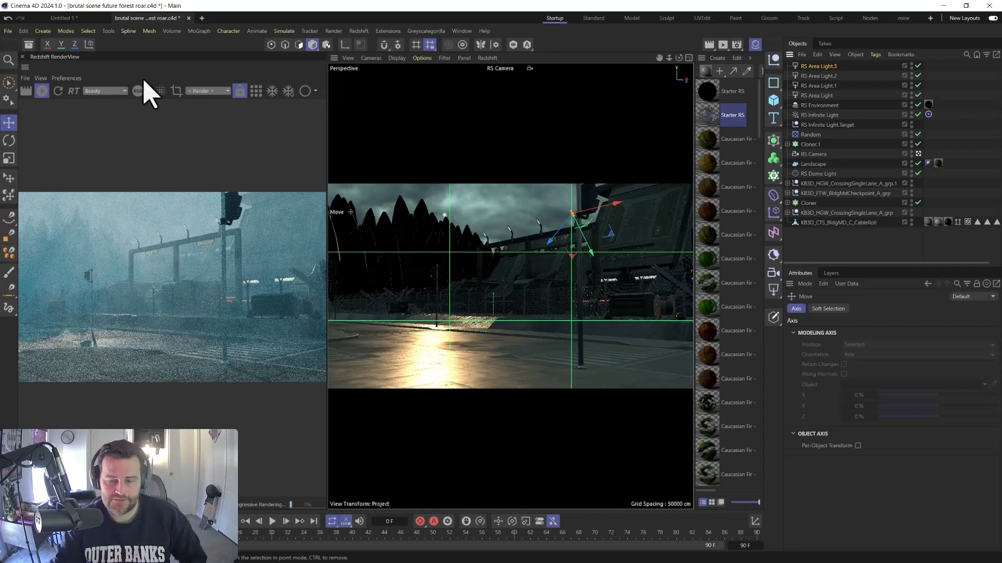
pyautogui.click(827, 96)
pyautogui.keyDown('shift'); pyautogui.click(818, 67); pyautogui.keyUp('shift')
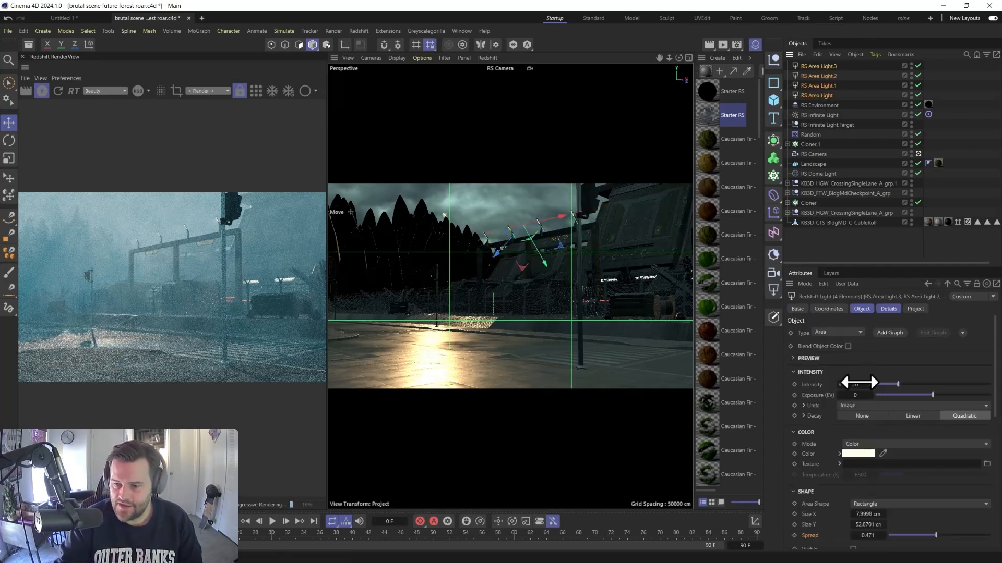
pyautogui.moveTo(857, 384); pyautogui.dragTo(858, 384)
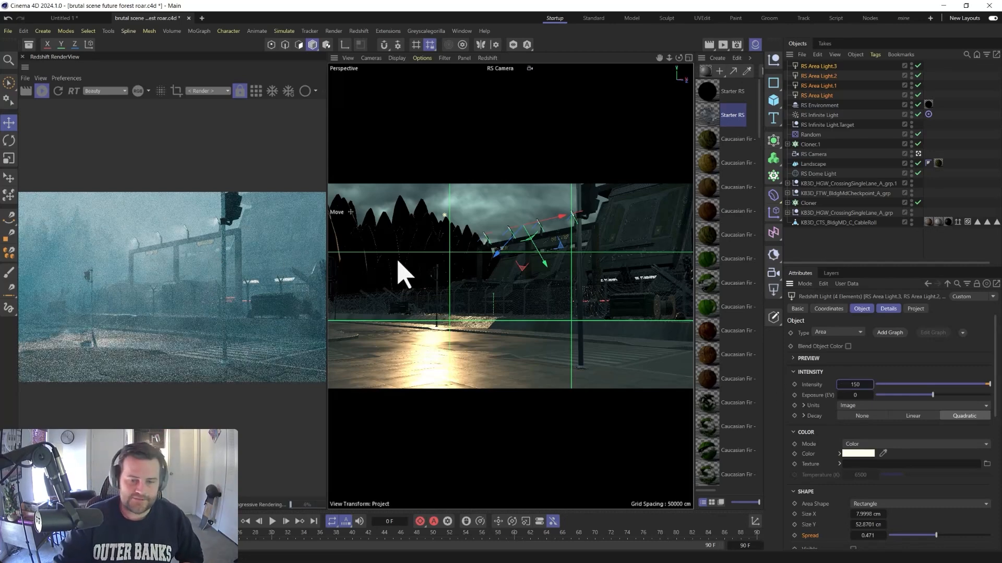
pyautogui.moveTo(501, 249); pyautogui.dragTo(502, 253)
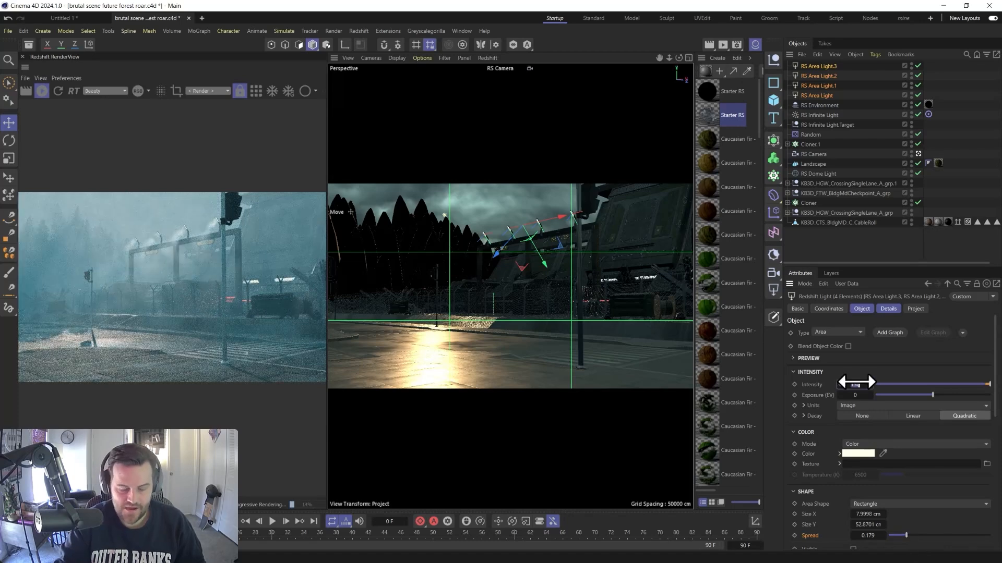
# Try intensity 50 on the four area lights, raise it to 300, and widen their spread to about 0.33
pyautogui.write('50')
pyautogui.press('Return')
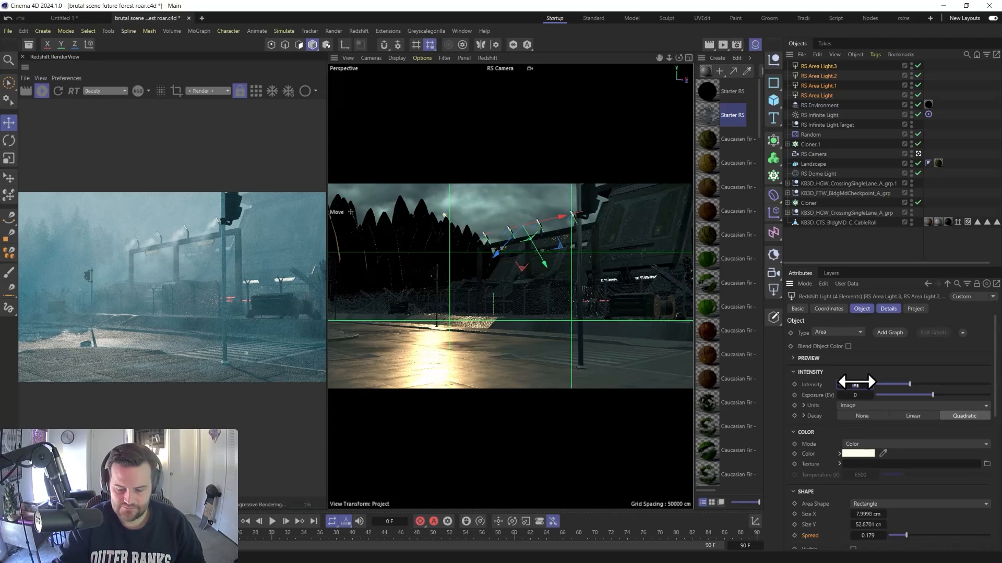
pyautogui.write('300')
pyautogui.press('Return')
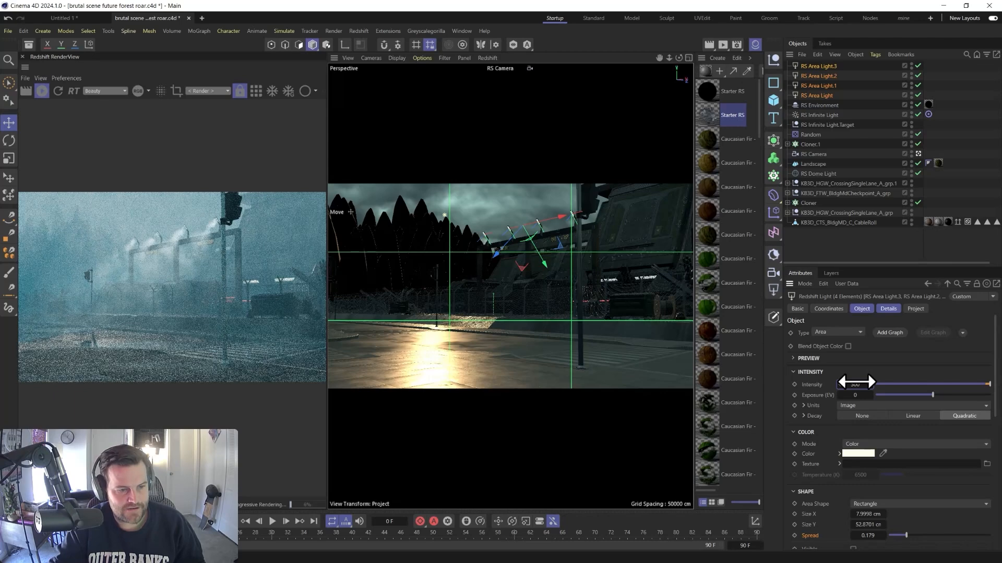
pyautogui.moveTo(910, 536); pyautogui.dragTo(922, 536)
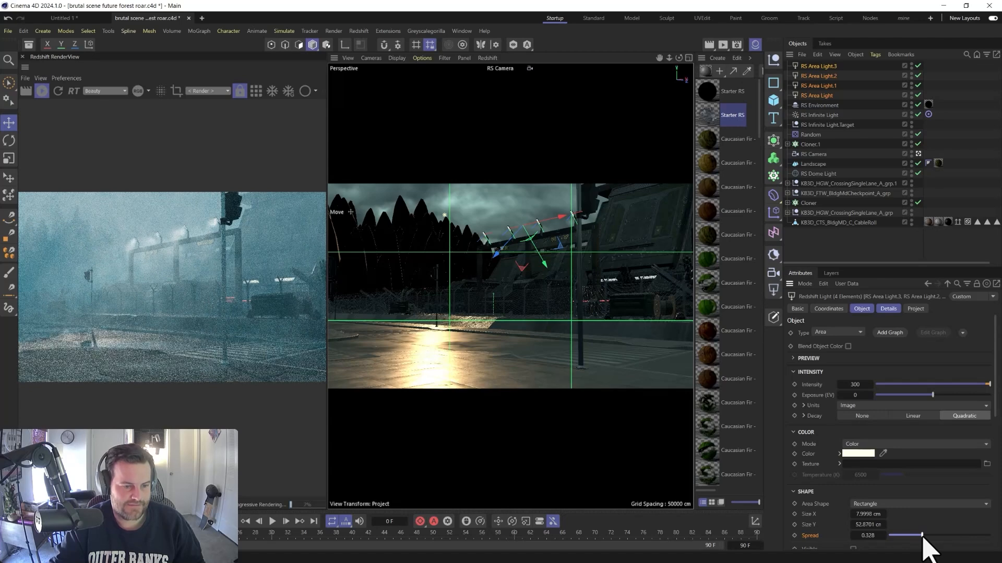
# Change the four area lights' color to a warm peach, RGB 255, 214, 170, and stop the live render
pyautogui.click(861, 451)
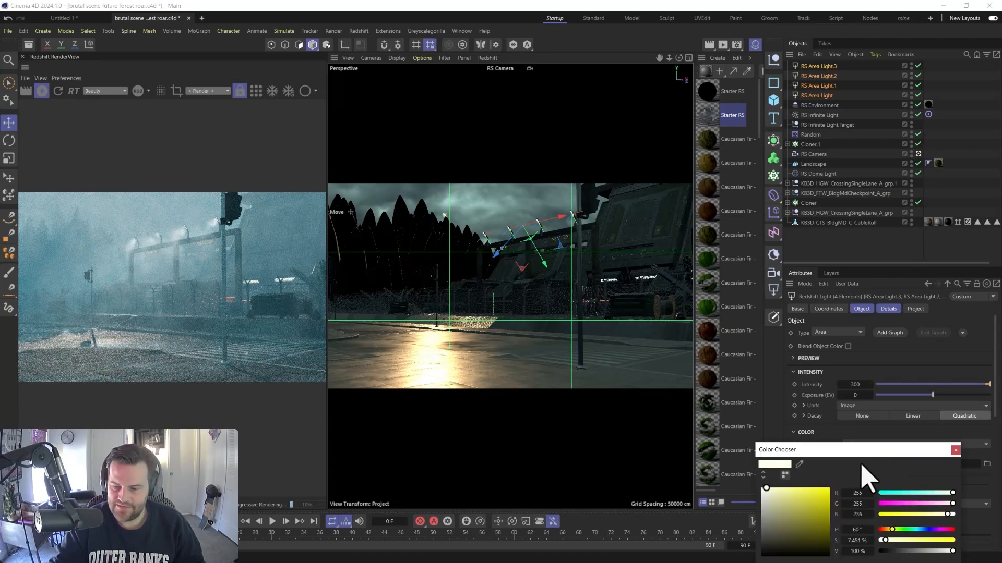
pyautogui.click(928, 493)
pyautogui.click(955, 450)
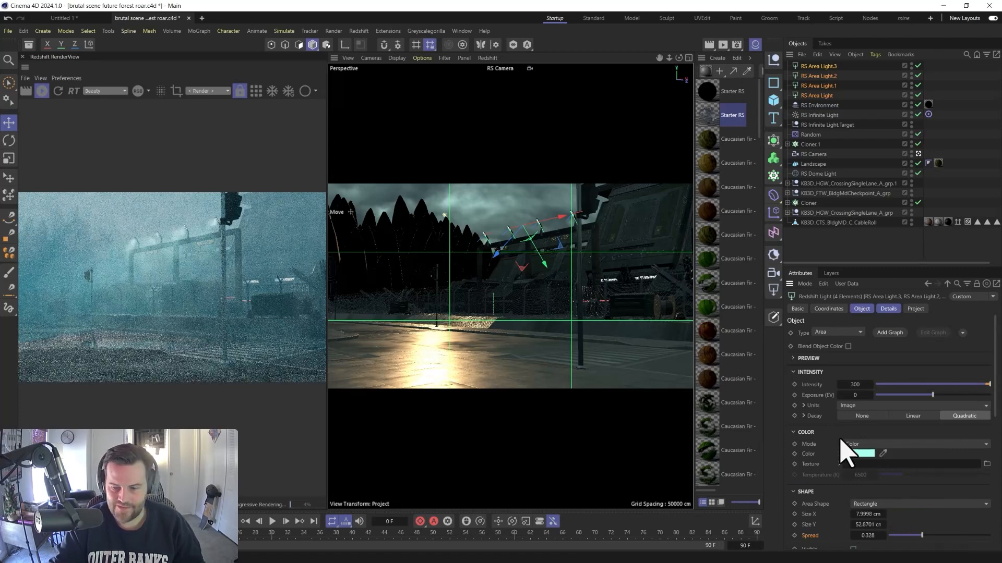
pyautogui.click(857, 455)
pyautogui.click(887, 529)
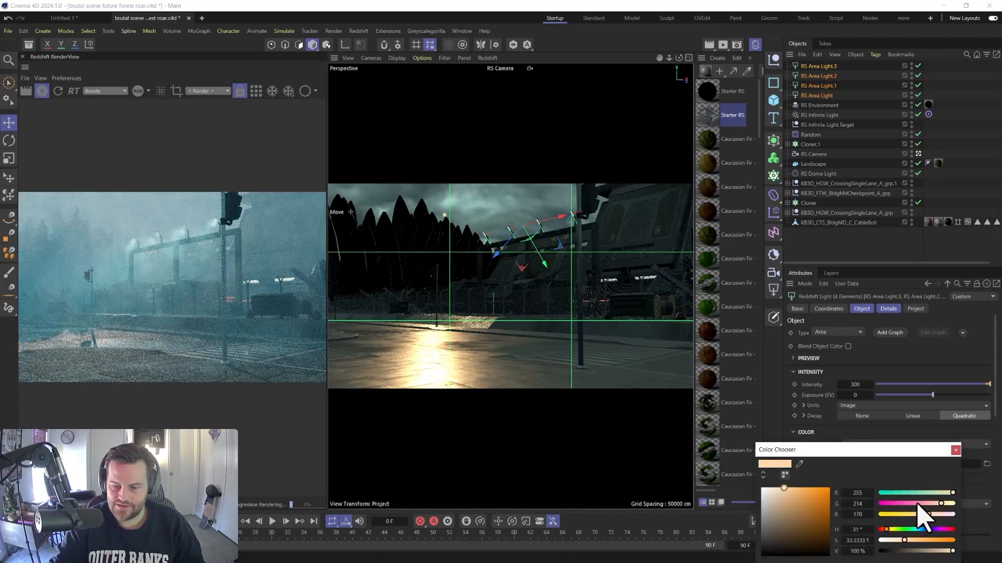
pyautogui.click(955, 451)
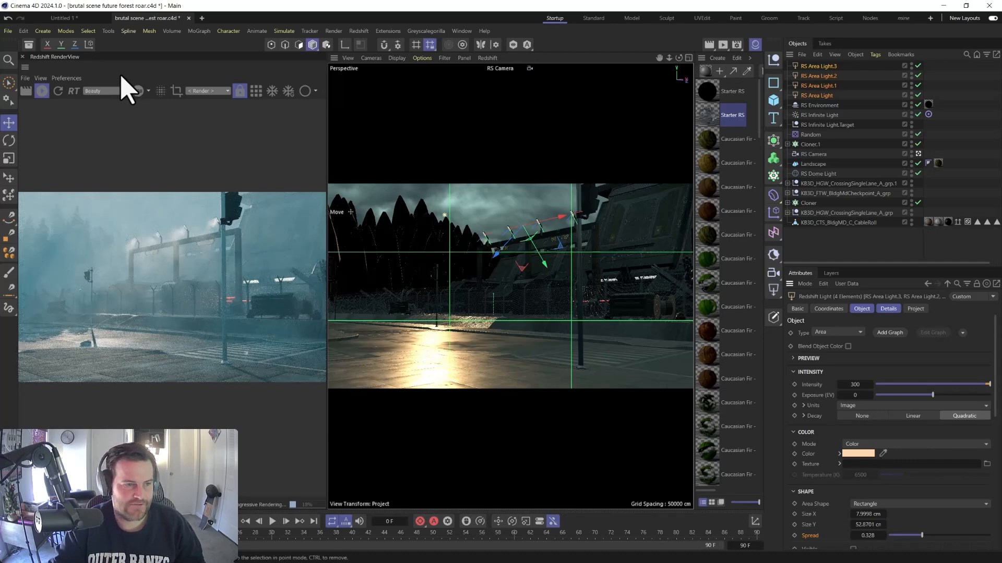
pyautogui.click(42, 91)
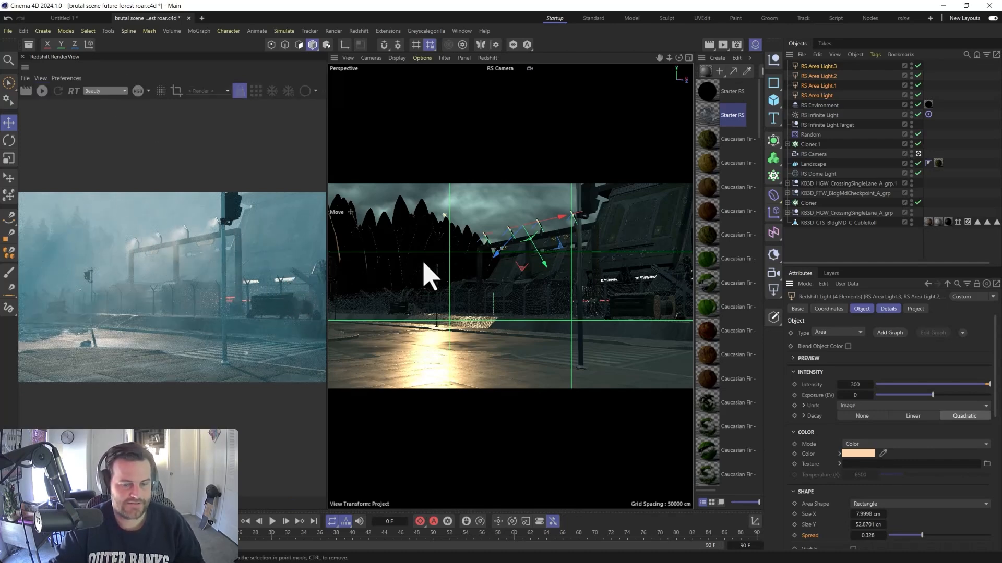
# From the default camera, duplicate RS Area Light.3 and position the copy on a horizontal strip fixture using the Place tool
pyautogui.click(918, 155)
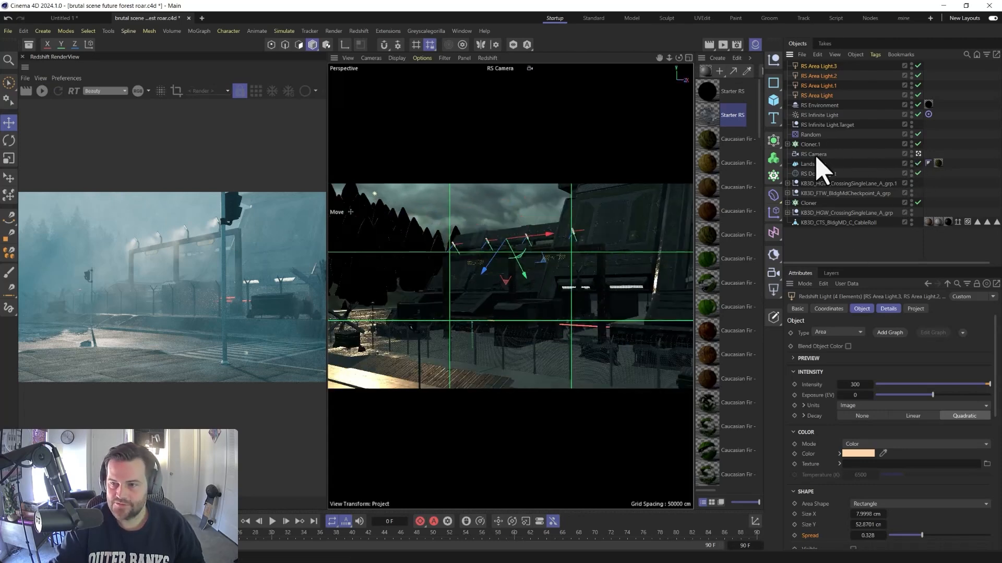
pyautogui.click(816, 67)
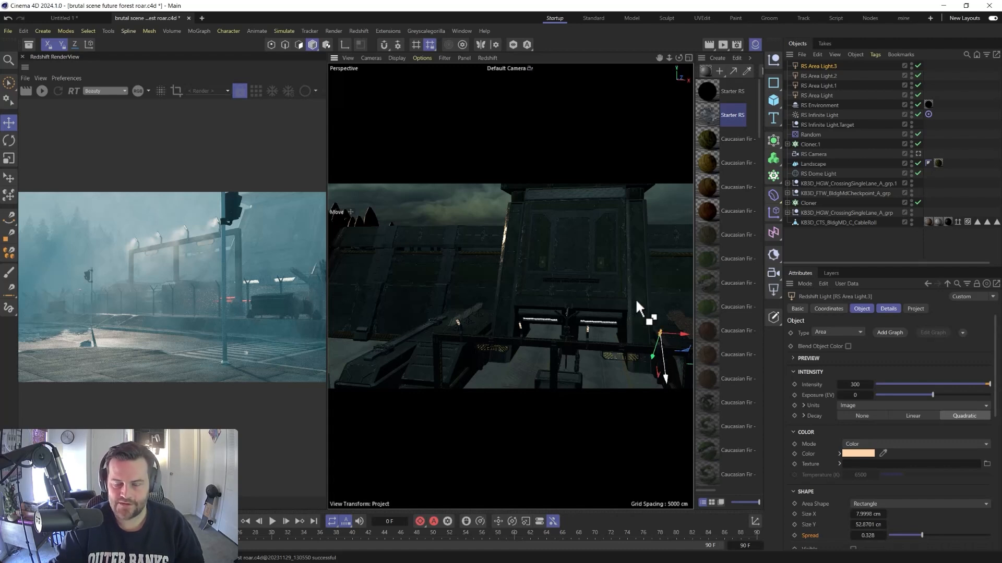
pyautogui.hotkey('ctrl', 'v')
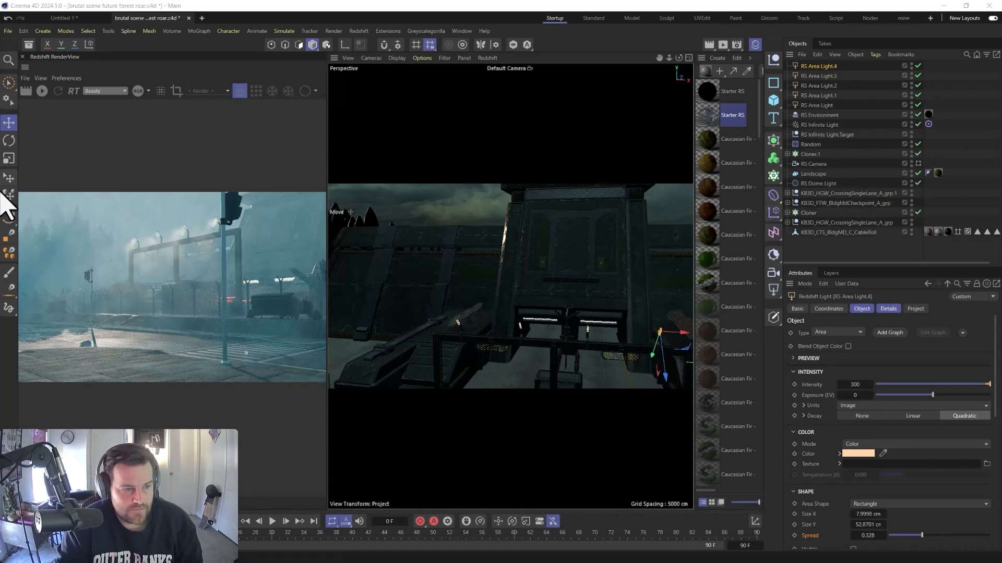
pyautogui.click(5, 179)
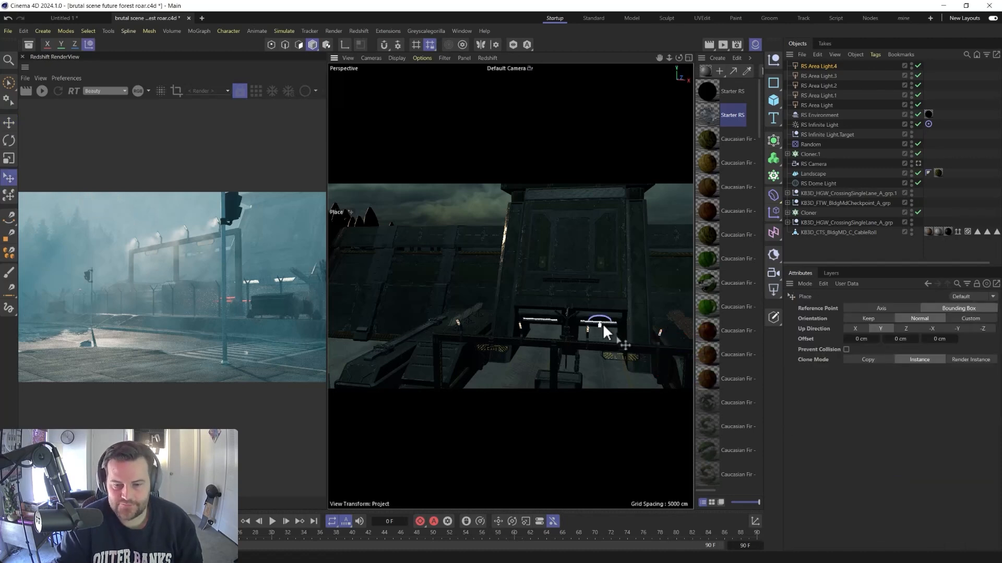
# Fit the placed light to the horizontal strip fixture at about 426 cm wide and rotate it to match the strip's orientation
pyautogui.click(8, 124)
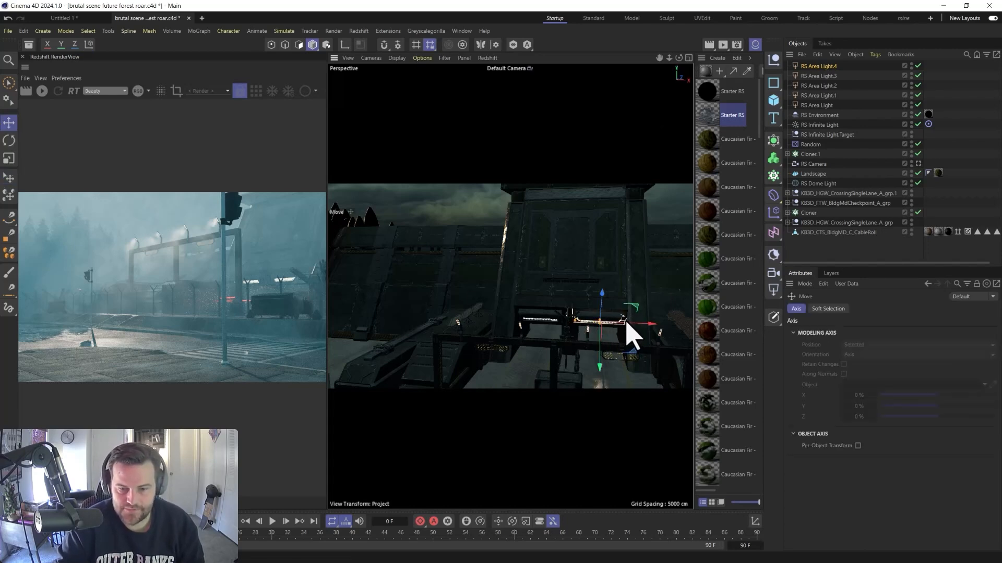
pyautogui.scroll(2, 621, 334)
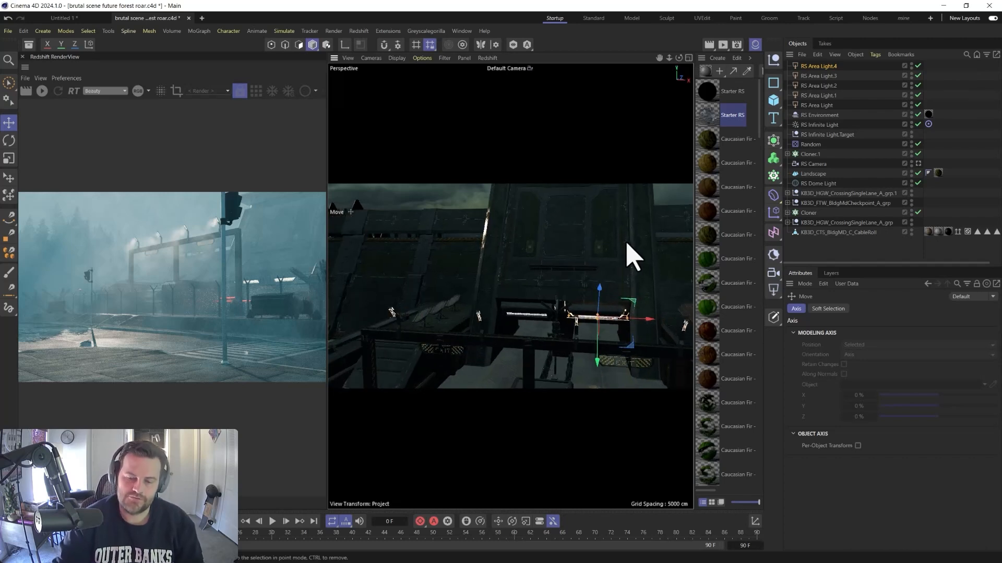
pyautogui.scroll(5, 619, 331)
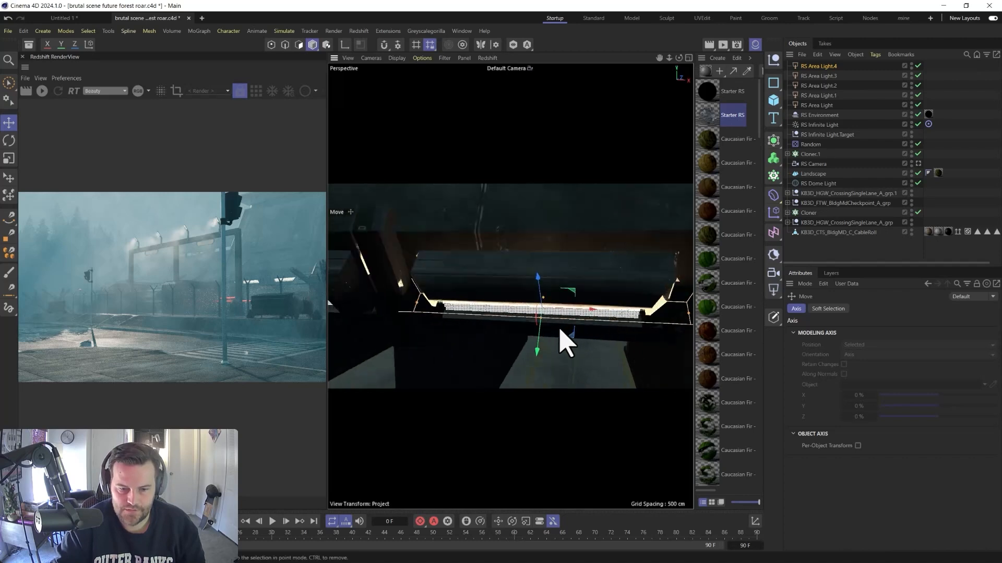
pyautogui.scroll(-2, 564, 343)
pyautogui.press('r')
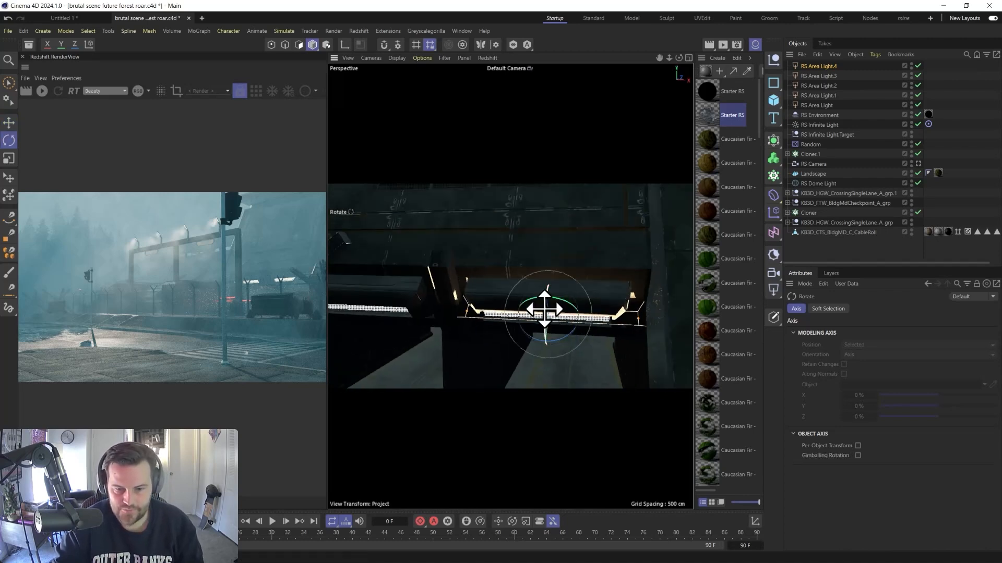
pyautogui.moveTo(544, 309); pyautogui.dragTo(572, 431)
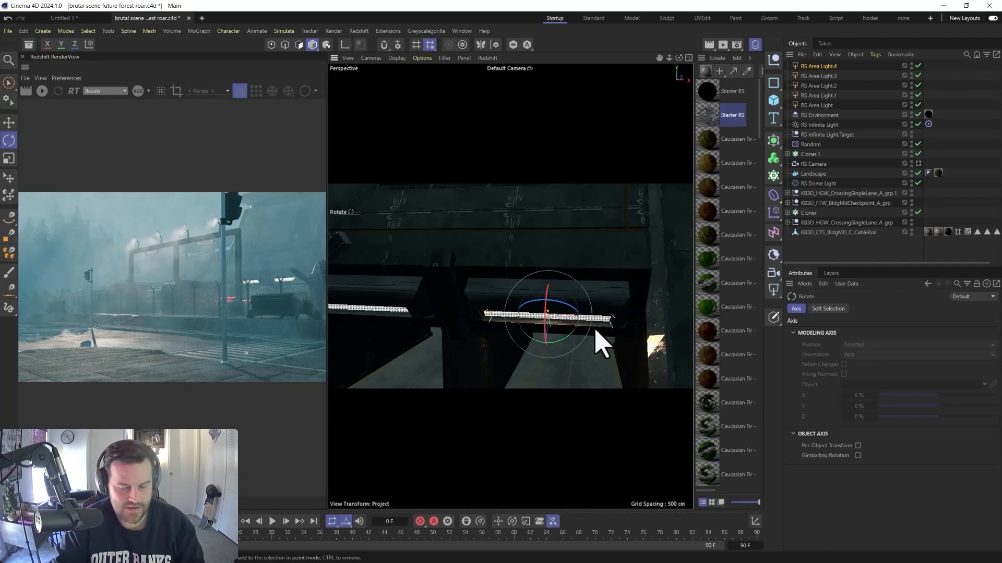
# Duplicate the fitted area light onto the neighbouring horizontal strip fixture
pyautogui.press('e')
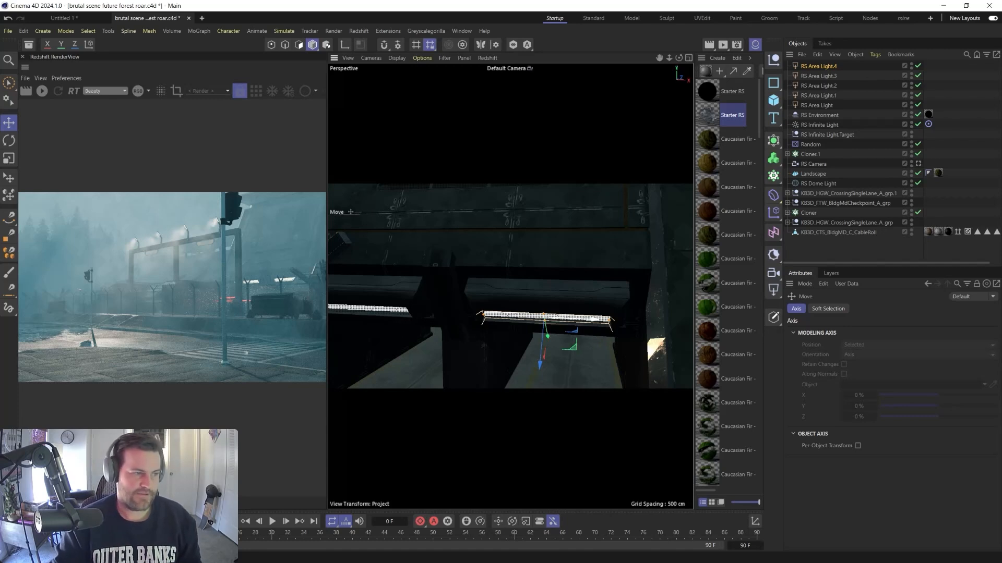
pyautogui.keyDown('ctrl'); pyautogui.moveTo(594, 318); pyautogui.dragTo(386, 326); pyautogui.keyUp('ctrl')
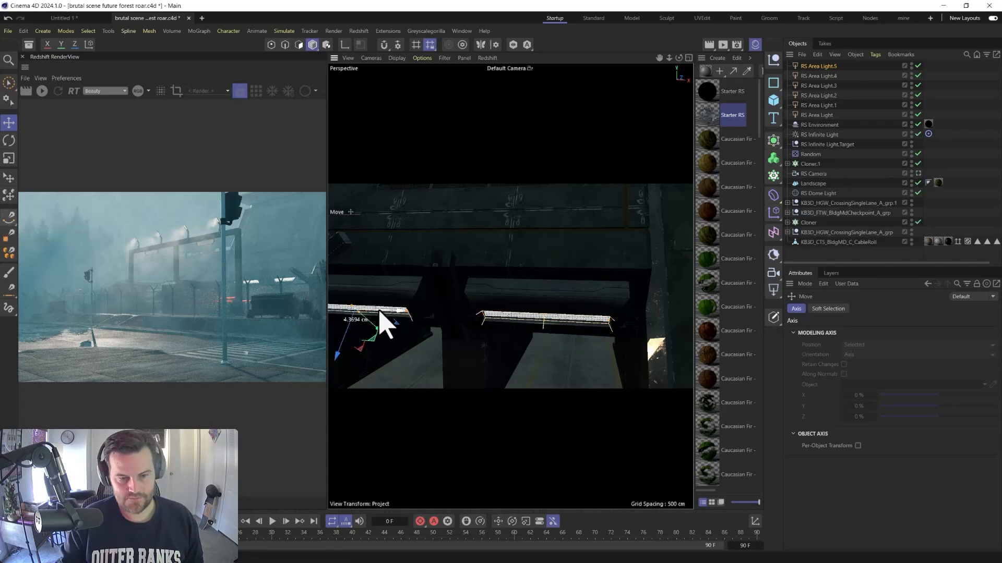
pyautogui.keyDown('alt'); pyautogui.moveTo(407, 336); pyautogui.dragTo(550, 328, button='middle'); pyautogui.keyUp('alt')
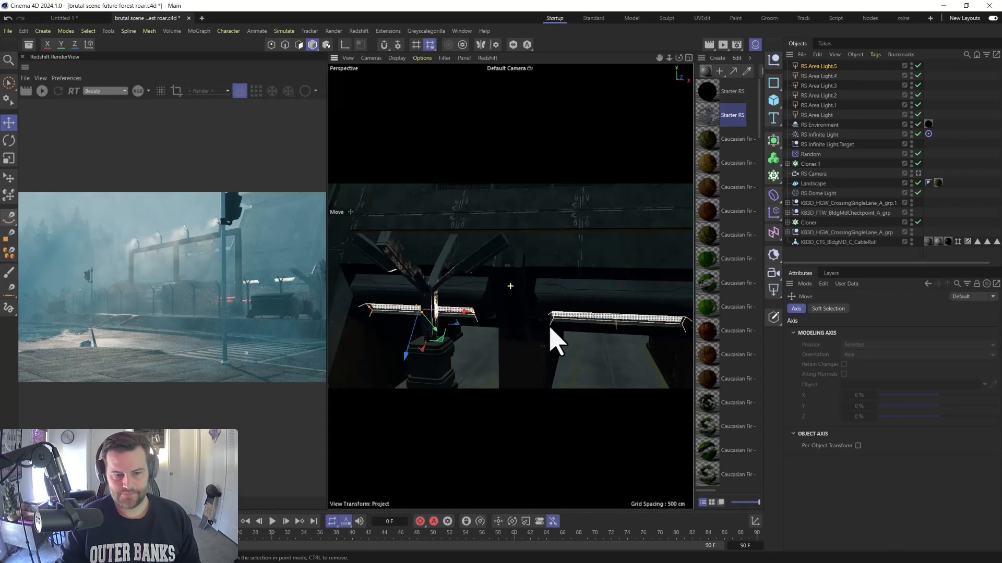
# Return to the RS Camera view, select RS Area Light.4 and RS Area Light.5, and raise their spread to about 0.74
pyautogui.click(917, 175)
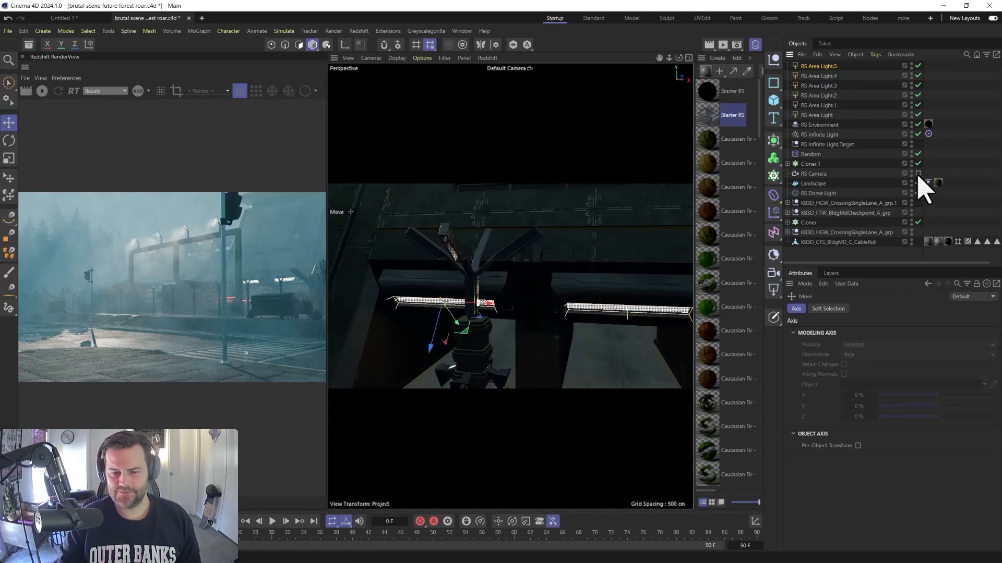
pyautogui.click(815, 77)
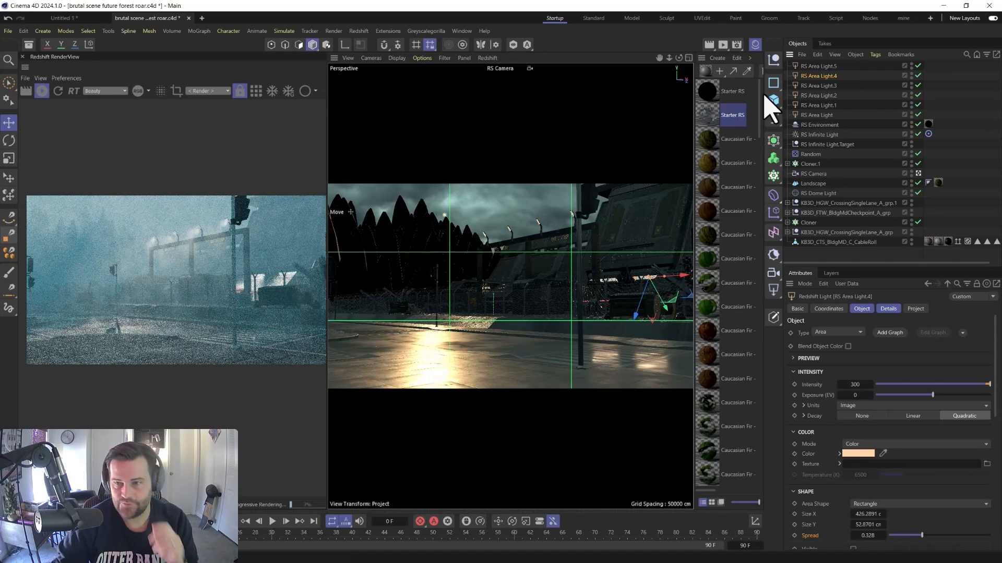
pyautogui.keyDown('ctrl'); pyautogui.click(817, 66); pyautogui.keyUp('ctrl')
pyautogui.click(963, 535)
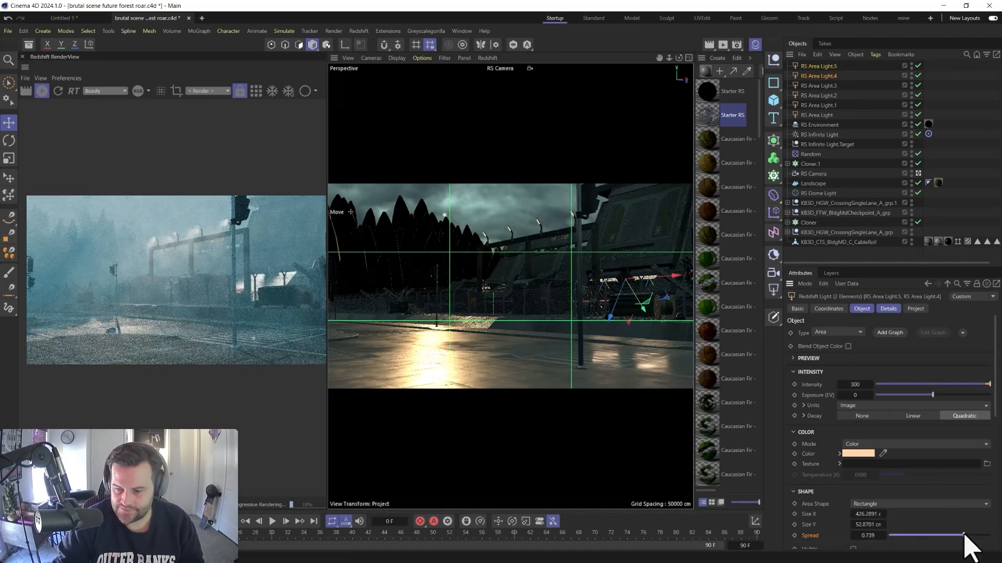
# Set the two selected area lights to a warm yellow (R 255, G 214, B 75) with an intensity of 80
pyautogui.doubleClick(855, 384)
pyautogui.write('150')
pyautogui.press('Return')
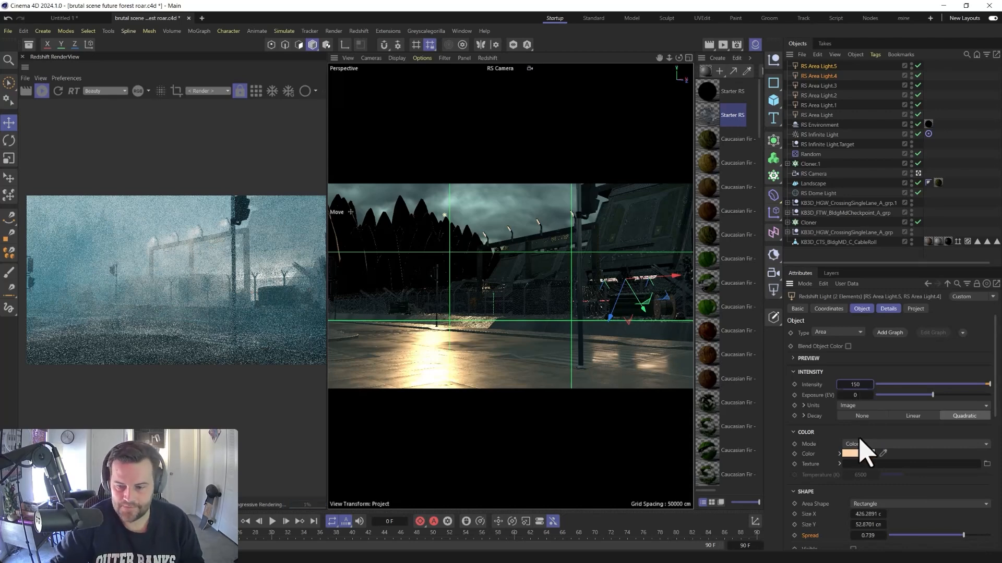
pyautogui.click(865, 455)
pyautogui.click(902, 515)
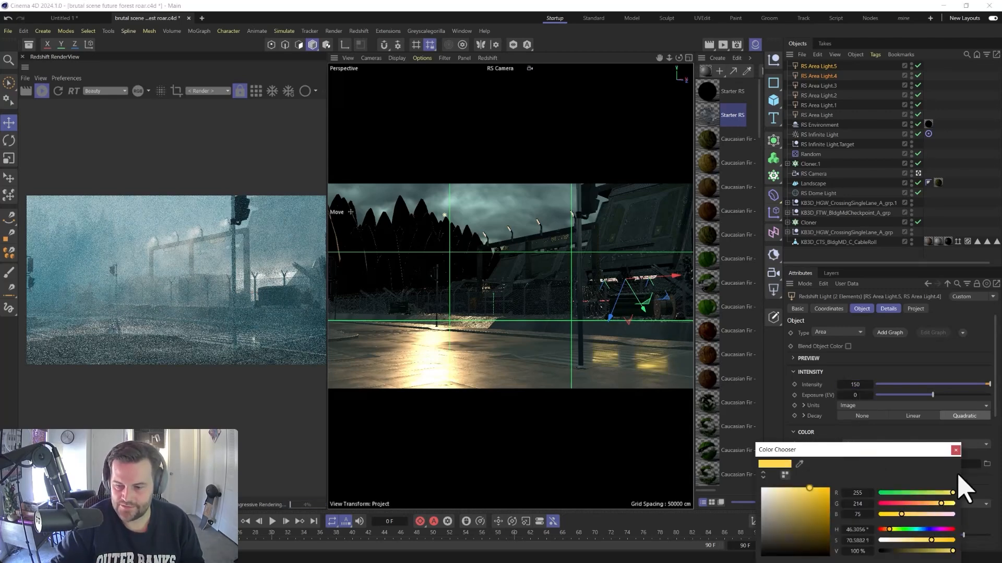
pyautogui.click(956, 450)
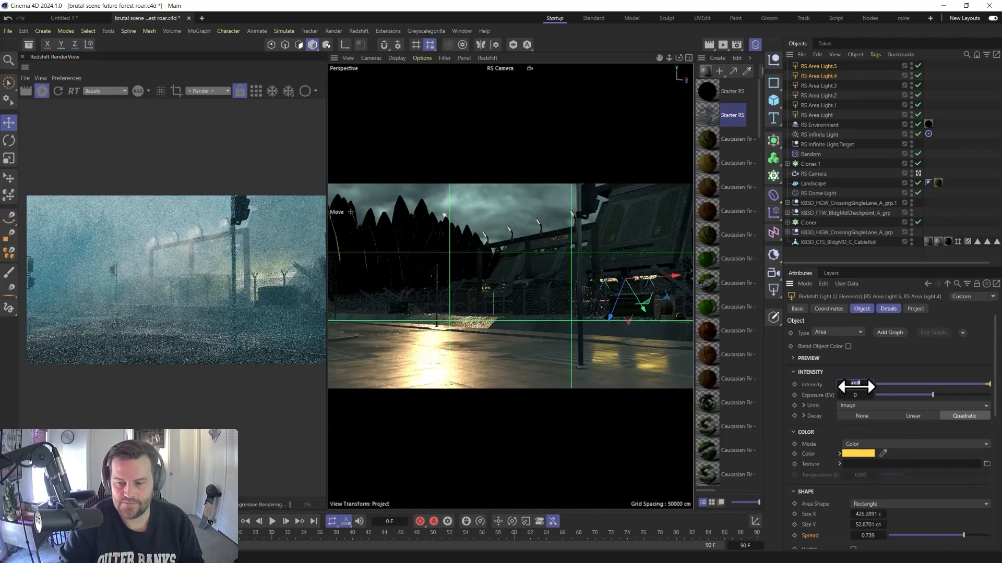
pyautogui.write('80')
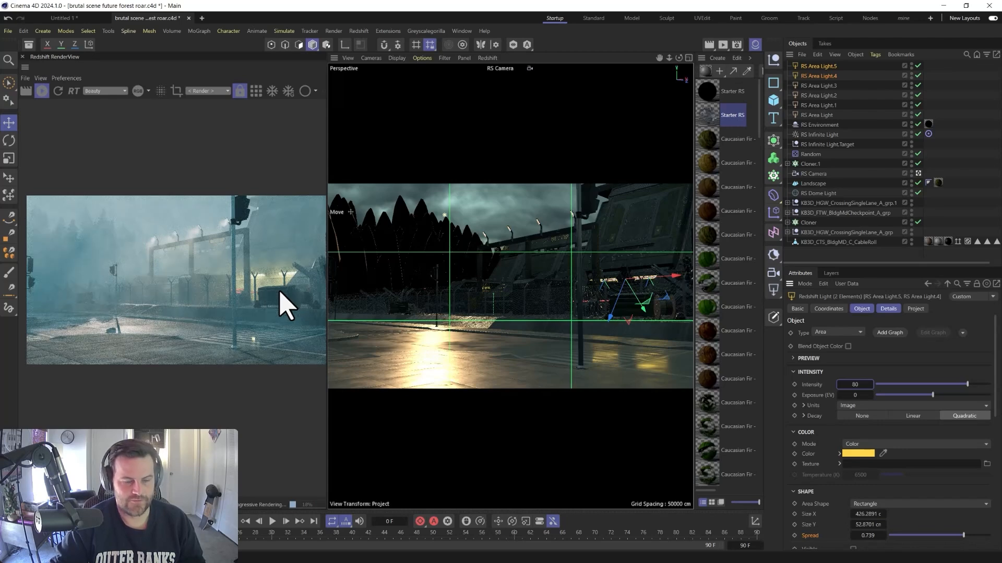
# Lower the RS Dome Light's intensity to 0 and the RS Infinite Light's intensity to about 1.14
pyautogui.click(820, 192)
pyautogui.moveTo(881, 382); pyautogui.dragTo(866, 382)
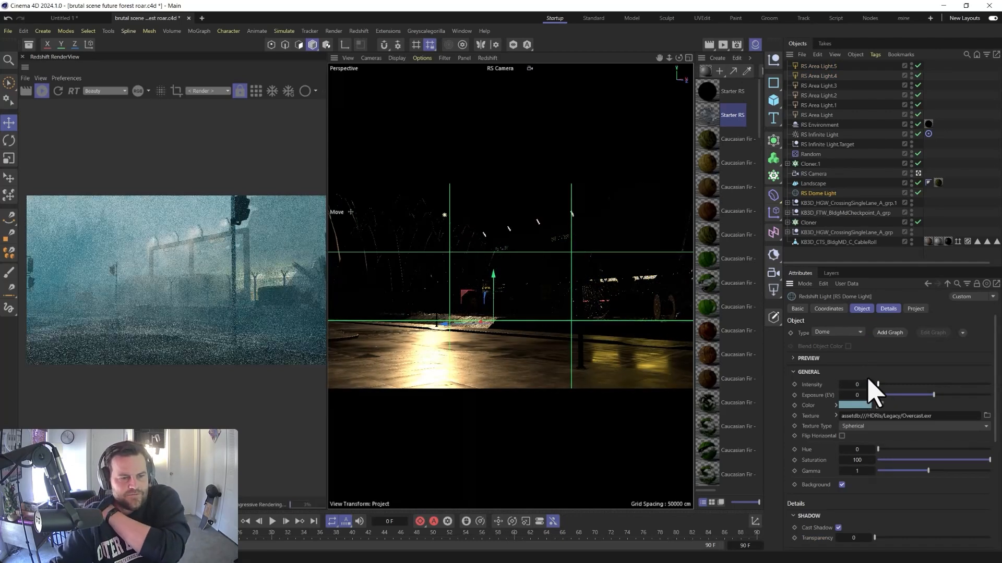
pyautogui.click(818, 134)
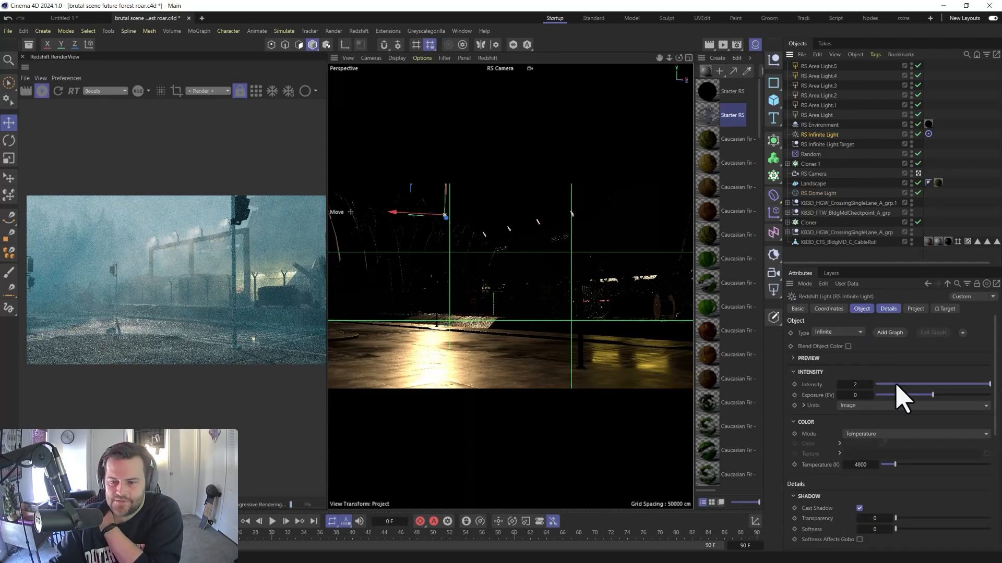
pyautogui.moveTo(896, 385)
pyautogui.mouseDown()
pyautogui.moveTo(965, 394)
pyautogui.moveTo(903, 385)
pyautogui.mouseUp()
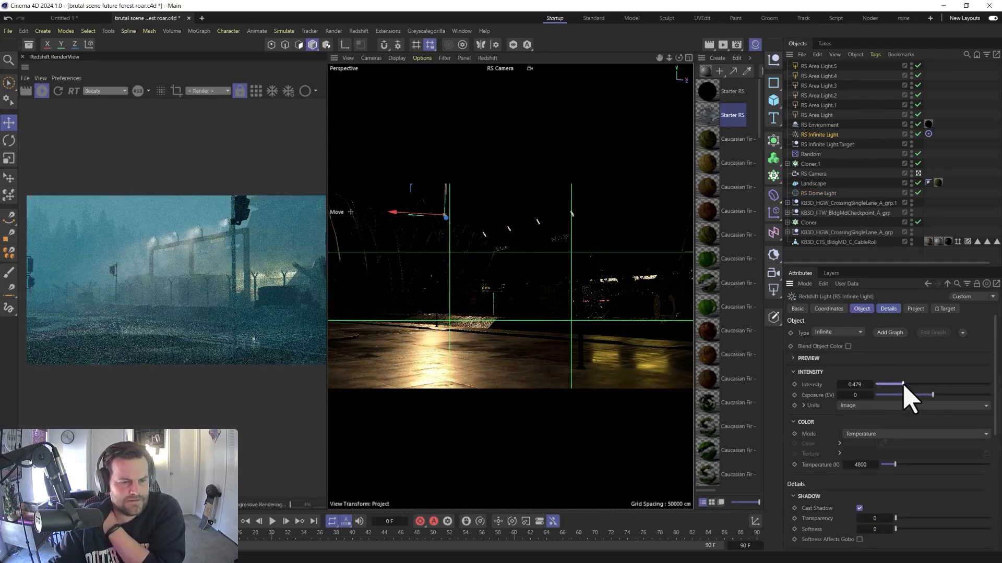
pyautogui.moveTo(904, 385); pyautogui.dragTo(942, 387)
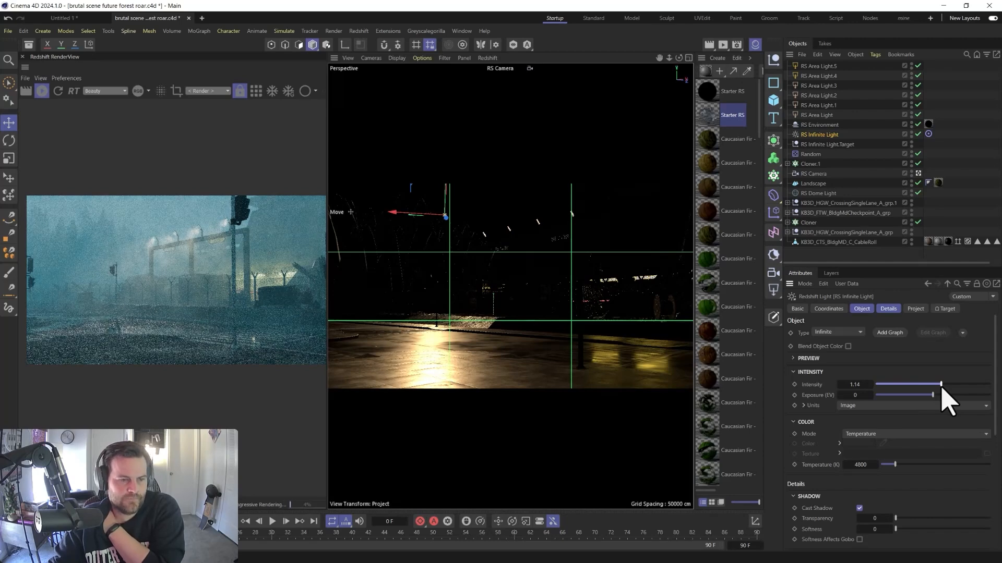
# Reposition the RS Infinite Light with small moves in the camera view to change how its light falls across the wet ground
pyautogui.moveTo(412, 185); pyautogui.dragTo(404, 191)
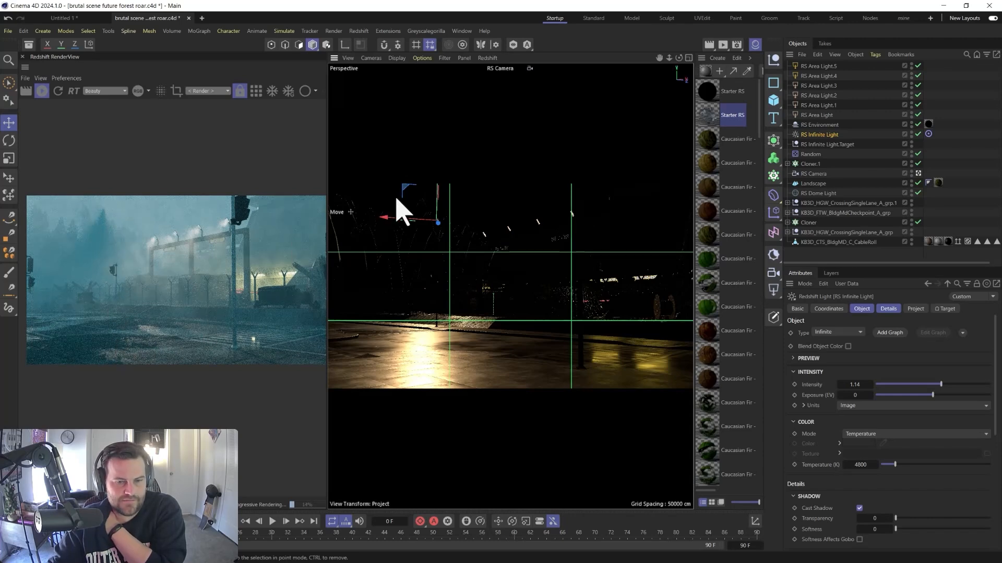
pyautogui.moveTo(402, 195); pyautogui.dragTo(392, 189)
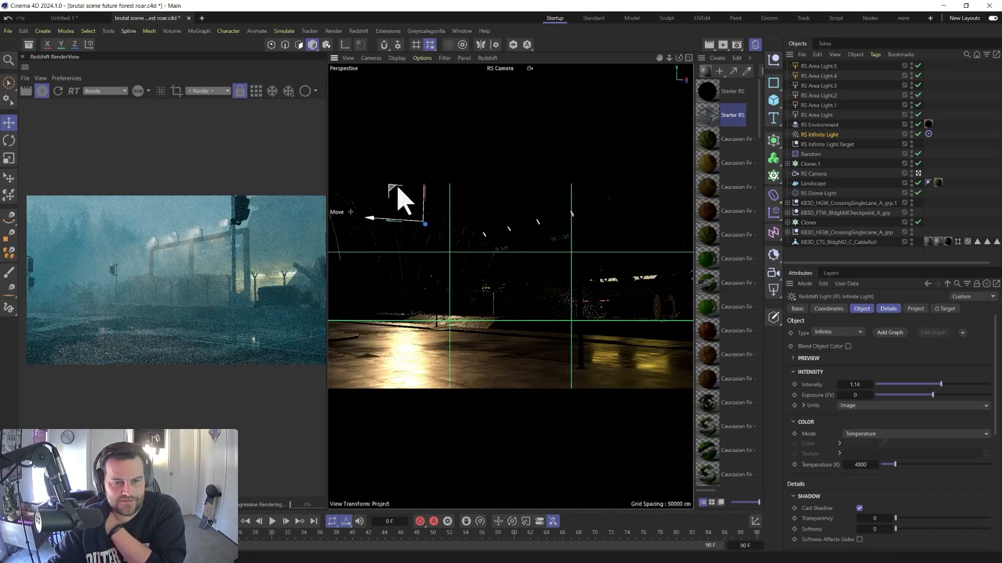
pyautogui.moveTo(397, 189); pyautogui.dragTo(409, 186)
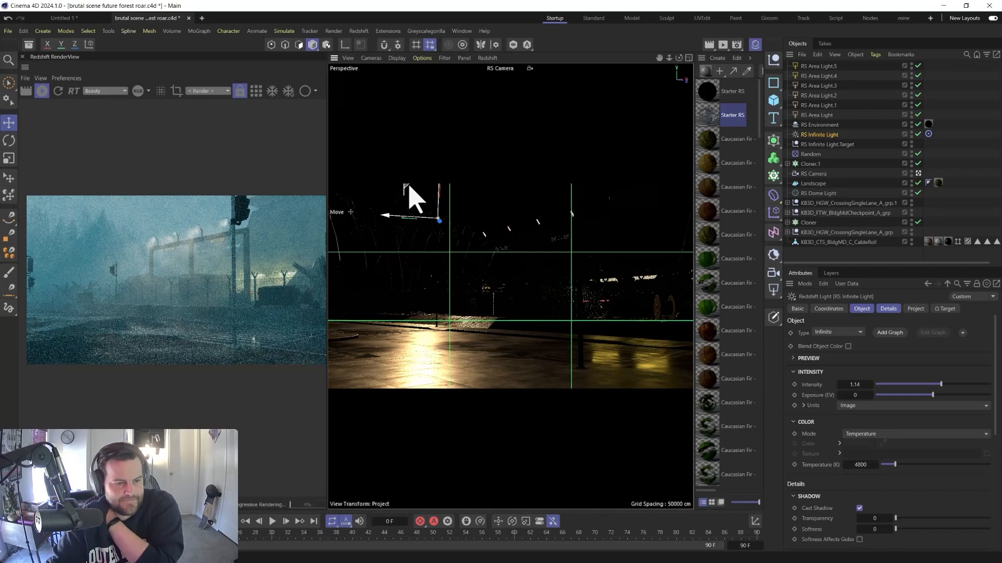
# Set the RS Environment's scattering to 0.0022 and the RS Infinite Light's shadow softness to 10
pyautogui.click(816, 125)
pyautogui.moveTo(869, 359); pyautogui.dragTo(877, 361)
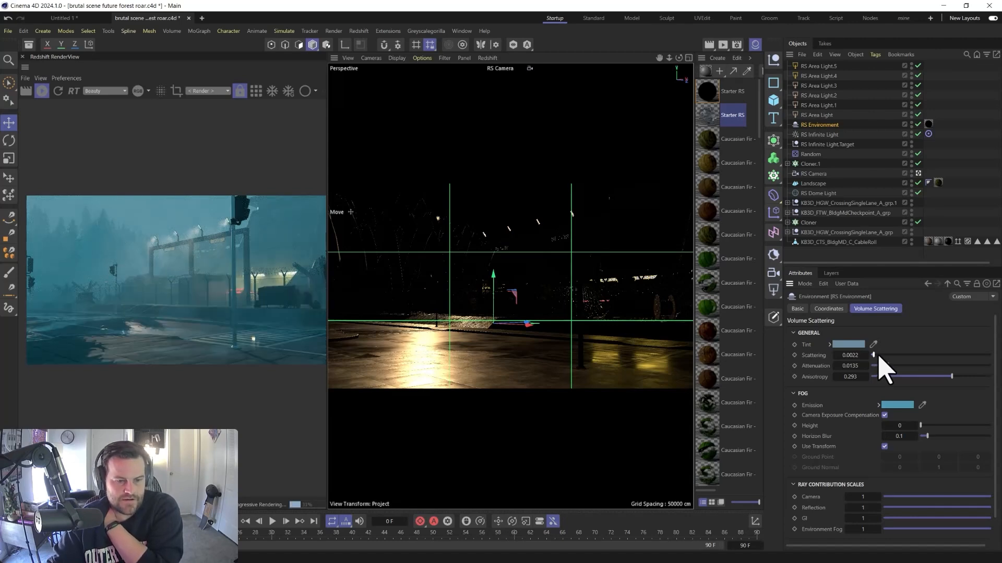
pyautogui.click(819, 135)
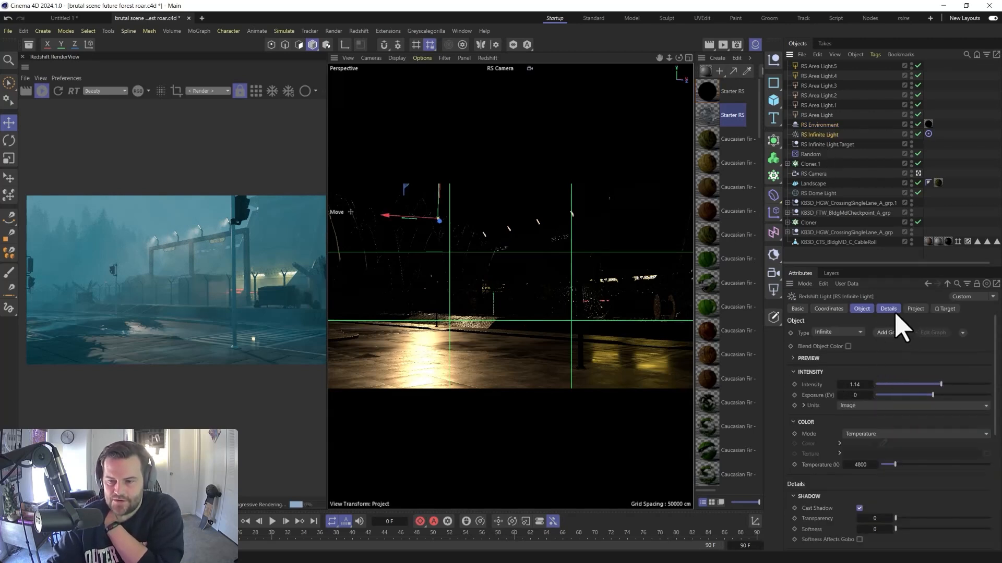
pyautogui.click(893, 310)
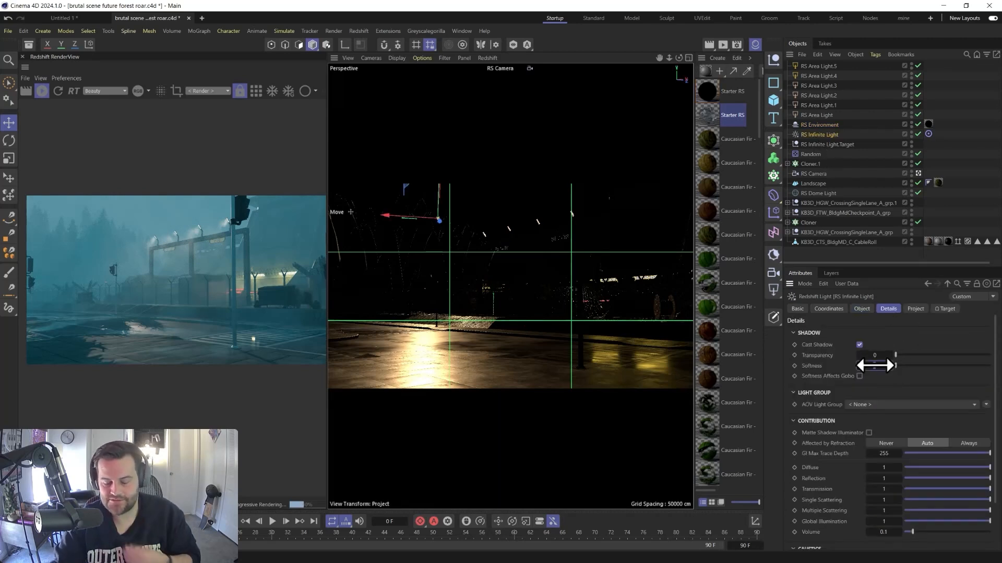
pyautogui.write('10')
pyautogui.press('Return')
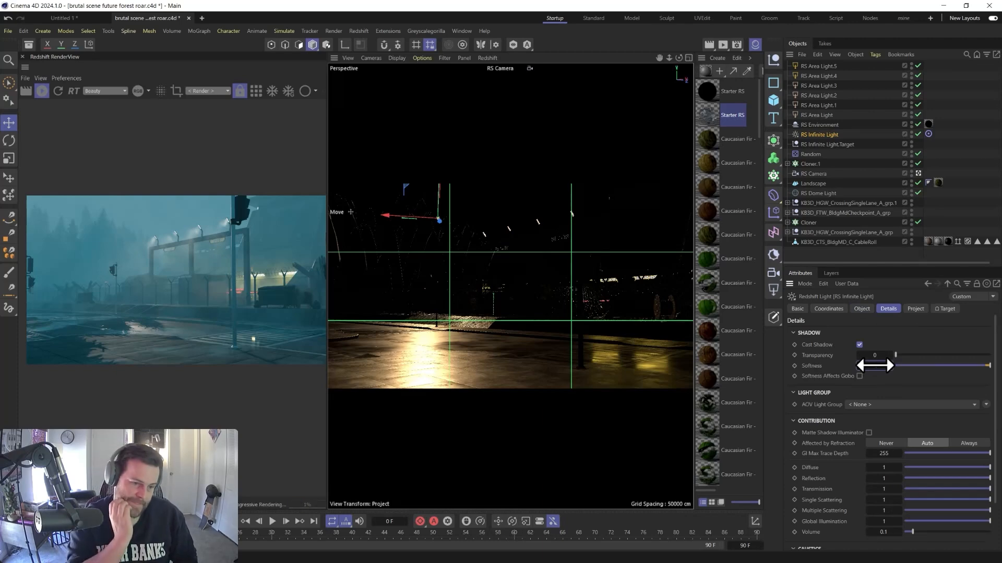
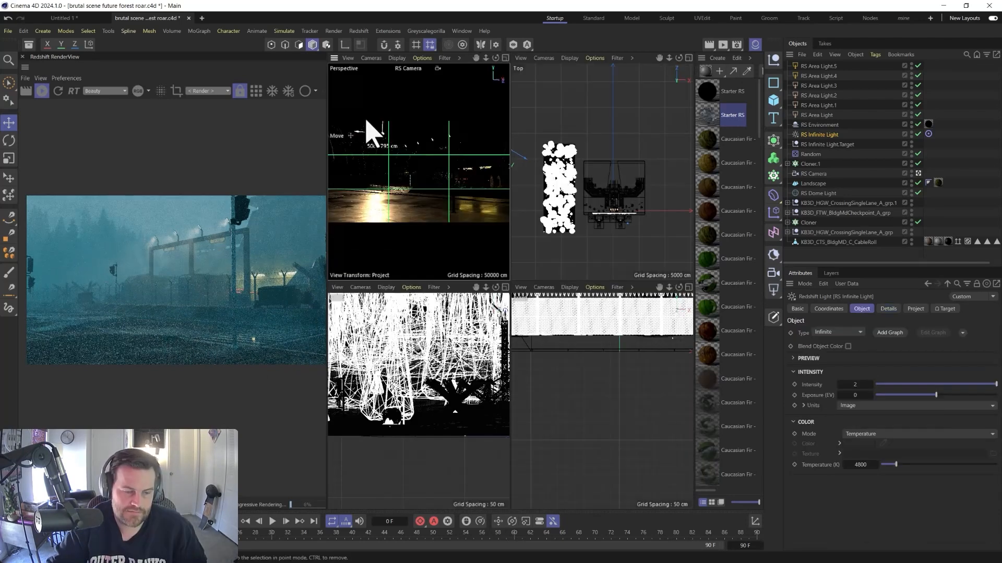
# Nudge the RS Infinite Light slightly within the four-view layout, then maximize the RS Camera perspective view
pyautogui.moveTo(370, 133); pyautogui.dragTo(370, 132)
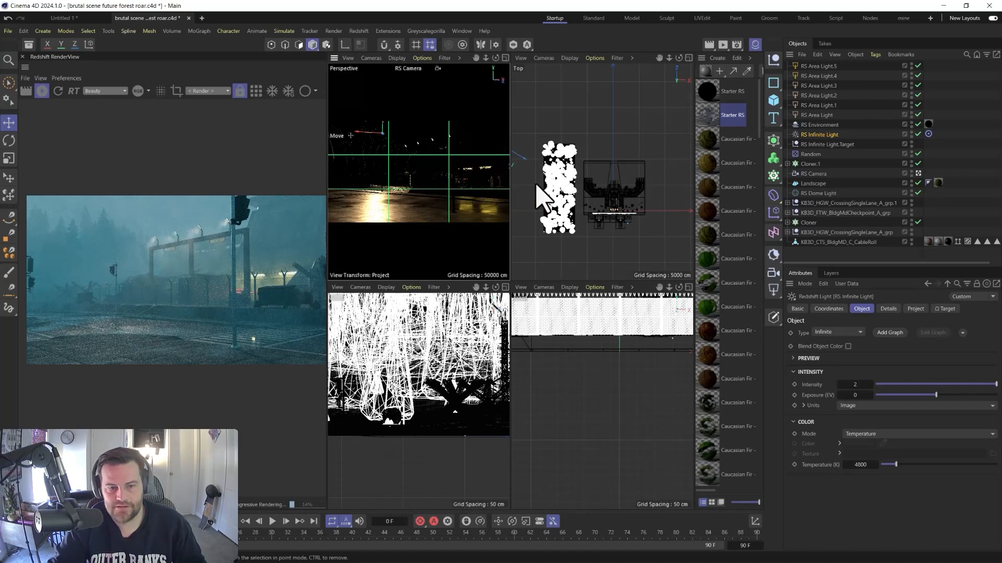
pyautogui.scroll(-2, 535, 184)
pyautogui.scroll(2, 412, 168)
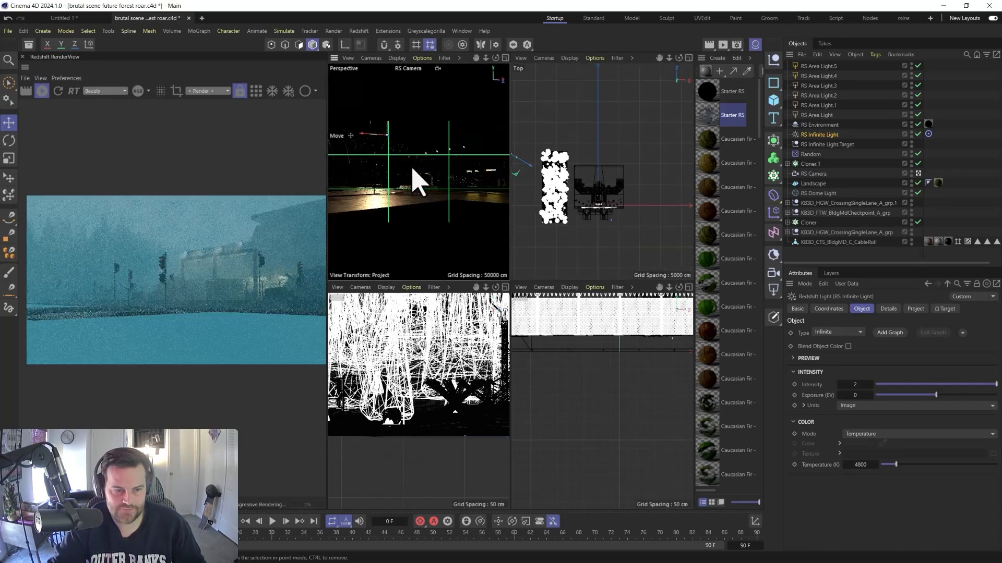
pyautogui.click(417, 180)
pyautogui.scroll(-2, 412, 169)
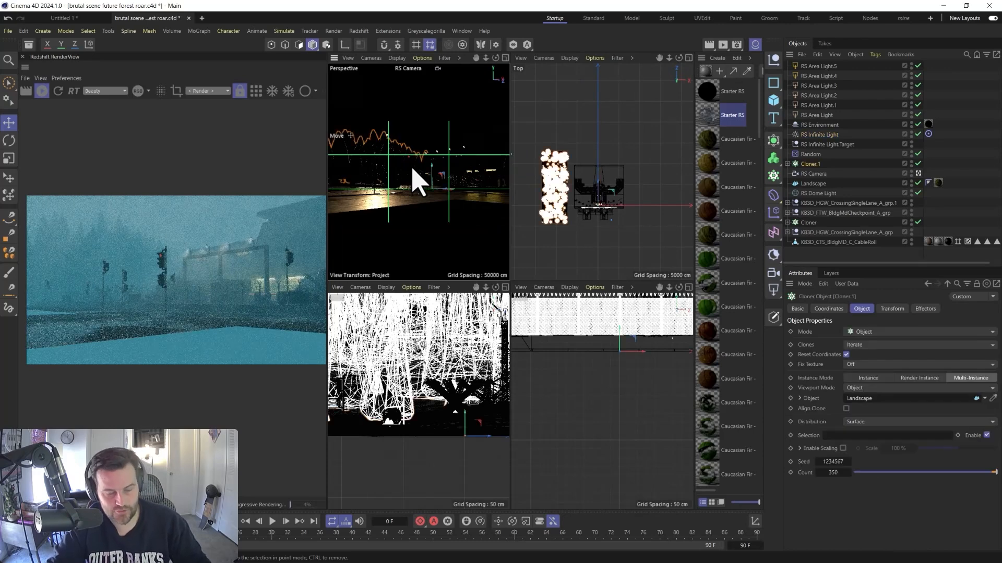
pyautogui.scroll(2, 417, 180)
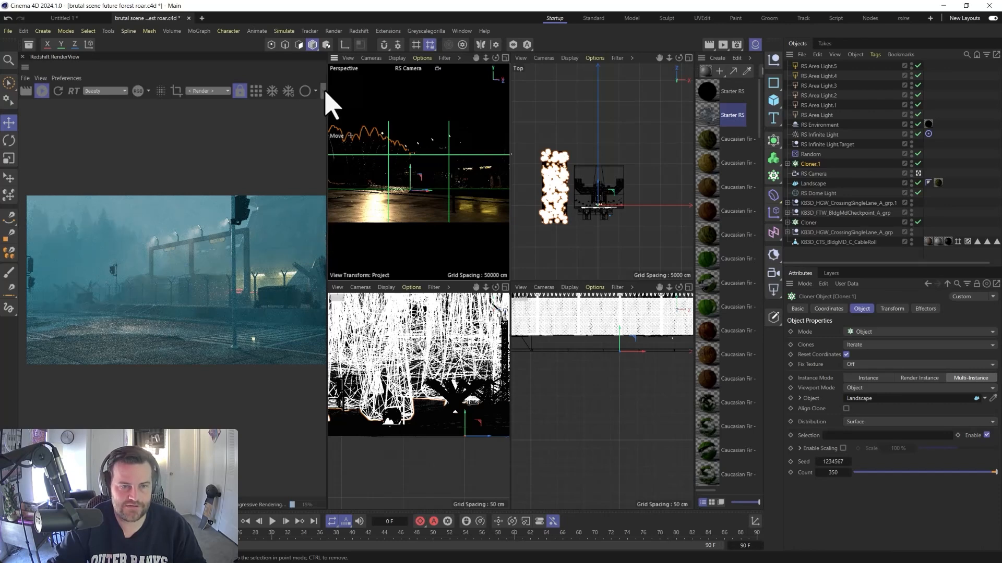
pyautogui.middleClick(448, 179)
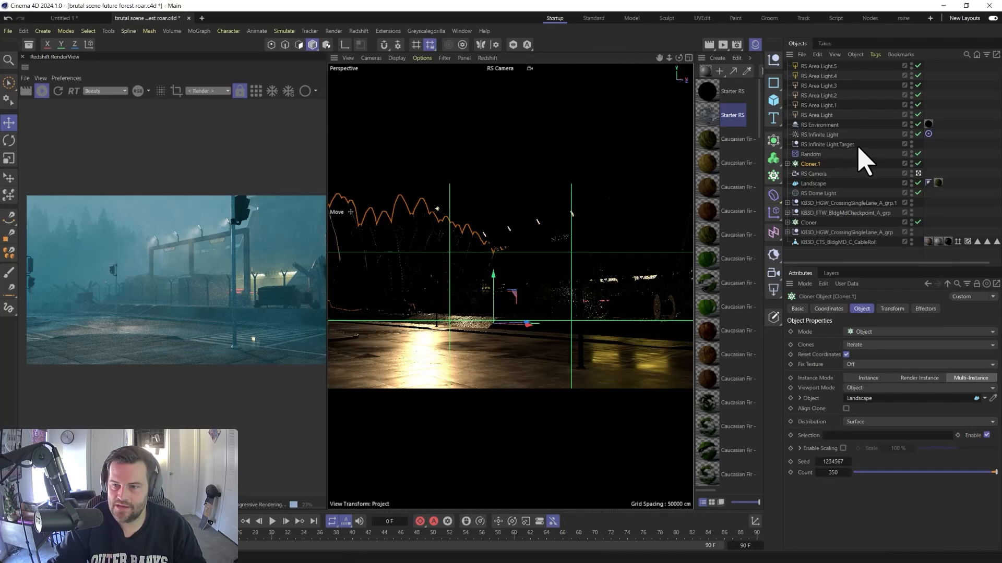
# Set the RS Dome Light's intensity to about 0.255 and darken its colour to a muted teal (R 50, G 91, B 103)
pyautogui.click(818, 194)
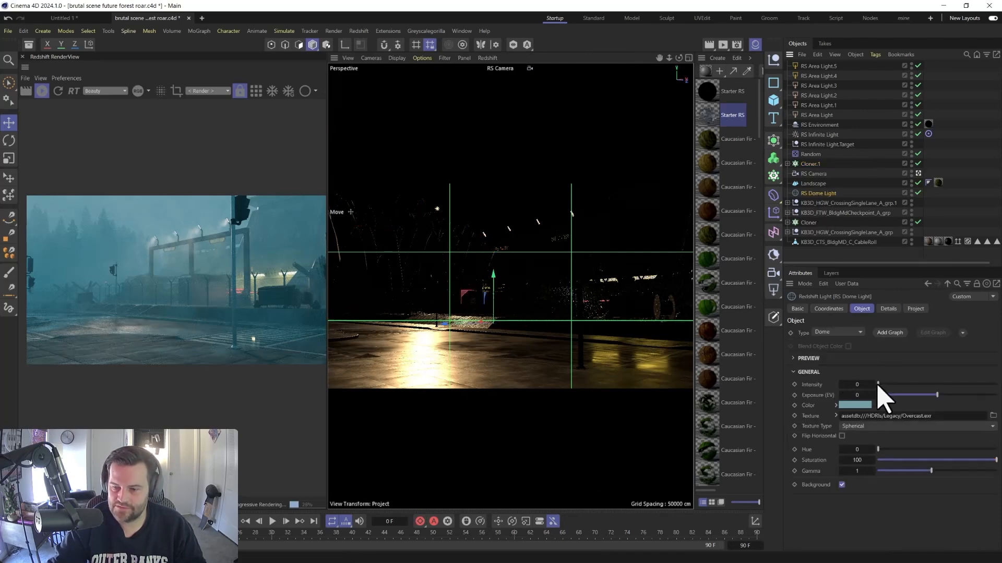
pyautogui.moveTo(880, 385); pyautogui.dragTo(882, 384)
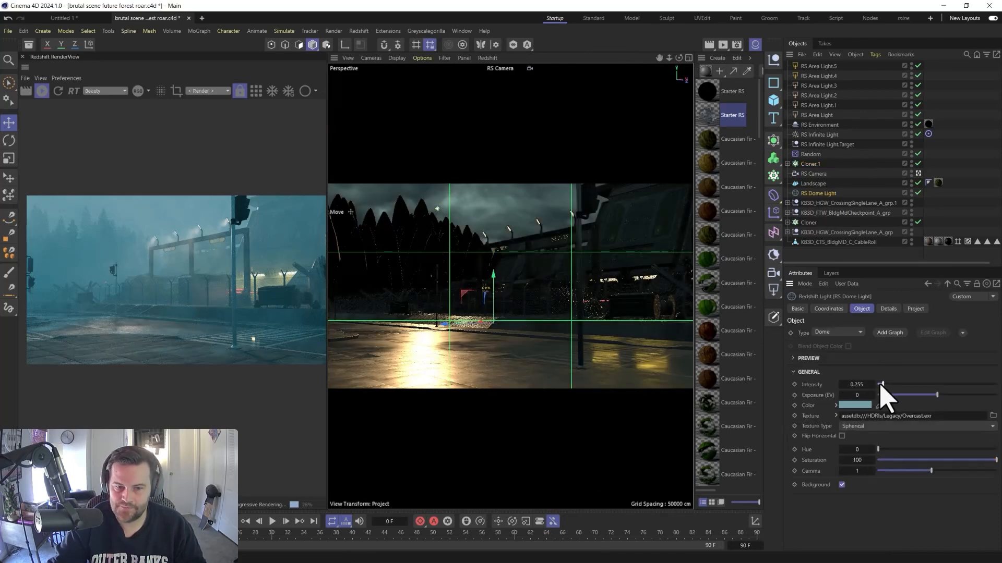
pyautogui.click(854, 405)
pyautogui.moveTo(803, 476); pyautogui.dragTo(789, 482)
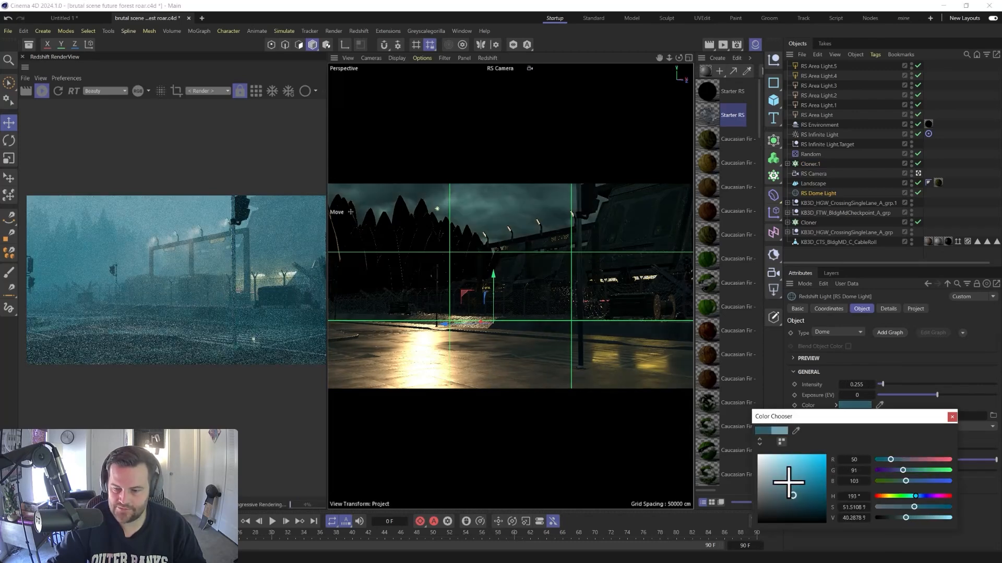
pyautogui.click(951, 417)
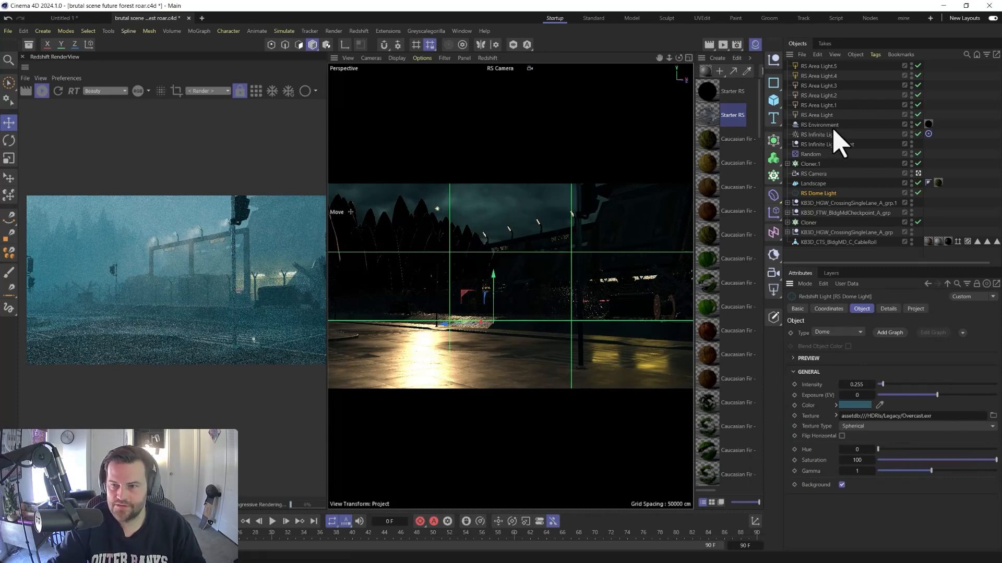
# Try a darker muted blue, about R 52, G 86, B 106, as the RS Environment's volume scattering tint
pyautogui.click(816, 125)
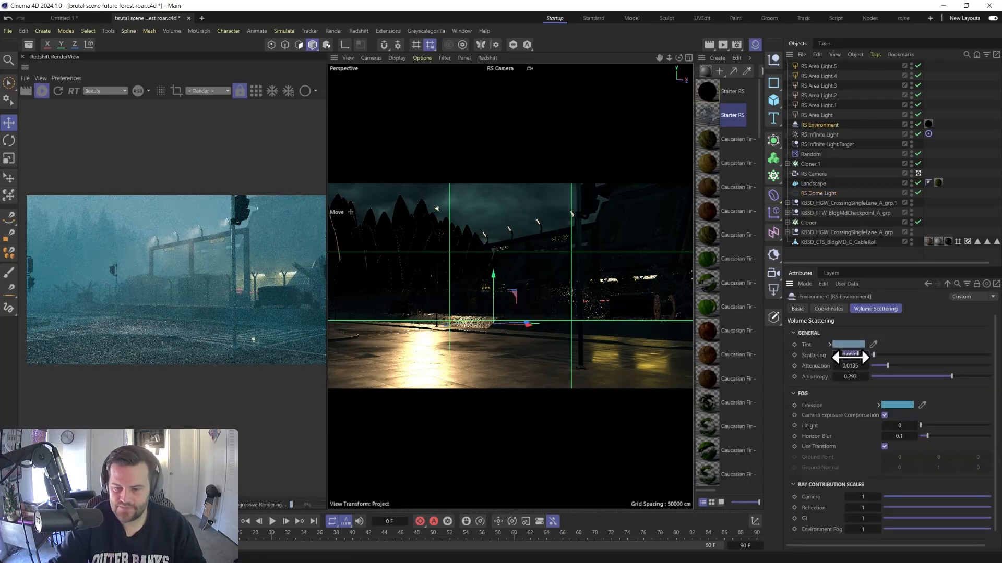
pyautogui.click(858, 346)
pyautogui.moveTo(775, 424); pyautogui.dragTo(784, 432)
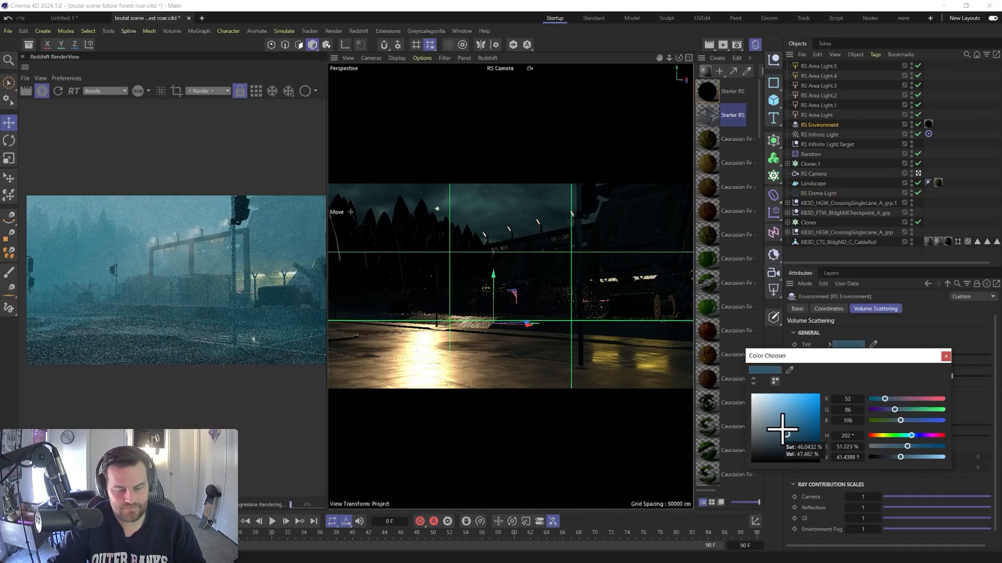
pyautogui.click(945, 356)
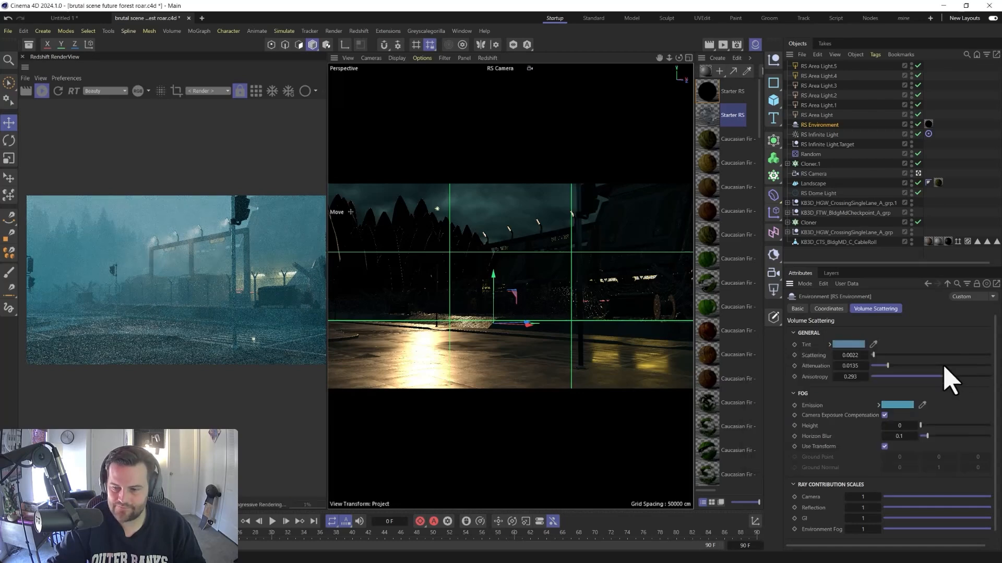
# Darken the RS Environment's fog emission to a deep teal, about R 31, G 82, B 98, and save the scene
pyautogui.click(892, 406)
pyautogui.moveTo(835, 478); pyautogui.dragTo(850, 493)
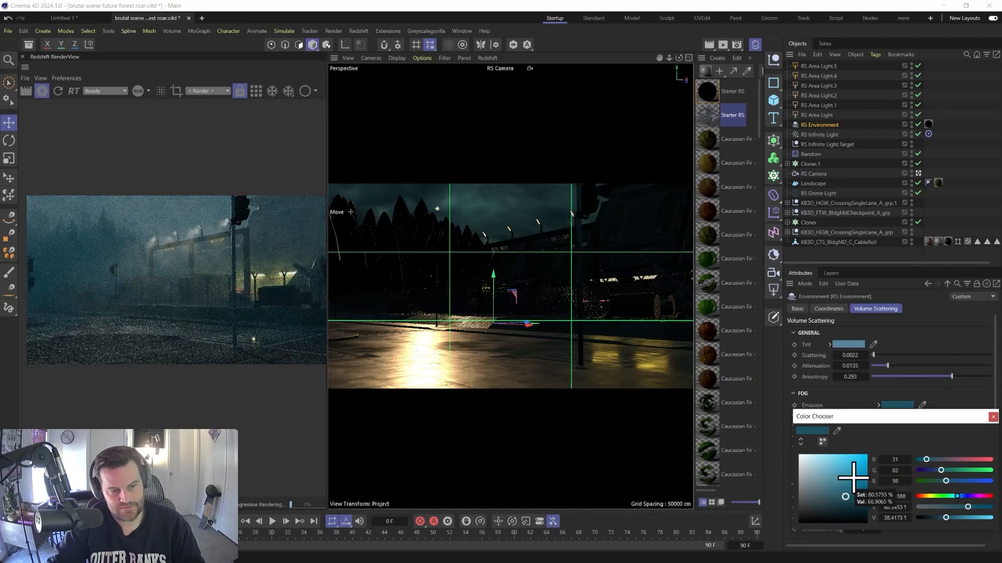
pyautogui.click(993, 417)
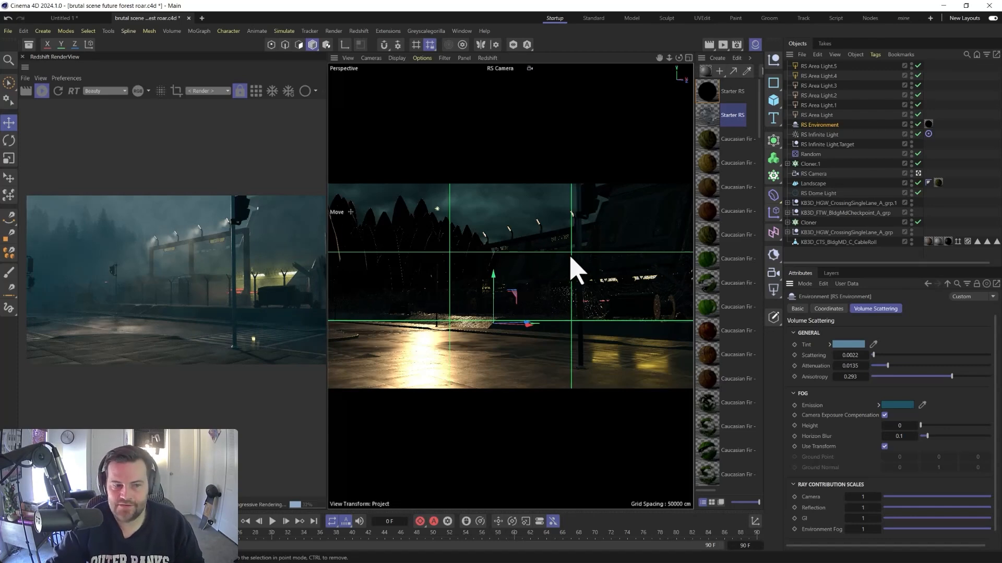
pyautogui.hotkey('ctrl', 's')
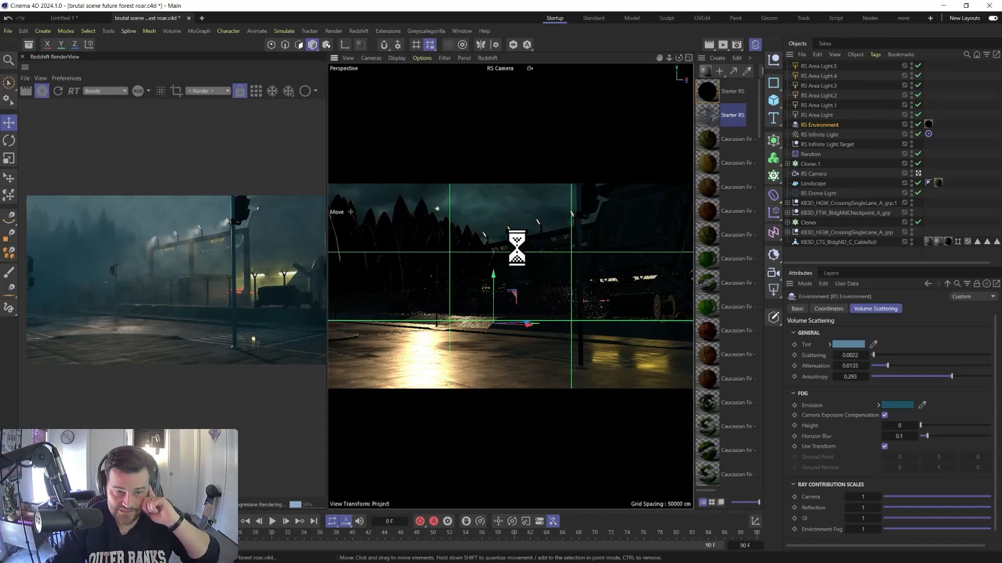
# Show the Redshift RenderView's post-effects settings and widen the render view to fit them beside the image
pyautogui.click(323, 91)
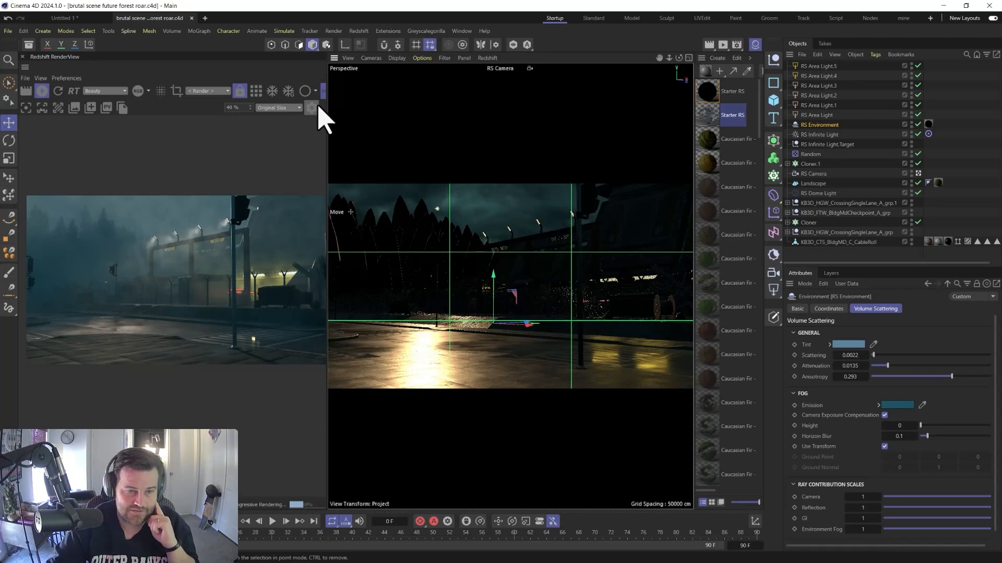
pyautogui.click(313, 107)
pyautogui.moveTo(326, 115); pyautogui.dragTo(455, 130)
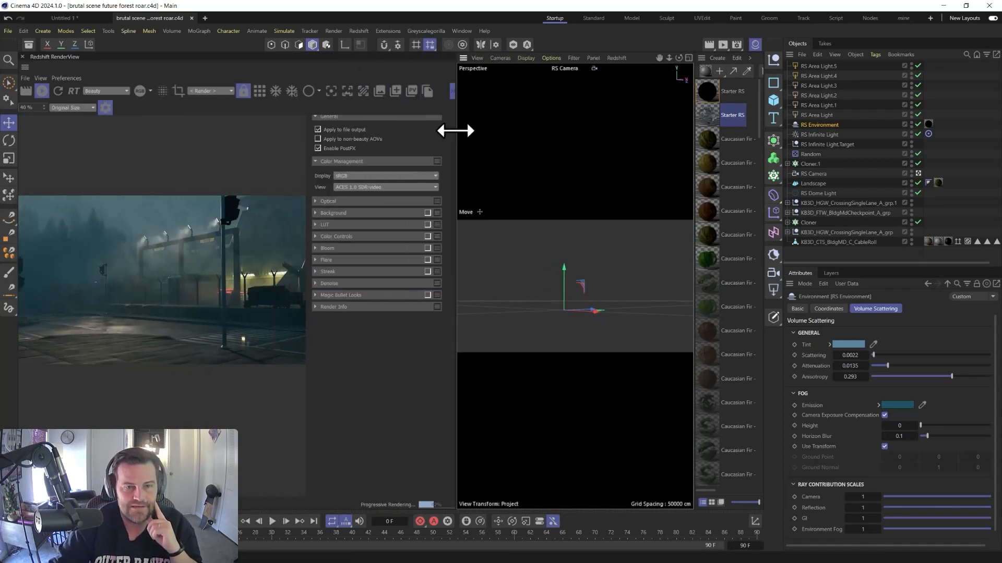
# Enable the LUT post effect with the Filmic Medium High Contrast file, converting to log space before applying it, at full strength
pyautogui.click(427, 225)
pyautogui.click(315, 225)
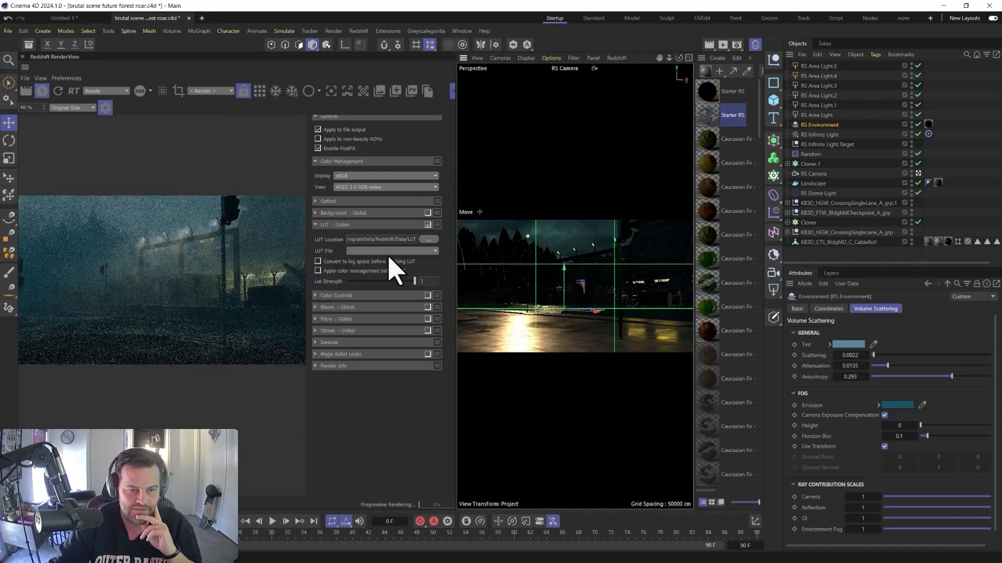
pyautogui.click(417, 251)
pyautogui.scroll(-10, 380, 282)
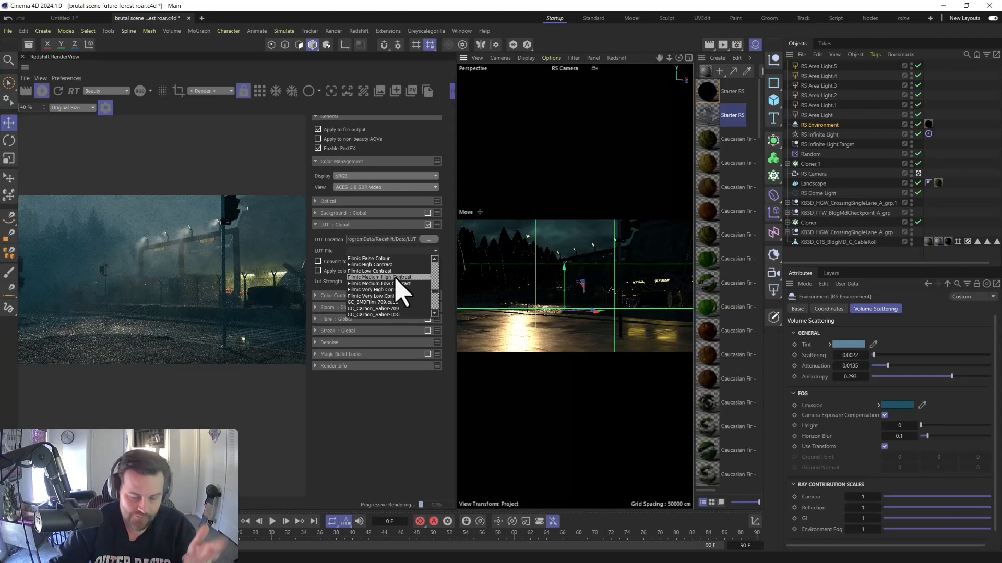
pyautogui.click(396, 278)
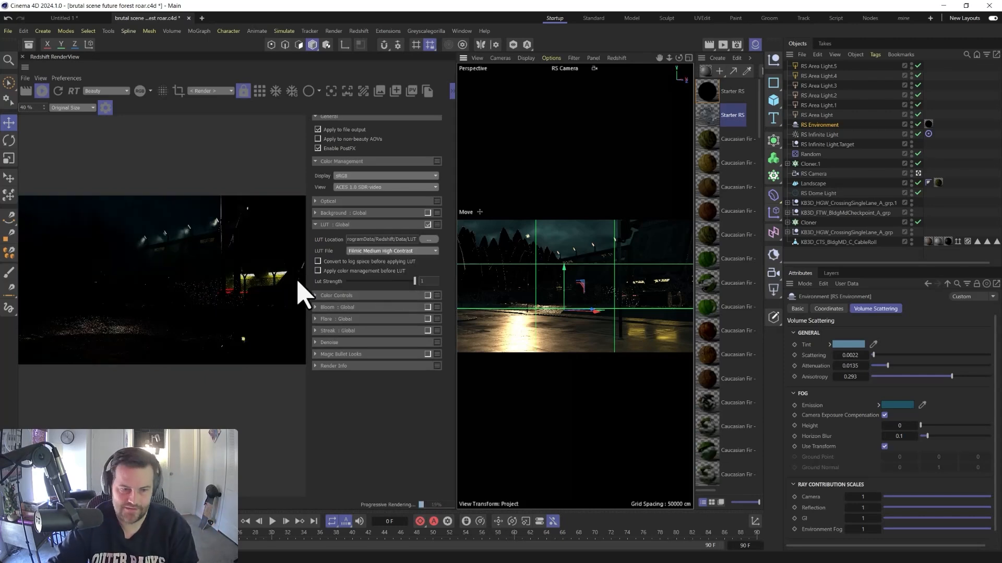
pyautogui.click(318, 261)
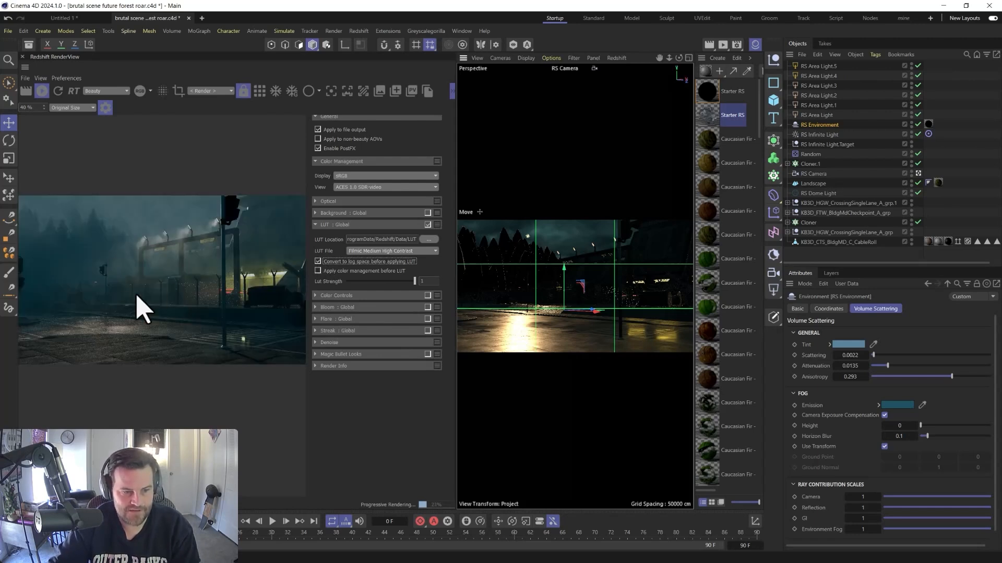
pyautogui.moveTo(415, 282); pyautogui.dragTo(458, 290)
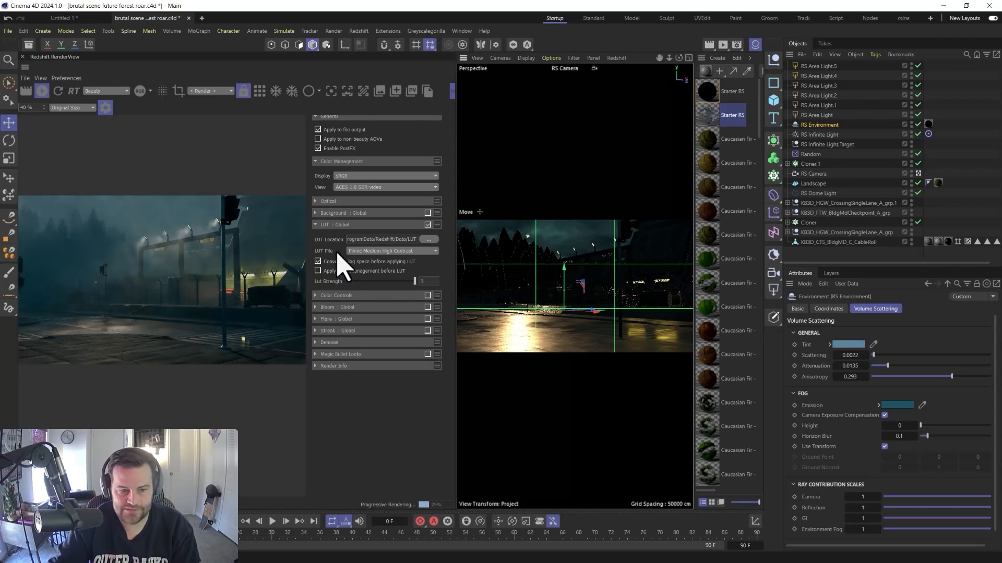
# Enable Color Controls and place a control point near the middle of the RGB curve
pyautogui.click(427, 296)
pyautogui.click(315, 295)
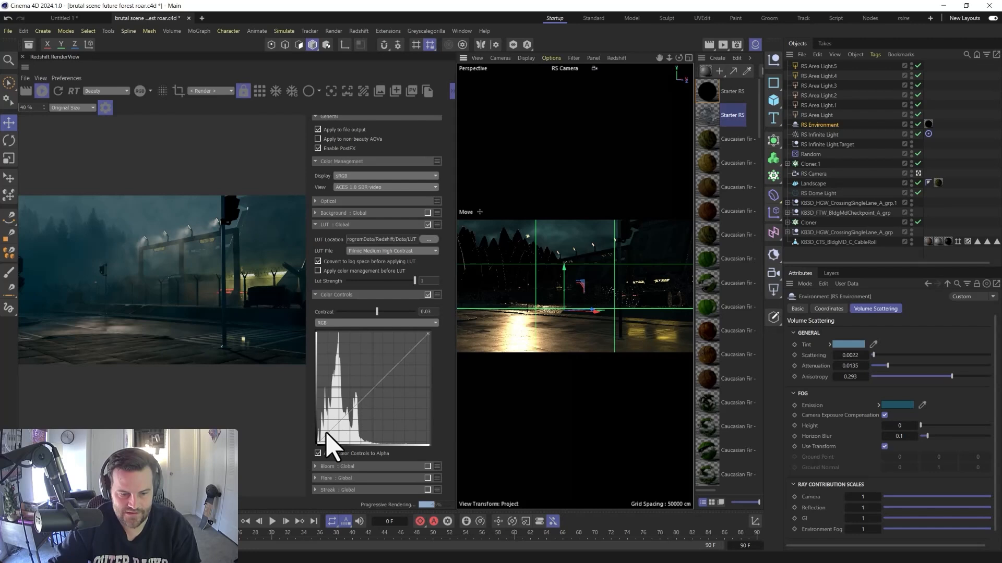
pyautogui.click(361, 402)
pyautogui.moveTo(362, 400); pyautogui.dragTo(377, 385)
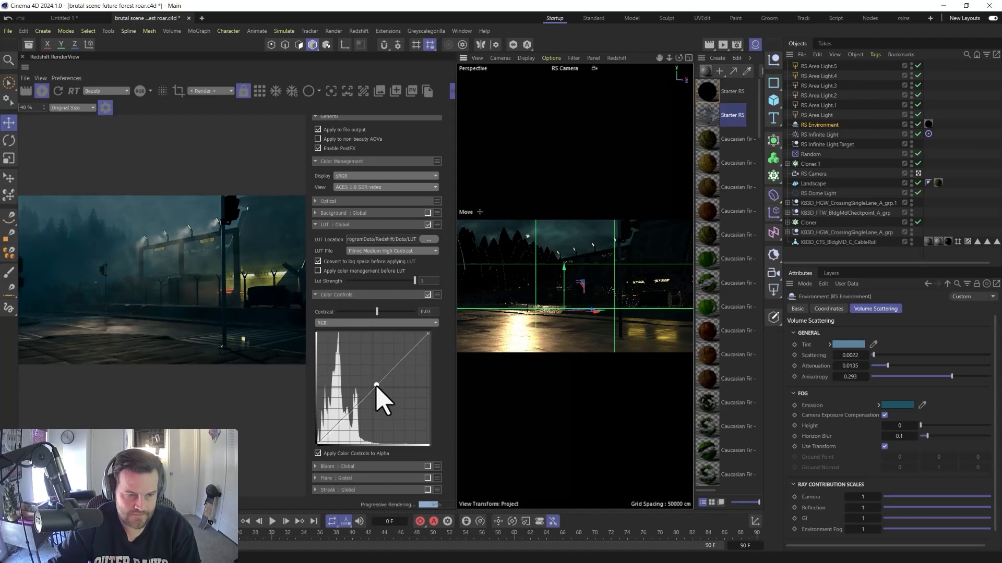
pyautogui.click(319, 295)
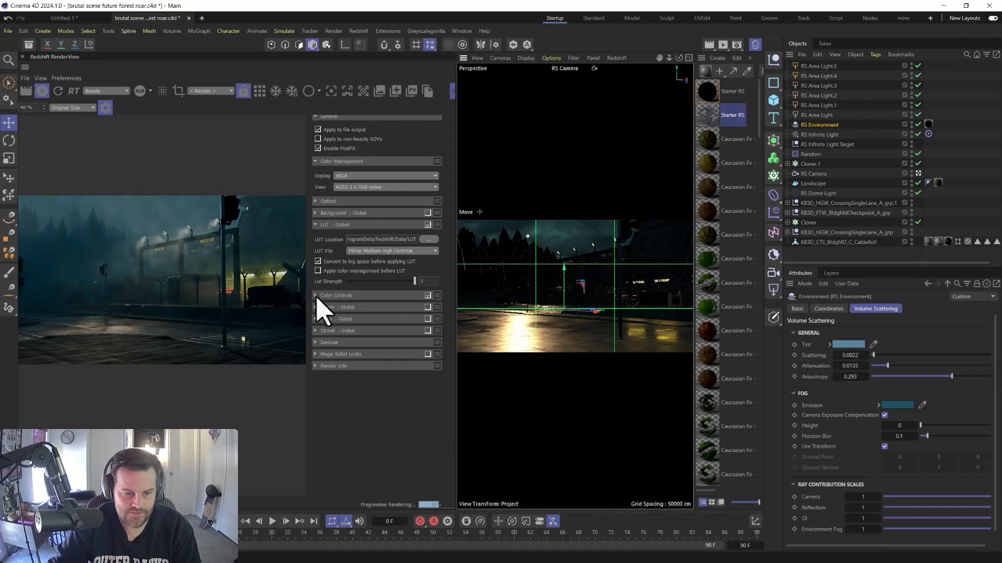
# Enable Bloom, try a threshold of 0, and settle the threshold at about 9.33
pyautogui.click(428, 308)
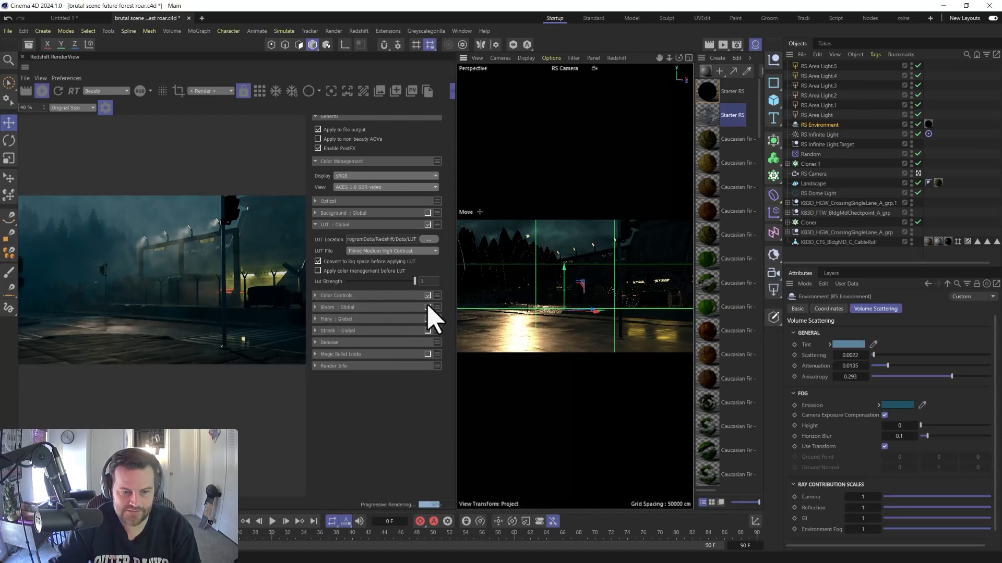
pyautogui.click(321, 307)
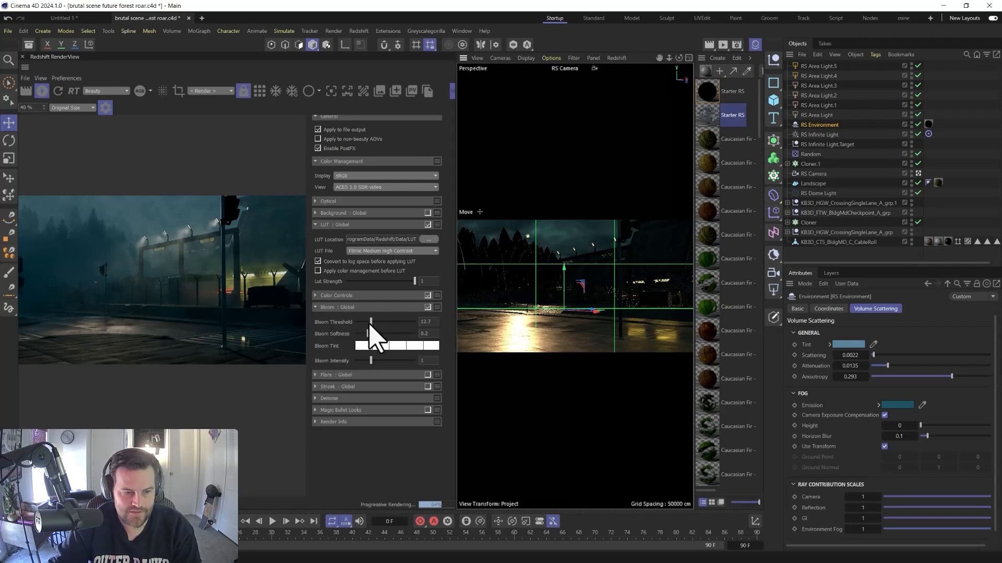
pyautogui.moveTo(363, 324); pyautogui.dragTo(356, 323)
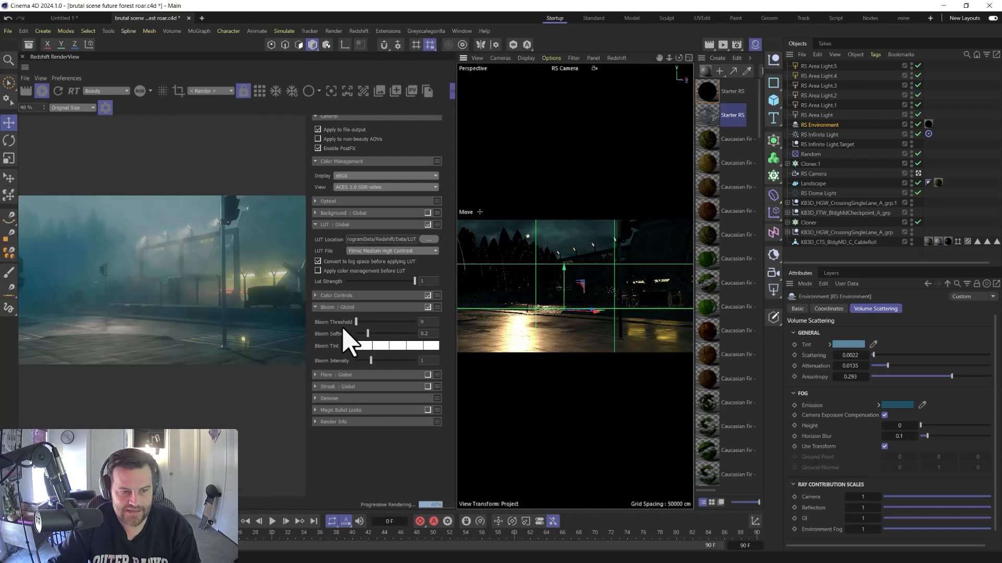
pyautogui.moveTo(376, 330)
pyautogui.mouseDown()
pyautogui.moveTo(352, 331)
pyautogui.moveTo(363, 336)
pyautogui.moveTo(367, 323)
pyautogui.mouseUp()
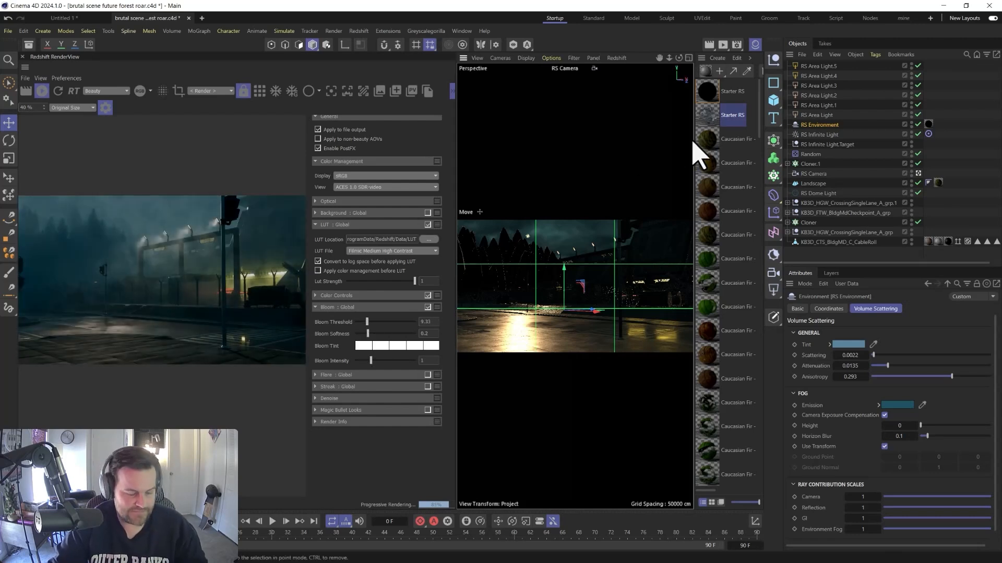
# Widen the material list so the full KB3D material names are readable
pyautogui.scroll(-15, 720, 188)
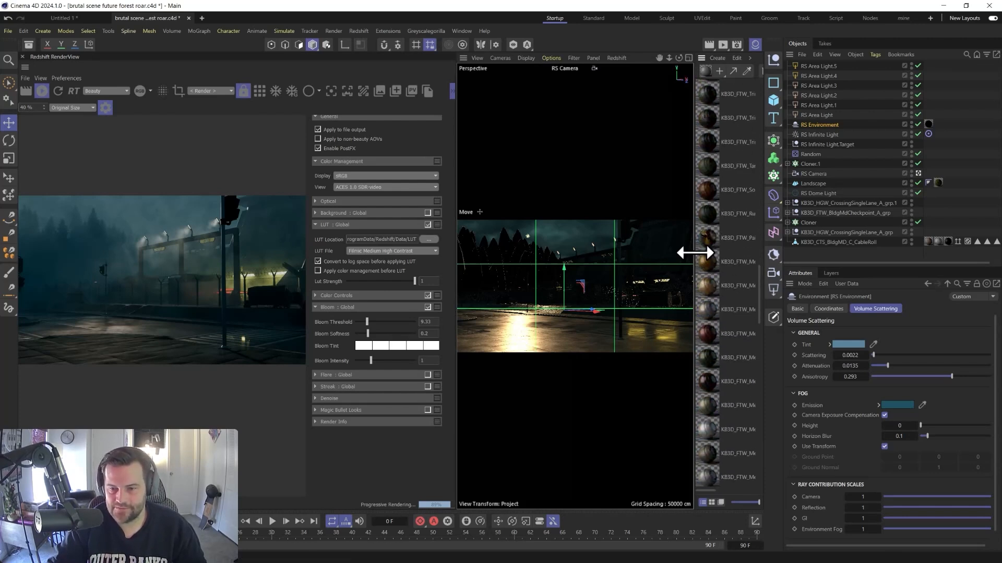
pyautogui.moveTo(696, 254); pyautogui.dragTo(554, 253)
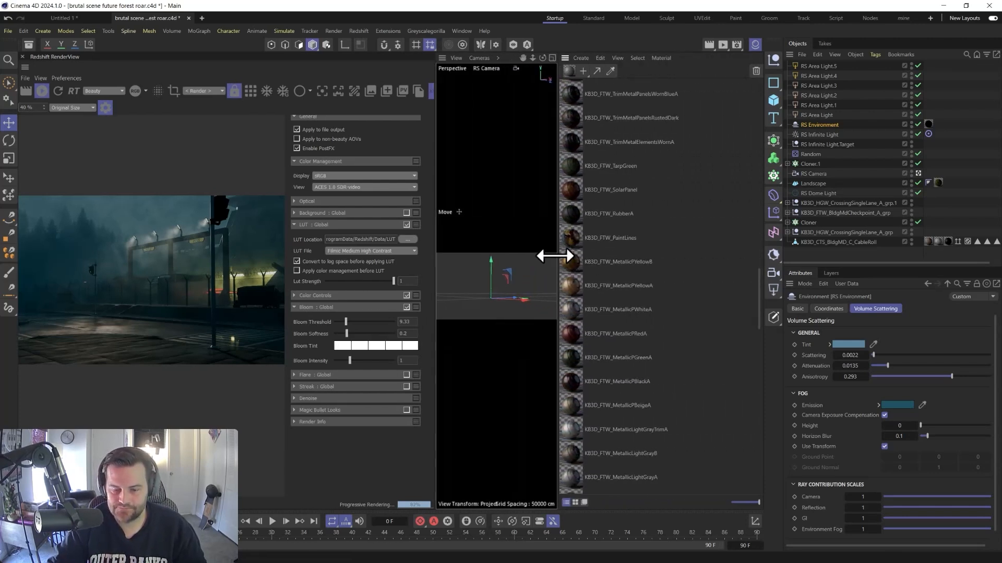
pyautogui.scroll(-3, 608, 308)
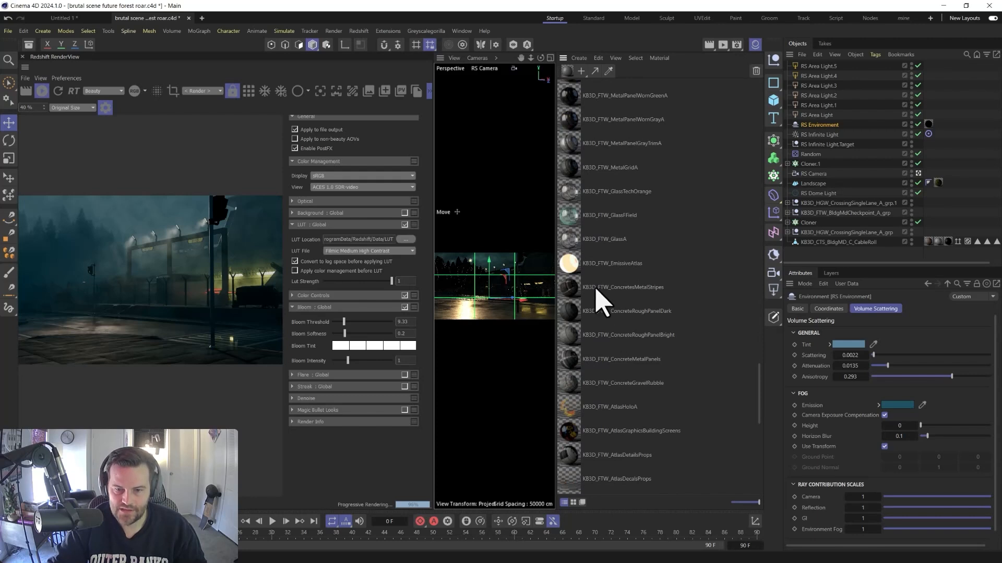
# Select the KB3D_FTW_EmissiveAtlas, KB3D_CTS_Lamps, KB3D_HGW_Signs and KB3D_FTW_AtlasHoloA materials together and set their emission weight to 20
pyautogui.click(577, 263)
pyautogui.scroll(-1, 603, 323)
pyautogui.scroll(-2, 585, 365)
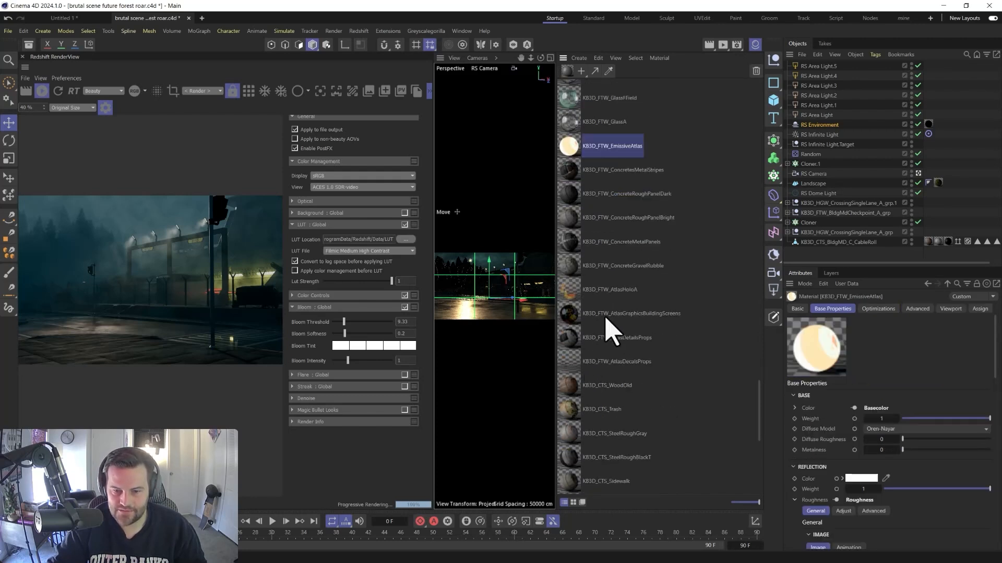
pyautogui.scroll(-4, 616, 332)
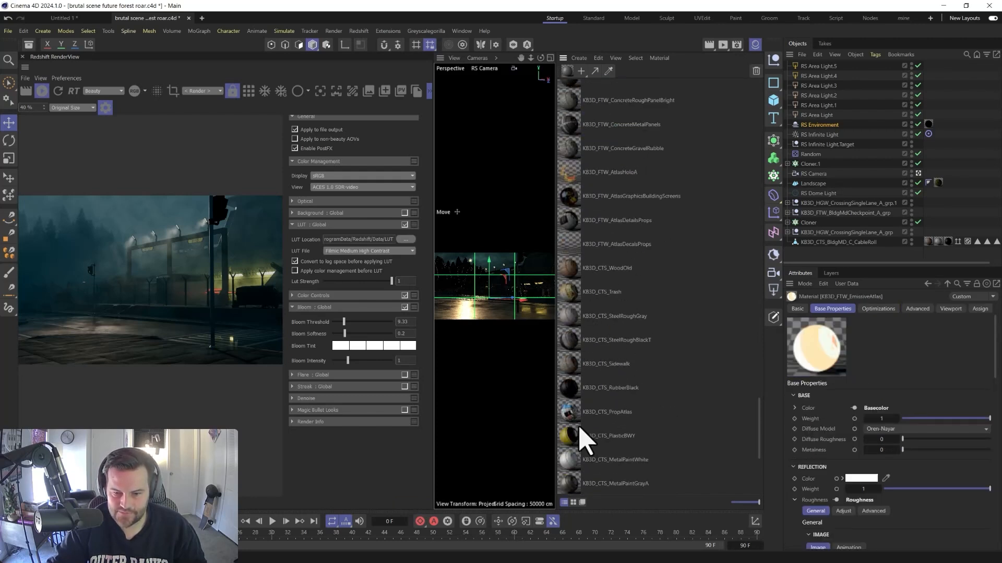
pyautogui.scroll(-7, 609, 429)
pyautogui.keyDown('ctrl'); pyautogui.click(603, 297); pyautogui.keyUp('ctrl')
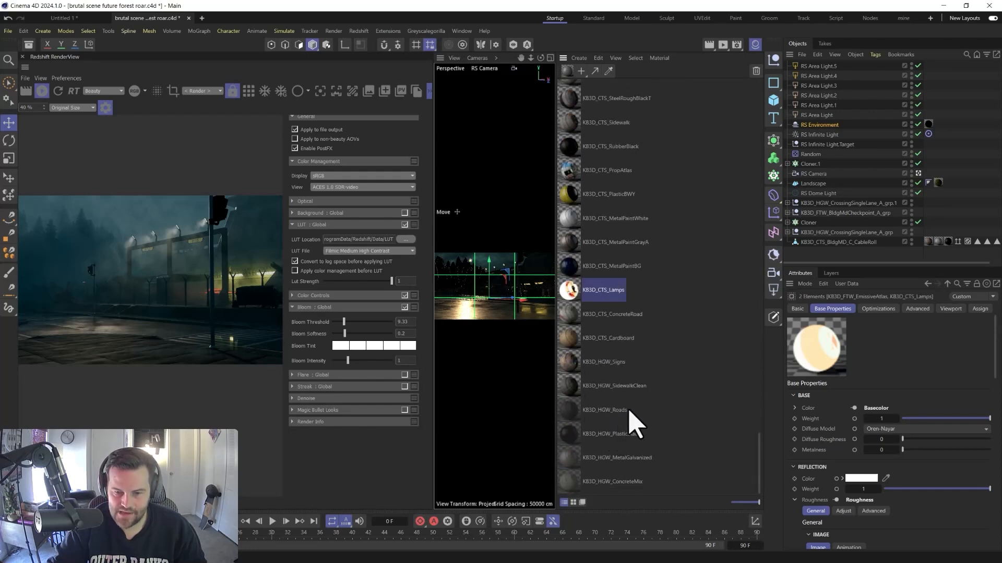
pyautogui.keyDown('ctrl'); pyautogui.click(599, 364); pyautogui.keyUp('ctrl')
pyautogui.scroll(2, 600, 258)
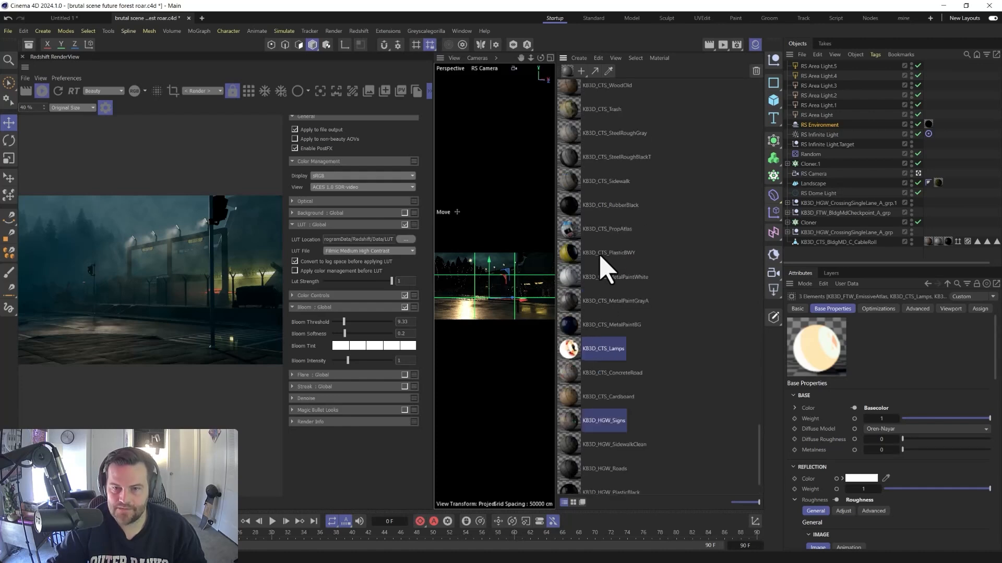
pyautogui.scroll(8, 600, 258)
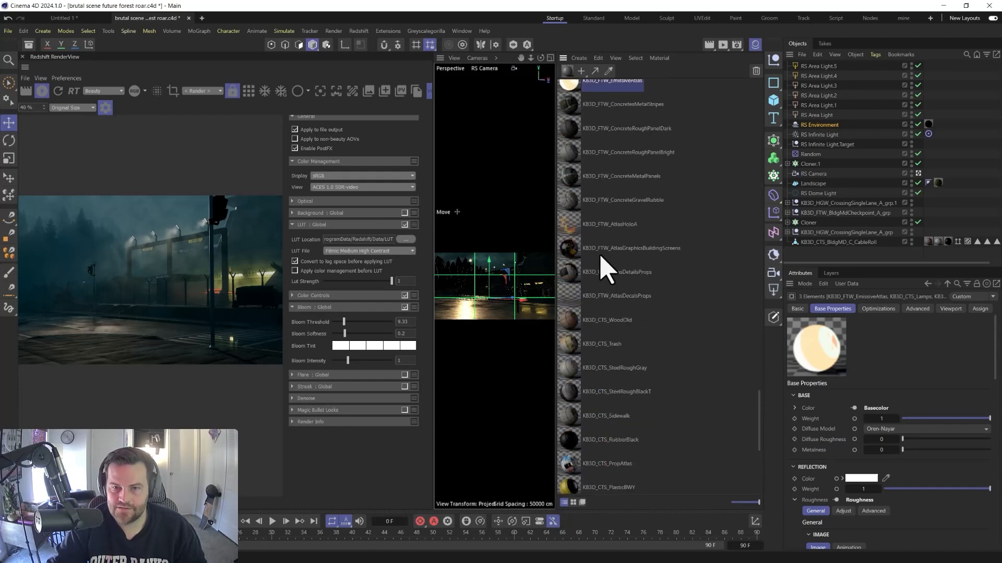
pyautogui.keyDown('ctrl'); pyautogui.click(608, 225); pyautogui.keyUp('ctrl')
pyautogui.scroll(15, 613, 245)
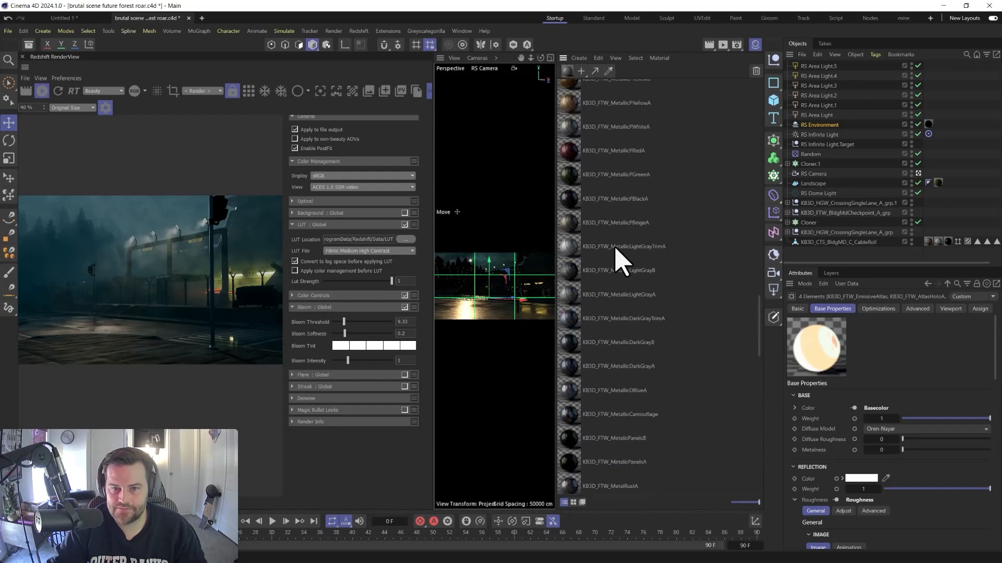
pyautogui.scroll(20, 621, 259)
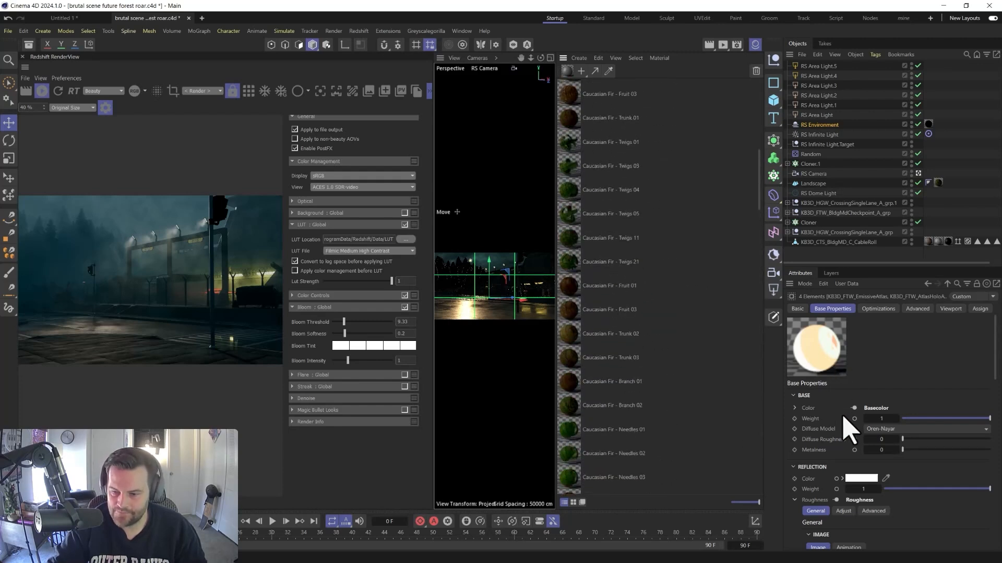
pyautogui.scroll(-10, 816, 447)
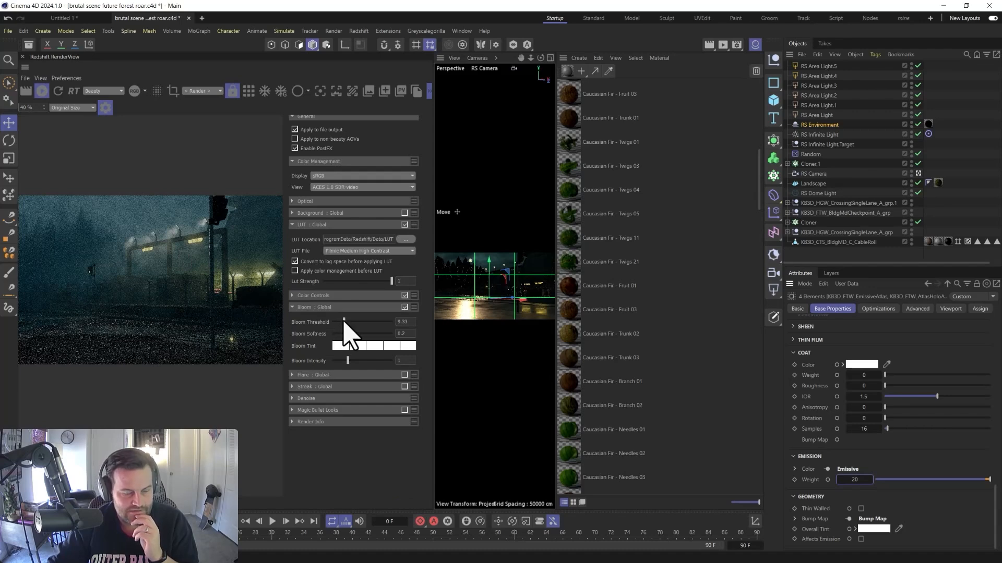
# Make RS Area Light through RS Area Light.3 visible in the render and lower the bloom threshold to 4
pyautogui.moveTo(344, 323); pyautogui.dragTo(339, 330)
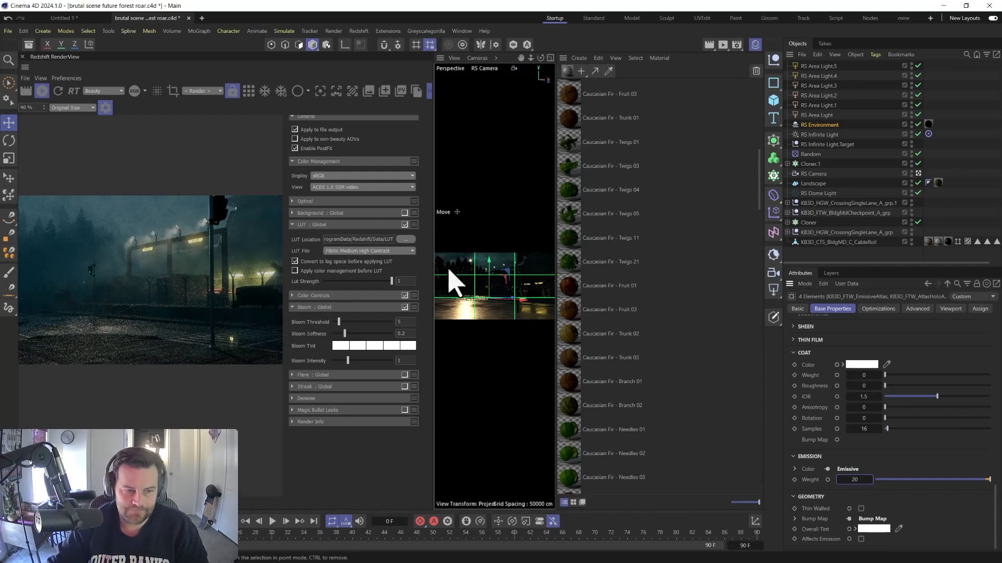
pyautogui.click(808, 85)
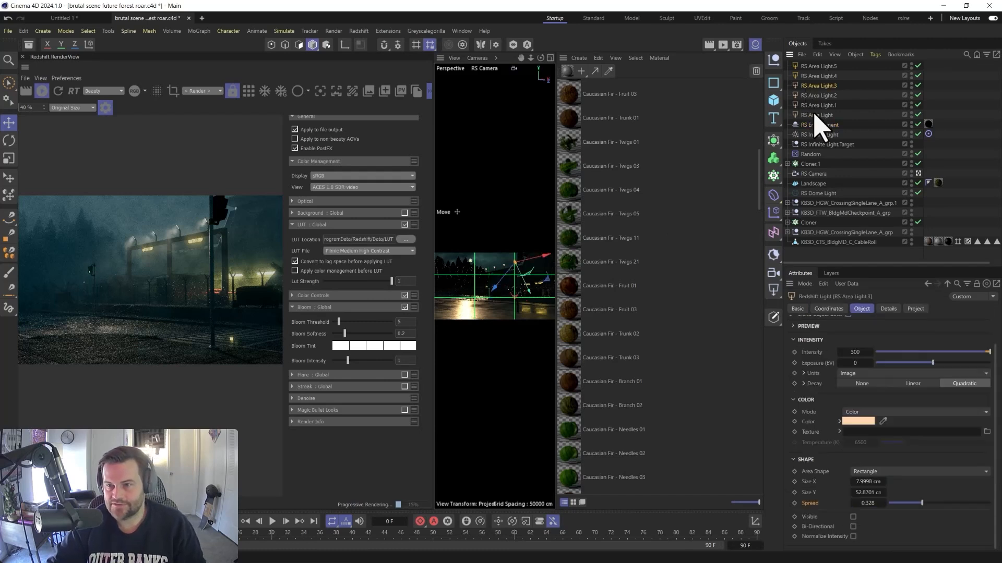
pyautogui.keyDown('shift'); pyautogui.click(814, 114); pyautogui.keyUp('shift')
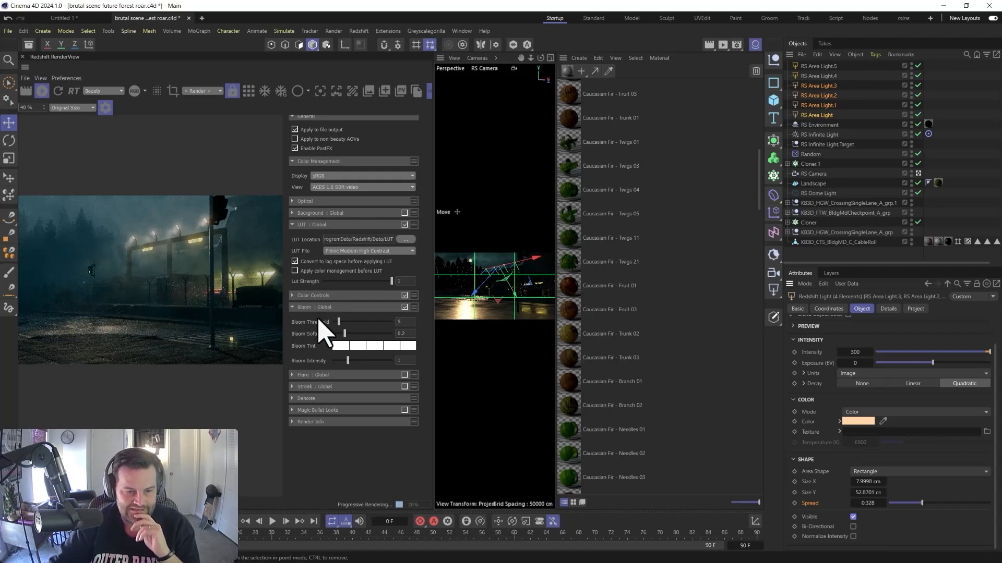
pyautogui.moveTo(339, 322); pyautogui.dragTo(335, 323)
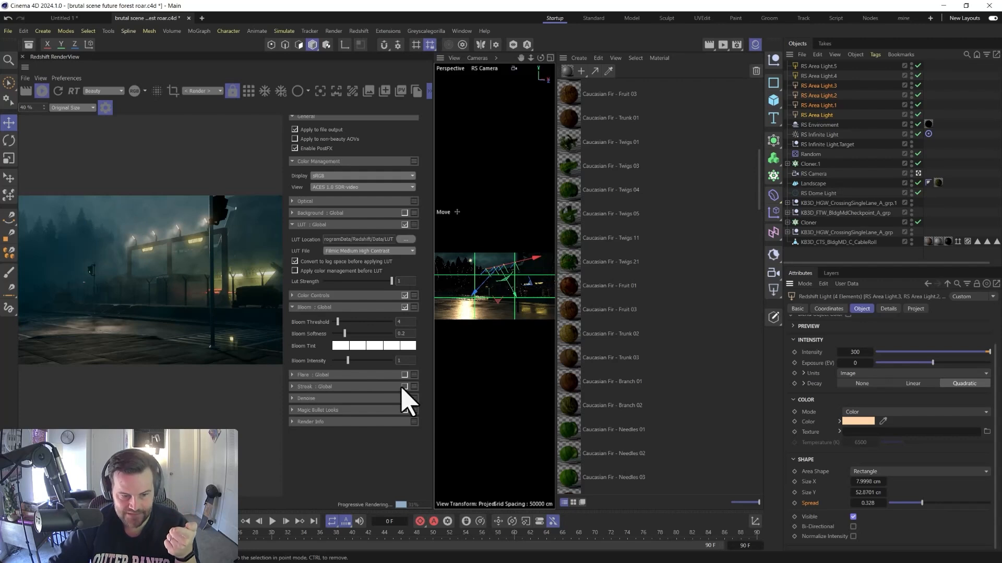
# Enable Streak with angle 0, threshold about 14.9, tail 1 and intensity about 0.486
pyautogui.click(292, 387)
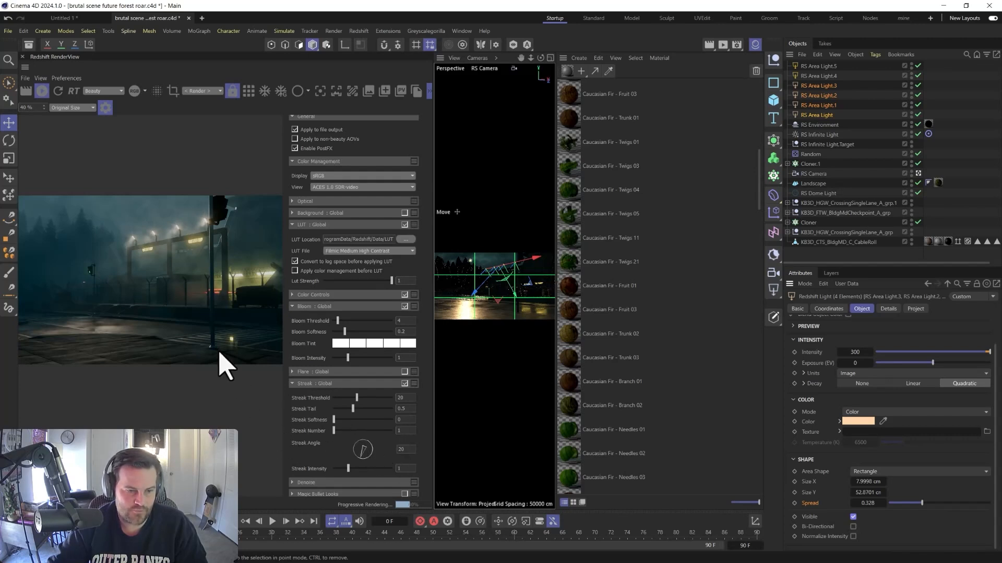
pyautogui.doubleClick(405, 450)
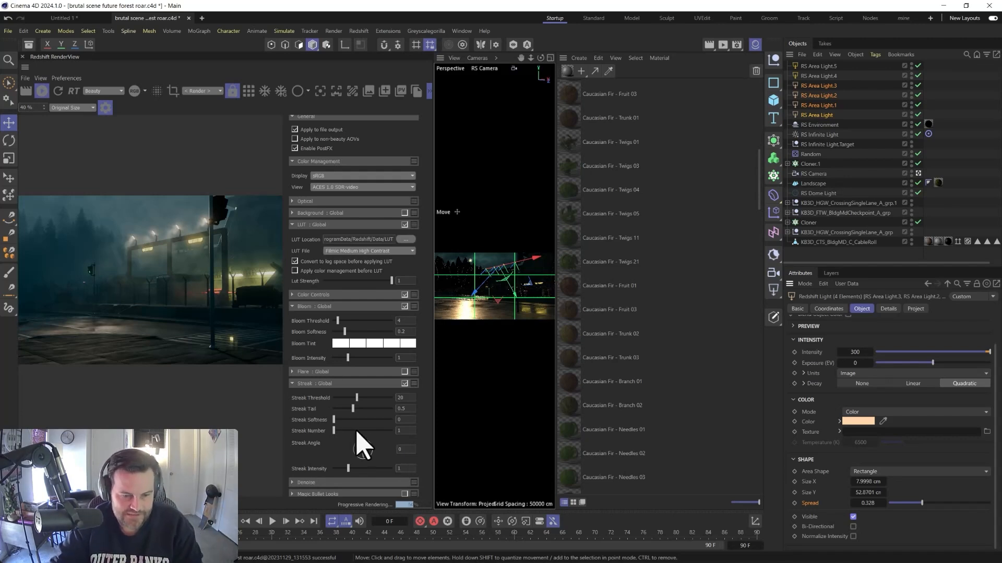
pyautogui.moveTo(358, 408)
pyautogui.mouseDown()
pyautogui.moveTo(400, 409)
pyautogui.moveTo(373, 412)
pyautogui.moveTo(397, 405)
pyautogui.moveTo(342, 398)
pyautogui.moveTo(351, 398)
pyautogui.mouseUp()
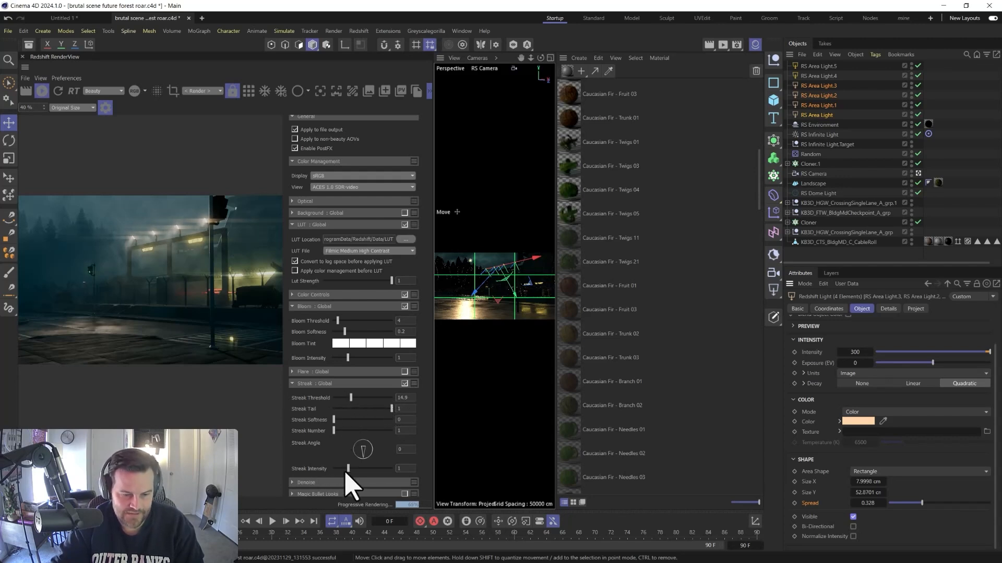
pyautogui.moveTo(347, 469); pyautogui.dragTo(343, 470)
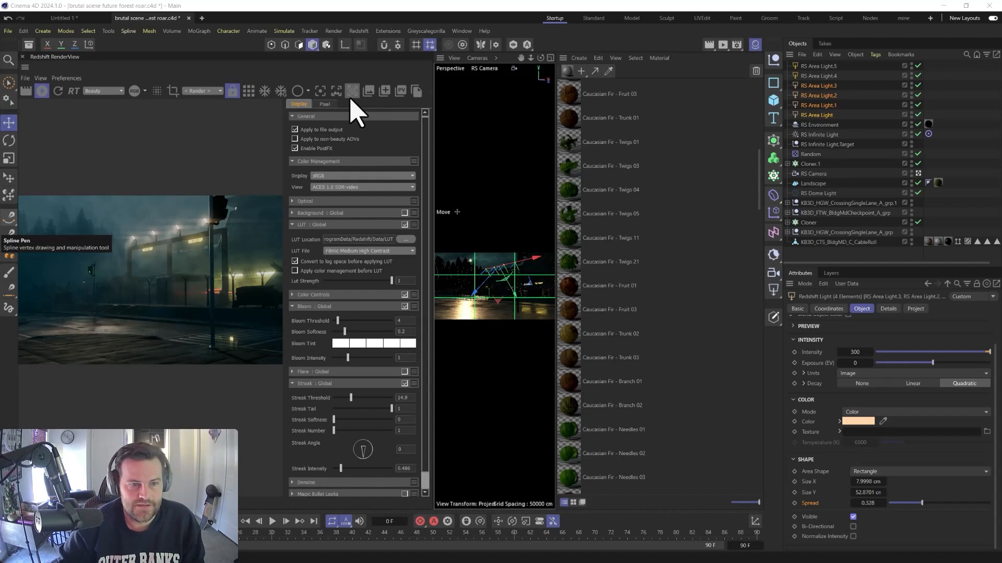
# Hide the post-effects settings and enlarge the render to examine the glowing gantry lights
pyautogui.click(428, 87)
pyautogui.click(105, 108)
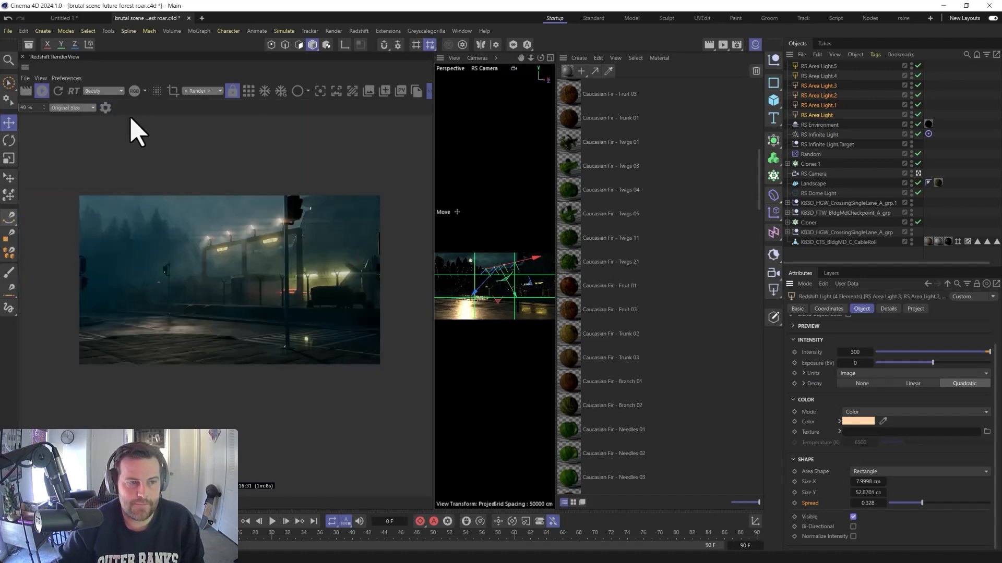
pyautogui.scroll(1, 214, 293)
pyautogui.scroll(3, 214, 292)
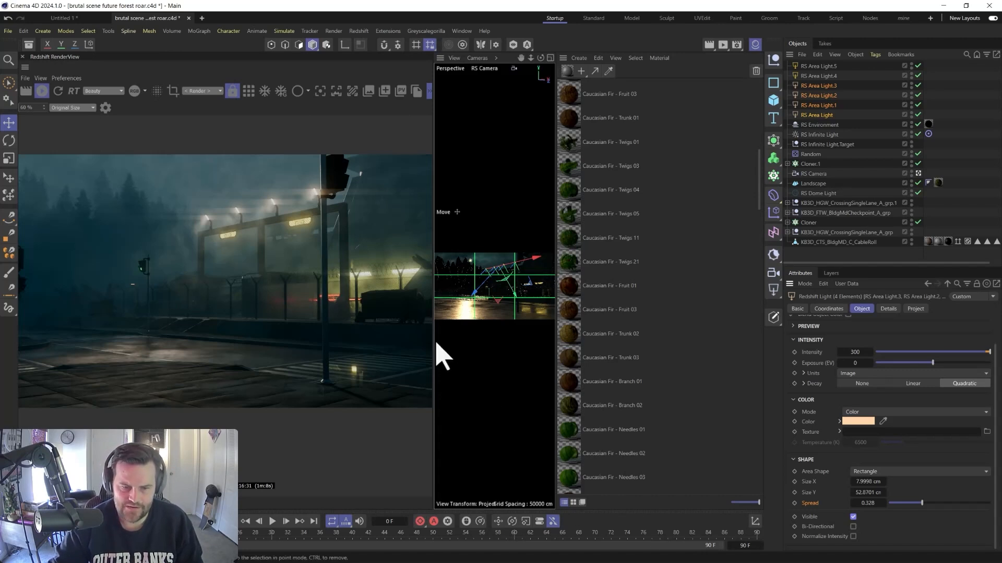
# Narrow the render view to give the viewport more room and switch to the four-view layout
pyautogui.moveTo(434, 339); pyautogui.dragTo(152, 332)
pyautogui.scroll(-3, 155, 360)
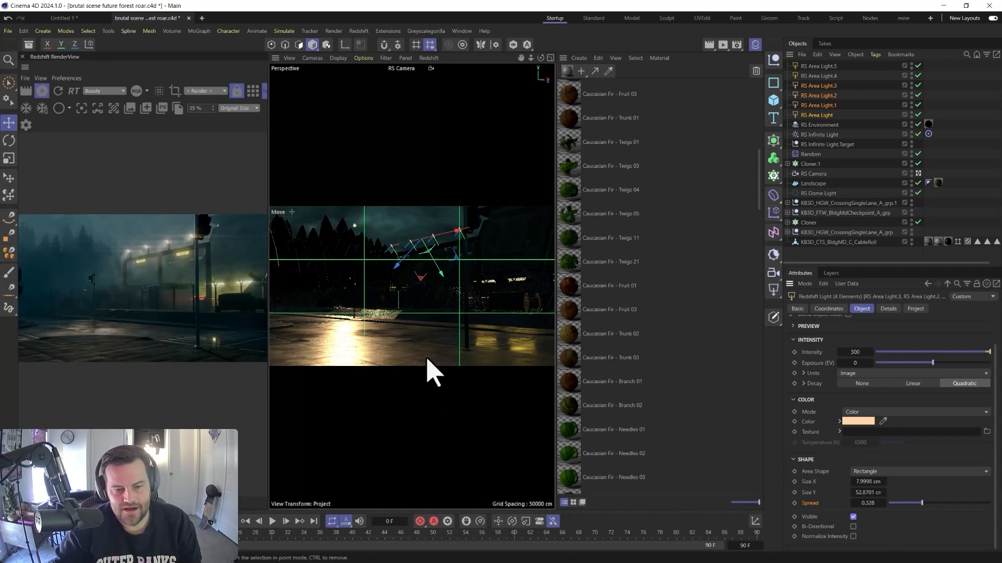
pyautogui.middleClick(438, 334)
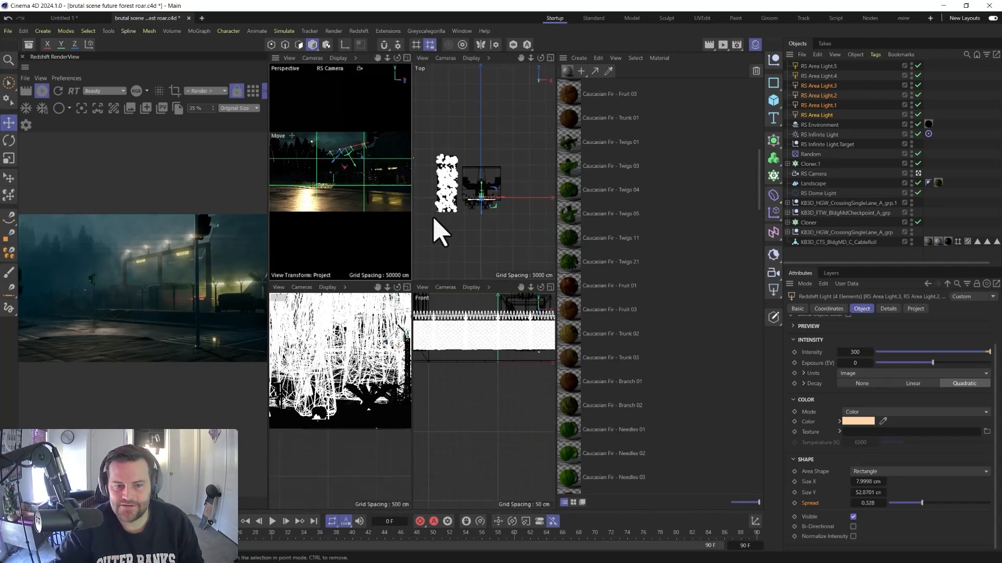
# Reframe the RS Camera view of the checkpoint to include the traffic lights, close the asset browser and save the scene
pyautogui.middleClick(360, 224)
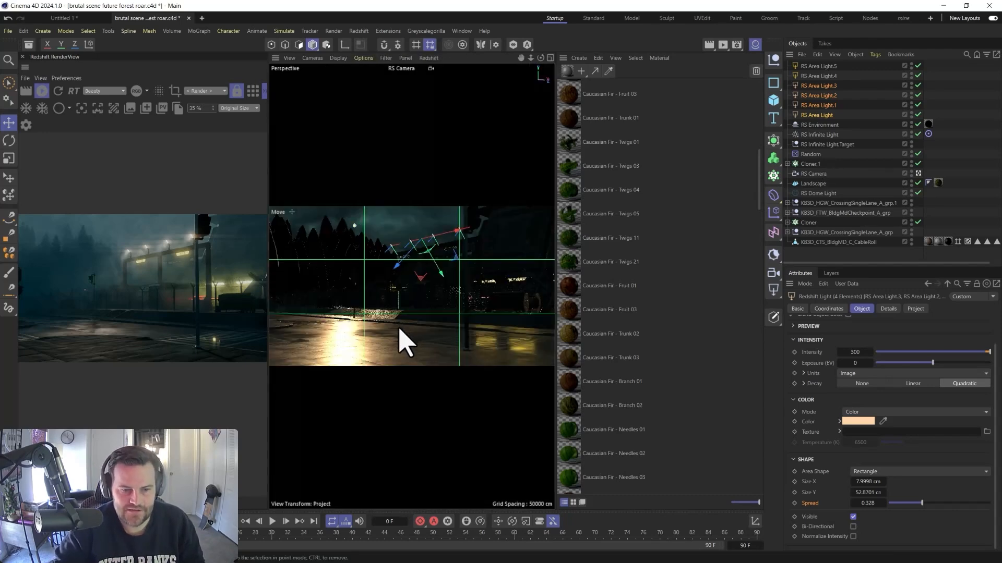
pyautogui.scroll(3, 398, 329)
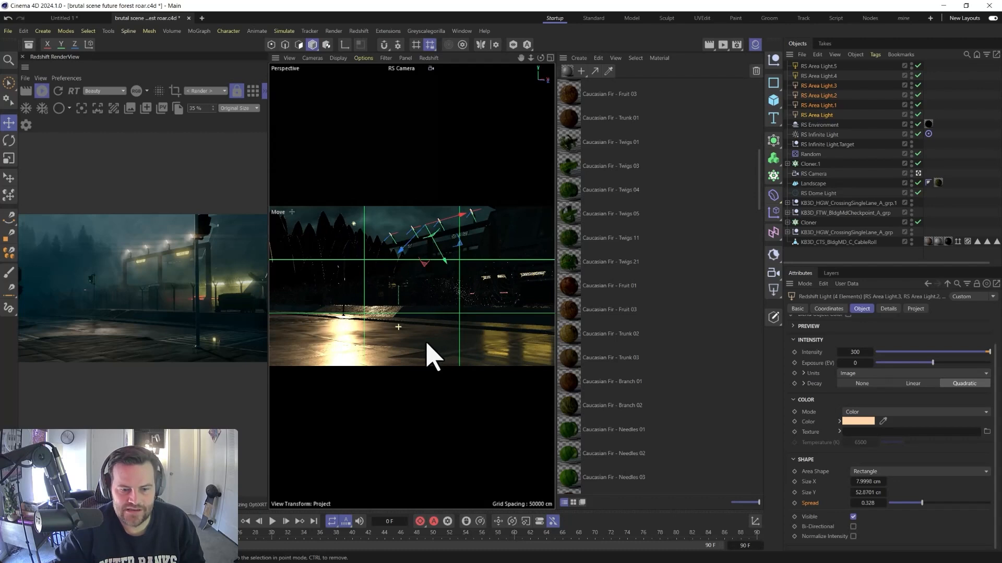
pyautogui.click(471, 340)
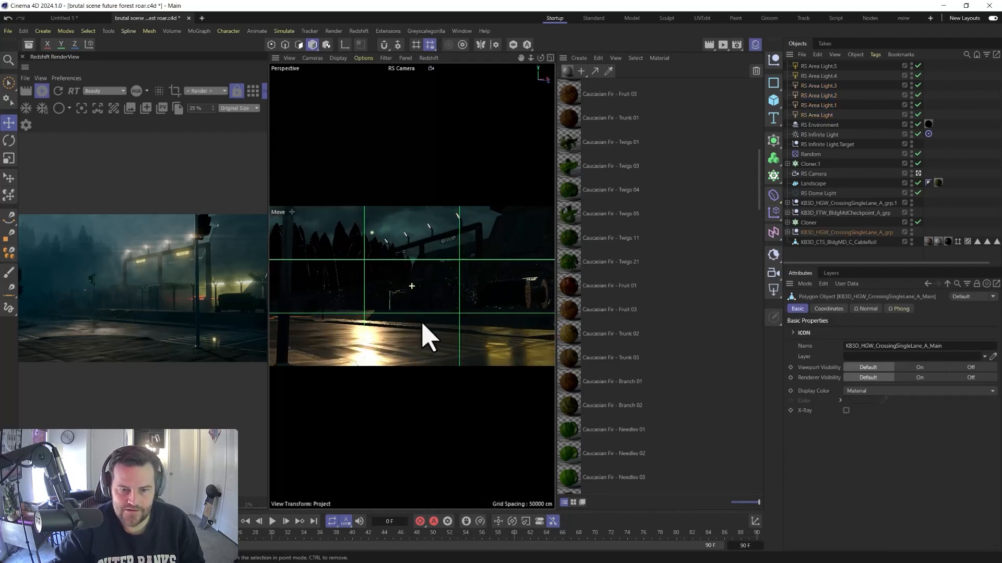
pyautogui.keyDown('alt'); pyautogui.moveTo(426, 330); pyautogui.dragTo(418, 336, button='middle'); pyautogui.keyUp('alt')
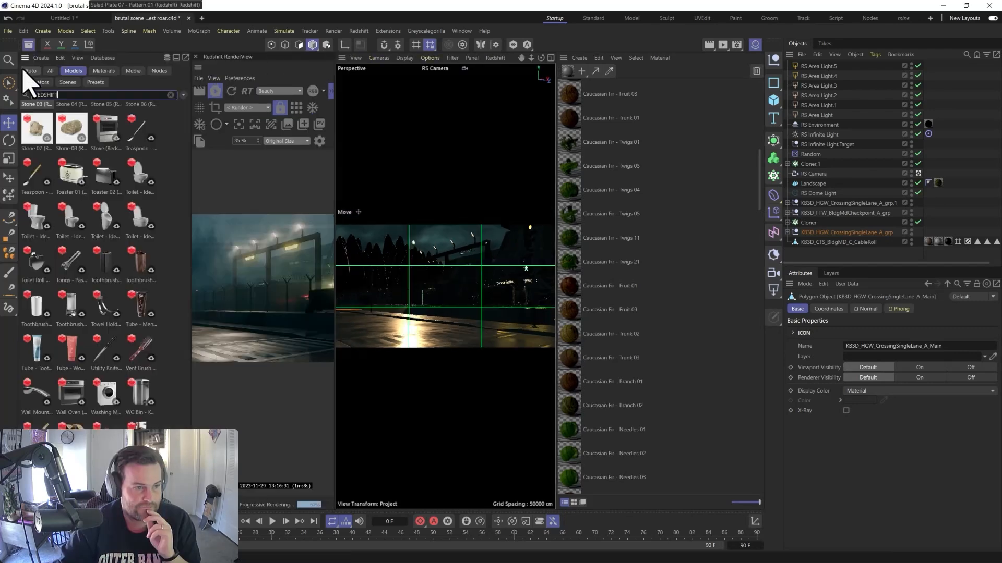
pyautogui.click(29, 45)
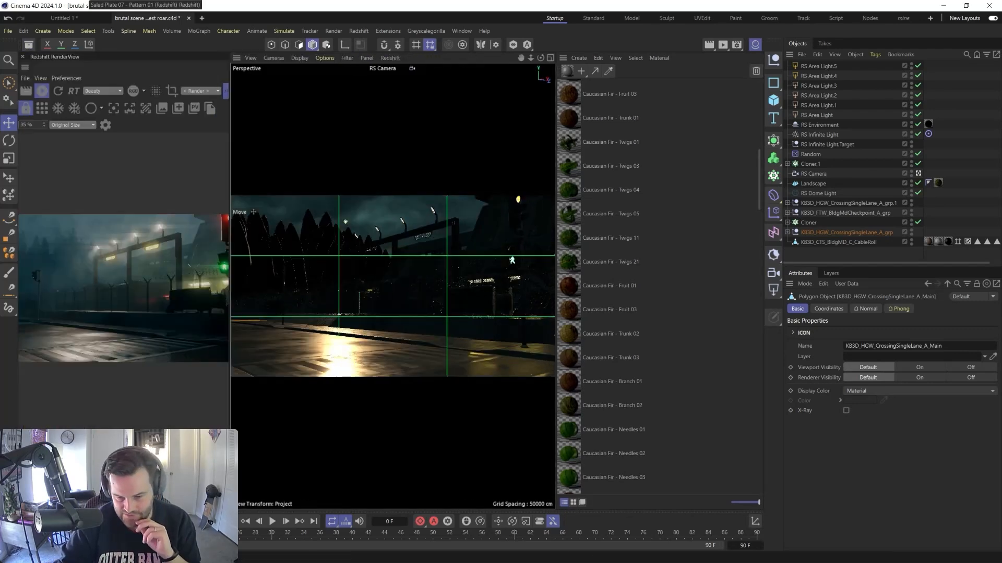
pyautogui.hotkey('ctrl', 's')
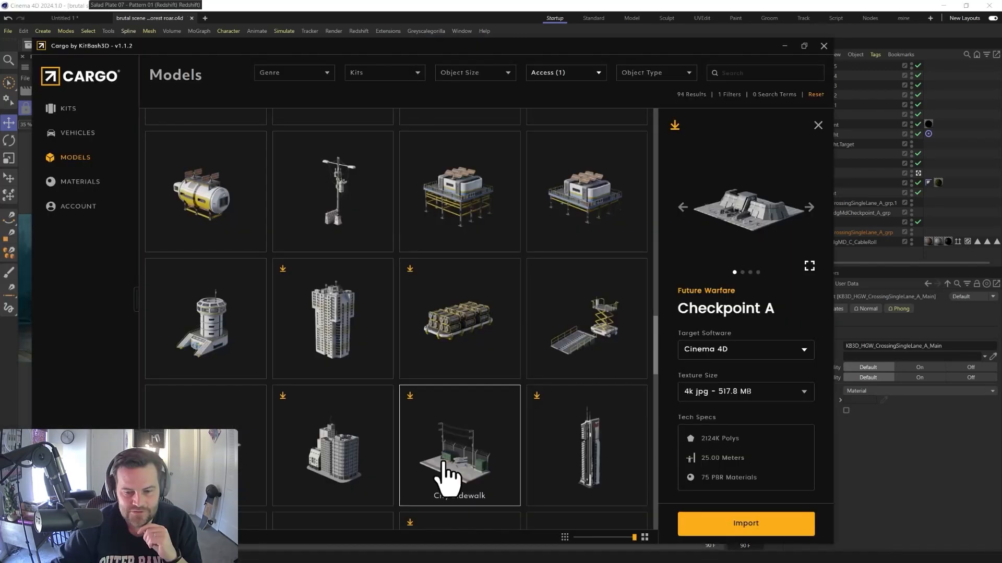
# Switch to KitBash3D Cargo, download the Cyber Streets Street Light for Cinema 4D as 4k jpg and import it into the scene
pyautogui.scroll(4, 443, 463)
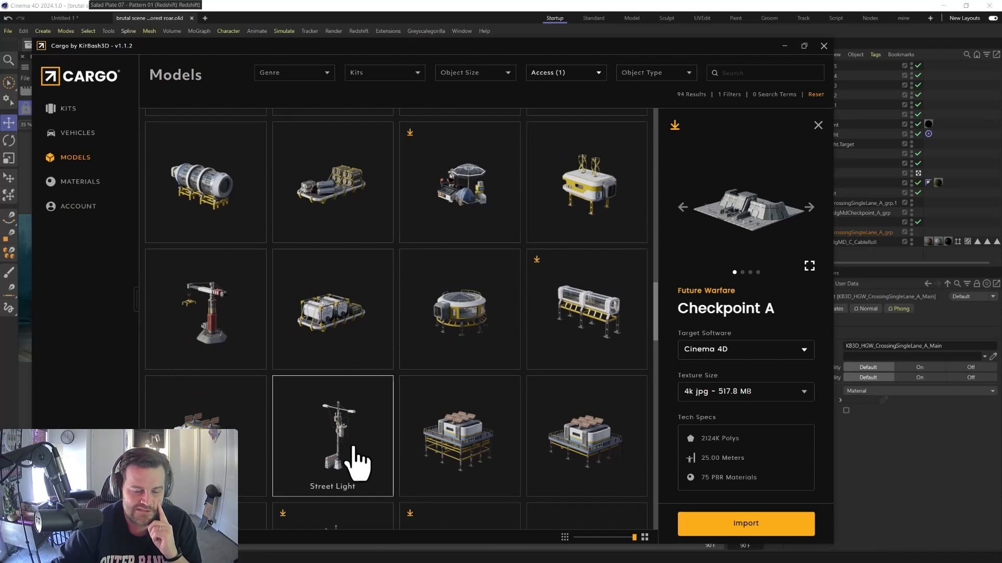
pyautogui.click(335, 446)
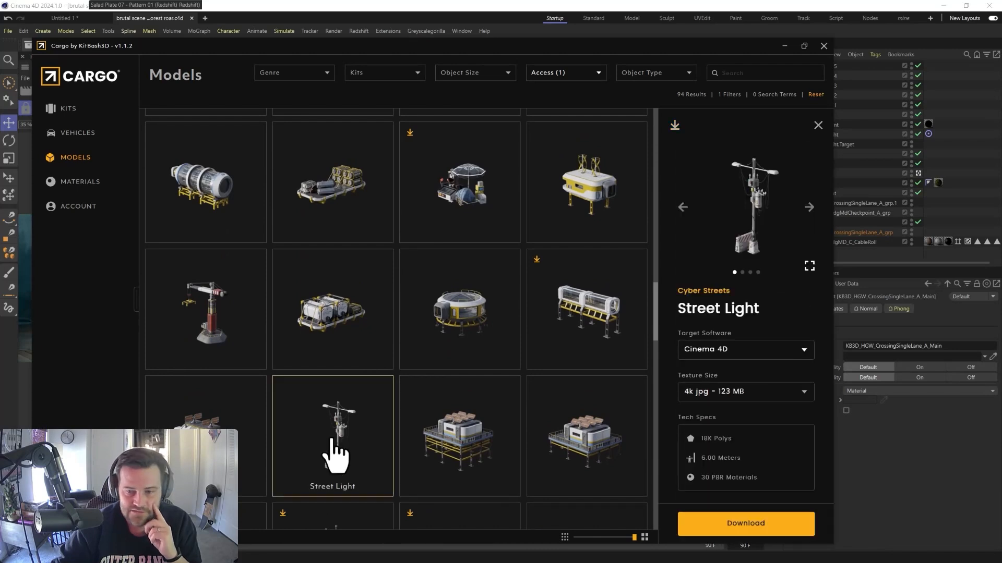
pyautogui.click(737, 524)
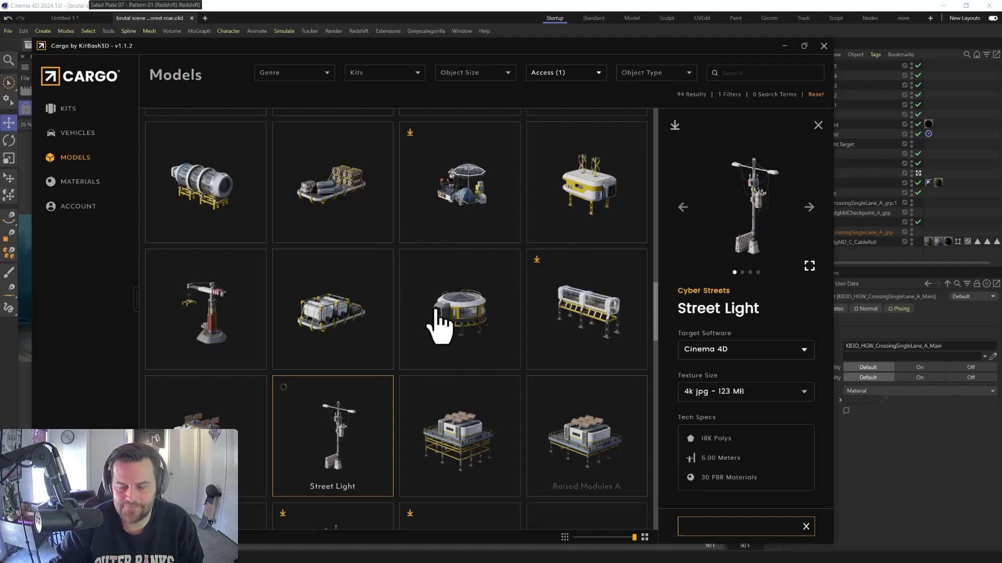
pyautogui.scroll(-10, 409, 326)
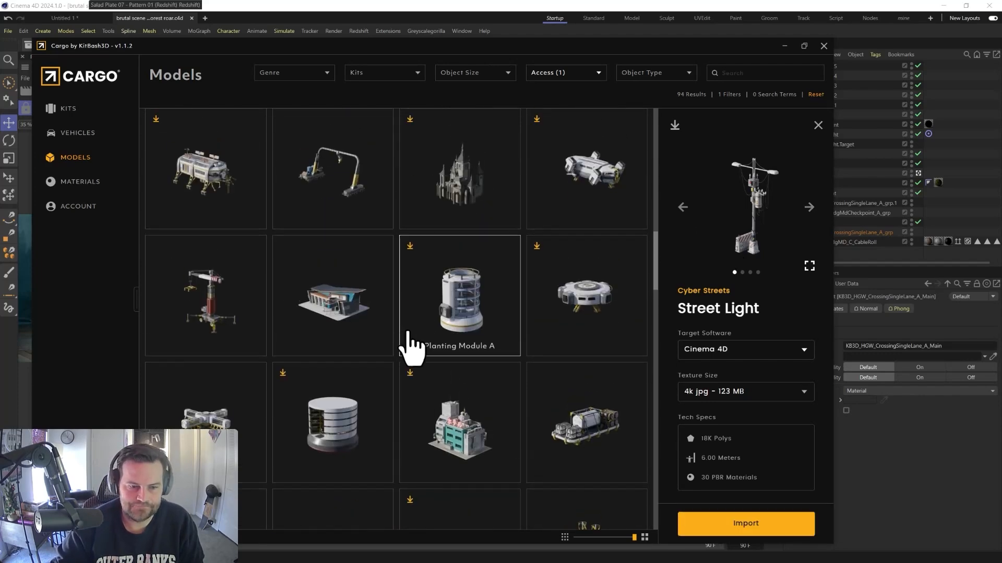
pyautogui.scroll(4, 409, 347)
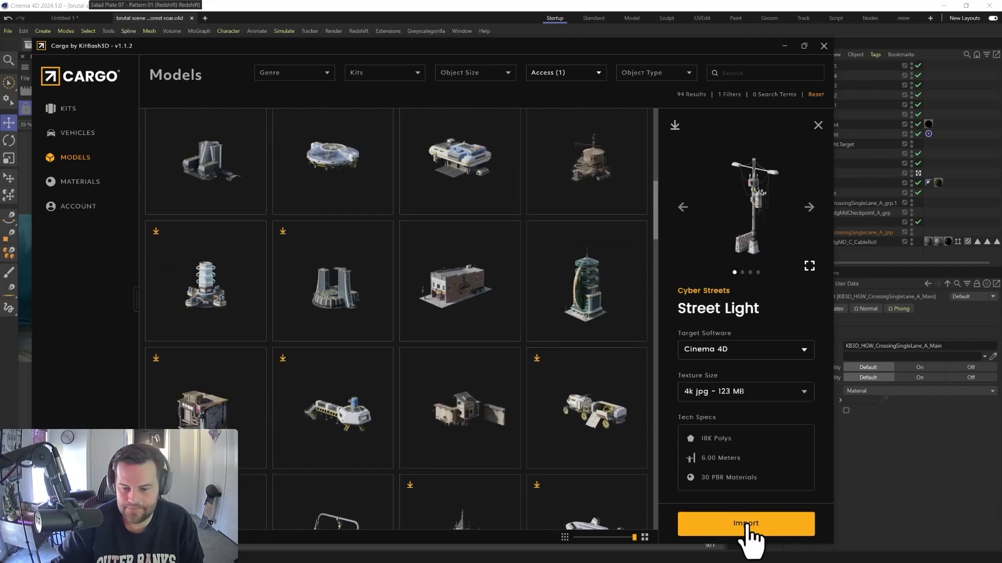
pyautogui.scroll(4, 370, 399)
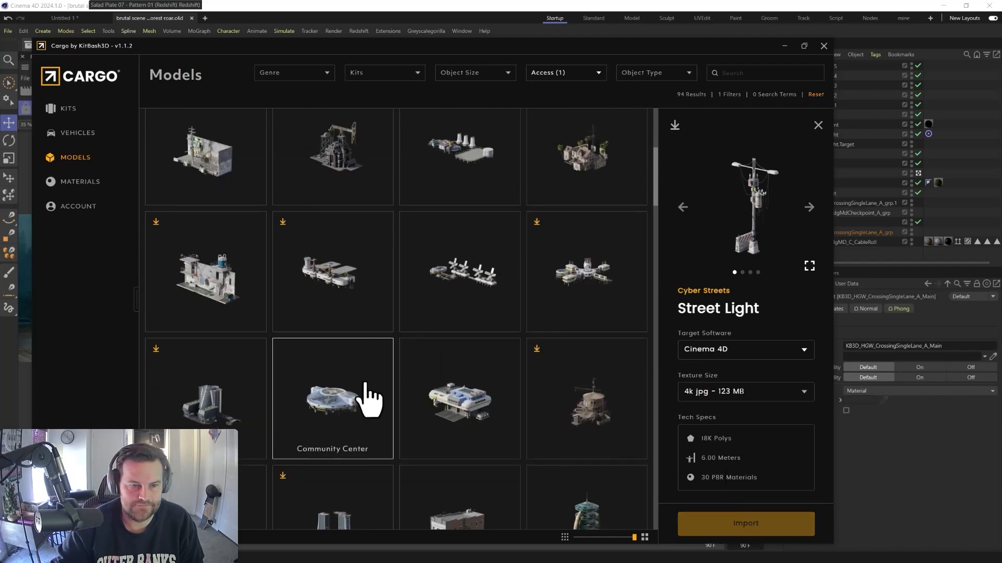
pyautogui.scroll(4, 370, 399)
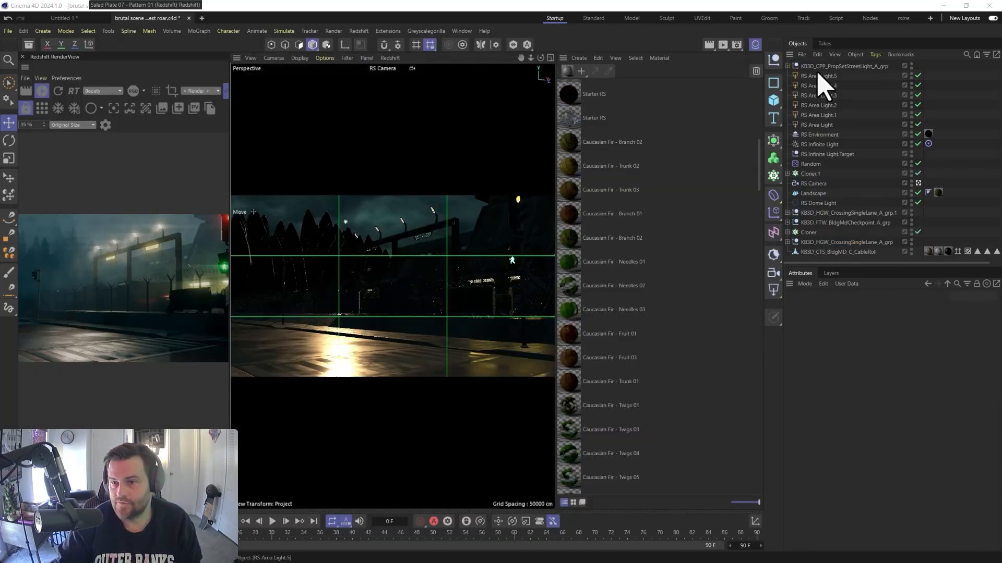
# Place the imported street light group on the foreground road and shift it sideways away from the crossing in the Top view
pyautogui.click(8, 178)
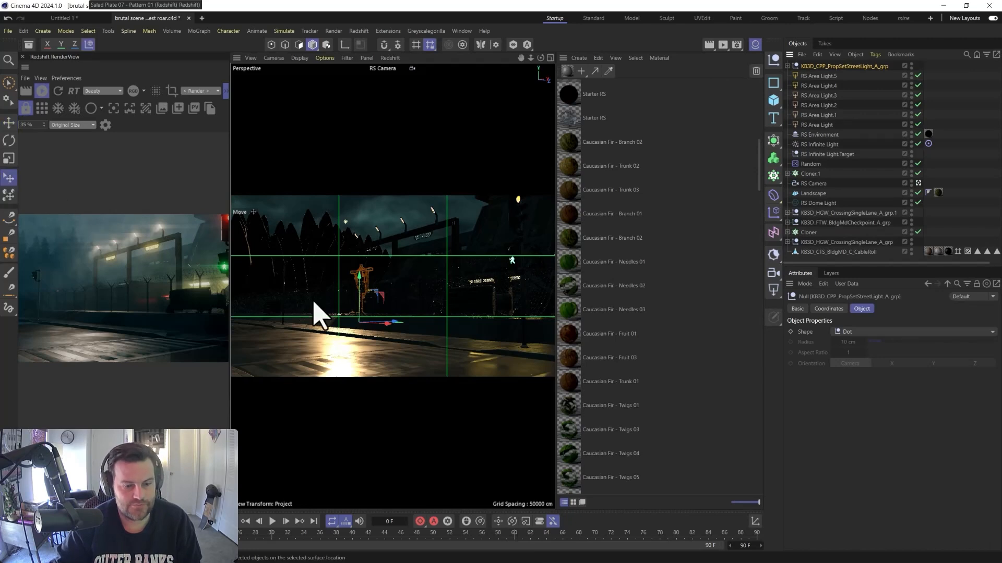
pyautogui.click(285, 377)
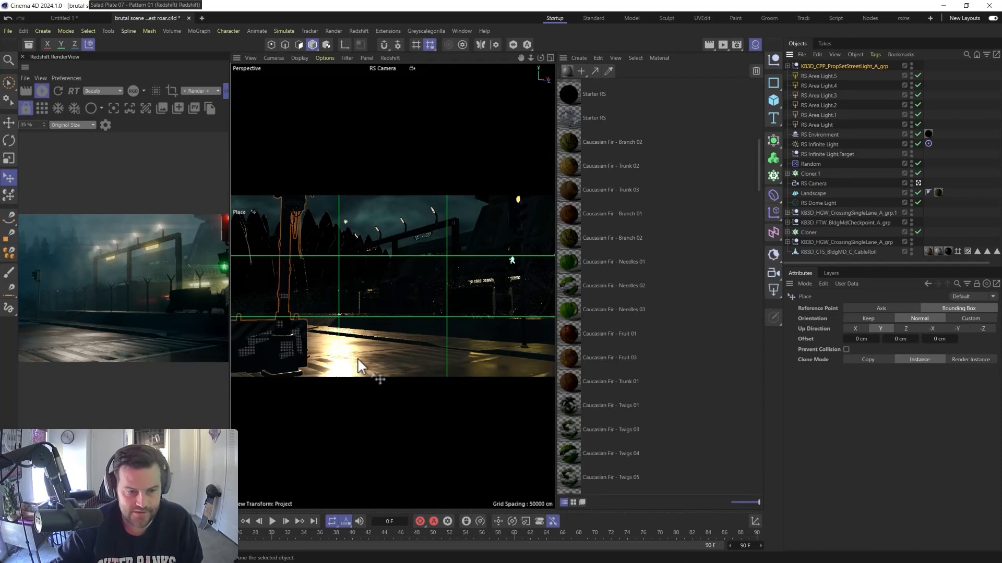
pyautogui.middleClick(483, 254)
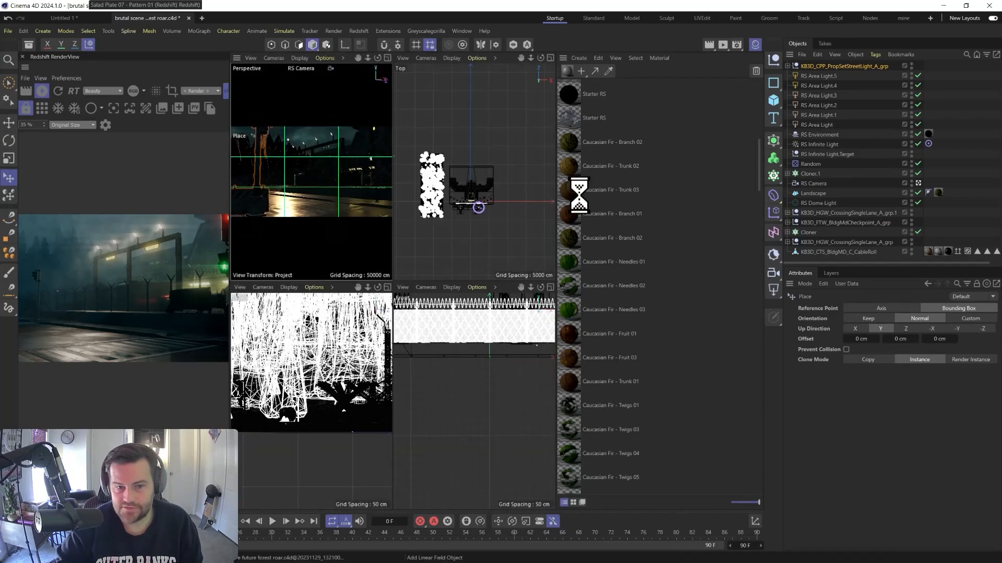
pyautogui.scroll(5, 475, 211)
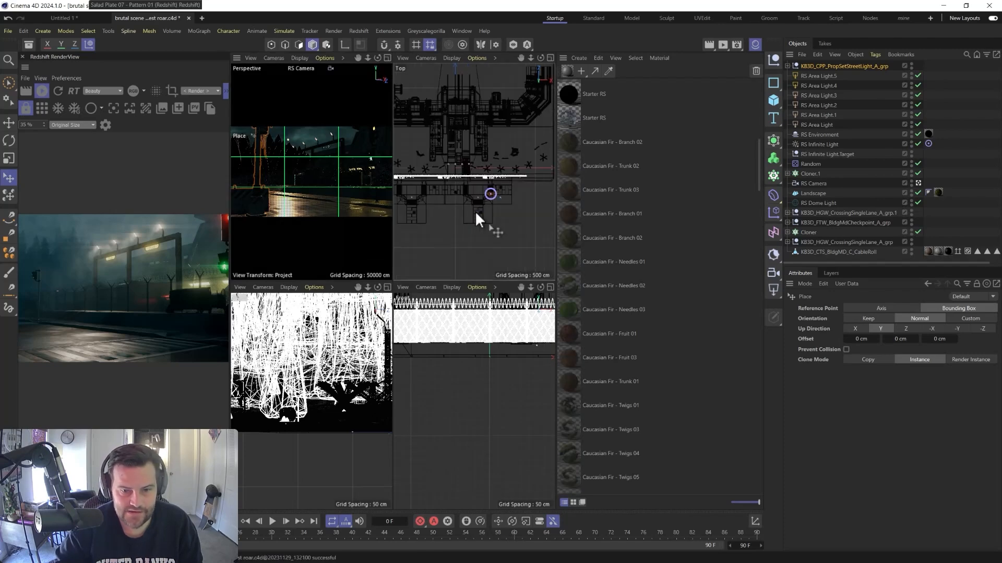
pyautogui.scroll(4, 514, 208)
pyautogui.press('e')
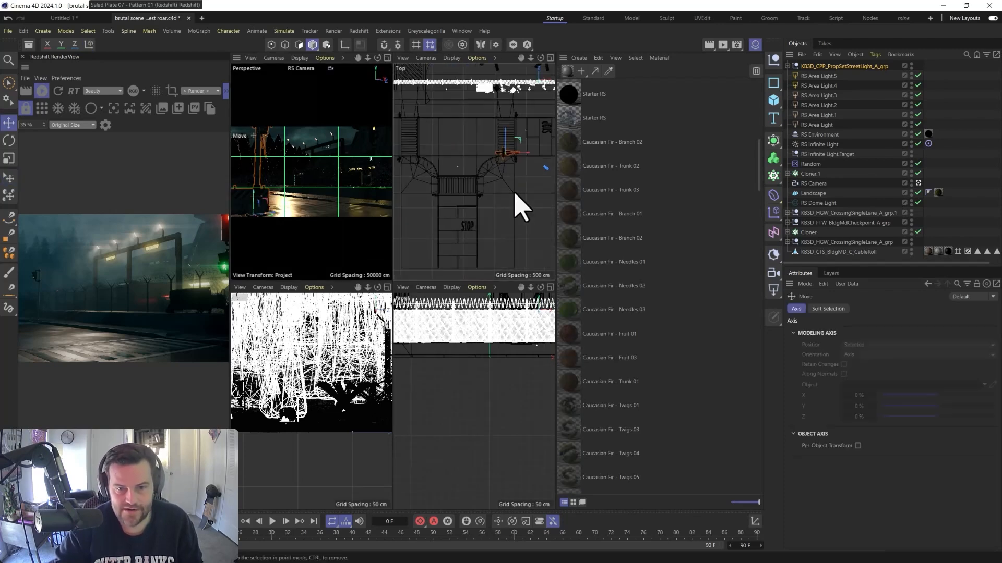
pyautogui.moveTo(517, 146); pyautogui.dragTo(541, 141)
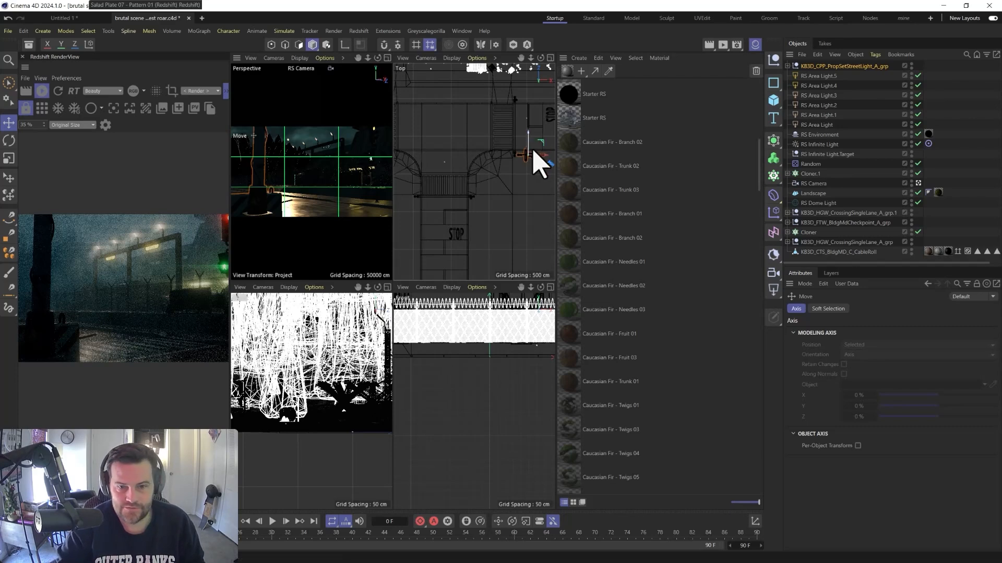
# Rotate the street light group about its vertical axis, and turn its Main mesh separately from the barricade
pyautogui.press('r')
pyautogui.moveTo(543, 160); pyautogui.dragTo(492, 166)
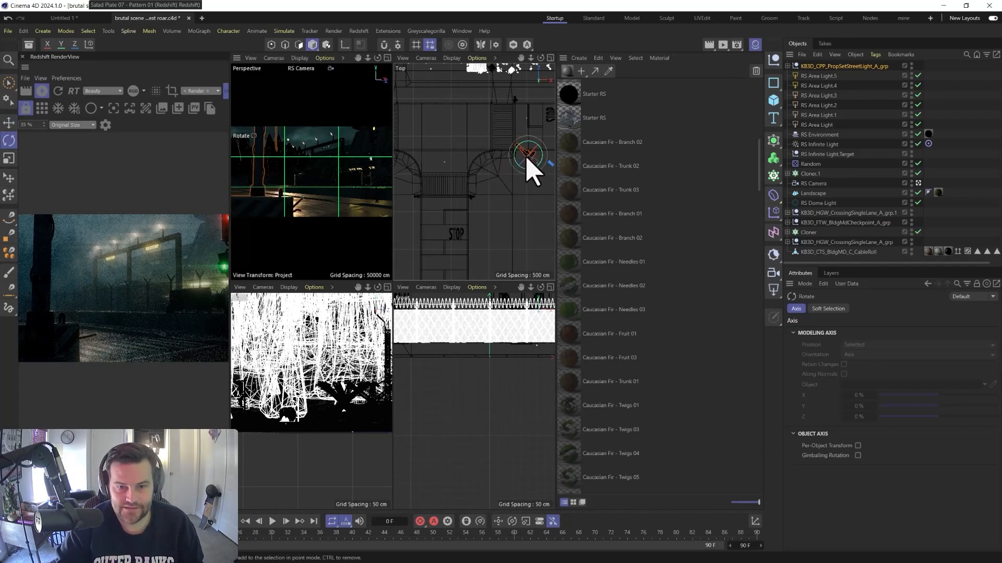
pyautogui.click(788, 66)
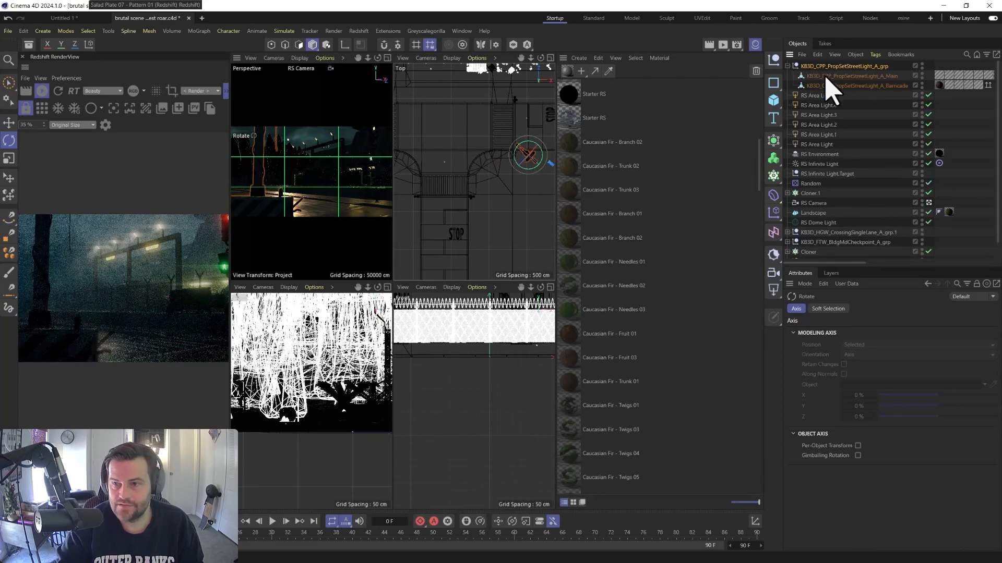
pyautogui.click(835, 76)
pyautogui.moveTo(539, 152); pyautogui.dragTo(542, 161)
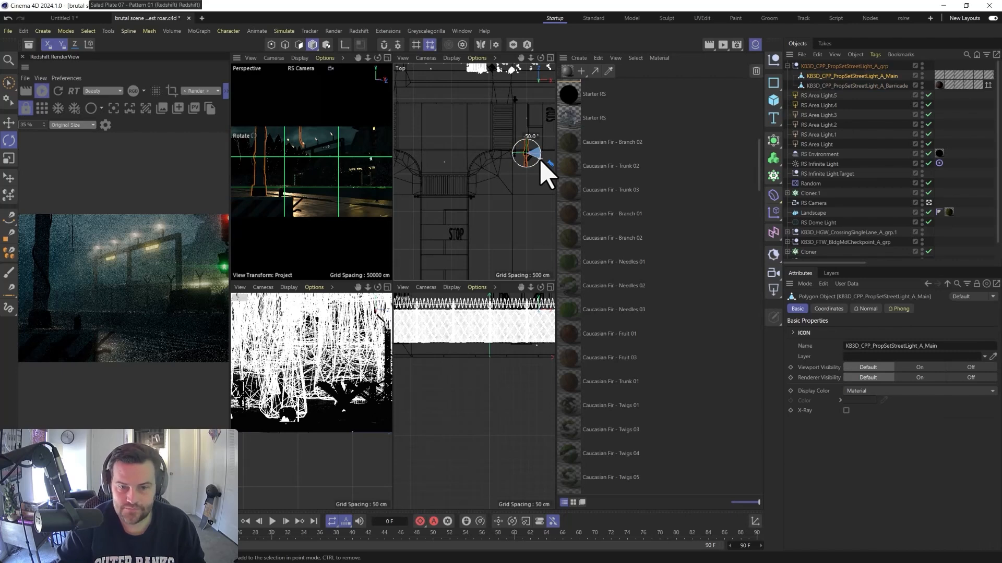
pyautogui.moveTo(542, 162); pyautogui.dragTo(543, 162)
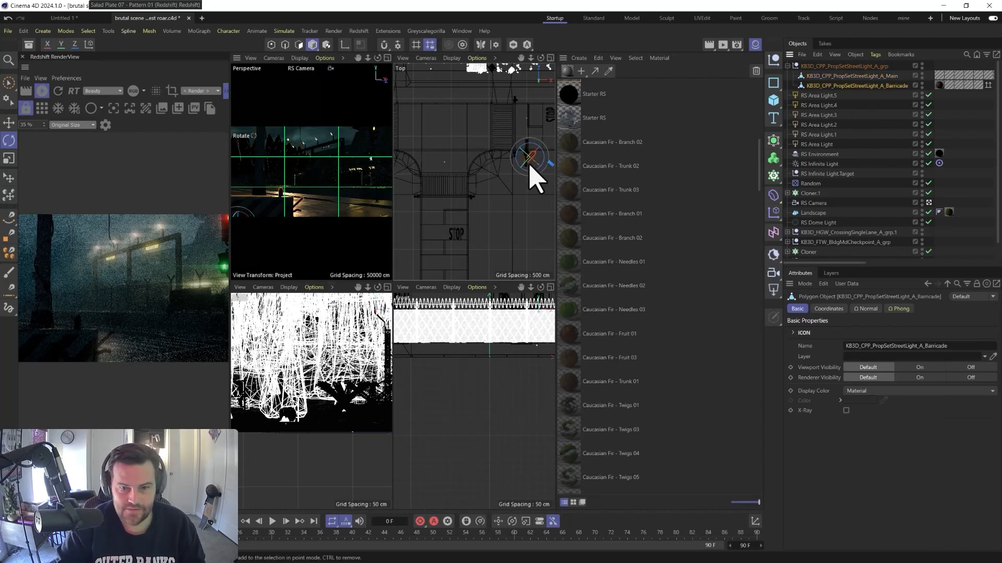
# Place the street light's Barricade mesh on the road in the camera view and move it farther back beside the crosswalk
pyautogui.press('e')
pyautogui.click(8, 178)
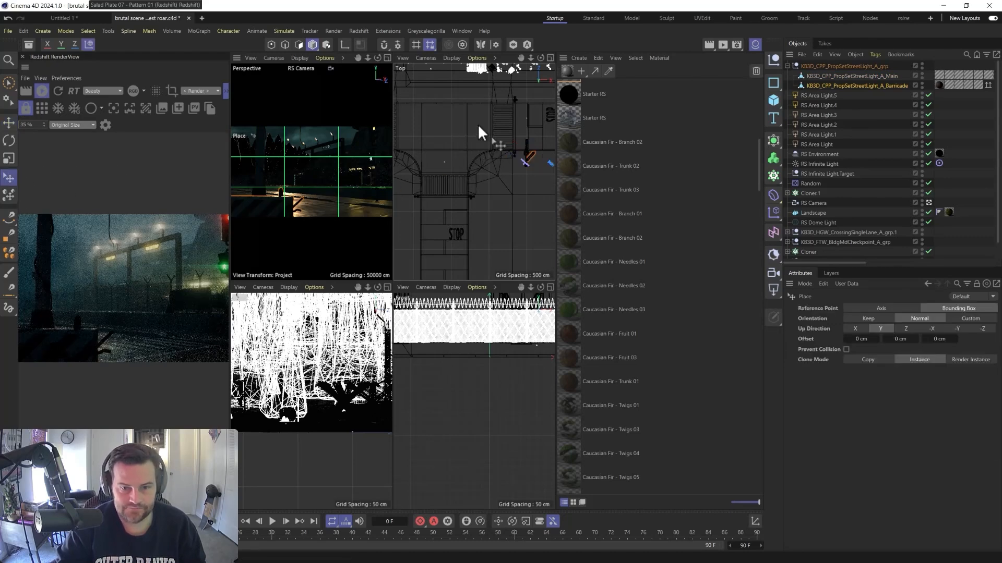
pyautogui.click(473, 131)
pyautogui.moveTo(311, 205); pyautogui.dragTo(348, 211)
pyautogui.press('r')
pyautogui.press('e')
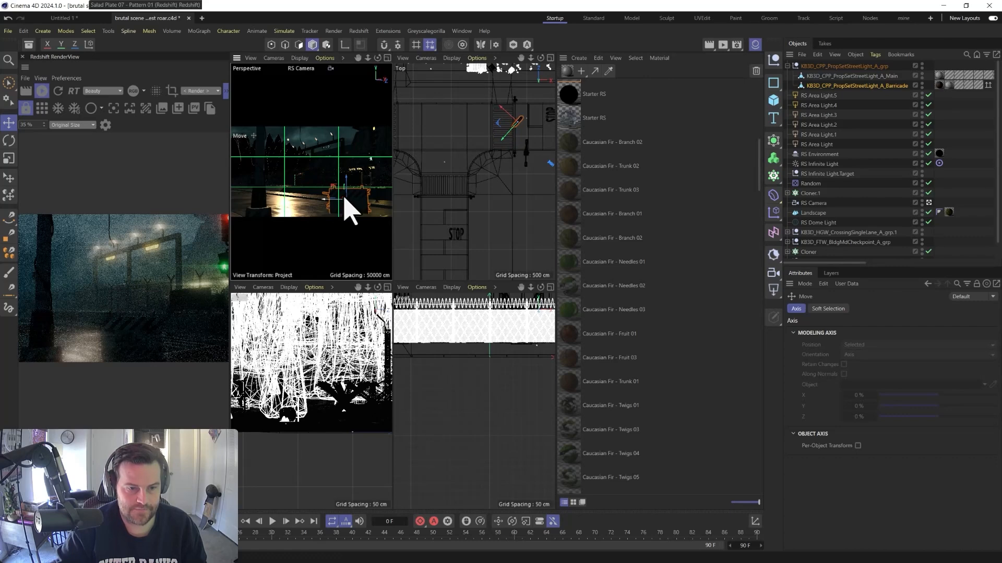
pyautogui.moveTo(517, 128); pyautogui.dragTo(472, 94)
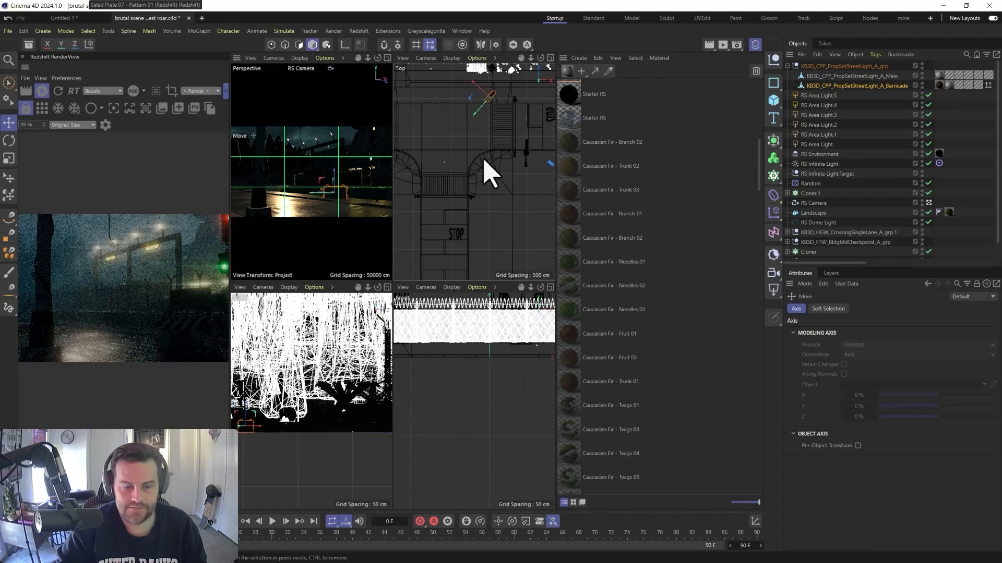
# Duplicate the barricade to the other side of the camera view and rotate the copy to a shallower angle
pyautogui.scroll(-2, 462, 364)
pyautogui.scroll(-1, 389, 366)
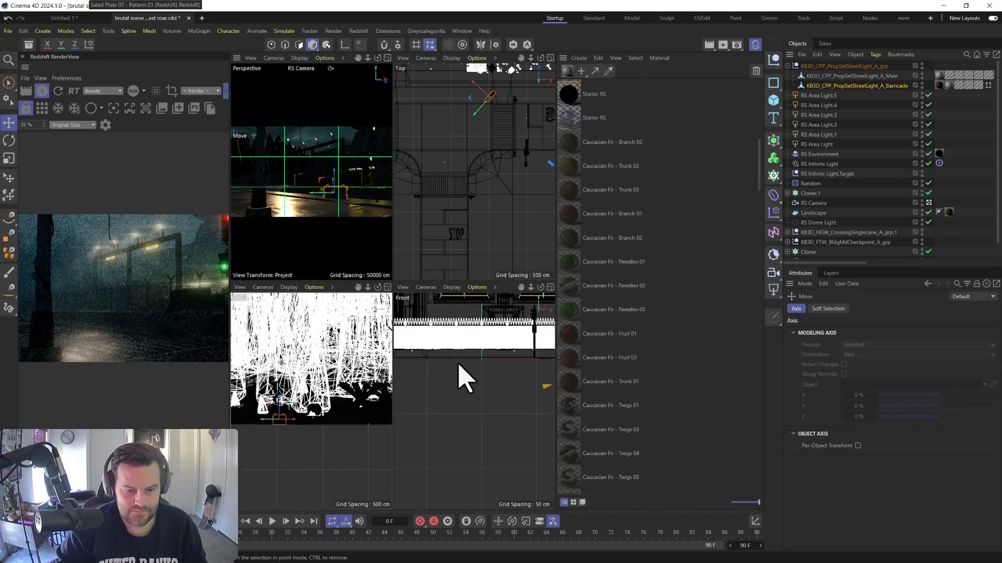
pyautogui.scroll(-4, 474, 374)
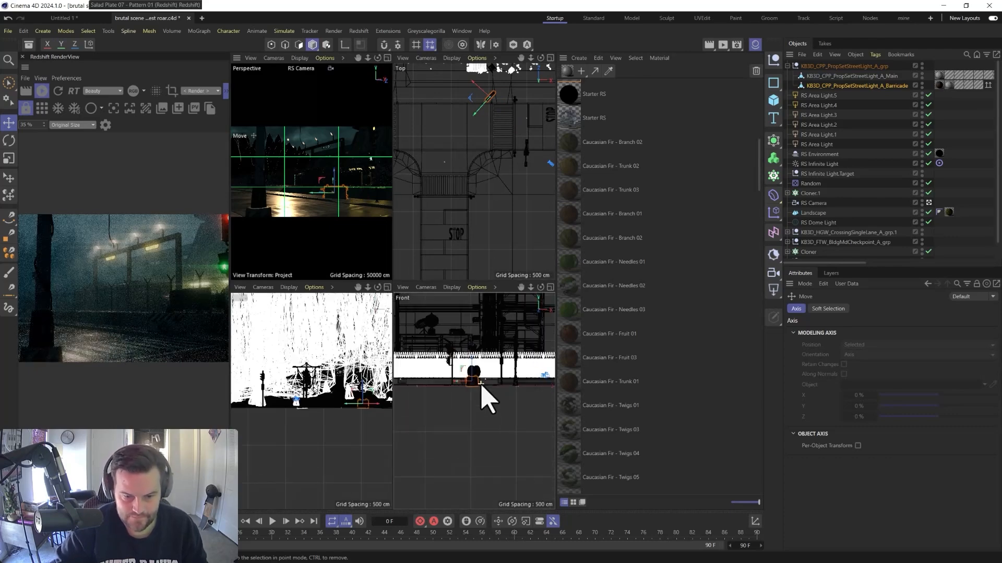
pyautogui.scroll(4, 471, 384)
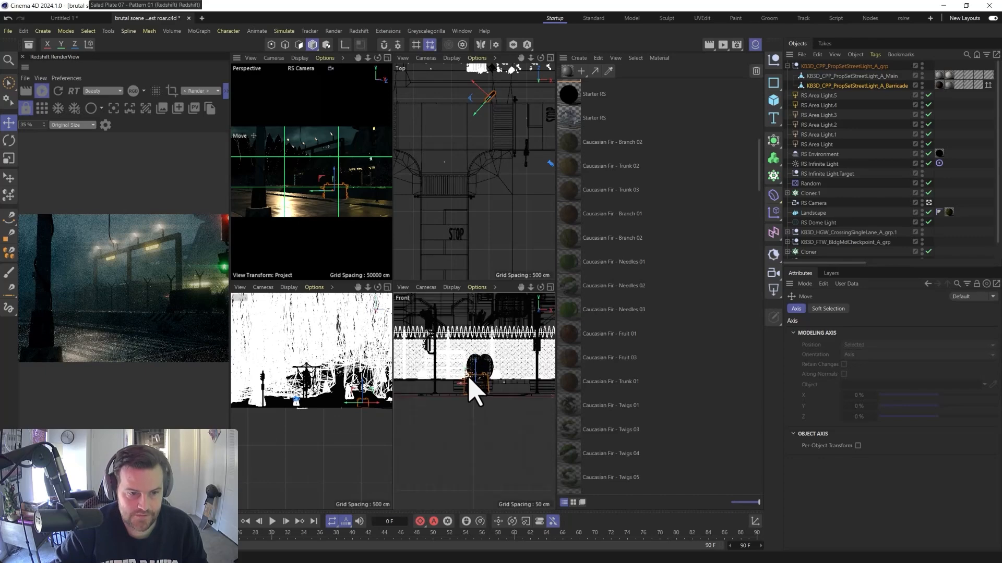
pyautogui.scroll(2, 468, 380)
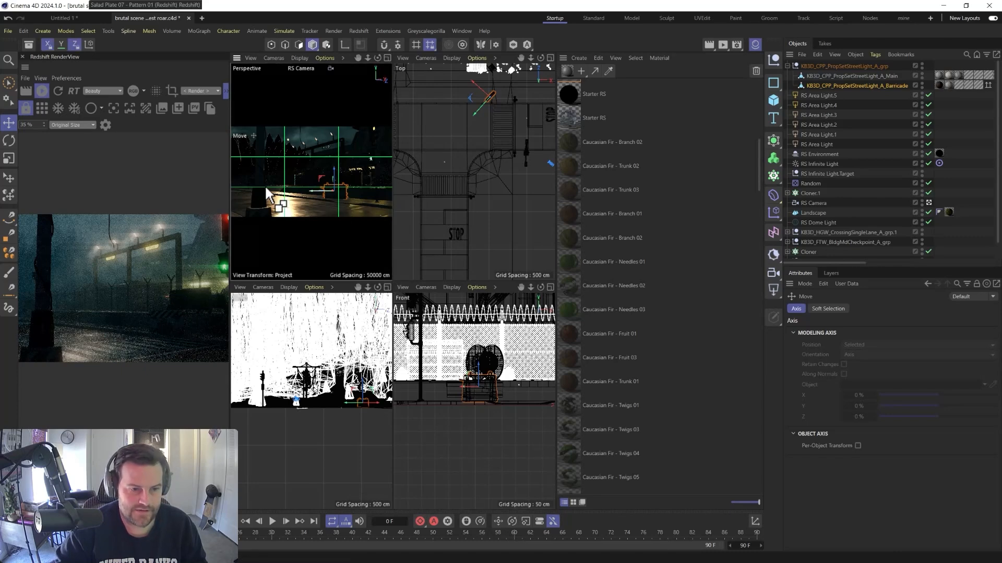
pyautogui.moveTo(327, 201); pyautogui.dragTo(253, 198)
pyautogui.press('r')
pyautogui.press('e')
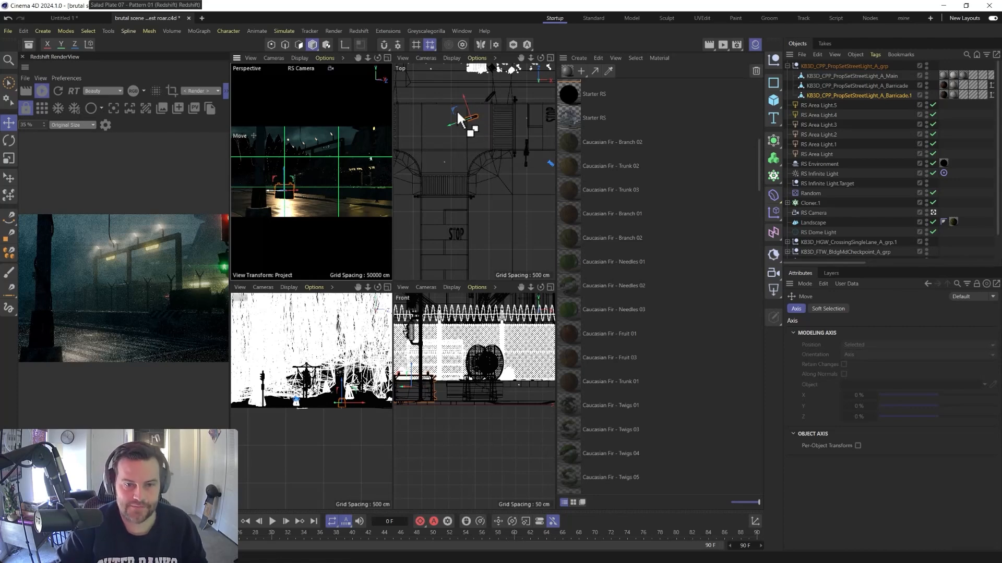
# Add two more barricade copies along the row in the Top view, angling the outermost one and moving it back
pyautogui.keyDown('ctrl'); pyautogui.moveTo(453, 109); pyautogui.dragTo(417, 93); pyautogui.keyUp('ctrl')
pyautogui.press('r')
pyautogui.press('e')
pyautogui.press('r')
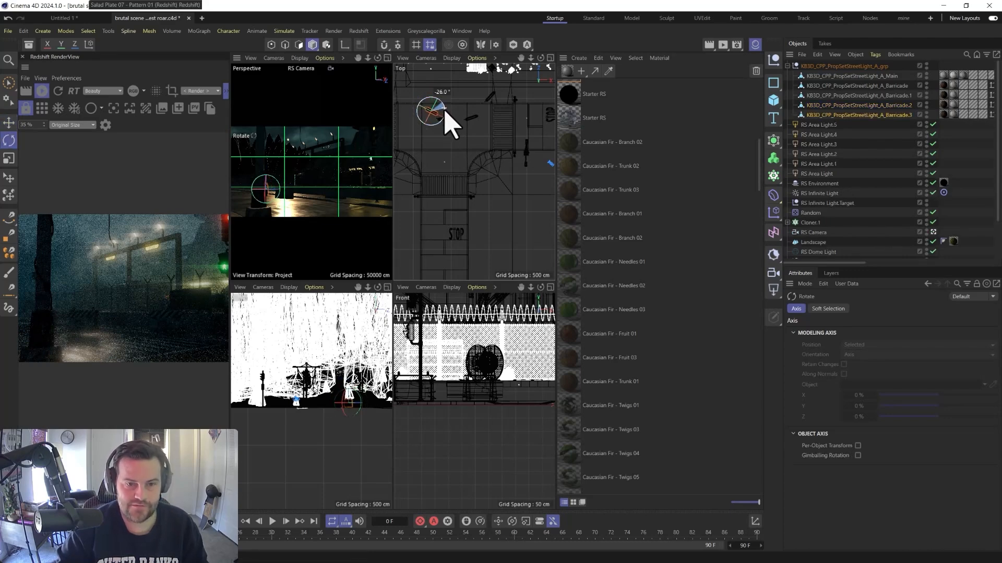
pyautogui.press('e')
pyautogui.moveTo(436, 105)
pyautogui.mouseDown()
pyautogui.moveTo(417, 86)
pyautogui.moveTo(425, 90)
pyautogui.mouseUp()
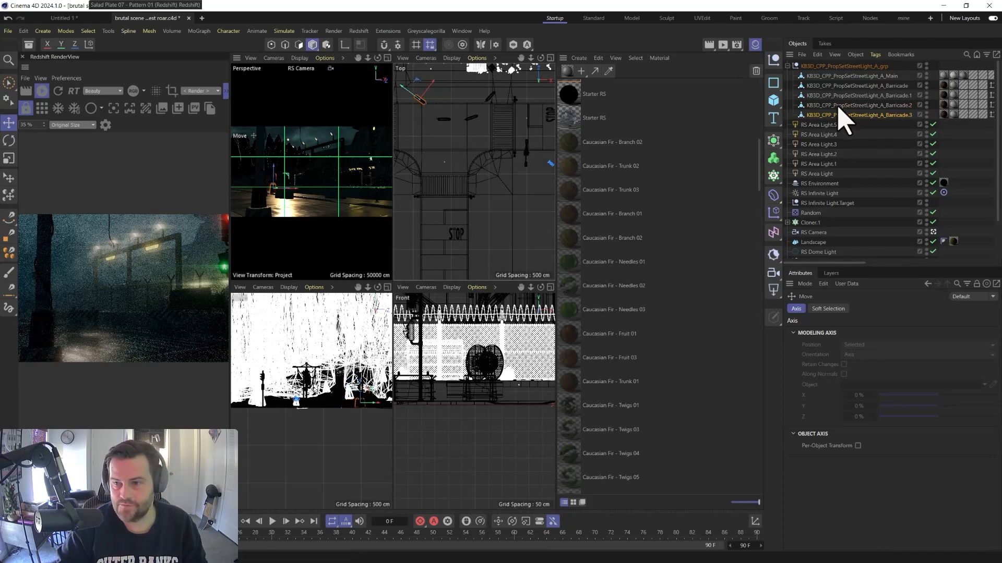
# Move the barricade copies Barricade.1 and Barricade.2 together slightly farther back on the road in the Top view
pyautogui.click(829, 86)
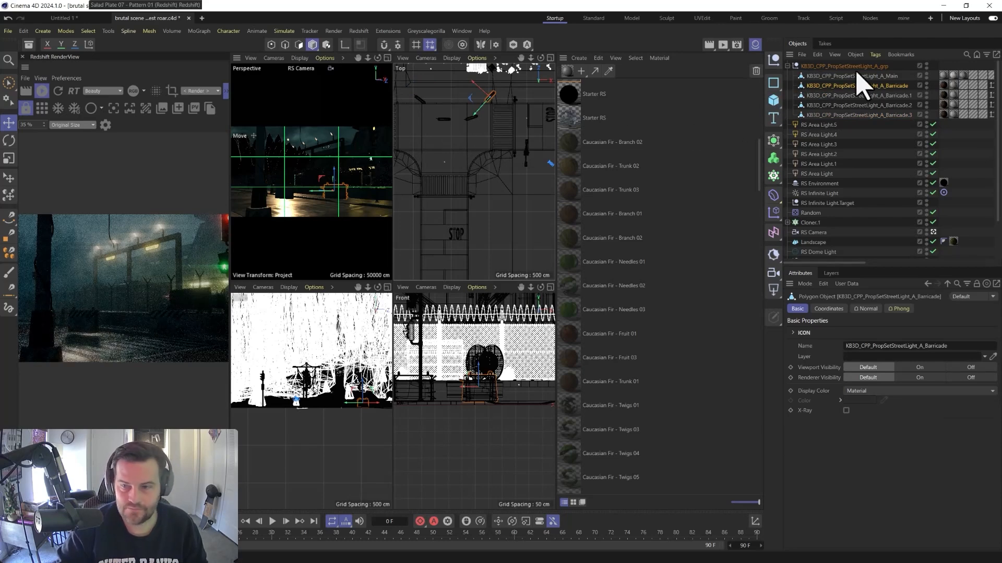
pyautogui.click(839, 95)
pyautogui.keyDown('shift'); pyautogui.click(839, 105); pyautogui.keyUp('shift')
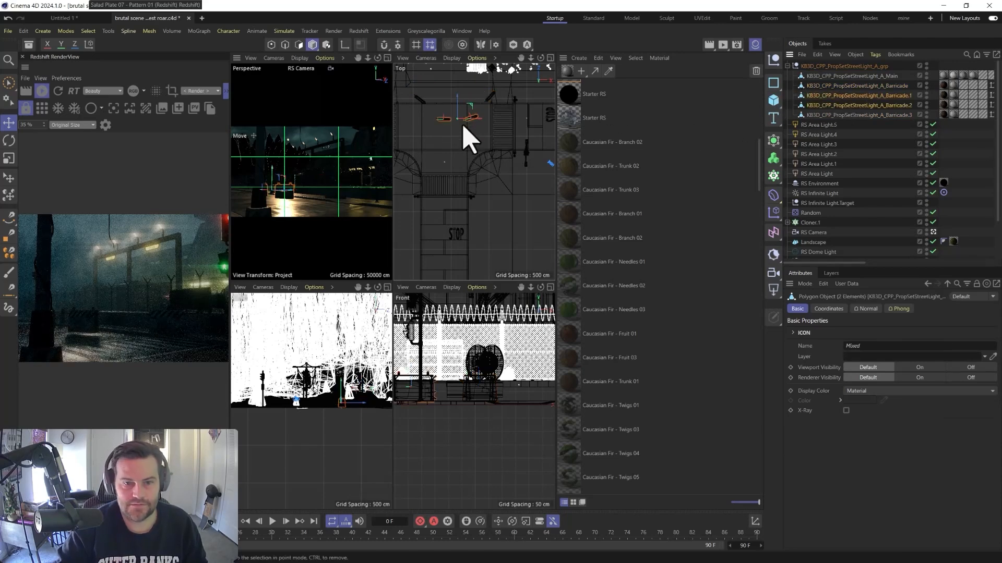
pyautogui.moveTo(271, 178); pyautogui.dragTo(298, 193)
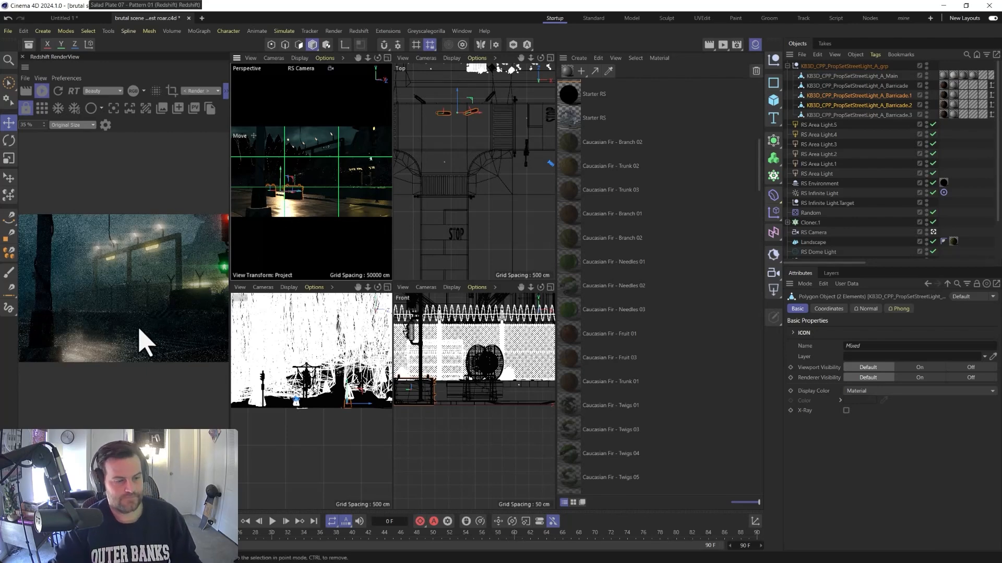
# Enlarge the camera view, widen the render view, and rotate the original Barricade mesh slightly
pyautogui.middleClick(295, 153)
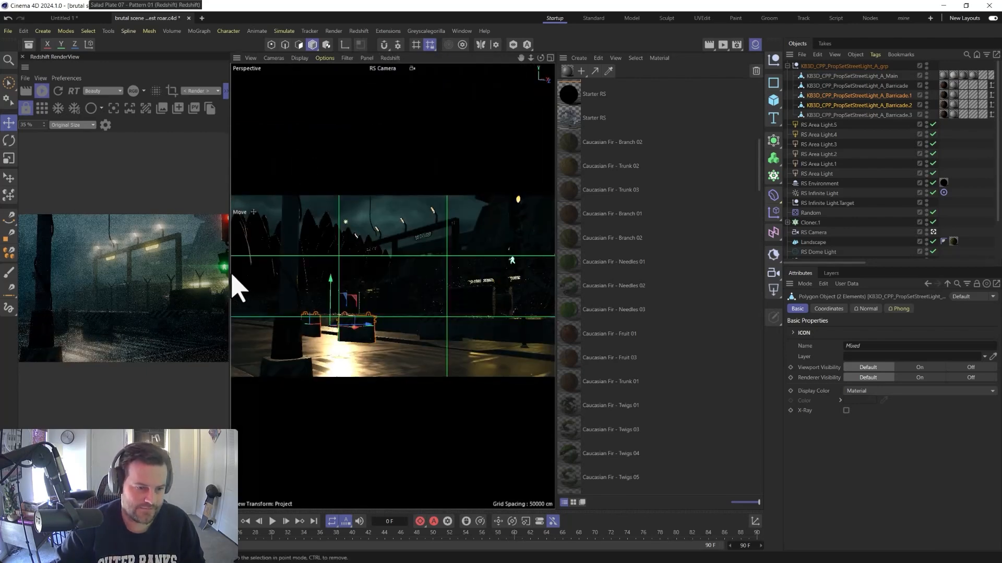
pyautogui.moveTo(230, 272); pyautogui.dragTo(424, 273)
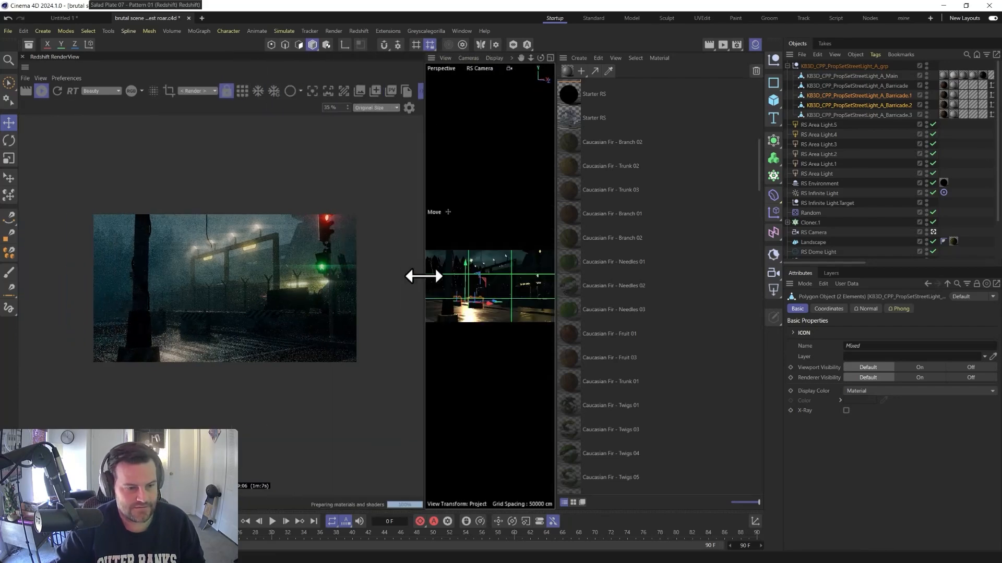
pyautogui.click(510, 314)
pyautogui.press('r')
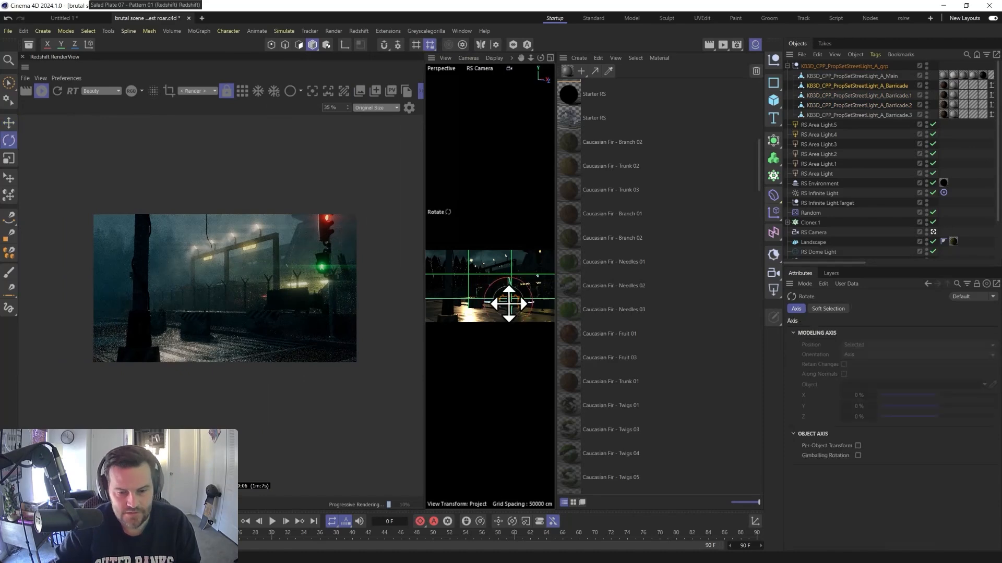
pyautogui.moveTo(512, 303); pyautogui.dragTo(525, 306)
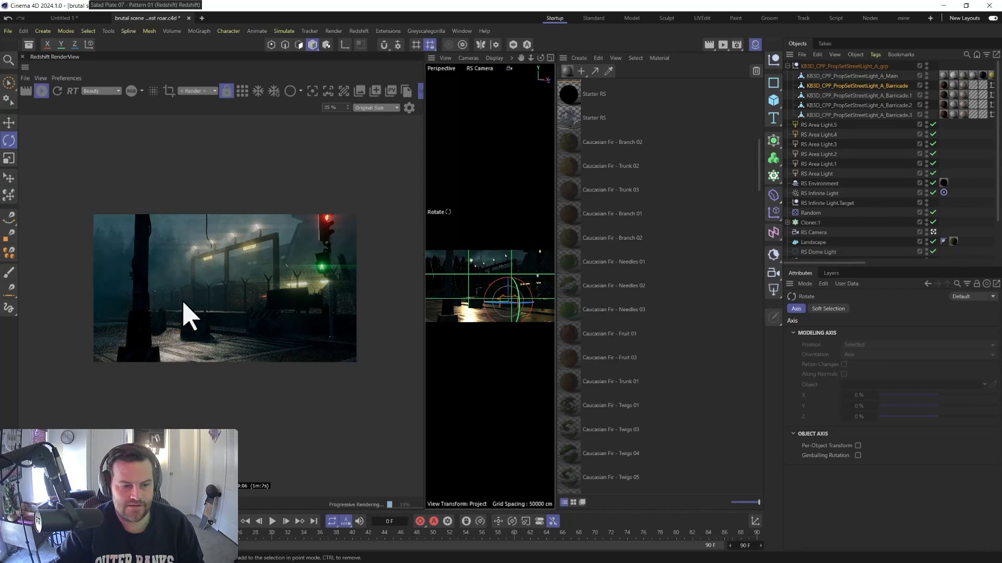
# Inspect the barricades in the render, then narrow the render view and hide the material manager to give the camera view room
pyautogui.scroll(3, 217, 296)
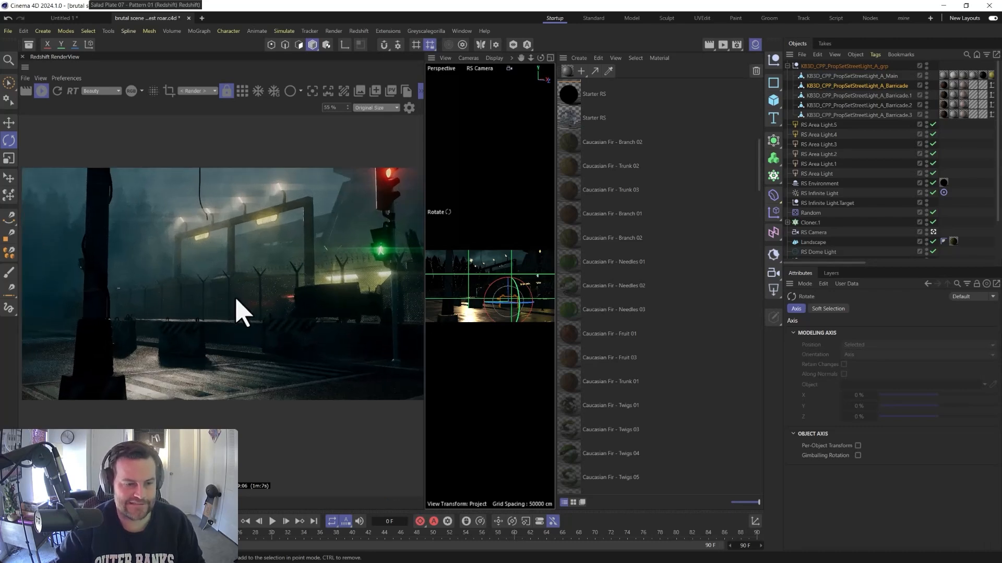
pyautogui.scroll(-2, 236, 313)
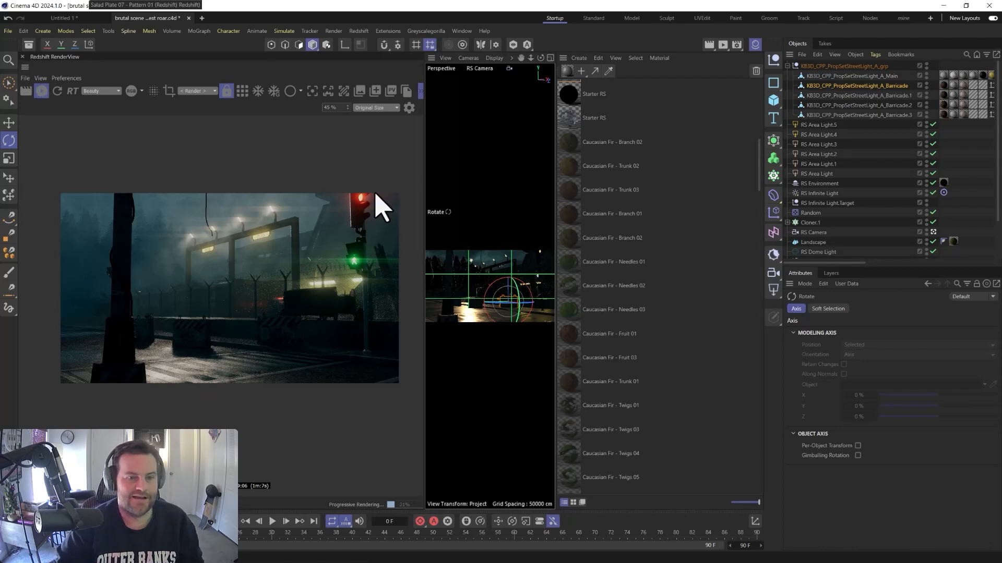
pyautogui.moveTo(422, 206); pyautogui.dragTo(270, 209)
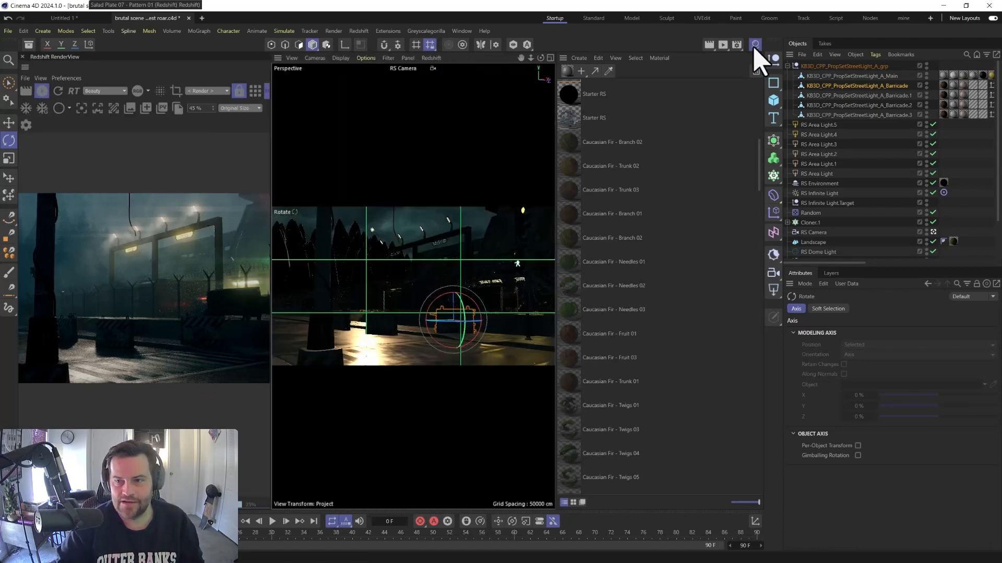
pyautogui.click(755, 45)
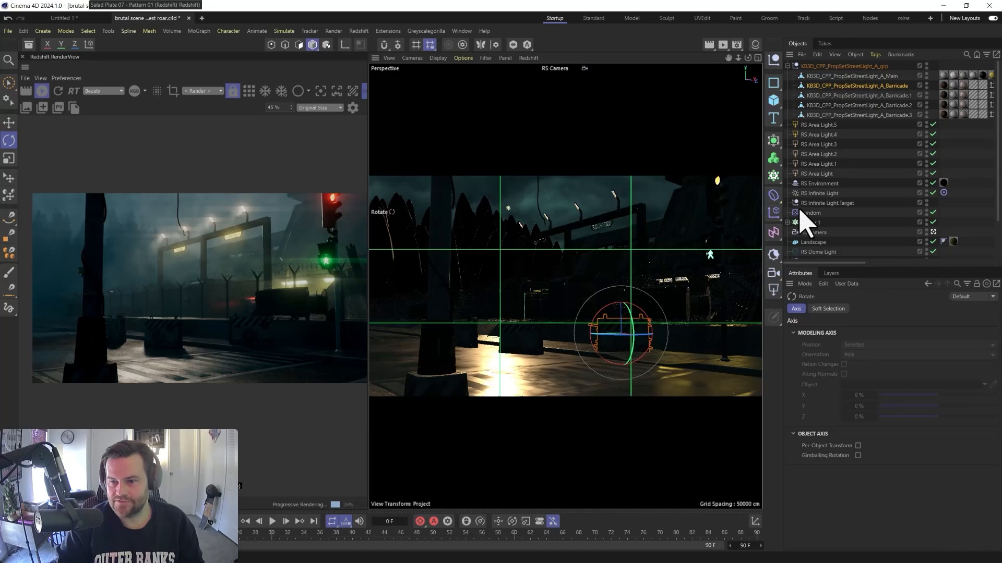
# Save the scene file
pyautogui.click(809, 223)
pyautogui.rightClick(802, 224)
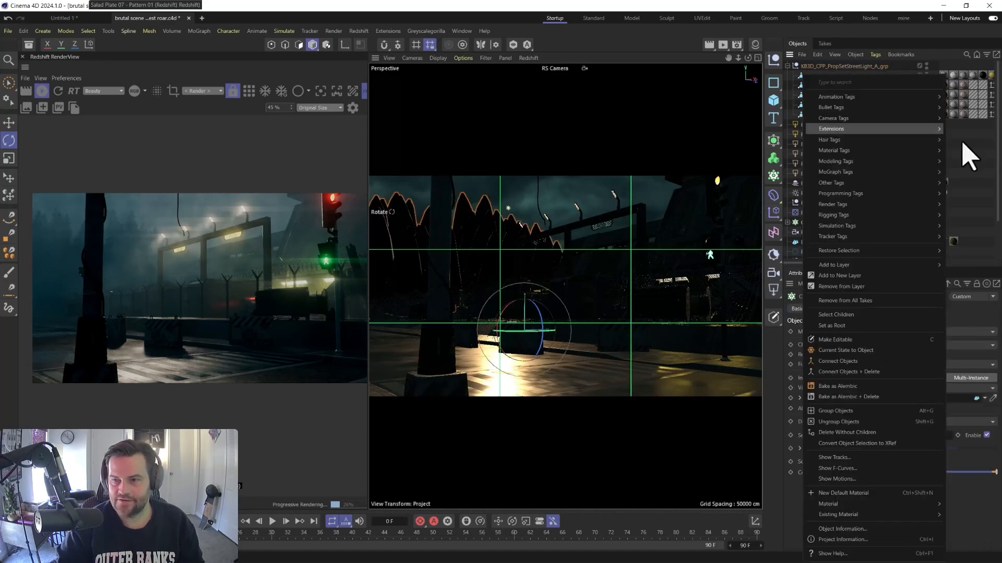
pyautogui.click(961, 165)
pyautogui.hotkey('ctrl', 's')
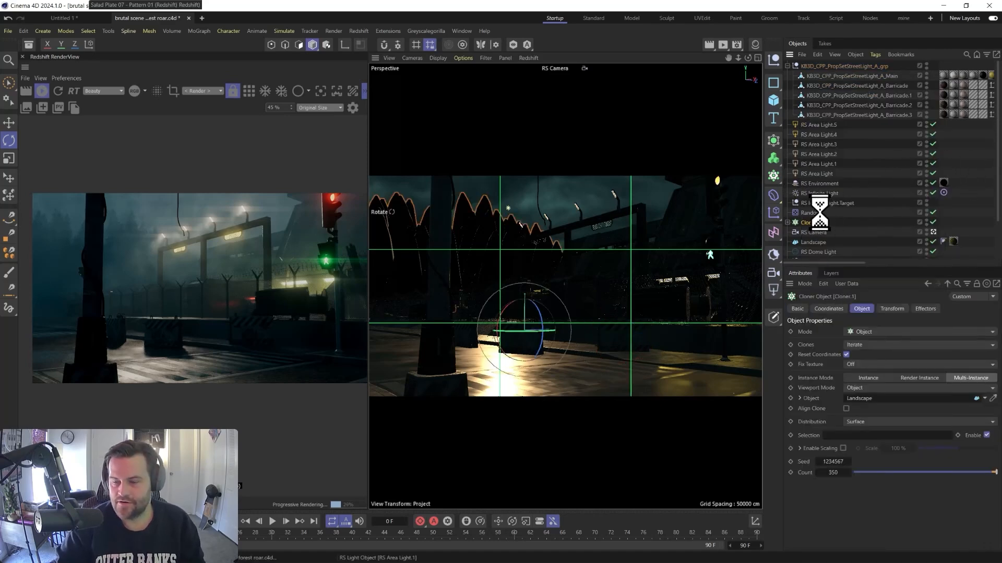
# Set the linear fence Cloner's per-step X position to -882 cm and its clone count to 3
pyautogui.scroll(-3, 835, 219)
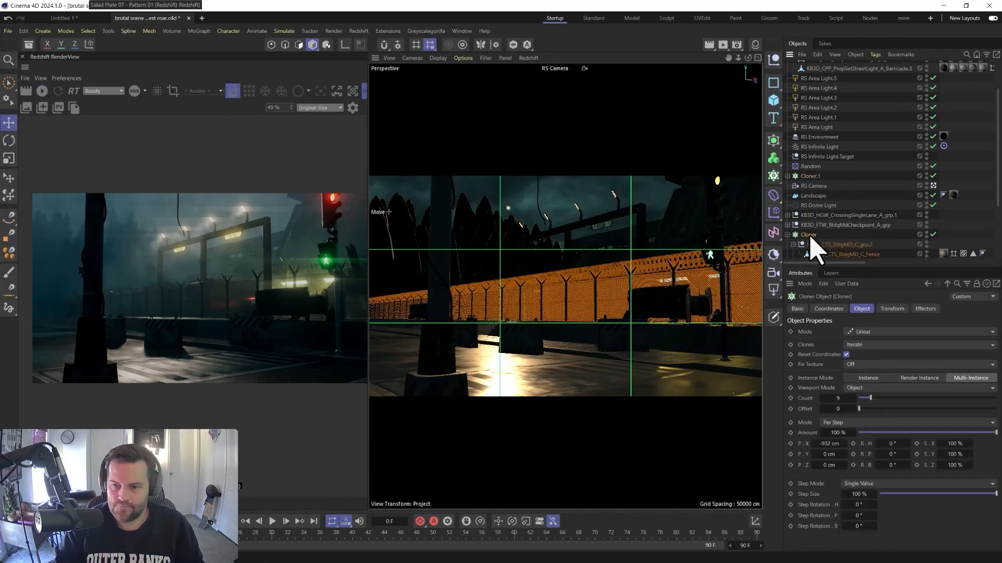
pyautogui.scroll(-2, 811, 235)
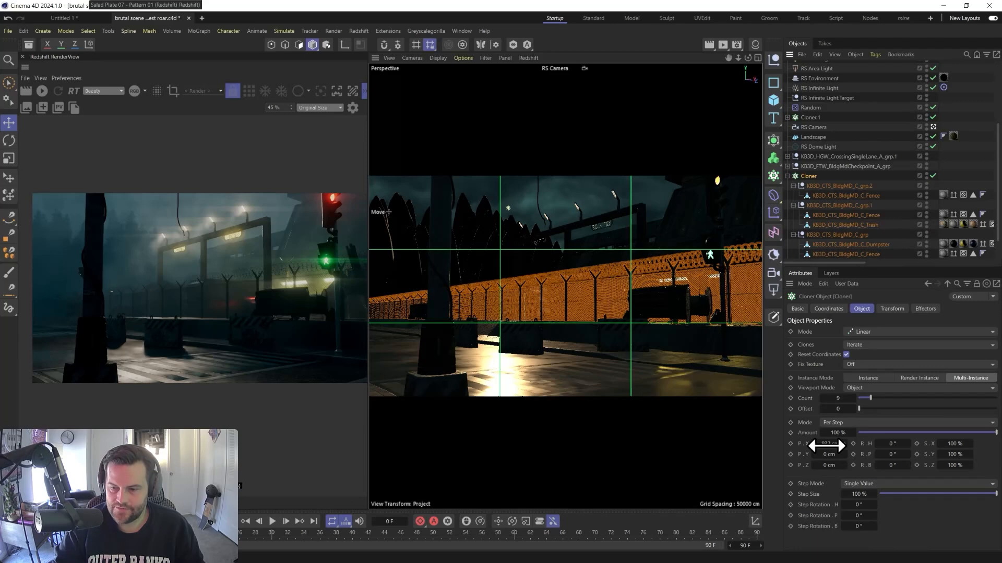
pyautogui.moveTo(826, 445); pyautogui.dragTo(826, 445)
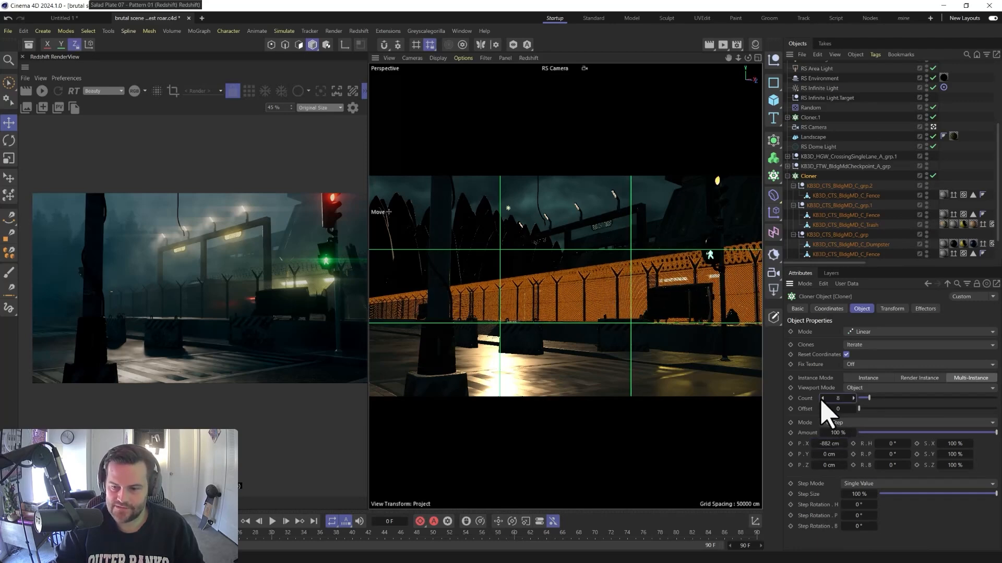
pyautogui.moveTo(822, 400); pyautogui.dragTo(854, 405)
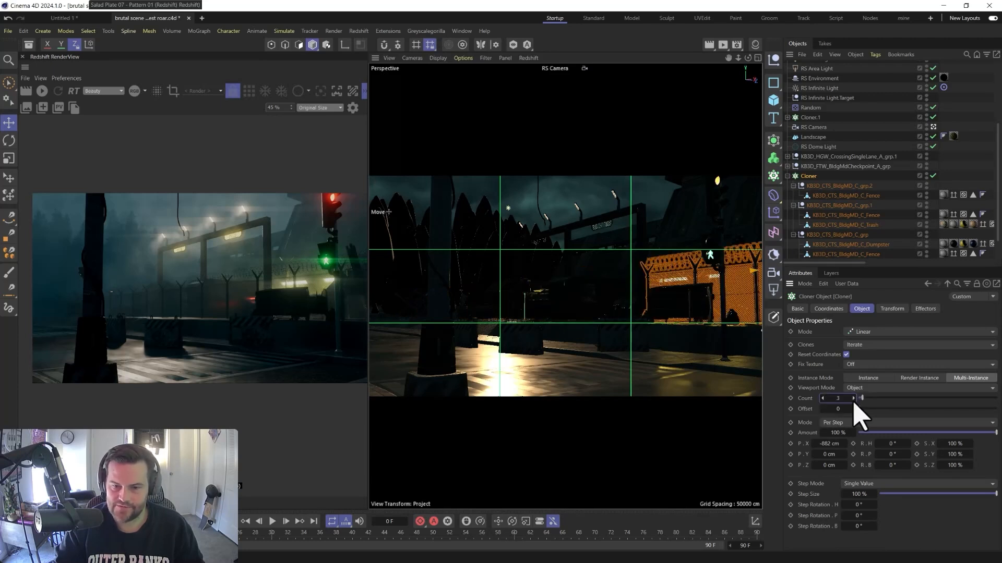
# Duplicate the fence Cloner and move the copy along X to the opposite side of the checkpoint gate in the Front view
pyautogui.keyDown('ctrl'); pyautogui.moveTo(809, 178); pyautogui.dragTo(807, 173); pyautogui.keyUp('ctrl')
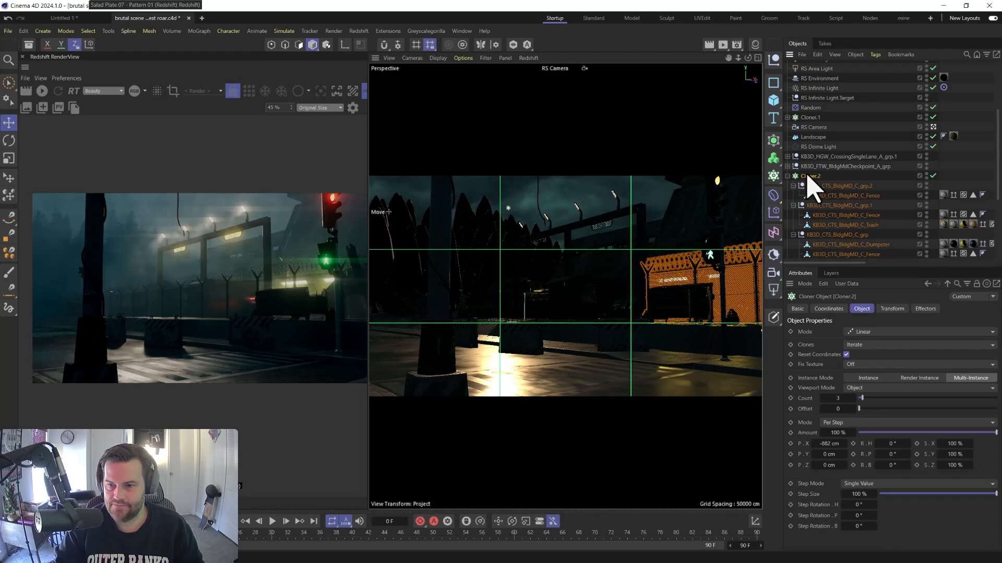
pyautogui.middleClick(738, 312)
pyautogui.press('e')
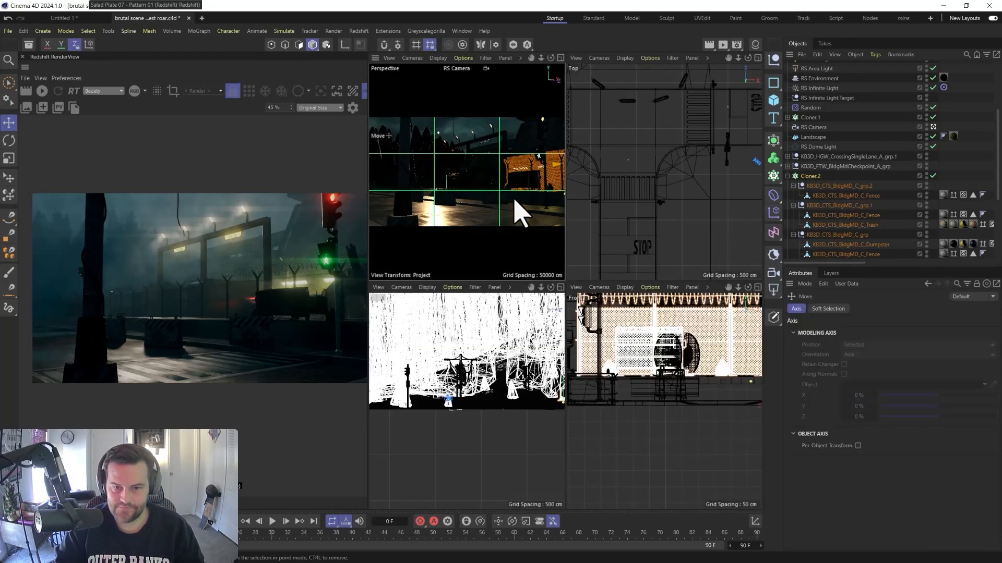
pyautogui.scroll(-5, 688, 361)
pyautogui.scroll(-5, 691, 365)
pyautogui.keyDown('alt'); pyautogui.moveTo(713, 371); pyautogui.dragTo(666, 372, button='middle'); pyautogui.keyUp('alt')
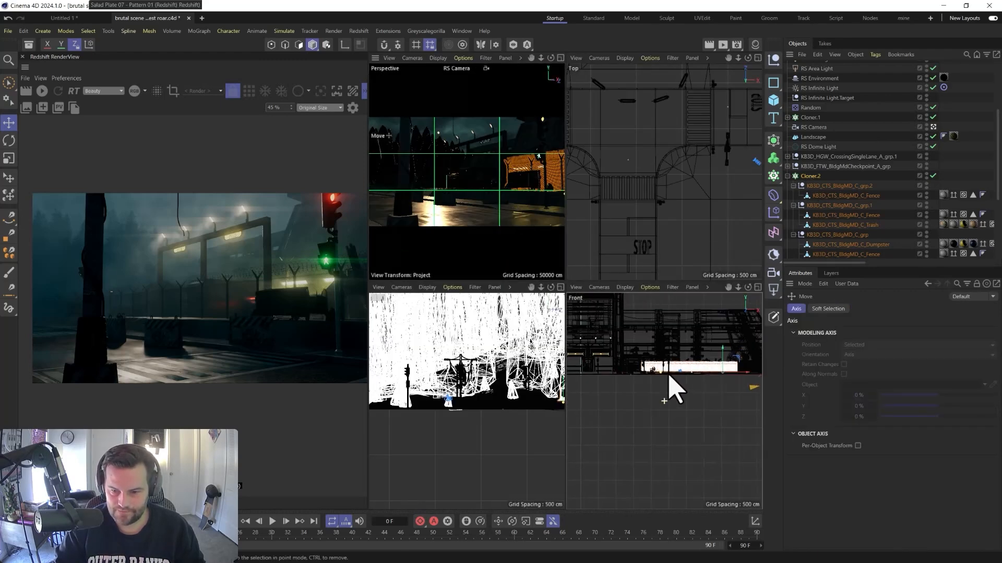
pyautogui.moveTo(736, 373); pyautogui.dragTo(606, 375)
# Set the duplicated fence cloner's count to 5 and shift it along X farther from the checkpoint gate
pyautogui.click(807, 176)
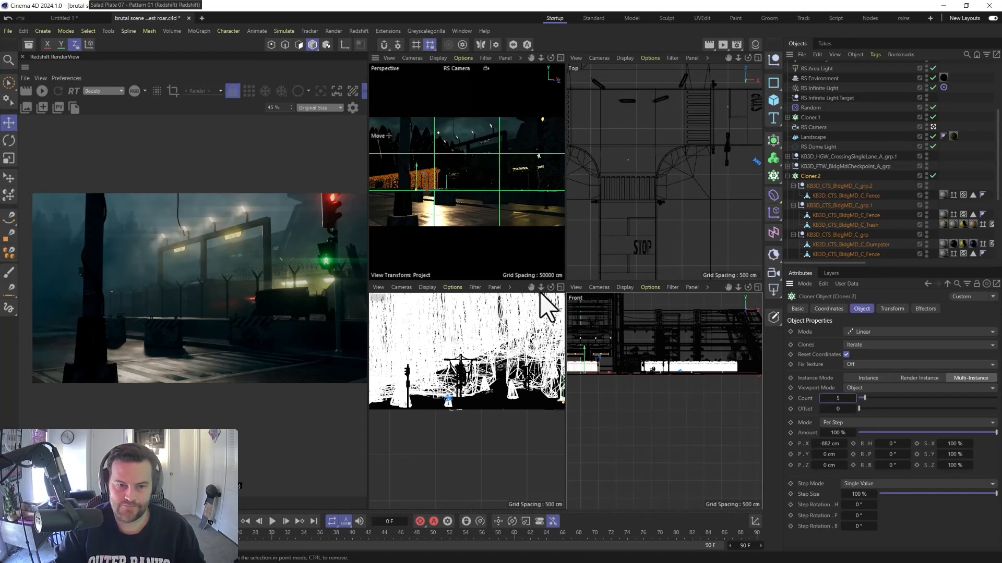
pyautogui.moveTo(428, 205); pyautogui.dragTo(420, 206)
pyautogui.scroll(-2, 645, 359)
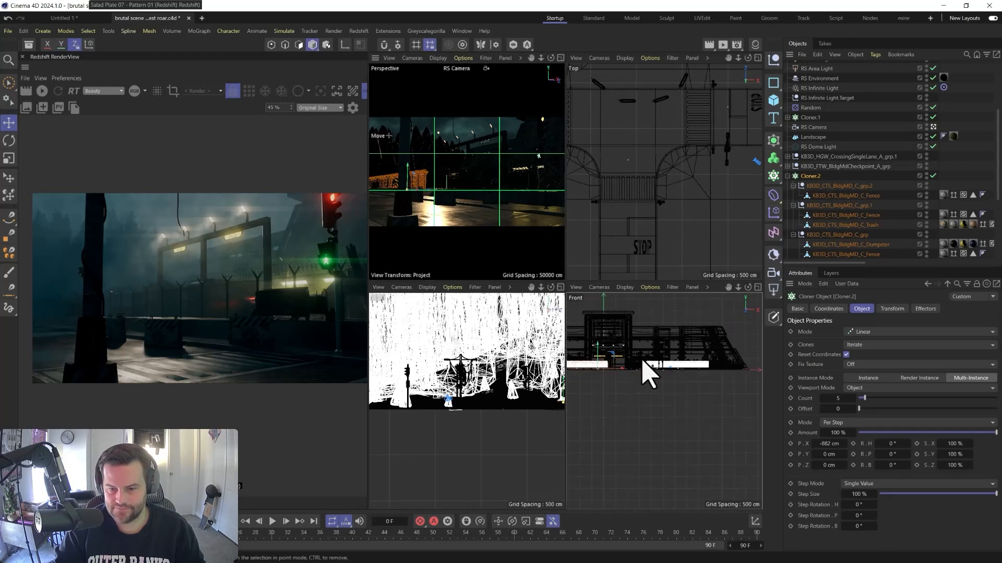
pyautogui.keyDown('alt'); pyautogui.moveTo(641, 366); pyautogui.dragTo(668, 369, button='middle'); pyautogui.keyUp('alt')
pyautogui.scroll(2, 643, 369)
pyautogui.moveTo(634, 369); pyautogui.dragTo(594, 368)
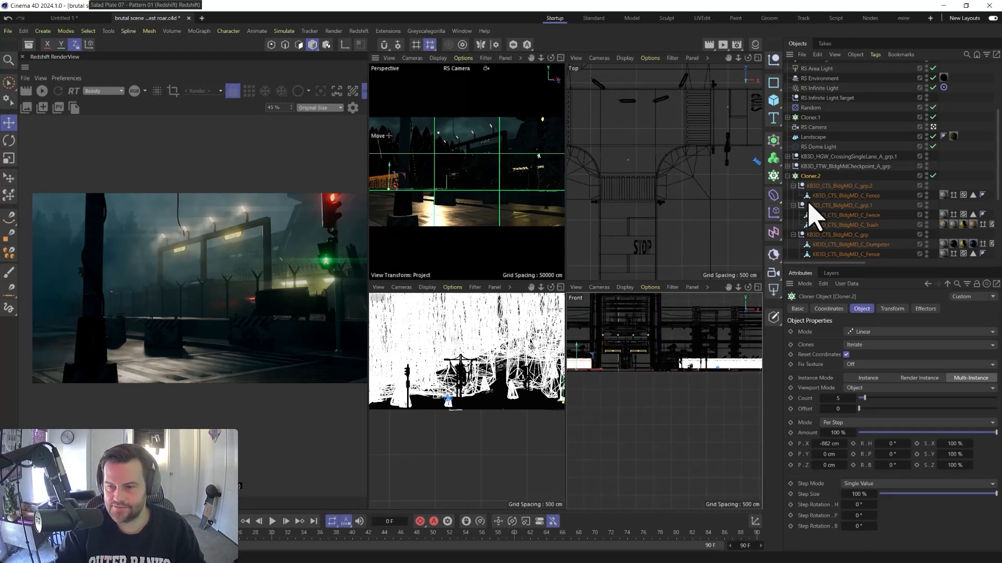
# Move the original fence Cloner closer to the checkpoint gate in the Front view and restart the Redshift preview render
pyautogui.scroll(-5, 812, 219)
pyautogui.scroll(5, 817, 241)
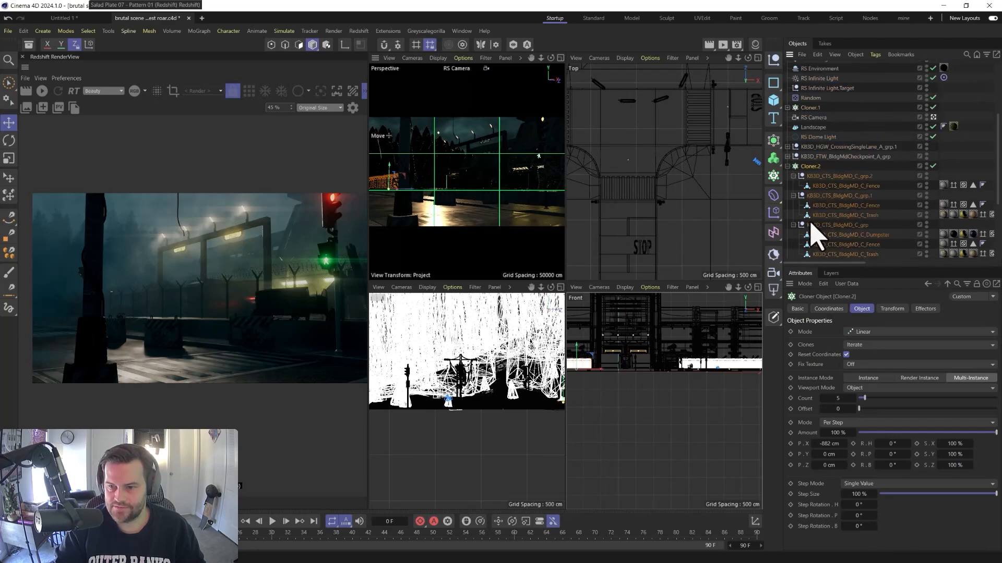
pyautogui.scroll(-2, 816, 242)
pyautogui.click(809, 206)
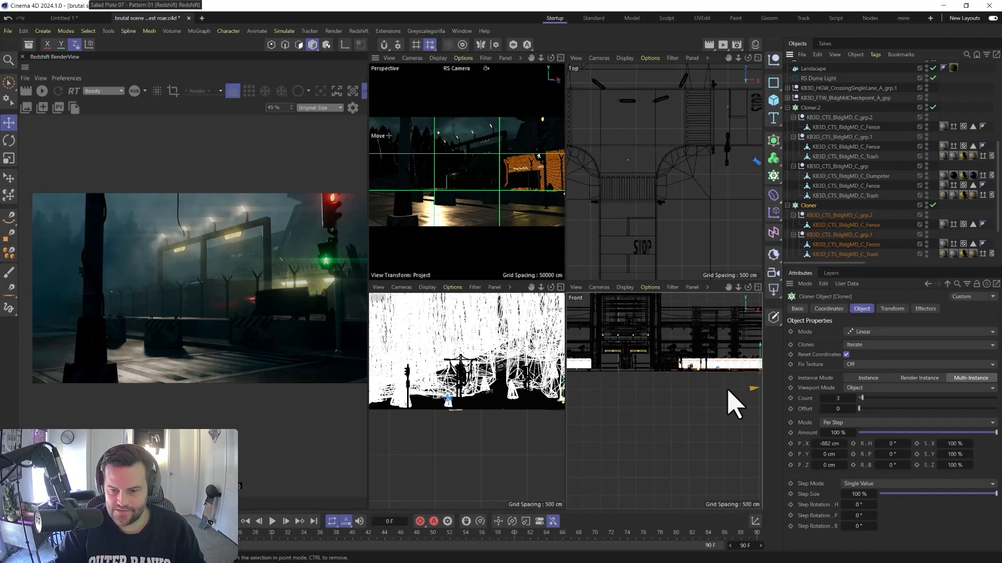
pyautogui.keyDown('alt'); pyautogui.moveTo(731, 391); pyautogui.dragTo(699, 394, button='middle'); pyautogui.keyUp('alt')
pyautogui.moveTo(742, 381)
pyautogui.mouseDown()
pyautogui.moveTo(734, 382)
pyautogui.moveTo(745, 391)
pyautogui.mouseUp()
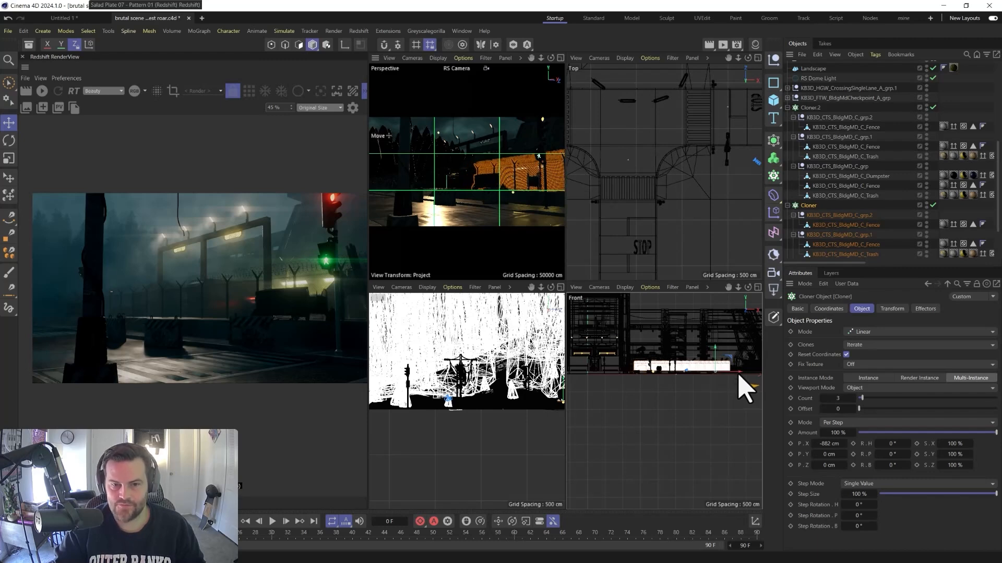
pyautogui.middleClick(462, 225)
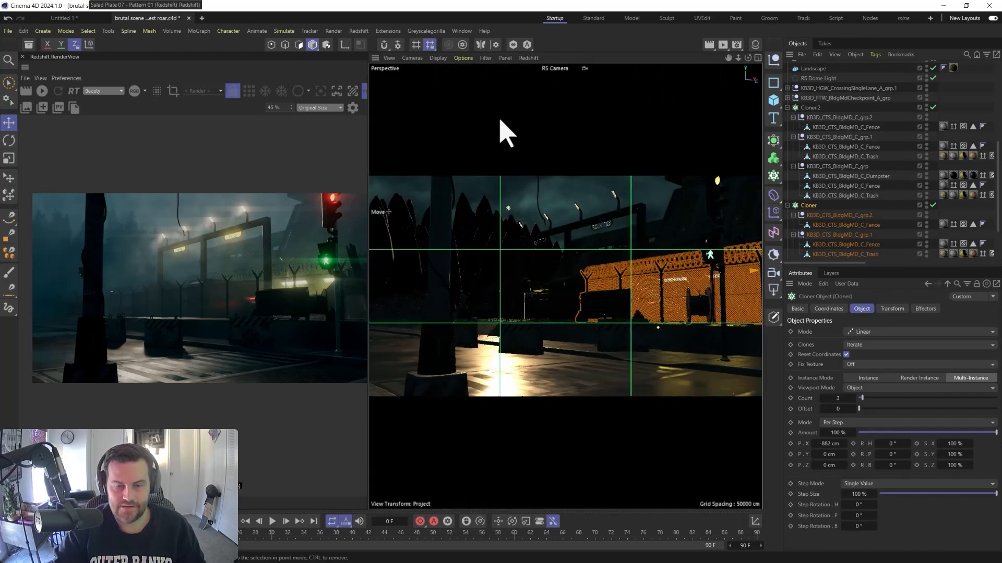
pyautogui.click(42, 91)
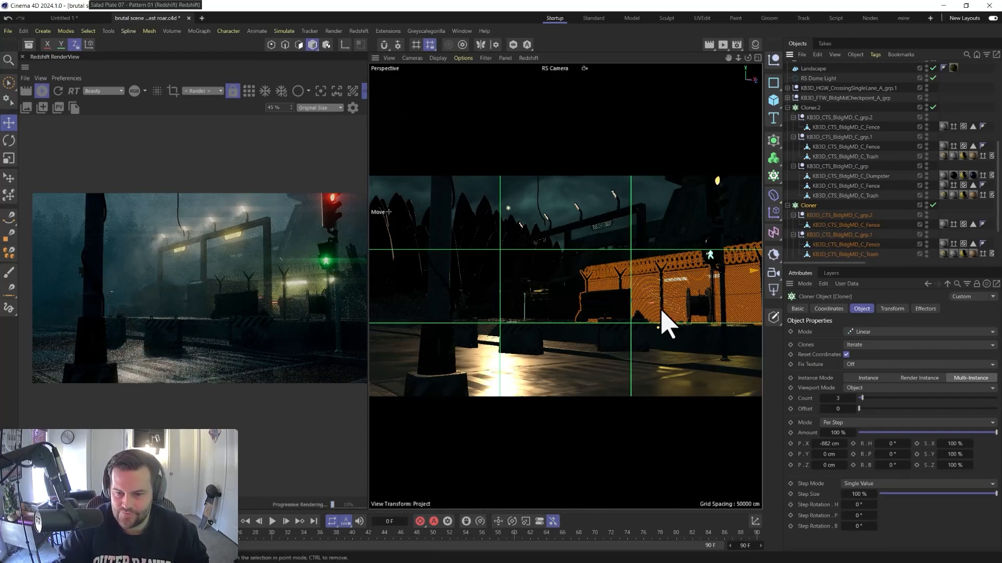
# Shift the original fence Cloner along X away from the checkpoint gate in the Top view, then nudge it partly back
pyautogui.middleClick(666, 326)
pyautogui.scroll(-6, 674, 183)
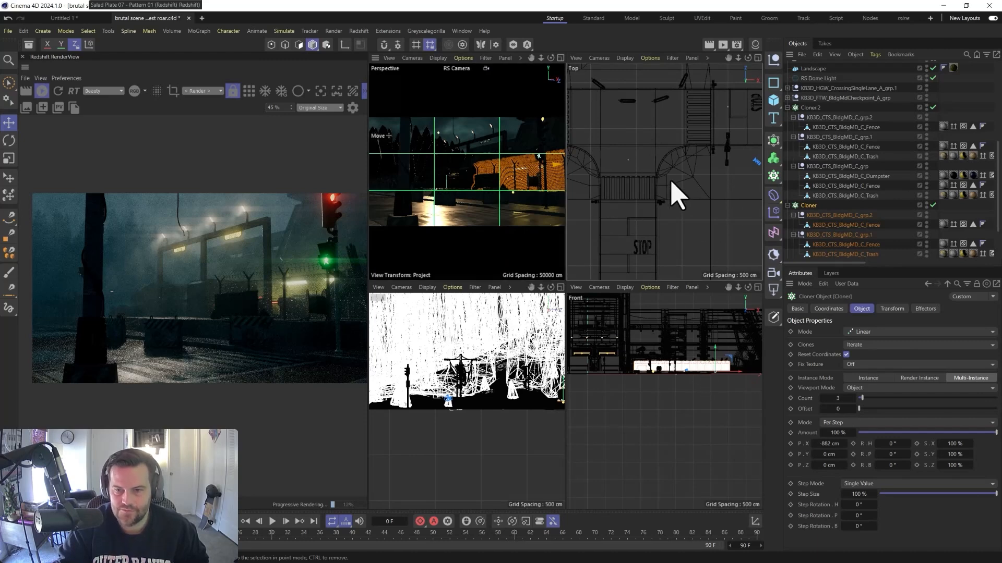
pyautogui.scroll(3, 701, 176)
pyautogui.scroll(-4, 701, 176)
pyautogui.keyDown('alt'); pyautogui.moveTo(697, 182); pyautogui.dragTo(666, 216, button='middle'); pyautogui.keyUp('alt')
pyautogui.moveTo(736, 175)
pyautogui.mouseDown()
pyautogui.moveTo(752, 178)
pyautogui.moveTo(750, 169)
pyautogui.mouseUp()
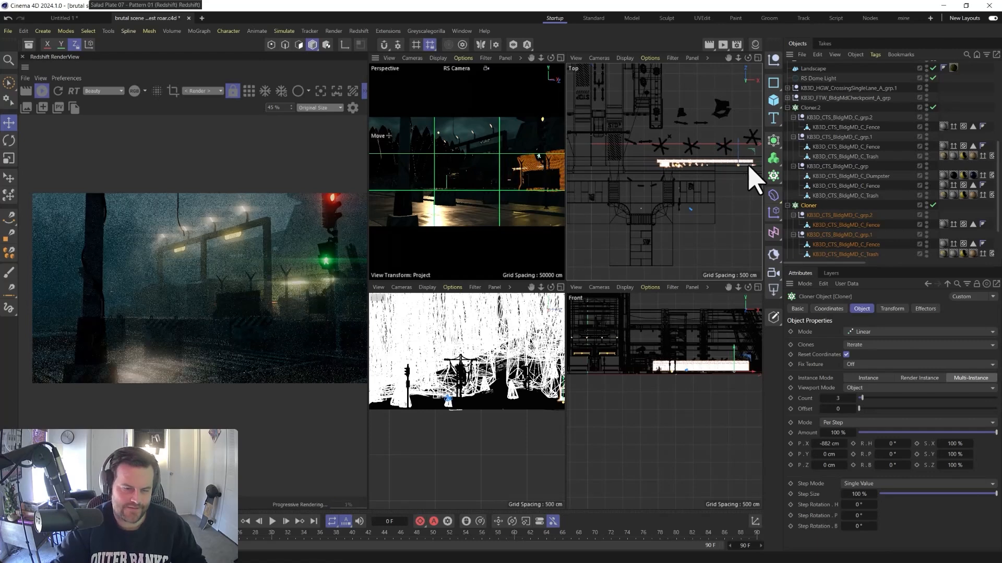
pyautogui.moveTo(749, 168)
pyautogui.mouseDown()
pyautogui.moveTo(738, 168)
pyautogui.moveTo(748, 168)
pyautogui.mouseUp()
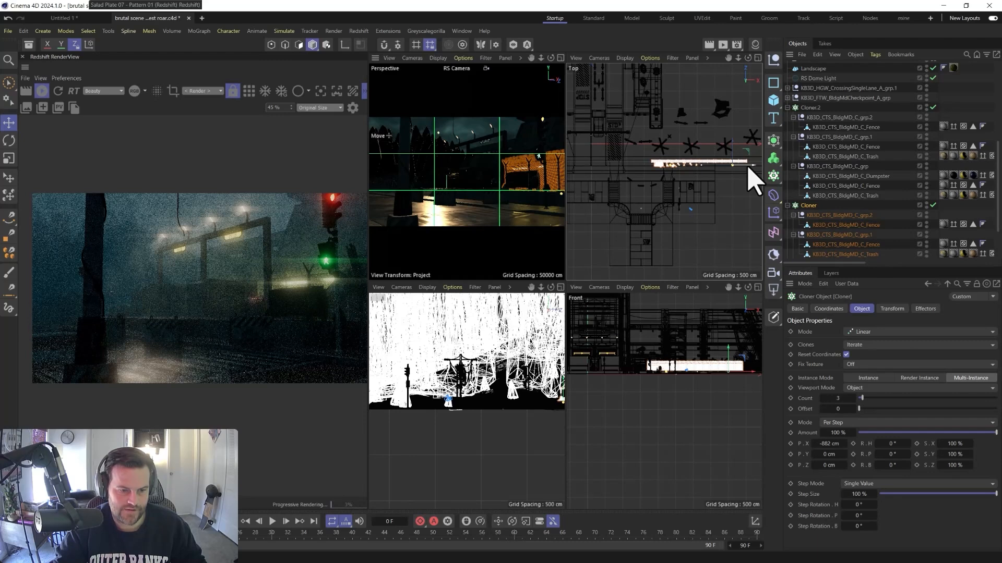
# Slide the Cloner.2 fence row along X toward the checkpoint gate in the Top view and fine-tune its position
pyautogui.click(801, 108)
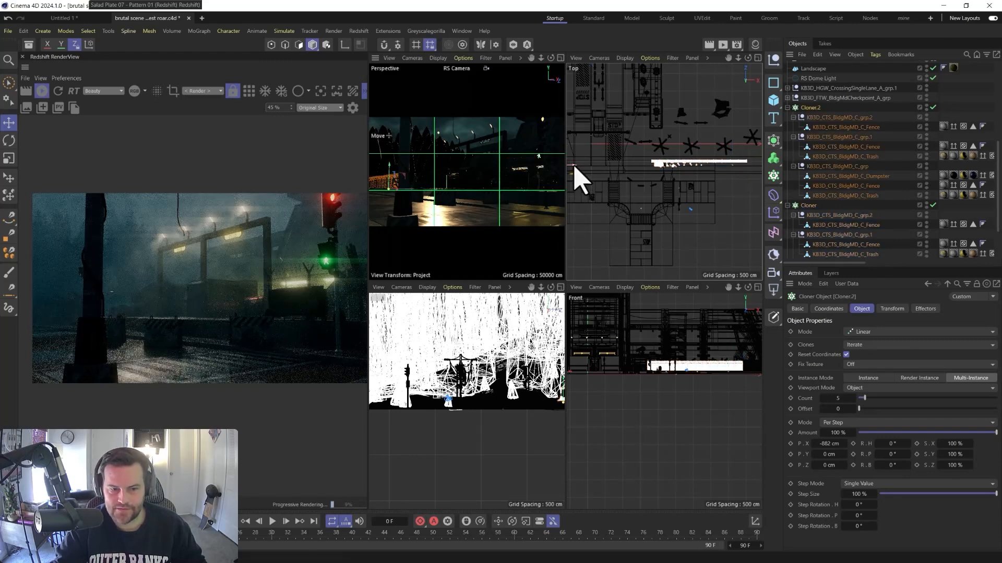
pyautogui.moveTo(574, 166); pyautogui.dragTo(609, 179)
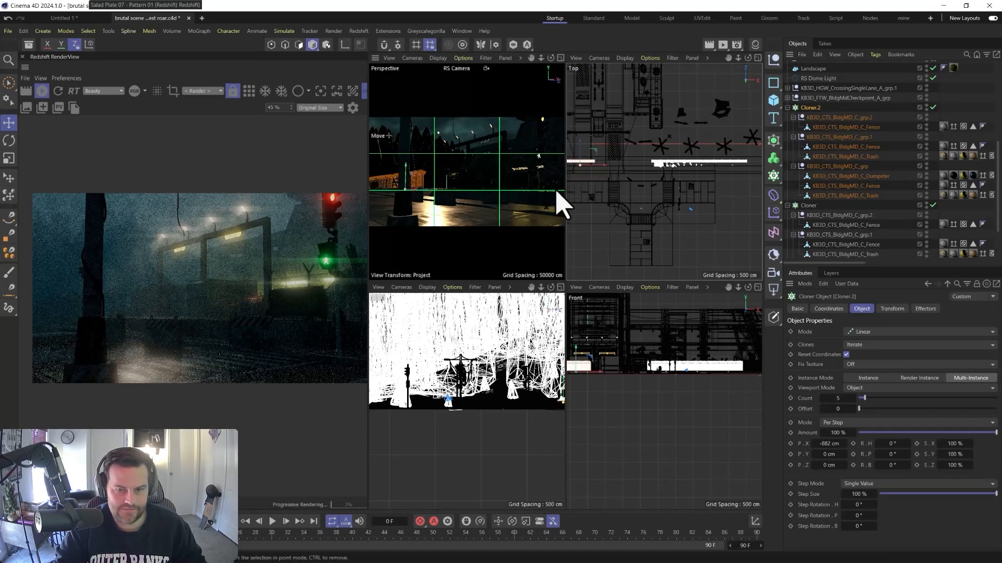
pyautogui.moveTo(608, 179); pyautogui.dragTo(615, 183)
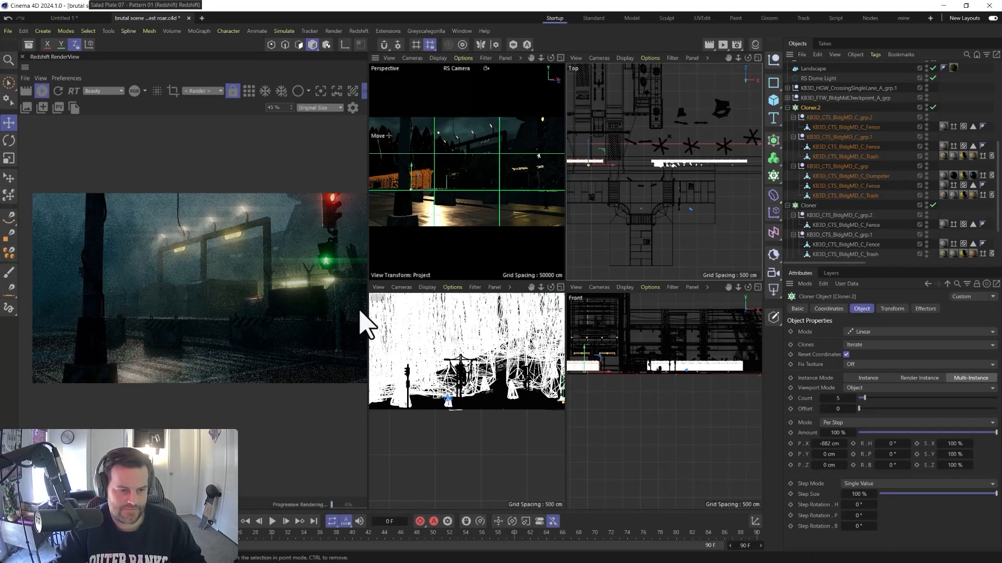
pyautogui.moveTo(607, 171); pyautogui.dragTo(598, 168)
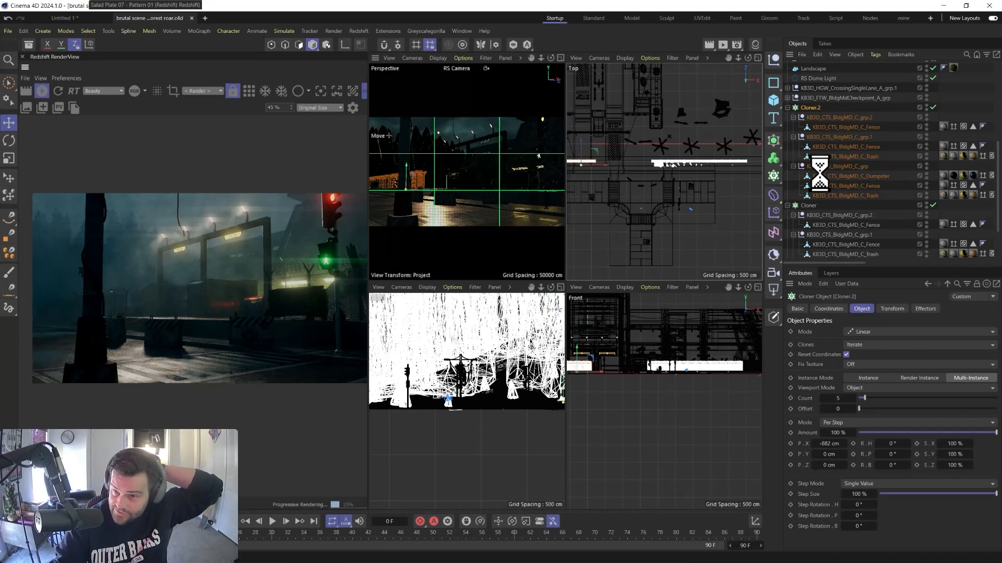
# Open the Starter RS material of the single-lane crossing in the node editor and raise the RS Standard node's Metalness to about 0.278
pyautogui.scroll(6, 821, 180)
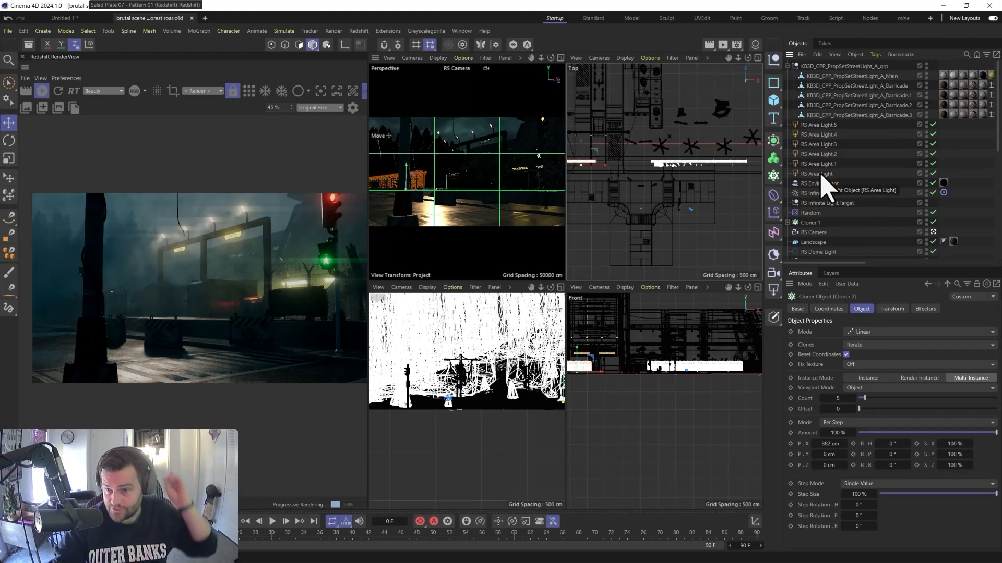
pyautogui.click(755, 45)
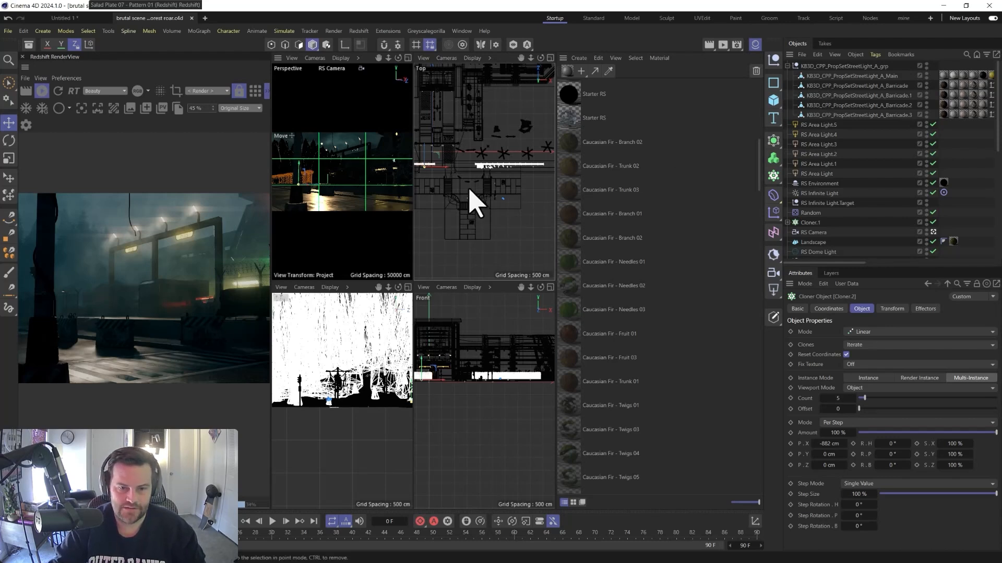
pyautogui.click(452, 186)
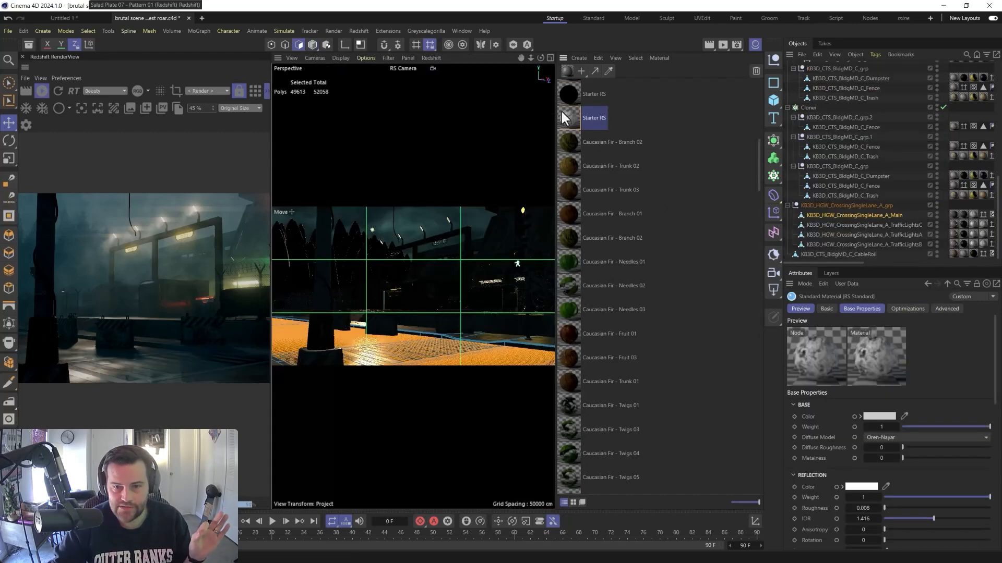
pyautogui.doubleClick(563, 113)
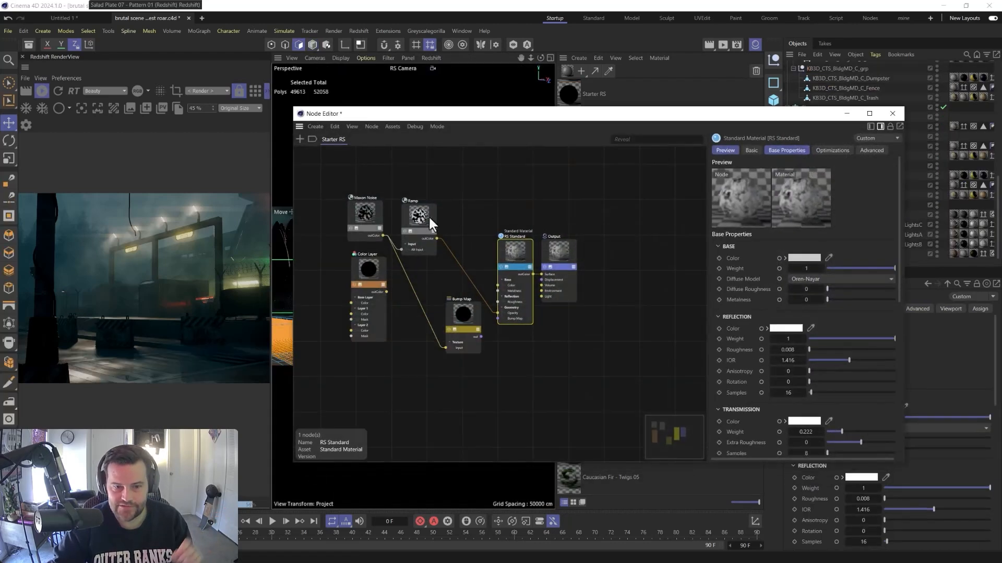
pyautogui.click(428, 215)
pyautogui.click(516, 251)
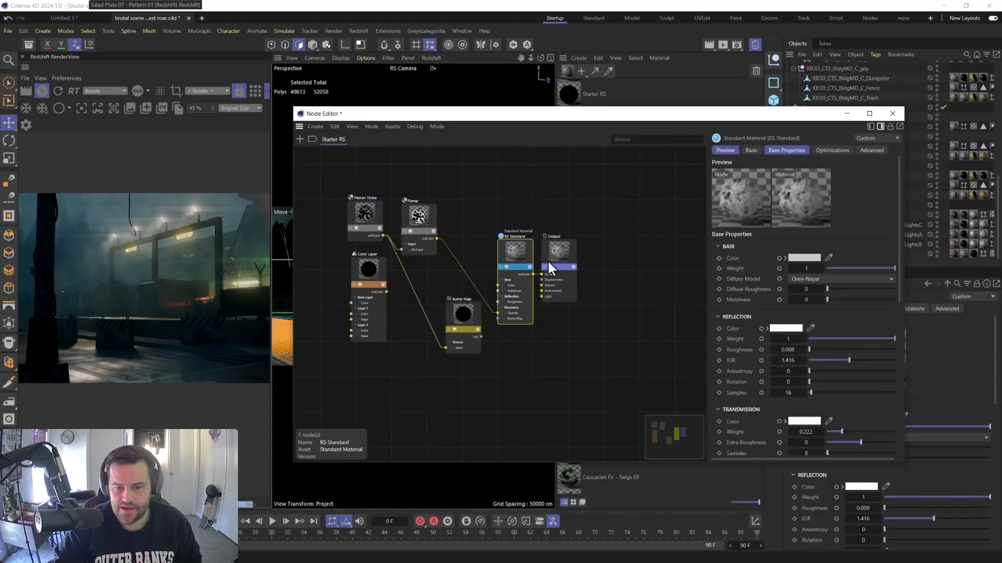
pyautogui.moveTo(833, 300); pyautogui.dragTo(852, 298)
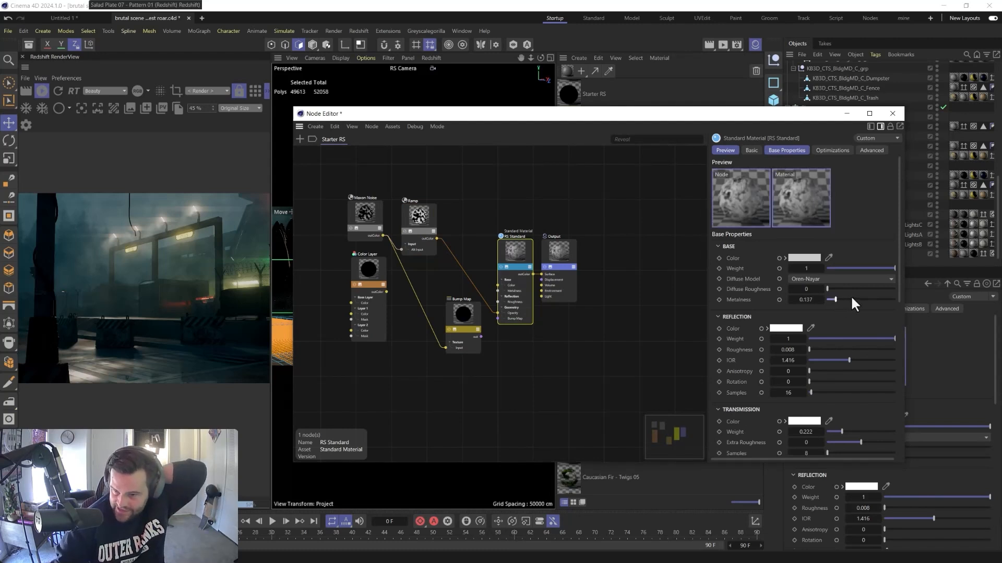
# Darken the RS Standard node's base color to a very dark grey and raise its transmission weight
pyautogui.click(795, 258)
pyautogui.click(707, 369)
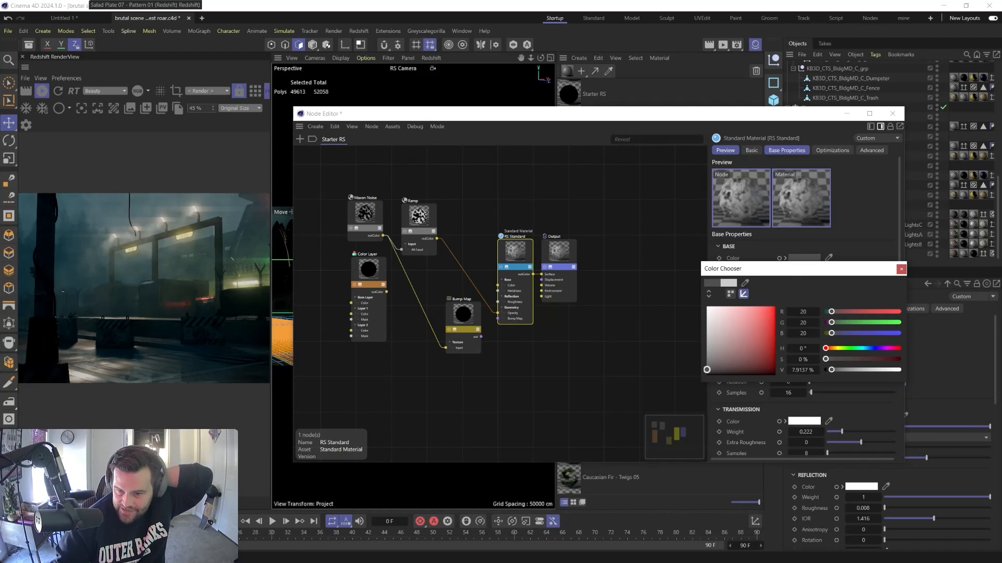
pyautogui.moveTo(707, 369); pyautogui.dragTo(706, 369)
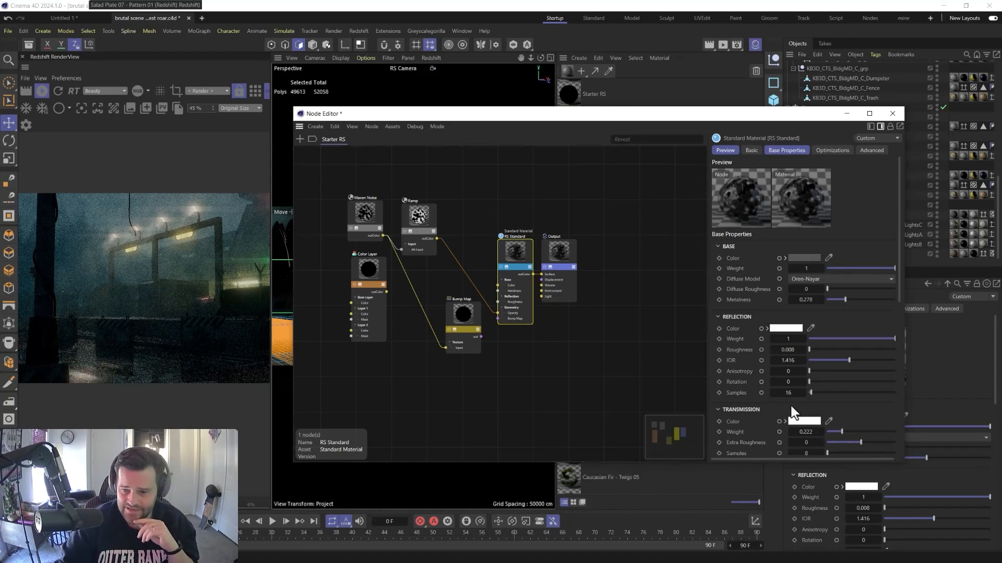
pyautogui.moveTo(841, 432); pyautogui.dragTo(864, 432)
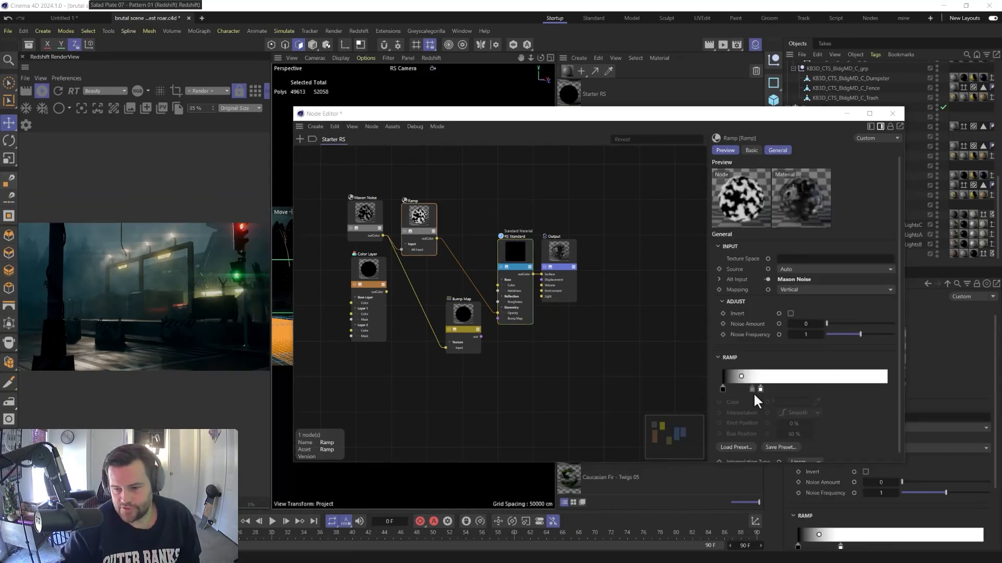
# Adjust the Ramp's white knot and bias handle, set the Maxon Noise's Low Clip to about 0.544, and close the node editor
pyautogui.moveTo(760, 389); pyautogui.dragTo(770, 390)
pyautogui.moveTo(748, 378); pyautogui.dragTo(734, 379)
pyautogui.click(357, 219)
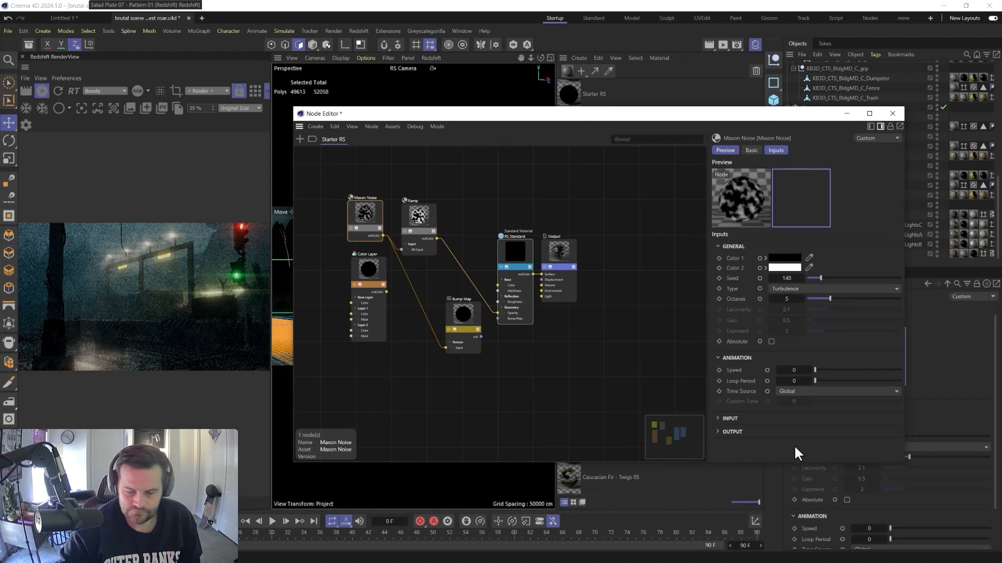
pyautogui.click(726, 418)
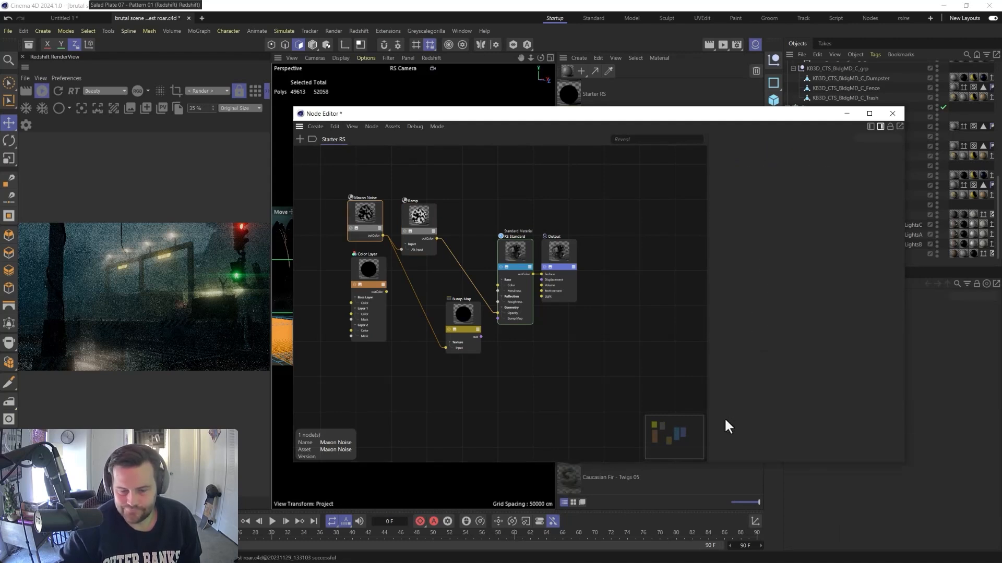
pyautogui.scroll(-2, 787, 435)
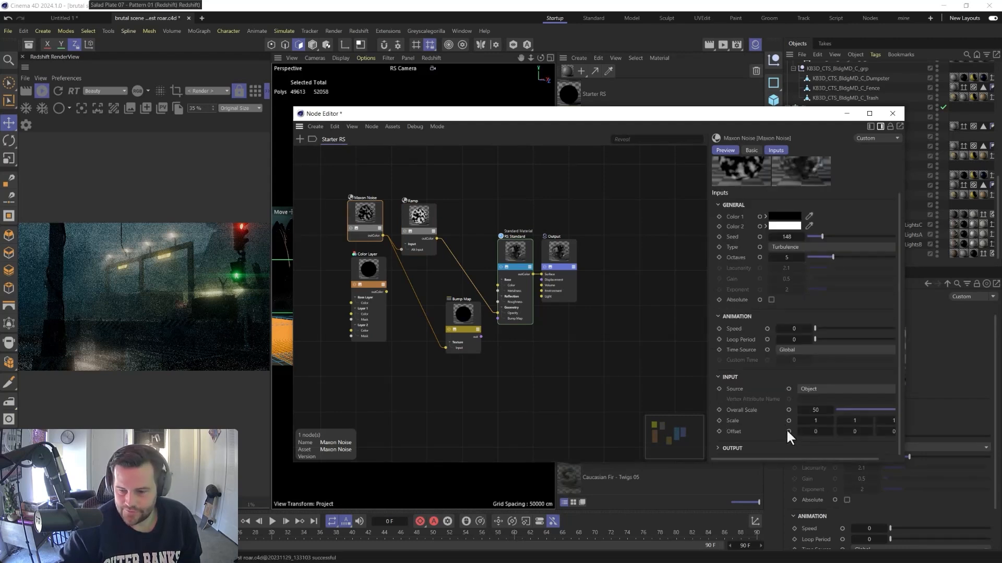
pyautogui.click(722, 447)
pyautogui.scroll(-3, 762, 420)
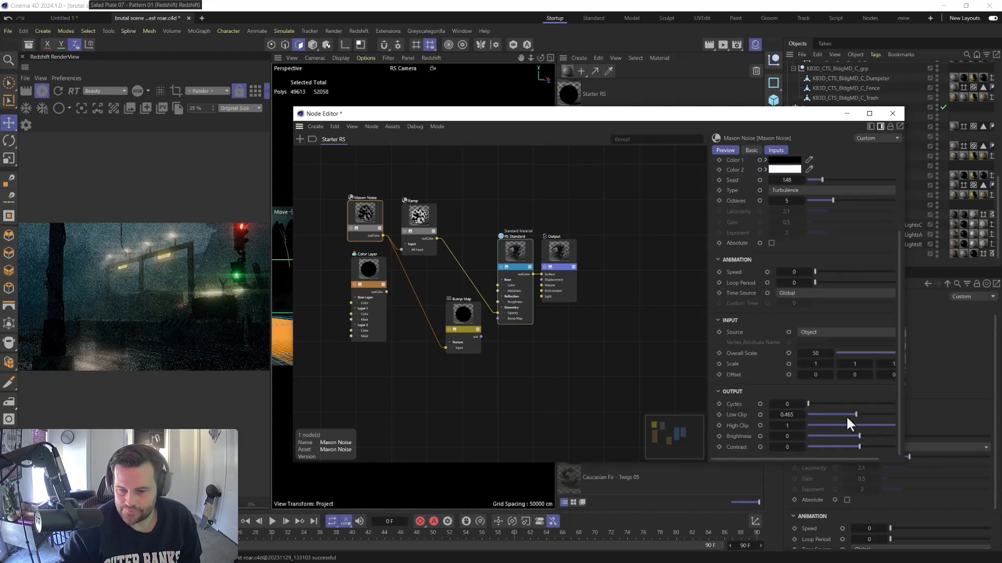
pyautogui.moveTo(846, 415); pyautogui.dragTo(864, 415)
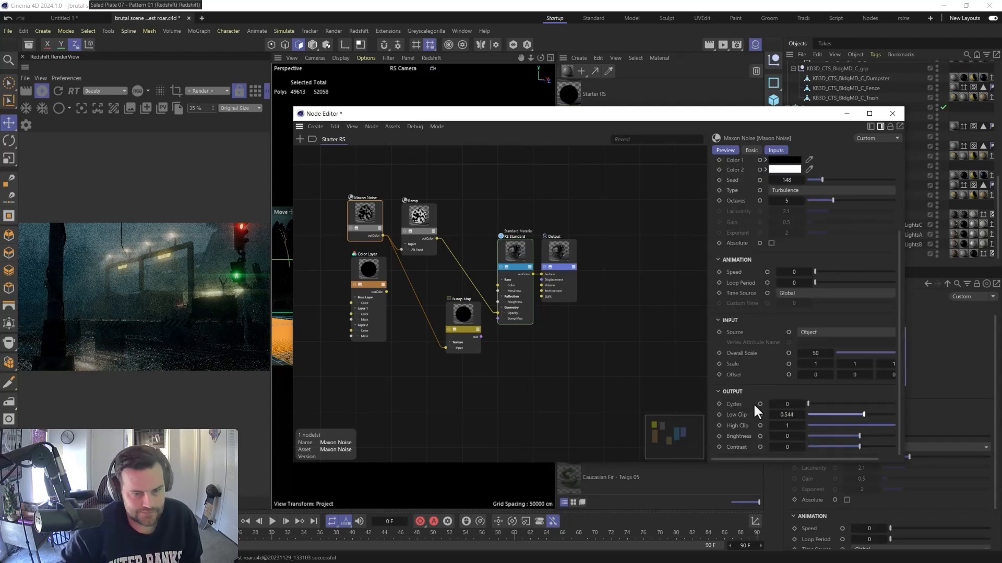
pyautogui.click(892, 113)
# Move the PropSetStreetLight_A_Main pole in the Top view toward the edge of the camera frame, rotate it, and hide the material list
pyautogui.scroll(5, 822, 186)
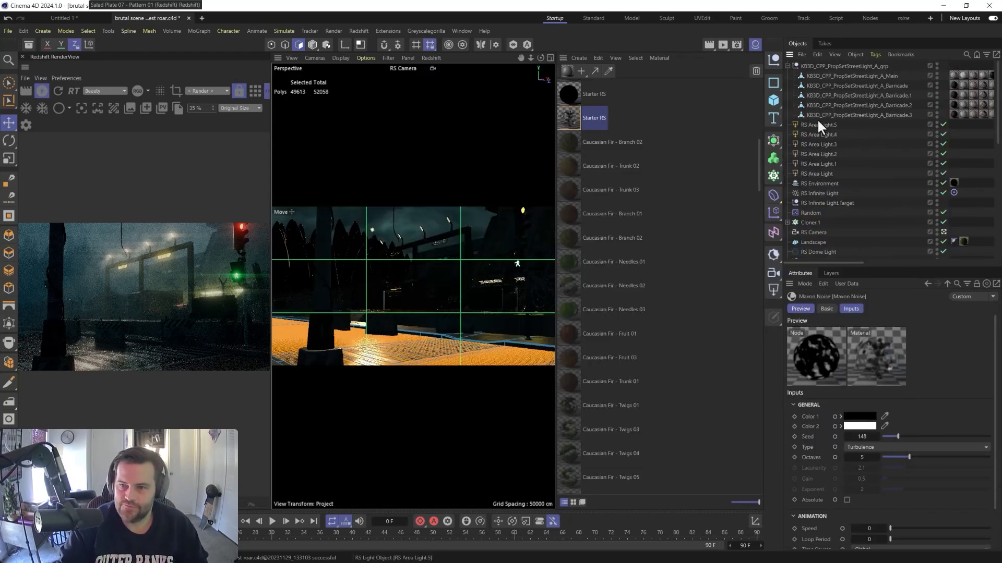
pyautogui.click(835, 67)
pyautogui.scroll(-1, 137, 324)
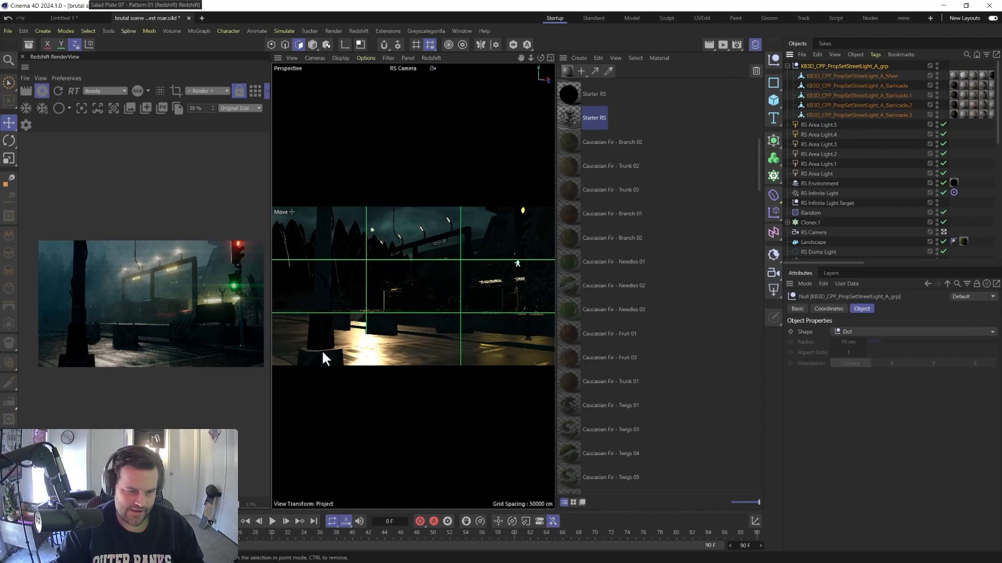
pyautogui.click(841, 76)
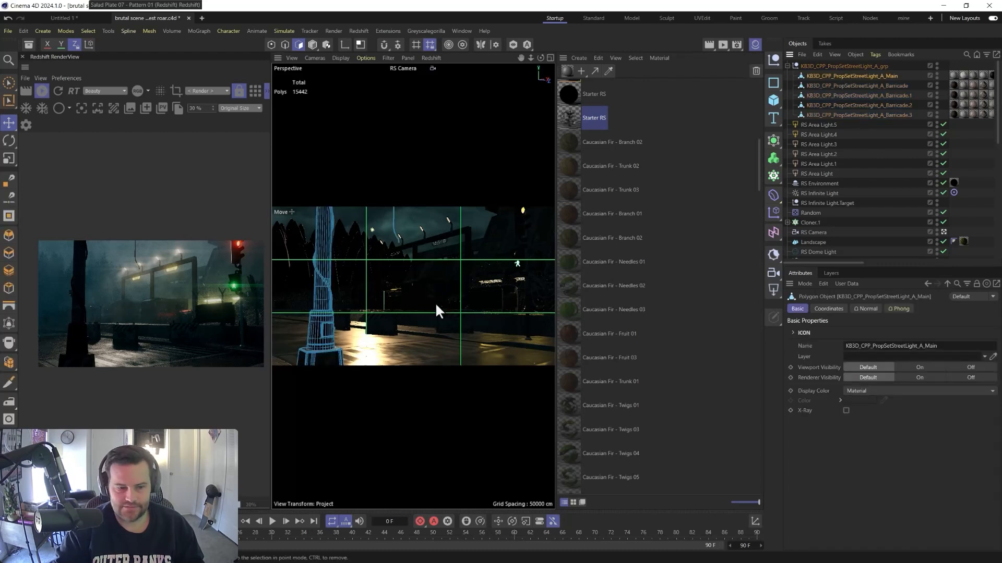
pyautogui.click(312, 45)
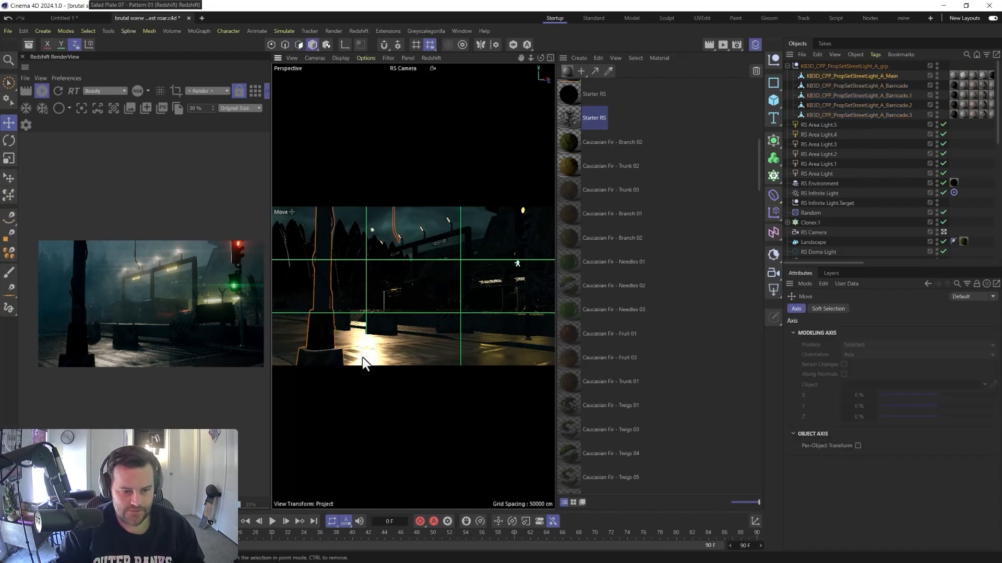
pyautogui.middleClick(362, 357)
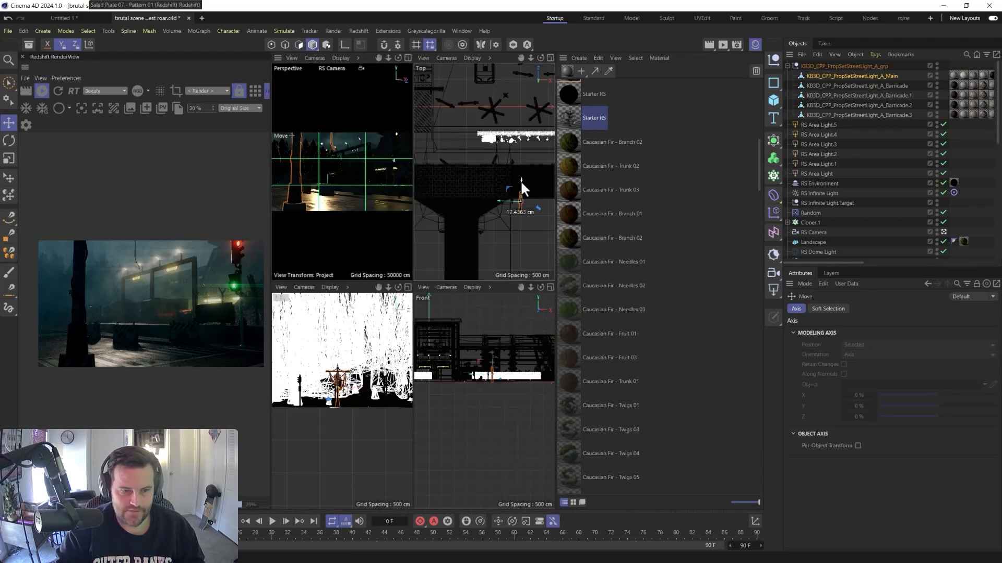
pyautogui.moveTo(521, 180); pyautogui.dragTo(443, 228)
pyautogui.press('r')
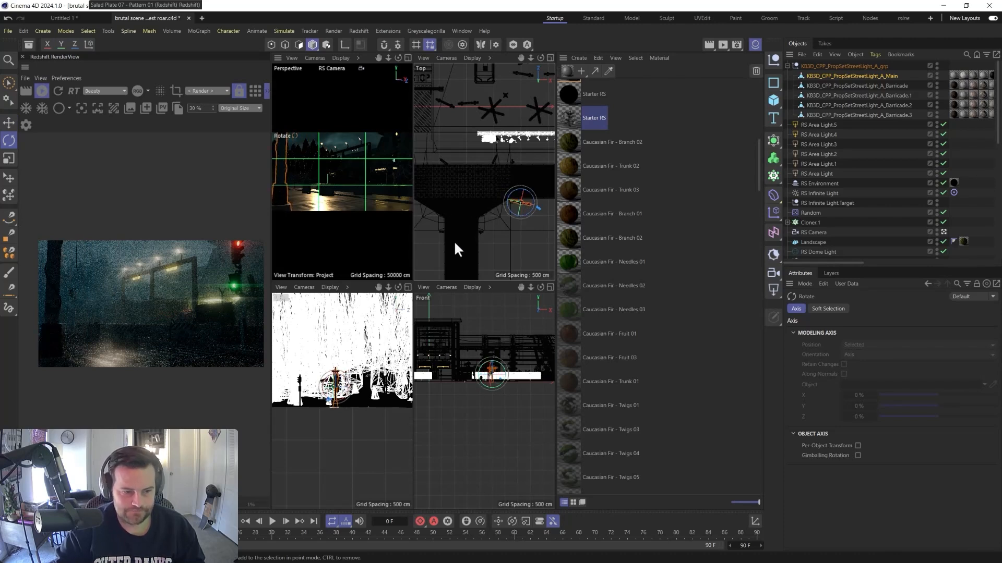
pyautogui.click(753, 46)
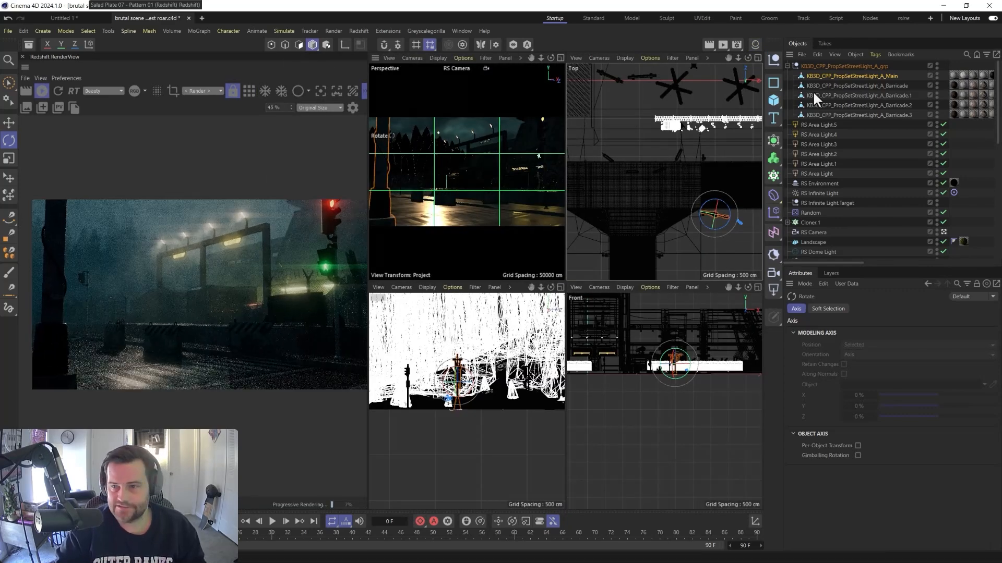
# Enable Bokeh in the RS Camera's optical settings and set its aperture to 2.4
pyautogui.middleClick(469, 207)
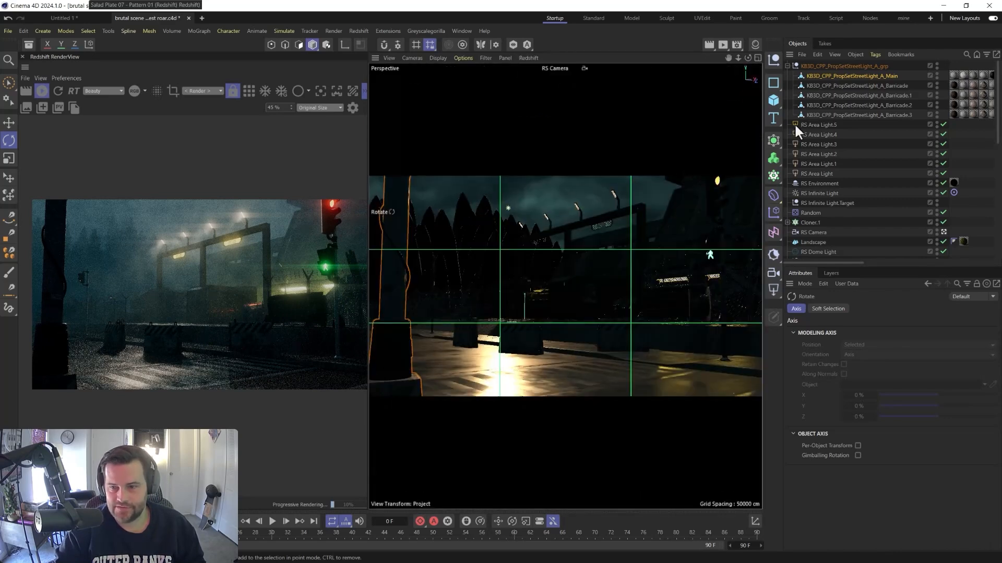
pyautogui.click(809, 231)
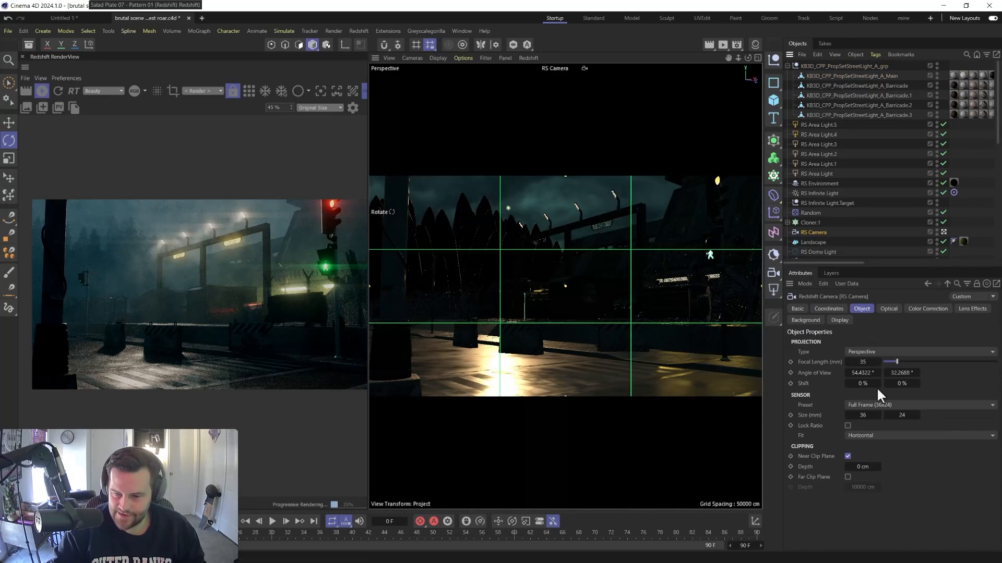
pyautogui.click(888, 310)
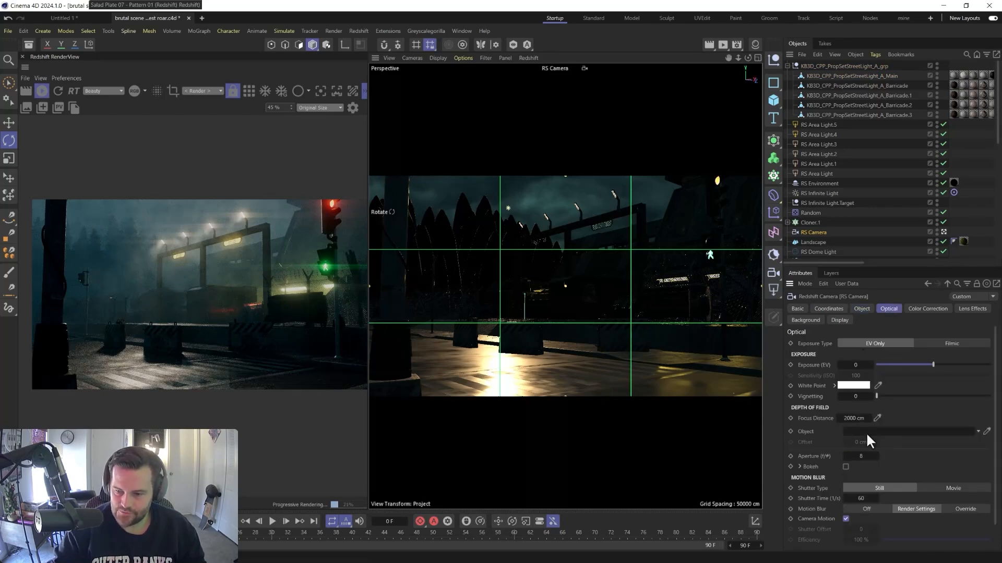
pyautogui.click(846, 466)
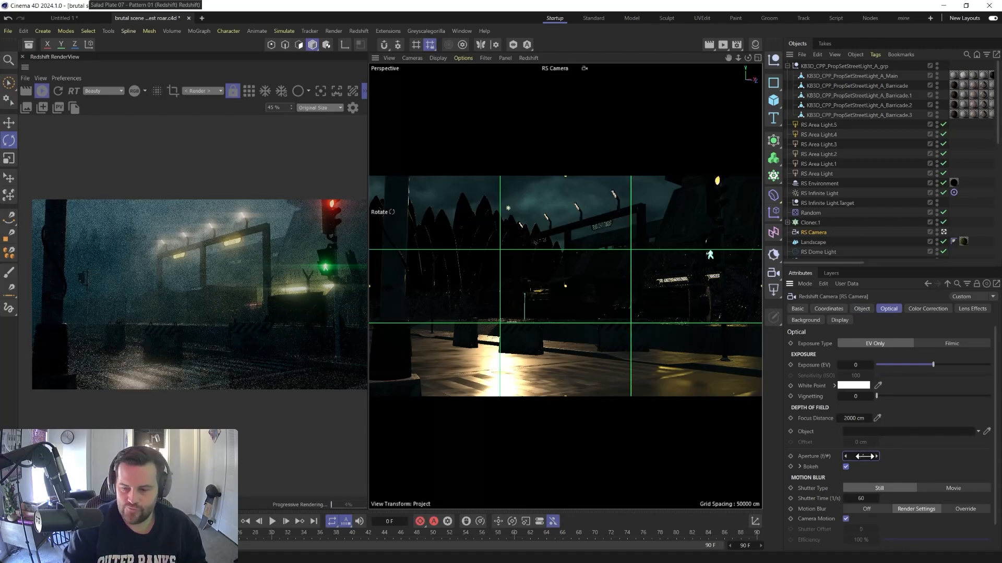
# Pick the RS Camera's focus distance from several points in the perspective view, settling on about 2632 cm behind the barricades
pyautogui.click(877, 418)
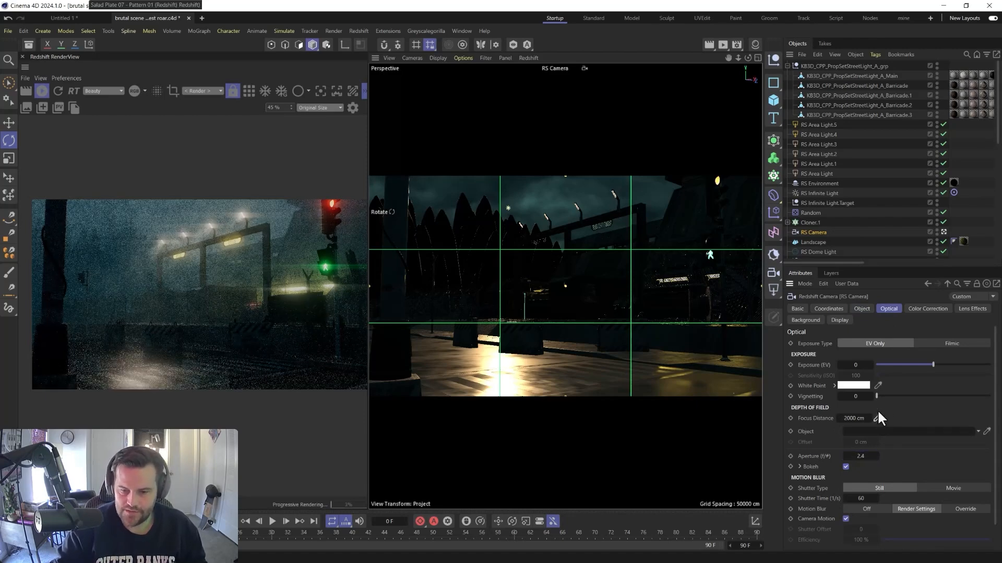
pyautogui.click(557, 367)
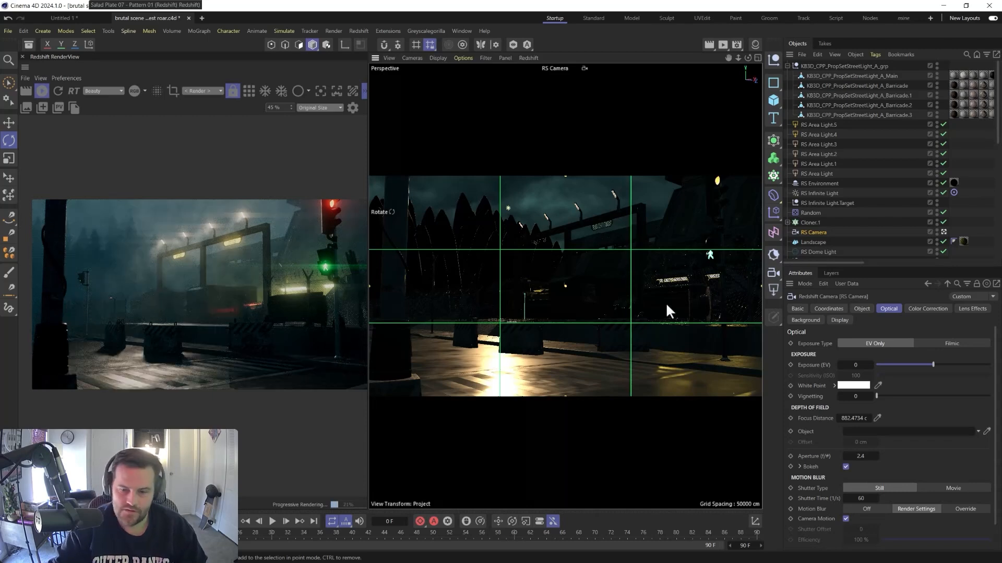
pyautogui.click(877, 417)
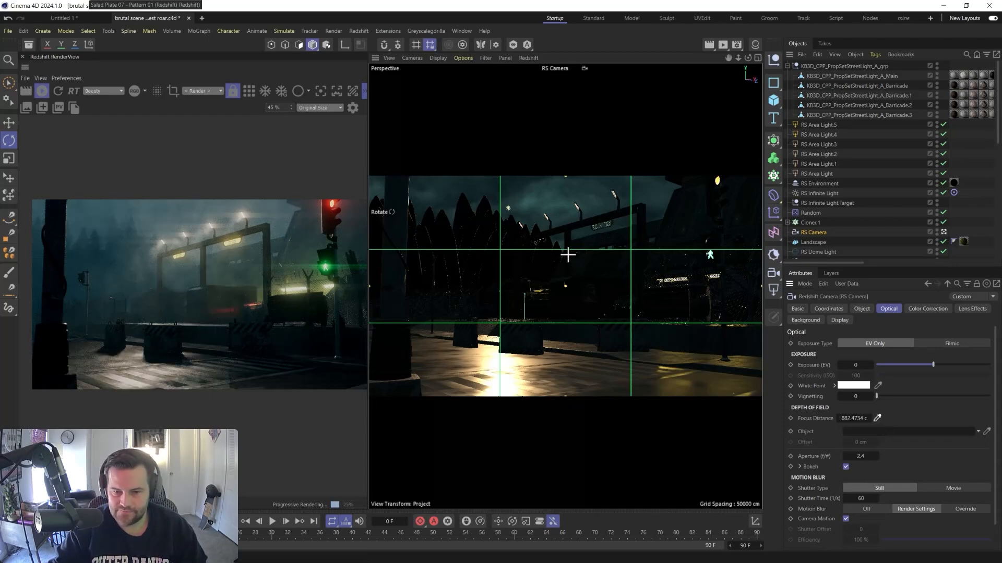
pyautogui.click(567, 254)
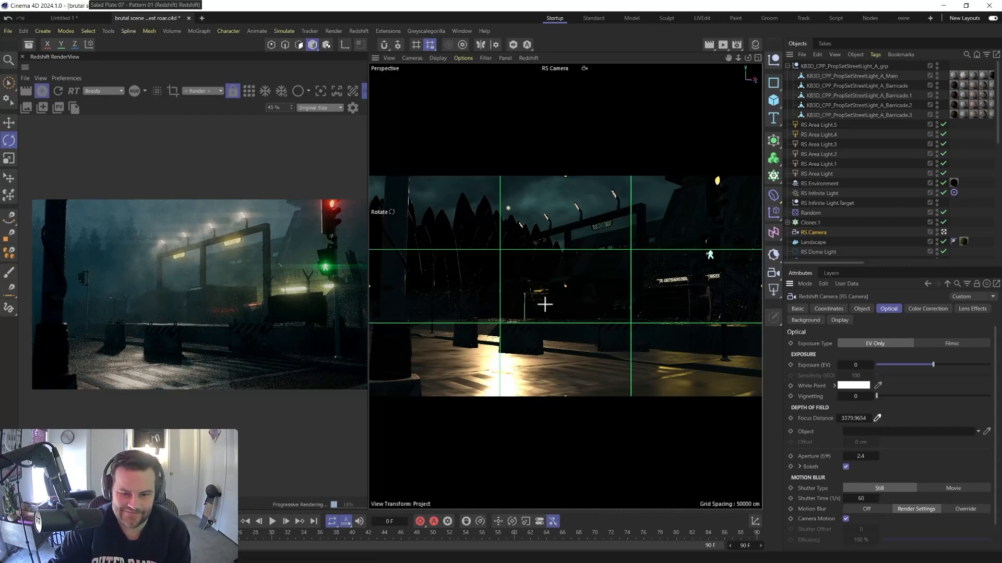
pyautogui.click(615, 305)
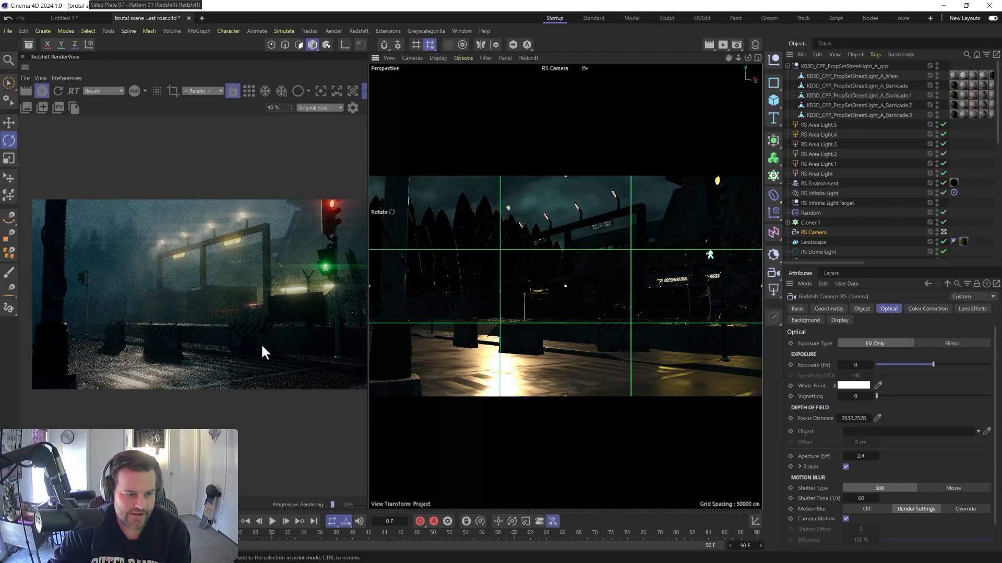
# Review the Redshift render settings for global illumination, bucket rendering, basic quality and the denoising engine
pyautogui.hotkey('ctrl', 'b')
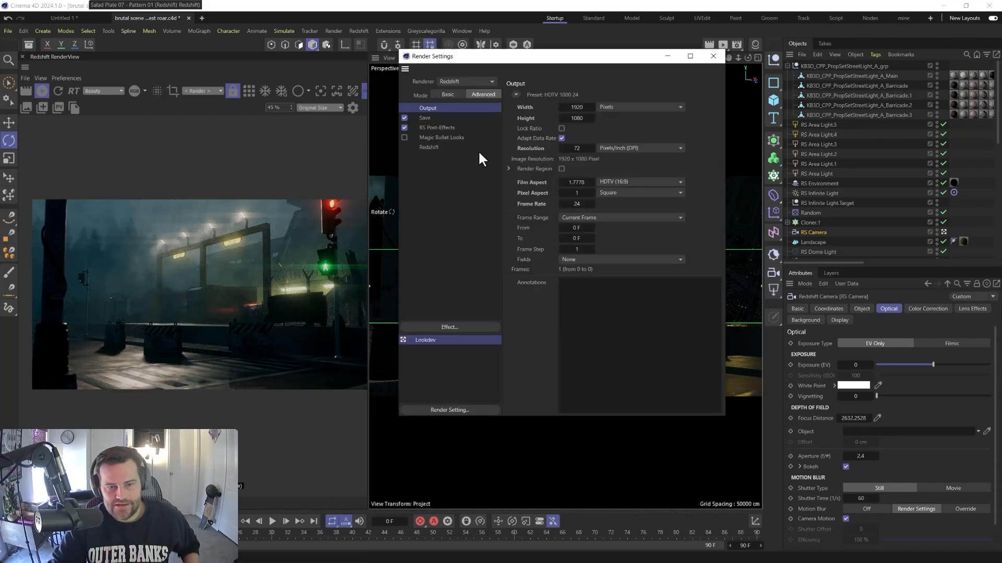
pyautogui.click(427, 152)
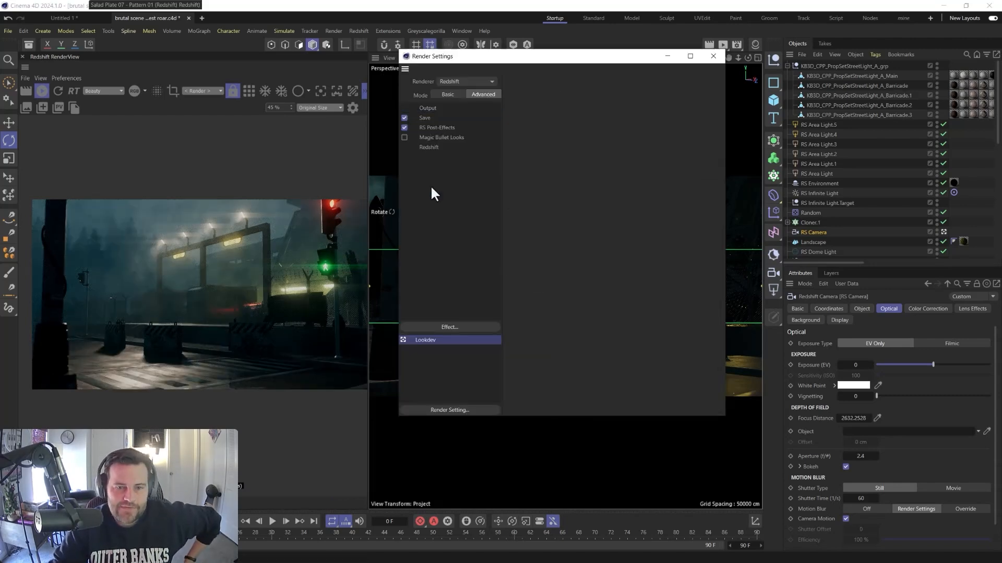
pyautogui.click(423, 146)
pyautogui.click(621, 95)
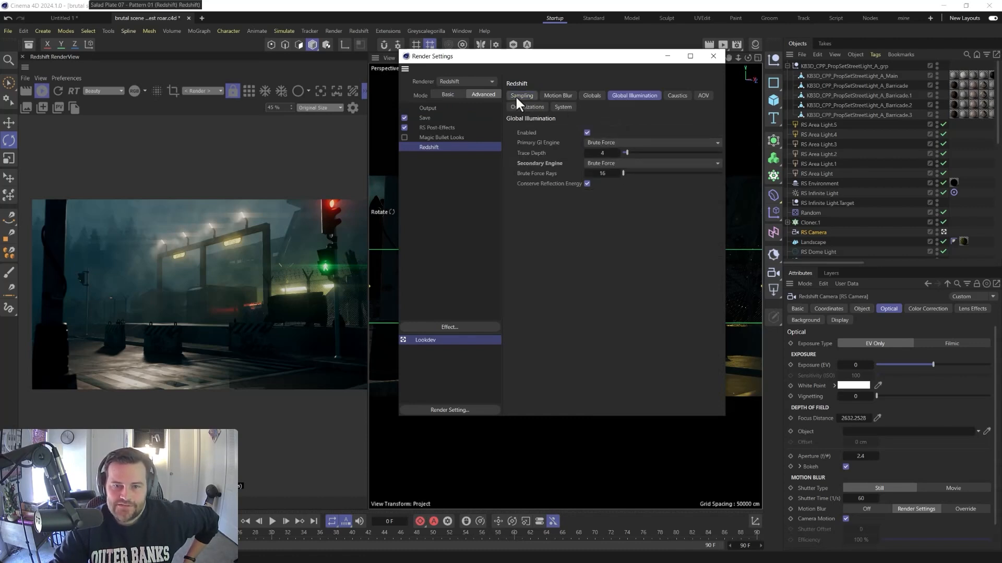
pyautogui.click(563, 107)
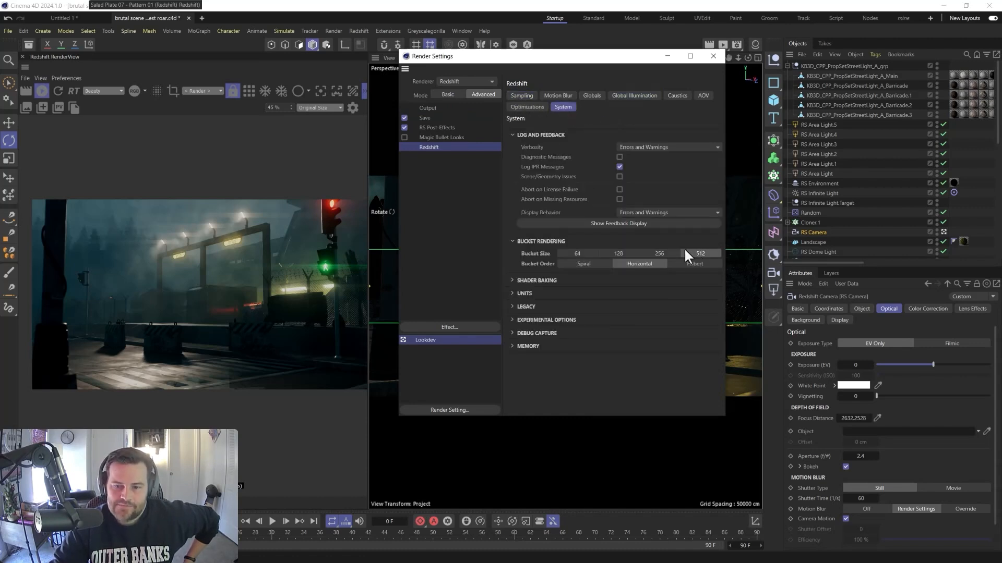
pyautogui.click(445, 95)
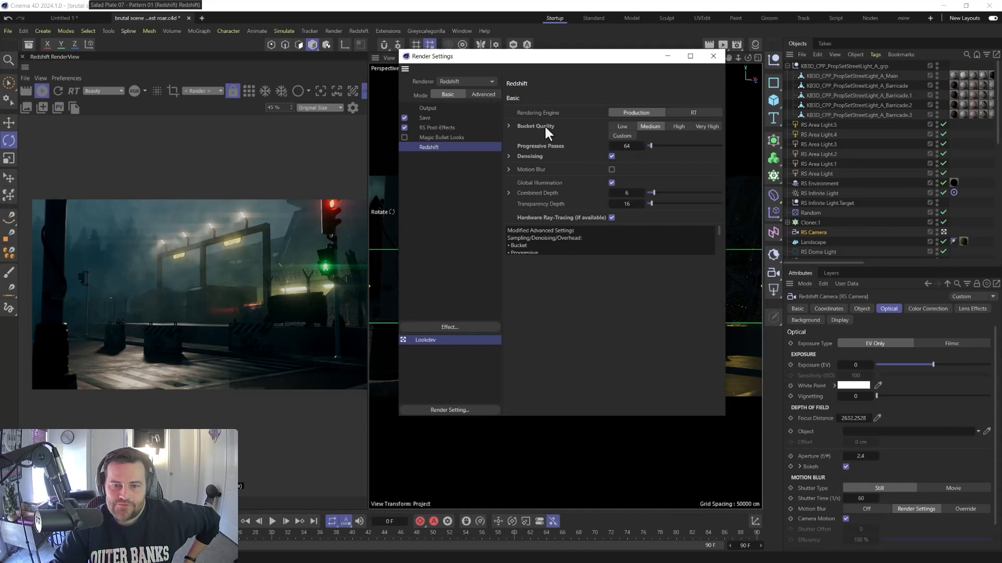
pyautogui.click(508, 156)
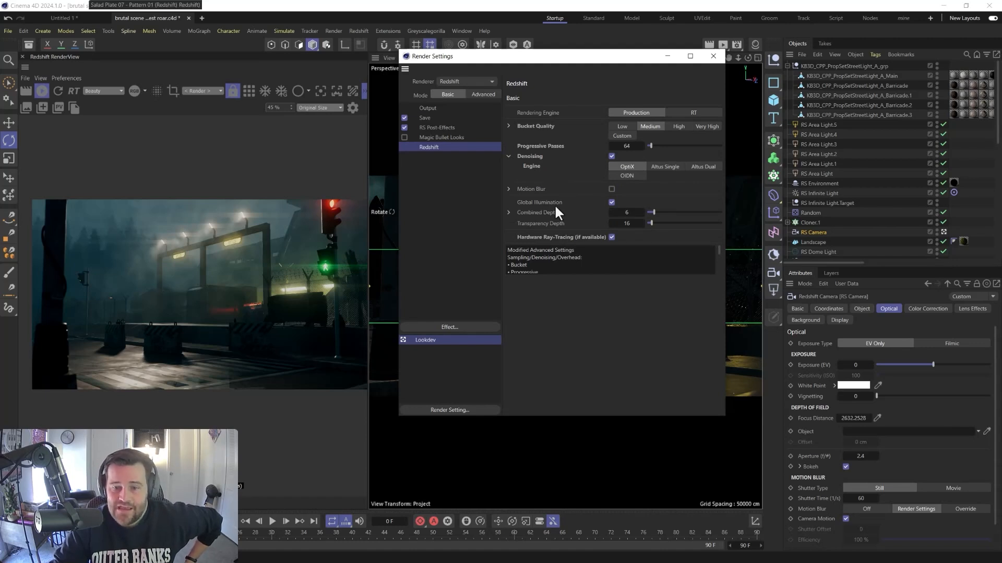
# Turn off multi-pass image saving, set the regular image format to JPG, and close the render settings
pyautogui.click(424, 119)
pyautogui.click(538, 252)
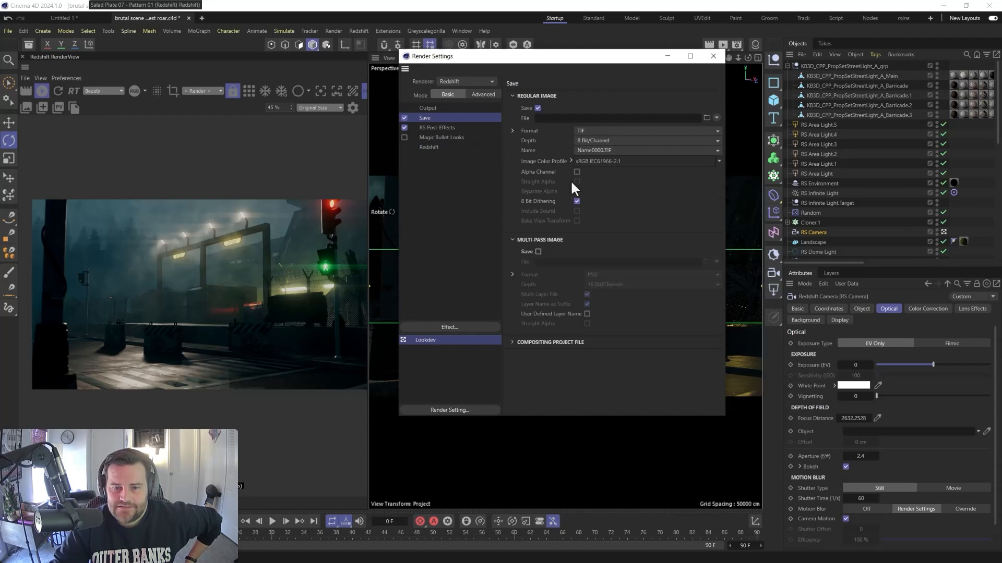
pyautogui.click(588, 131)
pyautogui.click(593, 207)
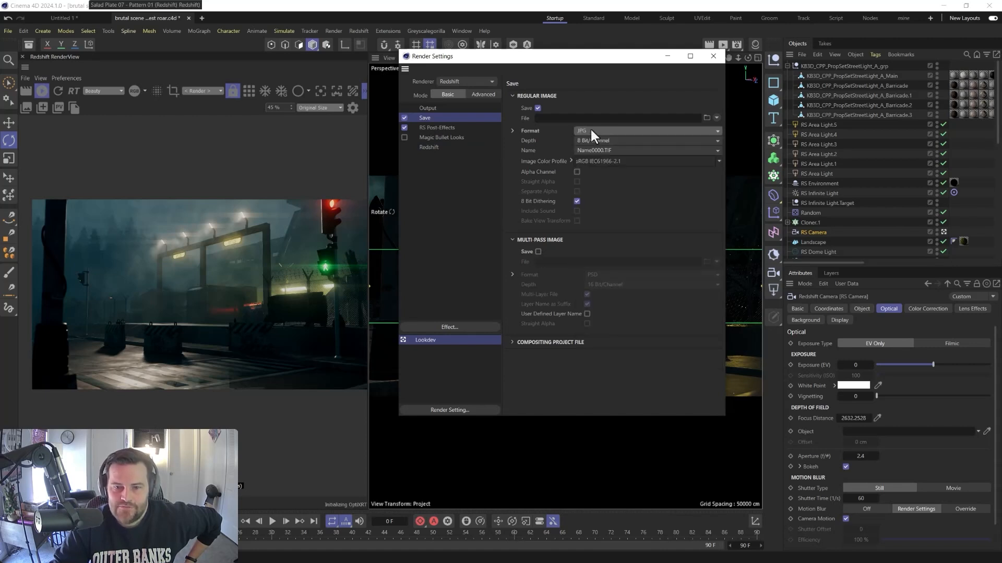
pyautogui.click(435, 148)
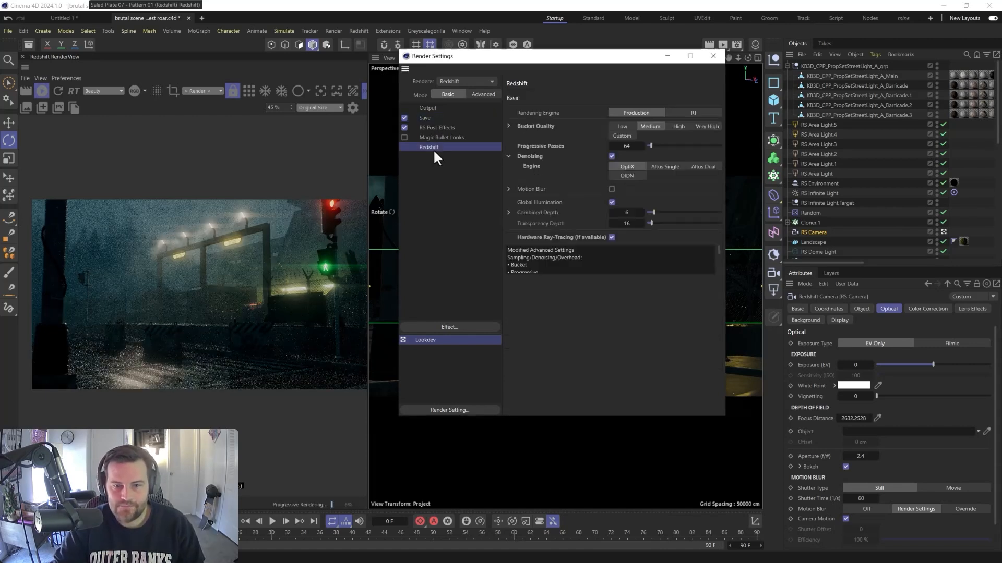
pyautogui.click(713, 56)
# Render the current frame to the Picture Viewer as yt thumbnail.jpg and move the viewer window to show the image
pyautogui.click(724, 44)
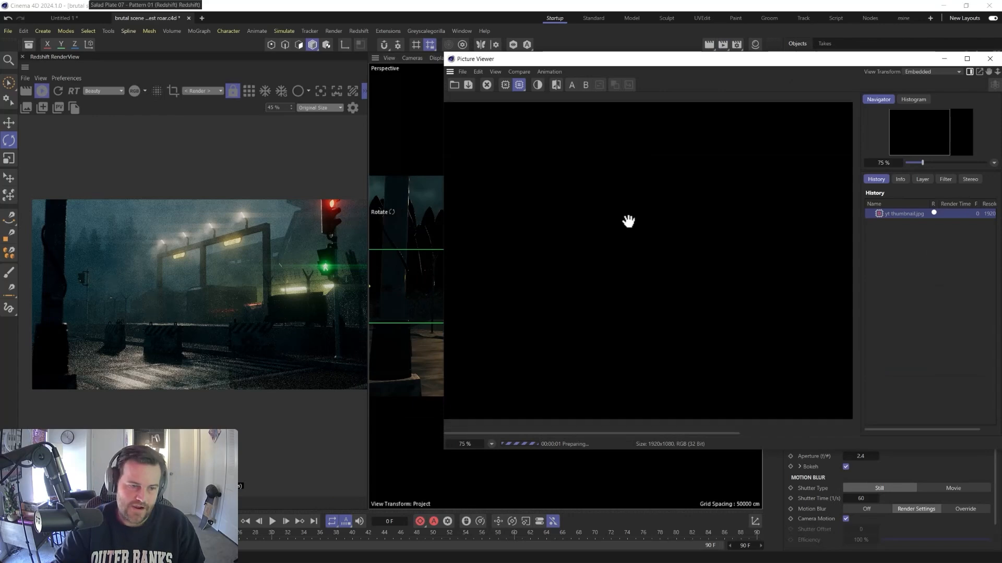
pyautogui.scroll(-1, 628, 222)
pyautogui.scroll(-4, 628, 221)
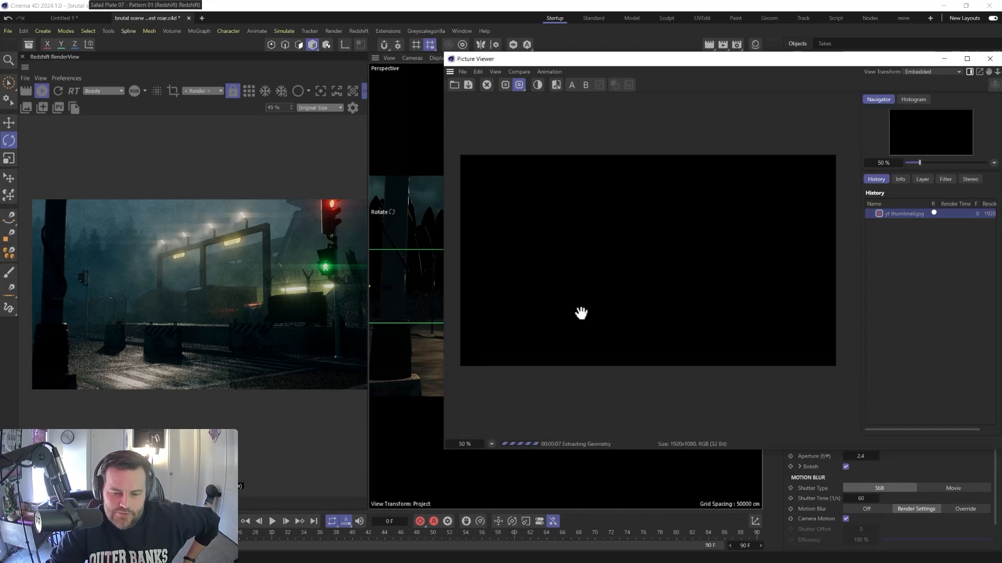
pyautogui.scroll(-1, 581, 313)
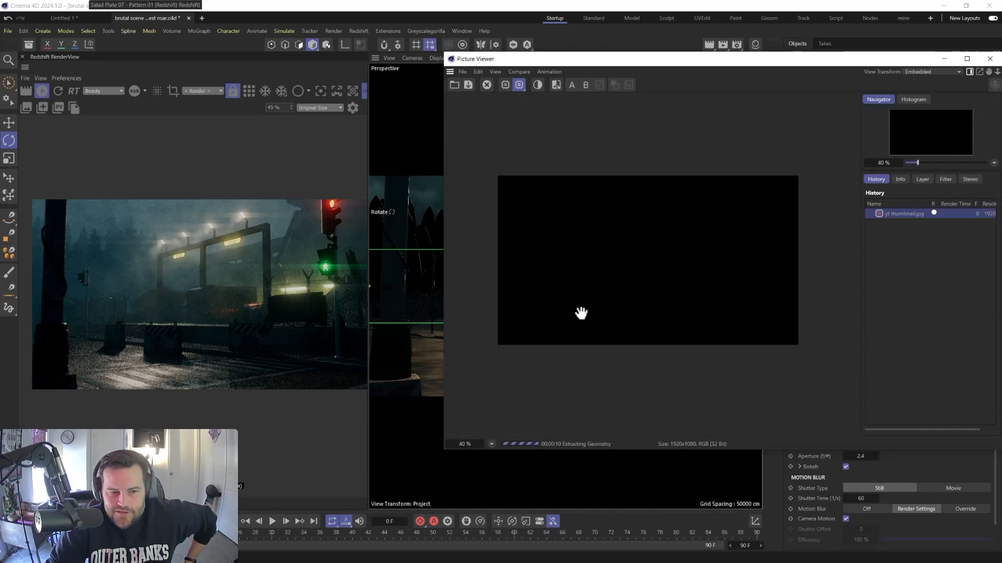
pyautogui.scroll(1, 586, 330)
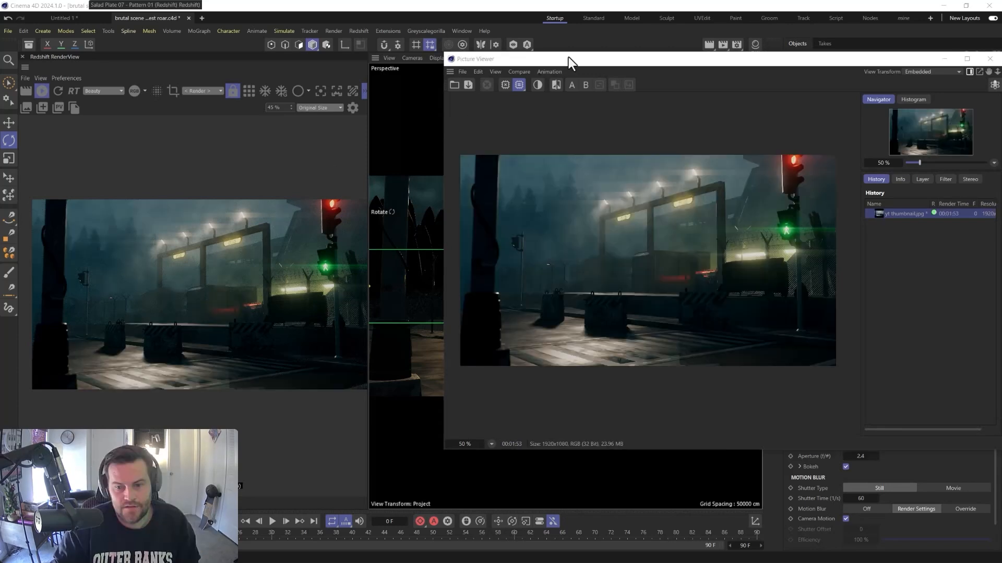
pyautogui.moveTo(568, 58); pyautogui.dragTo(435, 60)
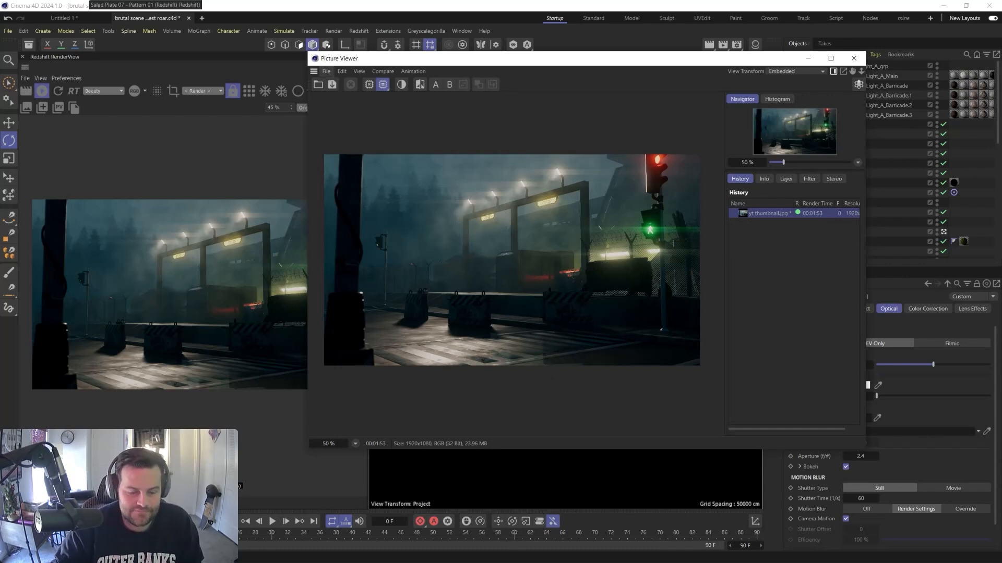
# Switch to Photoshop and open yt thumbnail.jpg from the Kitbash folder
pyautogui.press('super')
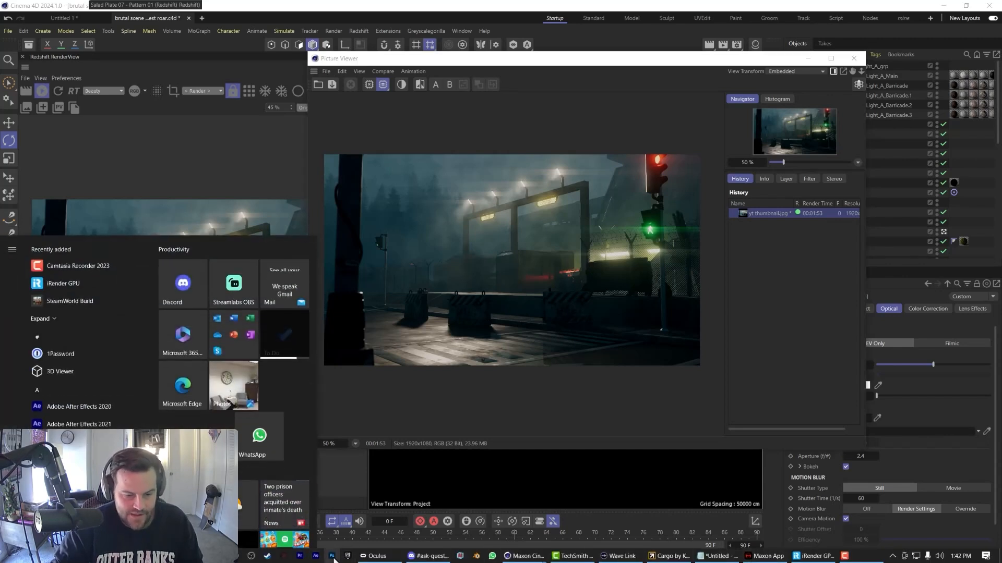
pyautogui.click(544, 386)
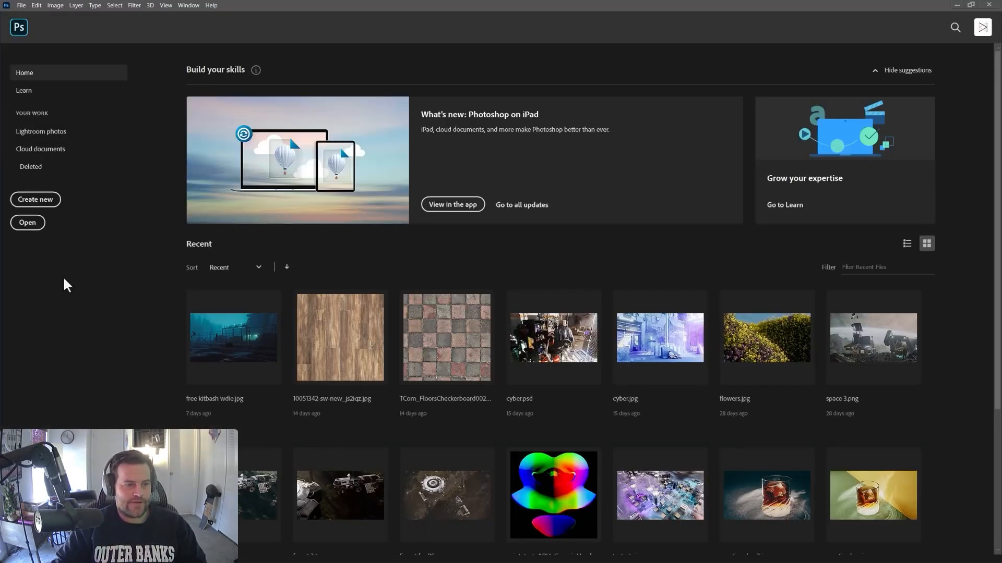
pyautogui.click(27, 224)
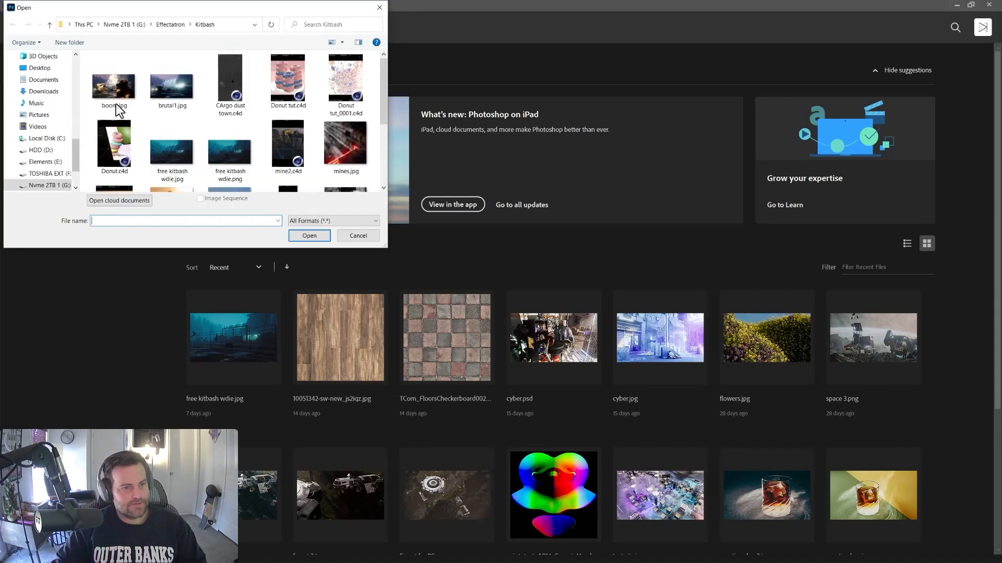
pyautogui.scroll(-2, 173, 112)
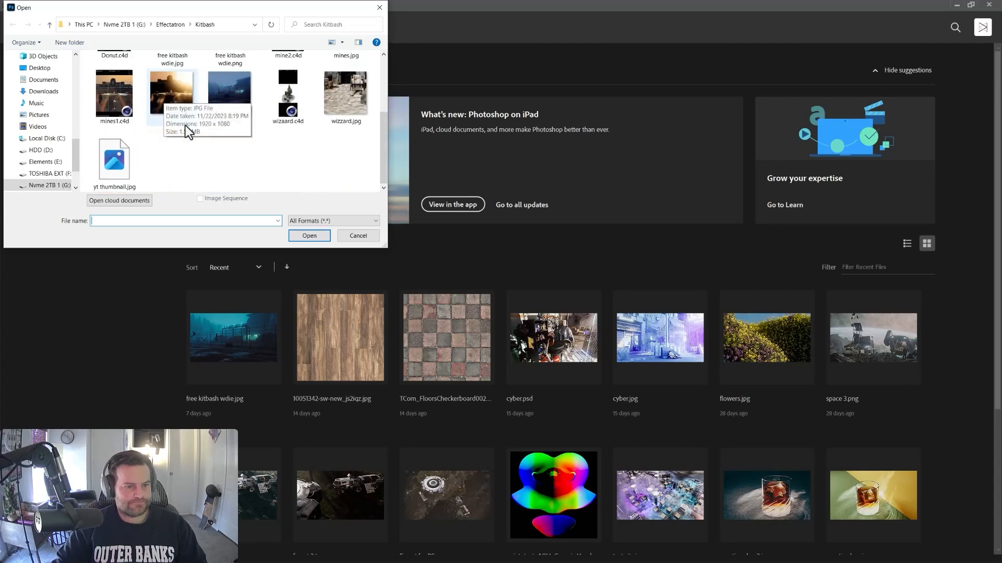
pyautogui.click(114, 168)
pyautogui.click(318, 237)
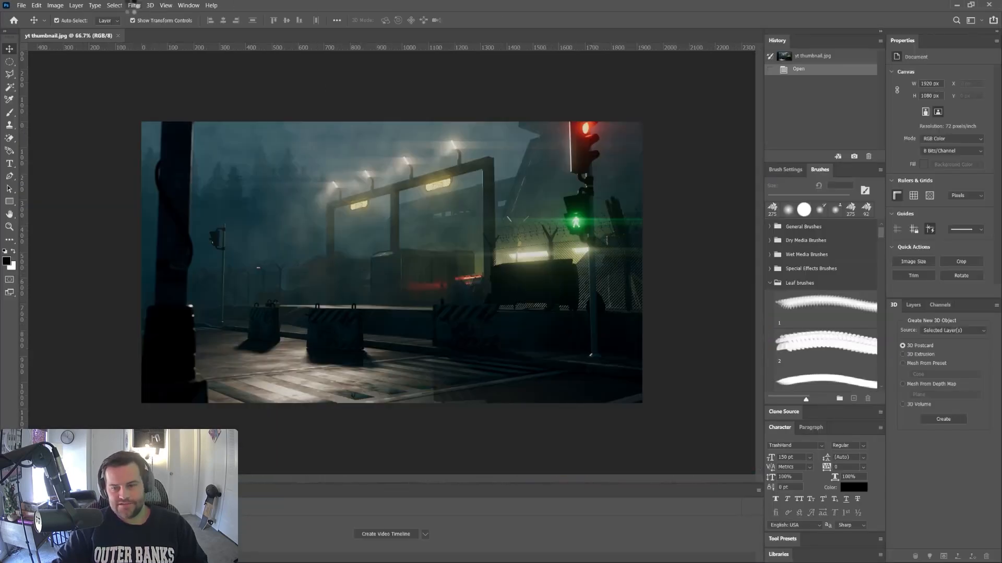
# Open the Camera Raw filter on the render, apply the Futuristic FT09 preset and reduce its amount
pyautogui.click(134, 6)
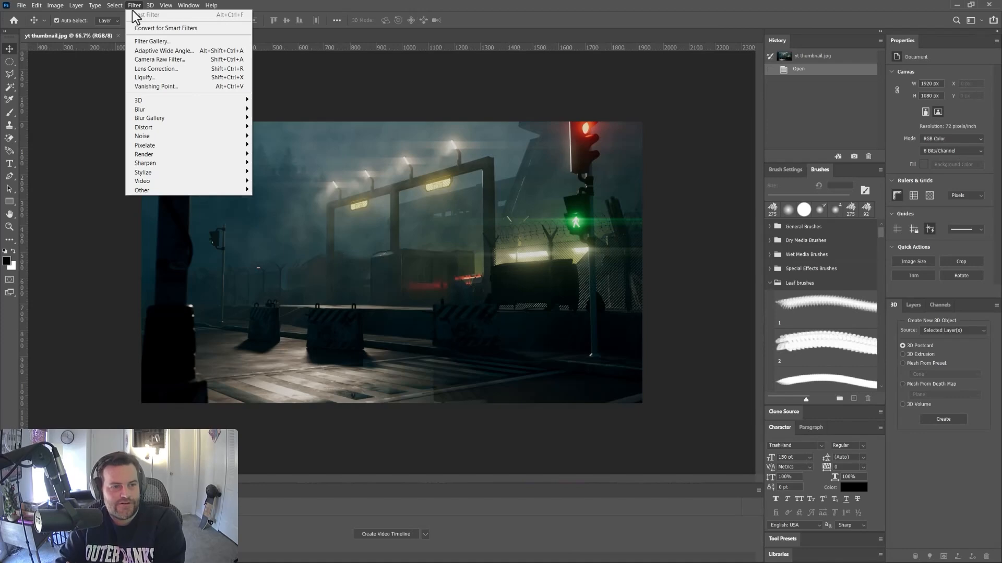
pyautogui.click(157, 59)
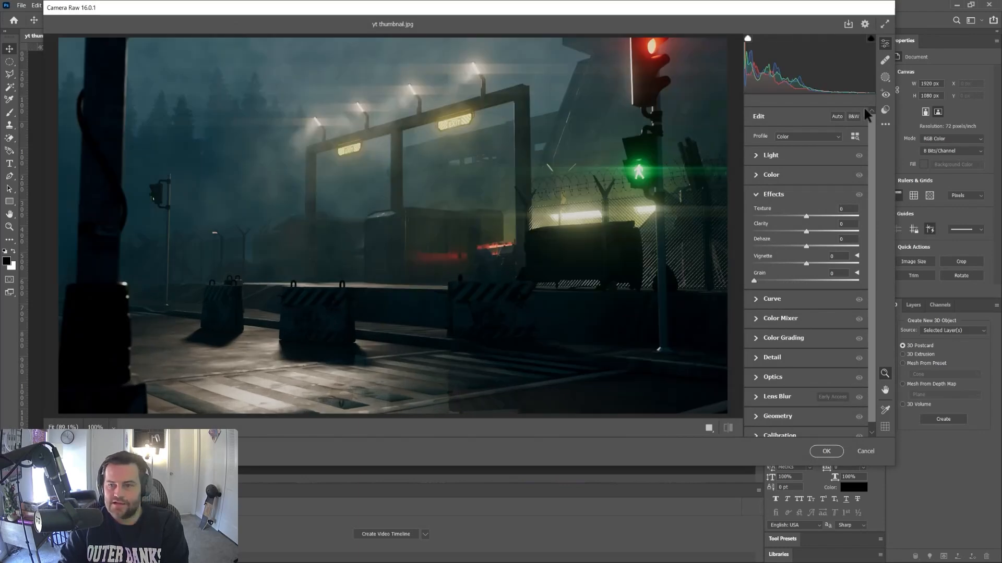
pyautogui.click(885, 111)
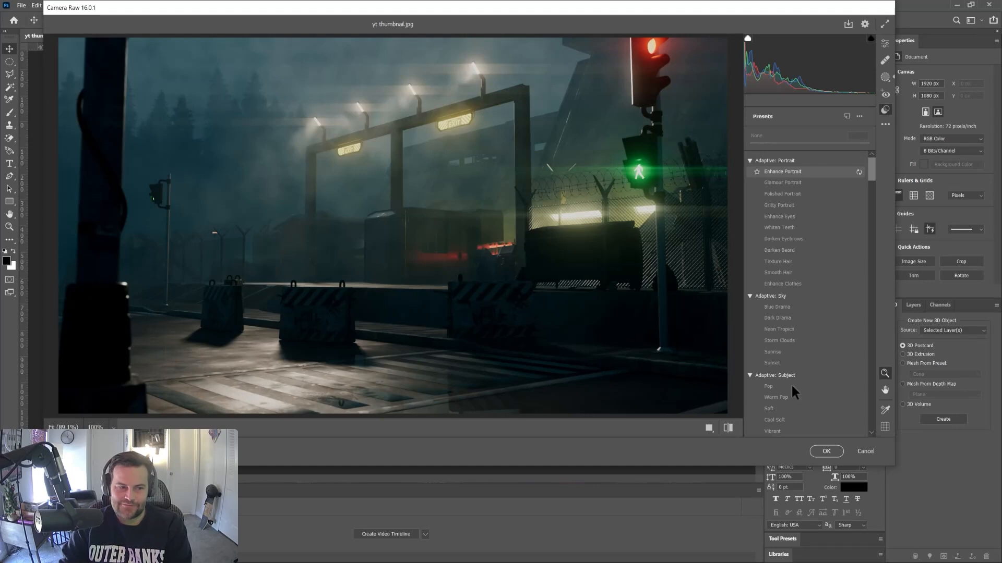
pyautogui.scroll(-15, 791, 384)
pyautogui.scroll(-3, 775, 268)
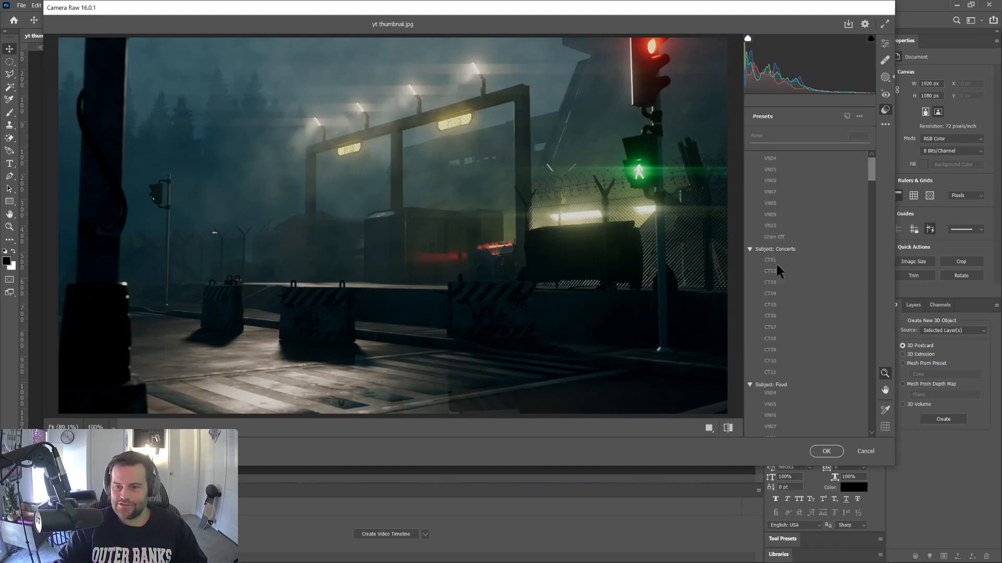
pyautogui.scroll(-2, 774, 268)
pyautogui.scroll(5, 774, 268)
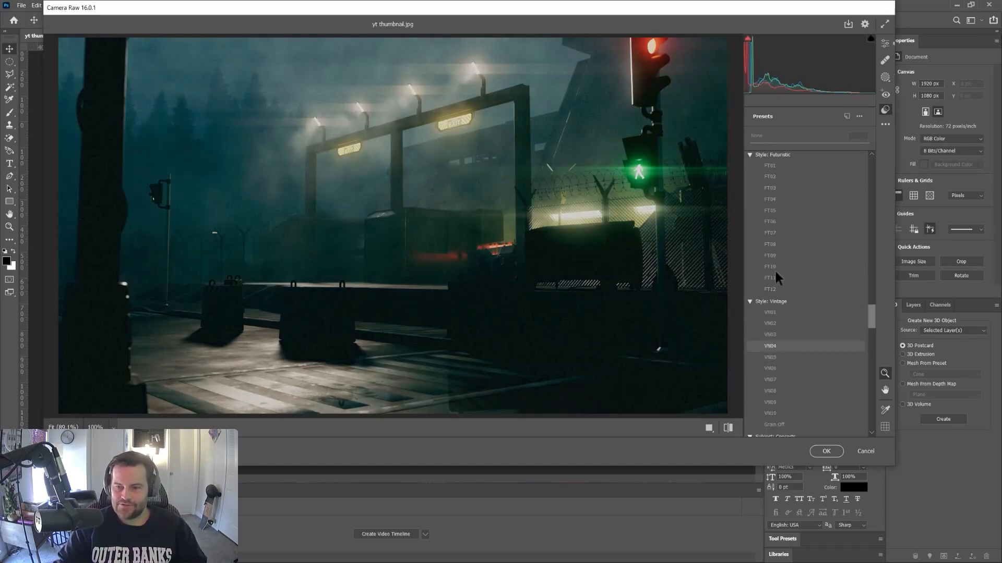
pyautogui.click(771, 223)
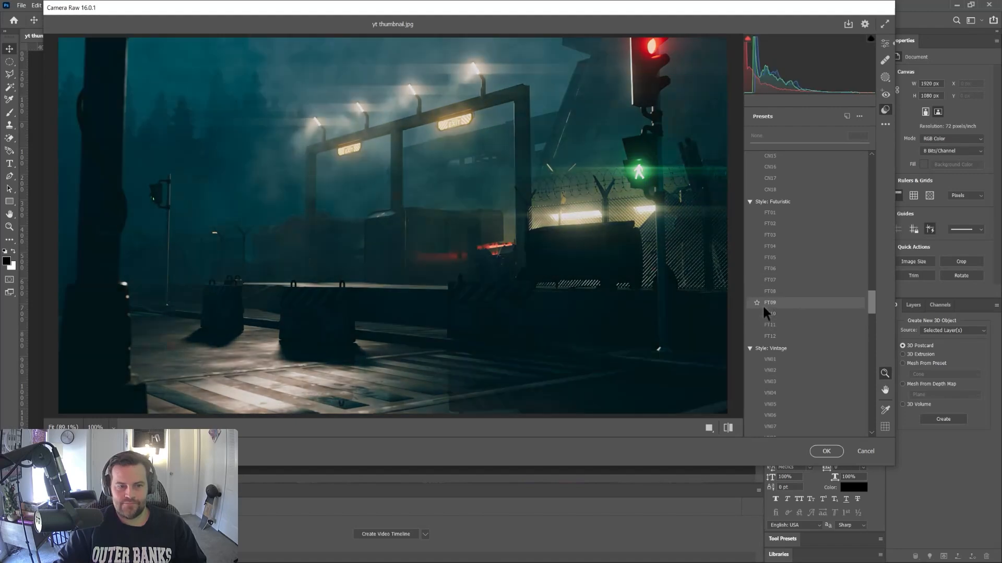
pyautogui.click(763, 307)
pyautogui.moveTo(809, 143); pyautogui.dragTo(796, 140)
# Set Clarity to +7, Vignette to -21 and Grain to 15 in the Camera Raw effects and apply the filter
pyautogui.click(885, 44)
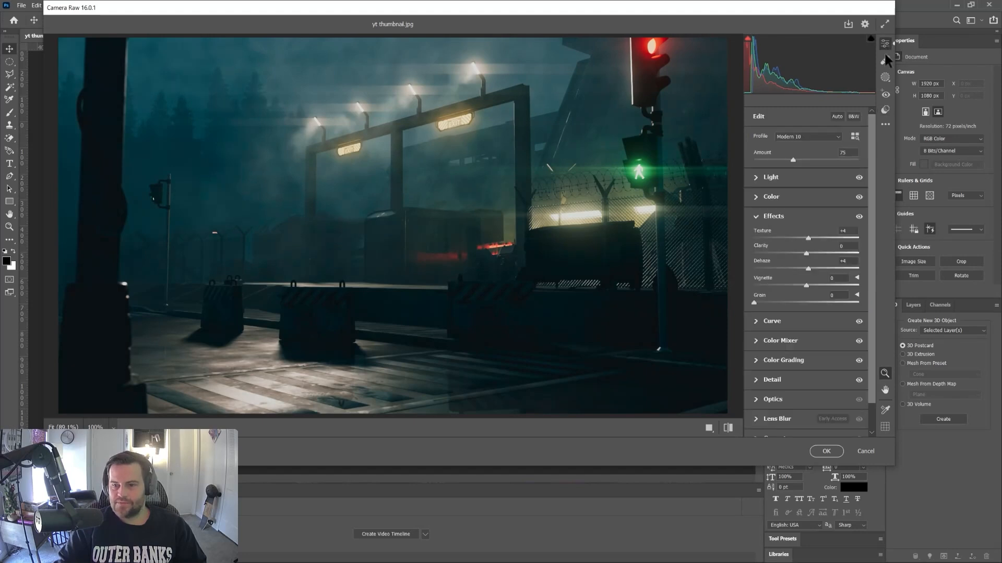
pyautogui.moveTo(805, 252); pyautogui.dragTo(796, 288)
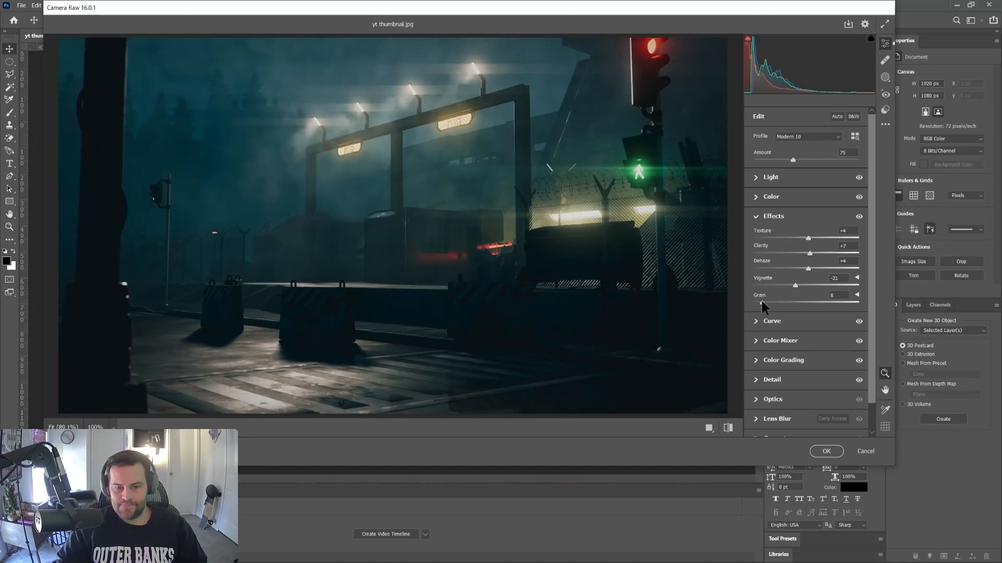
pyautogui.moveTo(762, 302); pyautogui.dragTo(771, 304)
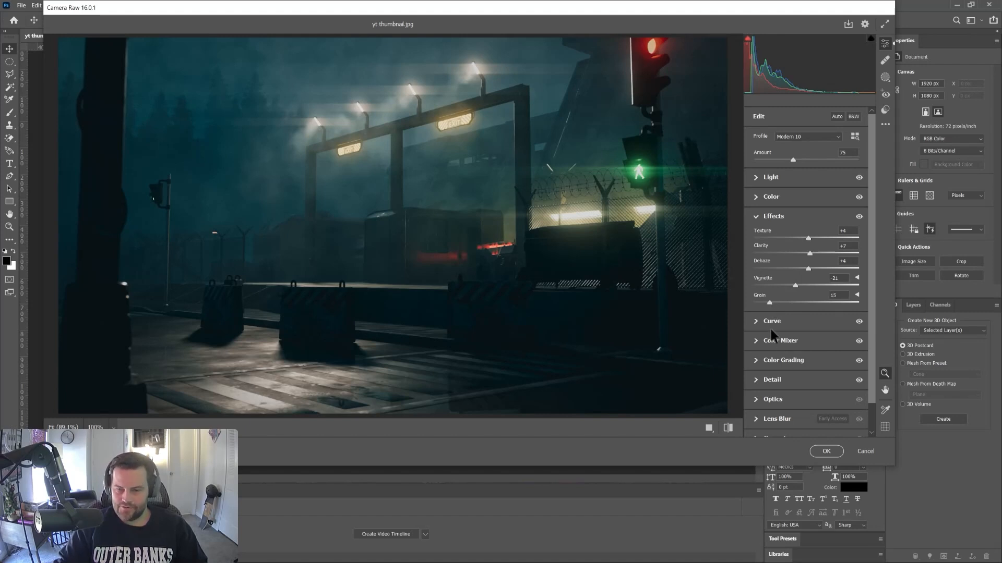
pyautogui.click(759, 325)
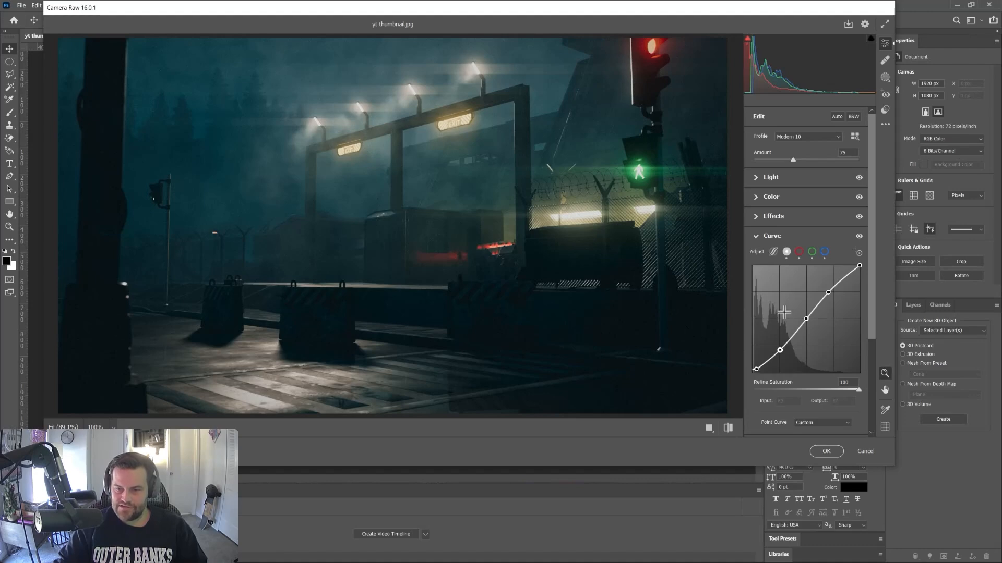
pyautogui.click(822, 452)
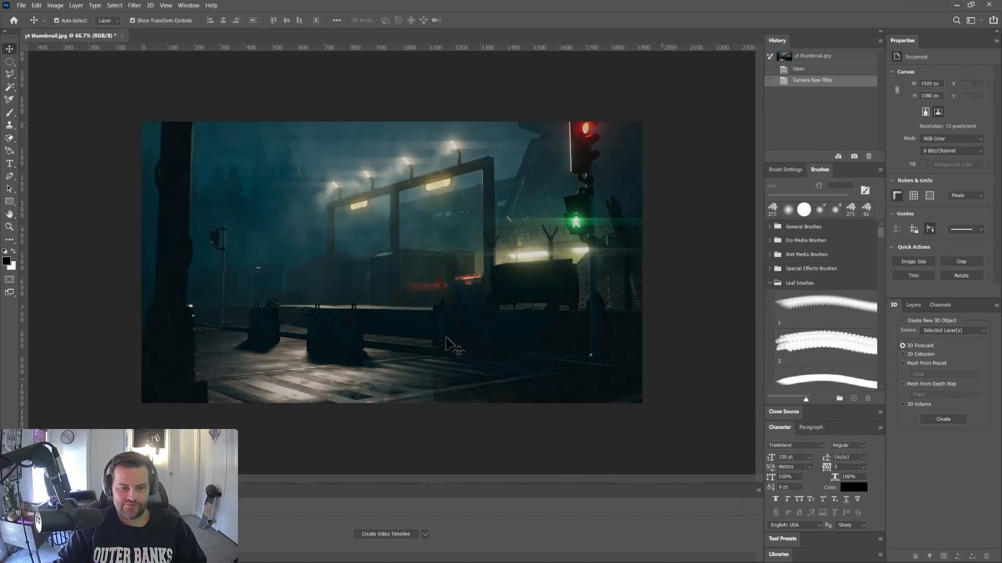
# Open the Camera Raw filter again, apply the Futuristic FT12 preset and reduce its amount to 54
pyautogui.click(134, 6)
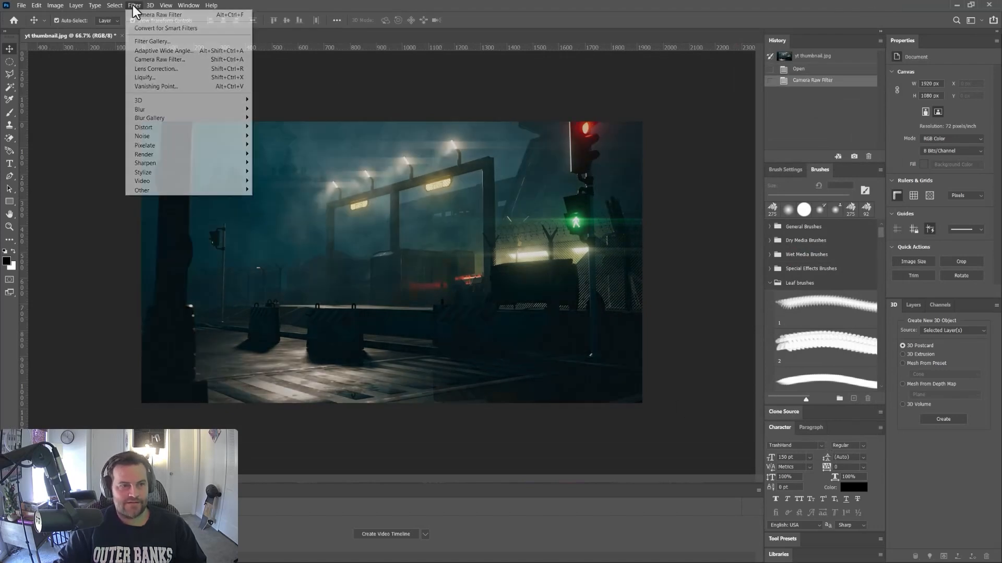
pyautogui.click(165, 59)
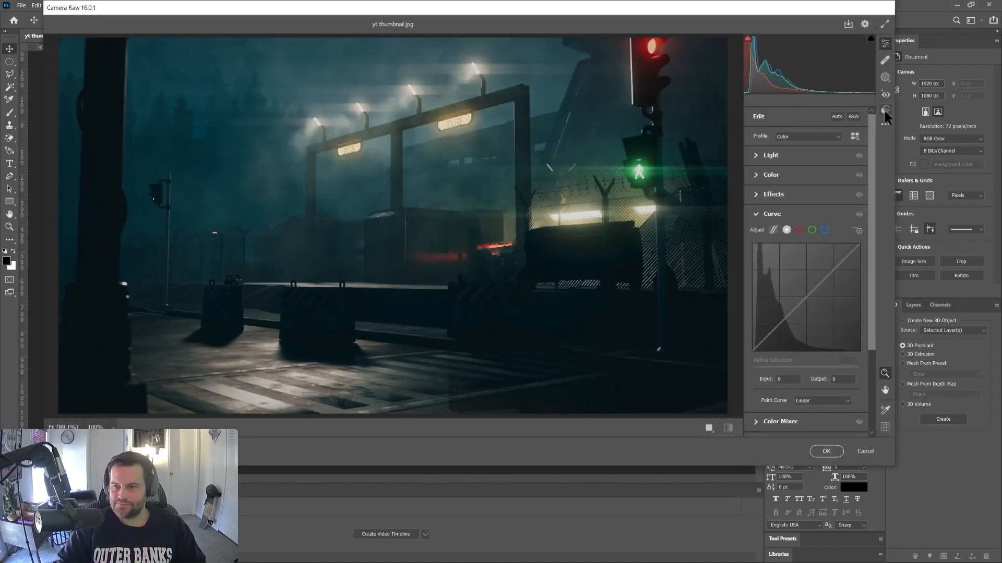
pyautogui.click(885, 110)
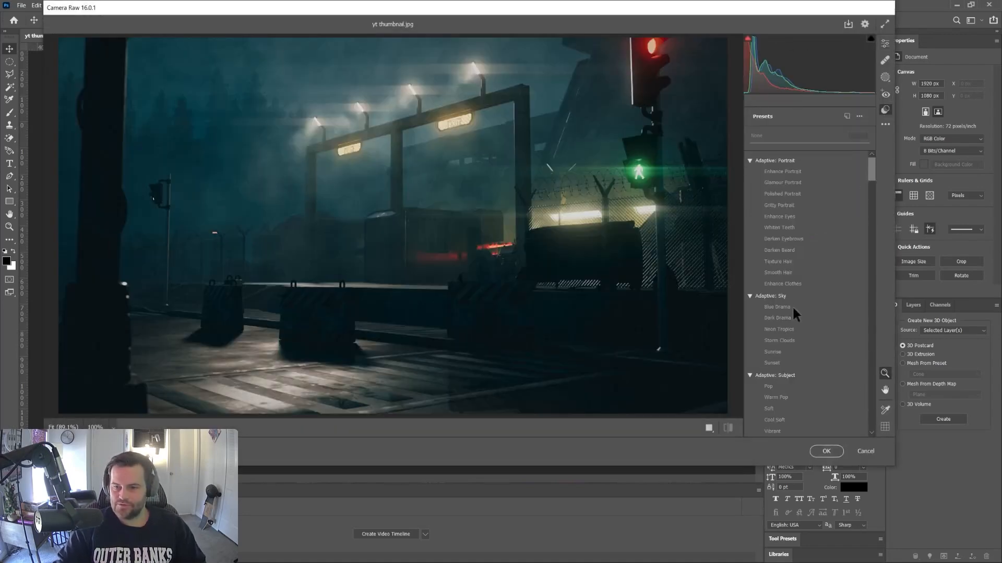
pyautogui.scroll(-15, 792, 328)
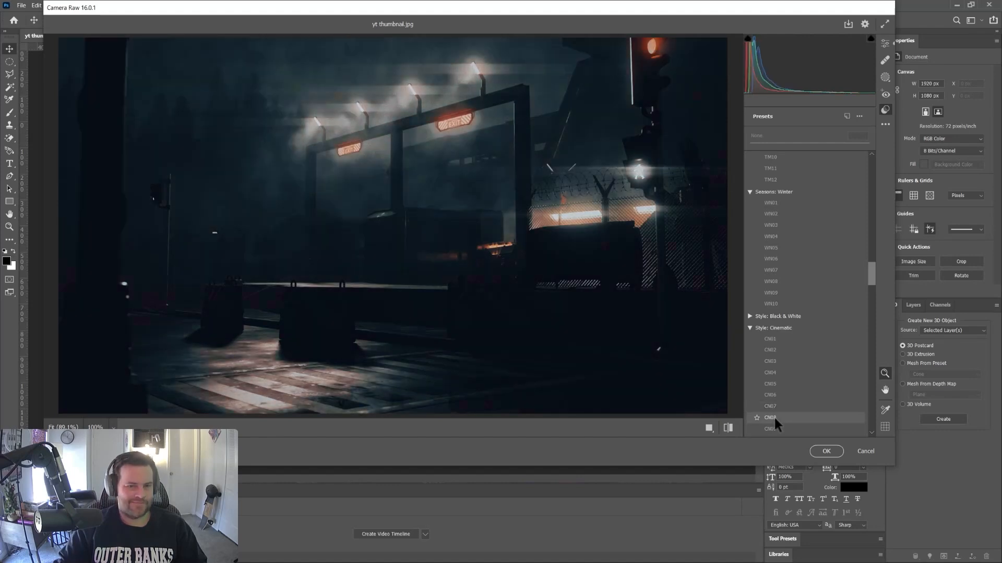
pyautogui.scroll(-3, 775, 415)
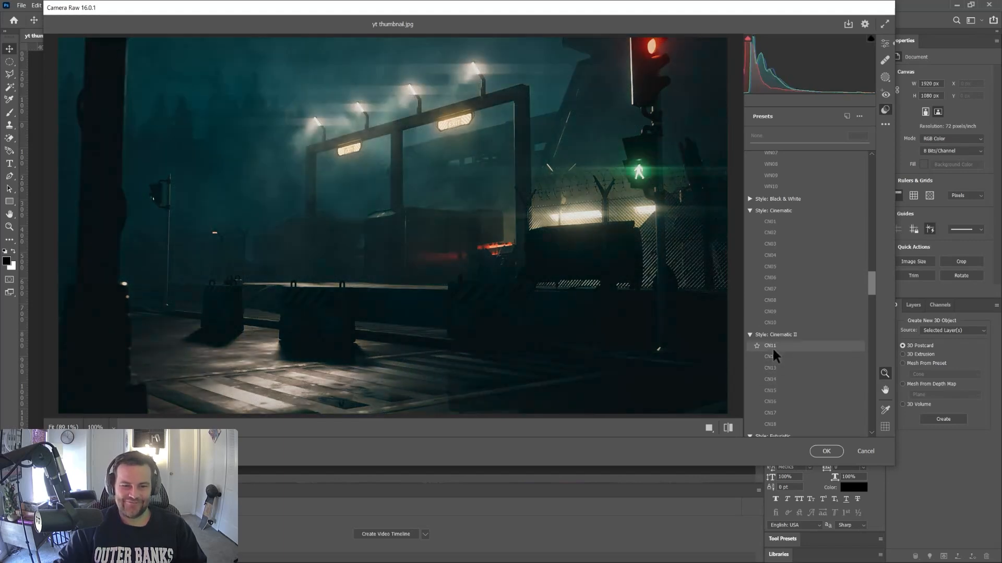
pyautogui.scroll(-3, 774, 386)
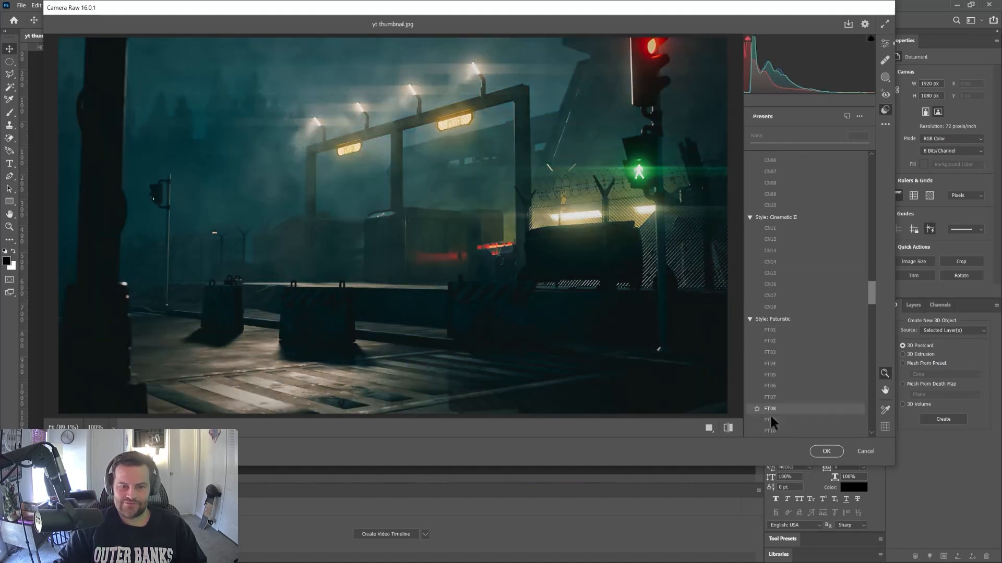
pyautogui.scroll(-2, 771, 414)
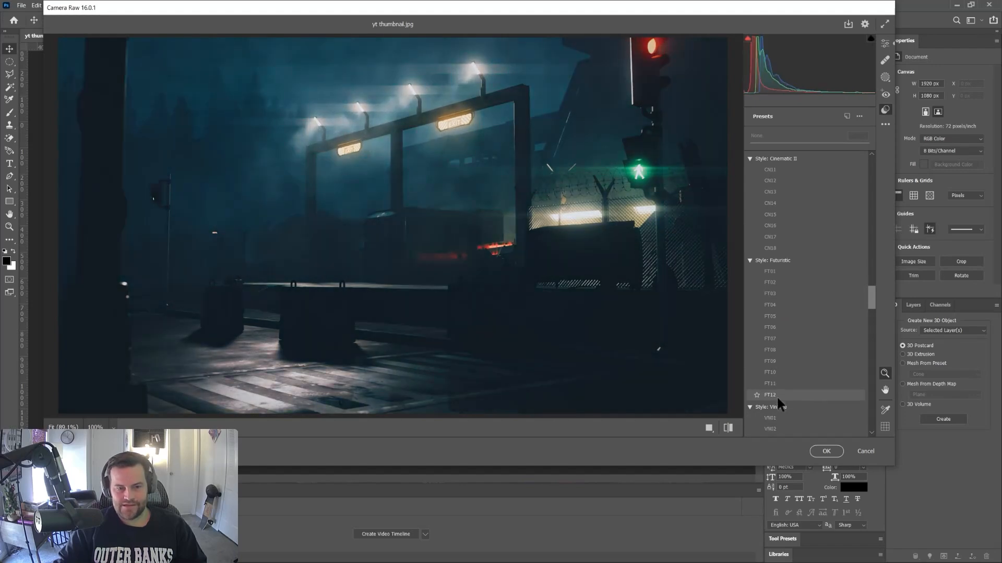
pyautogui.click(776, 396)
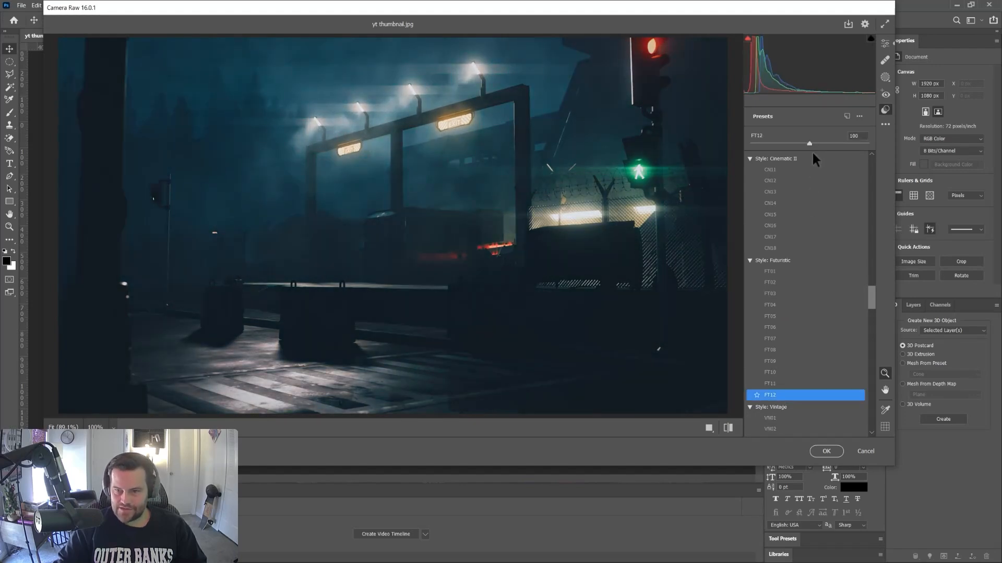
pyautogui.moveTo(807, 140); pyautogui.dragTo(781, 143)
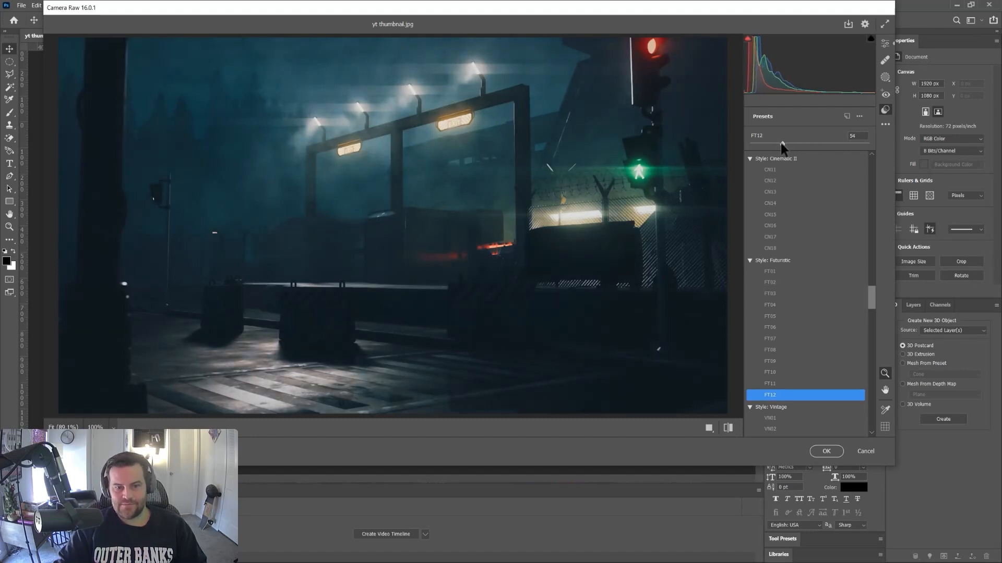
pyautogui.scroll(3, 826, 221)
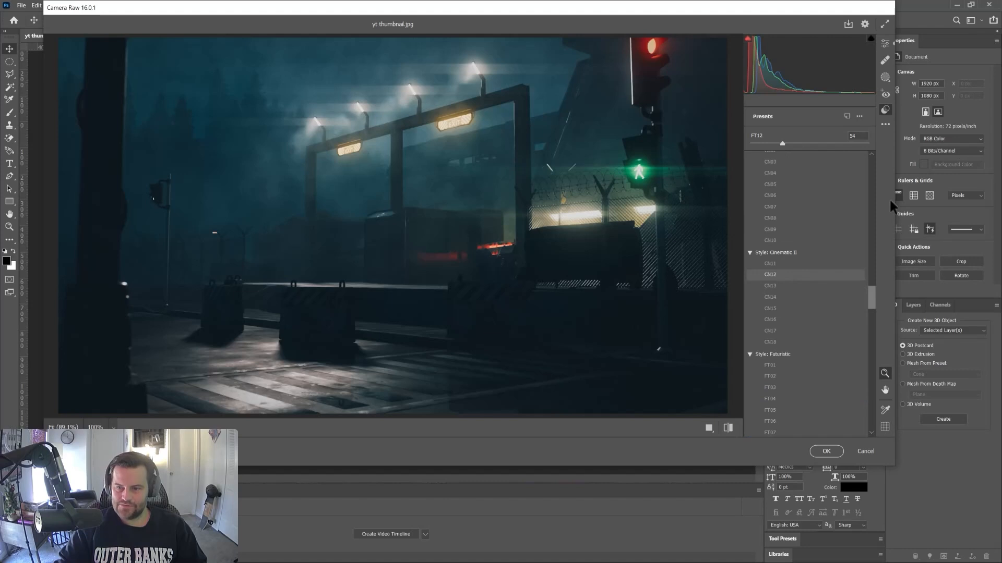
# Lift the shadows in the point curve, placing the upper shadow point at input 56, output 63, and apply the filter
pyautogui.click(886, 43)
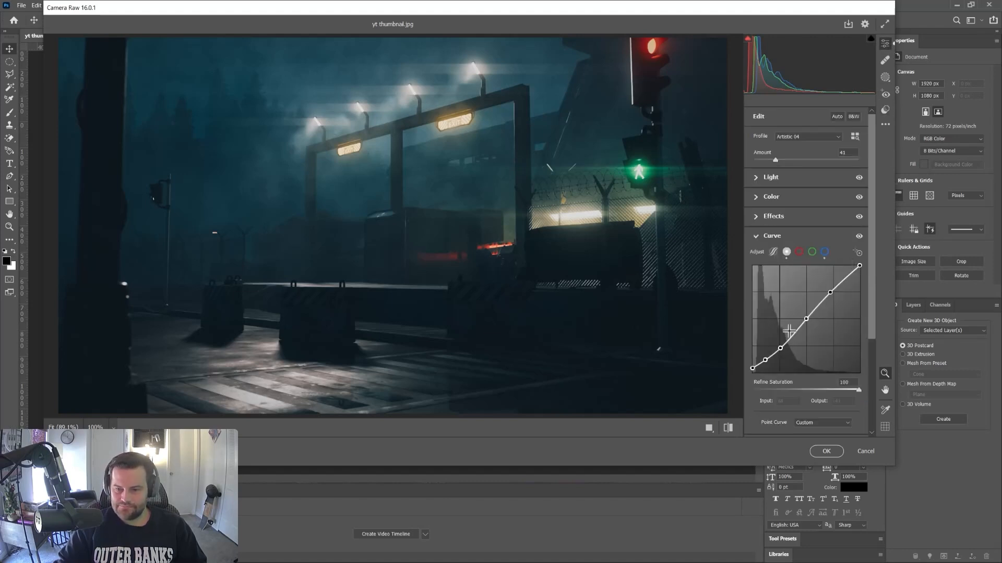
pyautogui.moveTo(766, 361); pyautogui.dragTo(776, 344)
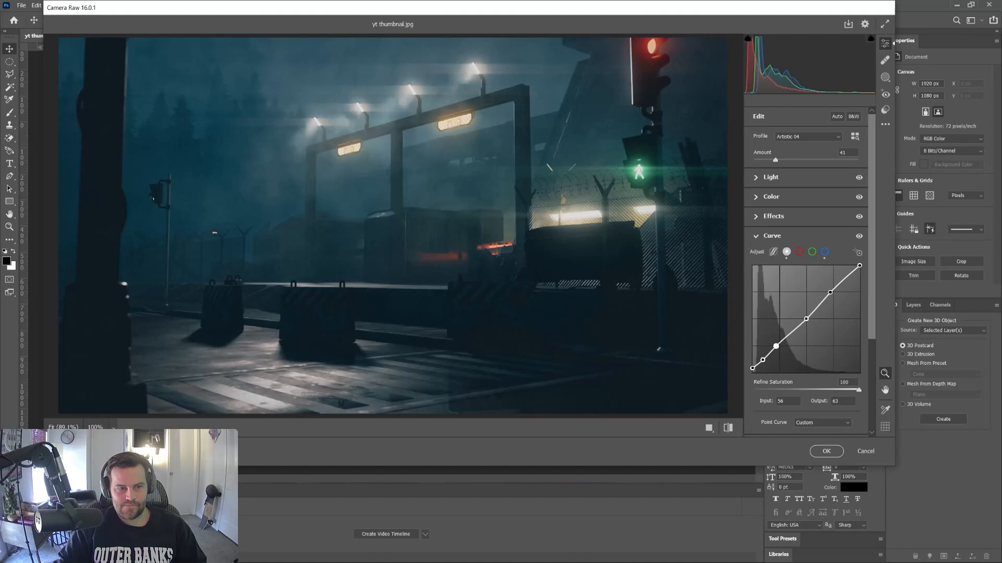
pyautogui.click(826, 451)
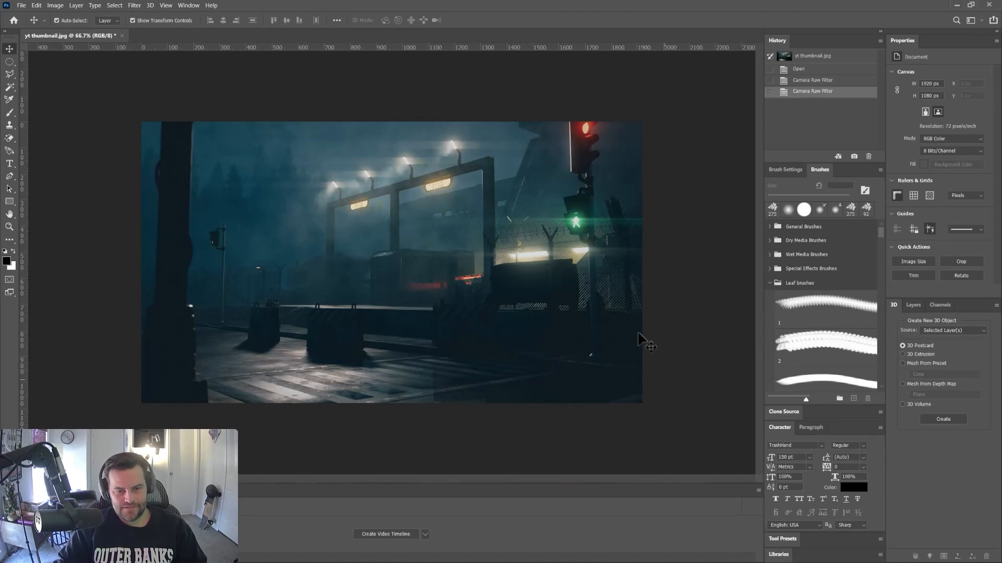
# Export the graded image as yt thumbnail.png into the Kitbash folder
pyautogui.click(21, 6)
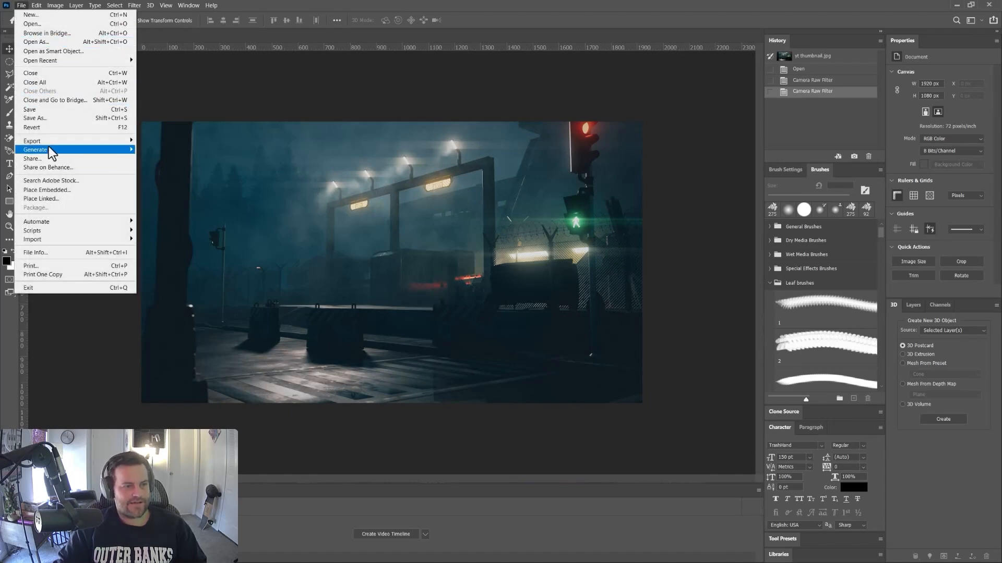
pyautogui.moveTo(49, 144)
pyautogui.click(146, 141)
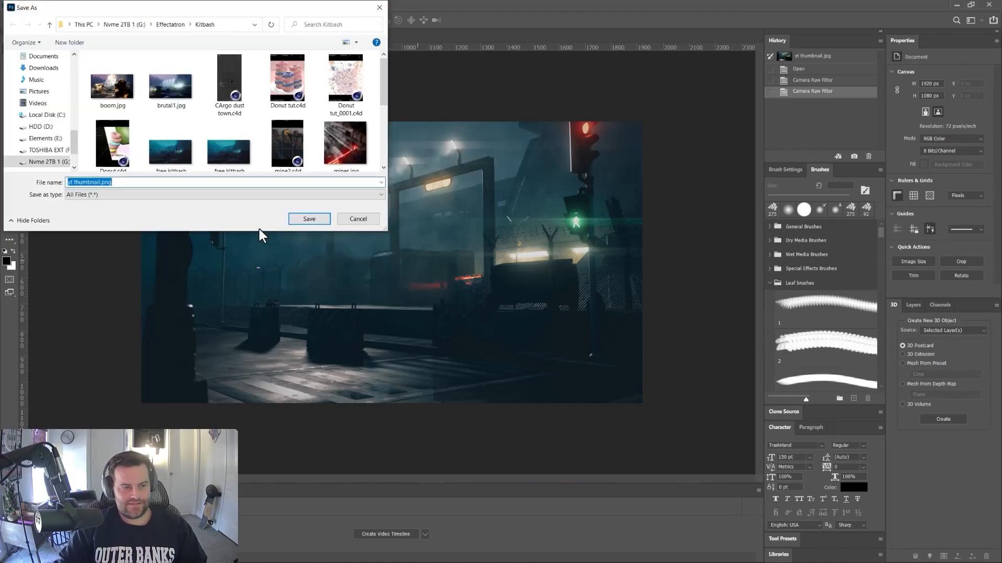
pyautogui.click(302, 218)
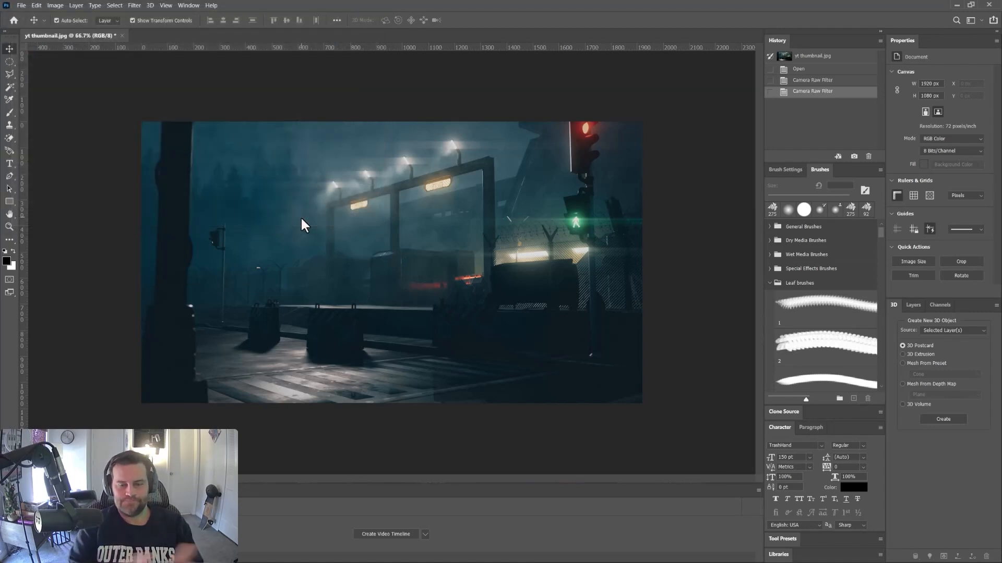